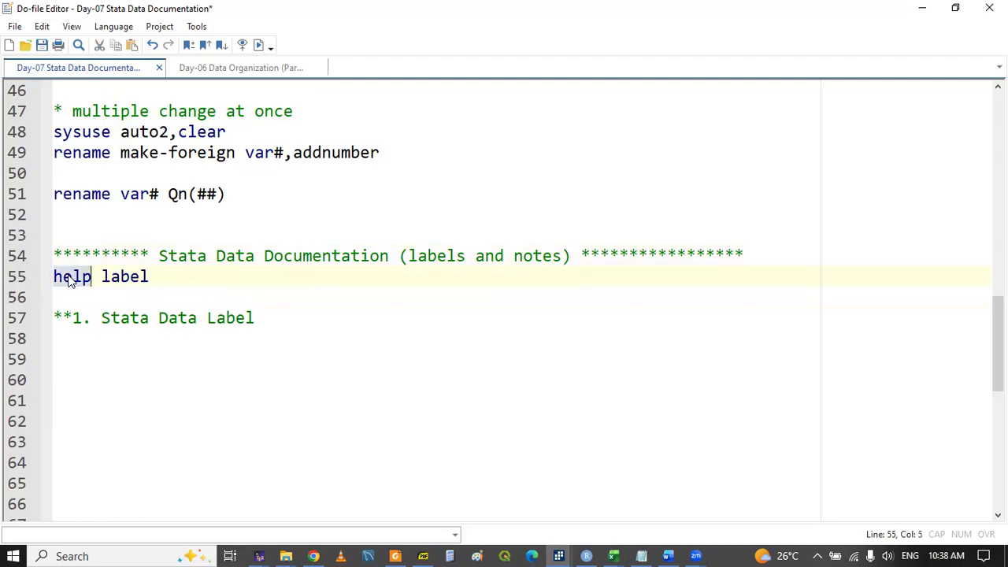
# Run the help label line, examine the label data syntax, and consult the Stata Data Label slide in the PDF viewer.
pyautogui.hotkey('ctrl', 'd')
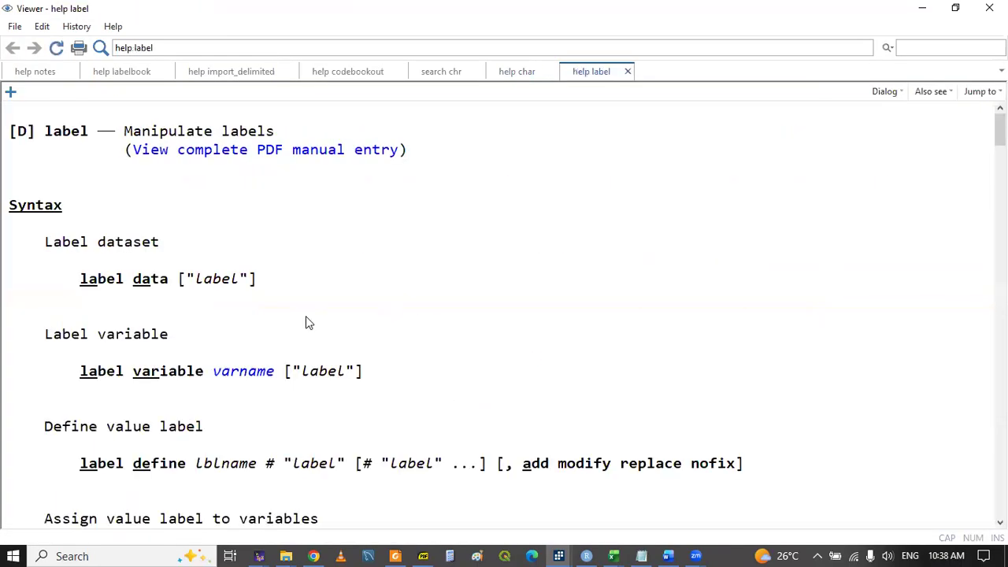
pyautogui.moveTo(79, 283); pyautogui.dragTo(169, 281)
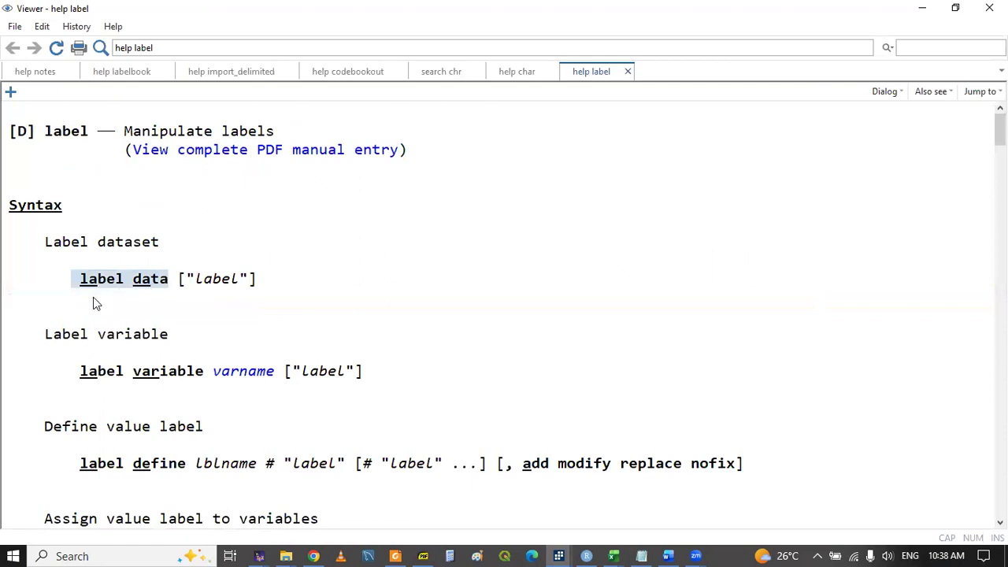
pyautogui.click(148, 297)
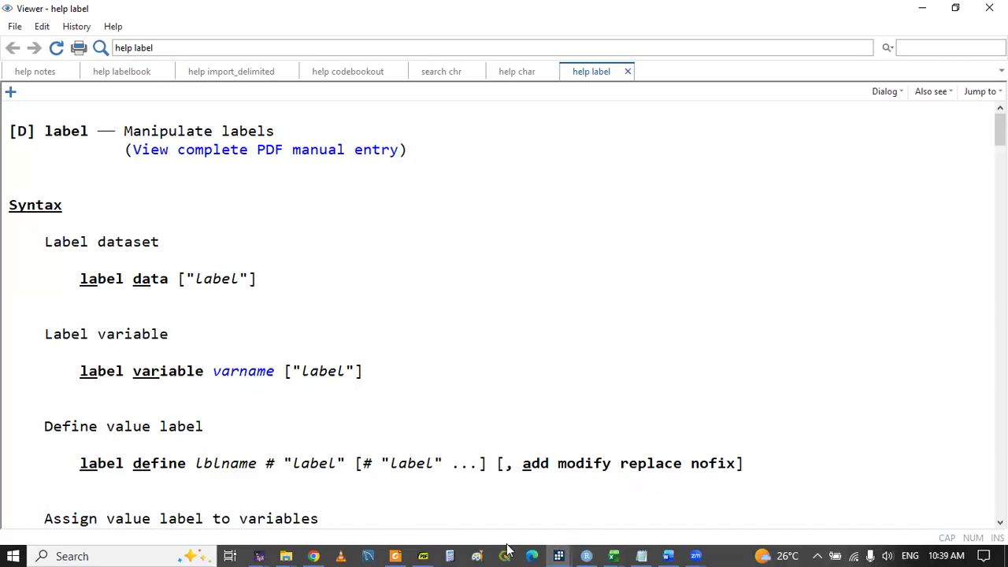
pyautogui.click(423, 556)
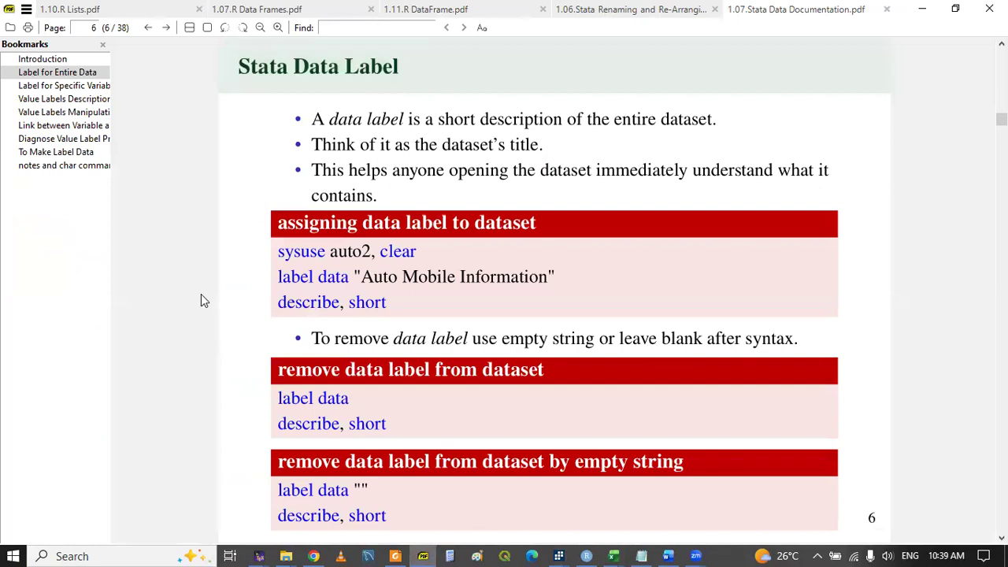
# Back in the Stata Do-file Editor, add the line sysuse auto2,clear directly below help label.
pyautogui.click(558, 556)
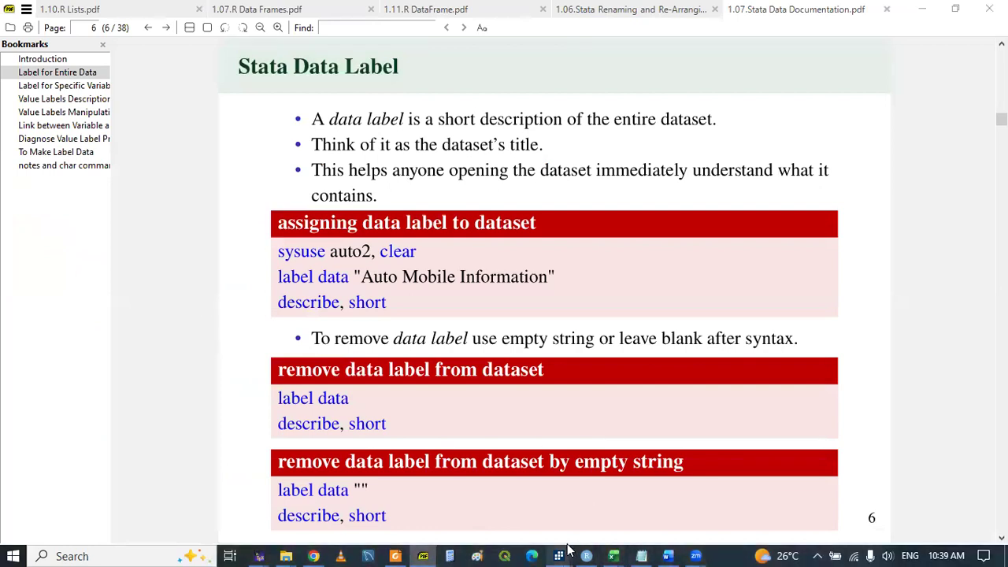
pyautogui.click(633, 494)
pyautogui.click(162, 350)
pyautogui.press('Up')
pyautogui.press('Up')
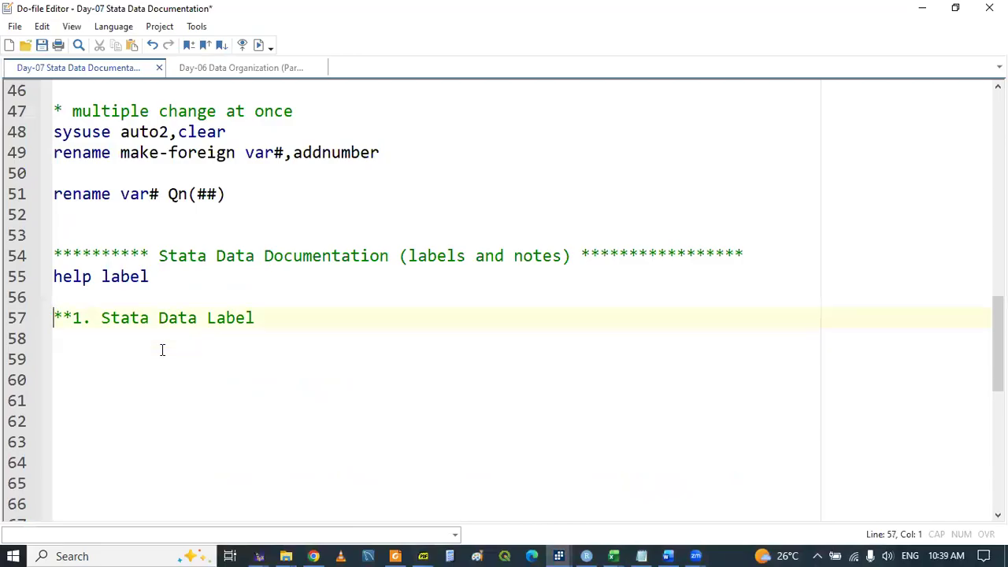
pyautogui.press('Return')
pyautogui.press('Up')
pyautogui.press('Up')
pyautogui.write('sys')
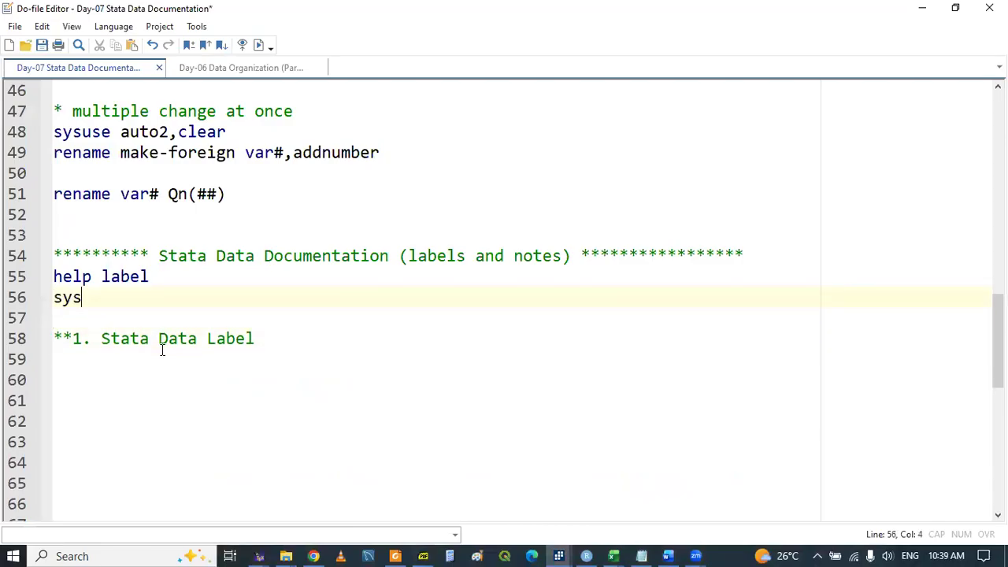
pyautogui.write('use au')
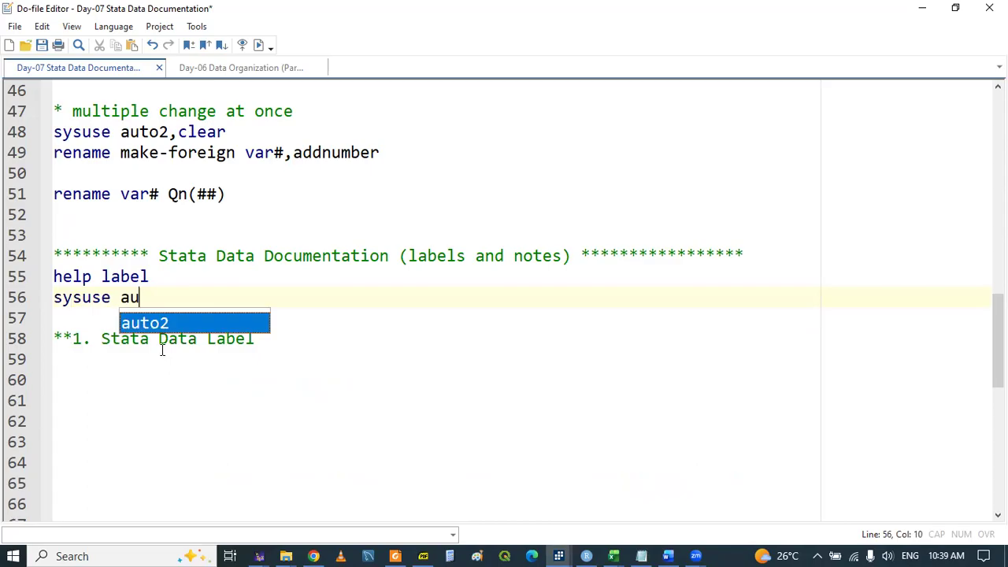
pyautogui.write('to2,clear')
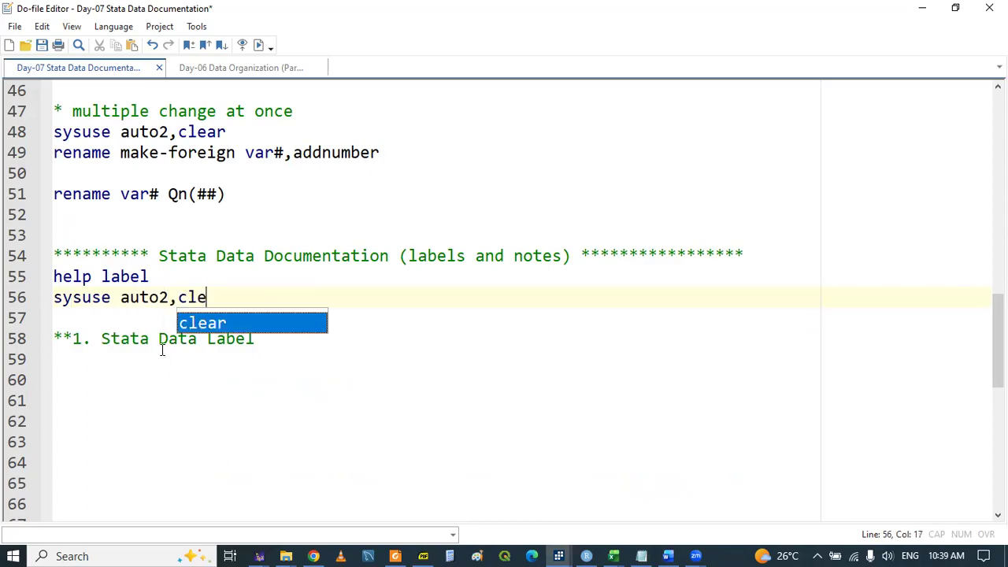
# Run the new sysuse auto2,clear line and check its output in the main Stata window.
pyautogui.tripleClick(81, 302)
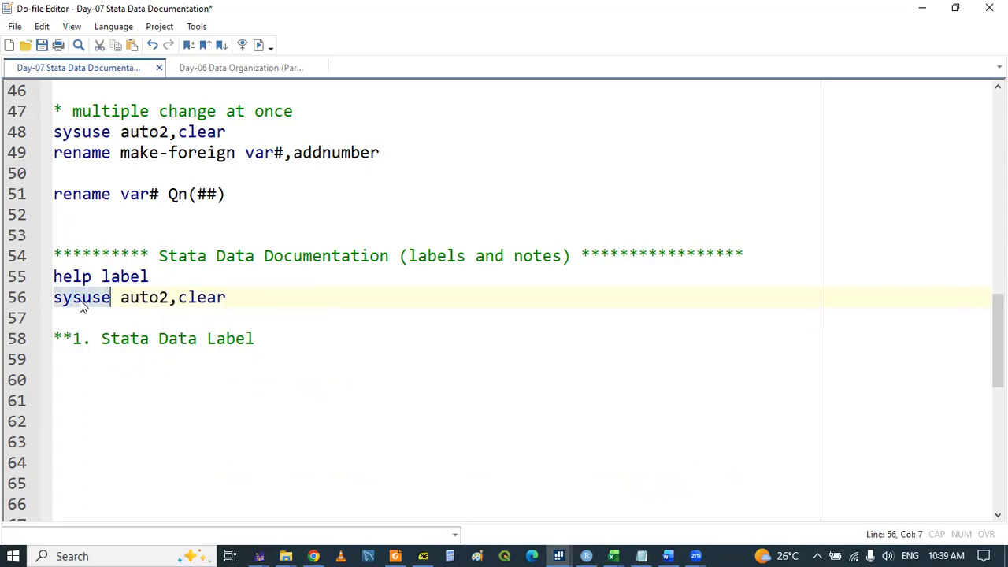
pyautogui.click(226, 315)
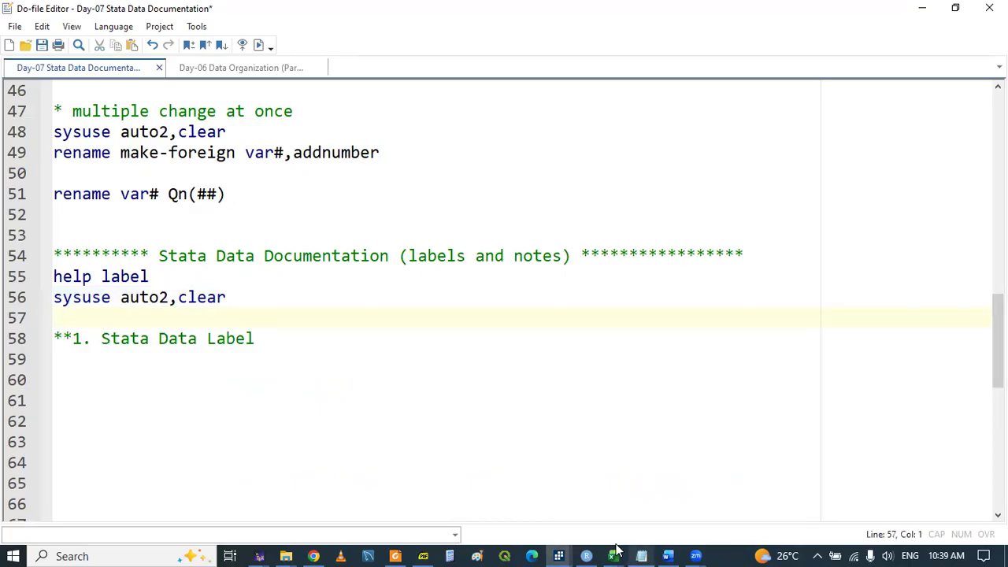
pyautogui.moveTo(558, 556)
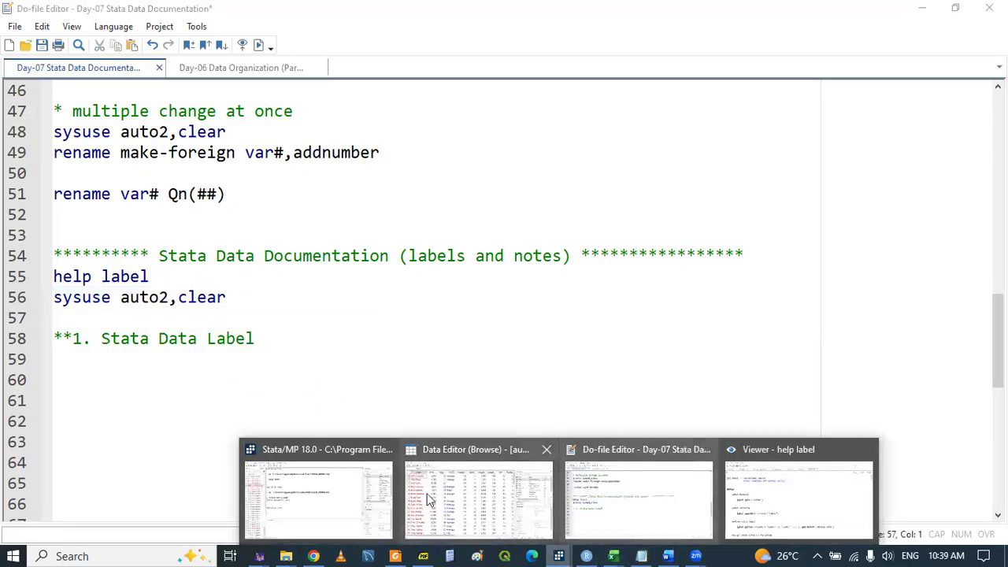
pyautogui.click(348, 499)
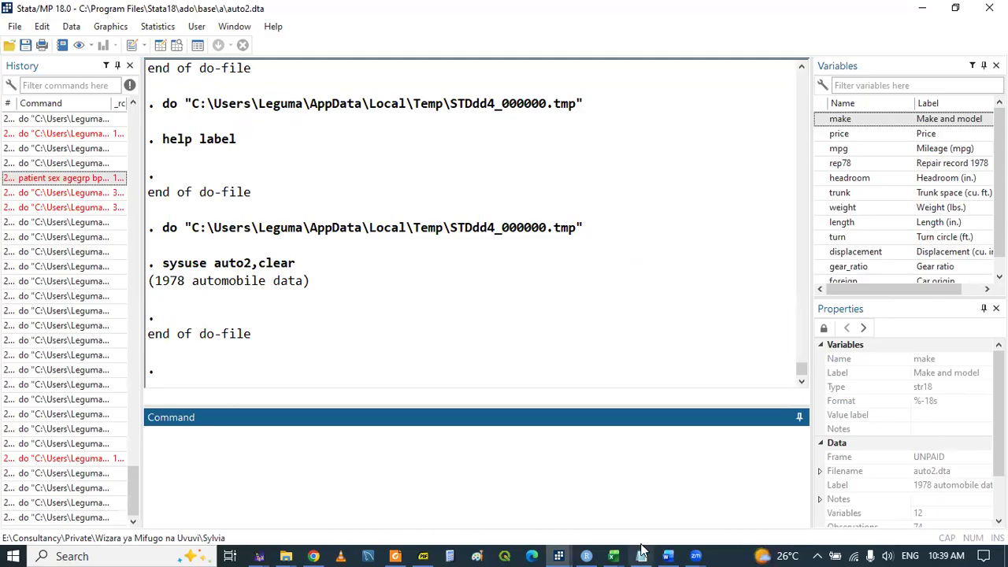
# Add a describe command below the "**1. Stata Data Label" heading in the do-file and run it.
pyautogui.click(558, 555)
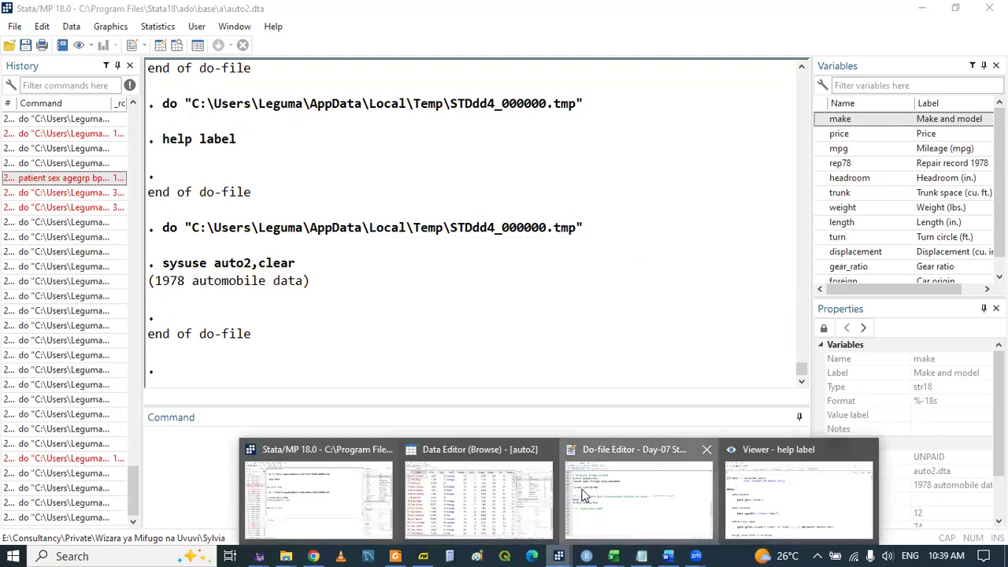
pyautogui.click(583, 494)
pyautogui.click(99, 362)
pyautogui.write('des')
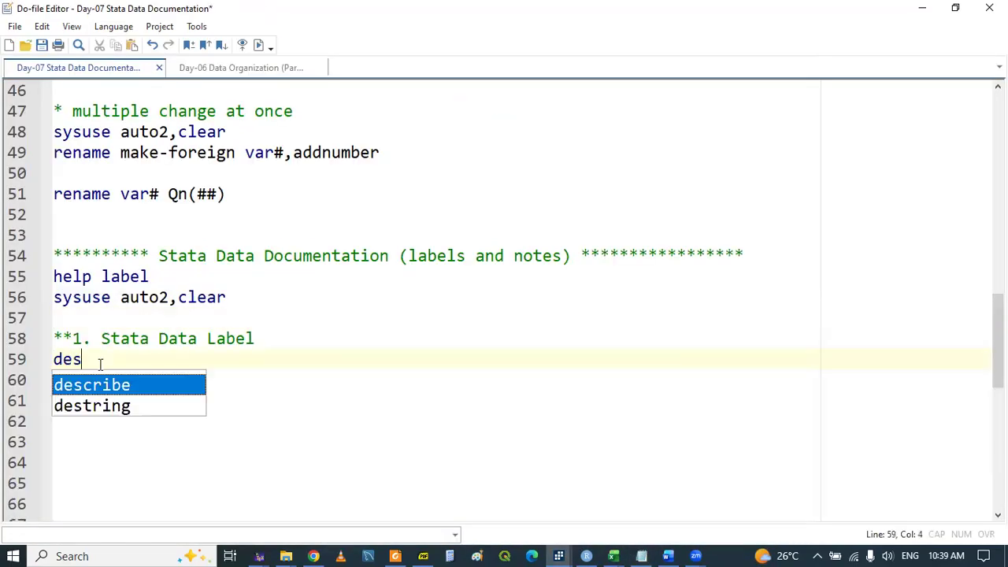
pyautogui.press('Return')
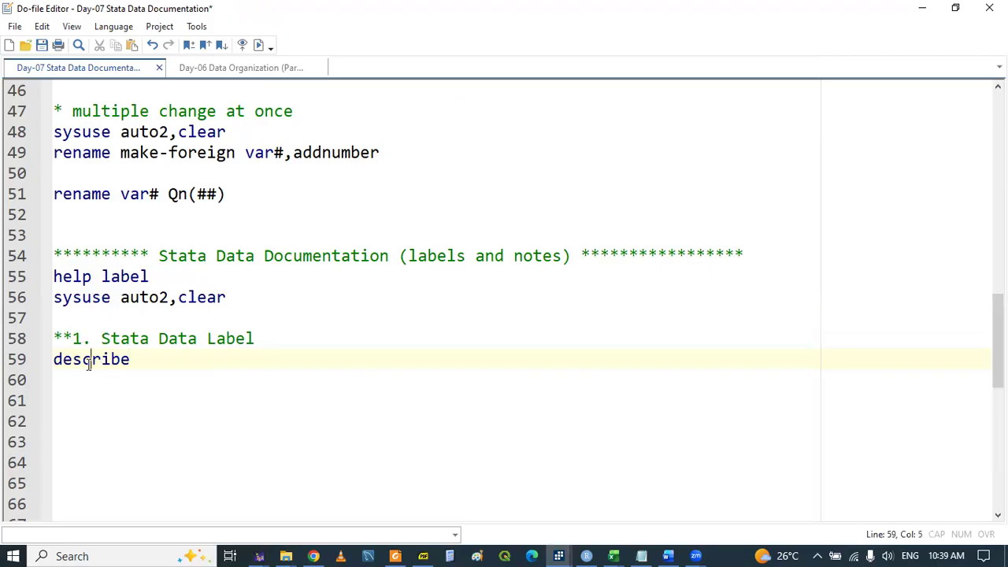
pyautogui.doubleClick(70, 369)
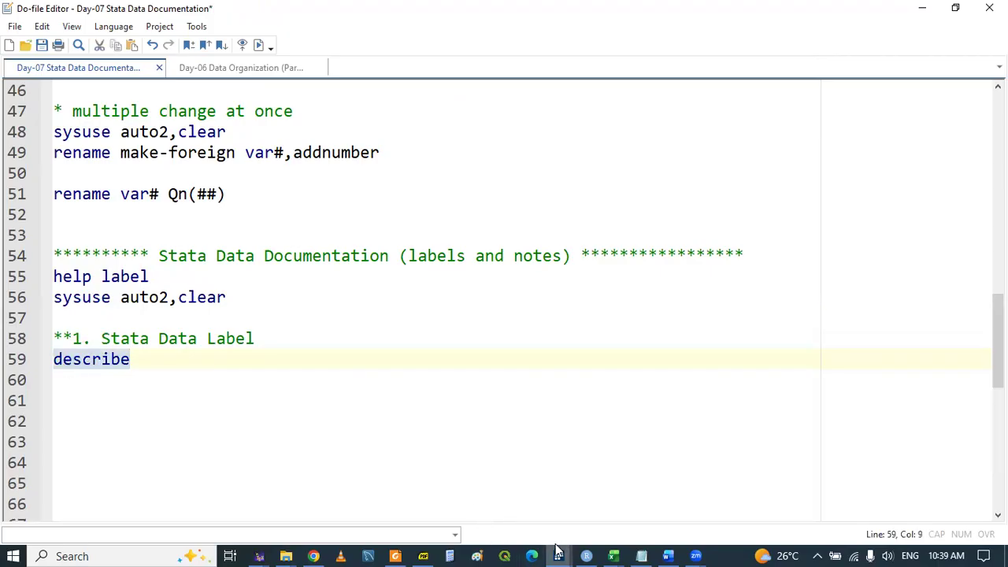
# Examine the dataset label and the date stamp in the describe output of the main Stata window.
pyautogui.moveTo(558, 549)
pyautogui.click(315, 488)
pyautogui.moveTo(801, 70); pyautogui.dragTo(801, 69)
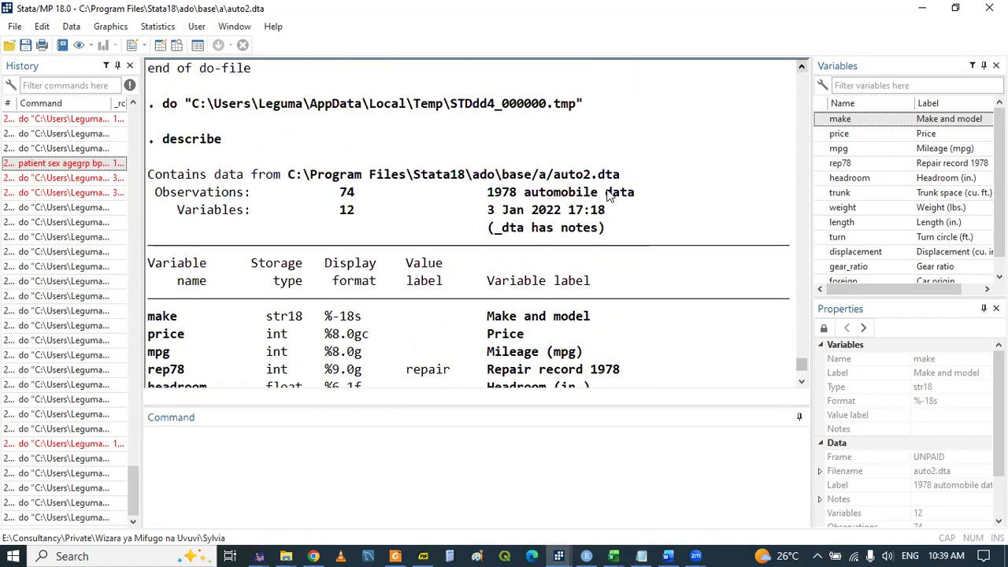
pyautogui.moveTo(489, 198); pyautogui.dragTo(638, 198)
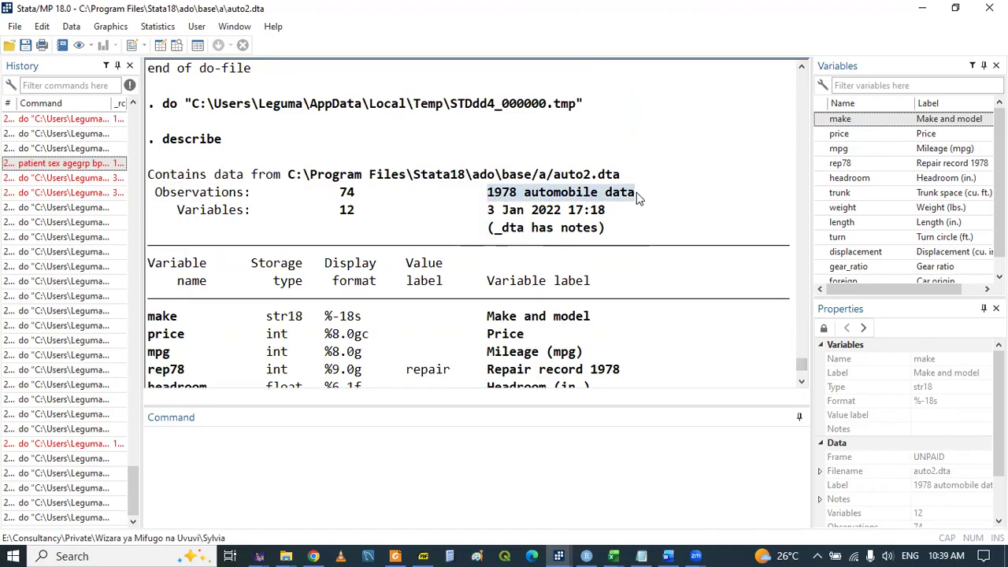
pyautogui.moveTo(488, 211); pyautogui.dragTo(609, 213)
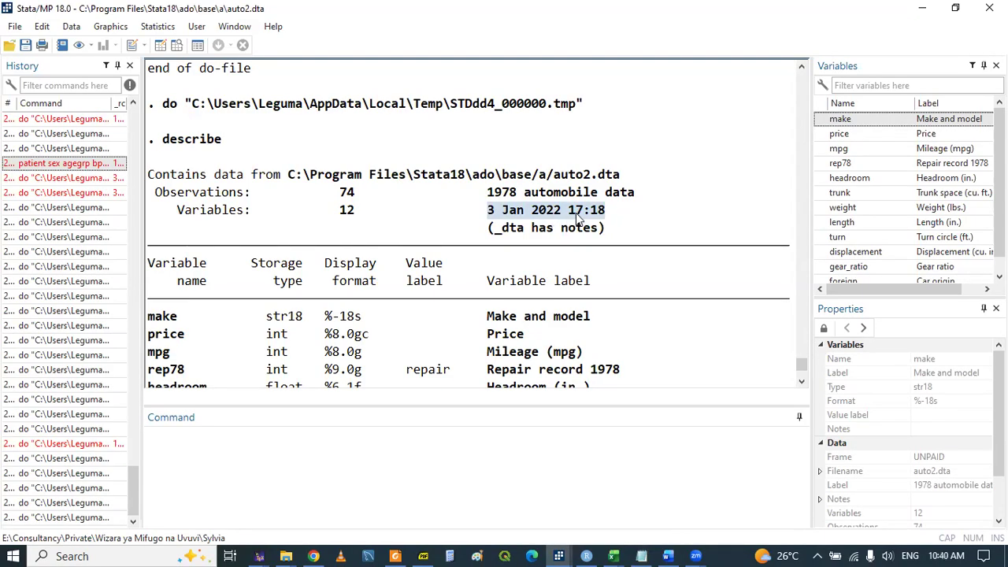
pyautogui.click(574, 220)
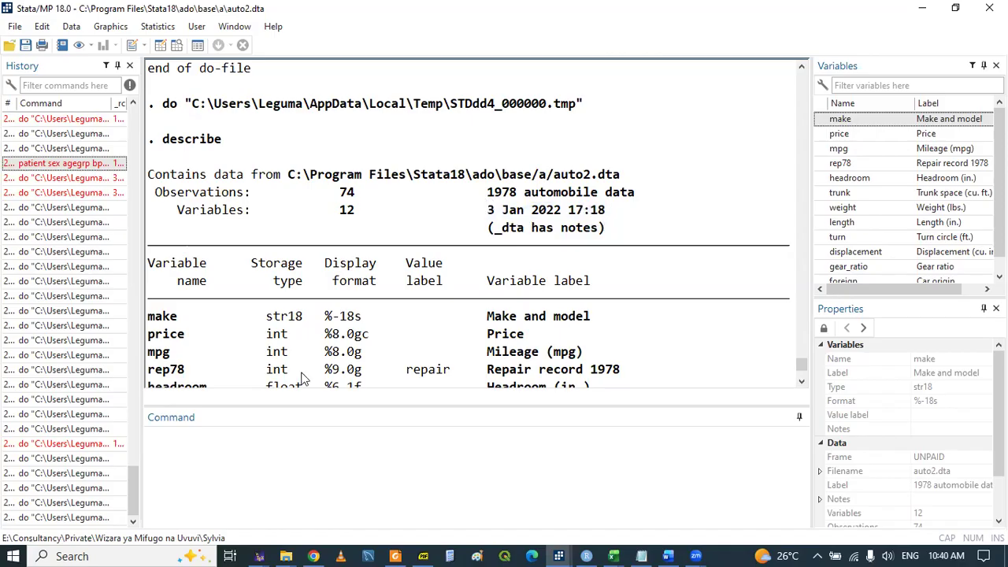
# Save the dataset as myauto with the replace option by running save myauto,replace.
pyautogui.click(237, 451)
pyautogui.write('save')
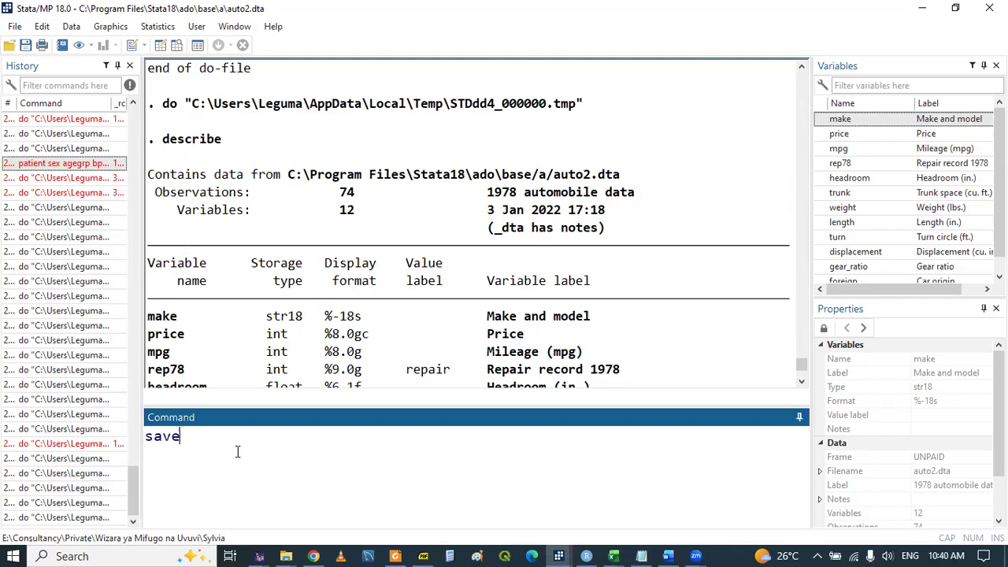
pyautogui.write(' myauto,replace')
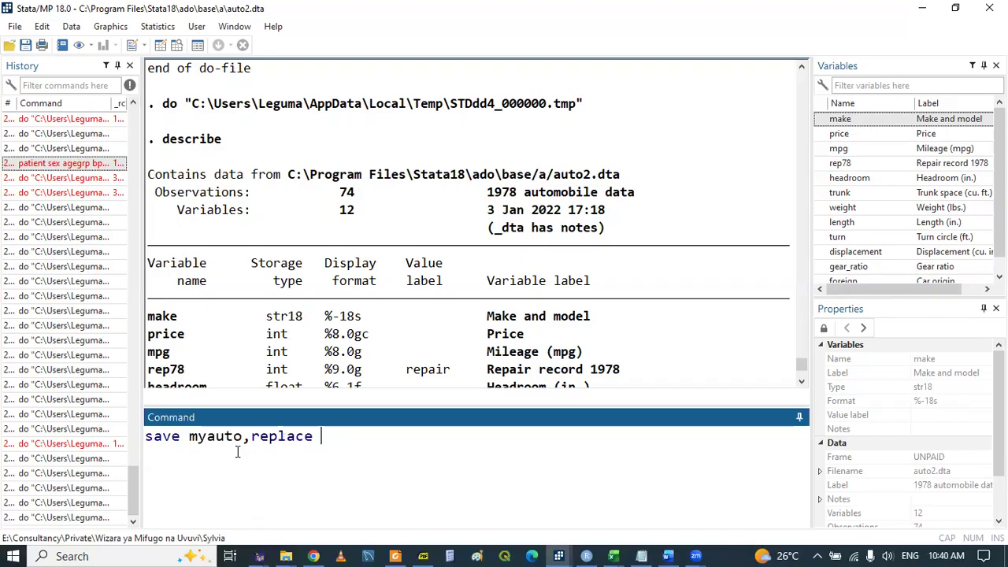
pyautogui.press('Return')
# Describe the saved dataset with the short command d and examine its date stamp and data label.
pyautogui.write('d')
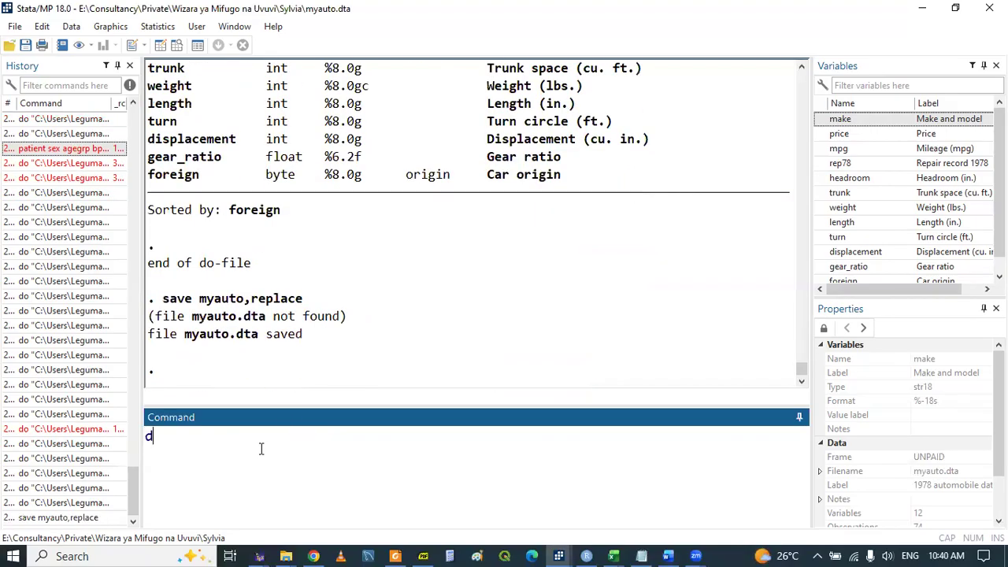
pyautogui.press('Return')
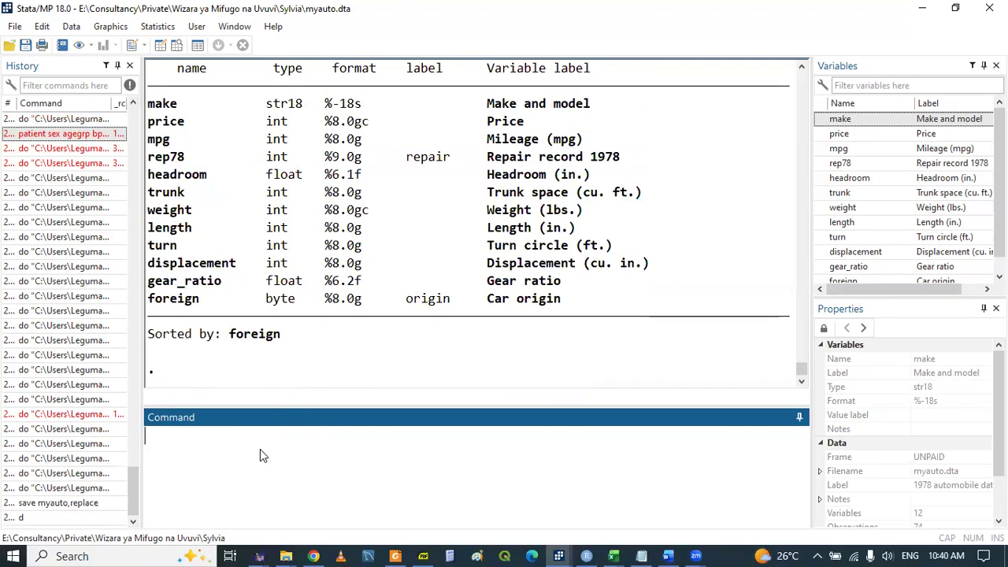
pyautogui.click(799, 70)
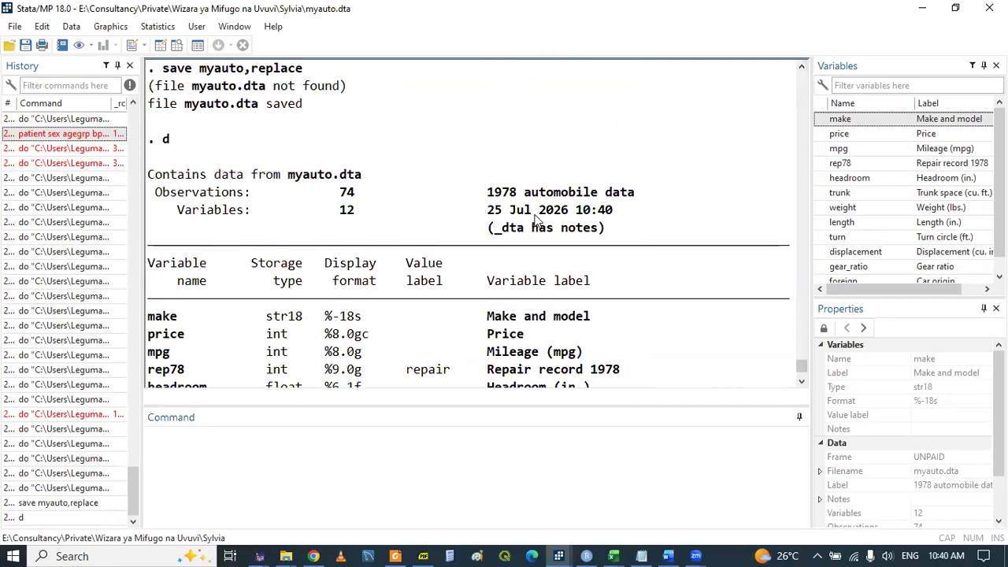
pyautogui.moveTo(939, 548)
pyautogui.moveTo(489, 213); pyautogui.dragTo(611, 217)
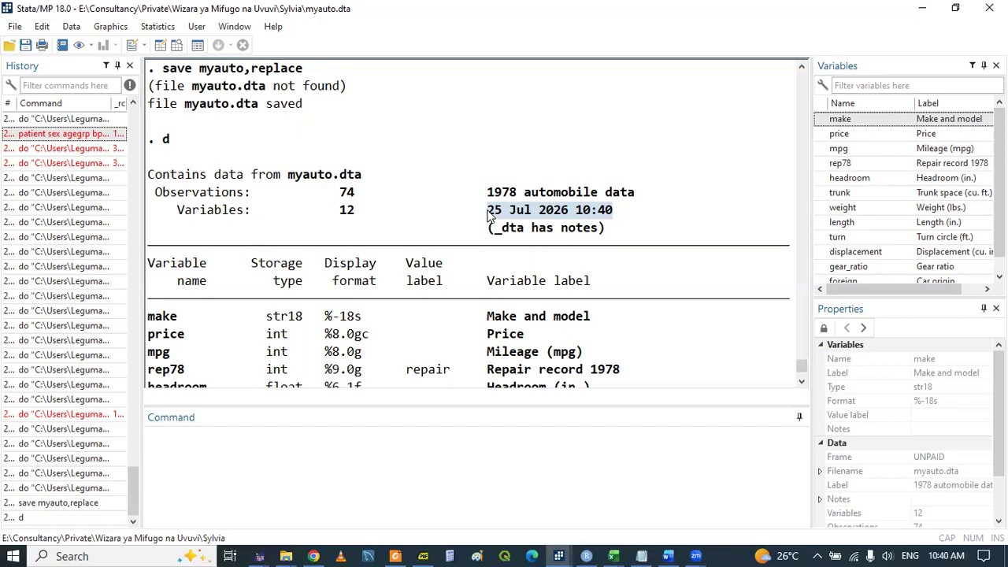
pyautogui.click(529, 214)
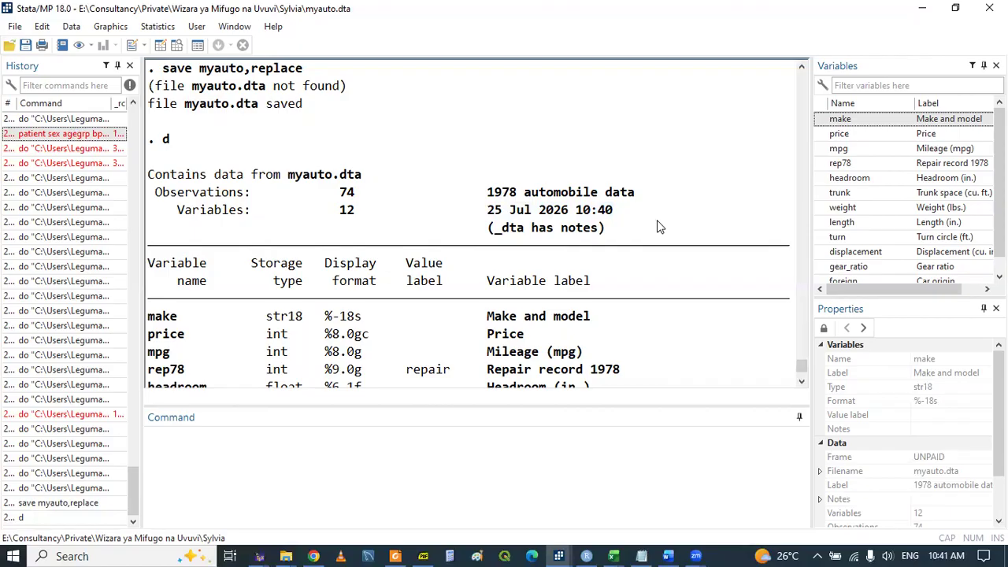
pyautogui.moveTo(488, 196); pyautogui.dragTo(635, 195)
pyautogui.click(647, 192)
# After consulting the PDF slide, add label data "Automobile Information 2026" to the do-file, one blank line below describe.
pyautogui.click(423, 556)
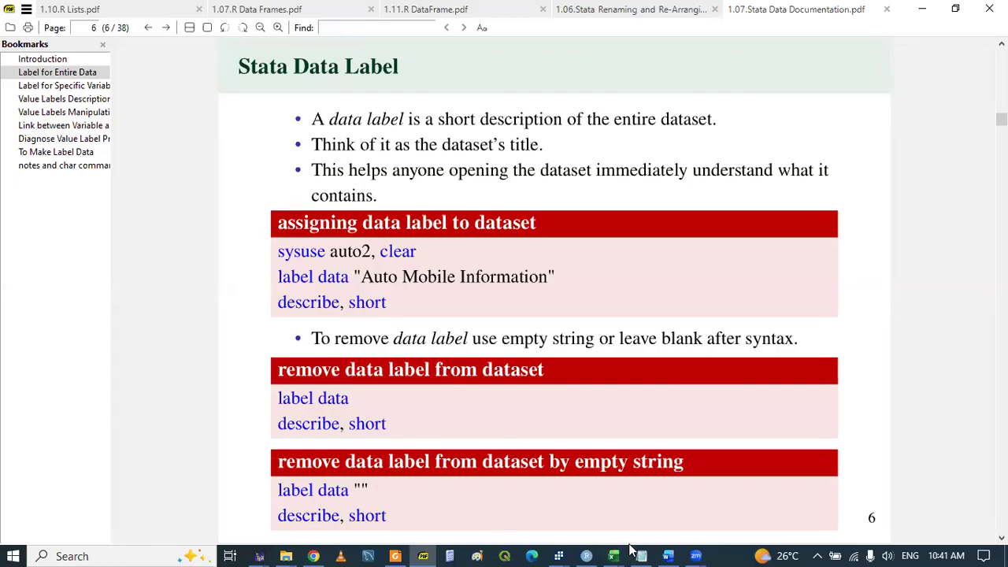
pyautogui.click(558, 554)
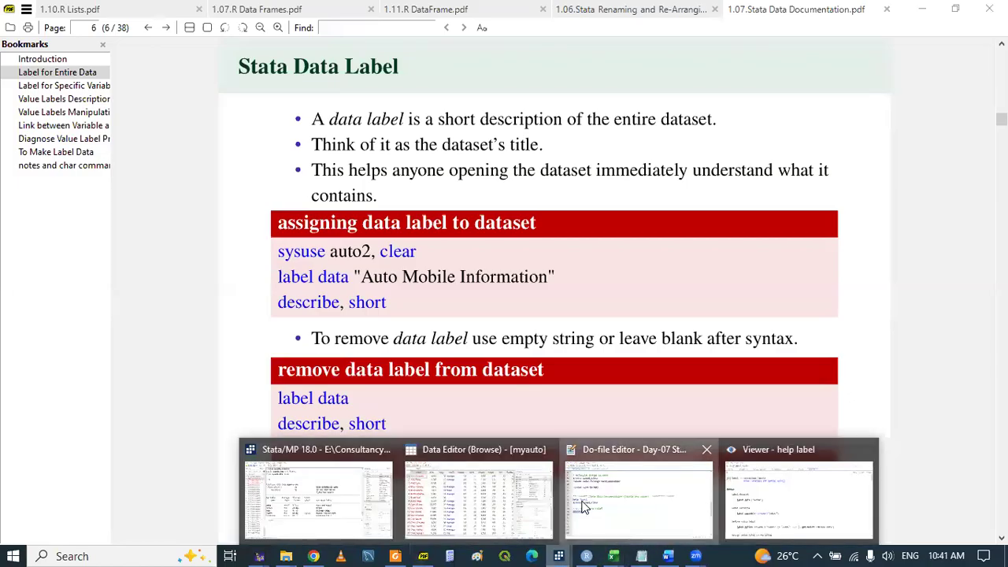
pyautogui.click(582, 507)
pyautogui.click(134, 385)
pyautogui.press('Return')
pyautogui.write('label data ')
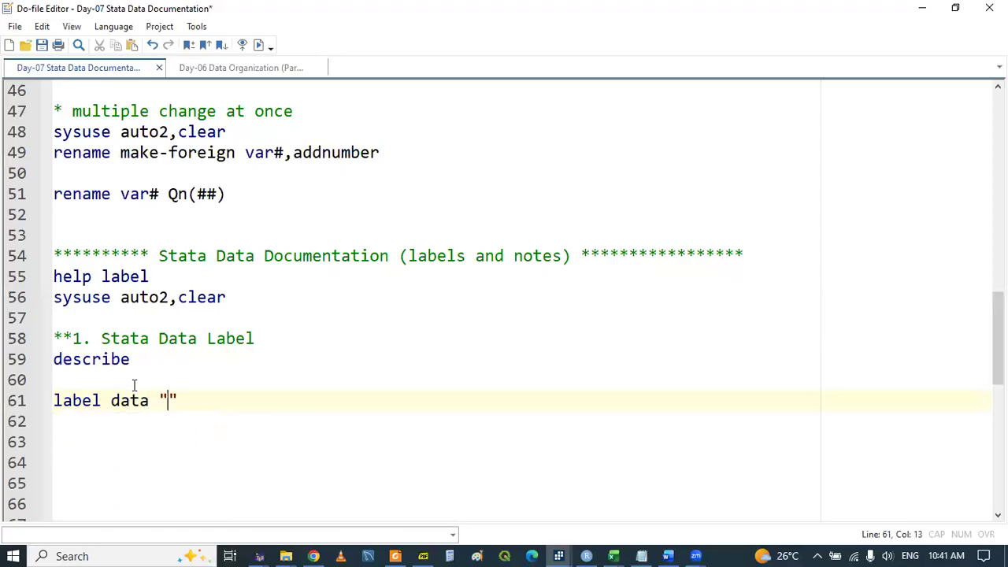
pyautogui.write('"H')
pyautogui.press('BackSpace')
pyautogui.write('Autom')
pyautogui.write('obd')
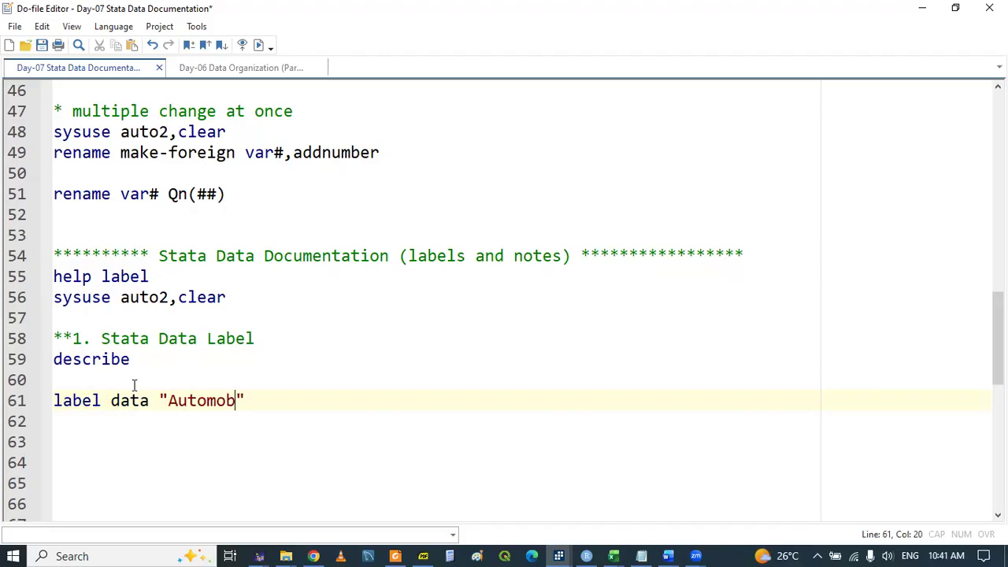
pyautogui.press('BackSpace')
pyautogui.write('ie')
pyautogui.press('BackSpace')
pyautogui.write('le Infor')
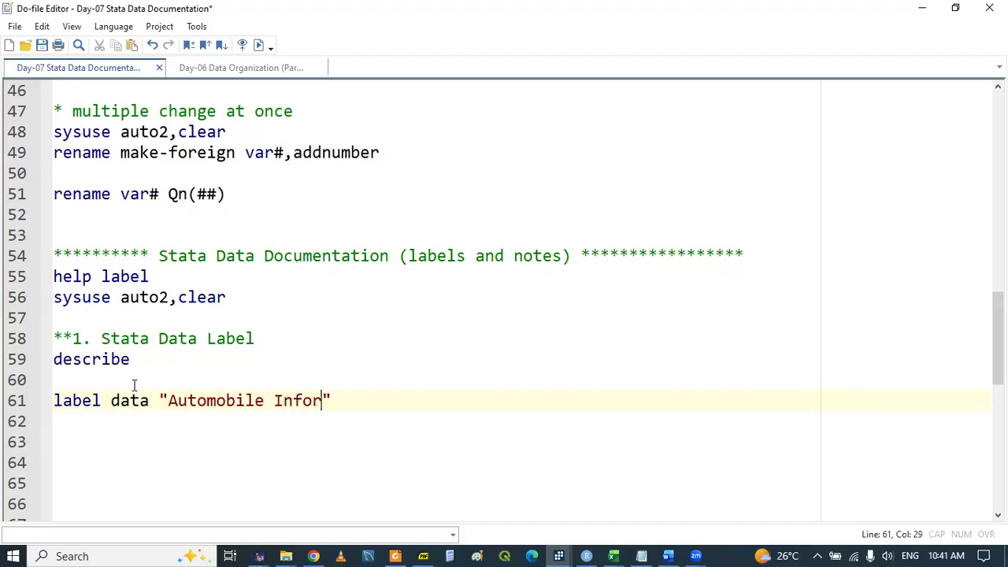
pyautogui.write('mation ')
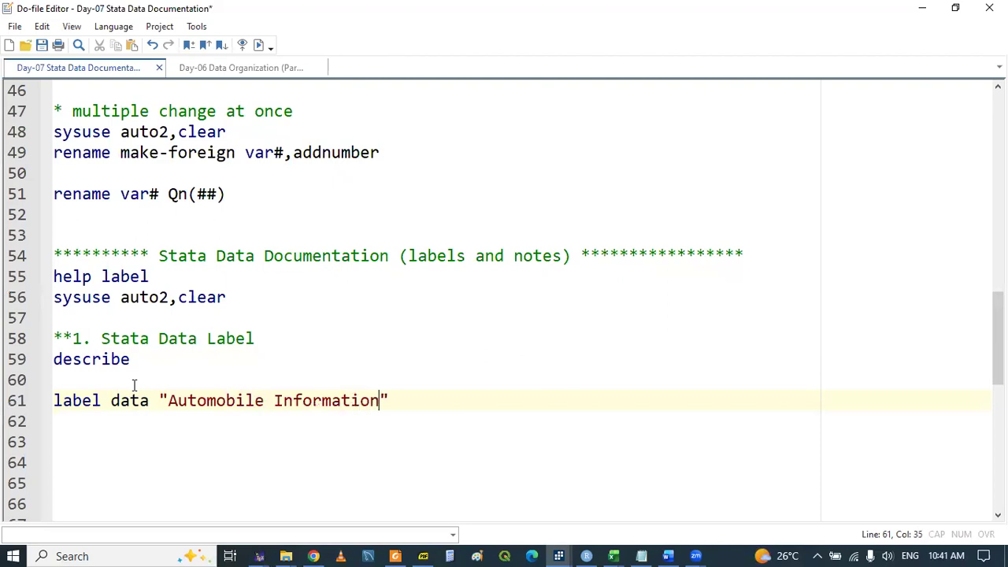
pyautogui.write('2026')
# Run the label data line of the do-file on its own and add describe,short directly below it.
pyautogui.doubleClick(68, 407)
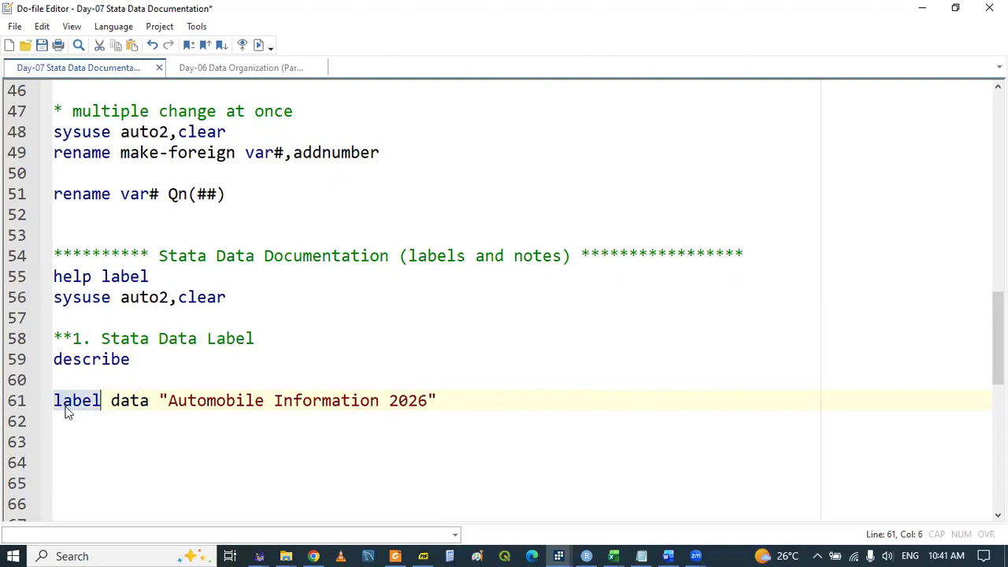
pyautogui.tripleClick(67, 409)
pyautogui.click(90, 421)
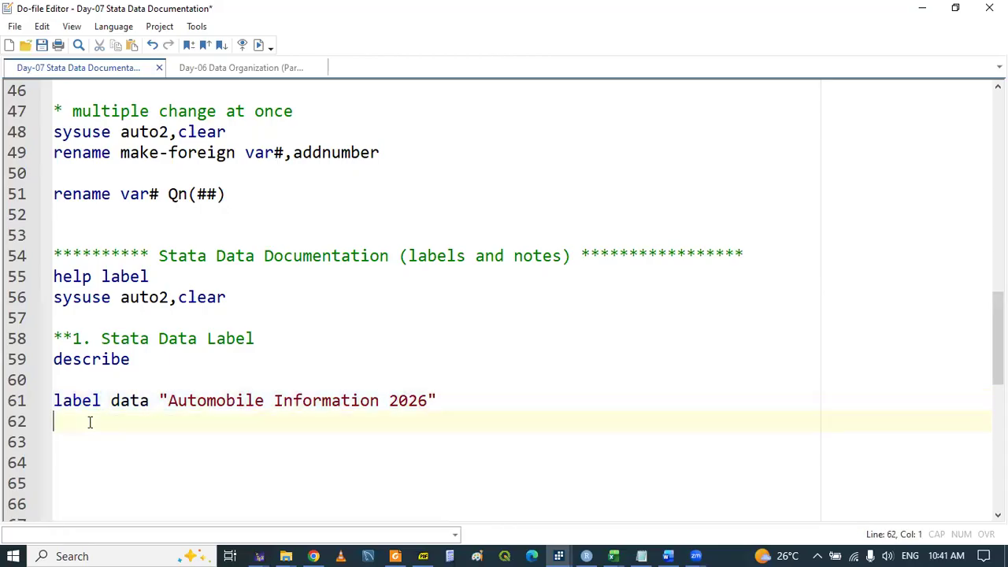
pyautogui.write('des')
pyautogui.press('Down')
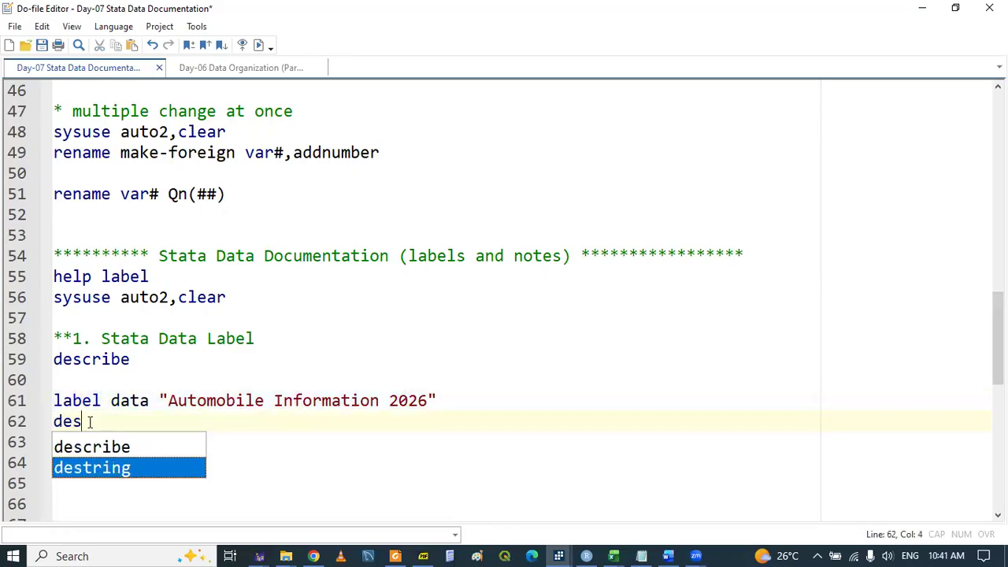
pyautogui.press('Up')
pyautogui.press('Return')
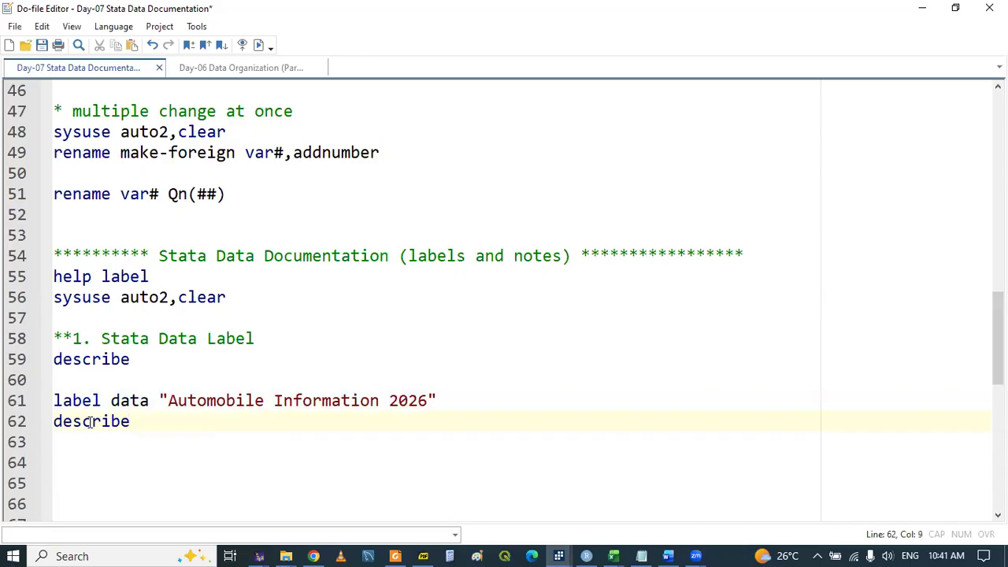
pyautogui.write(',sg')
pyautogui.press('BackSpace')
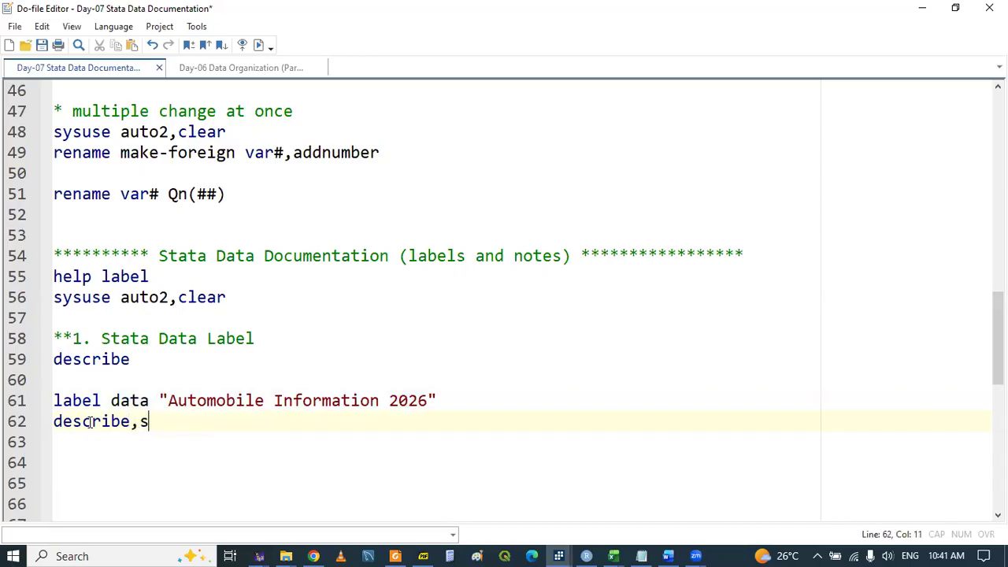
pyautogui.write('hort')
# Examine the data label in the earlier describe output in the main Stata window.
pyautogui.click(558, 553)
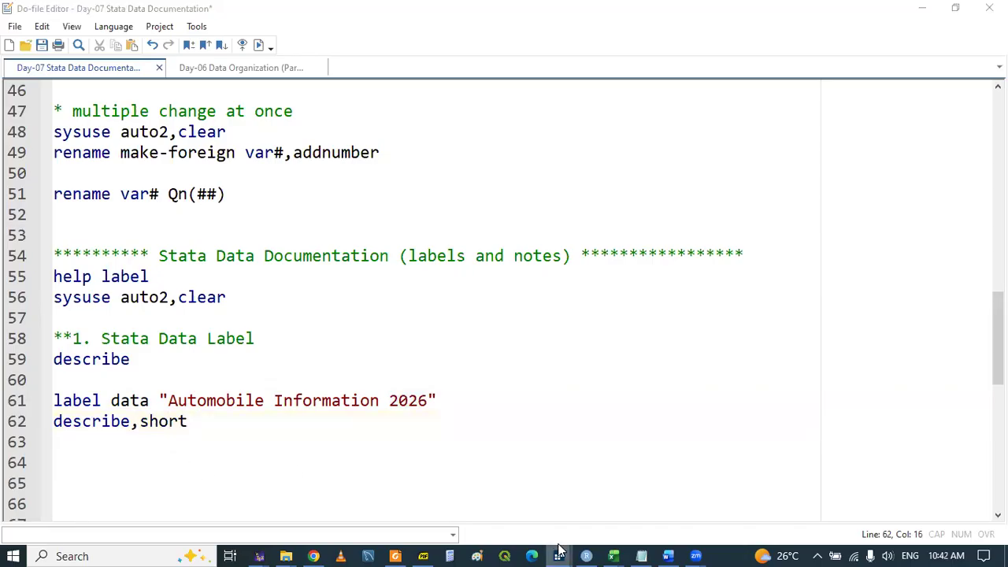
pyautogui.click(330, 487)
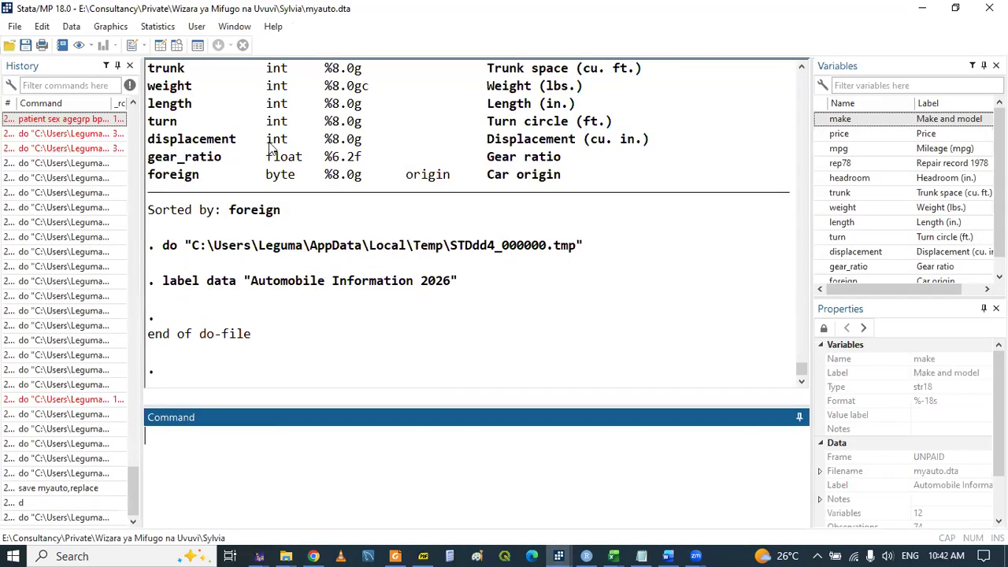
pyautogui.click(800, 68)
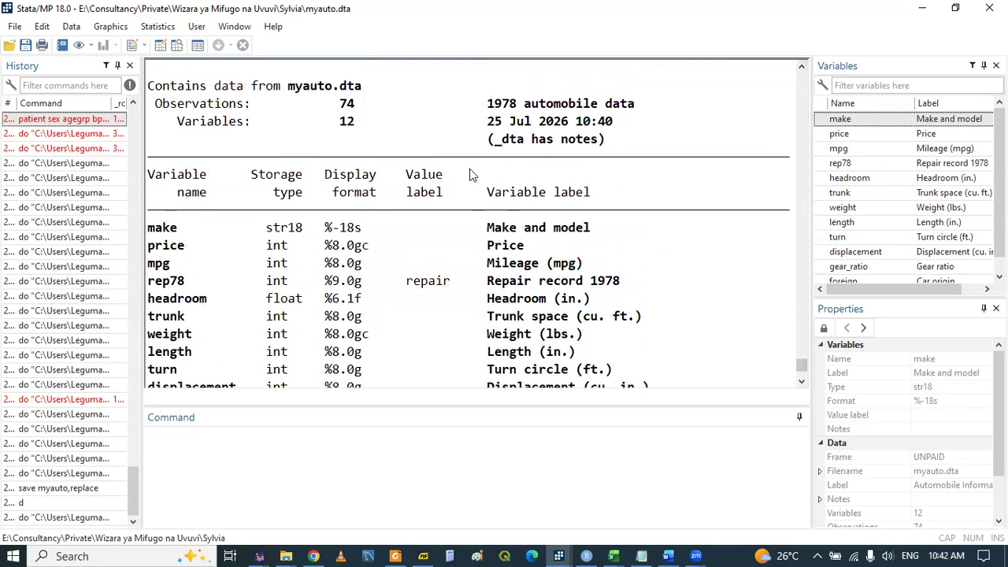
# Run the label data "Automobile Information 2026" and describe,short lines together from the do-file.
pyautogui.click(558, 556)
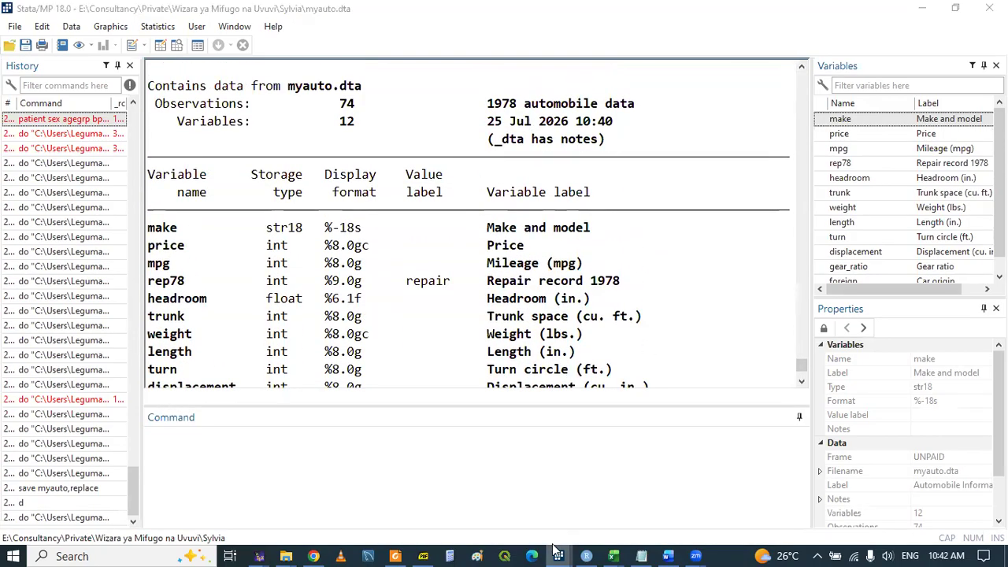
pyautogui.click(574, 519)
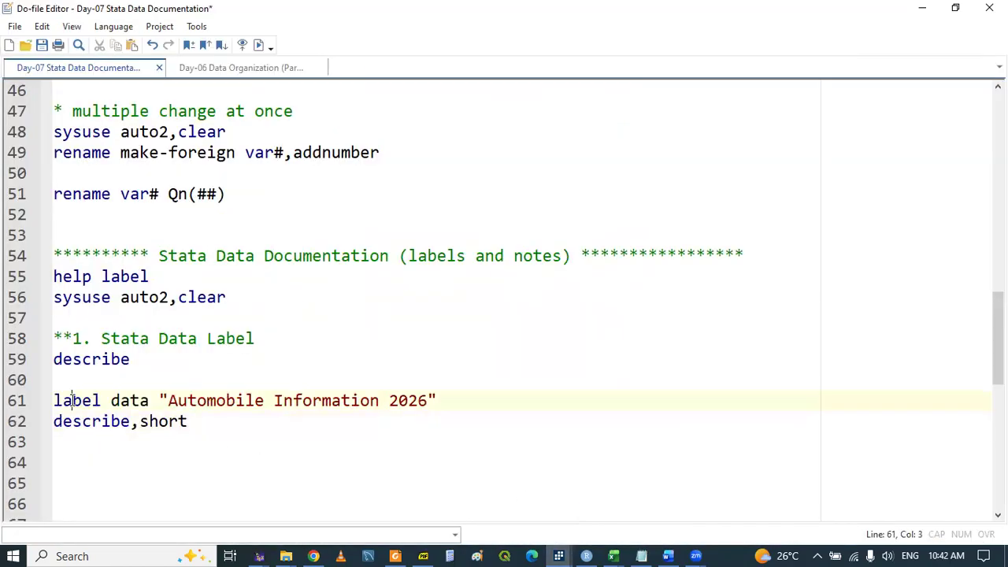
pyautogui.moveTo(72, 400); pyautogui.dragTo(83, 426)
pyautogui.hotkey('ctrl', 'd')
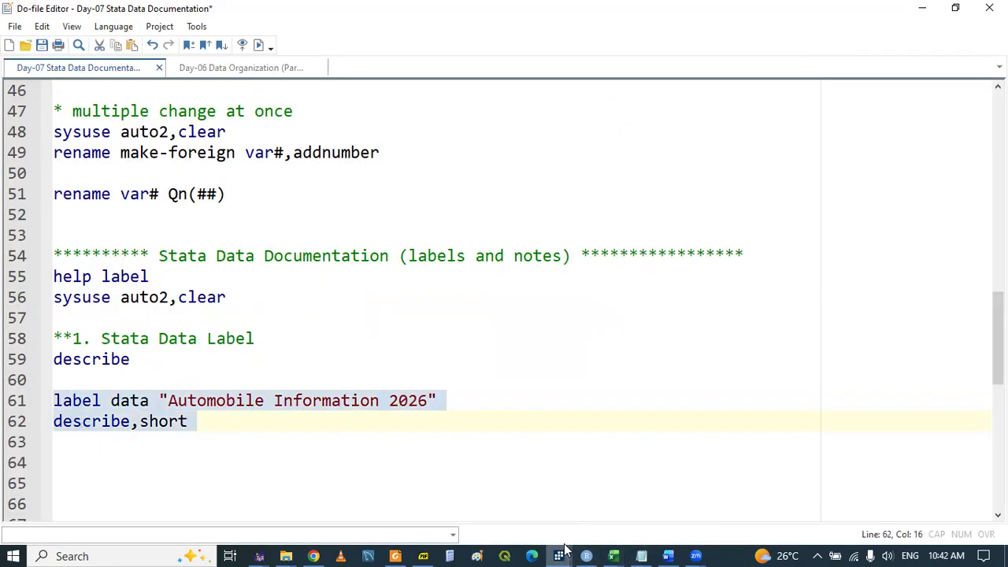
# Compare the data label in the new describe,short output with the one in the earlier describe output.
pyautogui.click(563, 548)
pyautogui.click(333, 504)
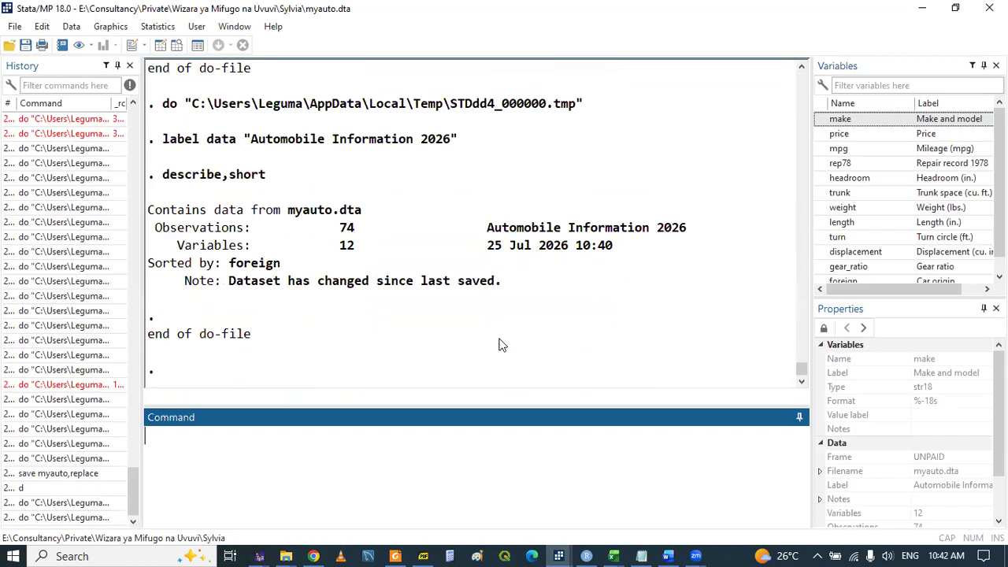
pyautogui.moveTo(488, 231); pyautogui.dragTo(685, 229)
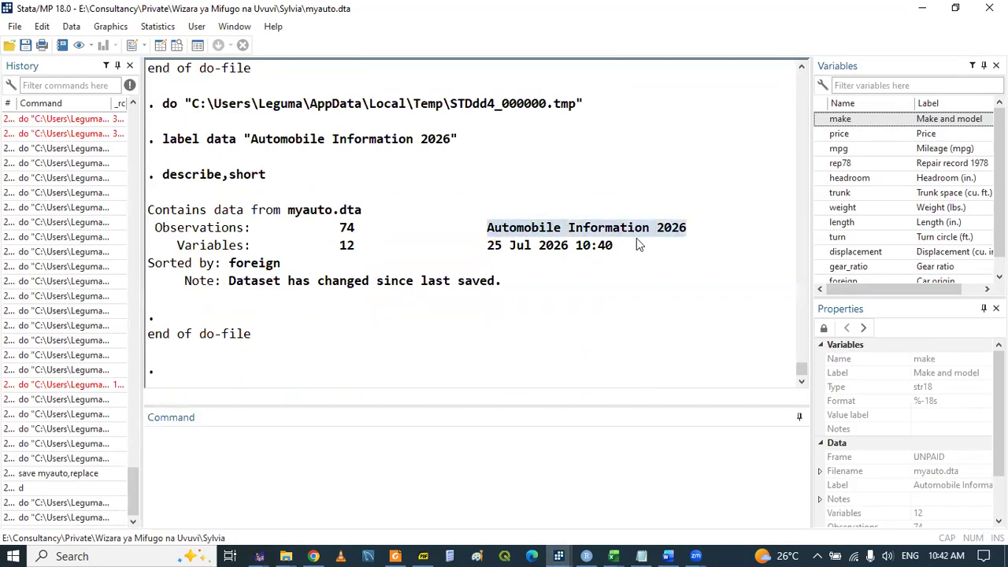
pyautogui.click(637, 239)
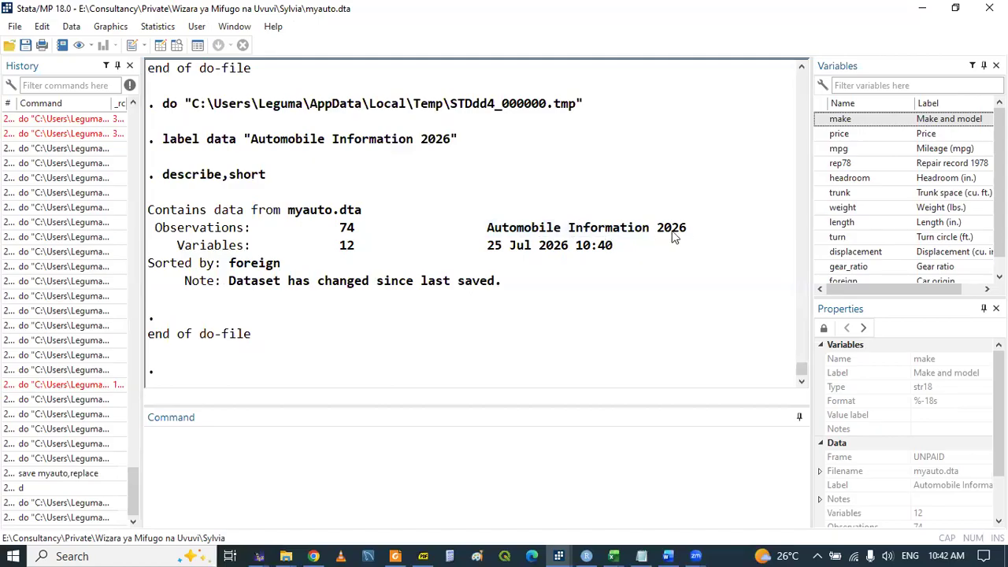
pyautogui.scroll(5, 801, 67)
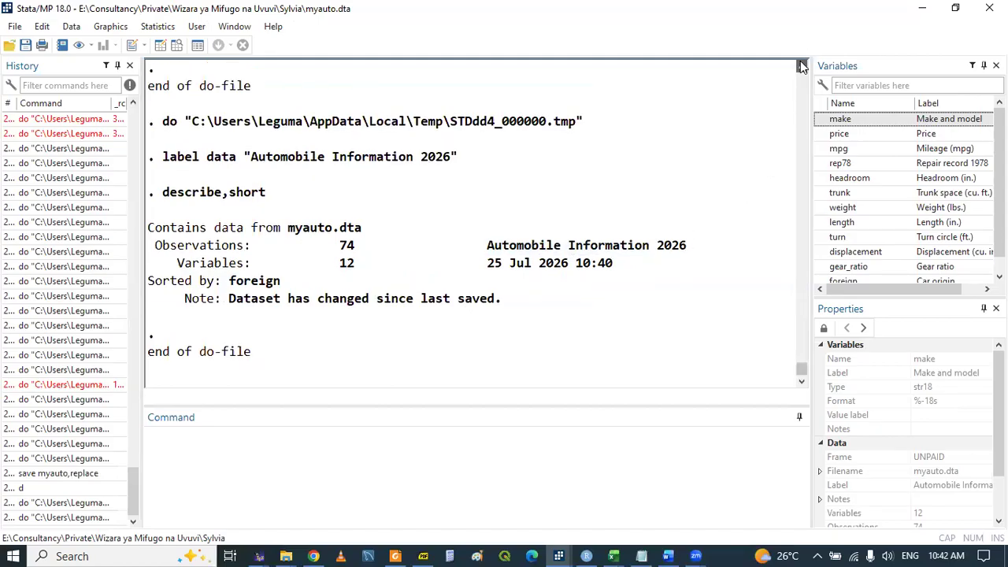
pyautogui.scroll(5, 802, 66)
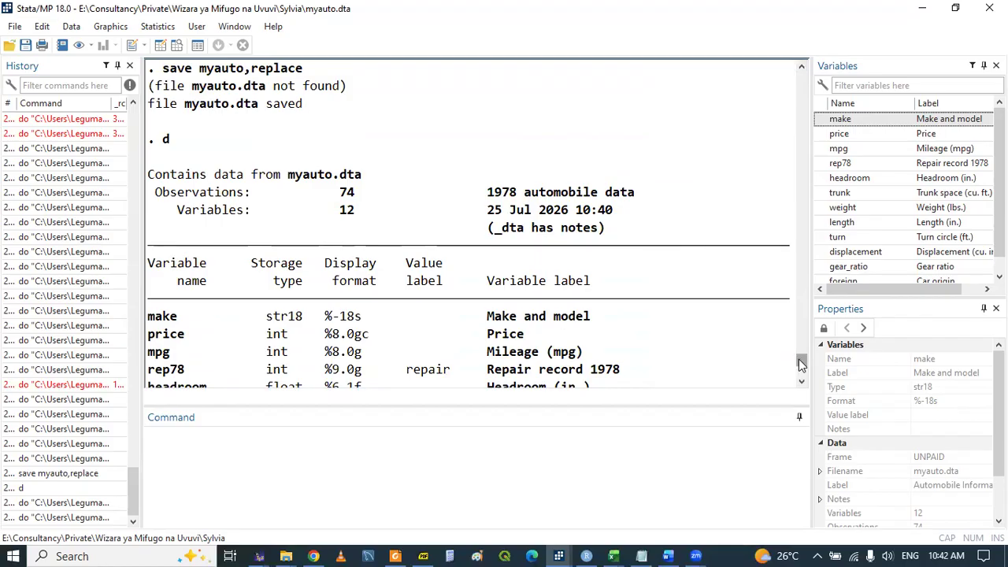
pyautogui.scroll(-10, 800, 364)
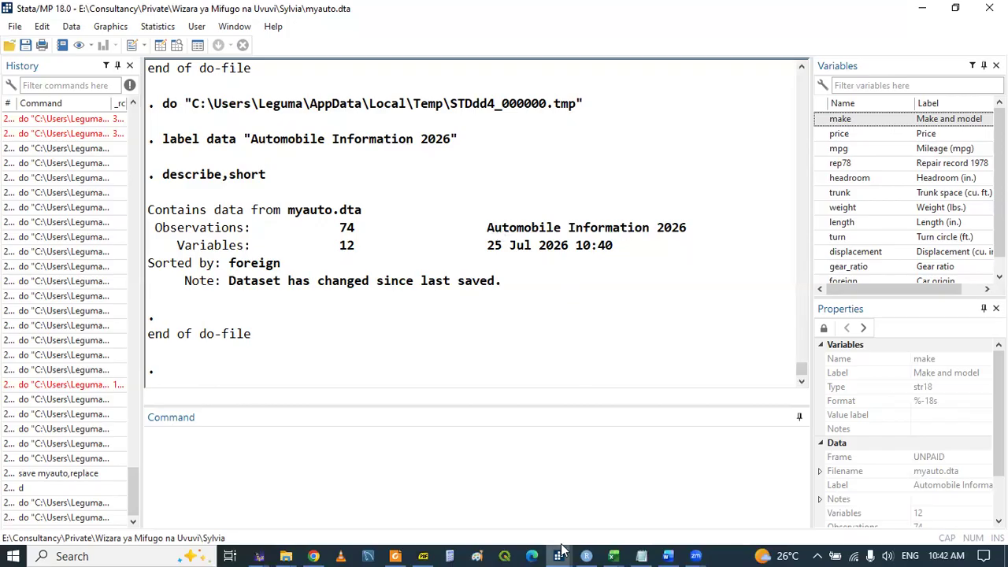
# Add the comment * assign data label to the do-file directly above the label data line.
pyautogui.moveTo(561, 549)
pyautogui.click(613, 495)
pyautogui.click(198, 379)
pyautogui.press('Return')
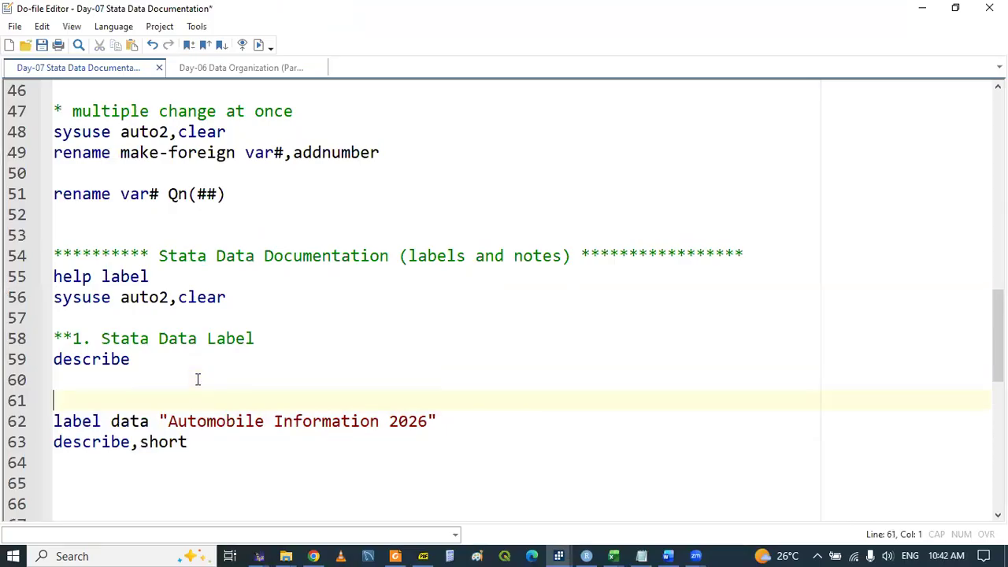
pyautogui.write('* assign da')
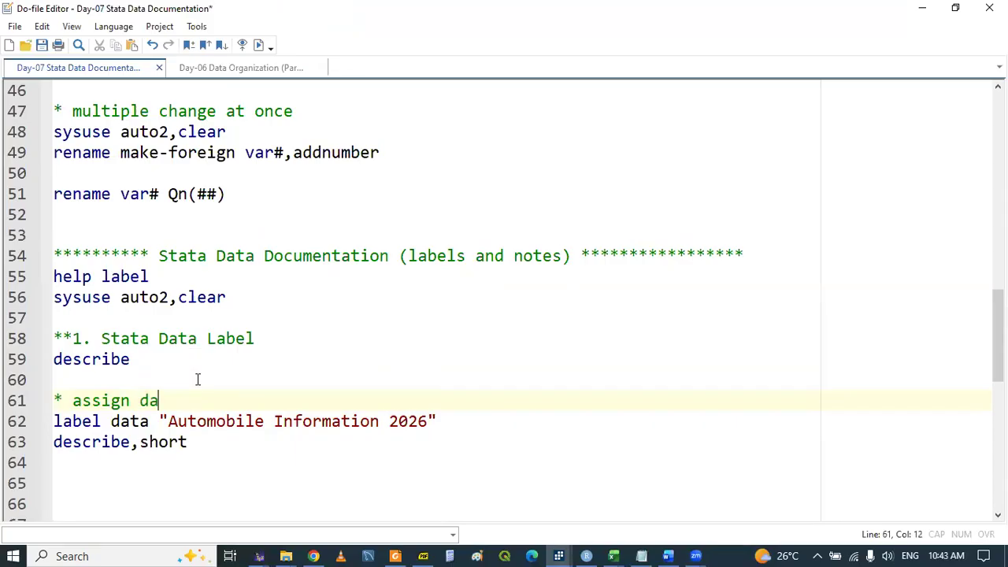
pyautogui.write('ta label')
# Duplicate the three-line assign data label block below itself in the do-file, separated by one blank line.
pyautogui.moveTo(53, 401); pyautogui.dragTo(308, 454)
pyautogui.hotkey('ctrl', 'c')
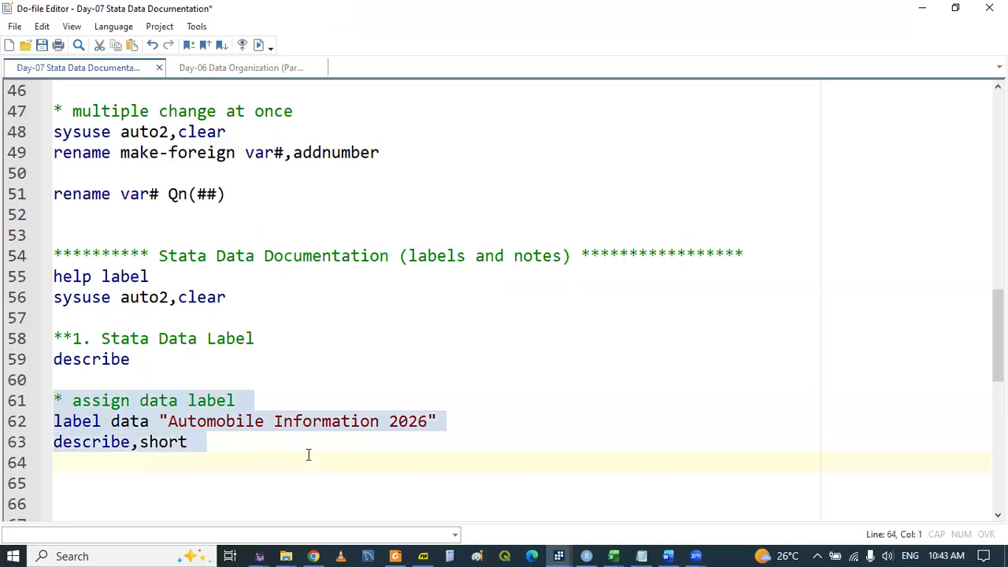
pyautogui.press('Down')
pyautogui.press('Return')
pyautogui.press('Return')
pyautogui.press('Return')
pyautogui.press('Return')
pyautogui.press('Return')
pyautogui.press('Up')
pyautogui.press('Up')
pyautogui.press('Up')
pyautogui.press('Up')
pyautogui.press('Up')
pyautogui.hotkey('ctrl', 'v')
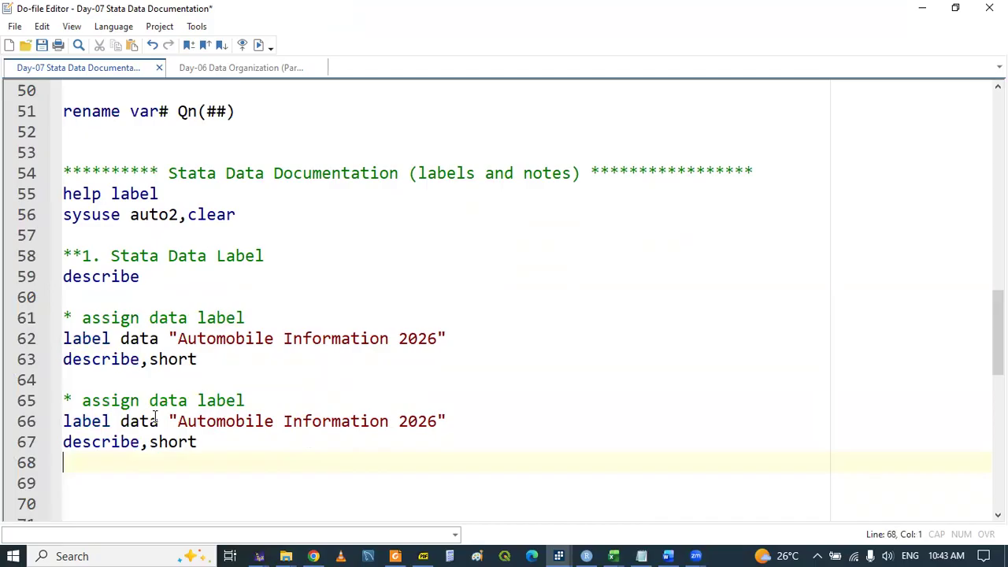
# Change the copied block's comment to * remove data label and save the do-file.
pyautogui.doubleClick(123, 403)
pyautogui.write('re')
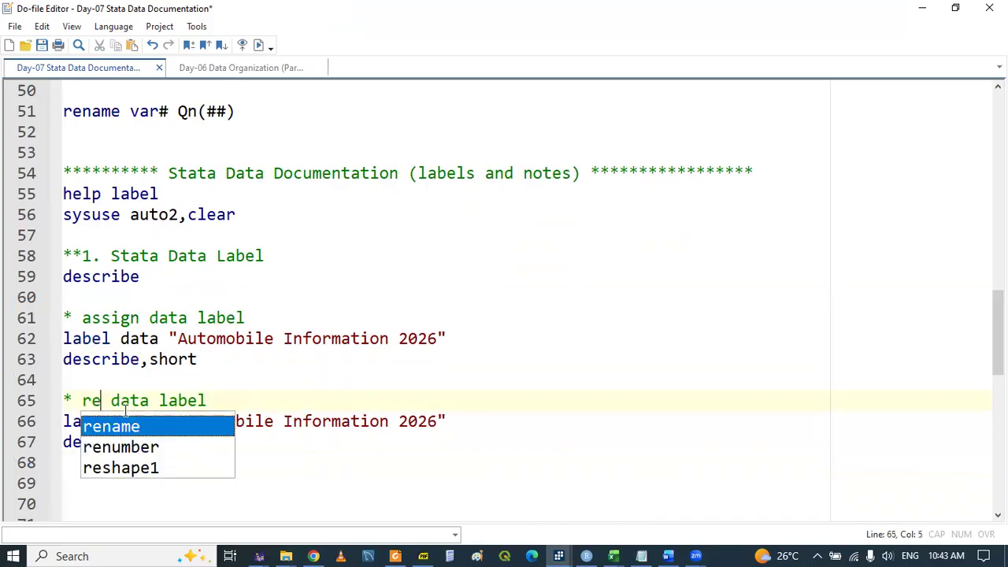
pyautogui.write('move')
pyautogui.hotkey('ctrl', 's')
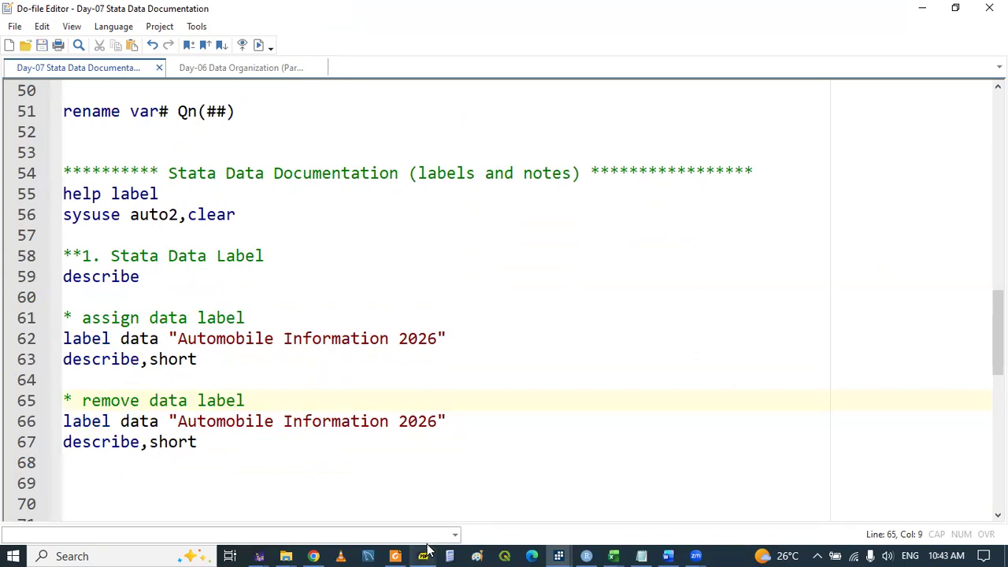
# Consult the help label page for the optional label argument in the label data syntax.
pyautogui.click(558, 556)
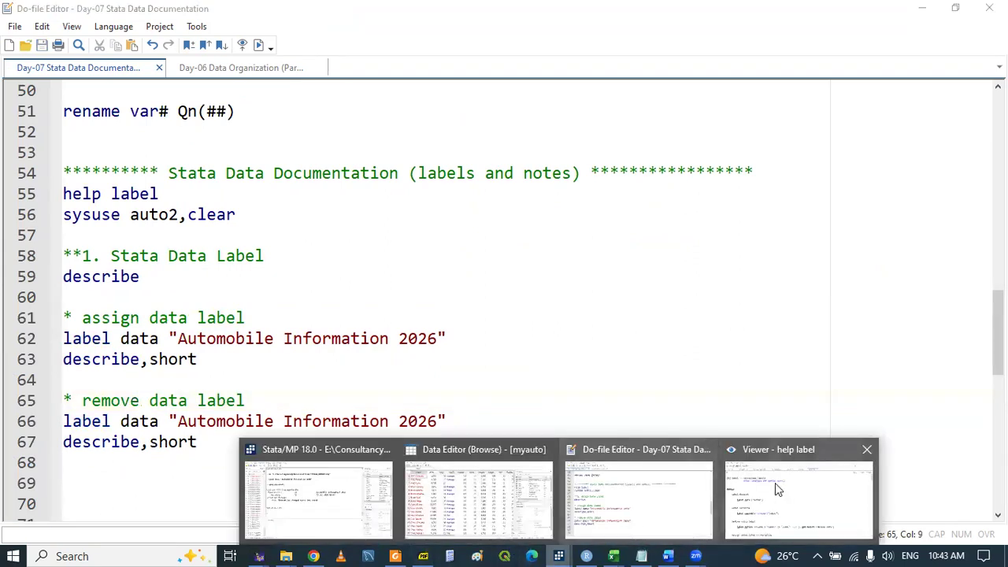
pyautogui.click(776, 485)
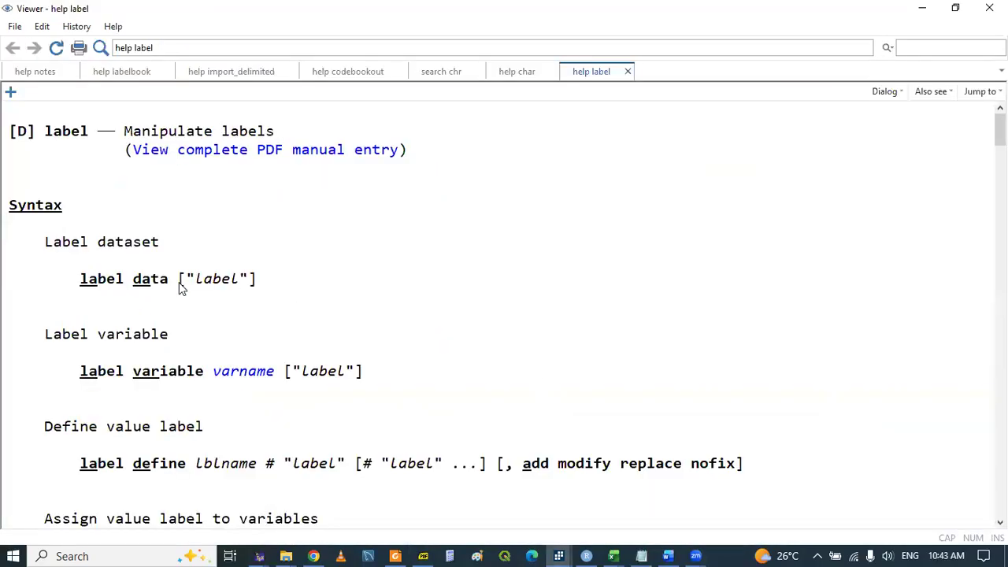
pyautogui.moveTo(180, 288); pyautogui.dragTo(277, 294)
pyautogui.click(227, 296)
# Delete the quoted label text from the label data line under * remove data label and save the do-file.
pyautogui.click(558, 554)
pyautogui.click(609, 504)
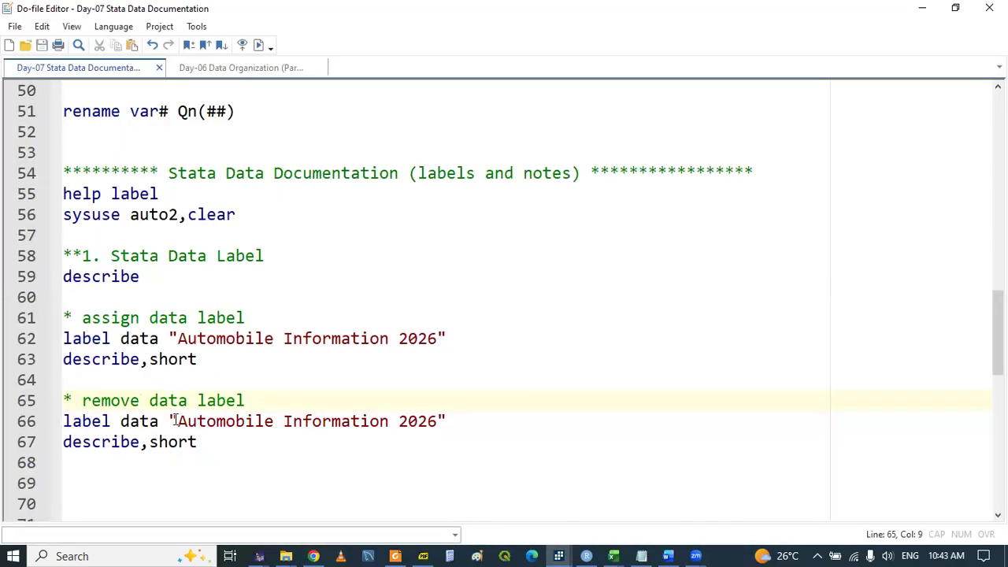
pyautogui.moveTo(168, 421); pyautogui.dragTo(454, 416)
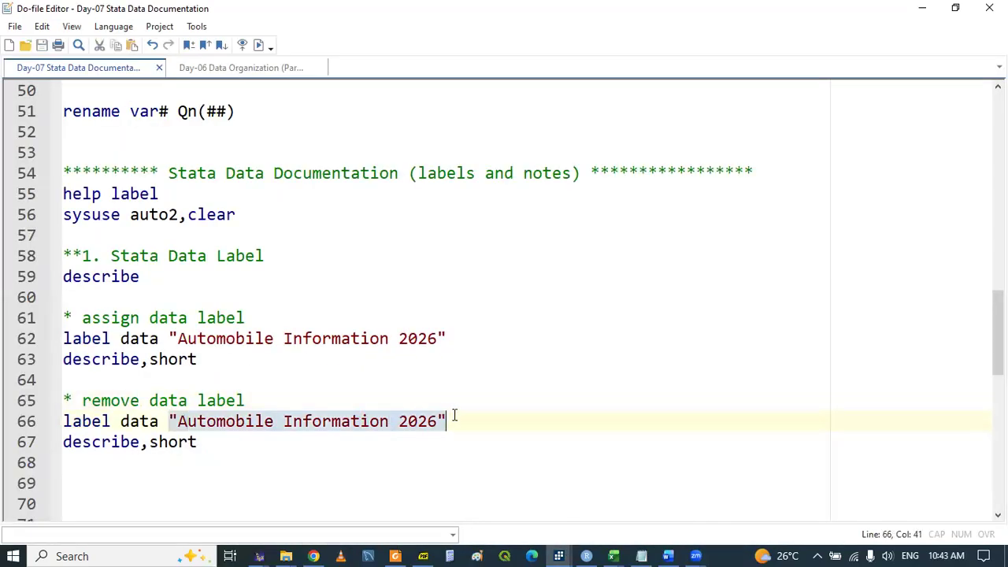
pyautogui.press('Delete')
pyautogui.hotkey('ctrl', 's')
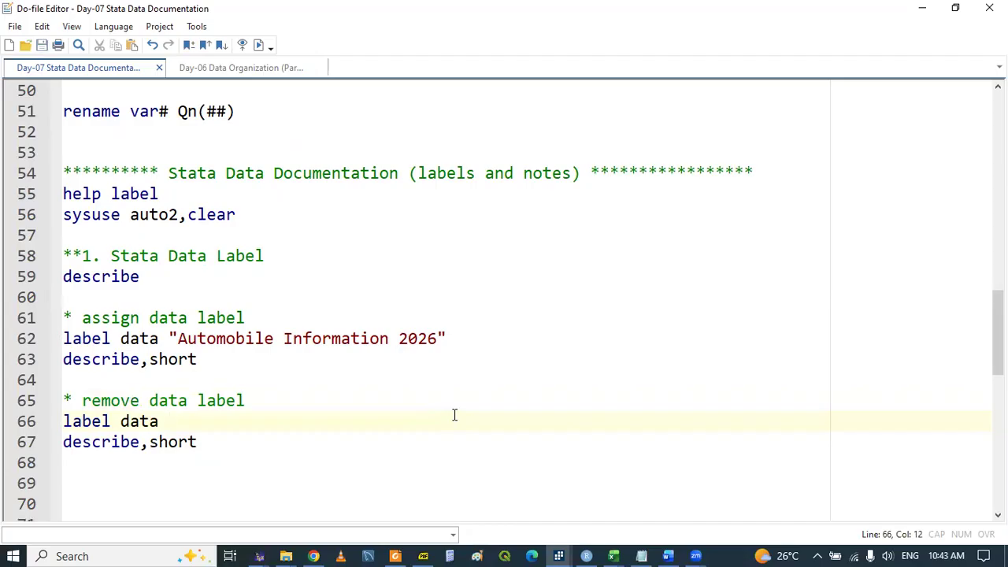
# Run the label data and describe,short lines of the removal block and check the output in the main Stata window.
pyautogui.press('Home')
pyautogui.keyDown('shift'); pyautogui.click(107, 438); pyautogui.keyUp('shift')
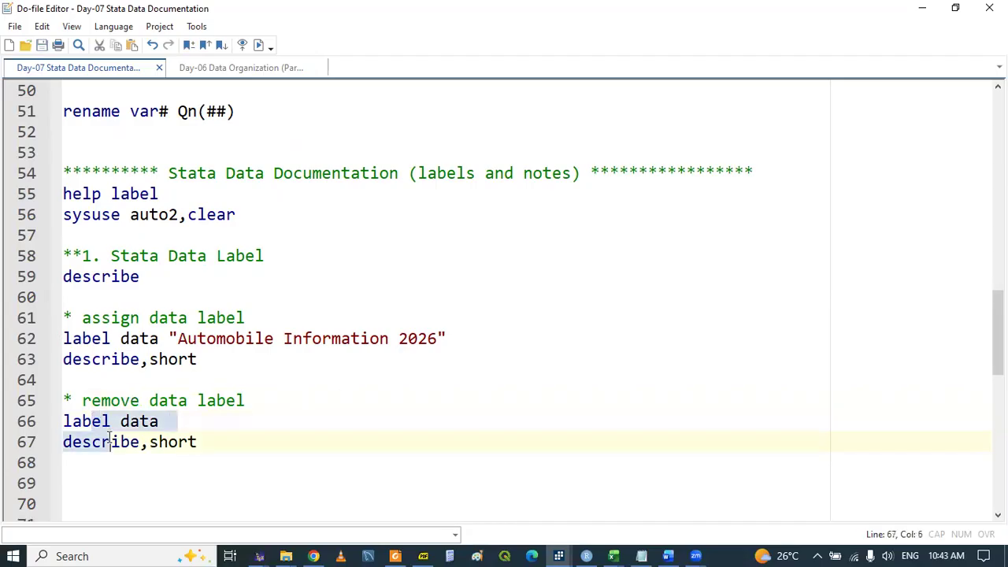
pyautogui.hotkey('shift', 'End')
pyautogui.click(460, 483)
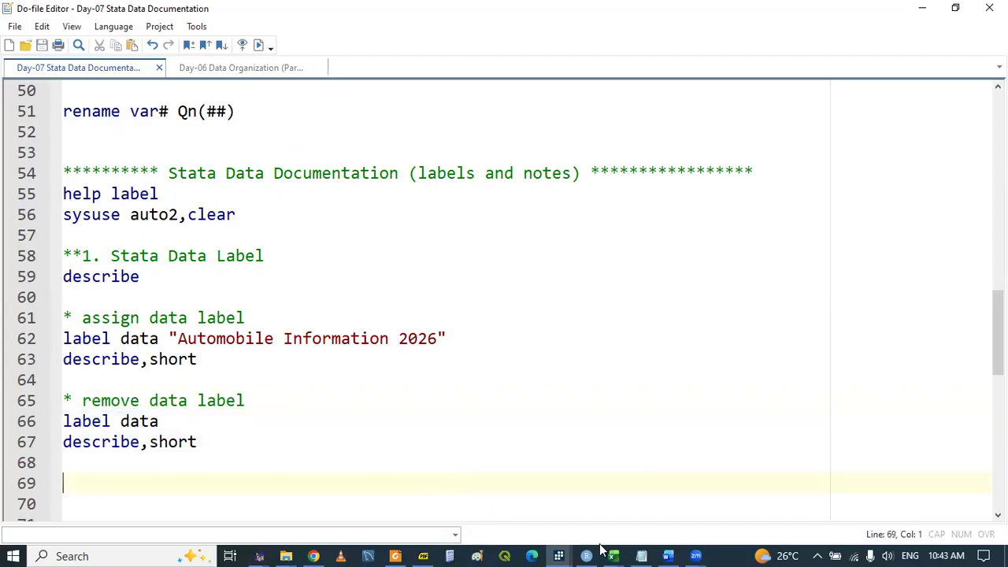
pyautogui.moveTo(558, 551)
pyautogui.click(367, 504)
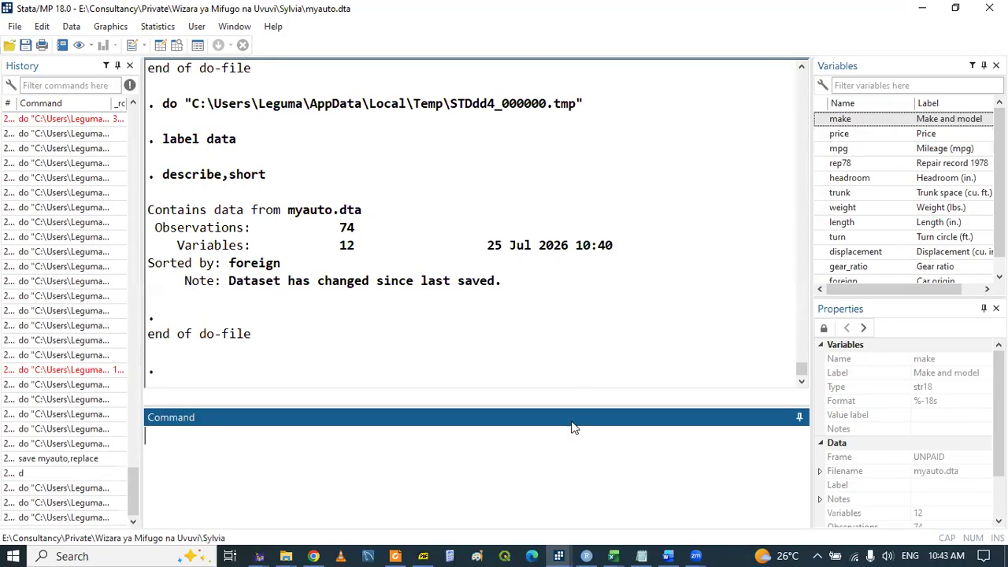
# Insert several blank lines below the remove data label block in the do-file and save it.
pyautogui.click(557, 549)
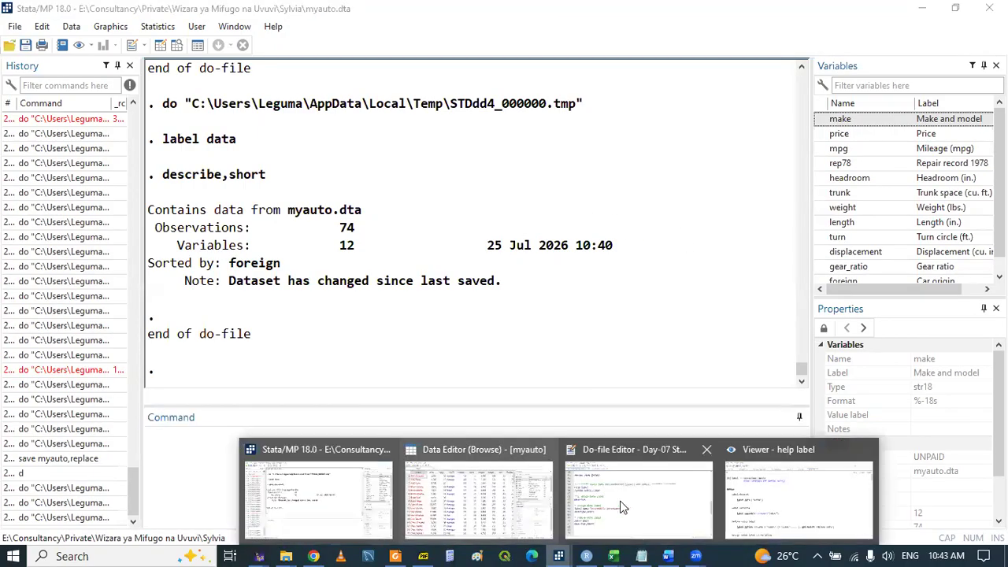
pyautogui.click(622, 501)
pyautogui.press('Return')
pyautogui.press('Return')
pyautogui.press('Return')
pyautogui.press('Return')
pyautogui.press('Return')
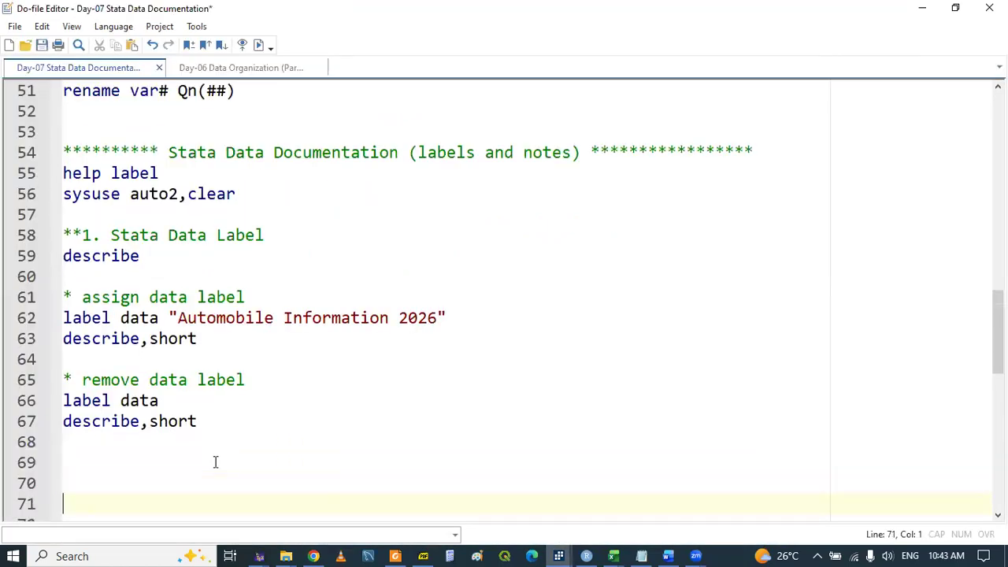
pyautogui.press('Up')
pyautogui.press('Up')
pyautogui.press('Up')
pyautogui.press('Up')
pyautogui.press('Up')
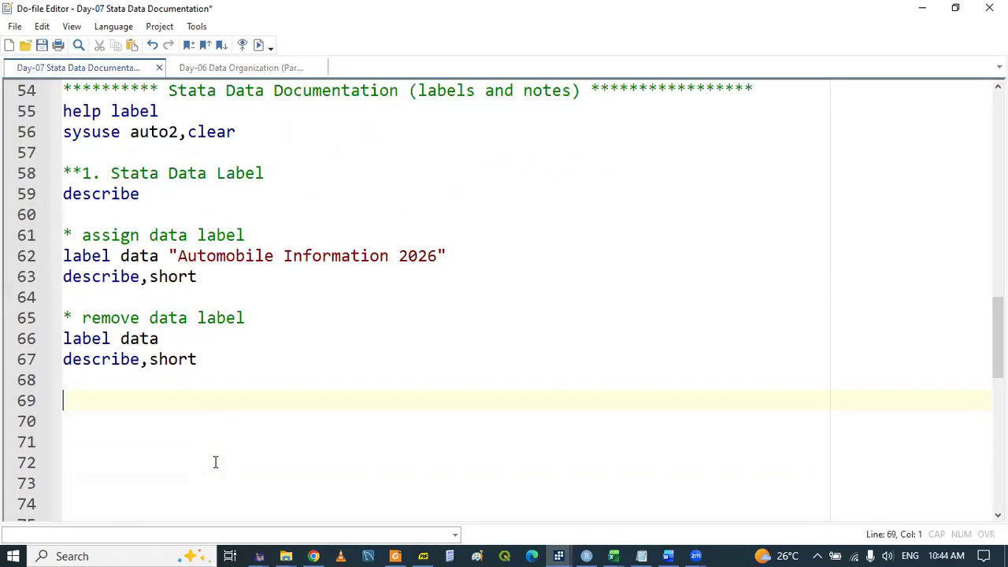
pyautogui.hotkey('ctrl', 's')
# Copy the heading **1. Stata Data Label to line 70, below the remove data label block.
pyautogui.moveTo(63, 170); pyautogui.dragTo(310, 174)
pyautogui.hotkey('ctrl', 'c')
pyautogui.click(99, 420)
pyautogui.hotkey('ctrl', 'v')
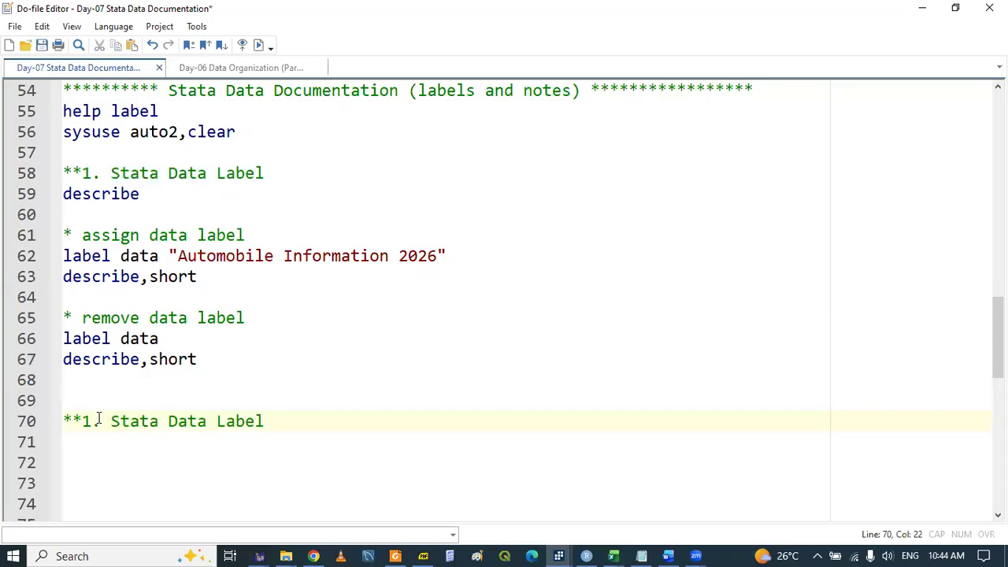
# Change the copied heading on line 70 to **2. Stata Variable Label.
pyautogui.click(93, 419)
pyautogui.press('BackSpace')
pyautogui.write('2')
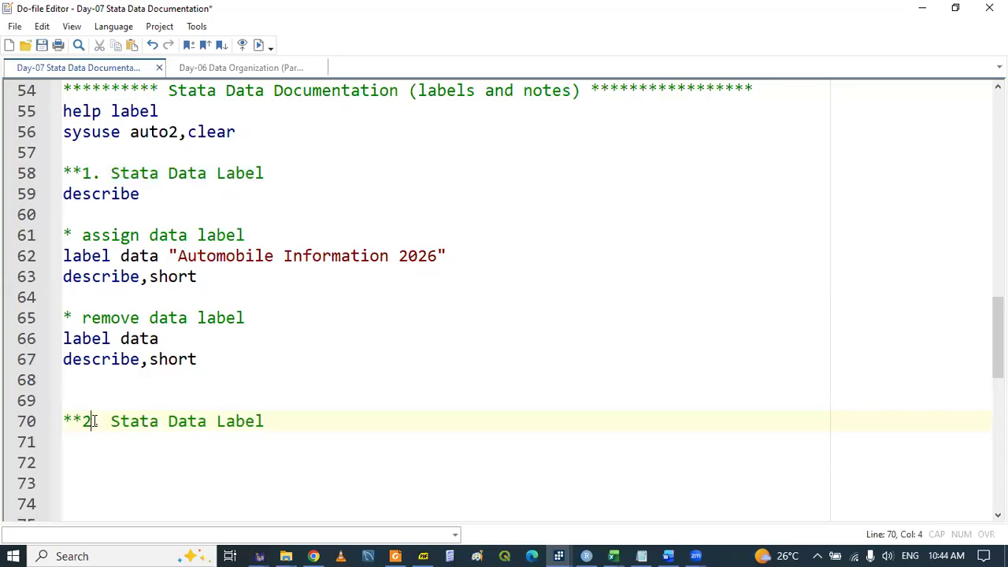
pyautogui.click(188, 420)
pyautogui.doubleClick(187, 420)
pyautogui.write('Var')
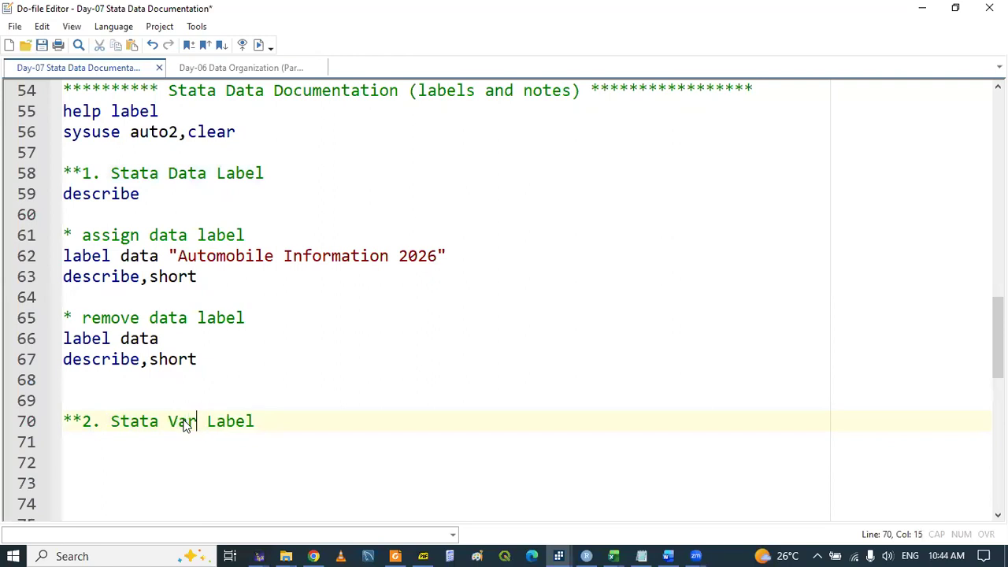
pyautogui.write('iable')
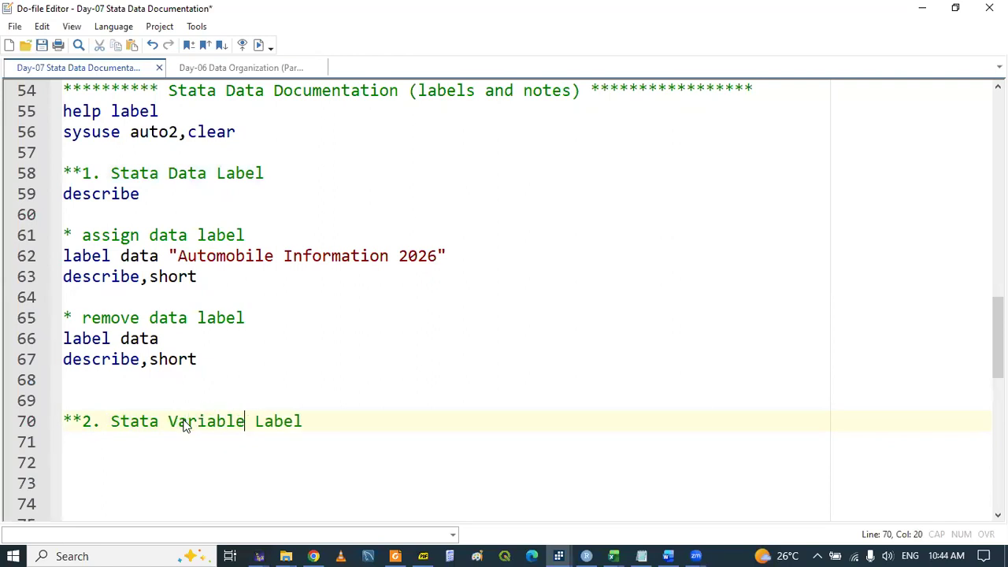
# Insert several blank lines below the **2. Stata Variable Label heading and return the cursor to the line directly under it.
pyautogui.press('Return')
pyautogui.press('Return')
pyautogui.press('Return')
pyautogui.press('Return')
pyautogui.press('Return')
pyautogui.press('Return')
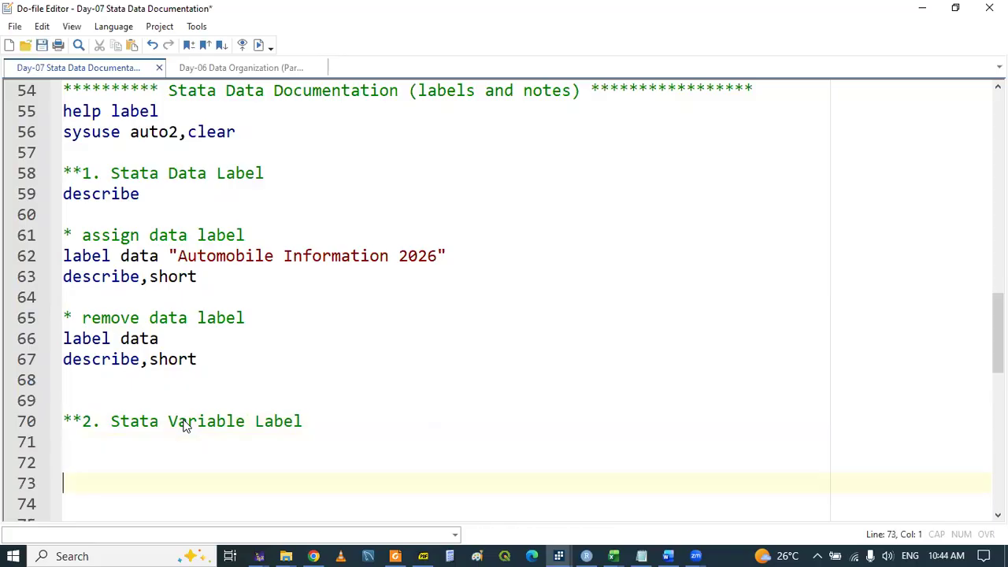
pyautogui.press('Return')
pyautogui.press('Return')
pyautogui.press('Return')
pyautogui.press('Up')
pyautogui.press('Up')
pyautogui.press('Up')
pyautogui.press('Up')
pyautogui.press('Up')
pyautogui.press('Up')
pyautogui.press('Up')
pyautogui.press('Up')
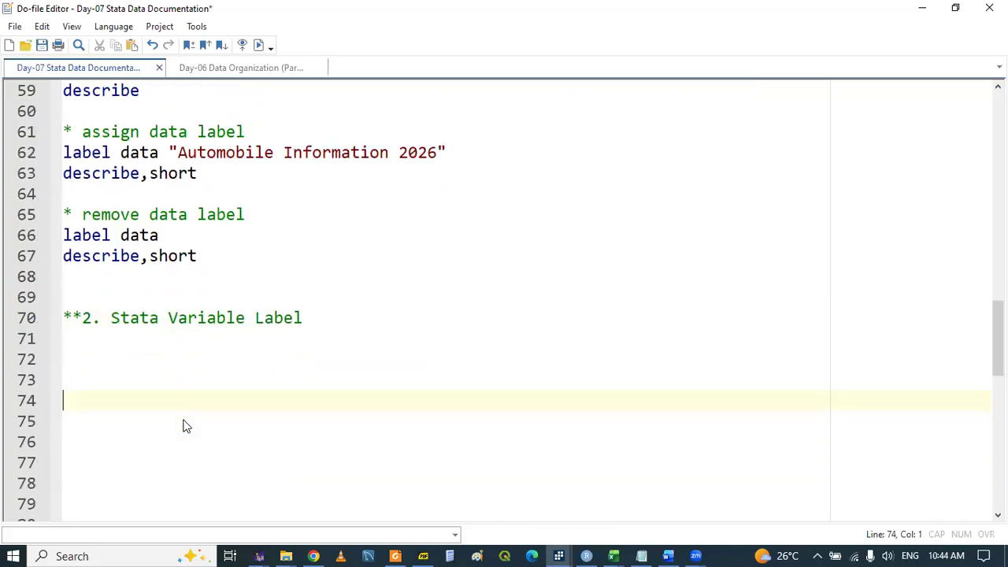
# Add the command sysuse auto2,clear on line 71, directly below the **2. Stata Variable Label heading.
pyautogui.write('sys')
pyautogui.press('Down')
pyautogui.press('Return')
pyautogui.write('au')
pyautogui.press('Return')
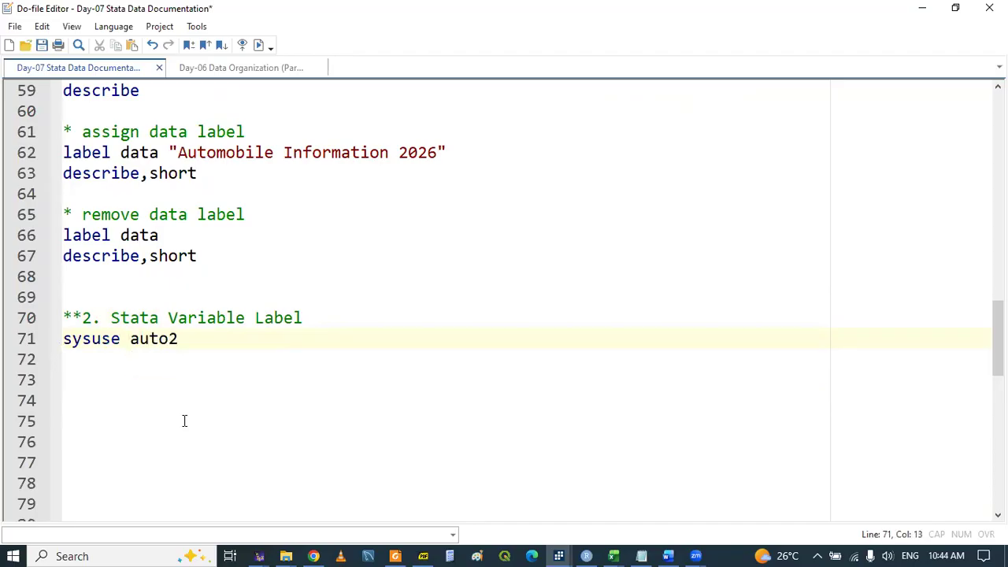
pyautogui.write(',cl')
pyautogui.press('Return')
# Run the sysuse auto2,clear line on line 71 and check the output in the main Stata window.
pyautogui.doubleClick(106, 344)
pyautogui.hotkey('shift', 'End')
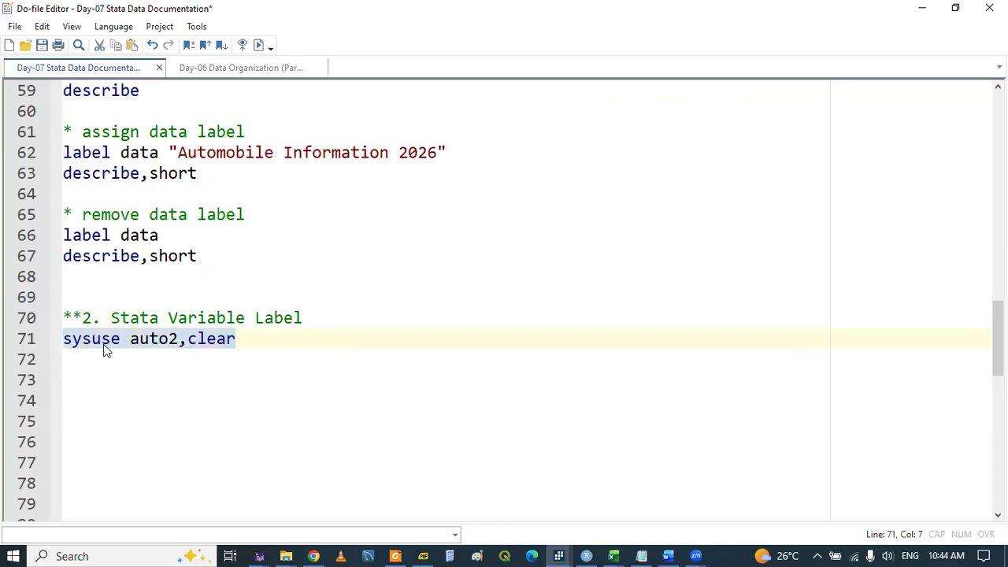
pyautogui.click(288, 365)
pyautogui.click(559, 556)
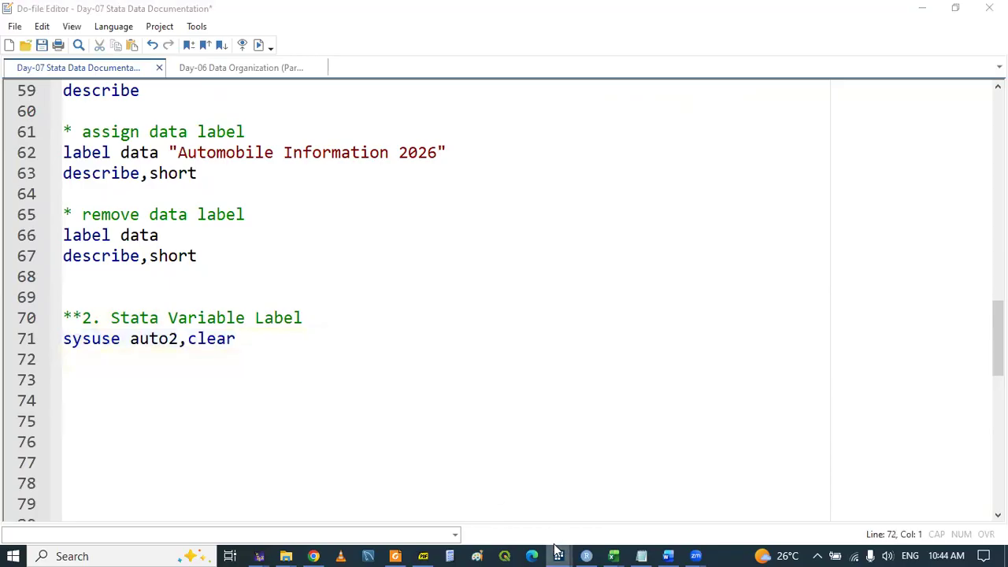
pyautogui.click(327, 498)
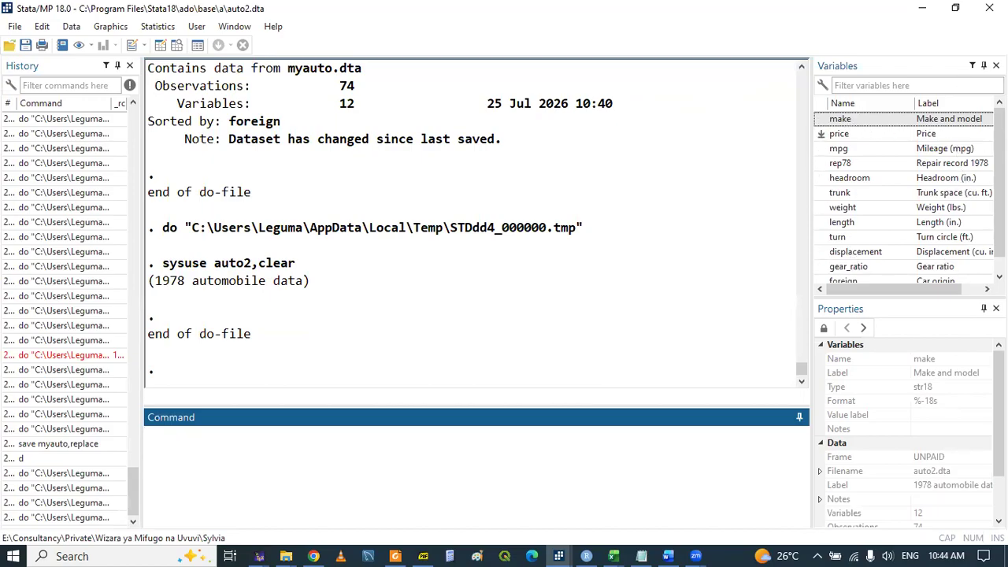
# Switch to the Stata Data Documentation PDF and read the Stata Variable Label Introduction slide on page 8 in full screen.
pyautogui.click(422, 552)
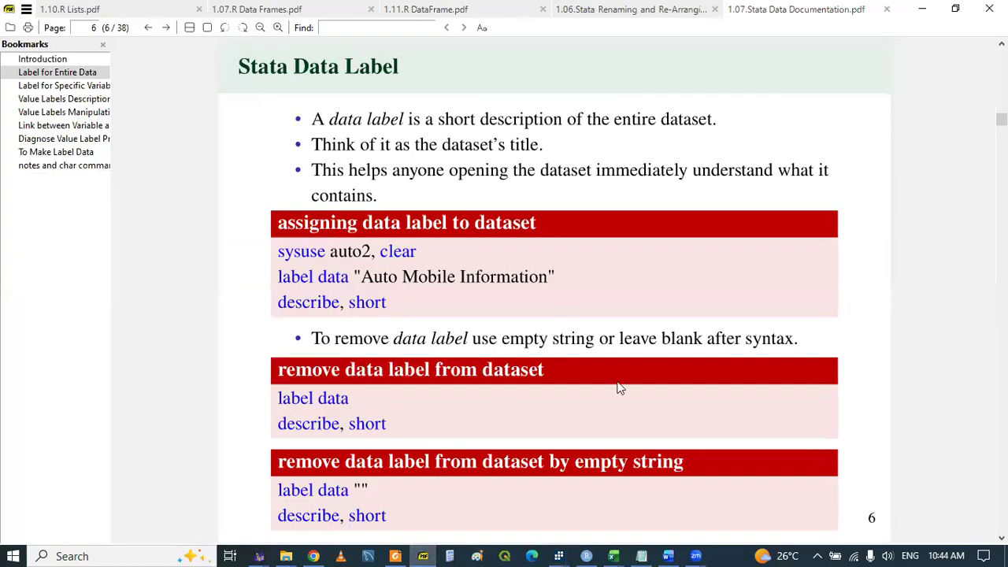
pyautogui.scroll(-1, 619, 387)
pyautogui.scroll(-1, 619, 387)
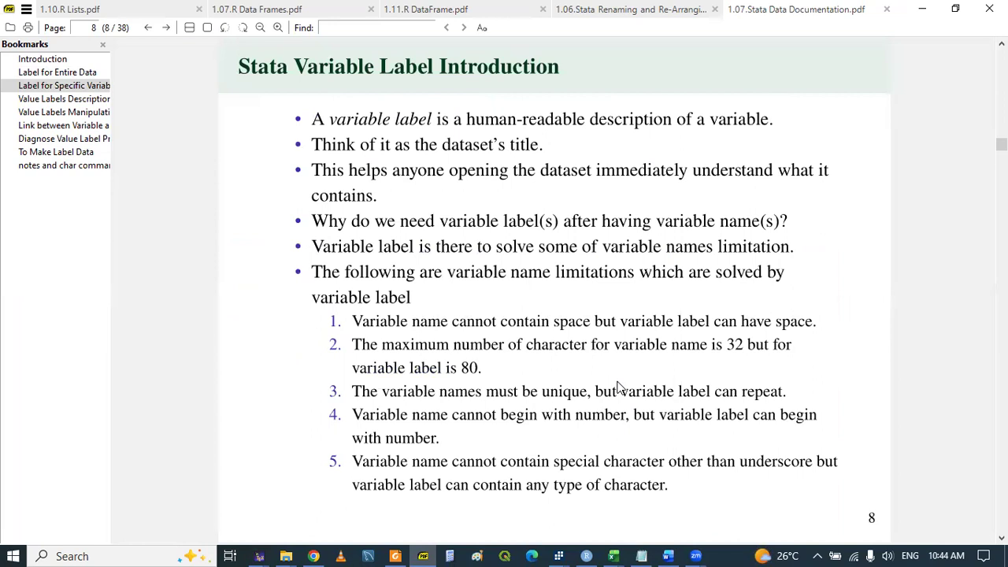
pyautogui.press('F5')
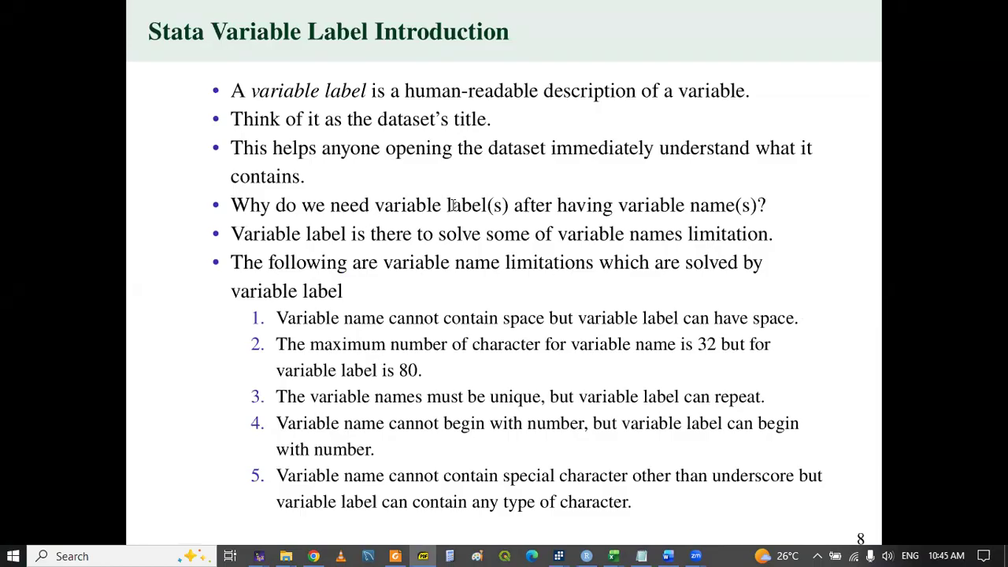
pyautogui.press('Left')
pyautogui.press('Right')
pyautogui.press('Escape')
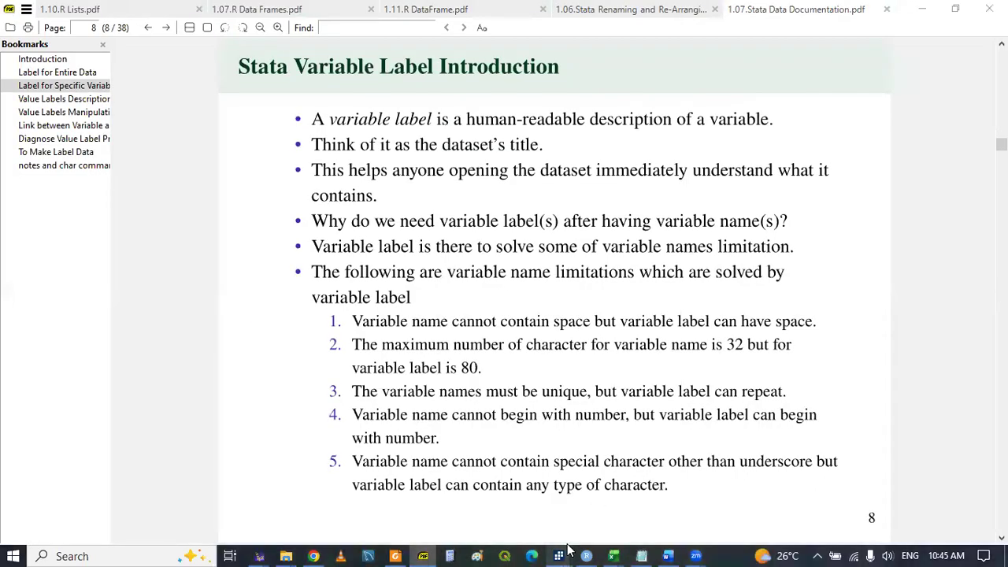
# Compare the variable names and labels in the main Stata window with the variable name limitations listed on the PDF slide.
pyautogui.moveTo(558, 555)
pyautogui.click(353, 495)
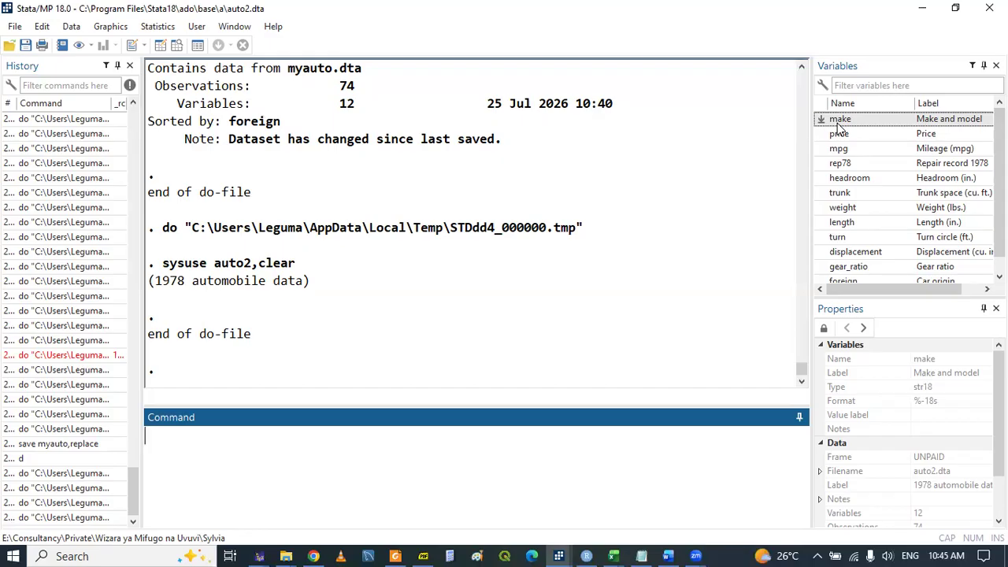
pyautogui.click(423, 556)
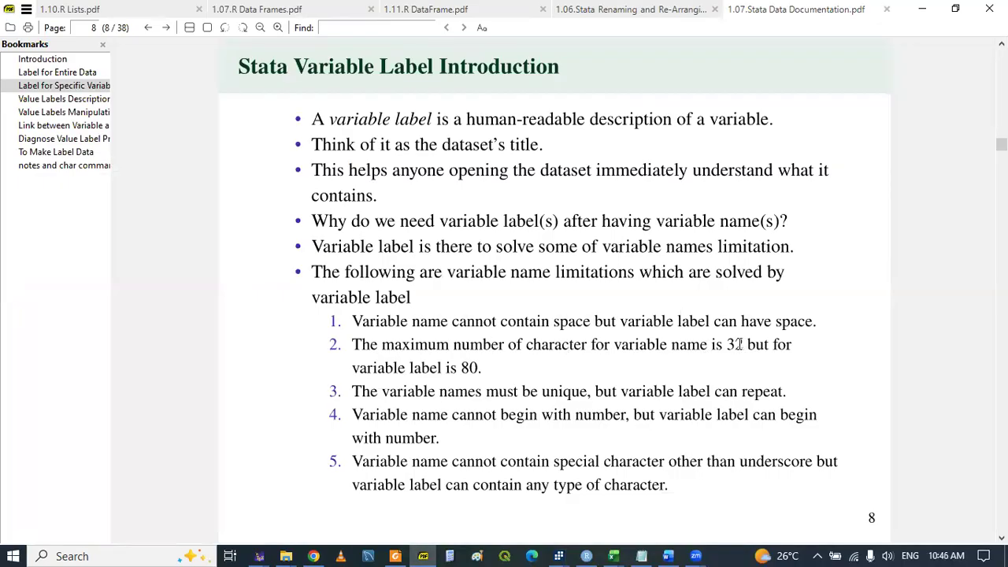
pyautogui.click(417, 549)
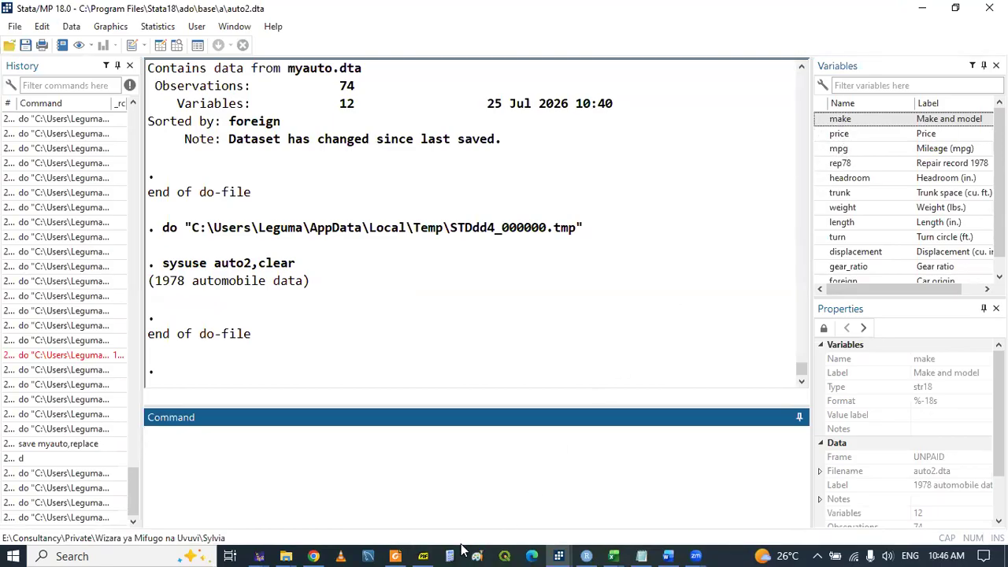
pyautogui.click(422, 554)
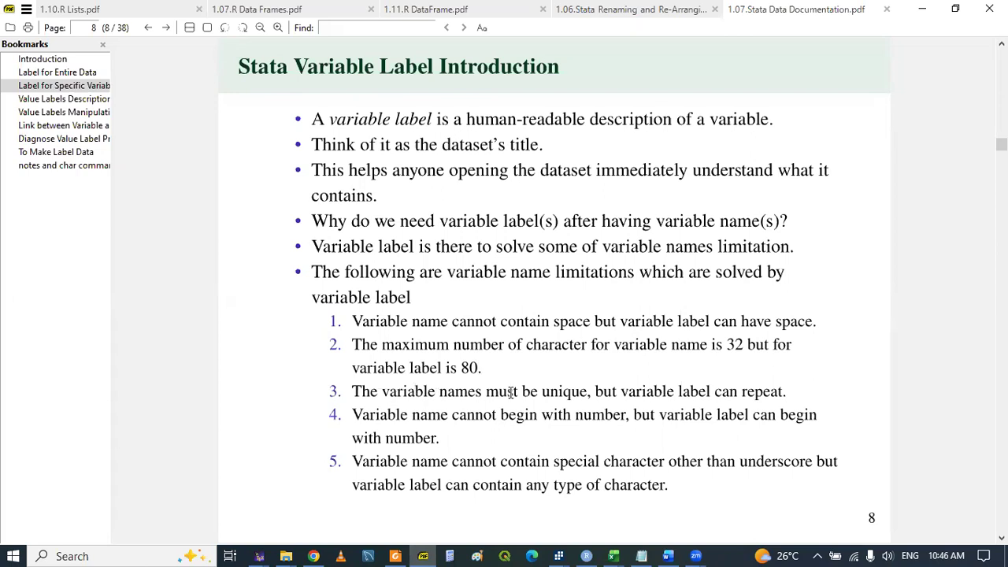
pyautogui.click(423, 555)
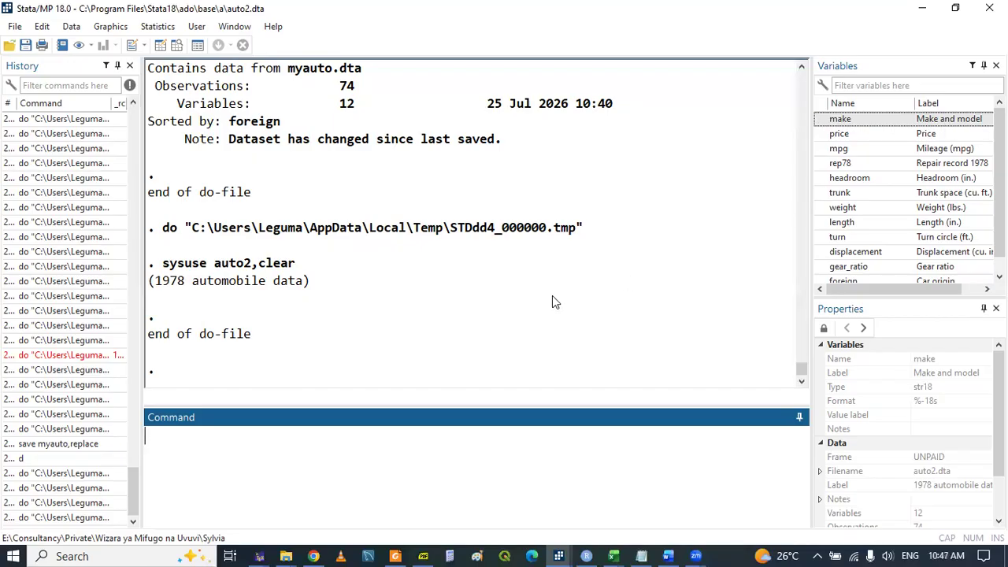
pyautogui.click(425, 554)
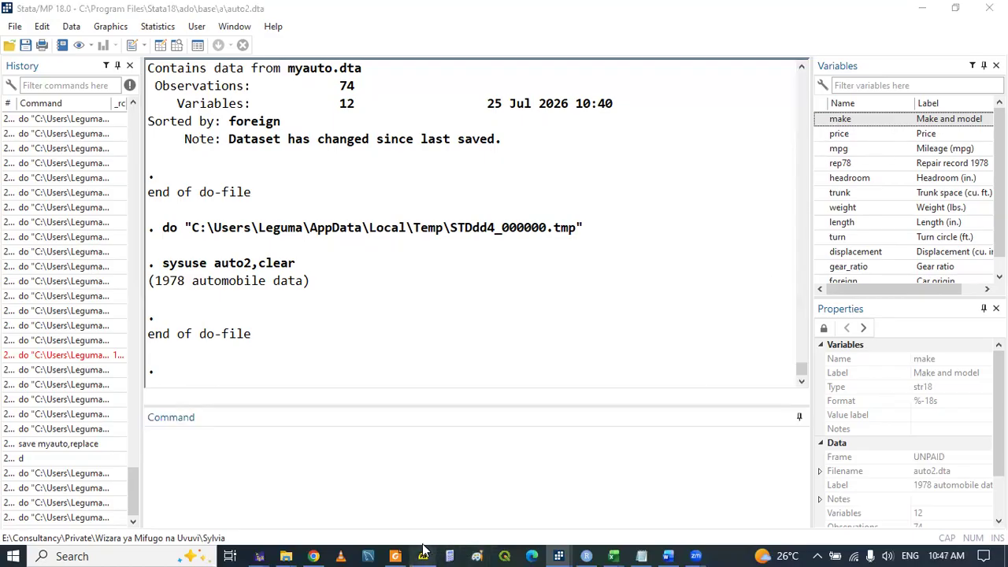
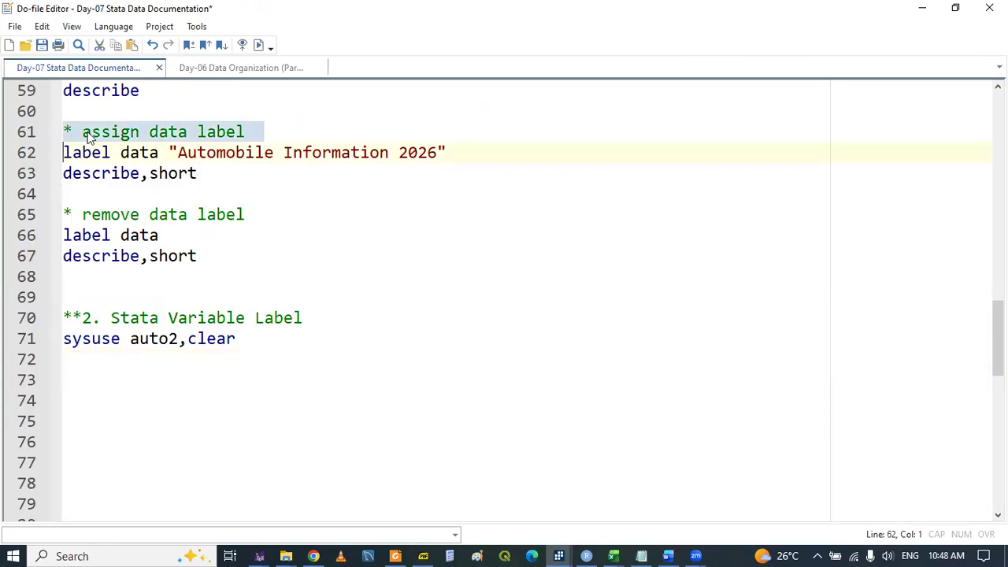
# Copy the * assign data label comment to line 73 and reword it as * assign variable label.
pyautogui.click(81, 381)
pyautogui.write('* assign data label')
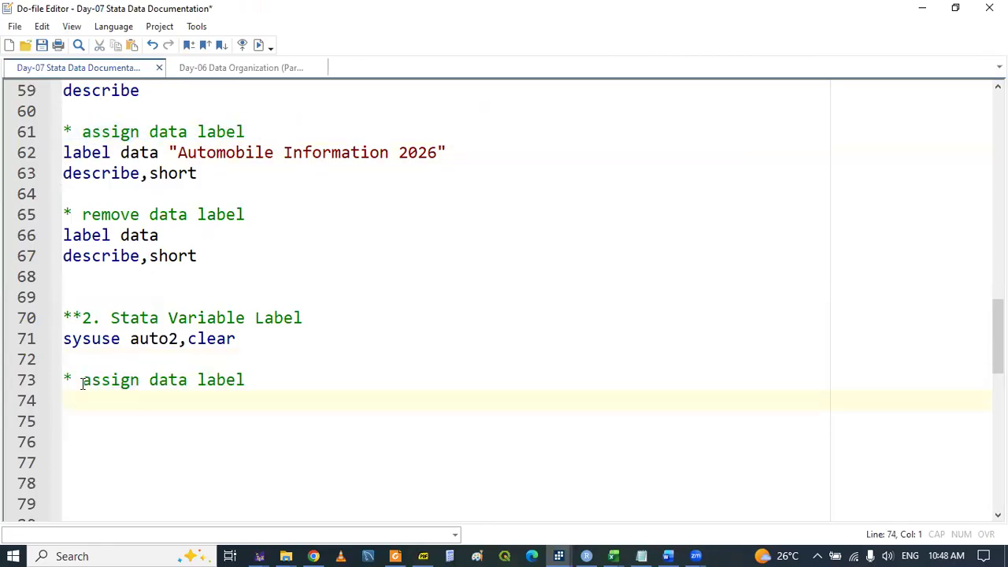
pyautogui.doubleClick(155, 382)
pyautogui.write('variable')
pyautogui.click(94, 396)
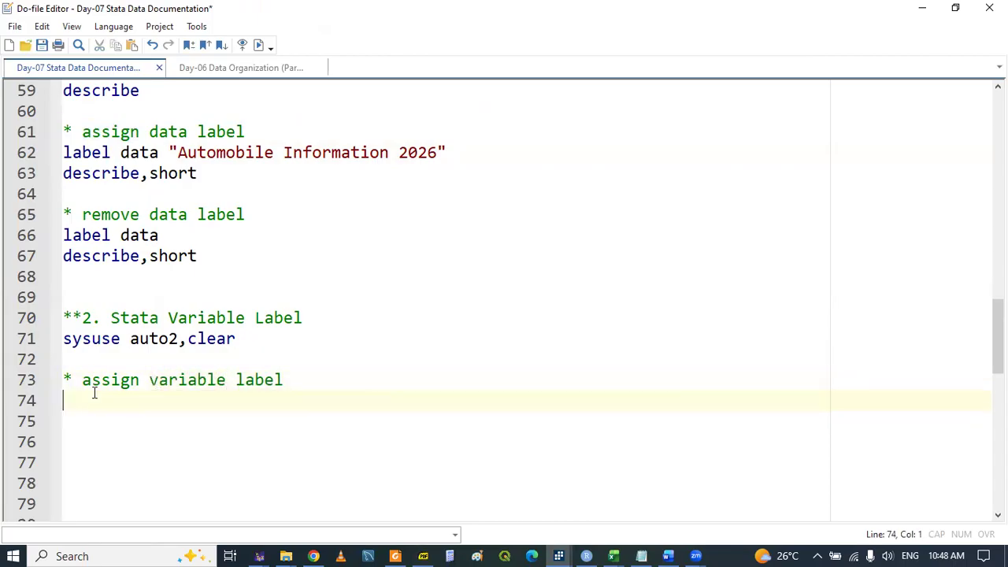
# Review the label variable syntax in the help label viewer and the variable list in the main Stata window, returning to the do-file.
pyautogui.click(552, 547)
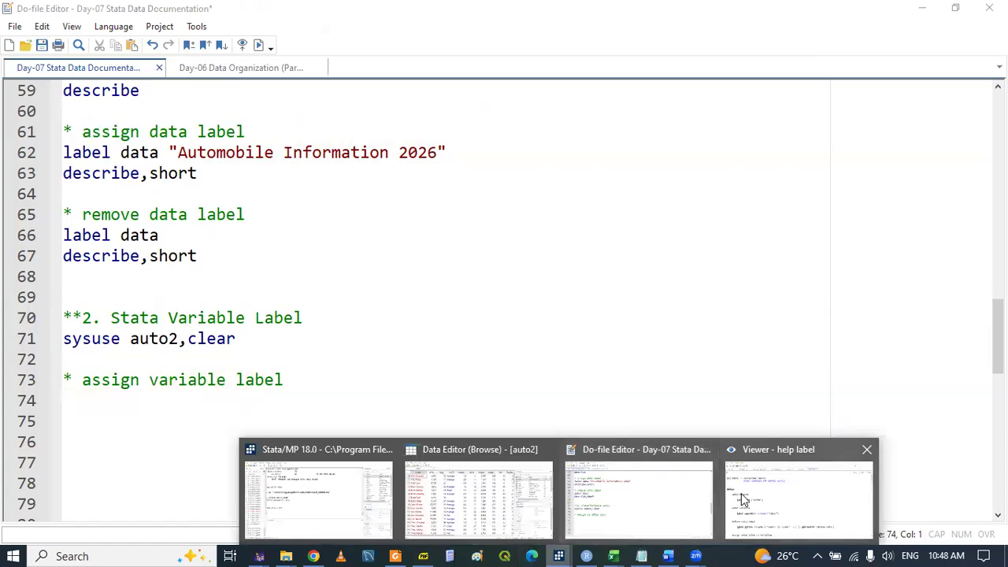
pyautogui.click(797, 492)
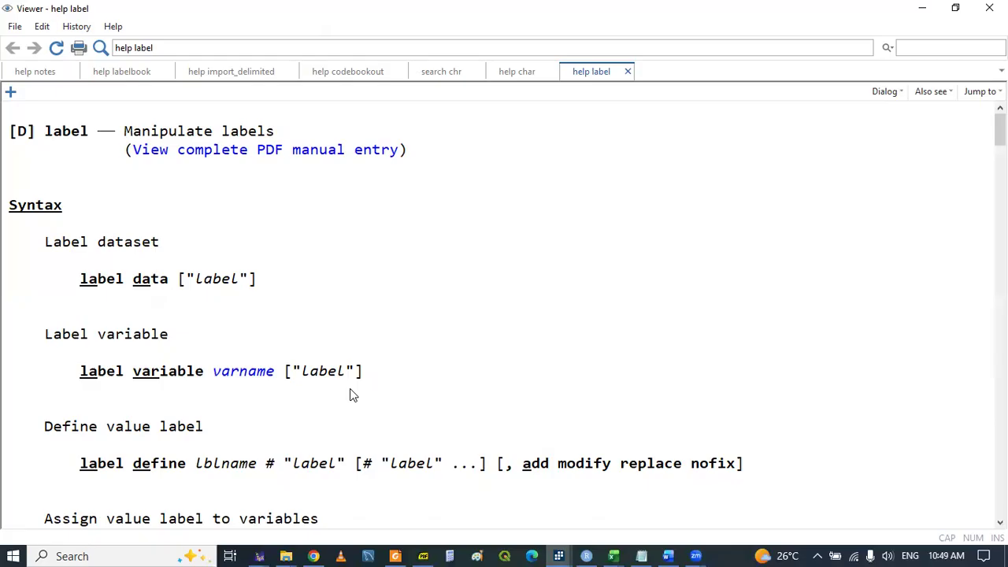
pyautogui.click(558, 553)
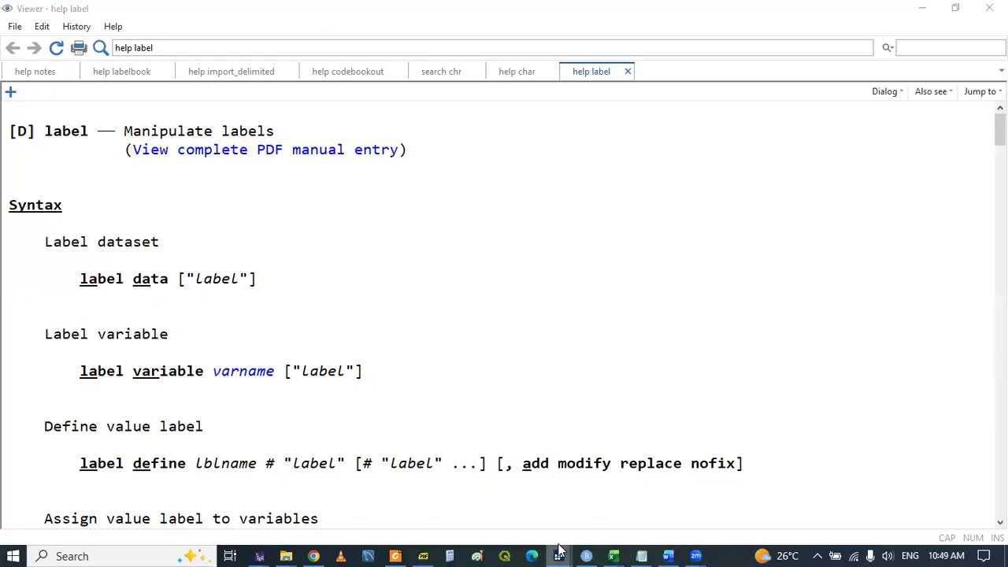
pyautogui.click(645, 522)
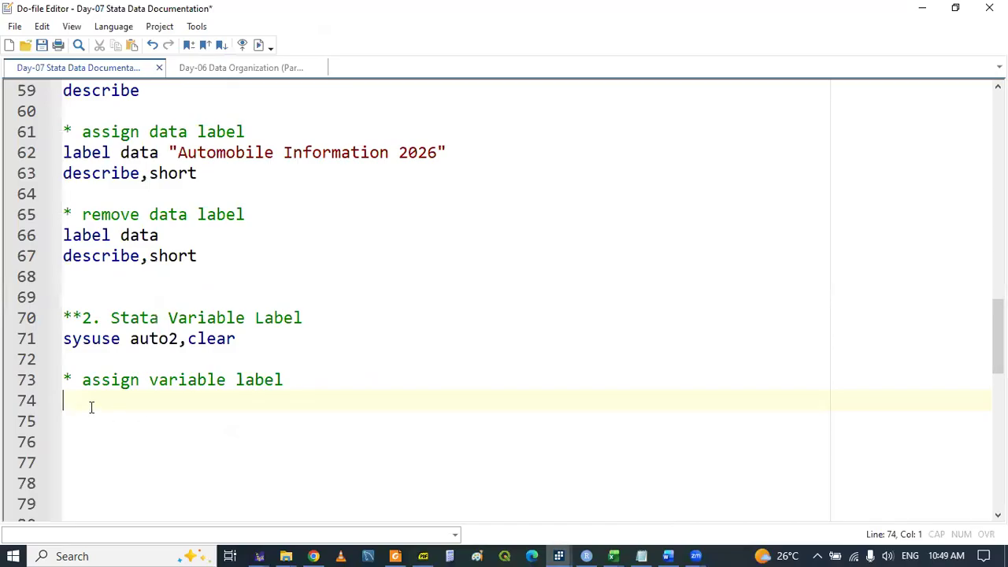
pyautogui.click(558, 553)
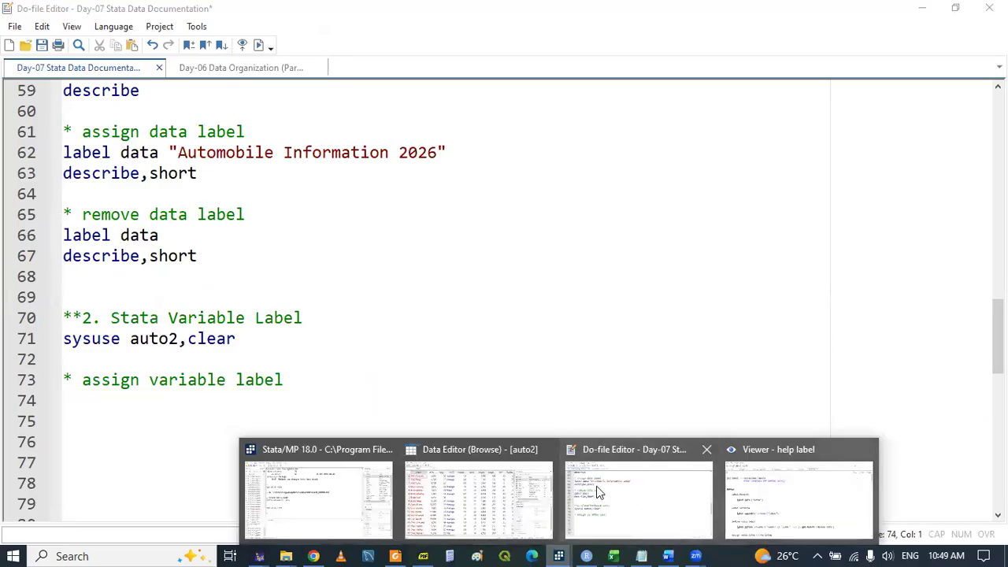
pyautogui.click(328, 482)
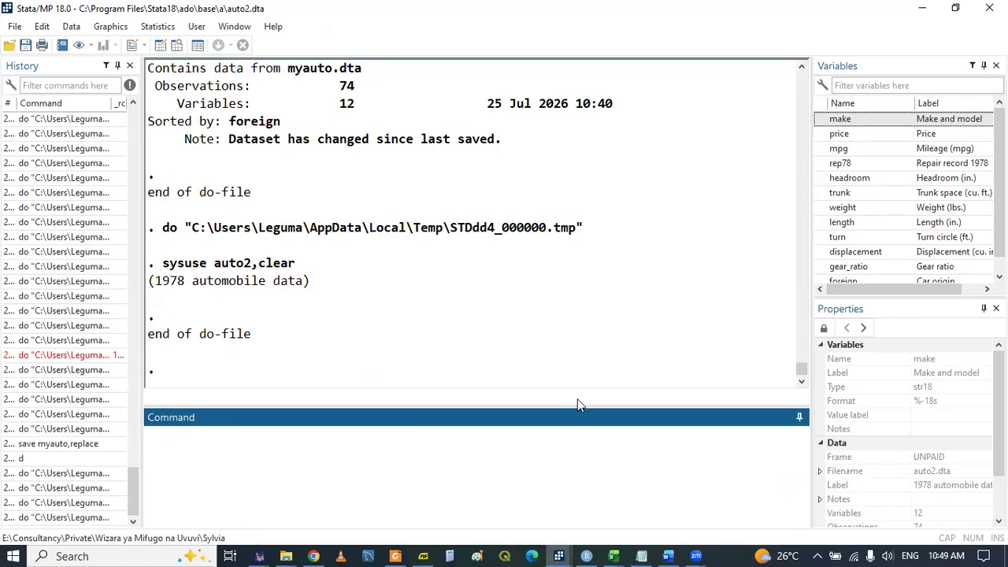
pyautogui.click(557, 548)
pyautogui.click(590, 512)
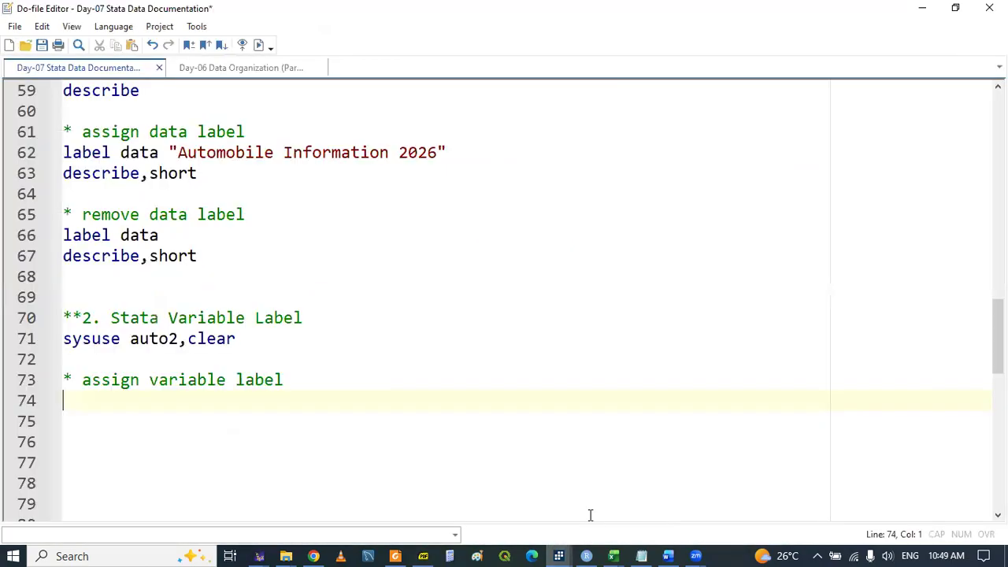
# Write label variable price "Price of car models in USD" below the * assign variable label comment.
pyautogui.write('label va')
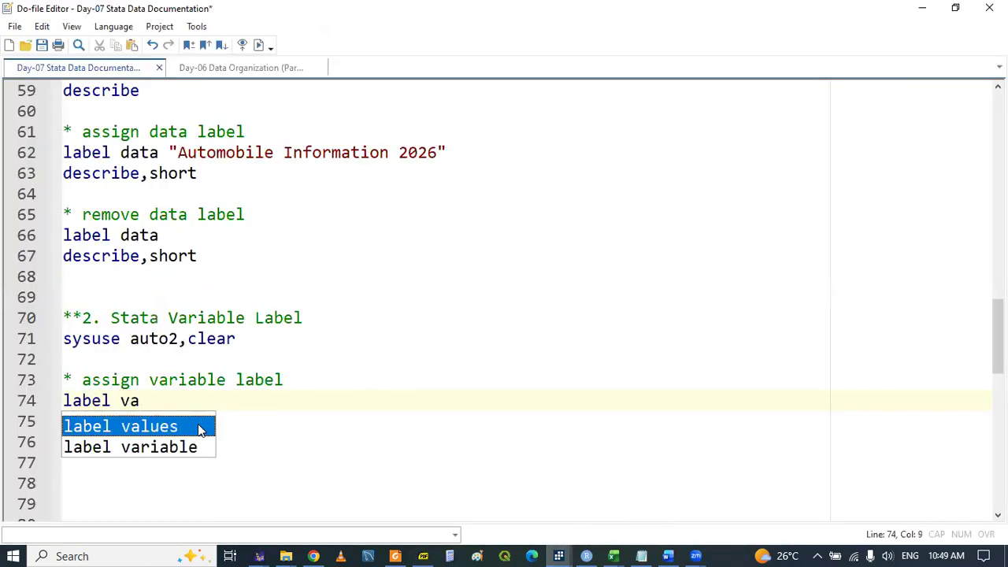
pyautogui.press('Down')
pyautogui.press('Return')
pyautogui.write('price ')
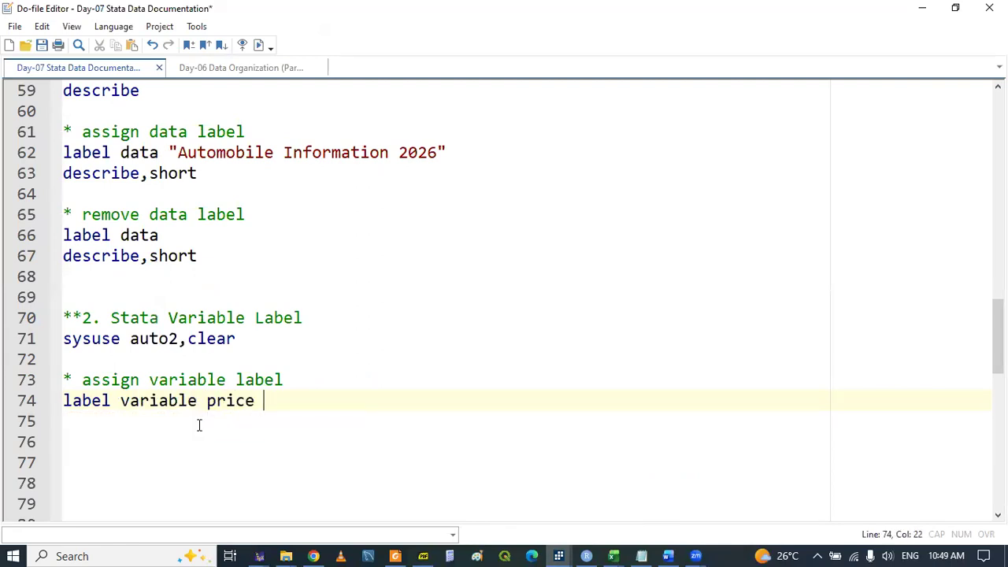
pyautogui.write('"')
pyautogui.write('Pri')
pyautogui.write('ce')
pyautogui.write(' of car ')
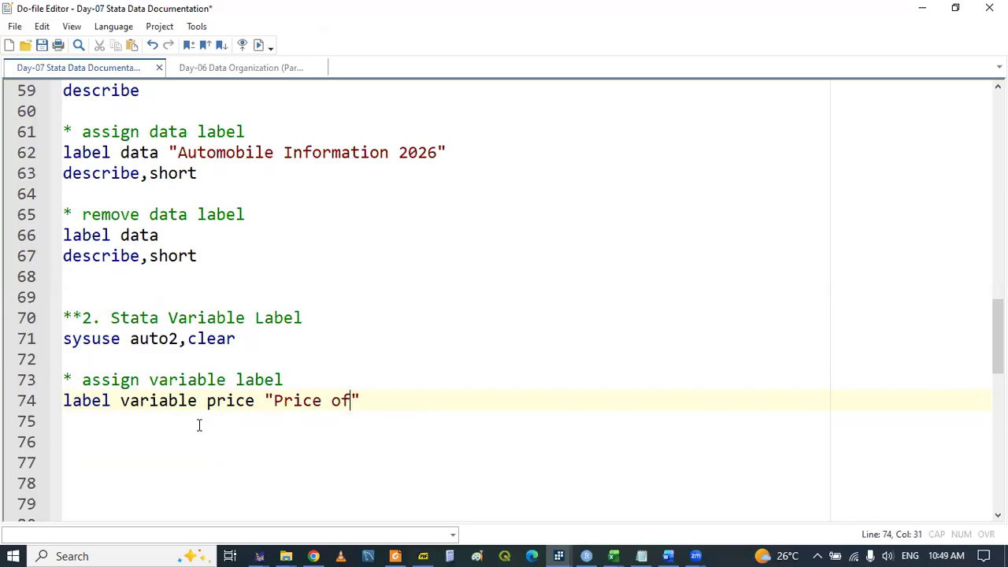
pyautogui.write('model ')
pyautogui.write(' in USD')
pyautogui.click(126, 413)
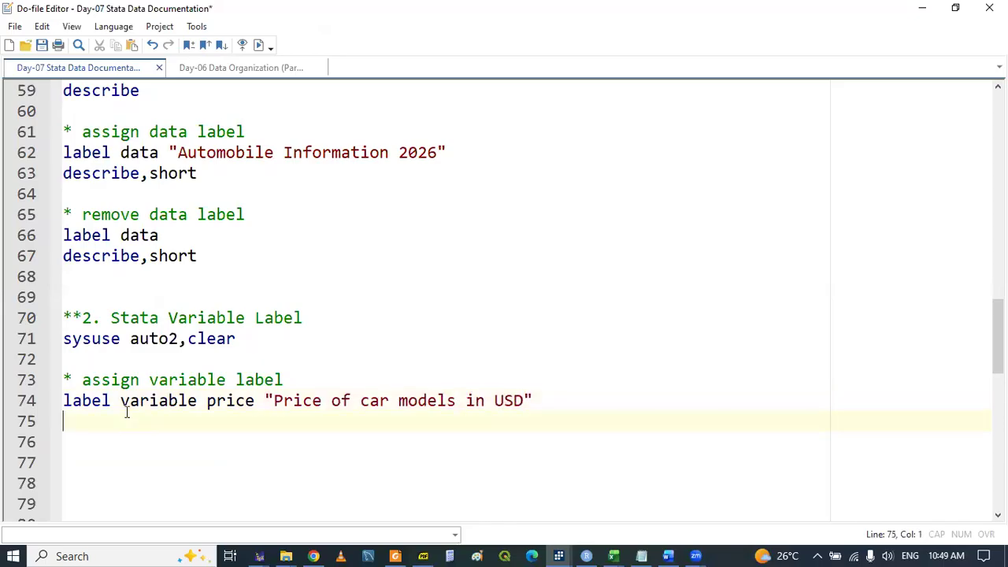
# Insert describe price on a new line between the * assign variable label comment and the label variable price command.
pyautogui.click(291, 380)
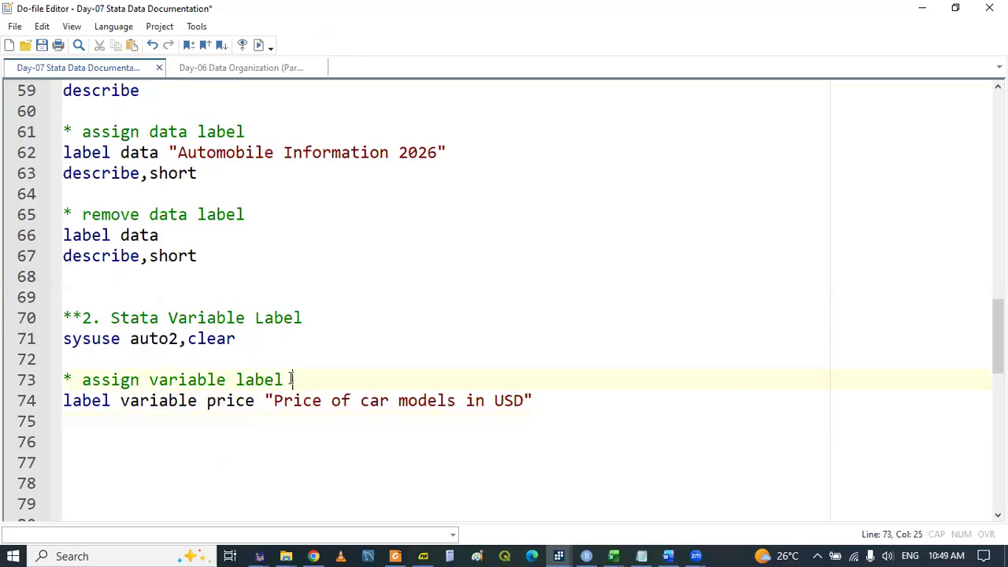
pyautogui.press('Return')
pyautogui.write('des')
pyautogui.press('Return')
pyautogui.write('pri\\')
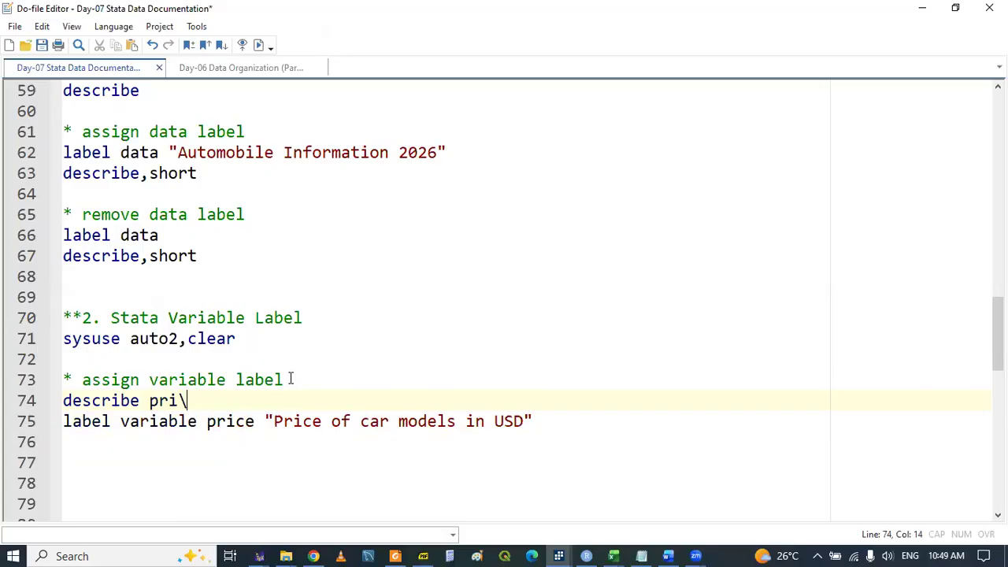
pyautogui.press('BackSpace')
pyautogui.write('ce')
# Run only the describe price line and show its output in the main Stata window.
pyautogui.doubleClick(93, 403)
pyautogui.hotkey('shift', 'End')
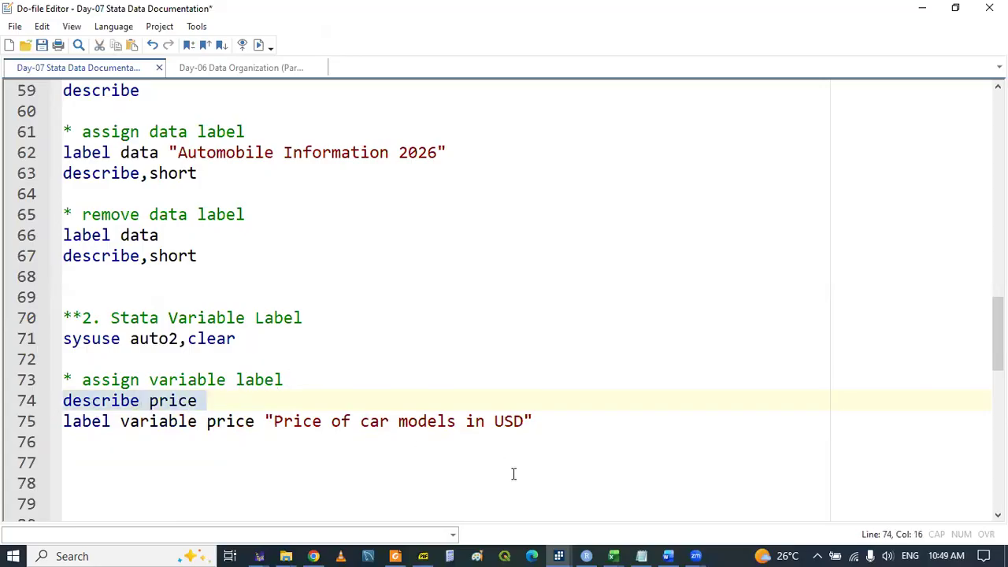
pyautogui.click(559, 548)
pyautogui.click(331, 492)
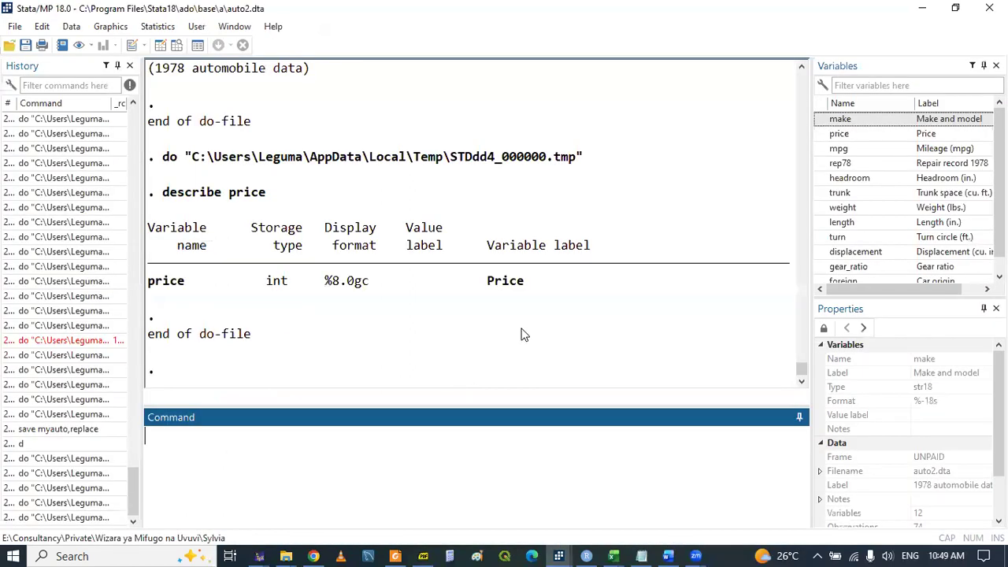
# Run the label variable price line from the do-file, rerun describe price, and show the output in the main Stata window.
pyautogui.click(559, 556)
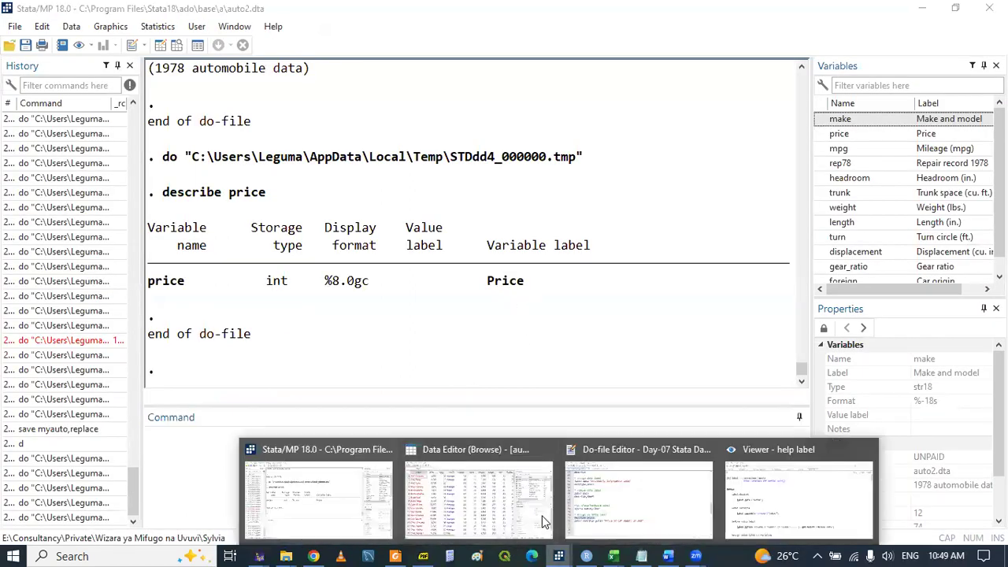
pyautogui.click(630, 496)
pyautogui.doubleClick(67, 423)
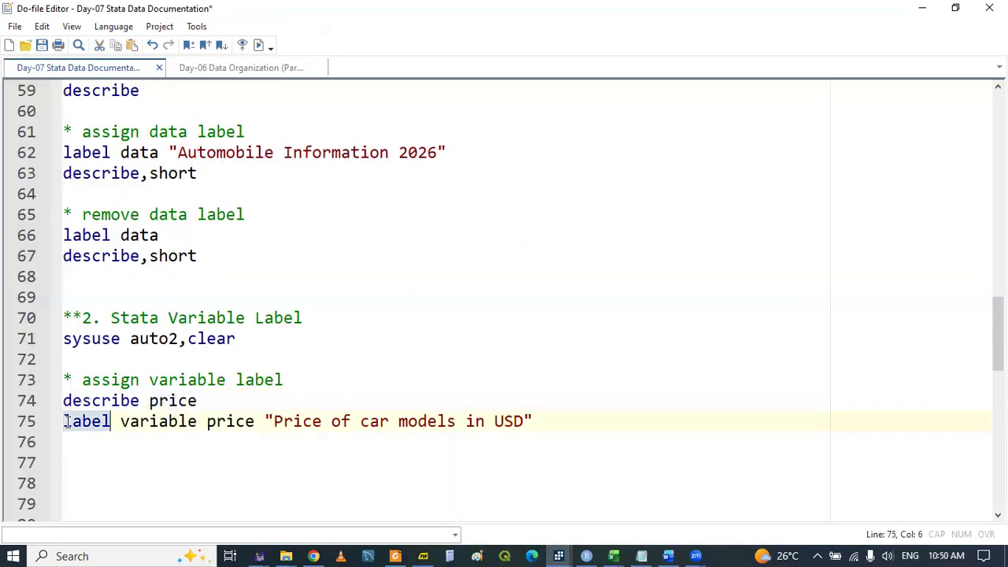
pyautogui.click(67, 425)
pyautogui.doubleClick(76, 400)
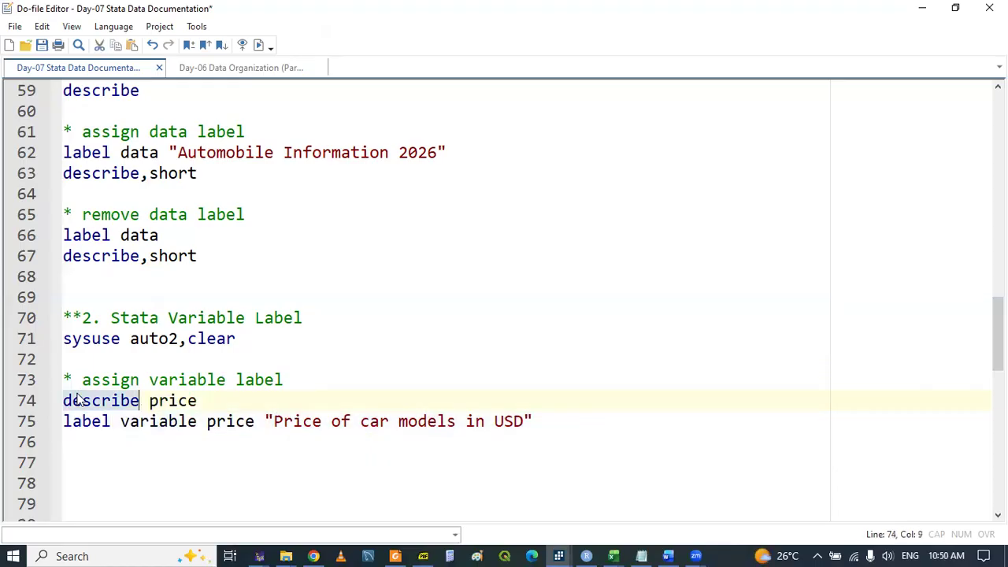
pyautogui.hotkey('shift', 'End')
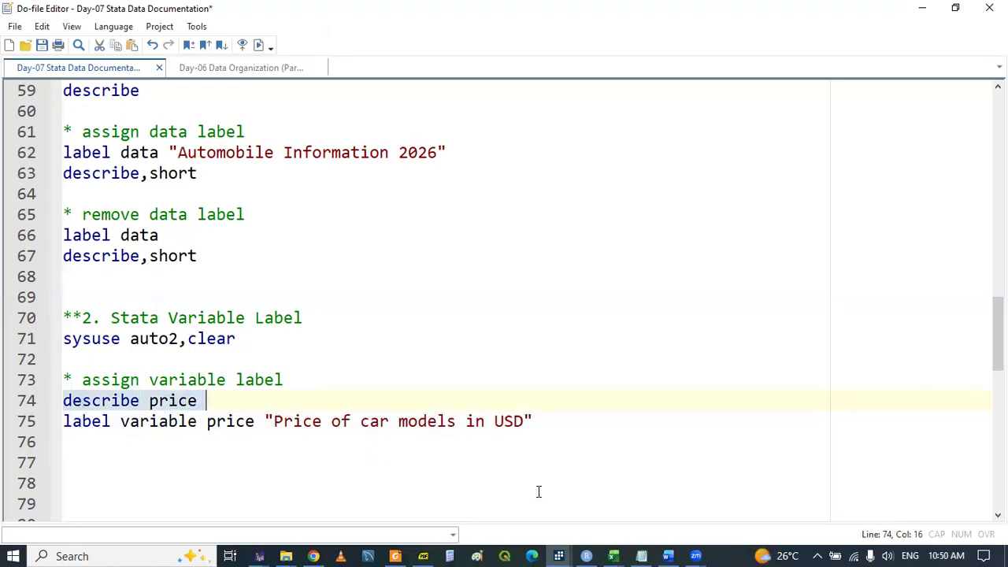
pyautogui.click(558, 556)
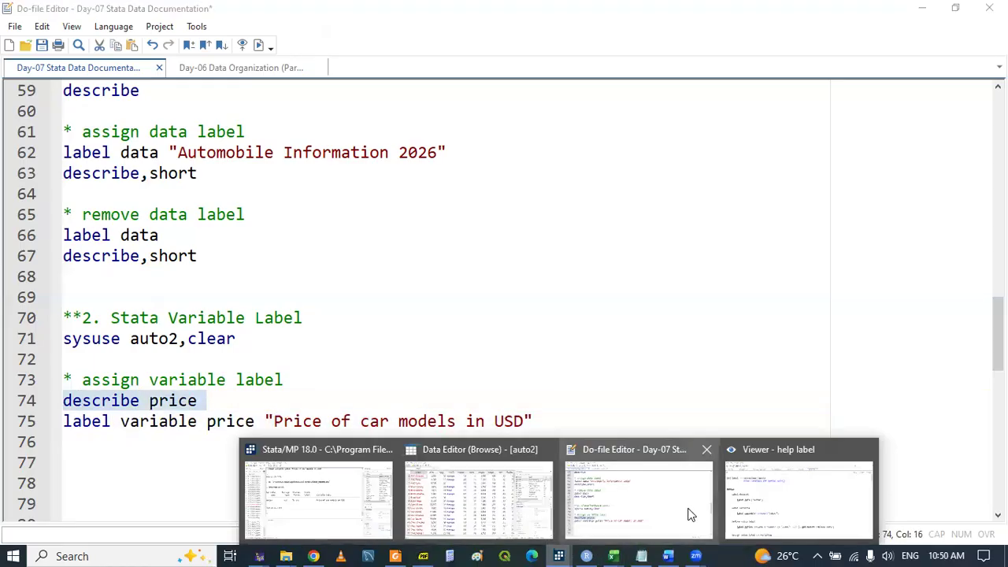
pyautogui.click(338, 497)
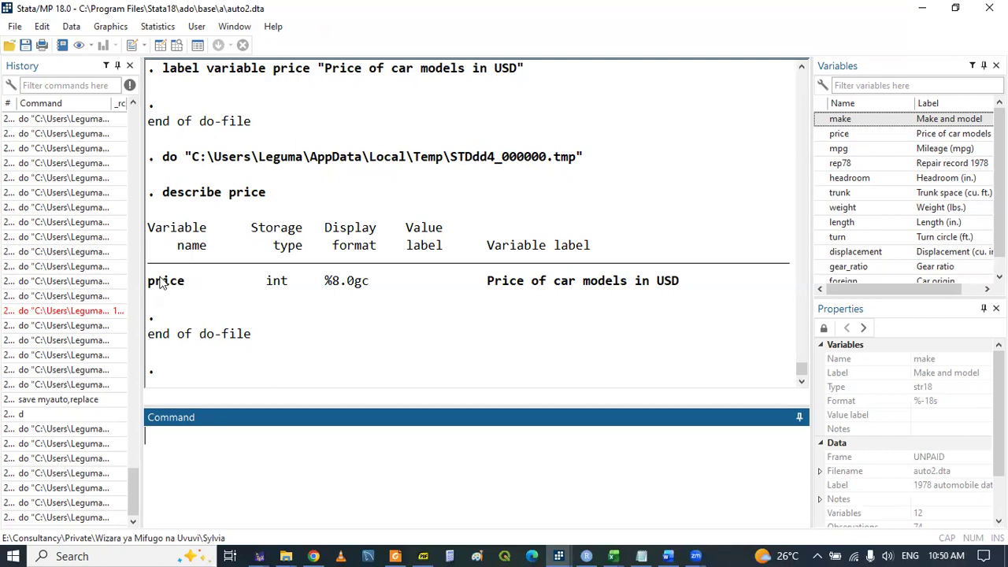
# Examine the price variable's label in the describe output and check the mpg entry in the variable list, leaving the command line empty.
pyautogui.moveTo(150, 282); pyautogui.dragTo(181, 287)
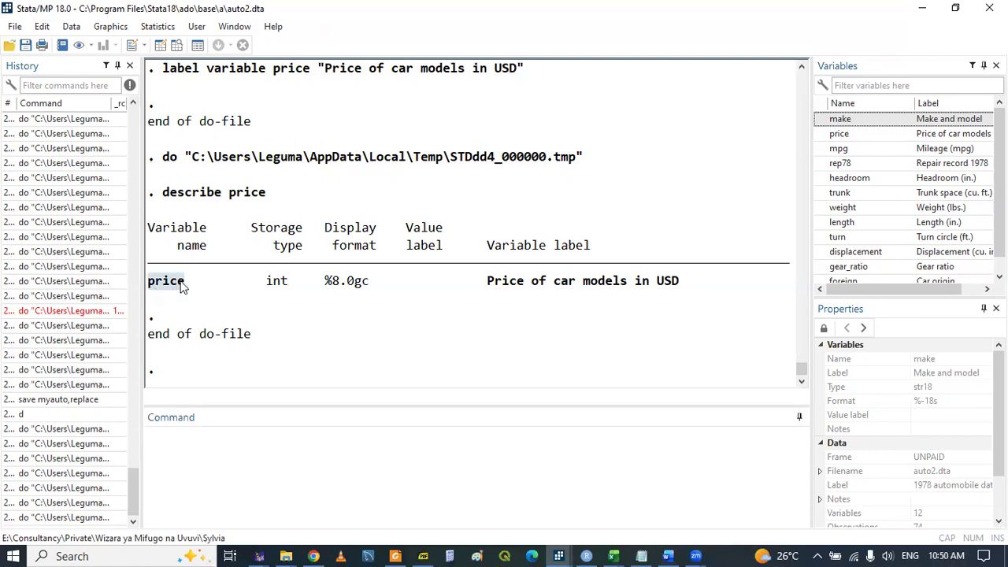
pyautogui.moveTo(489, 286); pyautogui.dragTo(679, 288)
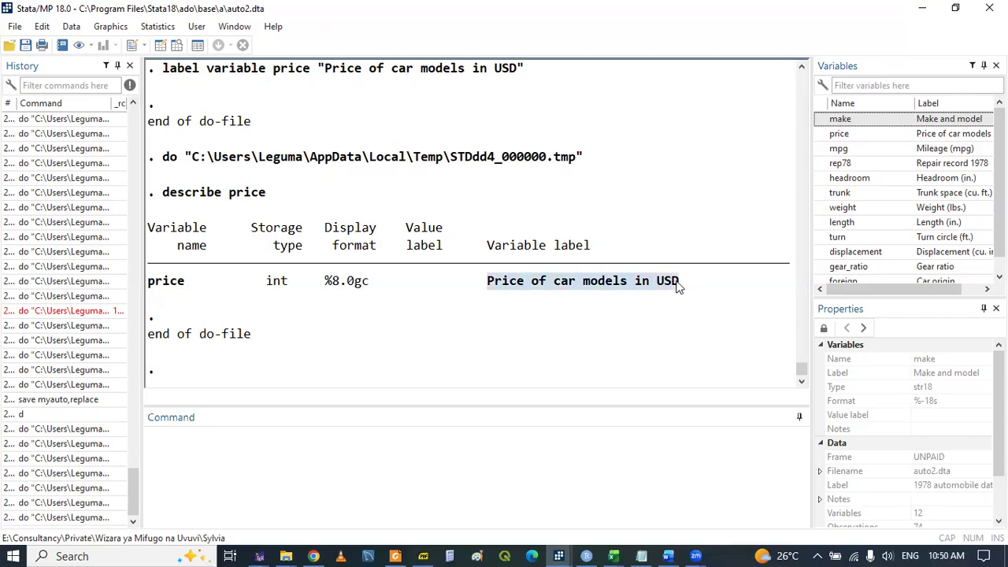
pyautogui.click(582, 298)
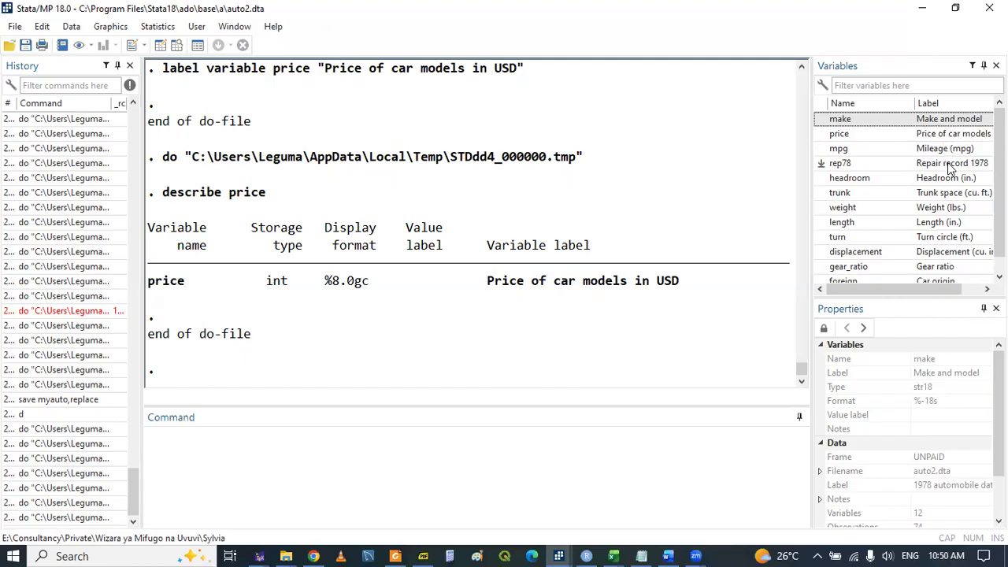
pyautogui.doubleClick(822, 148)
pyautogui.click(234, 437)
pyautogui.press('Escape')
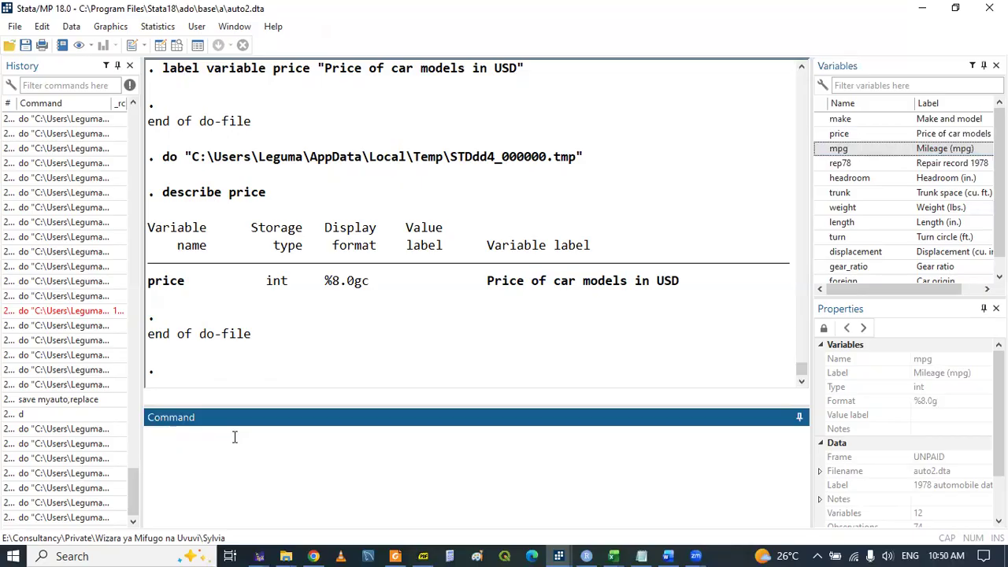
# Return to the do-file and write label variable mpg "miles per gallon" below the price label command.
pyautogui.click(559, 551)
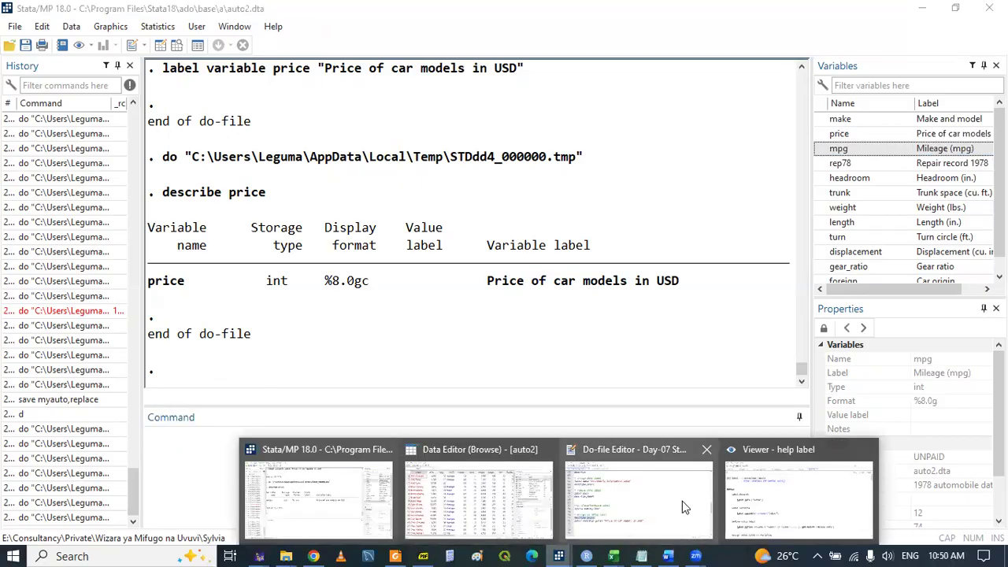
pyautogui.click(682, 500)
pyautogui.write('label va')
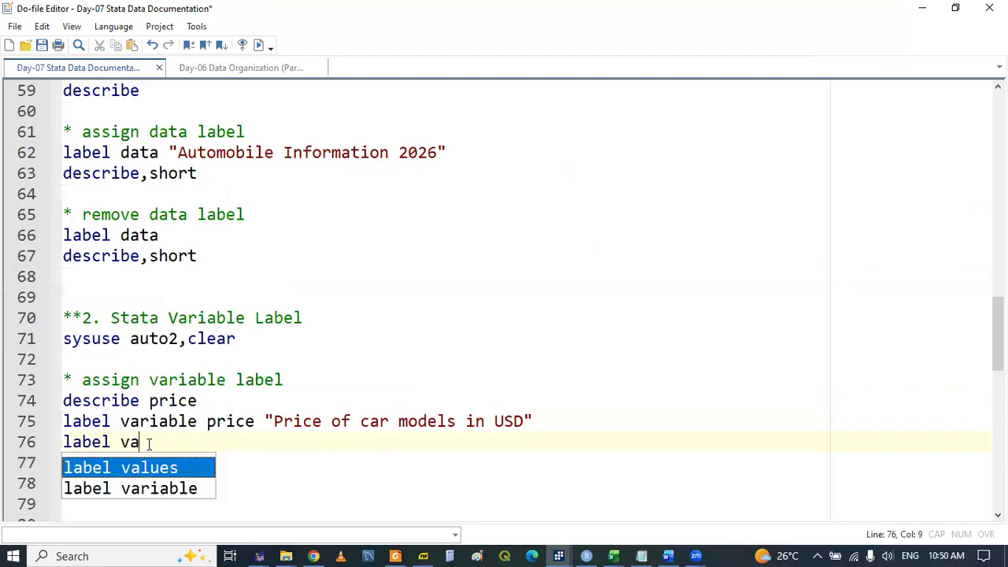
pyautogui.press('Down')
pyautogui.press('Return')
pyautogui.write('mp')
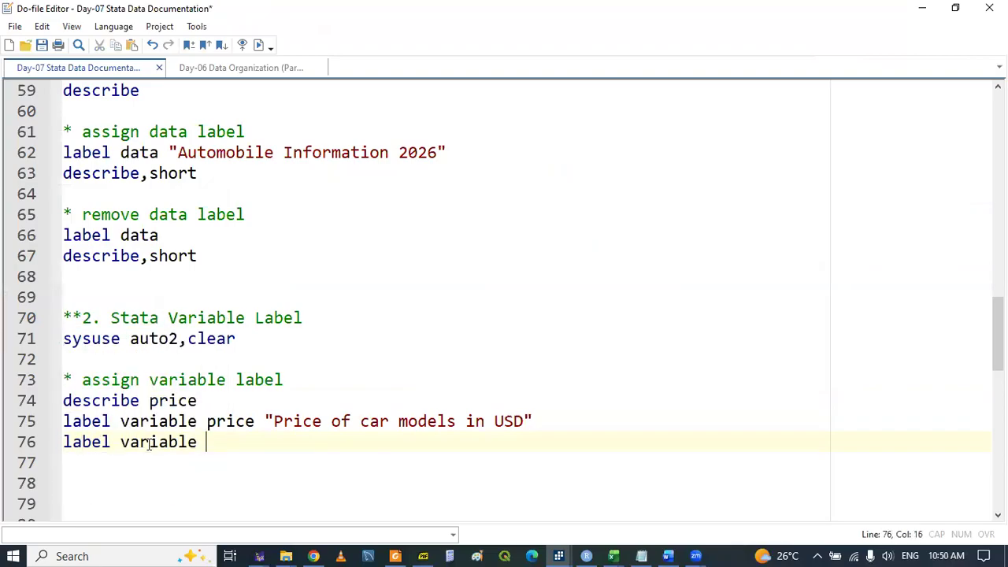
pyautogui.write('h')
pyautogui.press('BackSpace')
pyautogui.write('g ')
pyautogui.write('"')
pyautogui.write('miler')
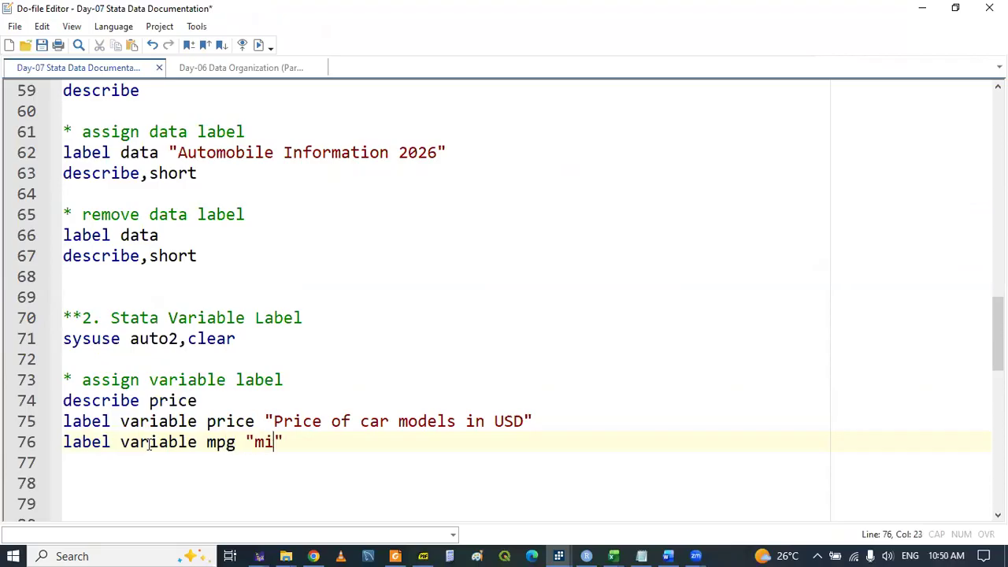
pyautogui.press('BackSpace')
pyautogui.write('s per ')
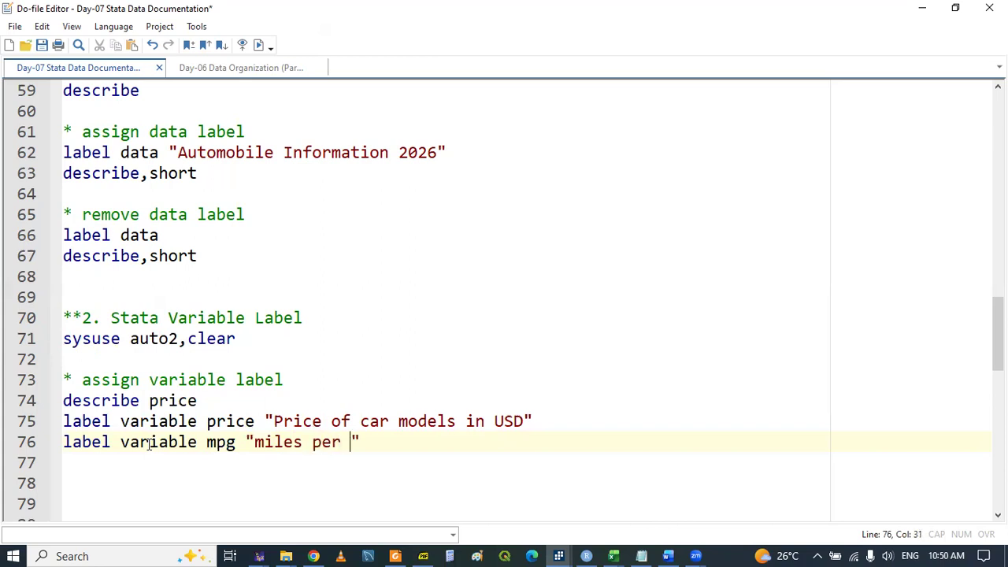
pyautogui.write('gallon')
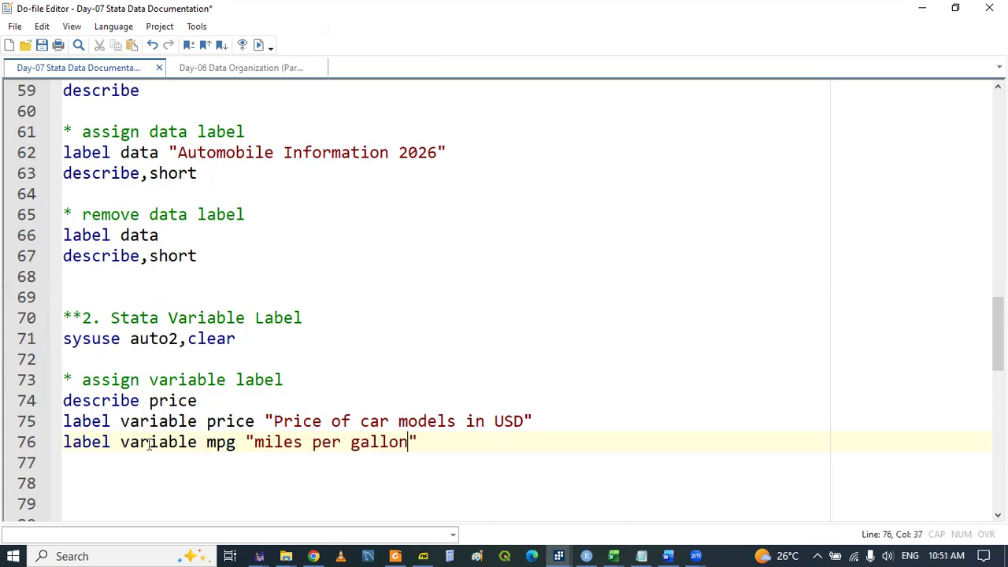
# Insert the word covered into the mpg label text so it reads "miles covered per gallon".
pyautogui.click(302, 444)
pyautogui.write('co')
pyautogui.write('v')
pyautogui.write('red')
pyautogui.press('BackSpace')
pyautogui.press('BackSpace')
pyautogui.press('BackSpace')
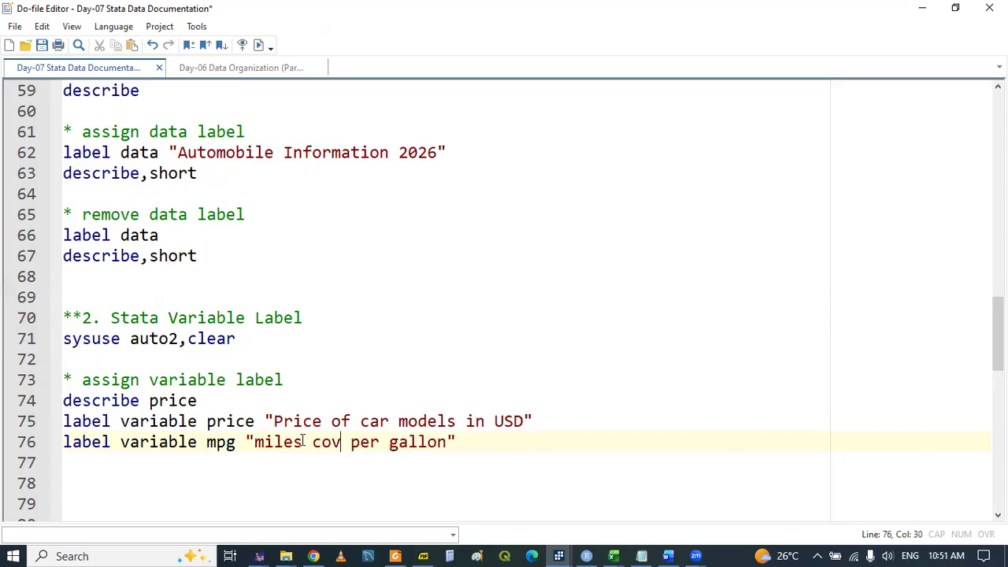
pyautogui.write('ered')
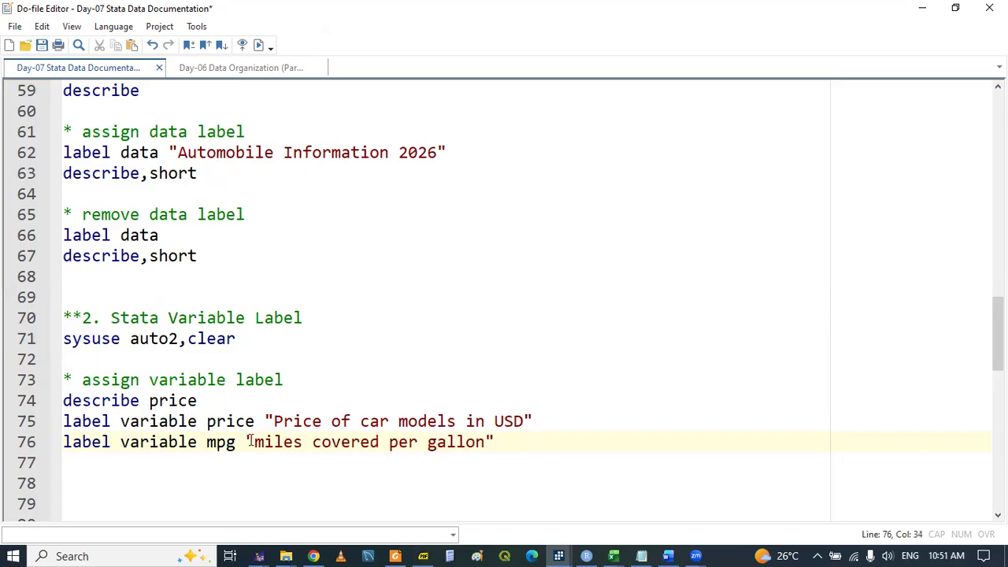
# Add a describe command below the mpg label line and run both lines together.
pyautogui.click(84, 459)
pyautogui.write('des')
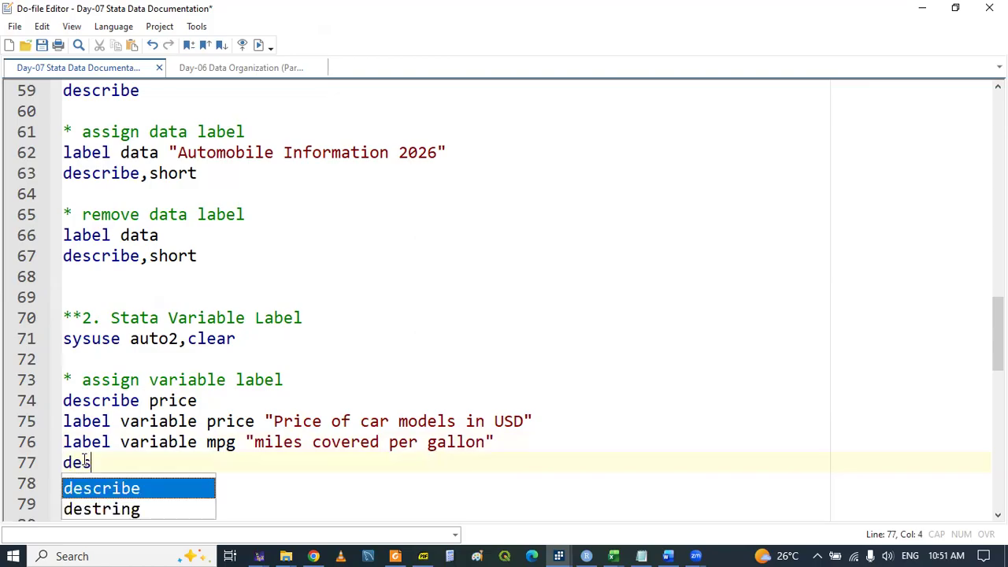
pyautogui.press('Return')
pyautogui.moveTo(65, 442); pyautogui.dragTo(112, 466)
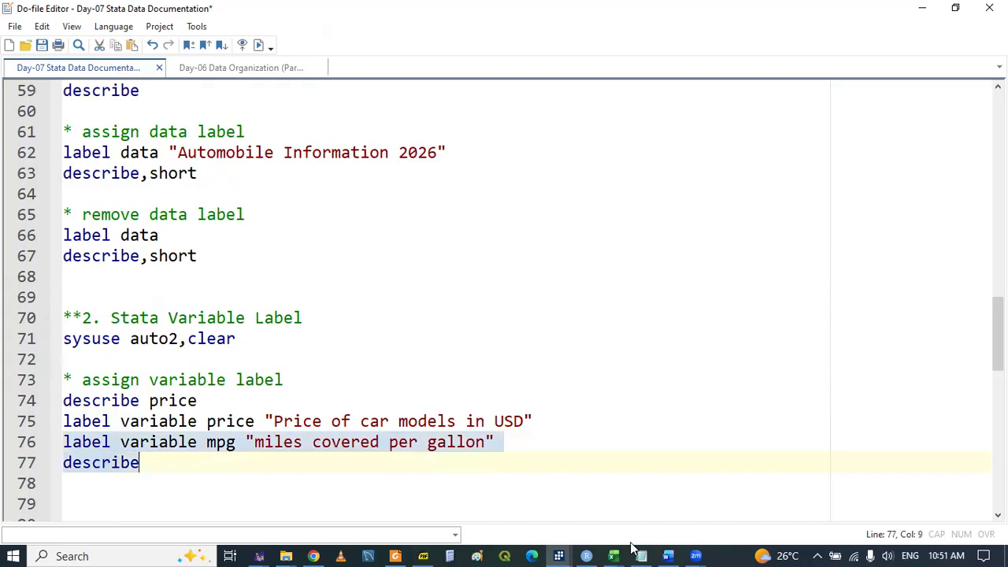
# Review the price and mpg variable labels in the describe output in the main Stata window.
pyautogui.click(558, 555)
pyautogui.click(295, 497)
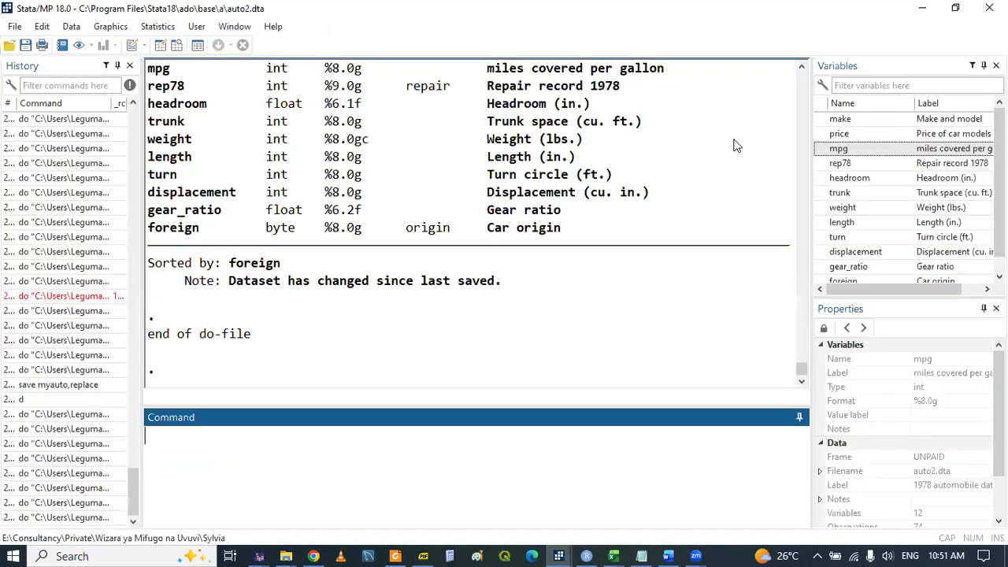
pyautogui.click(803, 68)
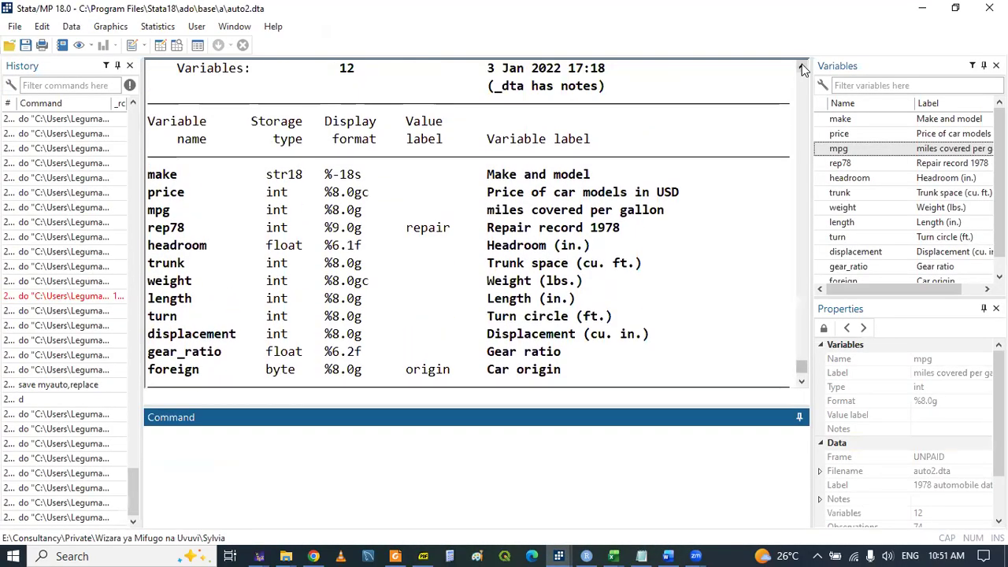
pyautogui.moveTo(490, 197); pyautogui.dragTo(701, 194)
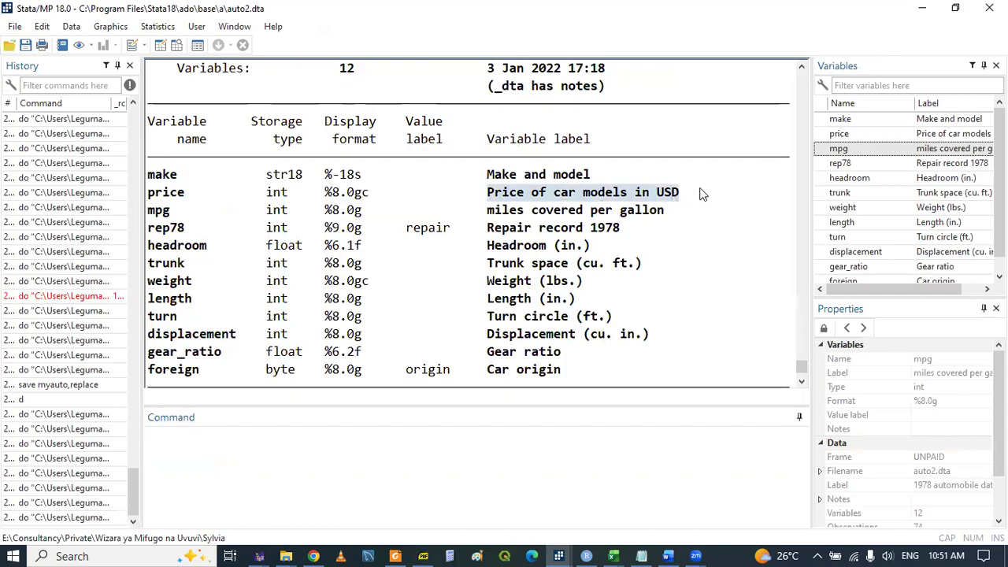
pyautogui.click(664, 211)
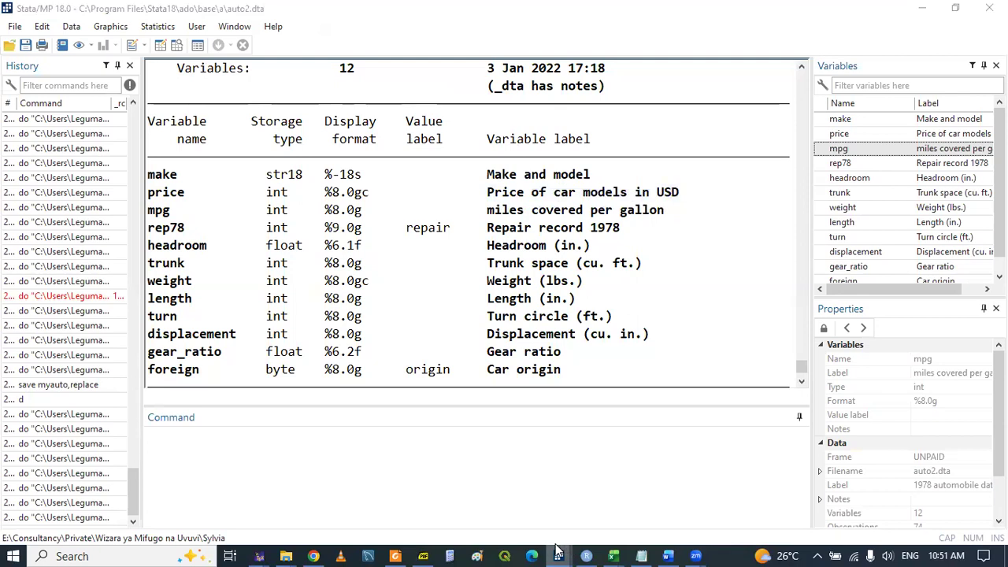
# Return to the do-file, add blank lines below the last describe command, and save the file.
pyautogui.moveTo(558, 553)
pyautogui.click(599, 501)
pyautogui.click(191, 494)
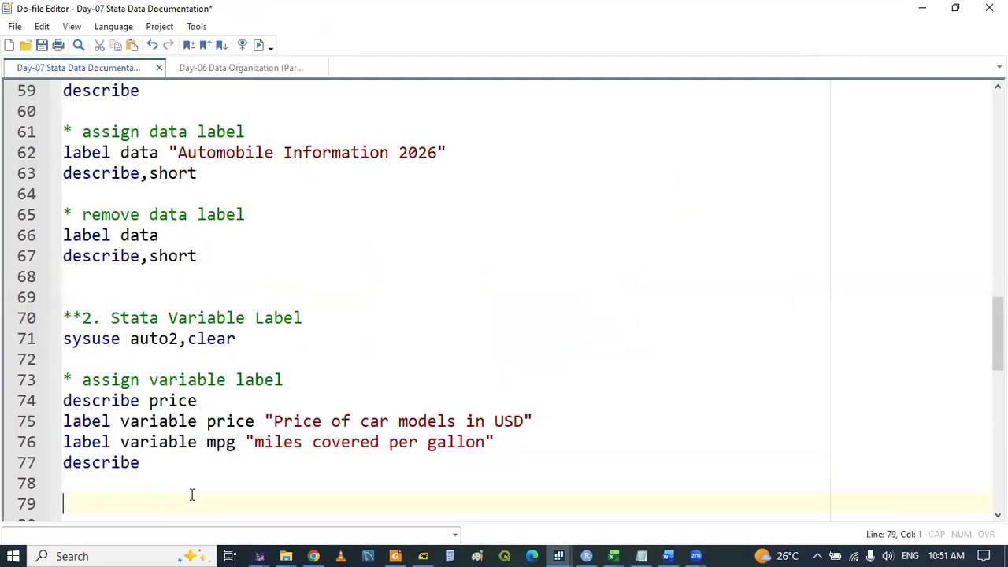
pyautogui.press('Return')
pyautogui.press('Return')
pyautogui.press('Return')
pyautogui.press('Return')
pyautogui.press('Up')
pyautogui.press('Up')
pyautogui.press('Up')
pyautogui.press('Up')
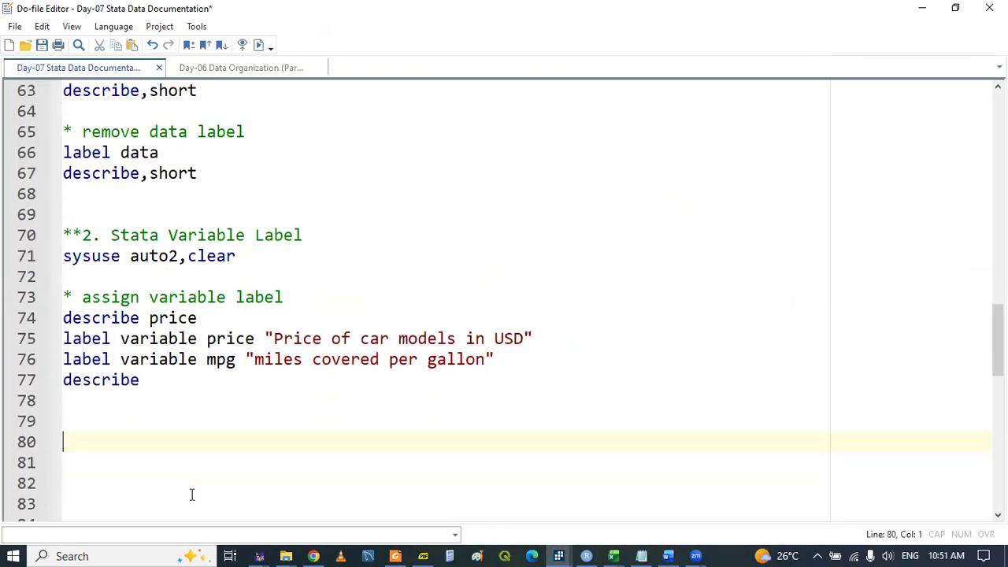
pyautogui.hotkey('ctrl', 's')
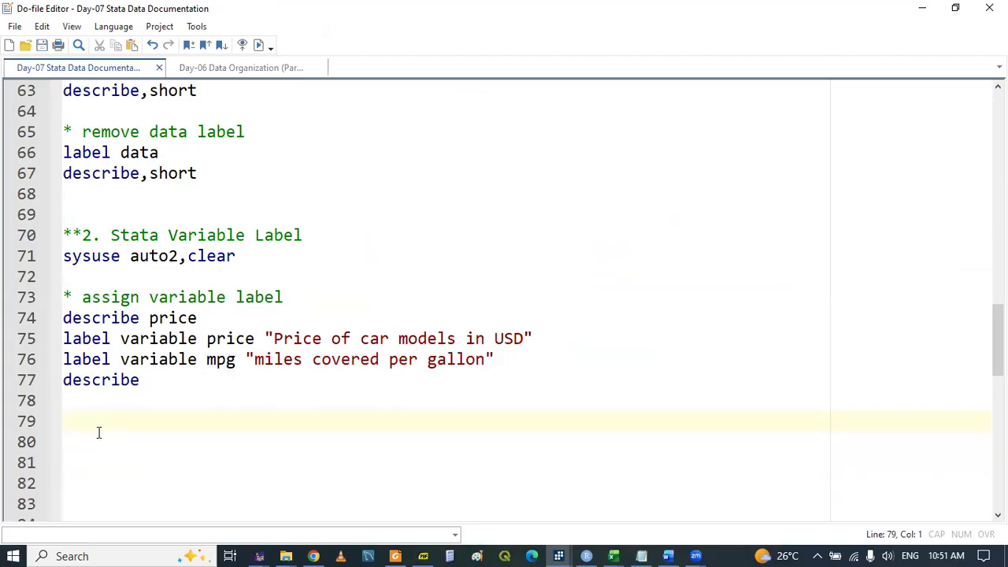
# Write the comment * remove variable labels on line 79 and save the do-file.
pyautogui.write('* re')
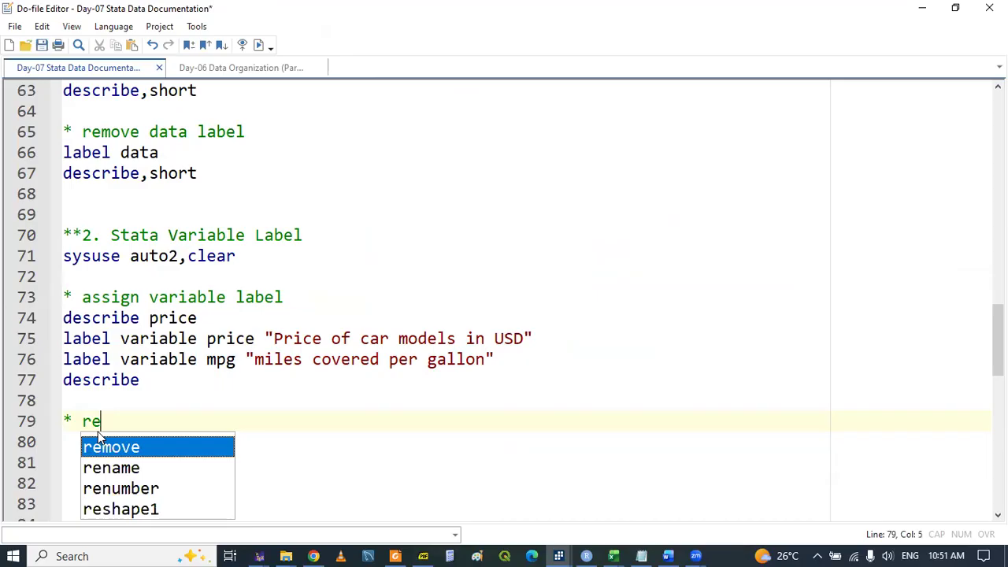
pyautogui.press('Return')
pyautogui.write('var')
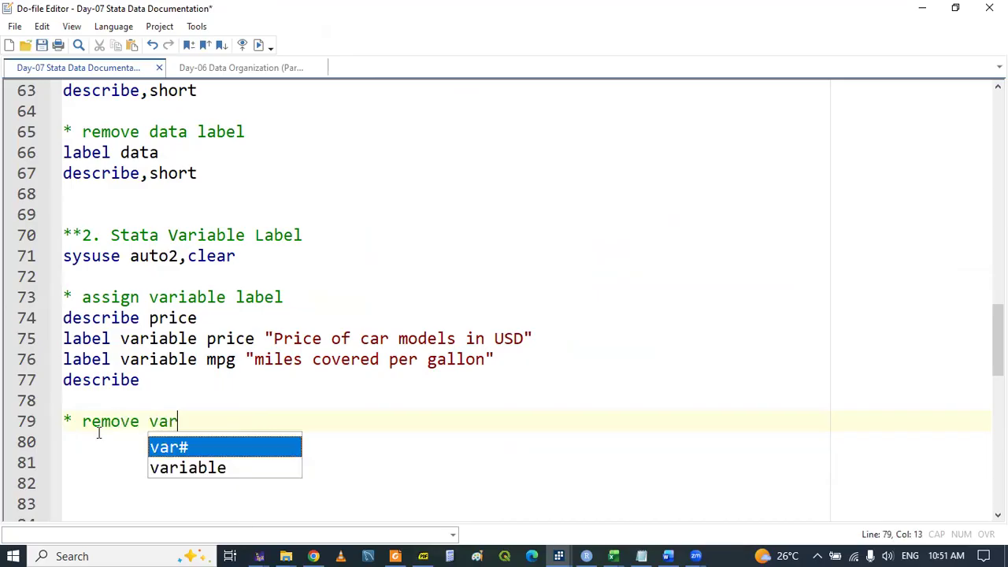
pyautogui.press('Down')
pyautogui.press('Return')
pyautogui.write('la')
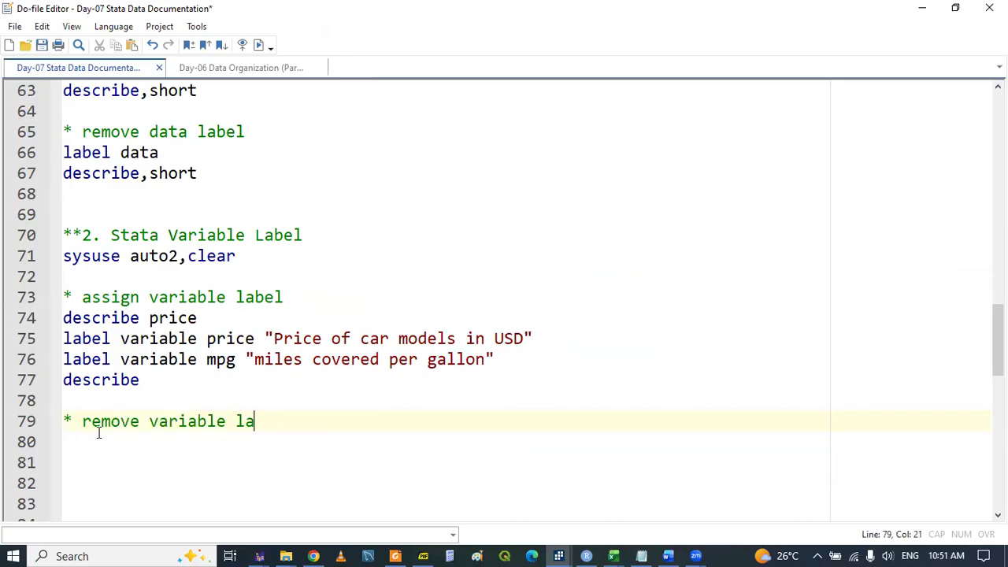
pyautogui.write('bels')
pyautogui.hotkey('ctrl', 's')
pyautogui.click(559, 552)
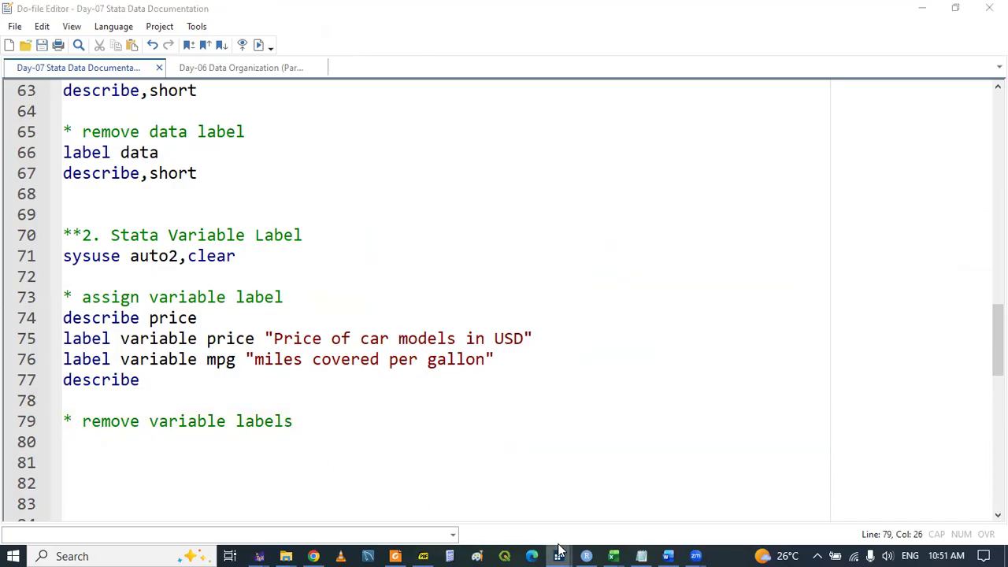
# Examine the label variable syntax in the label help viewer, focusing on the optional ["label"] part.
pyautogui.click(778, 510)
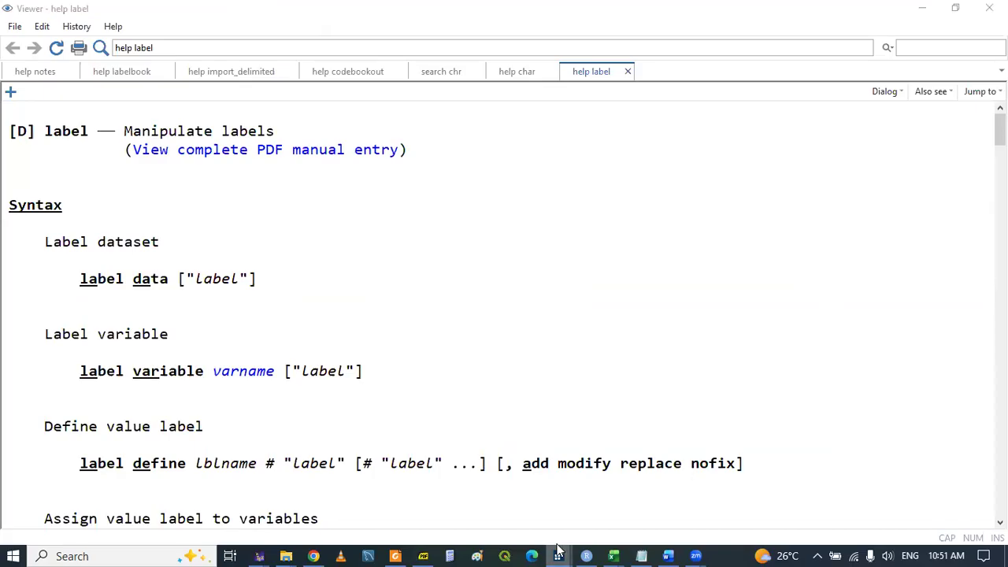
pyautogui.moveTo(558, 556)
pyautogui.click(635, 485)
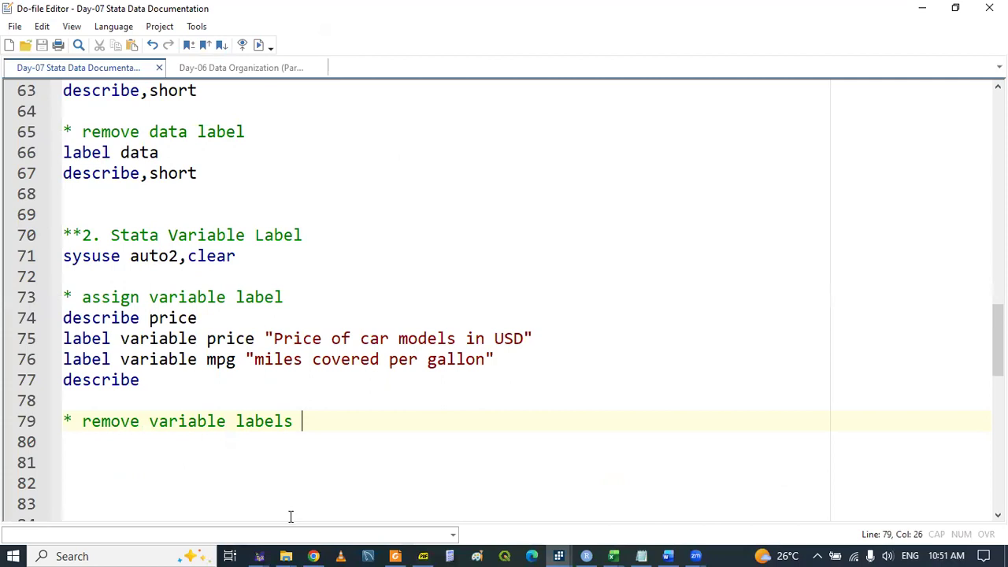
pyautogui.moveTo(560, 552)
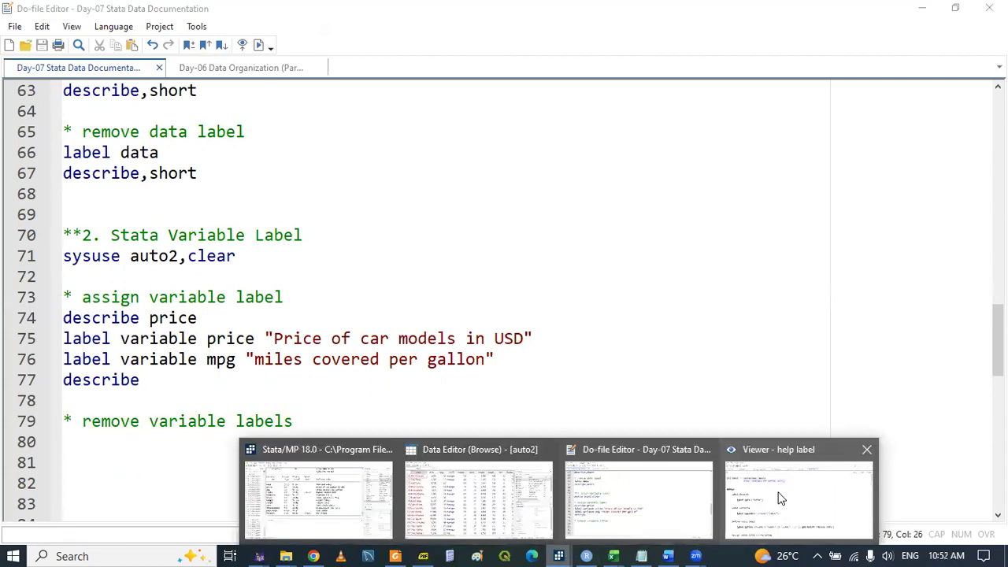
pyautogui.click(784, 502)
pyautogui.moveTo(287, 371); pyautogui.dragTo(374, 378)
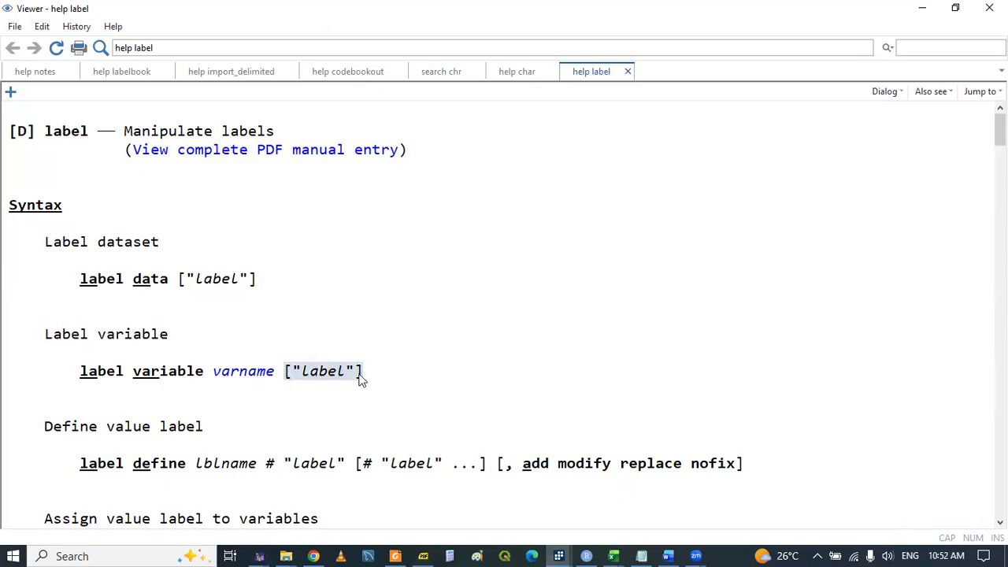
pyautogui.click(292, 389)
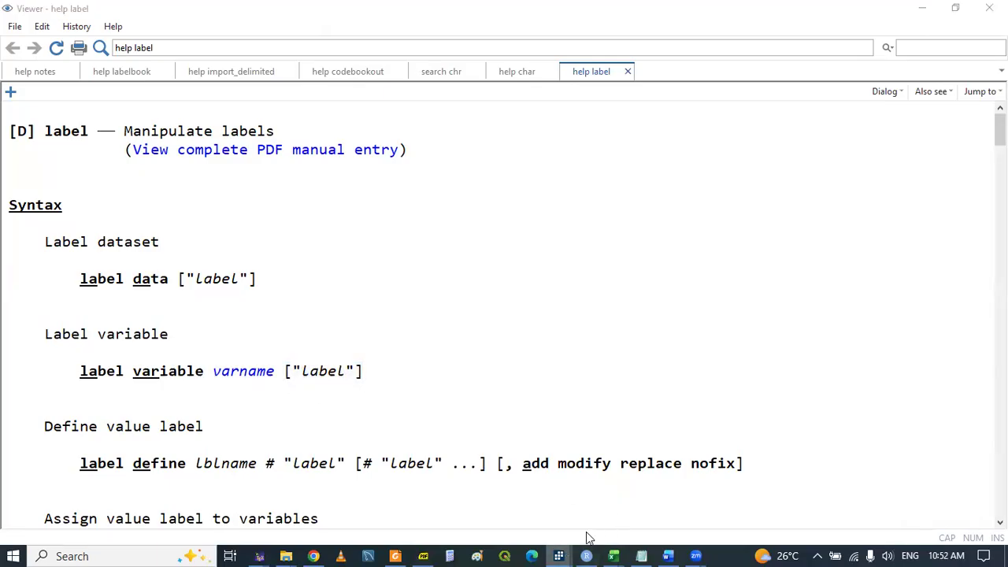
# Return to the do-file and copy label variable price and label variable mpg, without their label text, onto lines 80 and 81.
pyautogui.moveTo(560, 551)
pyautogui.click(646, 496)
pyautogui.moveTo(63, 338); pyautogui.dragTo(259, 333)
pyautogui.hotkey('ctrl', 'c')
pyautogui.click(97, 437)
pyautogui.hotkey('ctrl', 'v')
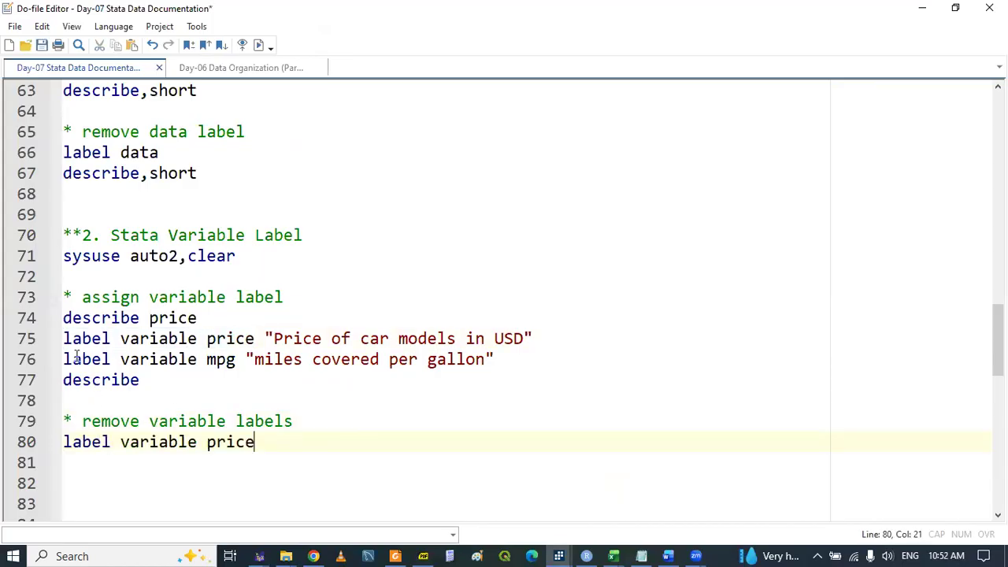
pyautogui.moveTo(63, 359); pyautogui.dragTo(238, 360)
pyautogui.click(105, 461)
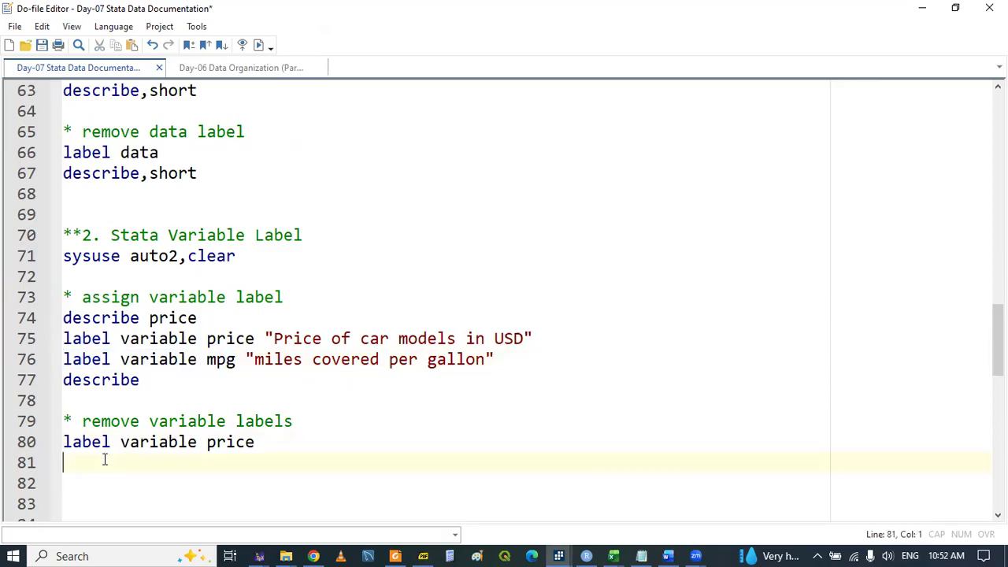
pyautogui.hotkey('ctrl', 'v')
pyautogui.click(288, 434)
pyautogui.write('"')
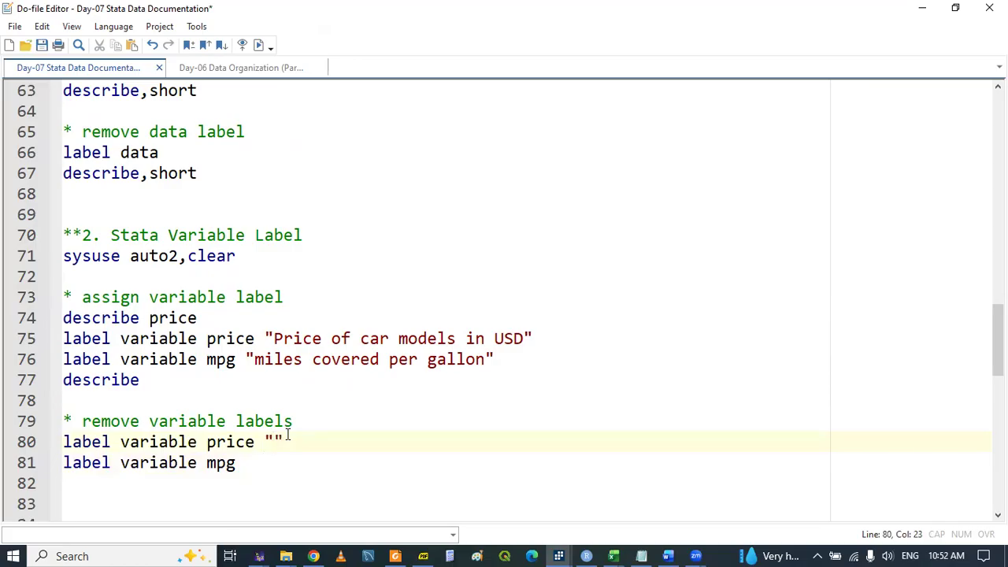
pyautogui.doubleClick(288, 441)
pyautogui.press('BackSpace')
# Add a describe command on line 82 and run lines 80 to 82 together.
pyautogui.click(102, 477)
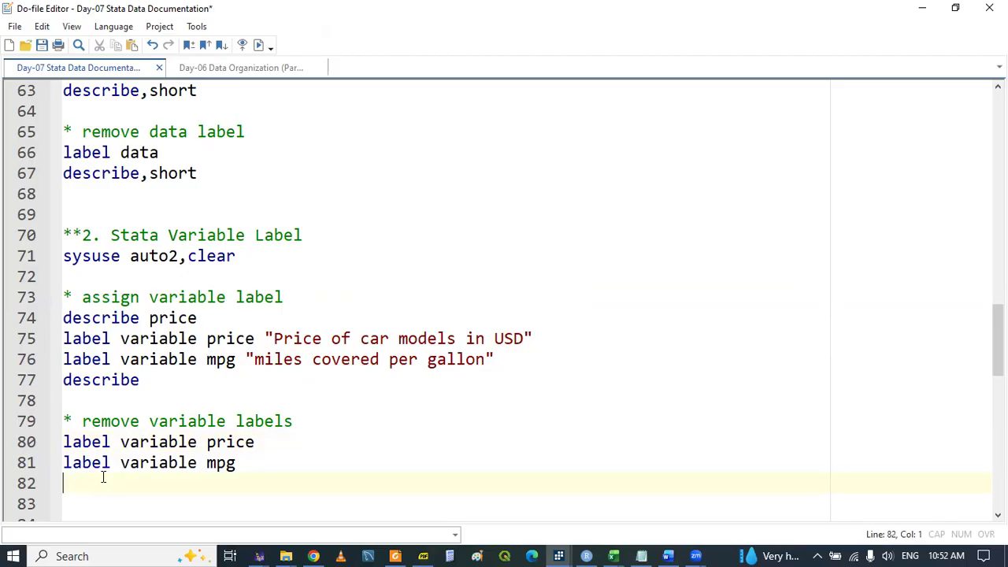
pyautogui.press('Down')
pyautogui.press('Down')
pyautogui.press('Down')
pyautogui.press('Down')
pyautogui.press('Down')
pyautogui.press('Up')
pyautogui.press('Up')
pyautogui.press('Up')
pyautogui.press('Up')
pyautogui.press('Up')
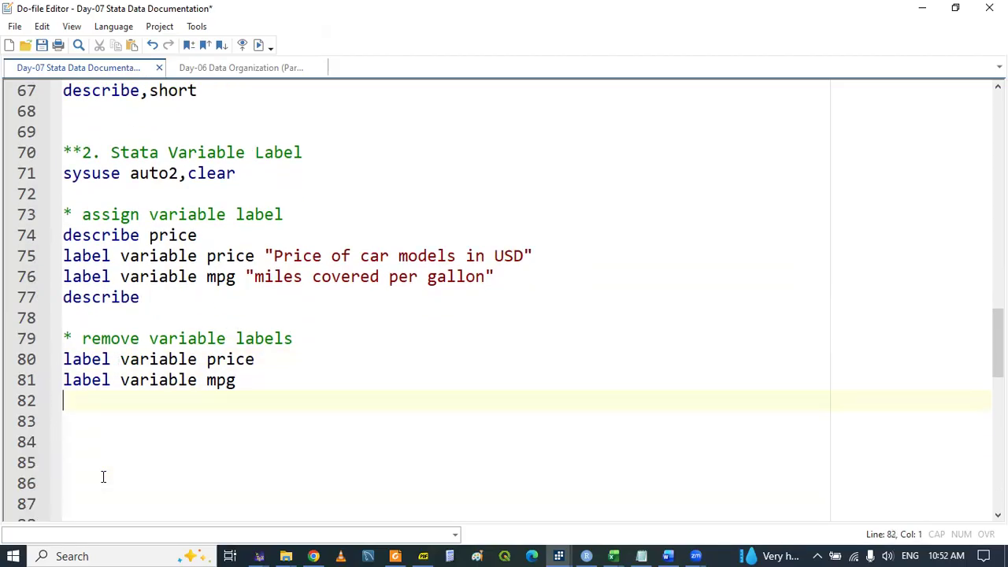
pyautogui.write('de')
pyautogui.press('Down')
pyautogui.press('Return')
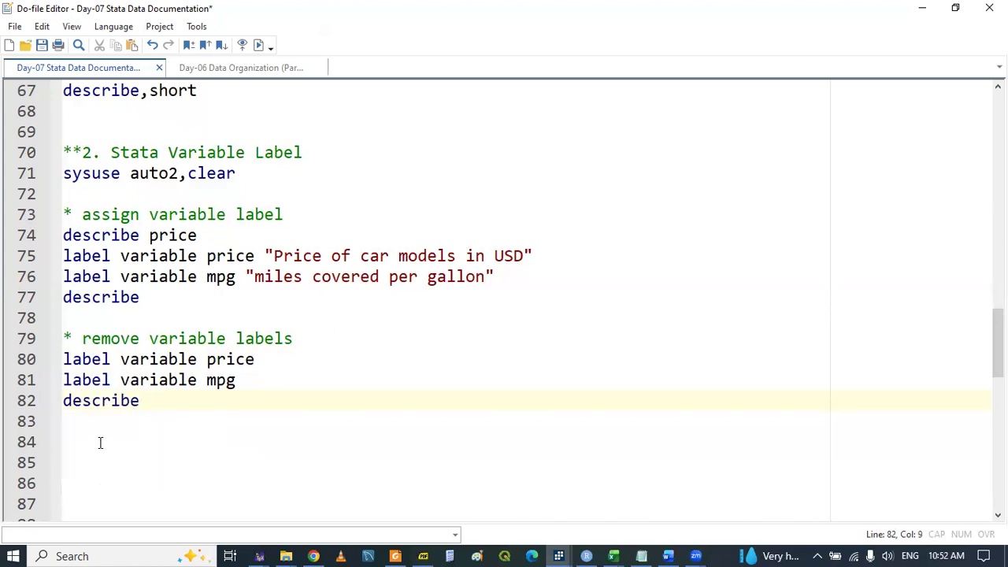
pyautogui.moveTo(65, 359); pyautogui.dragTo(126, 412)
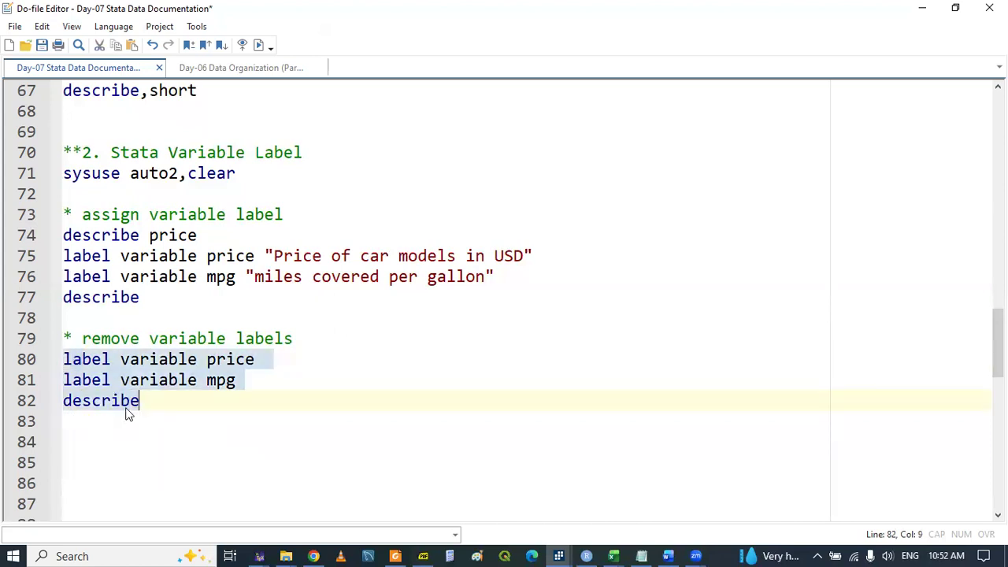
pyautogui.click(349, 424)
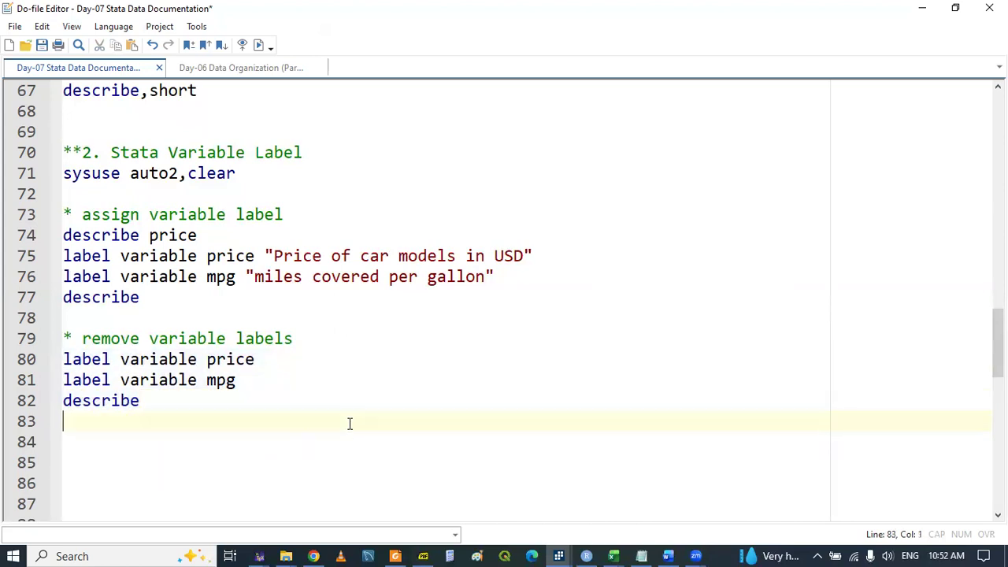
# Review the price and mpg entries in the main Stata window's describe output, and view the variable label slide in the PDF.
pyautogui.click(558, 556)
pyautogui.click(334, 506)
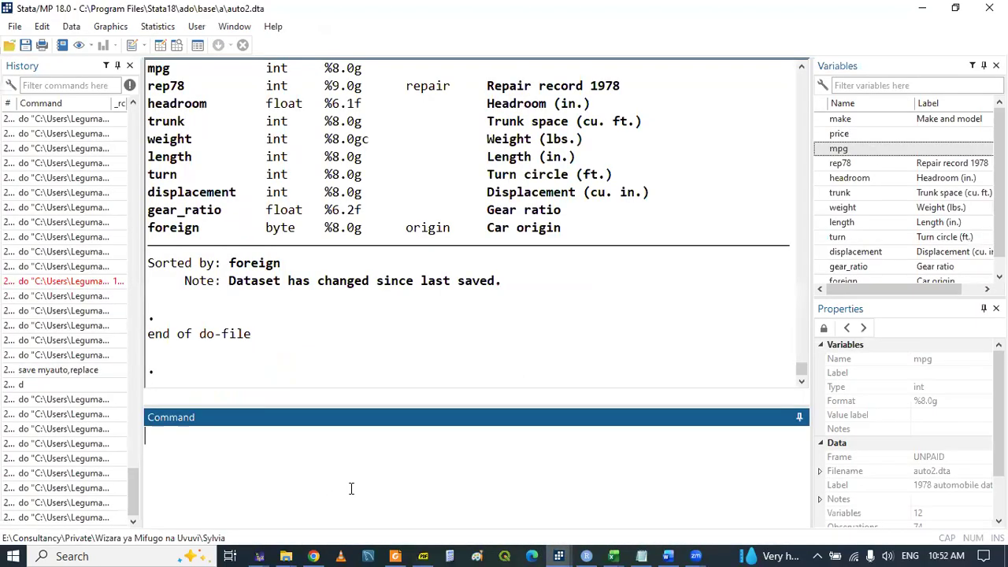
pyautogui.click(800, 70)
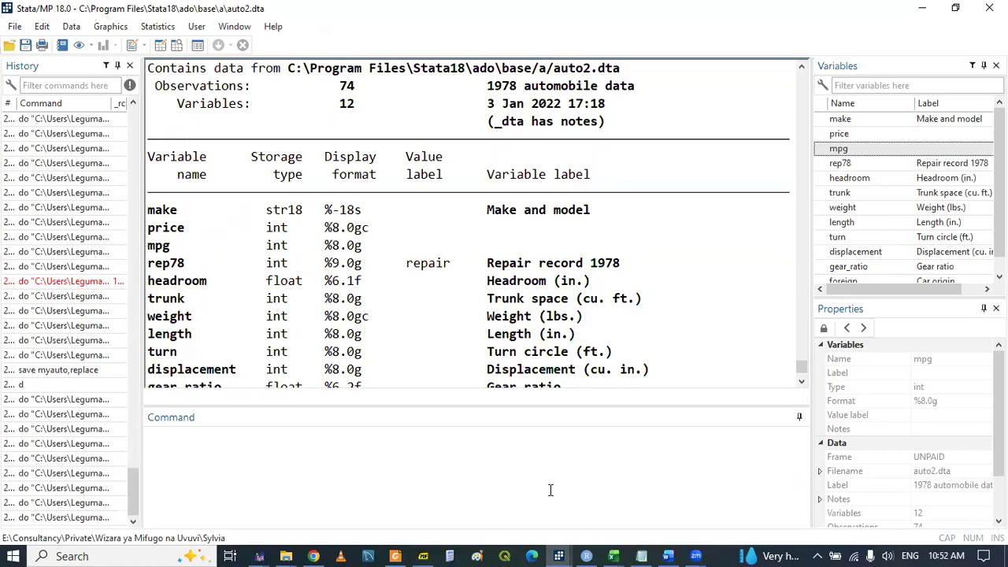
pyautogui.click(423, 555)
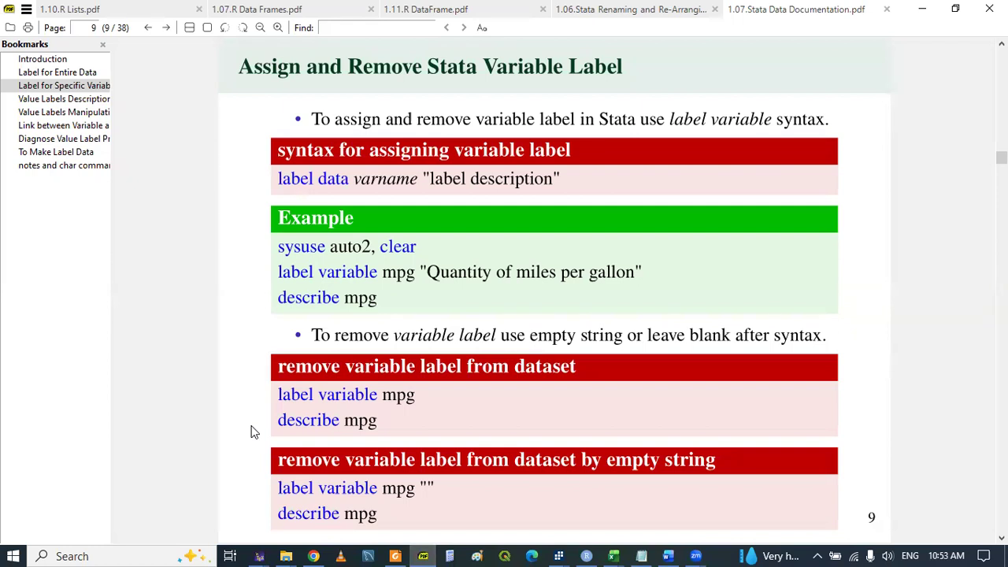
# Return to the do-file, add blank lines below the describe command on line 82, and save the file.
pyautogui.moveTo(558, 556)
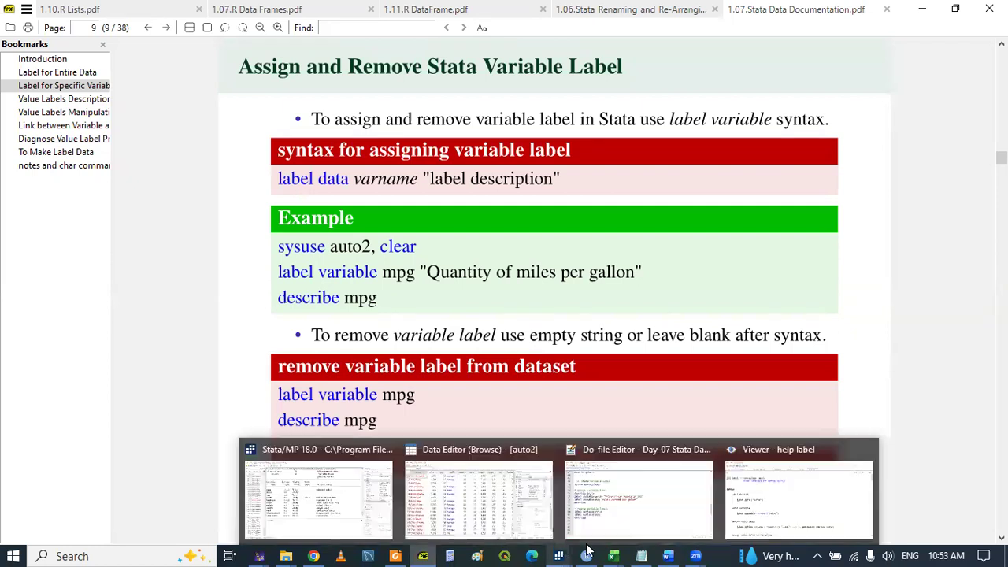
pyautogui.click(644, 516)
pyautogui.press('Return')
pyautogui.press('Return')
pyautogui.press('Return')
pyautogui.press('Return')
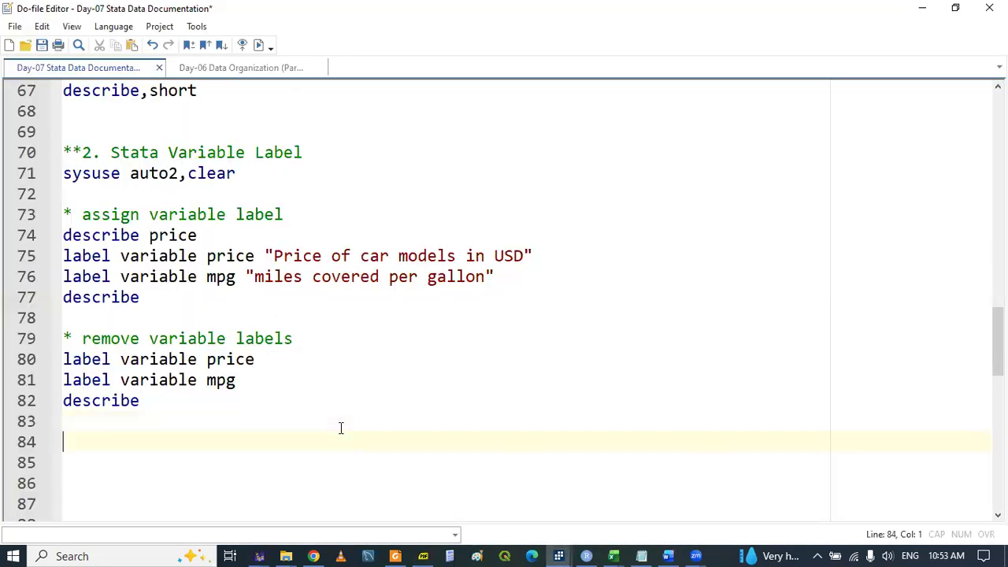
pyautogui.press('Return')
pyautogui.press('Return')
pyautogui.press('Return')
pyautogui.press('Up')
pyautogui.press('Up')
pyautogui.press('Up')
pyautogui.press('Up')
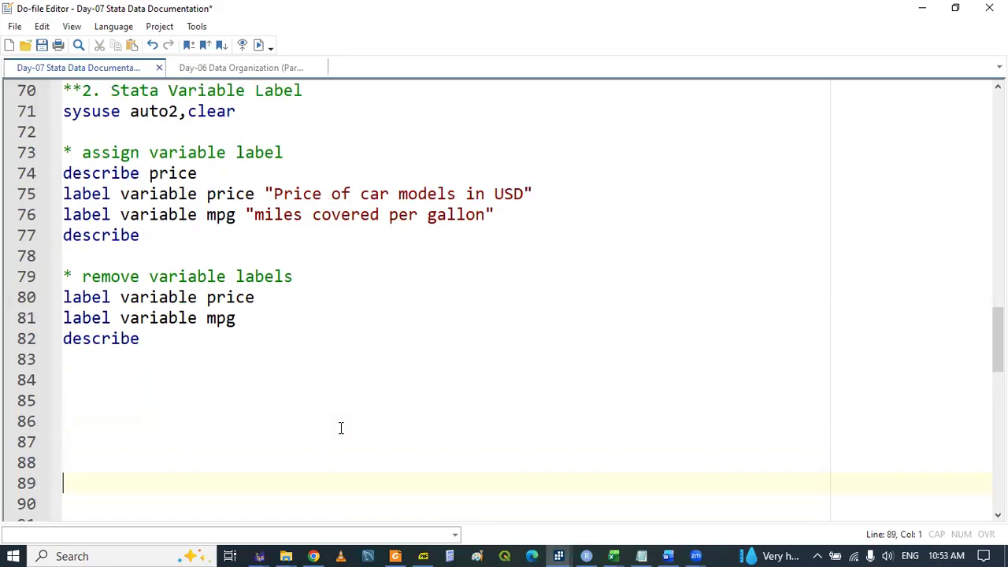
pyautogui.press('Up')
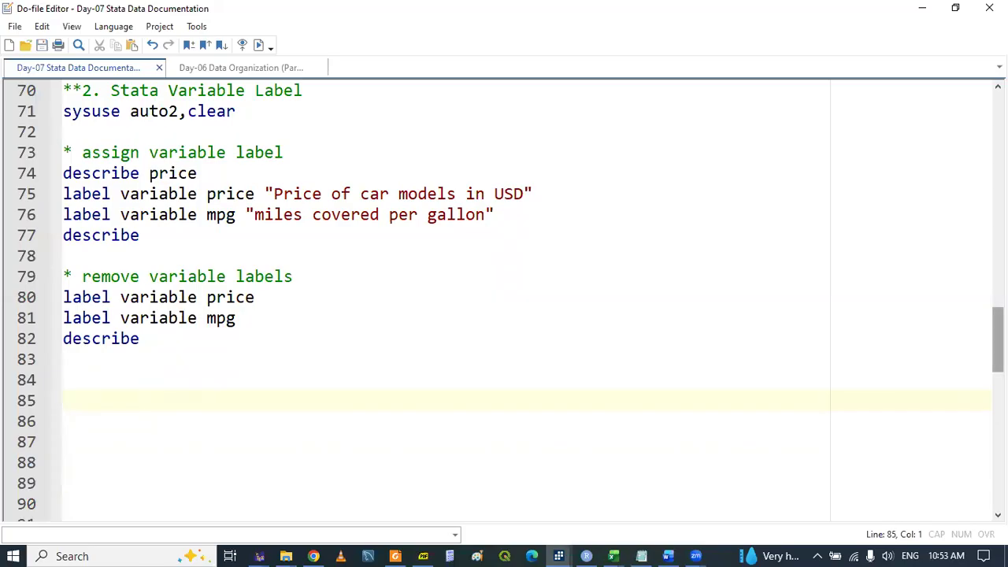
# Copy the heading **2. Stata Variable Label from line 70 to line 84 of the do-file.
pyautogui.scroll(4, 998, 338)
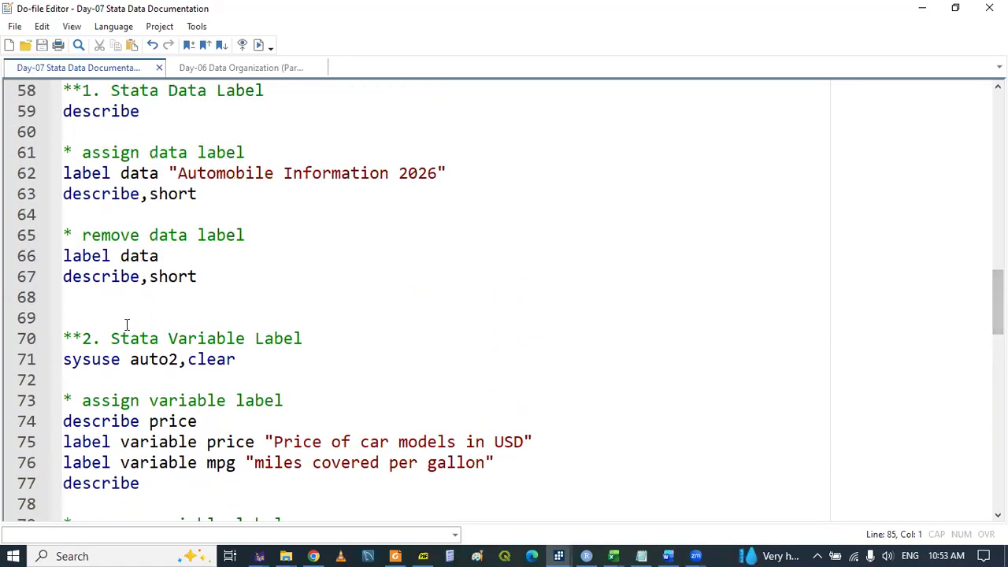
pyautogui.moveTo(63, 338); pyautogui.dragTo(309, 338)
pyautogui.hotkey('ctrl', 'c')
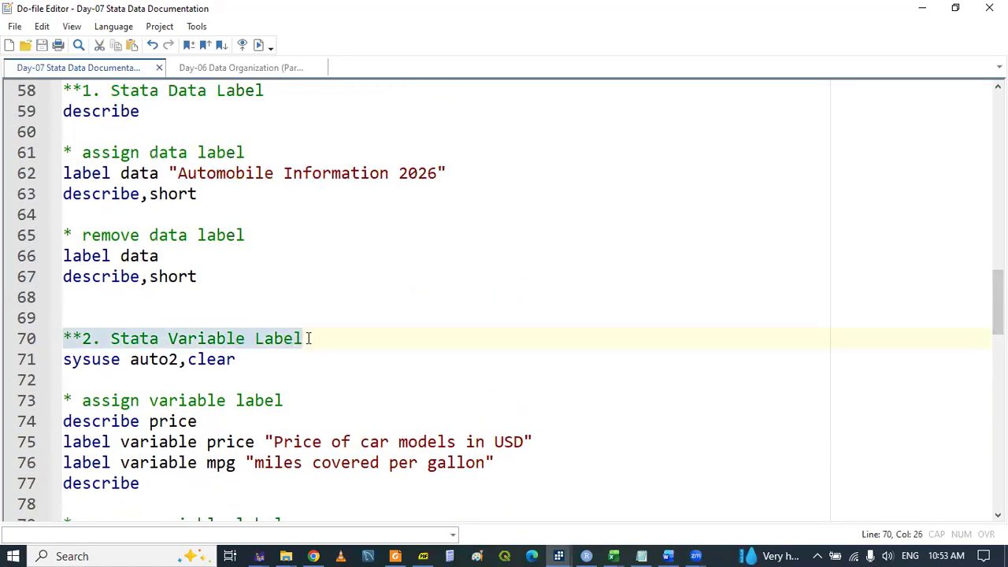
pyautogui.click(328, 343)
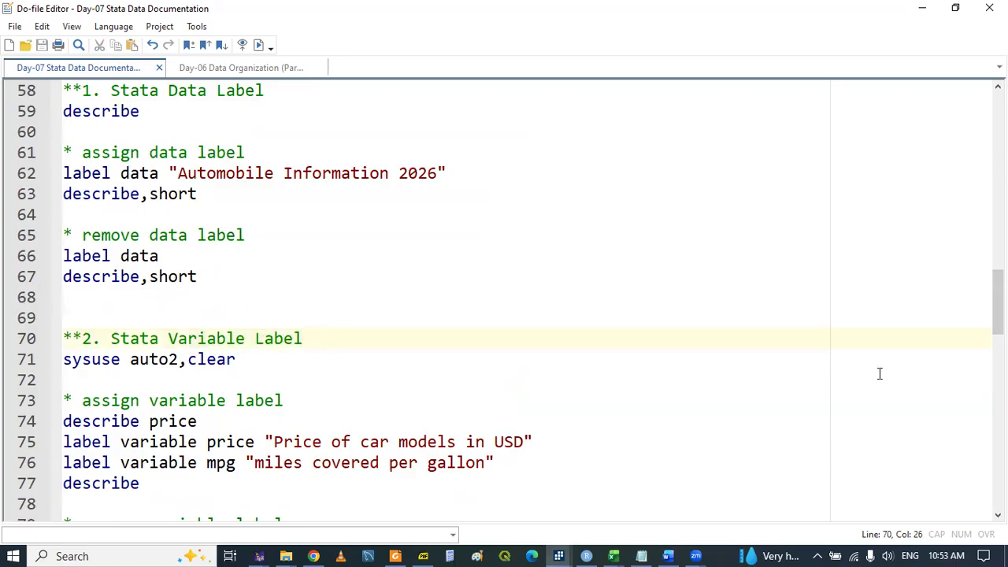
pyautogui.moveTo(998, 301); pyautogui.dragTo(997, 340)
pyautogui.click(98, 369)
pyautogui.hotkey('ctrl', 'v')
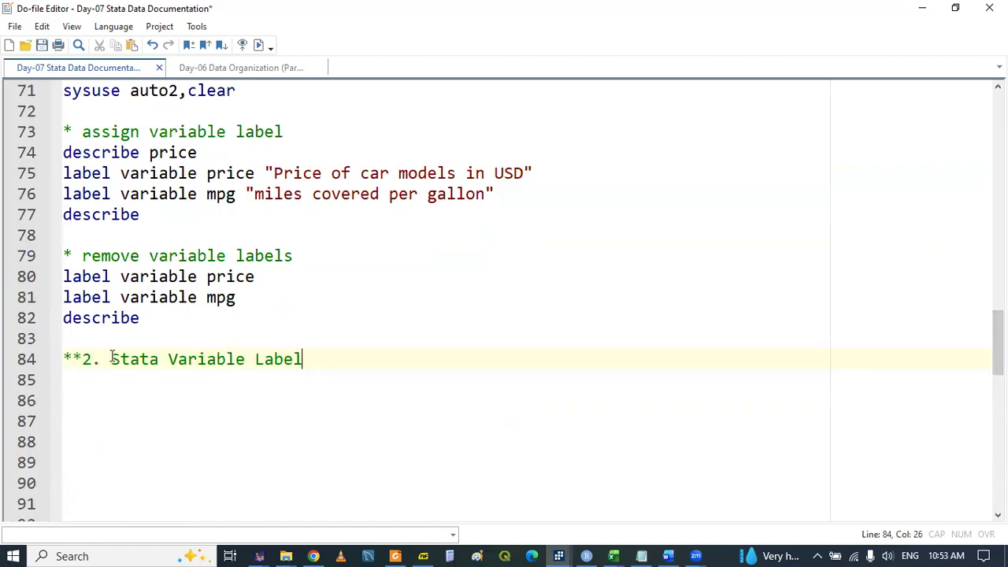
# Change the copied heading on line 84 to **3. Stata Value Label and save the do-file.
pyautogui.click(92, 358)
pyautogui.press('BackSpace')
pyautogui.write('3')
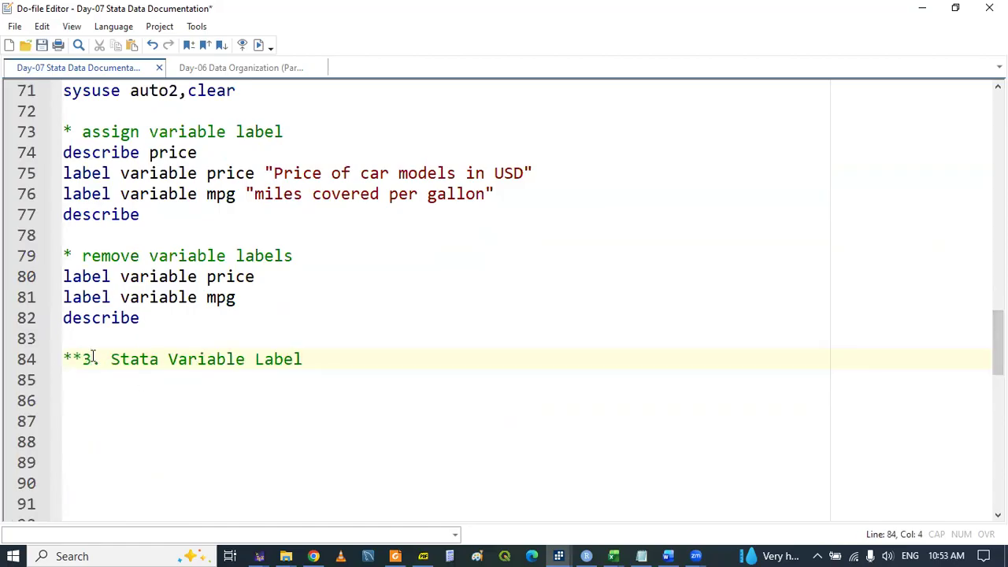
pyautogui.doubleClick(200, 365)
pyautogui.write('Value')
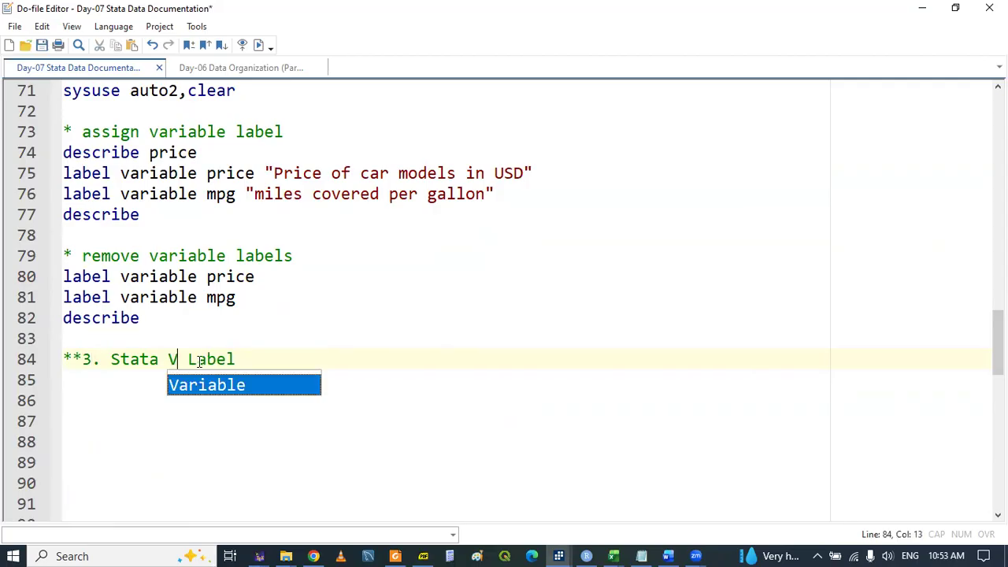
pyautogui.hotkey('ctrl', 's')
pyautogui.click(149, 363)
pyautogui.click(128, 374)
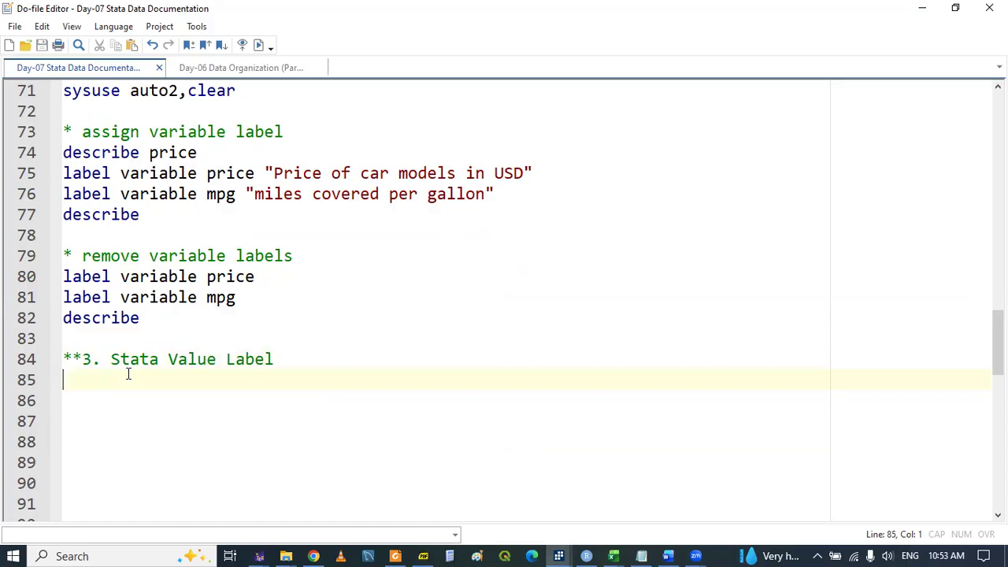
# Add about ten blank lines below the Stata Value Label heading, place the cursor on line 85, and save the do-file.
pyautogui.press('Return')
pyautogui.press('Return')
pyautogui.press('Return')
pyautogui.press('Return')
pyautogui.press('Return')
pyautogui.press('Return')
pyautogui.press('Return')
pyautogui.press('Return')
pyautogui.press('Return')
pyautogui.press('Return')
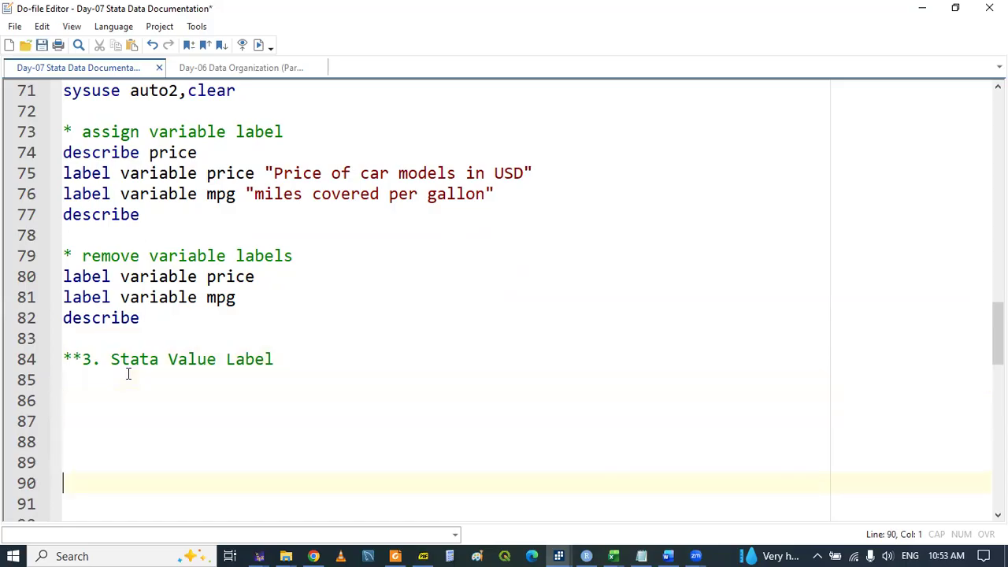
pyautogui.press('Return')
pyautogui.press('Up')
pyautogui.press('Up')
pyautogui.press('Up')
pyautogui.press('Up')
pyautogui.press('Up')
pyautogui.press('Up')
pyautogui.press('Up')
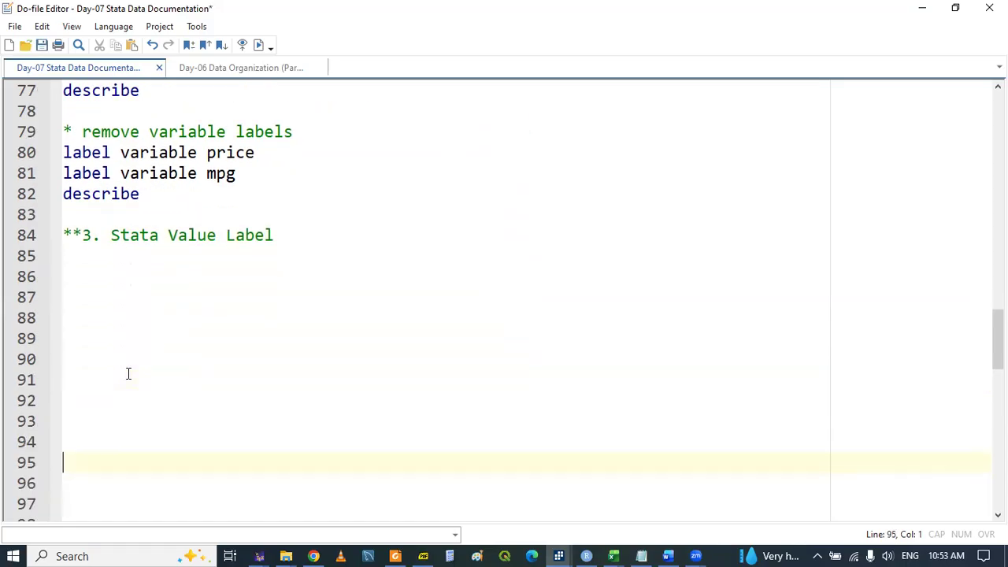
pyautogui.press('Up')
pyautogui.press('Up')
pyautogui.press('Up')
pyautogui.press('Up')
pyautogui.press('Up')
pyautogui.hotkey('ctrl', 's')
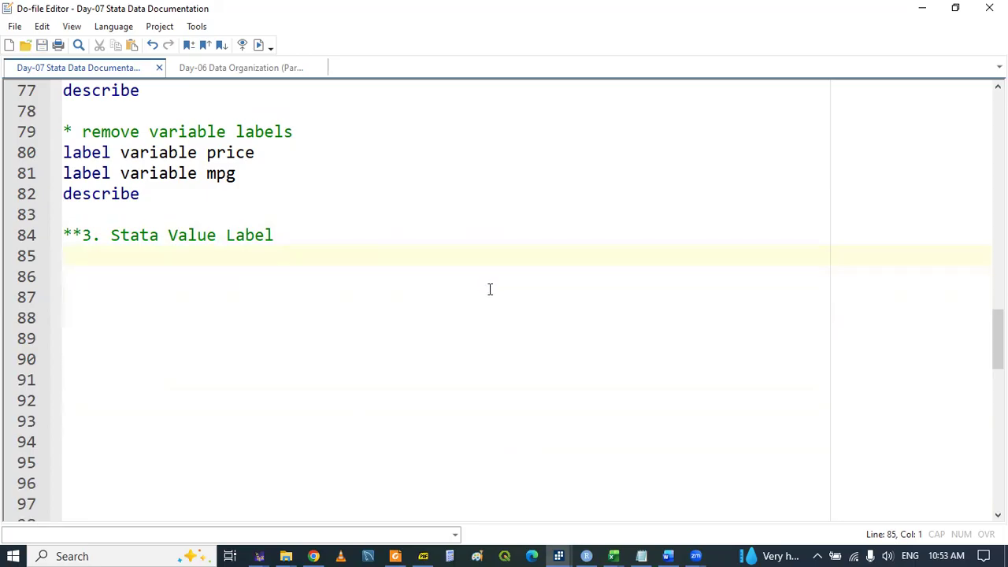
# Switch to the PDF slides and read the Stata Value Label Introduction slide on page 11, briefly in presentation view.
pyautogui.click(423, 556)
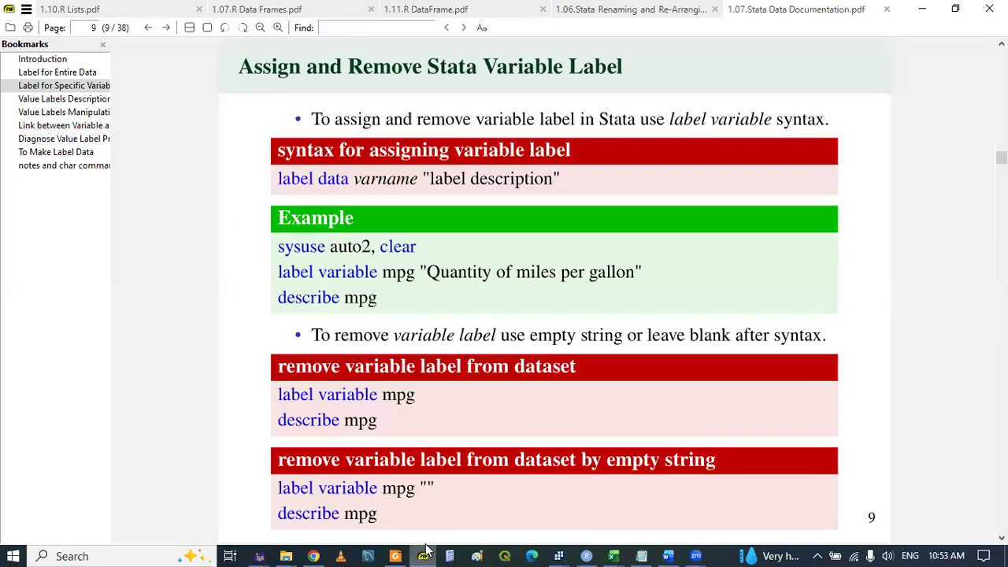
pyautogui.scroll(-1, 556, 328)
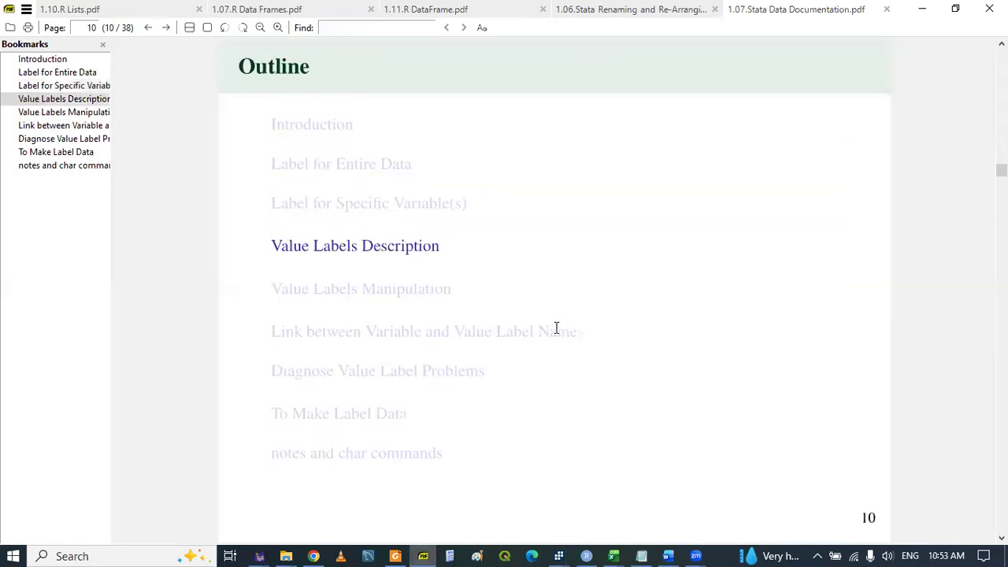
pyautogui.scroll(-1, 556, 328)
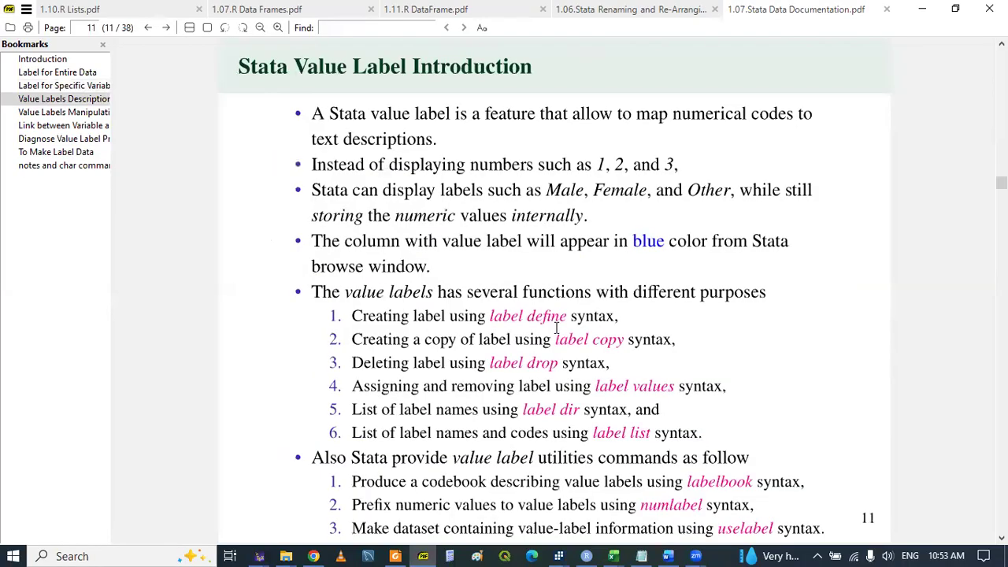
pyautogui.press('F5')
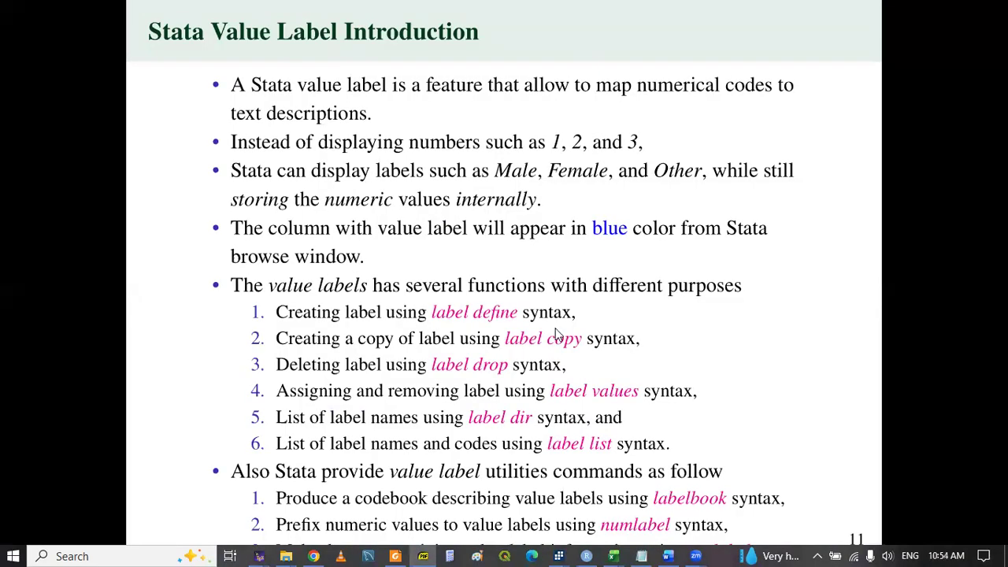
pyautogui.press('Escape')
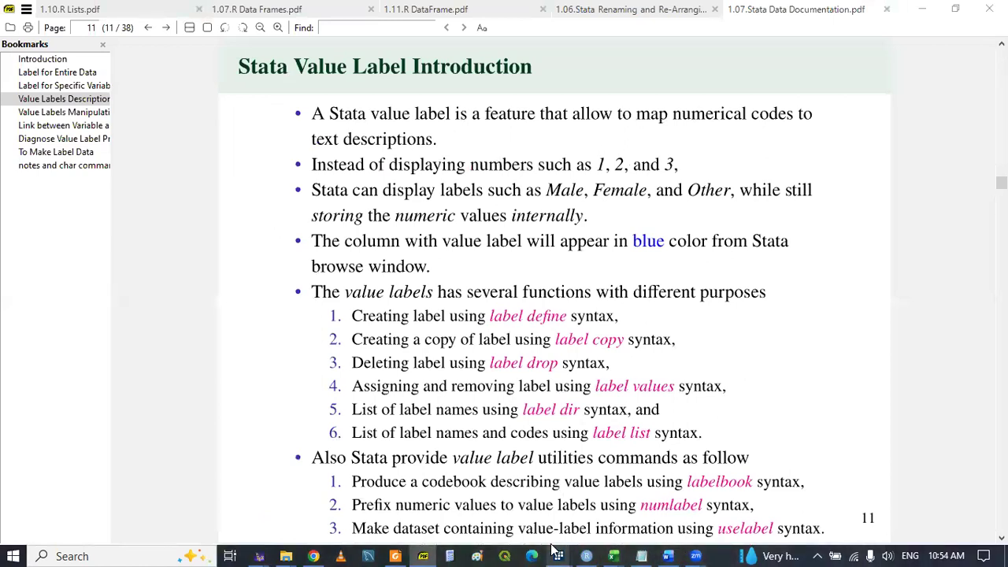
# Switch to the Stata do-file and enter the command sysuse auto,clear on line 85 below the value label heading.
pyautogui.moveTo(556, 553)
pyautogui.click(611, 501)
pyautogui.write('sys')
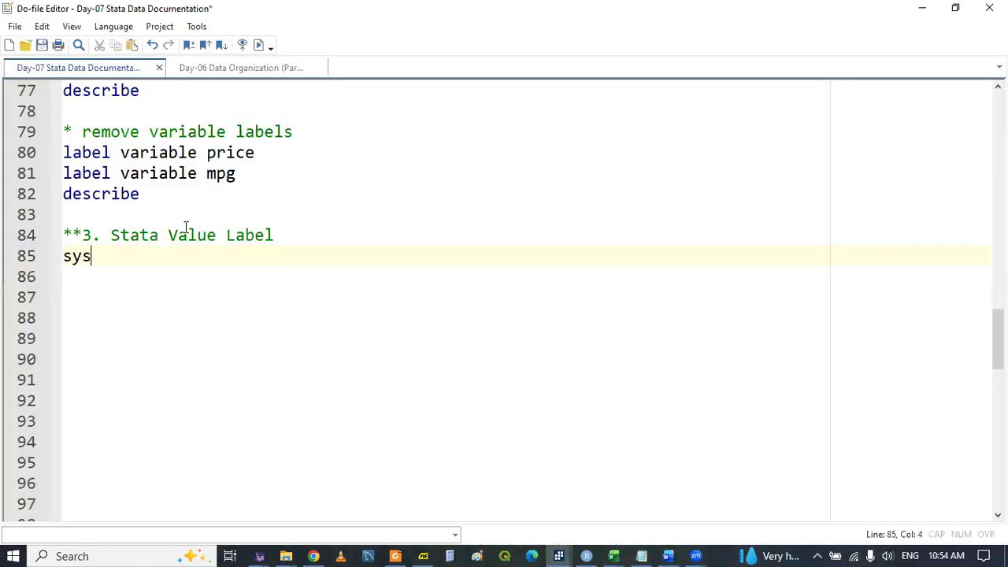
pyautogui.write('use au')
pyautogui.press('Tab')
pyautogui.press('BackSpace')
pyautogui.write(',clear')
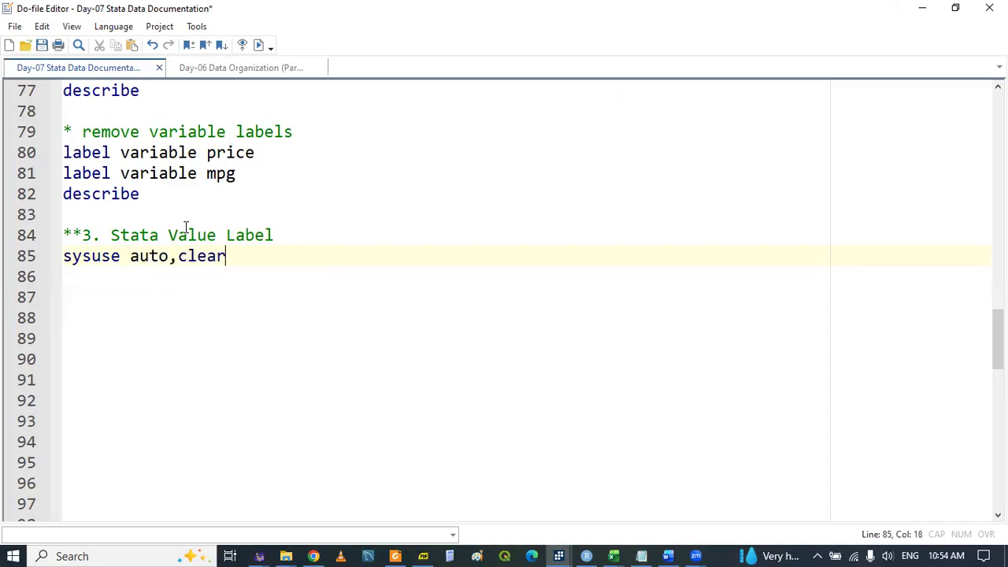
# Run the sysuse auto,clear line and view the loaded auto dataset in the Data Editor.
pyautogui.doubleClick(96, 256)
pyautogui.hotkey('shift', 'End')
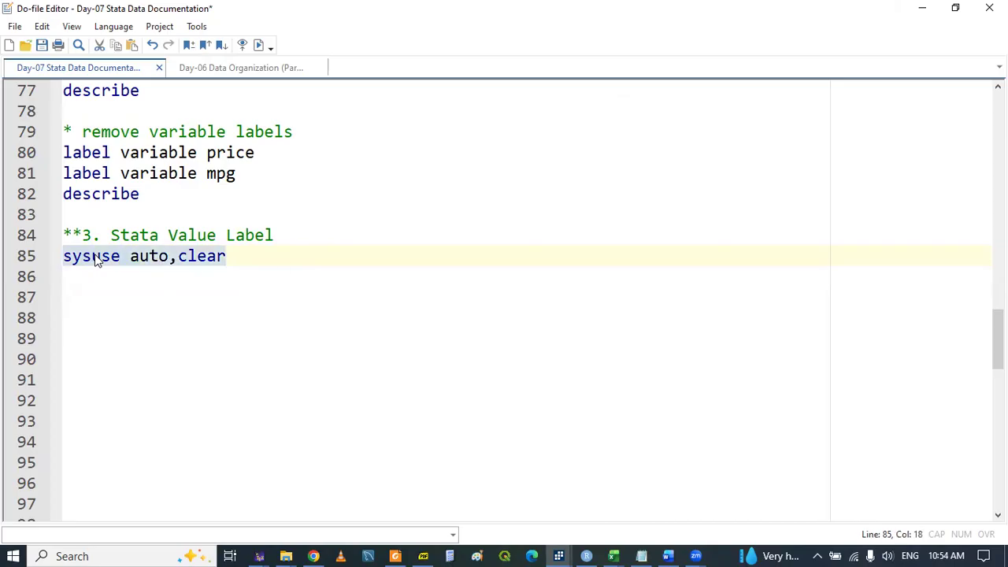
pyautogui.click(464, 292)
pyautogui.click(558, 555)
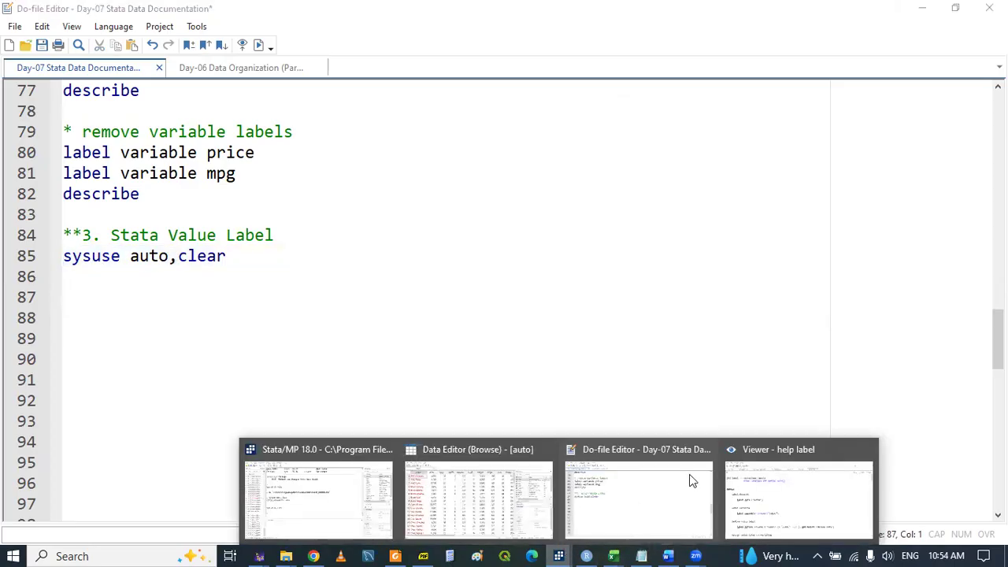
pyautogui.click(512, 487)
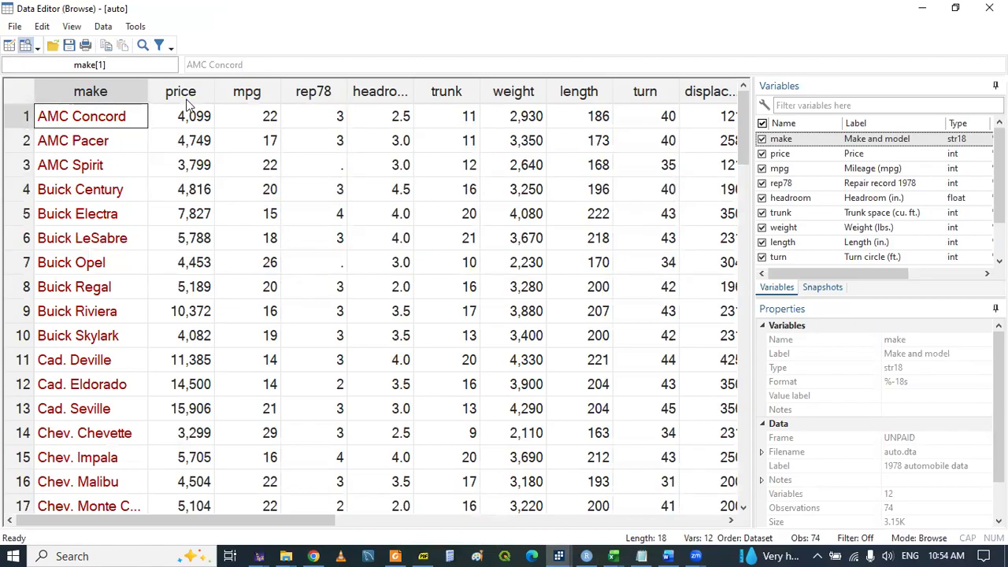
# Return to the do-file and append (applicable for numeric data only) to the Stata Value Label heading on line 84.
pyautogui.click(557, 551)
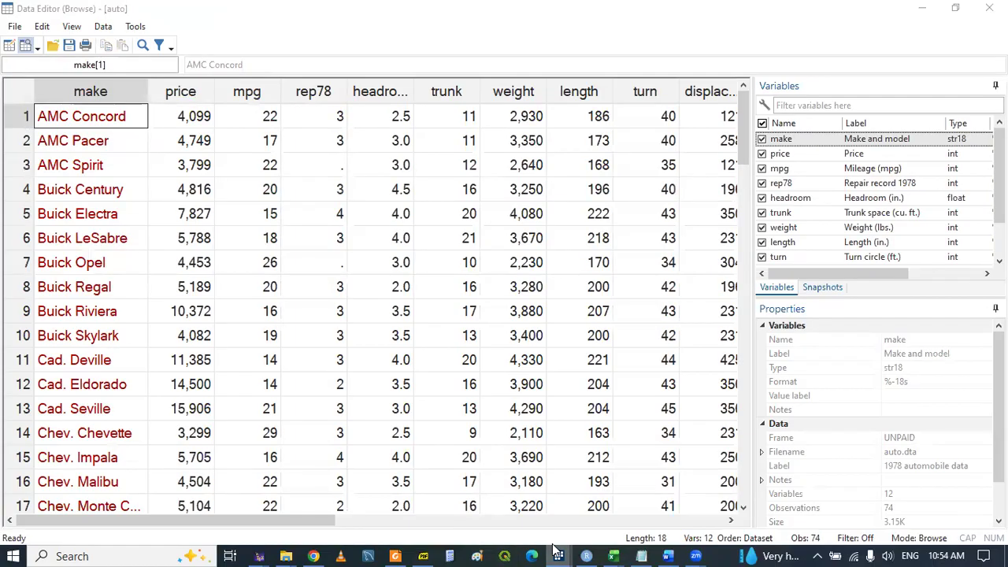
pyautogui.click(594, 520)
pyautogui.click(321, 244)
pyautogui.write('(')
pyautogui.write('applicable')
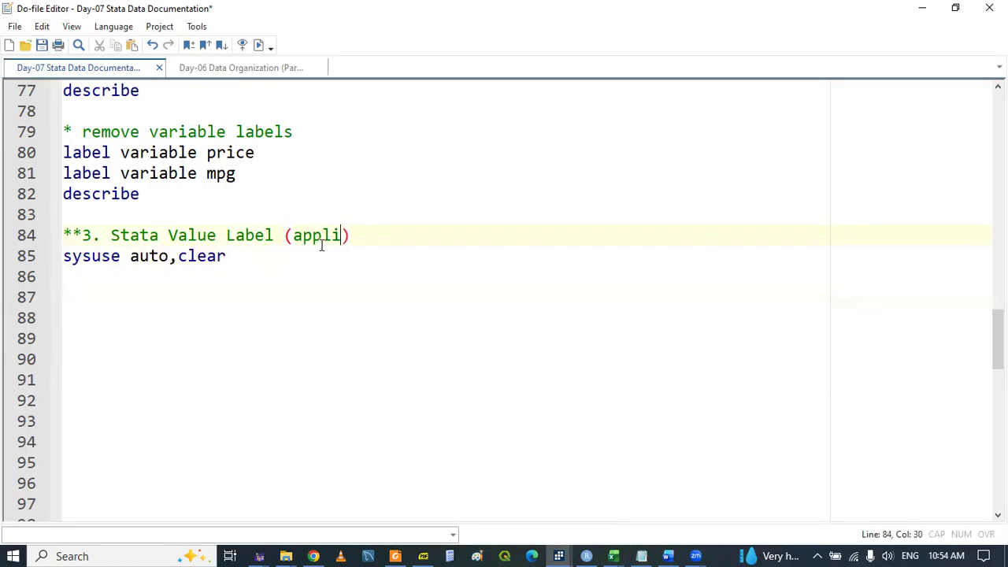
pyautogui.write(' for nu')
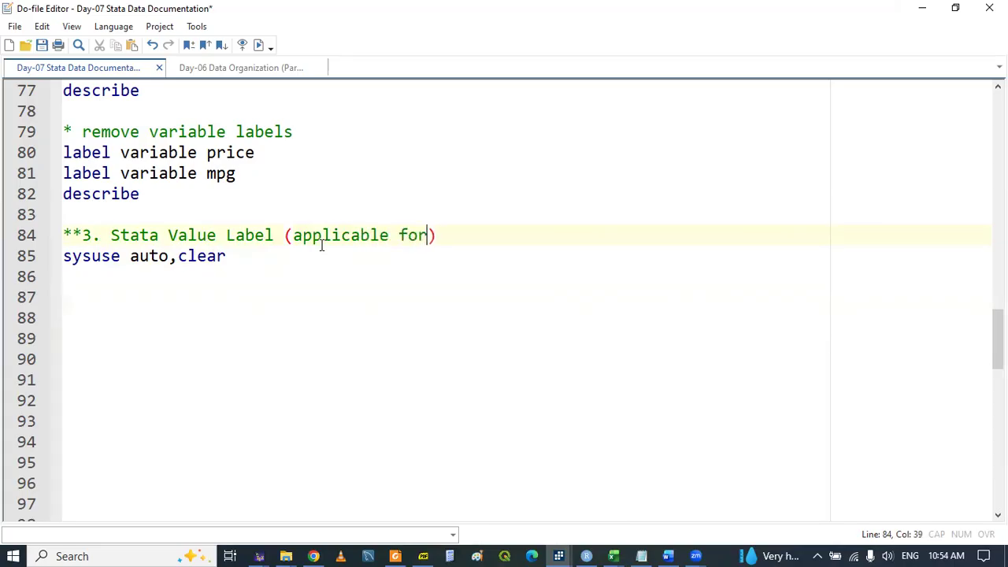
pyautogui.write('meric ')
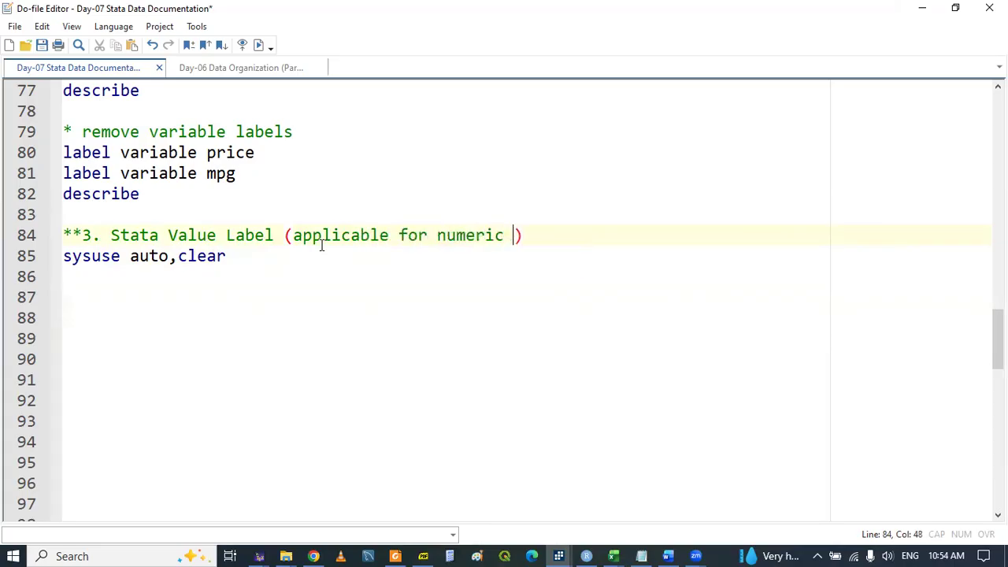
pyautogui.write('data onl')
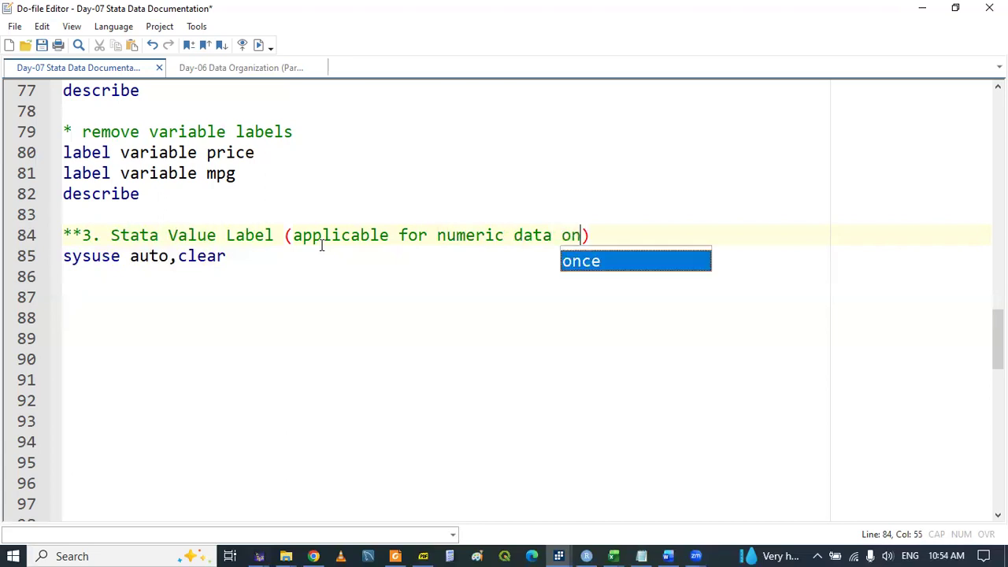
pyautogui.write('y')
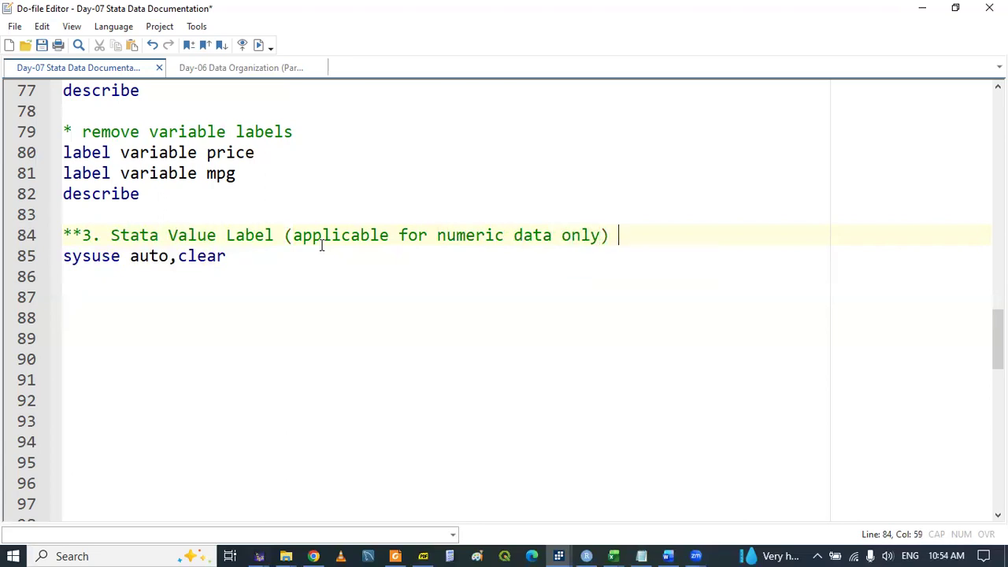
# Add (BLUE) at the end of the heading on line 84 and save the do-file.
pyautogui.write(') BLUE')
pyautogui.doubleClick(636, 241)
pyautogui.write('(')
pyautogui.click(636, 237)
pyautogui.hotkey('ctrl', 's')
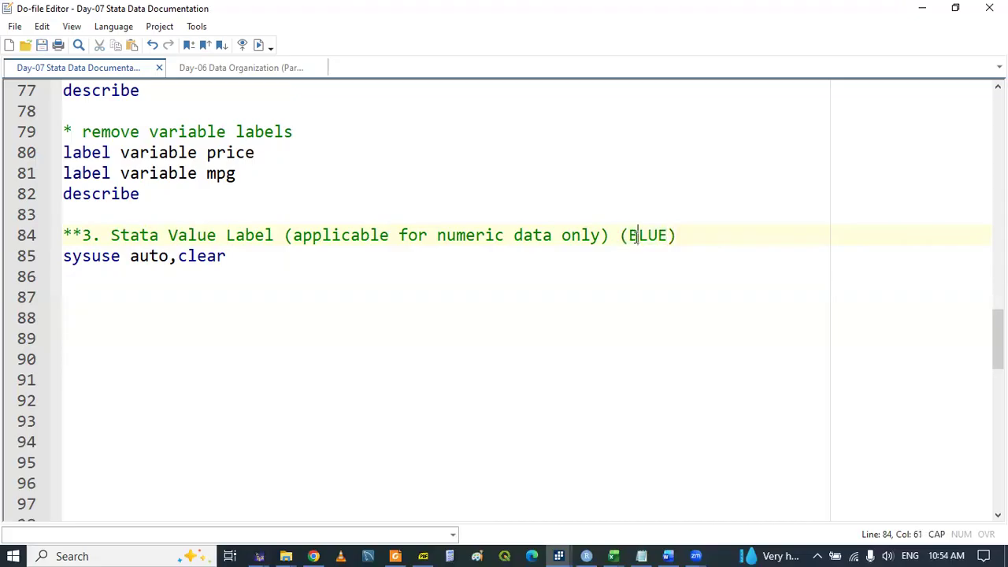
# Open the auto data in the Data Editor and examine the foreign column in row 2 with its stored value.
pyautogui.click(559, 553)
pyautogui.click(423, 513)
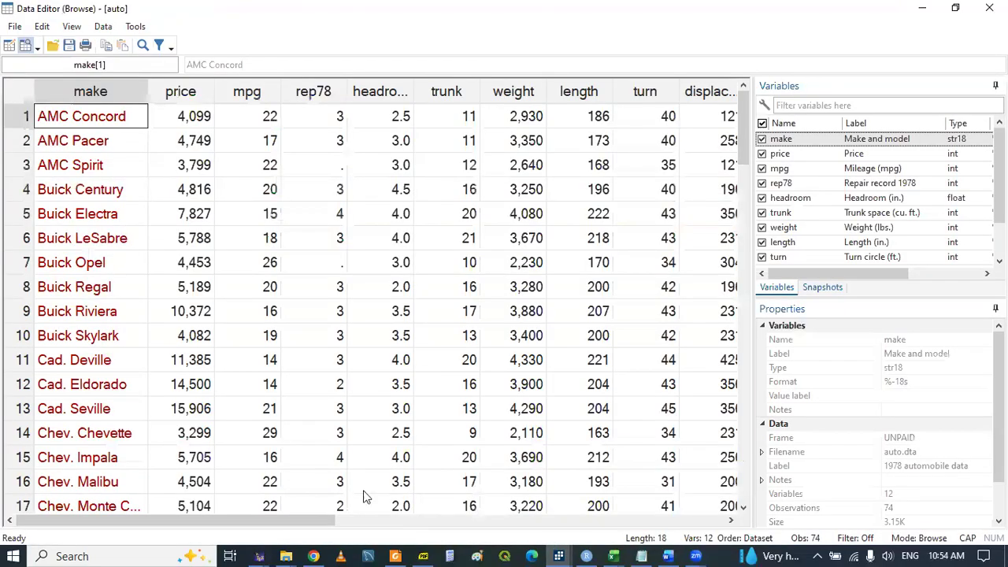
pyautogui.moveTo(238, 523); pyautogui.dragTo(454, 536)
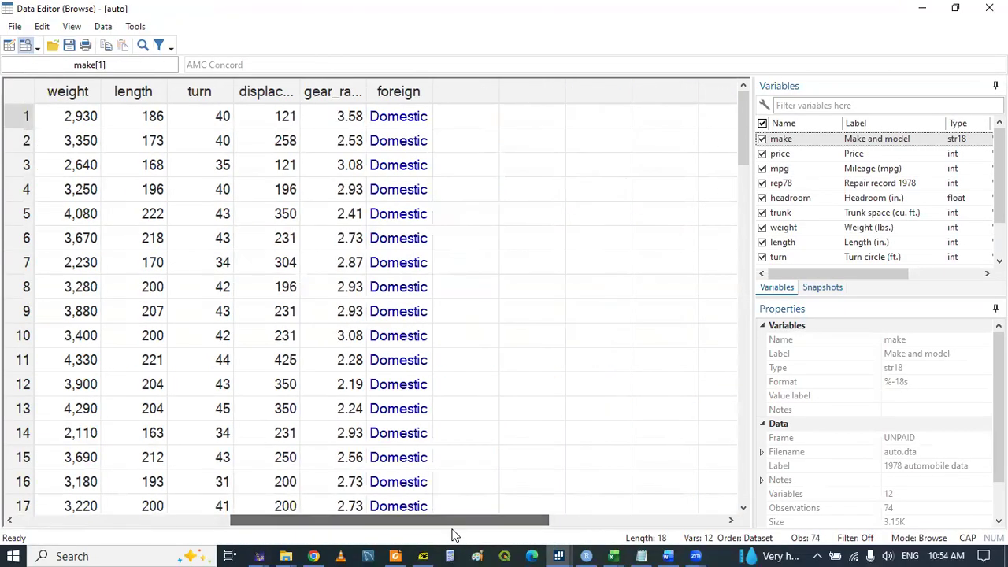
pyautogui.click(398, 141)
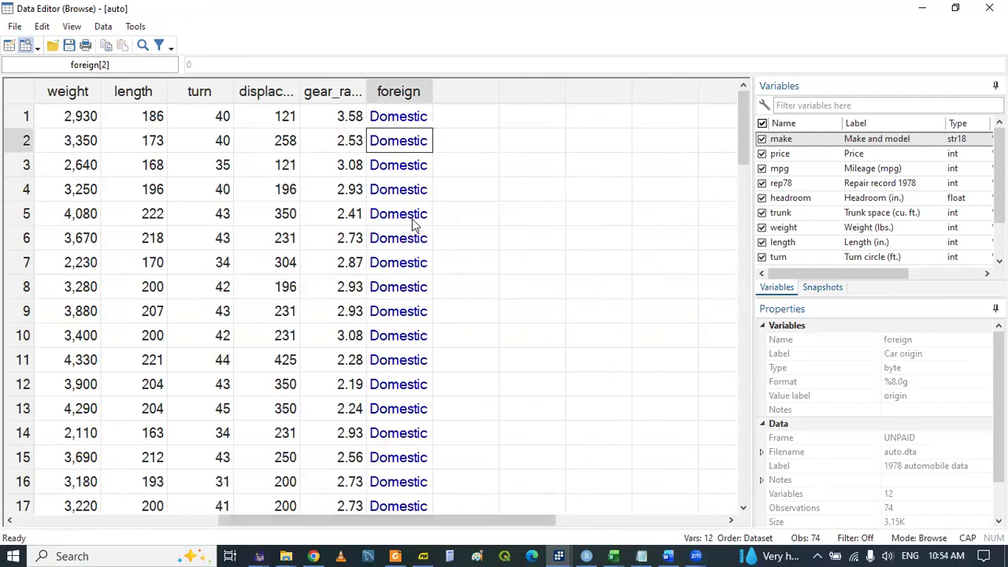
# Examine the first-row values and properties of price, weight and length to check whether they use value labels.
pyautogui.moveTo(268, 526); pyautogui.dragTo(78, 526)
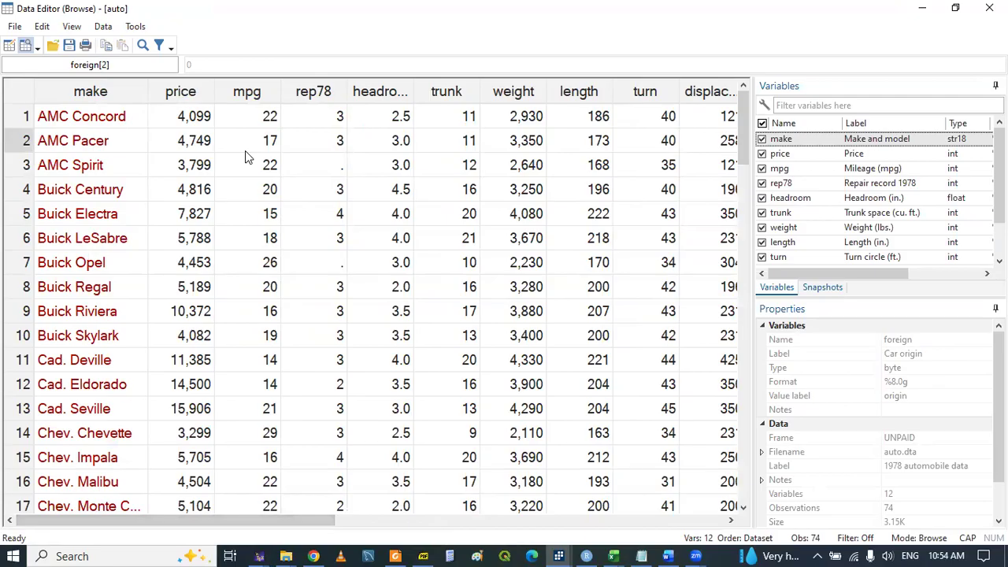
pyautogui.click(194, 124)
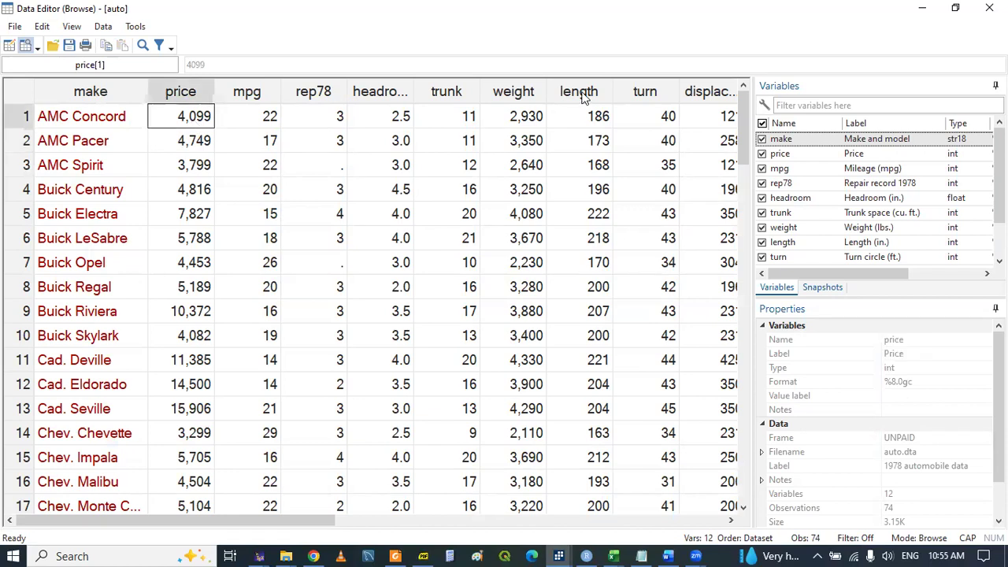
pyautogui.click(526, 115)
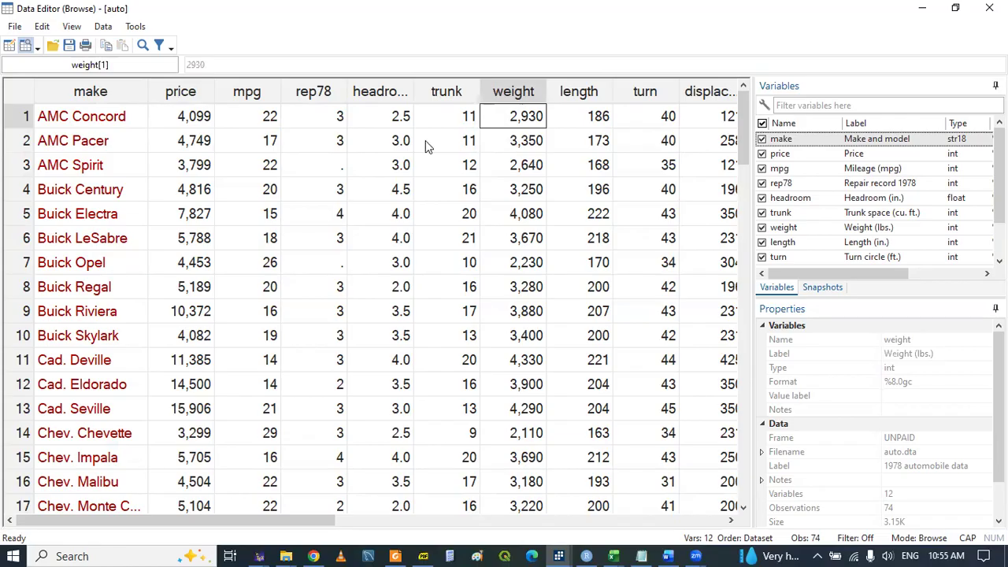
pyautogui.click(197, 119)
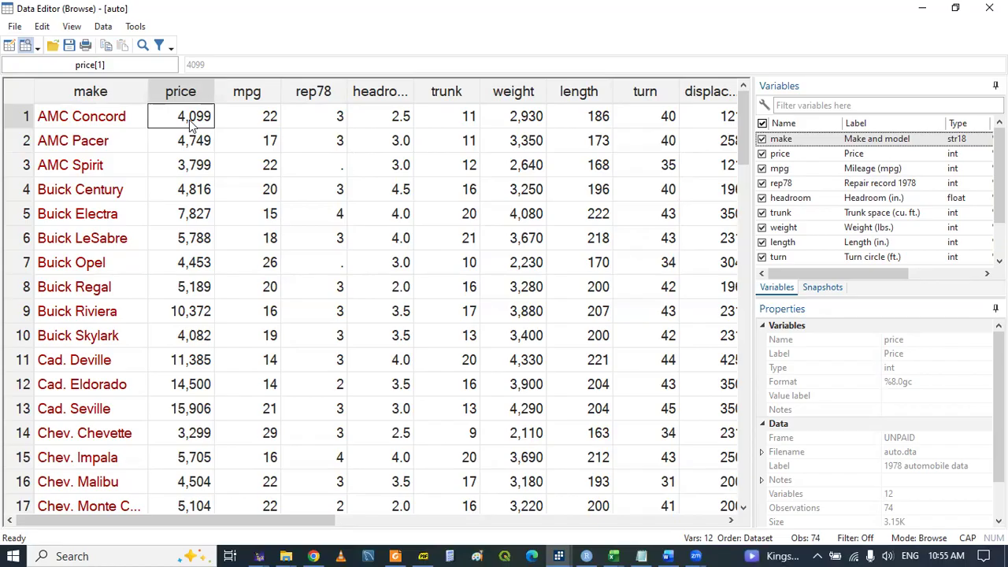
pyautogui.click(526, 118)
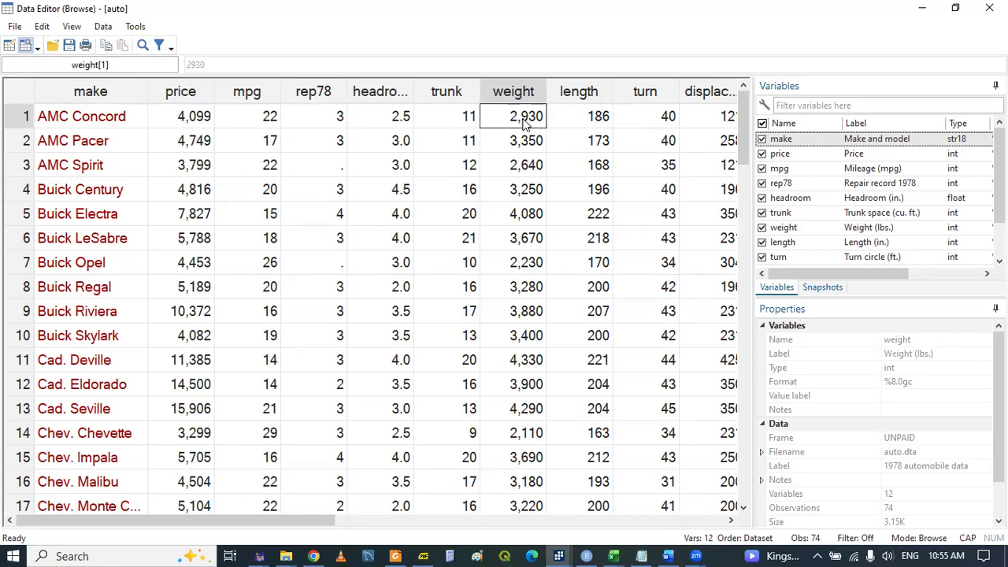
pyautogui.click(603, 124)
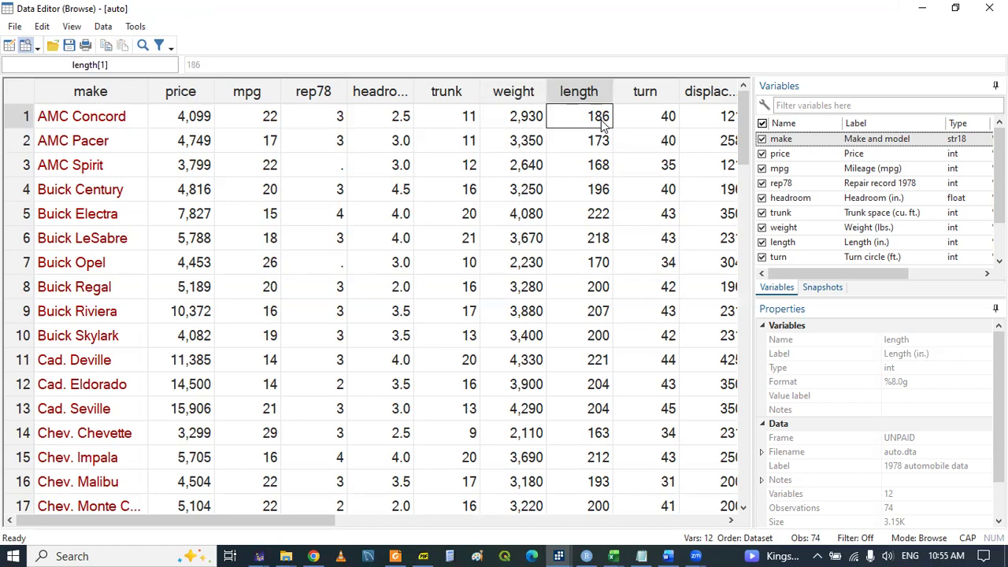
# Examine the rep78 codes in rows 1, 2, 4 and 5 of the auto data.
pyautogui.click(324, 118)
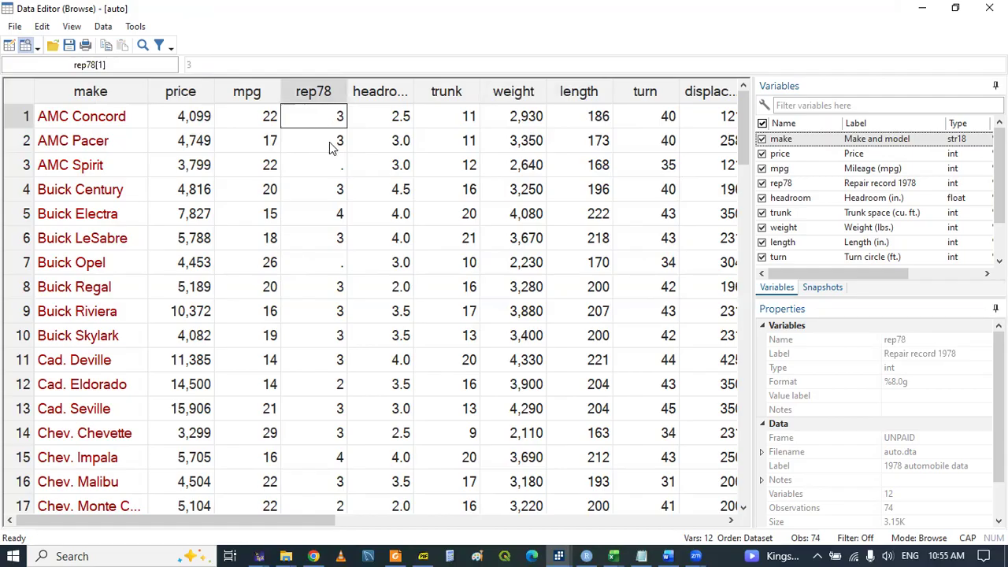
pyautogui.click(332, 143)
pyautogui.click(332, 198)
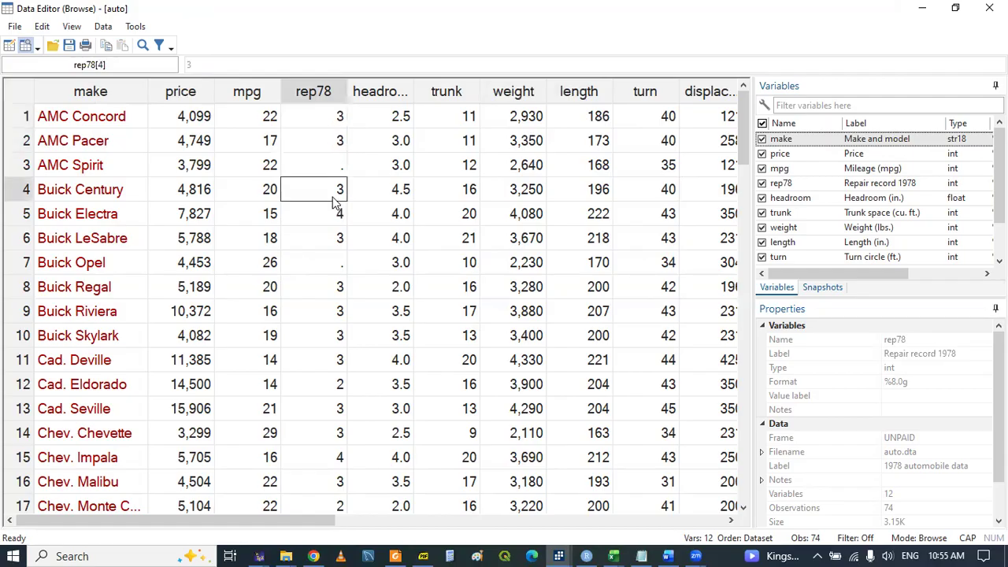
pyautogui.click(331, 214)
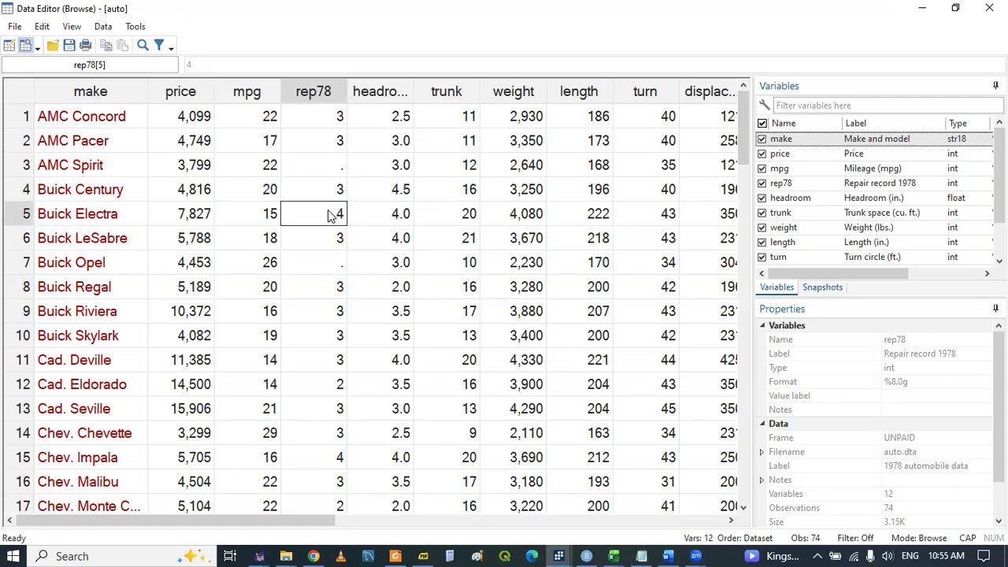
# Compare the displayed labels with the stored codes of the foreign variable in rows 1, 6 and 2.
pyautogui.moveTo(304, 520); pyautogui.dragTo(562, 519)
pyautogui.click(331, 123)
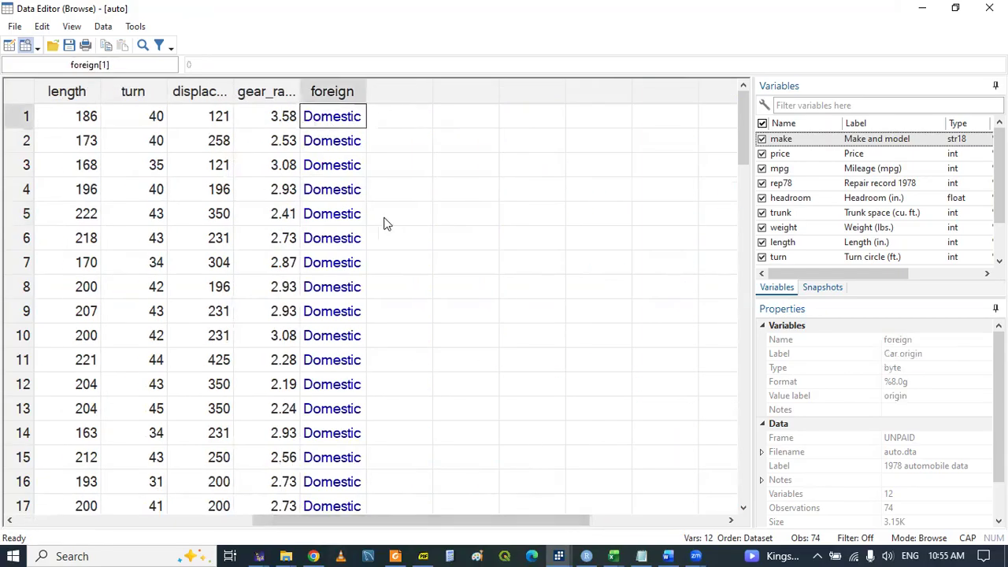
pyautogui.click(356, 247)
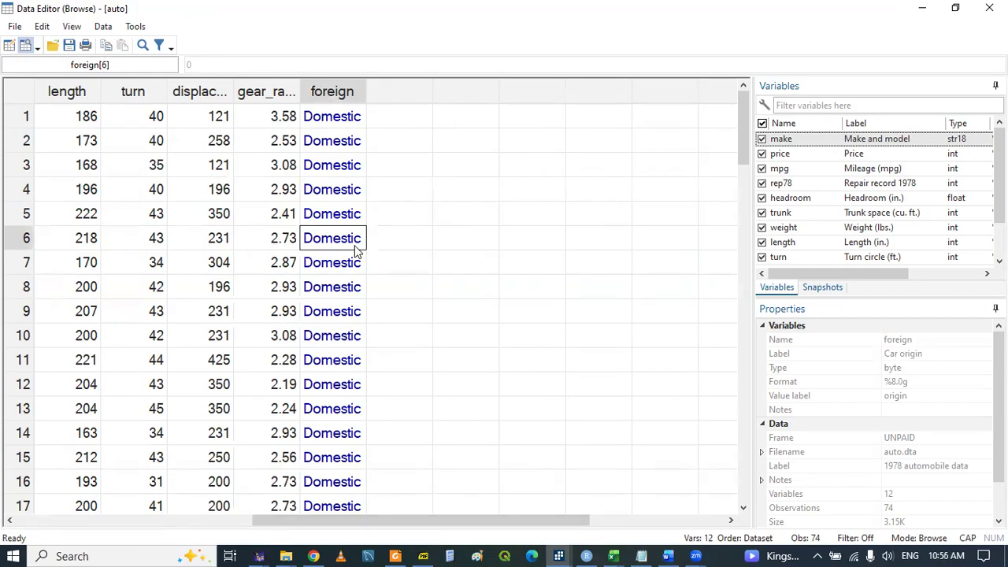
pyautogui.click(331, 133)
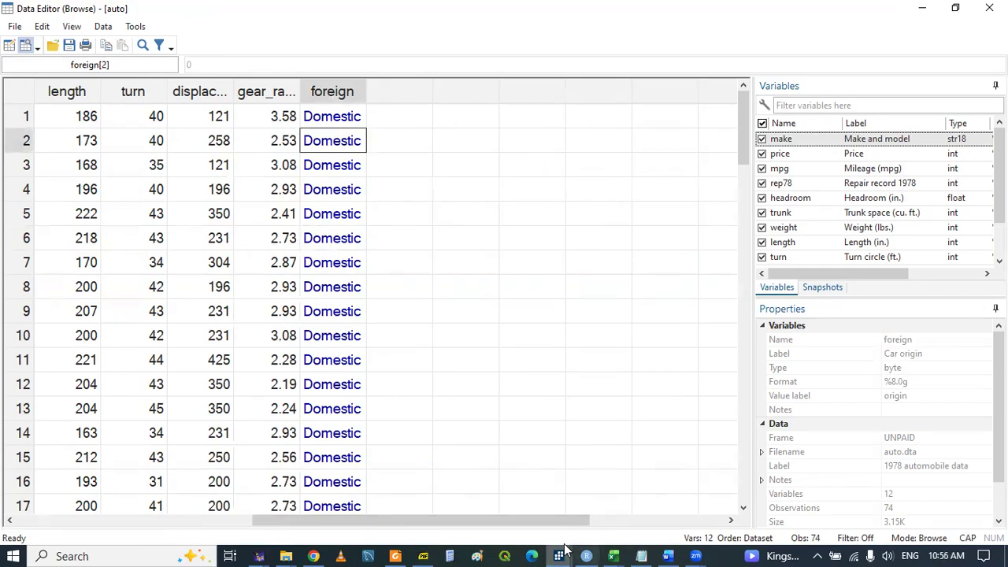
# Change the dataset on line 85 of the do-file to auto2 and run sysuse auto2,clear.
pyautogui.moveTo(561, 551)
pyautogui.click(621, 513)
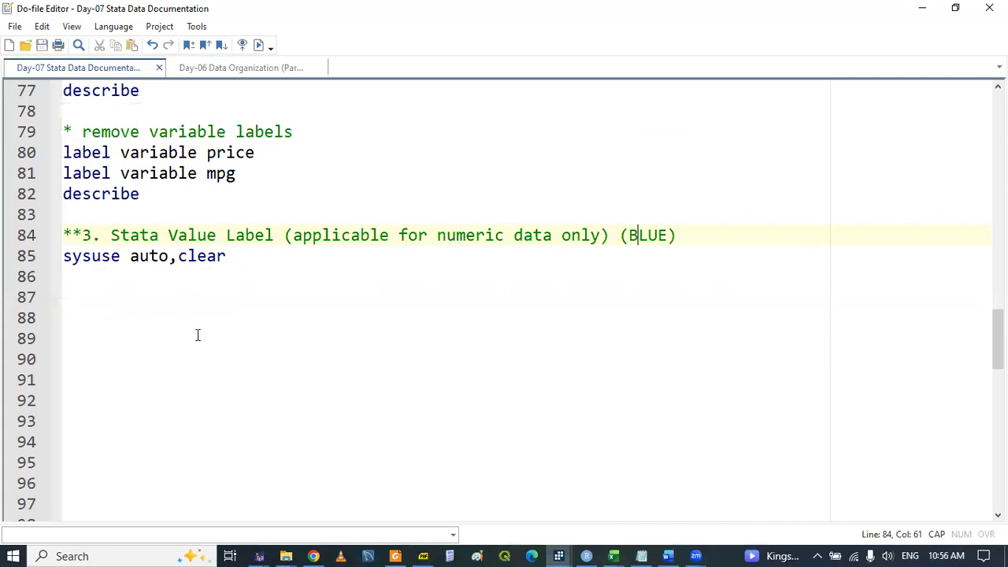
pyautogui.click(90, 293)
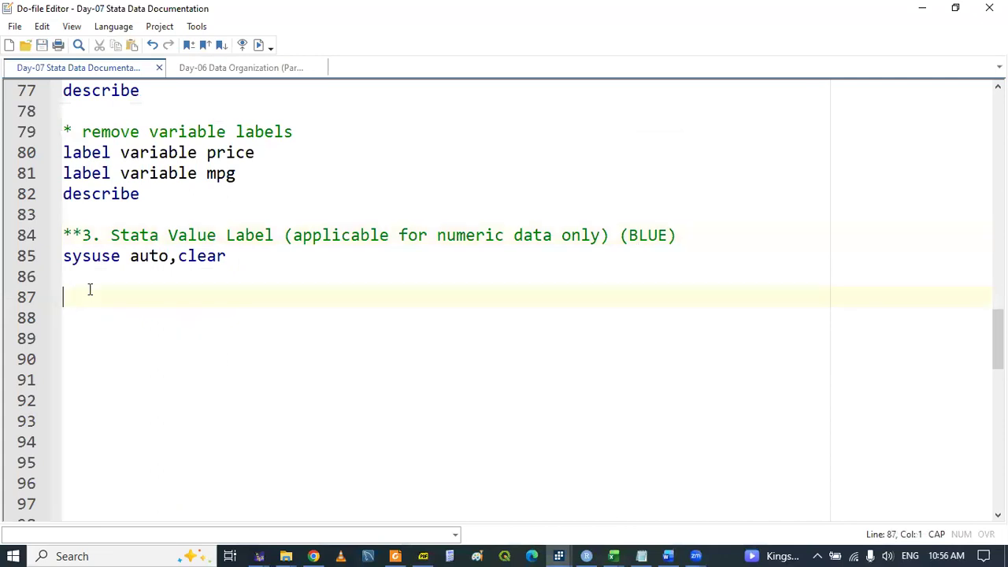
pyautogui.click(169, 256)
pyautogui.write('2')
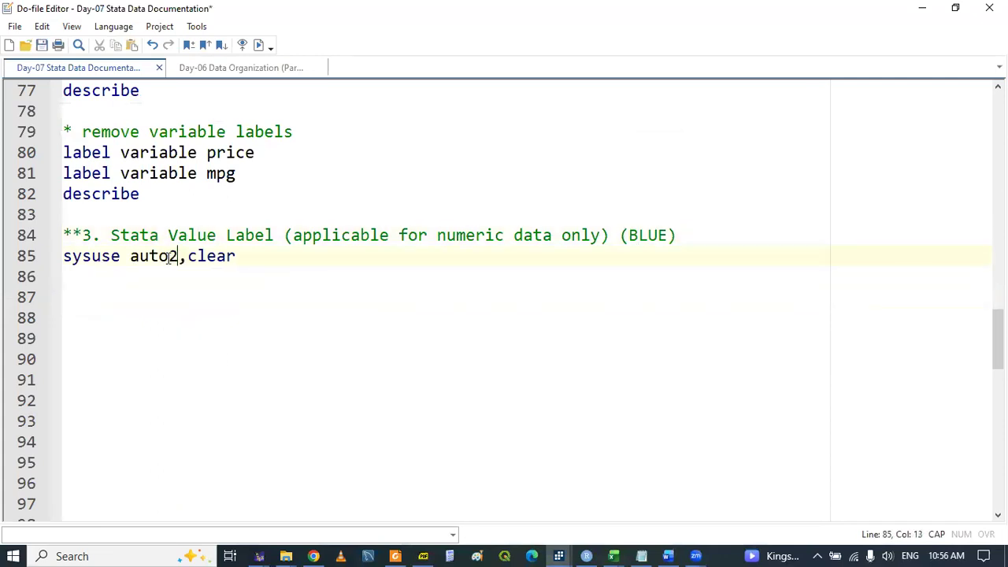
pyautogui.doubleClick(152, 258)
pyautogui.tripleClick(152, 264)
# View the auto2 data in the Data Editor and compare rep78's labels with the stored codes in rows 1, 2 and 12.
pyautogui.click(558, 555)
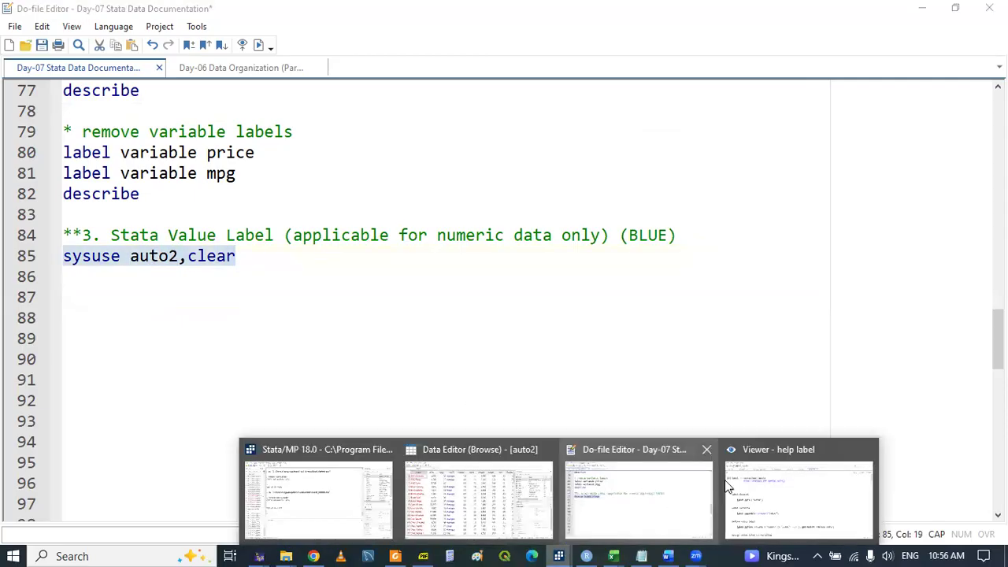
pyautogui.click(478, 496)
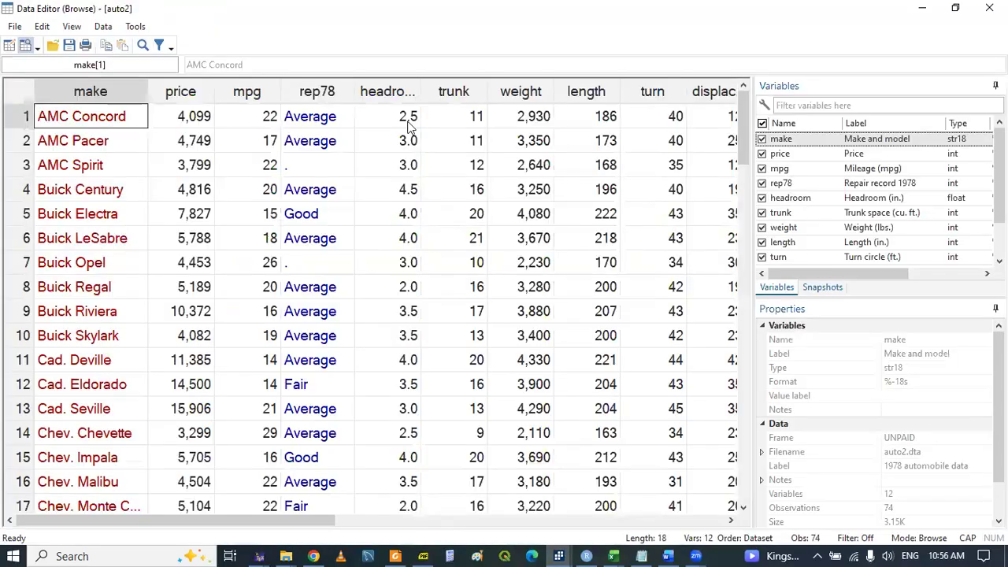
pyautogui.click(307, 120)
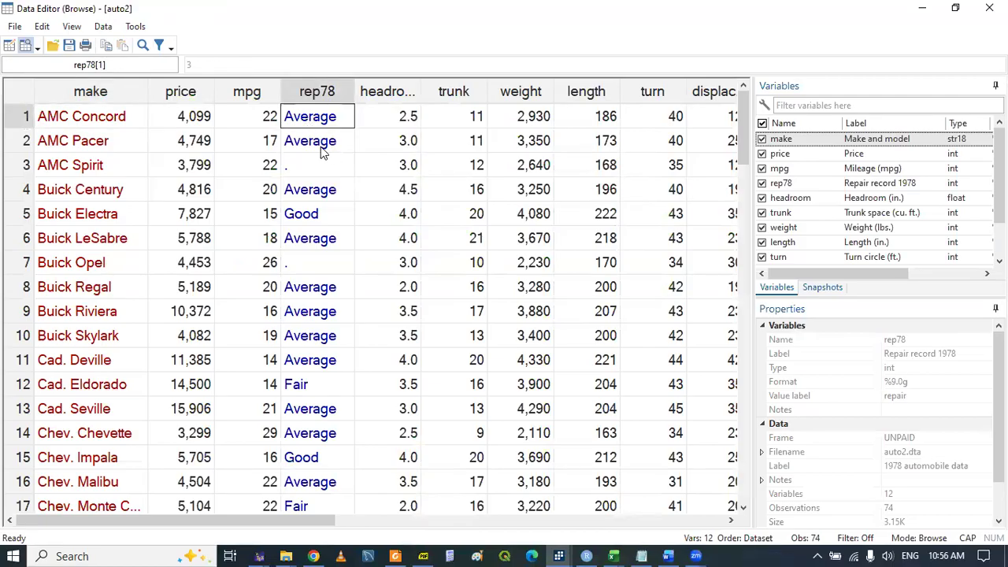
pyautogui.click(320, 150)
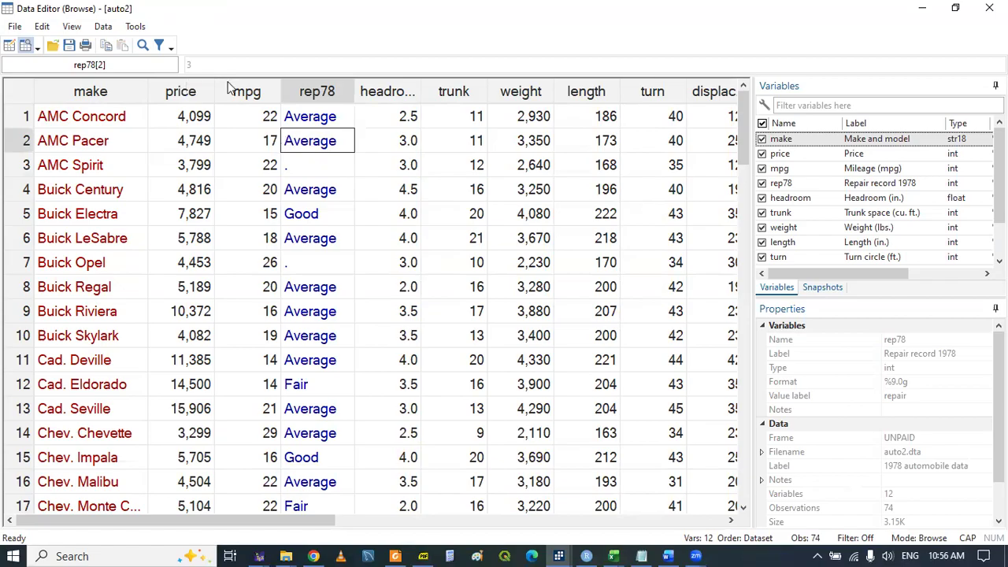
pyautogui.click(295, 389)
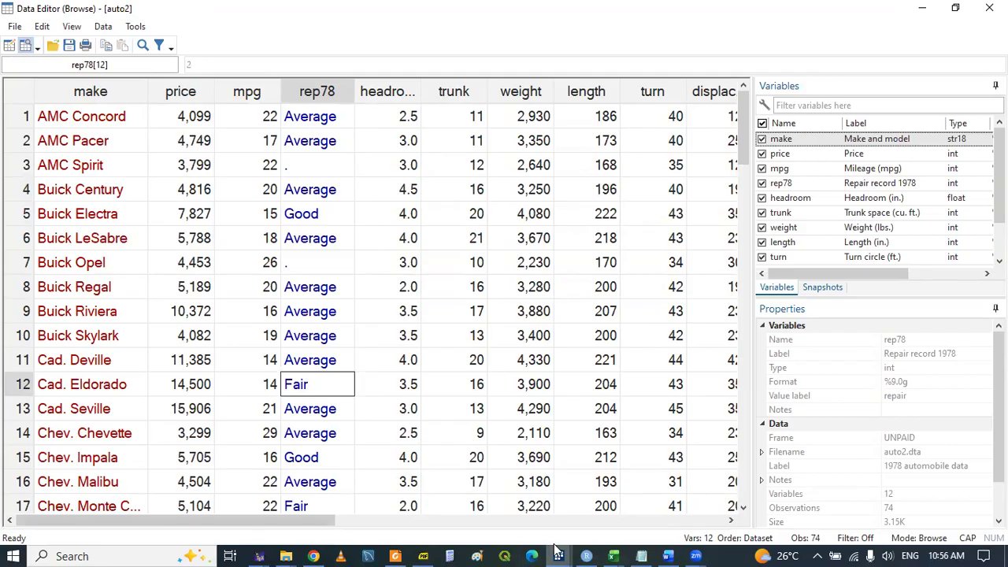
# Add a describe command on line 87 of the do-file and run it on the auto2 data.
pyautogui.moveTo(557, 551)
pyautogui.click(642, 510)
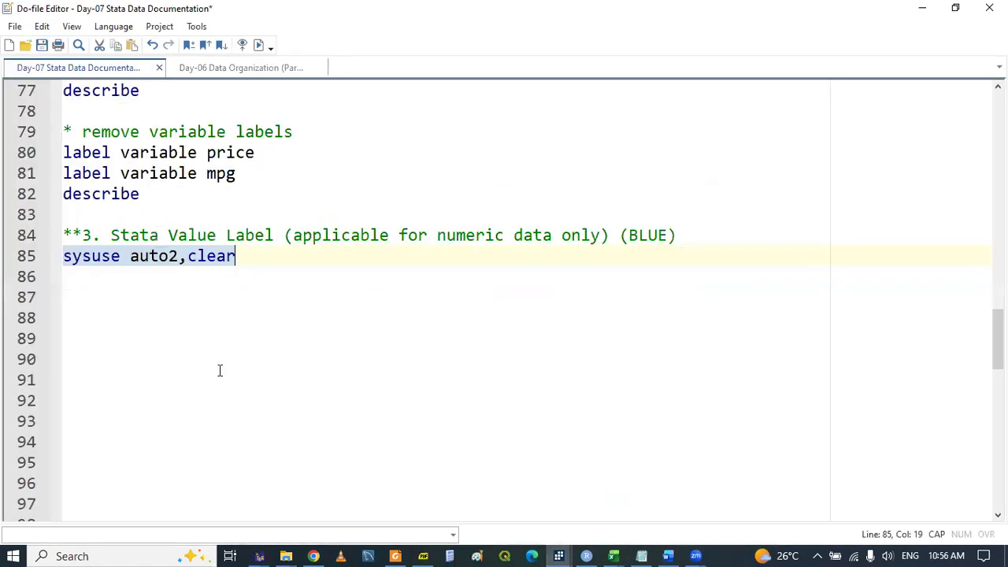
pyautogui.click(111, 277)
pyautogui.press('Return')
pyautogui.write('DES')
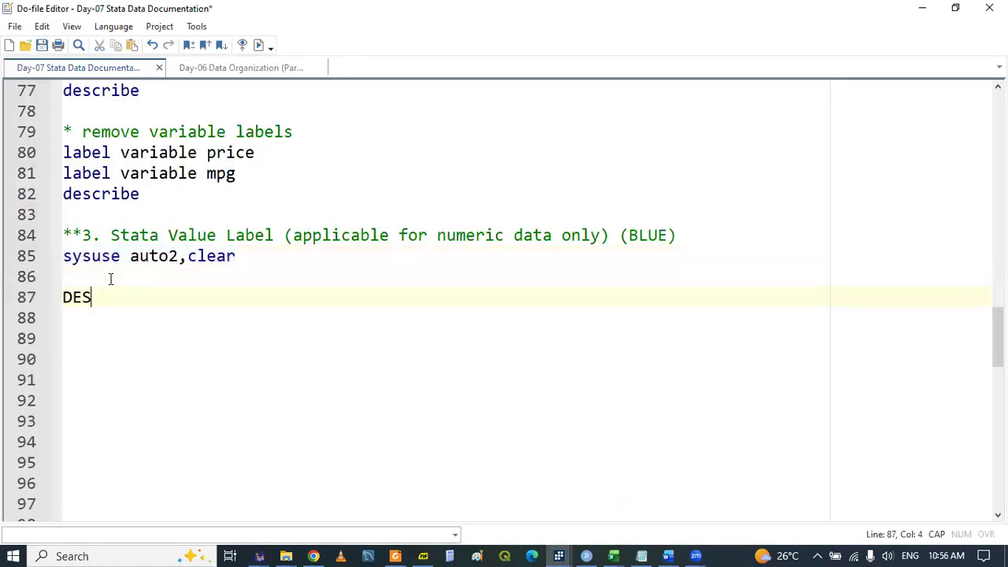
pyautogui.press('BackSpace')
pyautogui.press('BackSpace')
pyautogui.press('BackSpace')
pyautogui.write('des')
pyautogui.press('Down')
pyautogui.press('Up')
pyautogui.press('Return')
pyautogui.doubleClick(99, 296)
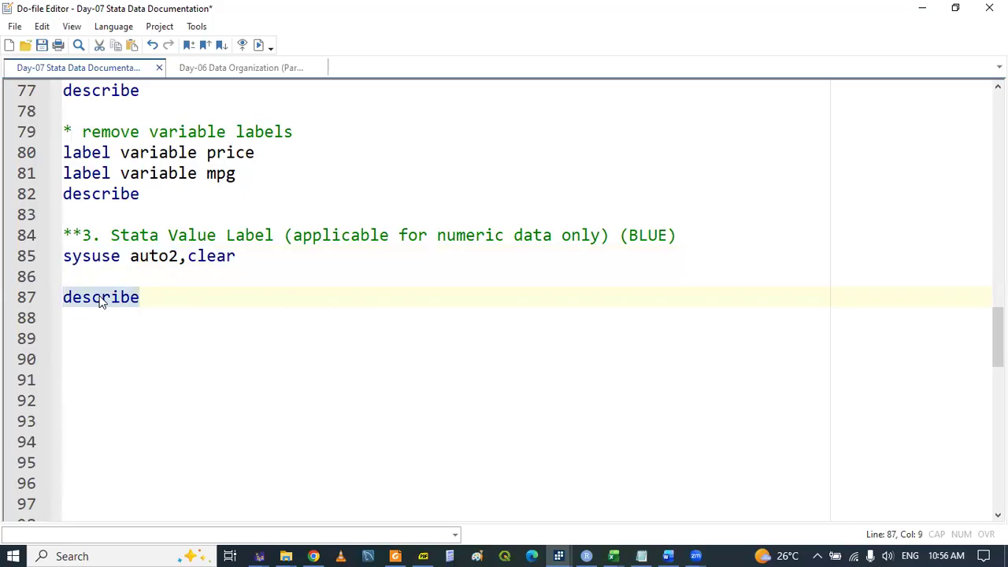
pyautogui.click(251, 308)
# View the auto2 data in the Data Editor across to the foreign column.
pyautogui.click(559, 555)
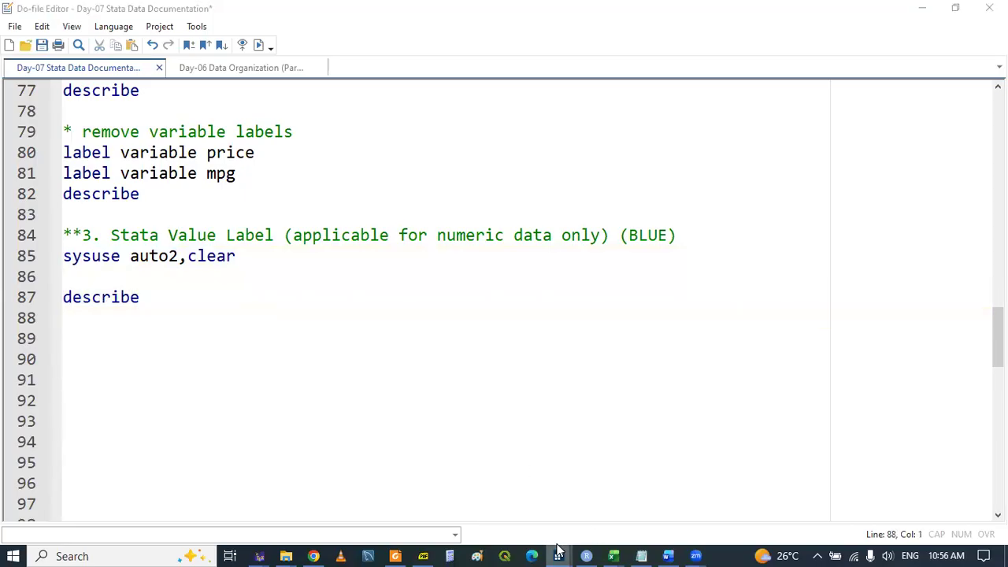
pyautogui.click(513, 484)
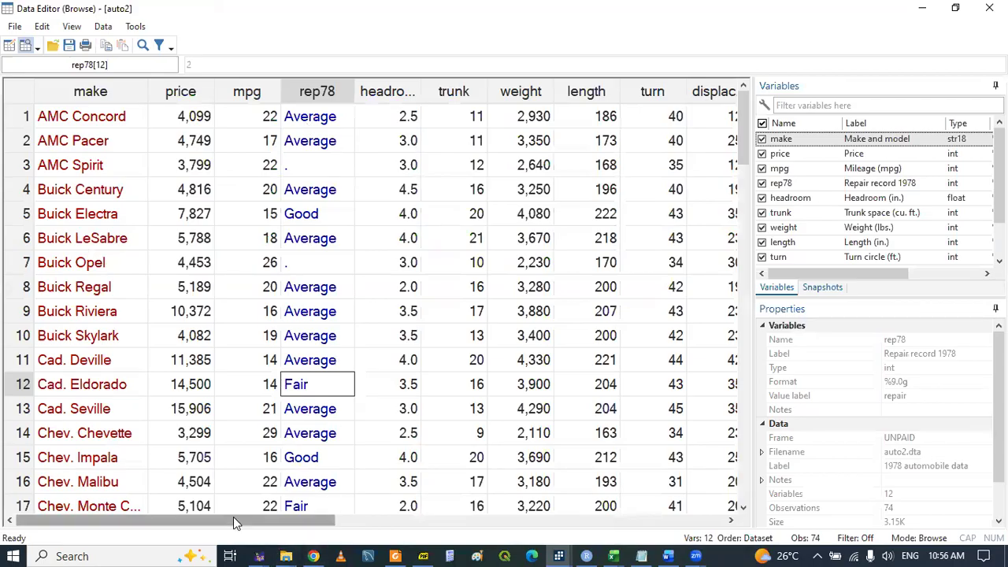
pyautogui.moveTo(249, 514); pyautogui.dragTo(319, 515)
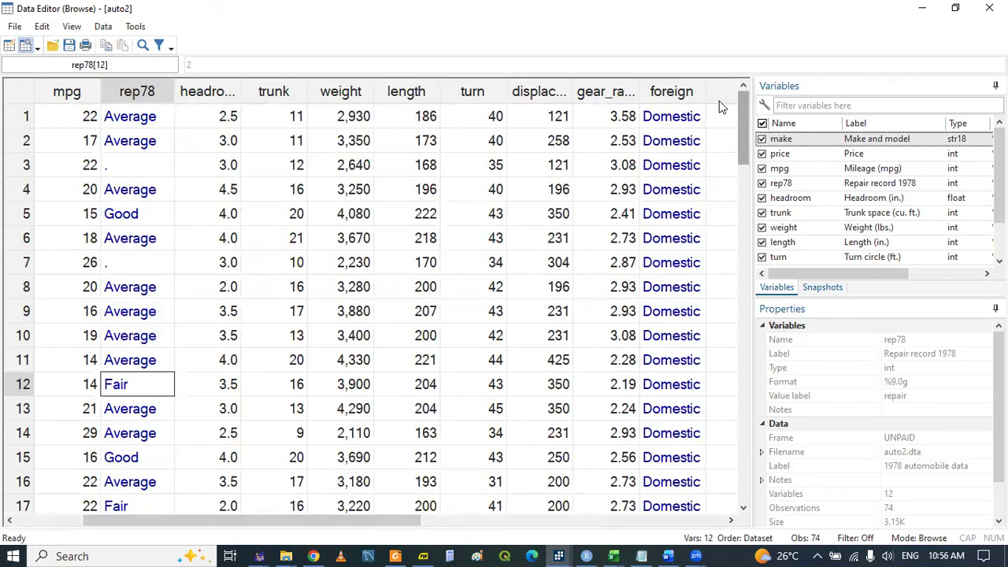
# Examine the value label names of rep78 and foreign in the describe output, and bring up the PDF slide introducing Stata value labels.
pyautogui.click(556, 554)
pyautogui.click(319, 496)
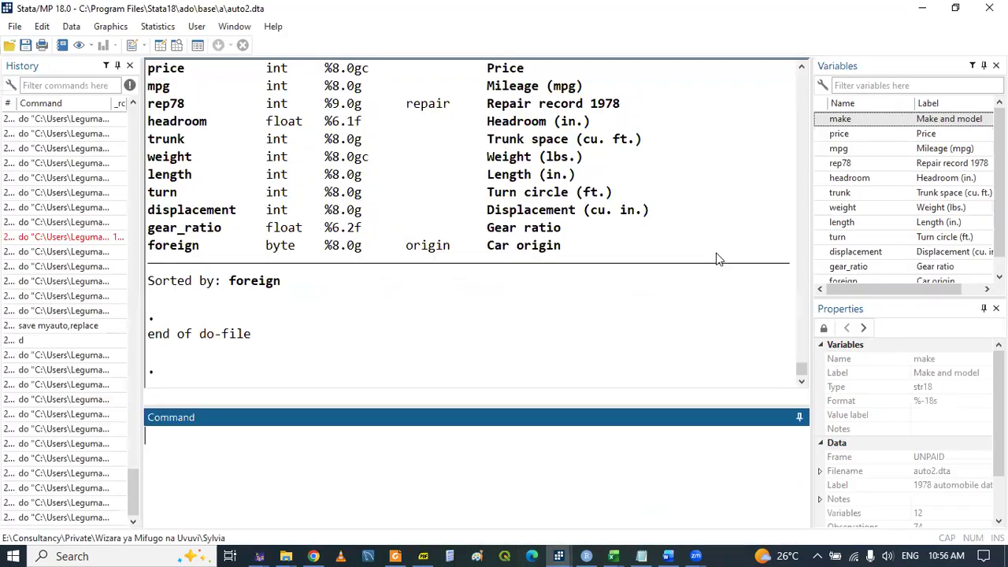
pyautogui.click(801, 67)
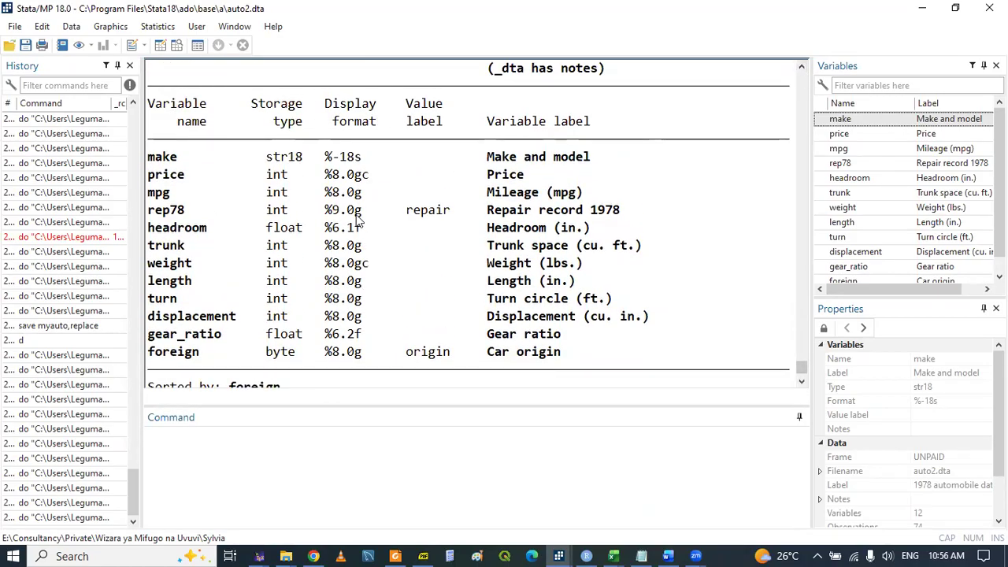
pyautogui.moveTo(407, 211); pyautogui.dragTo(446, 212)
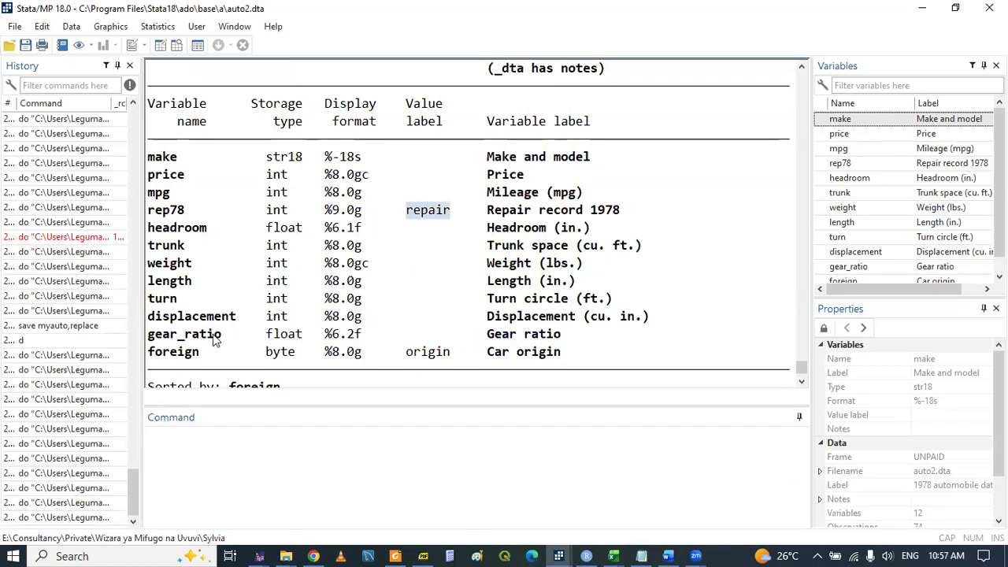
pyautogui.moveTo(149, 356); pyautogui.dragTo(197, 355)
pyautogui.moveTo(408, 358); pyautogui.dragTo(453, 360)
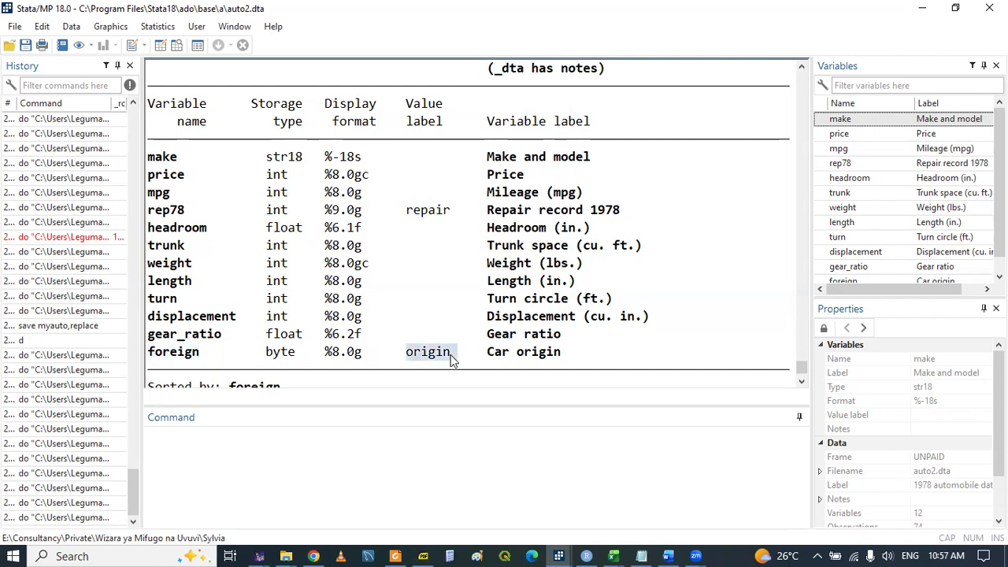
pyautogui.click(441, 361)
pyautogui.click(423, 554)
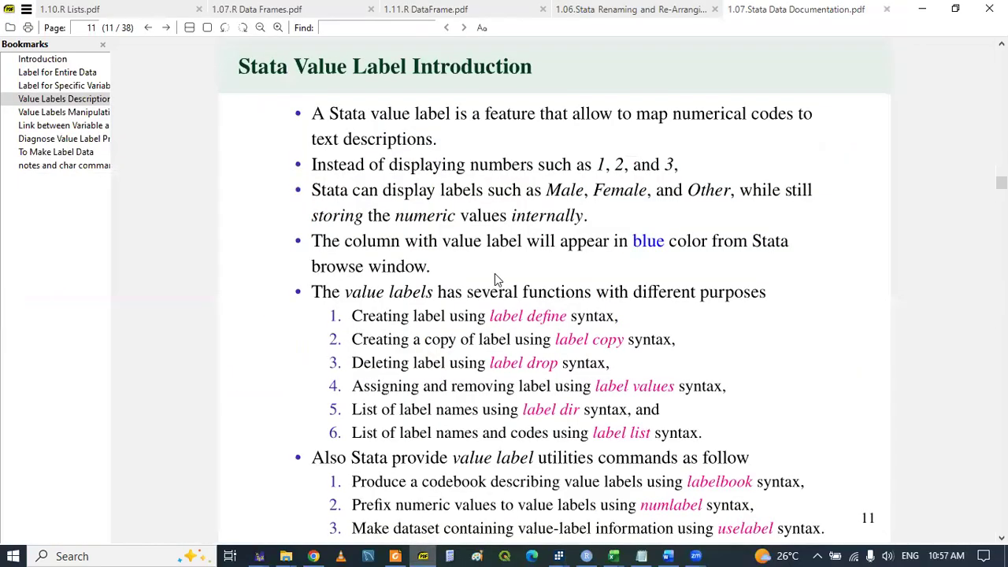
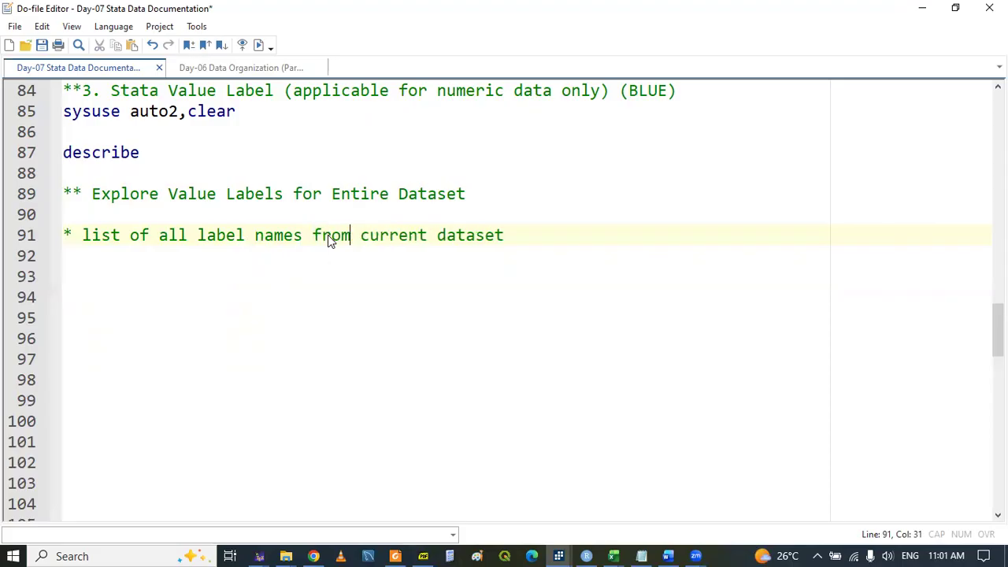
# Insert sysuse nlsw88,clear on line 91 of the do-file, above the label names comment, and run it.
pyautogui.press('Down')
pyautogui.press('Up')
pyautogui.press('Up')
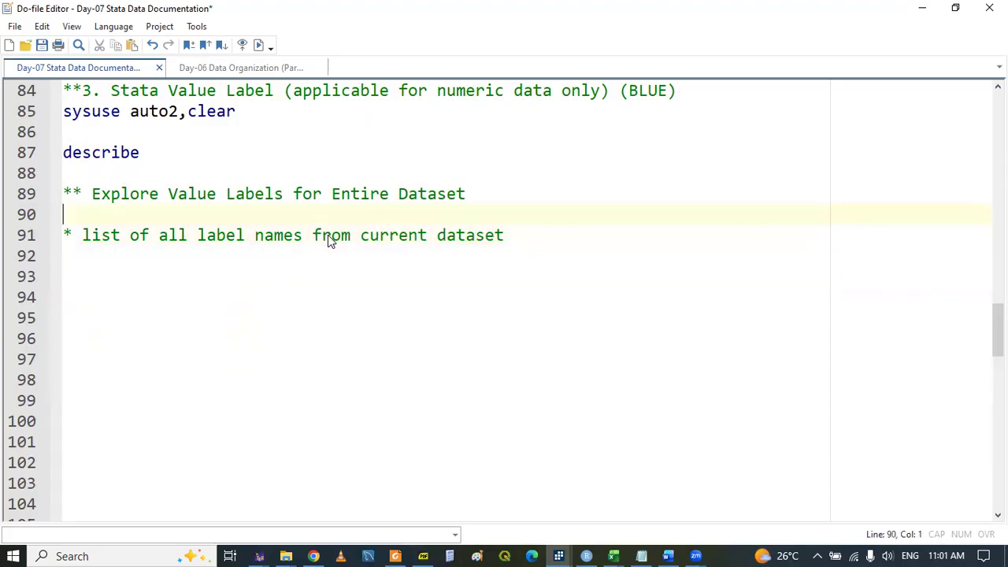
pyautogui.press('Return')
pyautogui.write('sys')
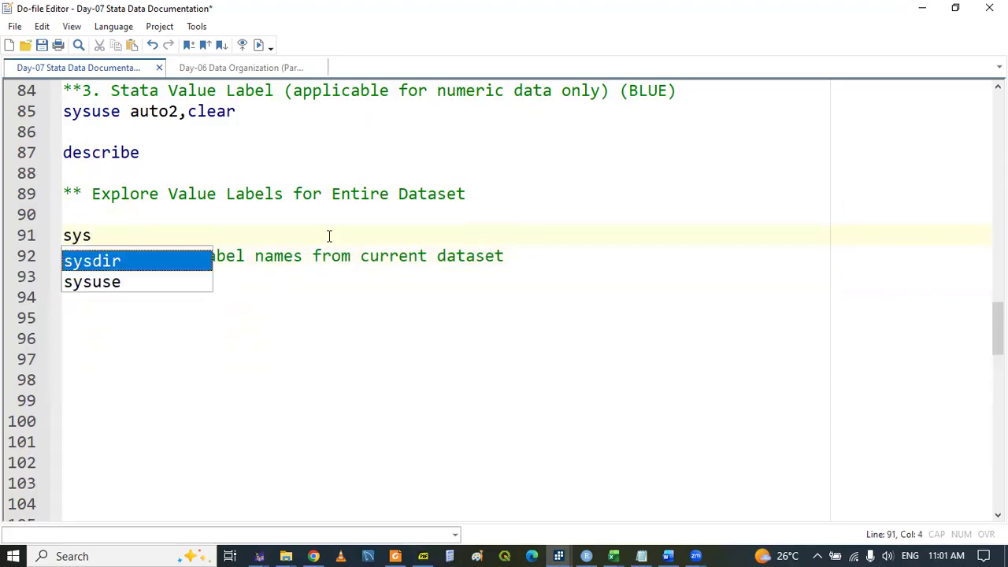
pyautogui.press('Down')
pyautogui.press('Return')
pyautogui.write('nl')
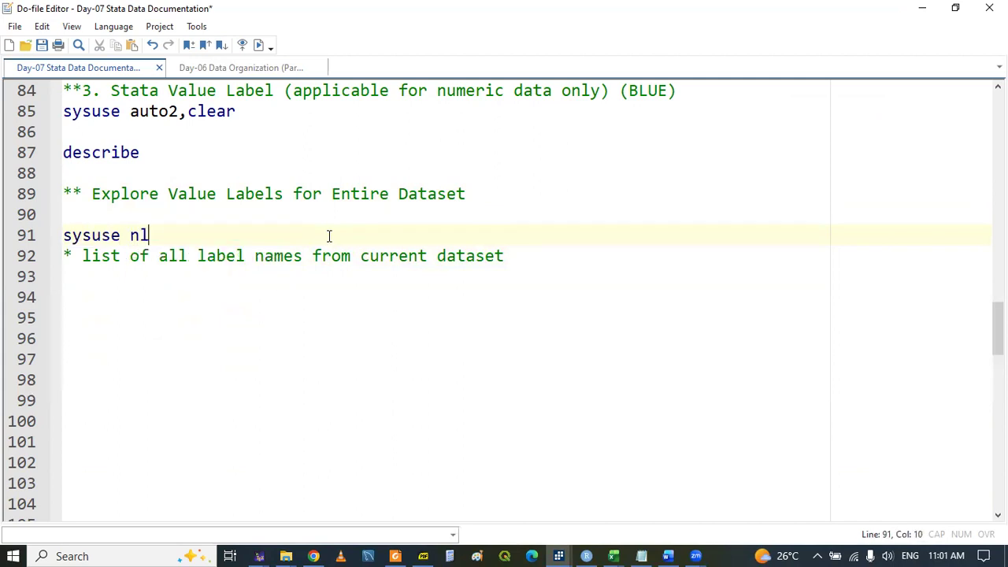
pyautogui.write('w')
pyautogui.press('BackSpace')
pyautogui.write('sw88,clear')
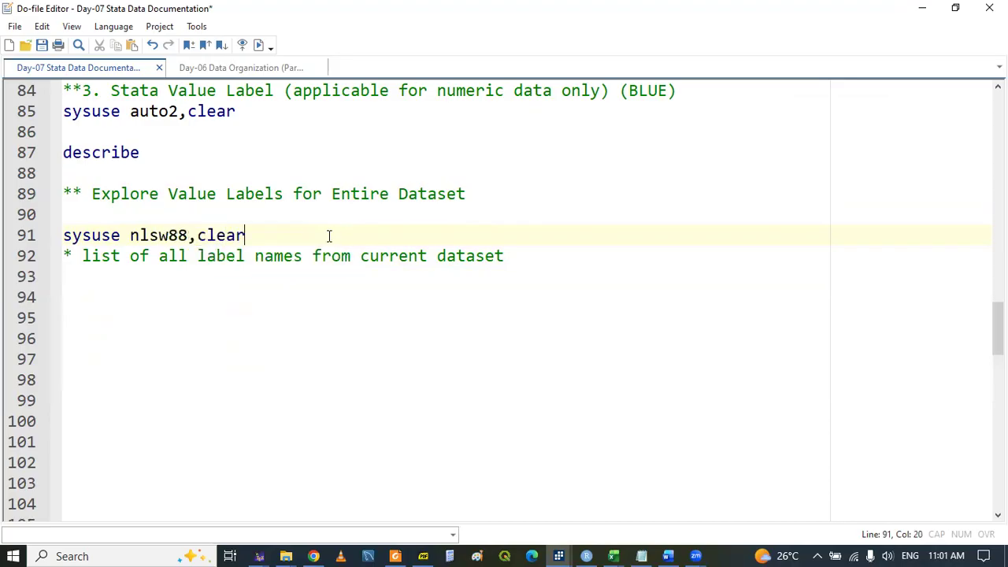
pyautogui.doubleClick(101, 233)
pyautogui.hotkey('shift', 'End')
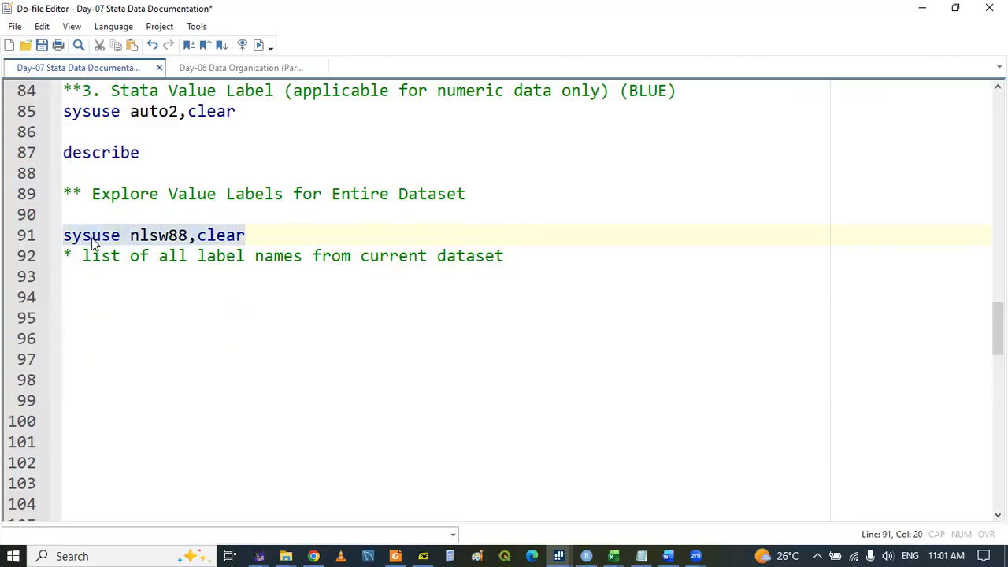
pyautogui.click(329, 265)
# Look through all nlsw88 columns in the Data Editor along row 5 and return to idcode.
pyautogui.click(558, 556)
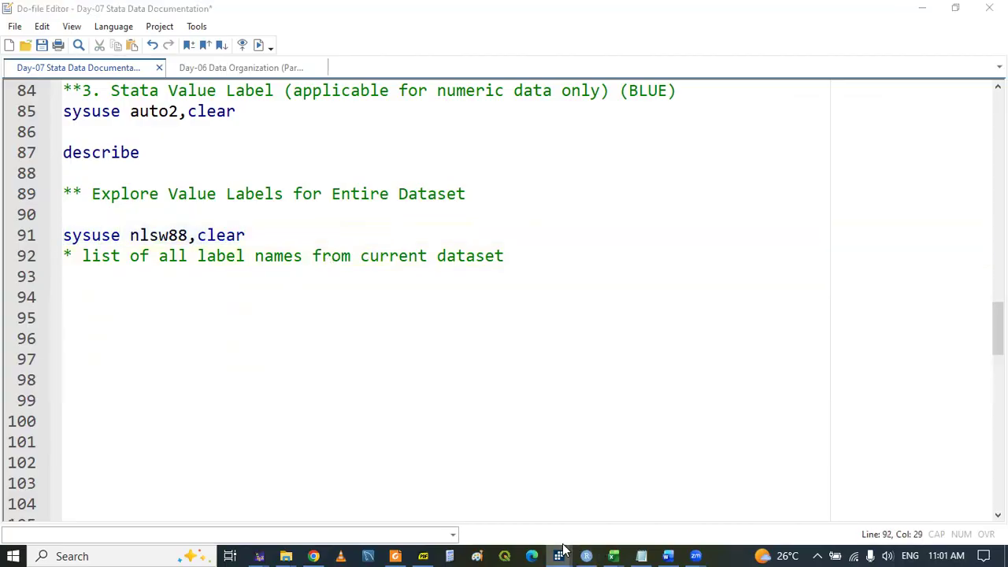
pyautogui.click(445, 499)
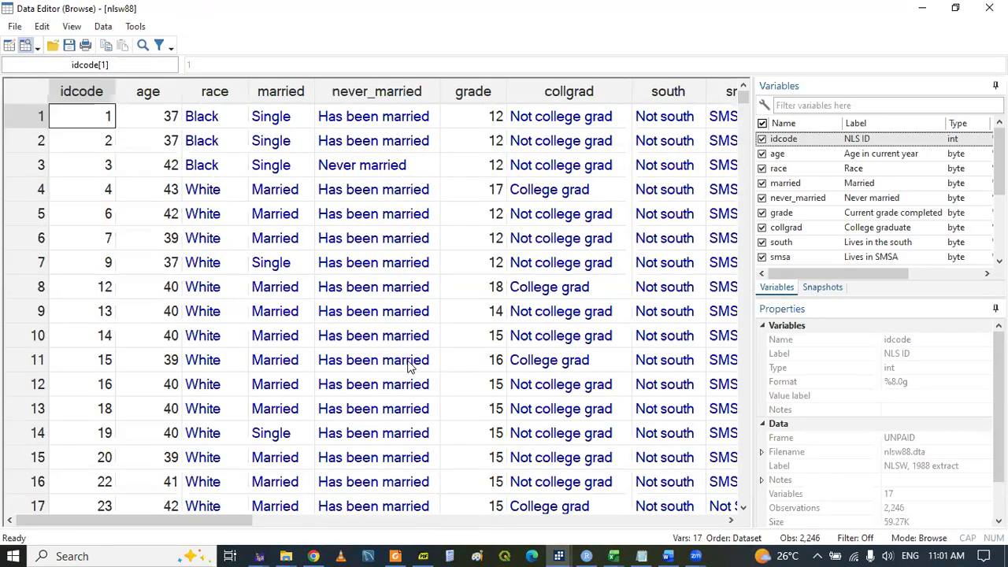
pyautogui.click(301, 214)
pyautogui.press('Right')
pyautogui.press('Right')
pyautogui.press('Right')
pyautogui.press('Right')
pyautogui.press('Right')
pyautogui.press('Right')
pyautogui.press('Right')
pyautogui.press('Right')
pyautogui.press('Right')
pyautogui.press('Right')
pyautogui.press('Right')
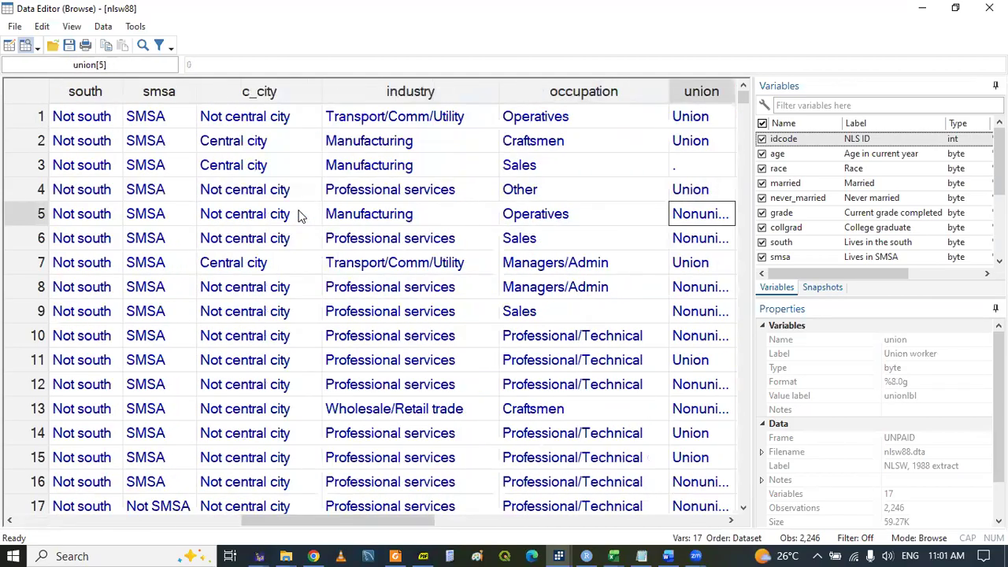
pyautogui.press('Right')
pyautogui.press('Left')
pyautogui.press('Left')
pyautogui.press('Left')
pyautogui.press('Left')
pyautogui.press('Left')
pyautogui.press('Left')
pyautogui.press('Left')
pyautogui.press('Left')
pyautogui.press('Left')
pyautogui.press('Left')
pyautogui.press('Left')
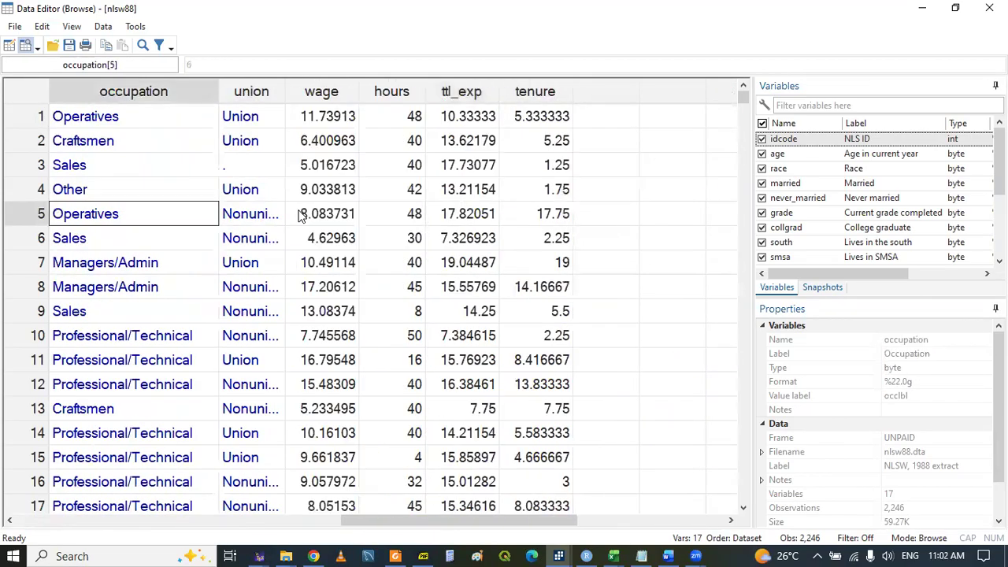
pyautogui.press('Left')
pyautogui.press('Left')
pyautogui.press('Left')
pyautogui.press('Left')
pyautogui.press('Left')
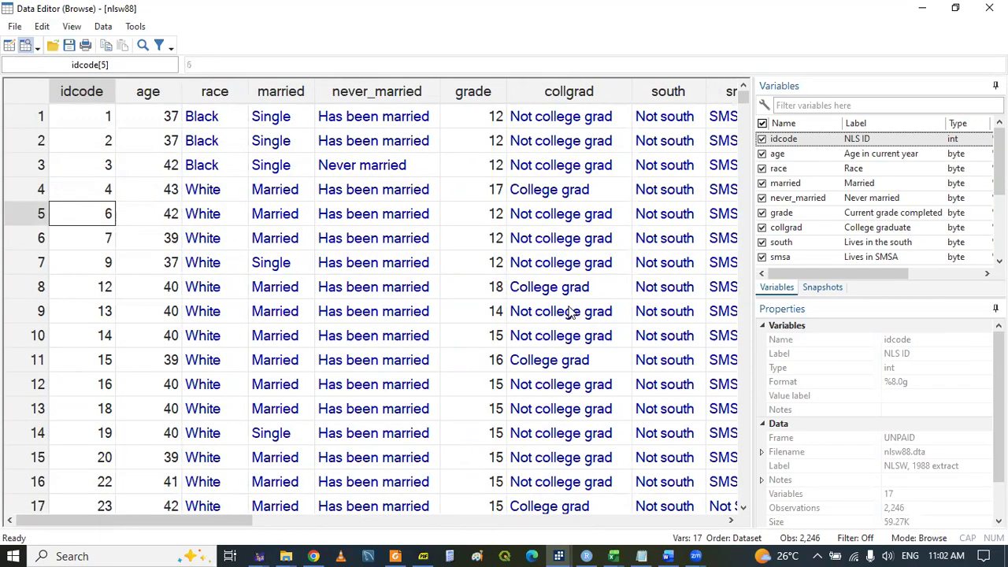
# Add describe on line 92 below the nlsw88 command, followed by a blank line, and run it.
pyautogui.moveTo(558, 556)
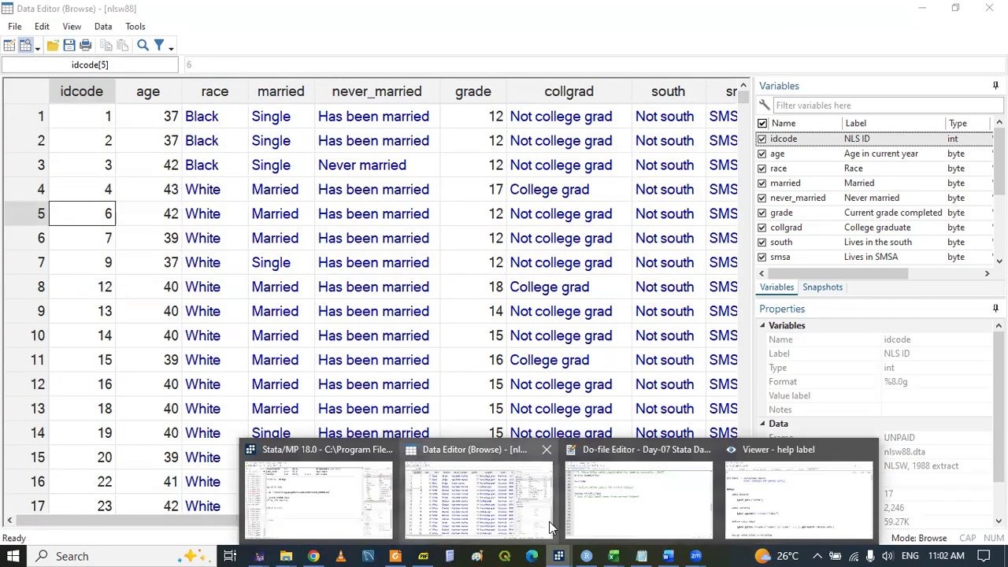
pyautogui.click(634, 493)
pyautogui.press('Return')
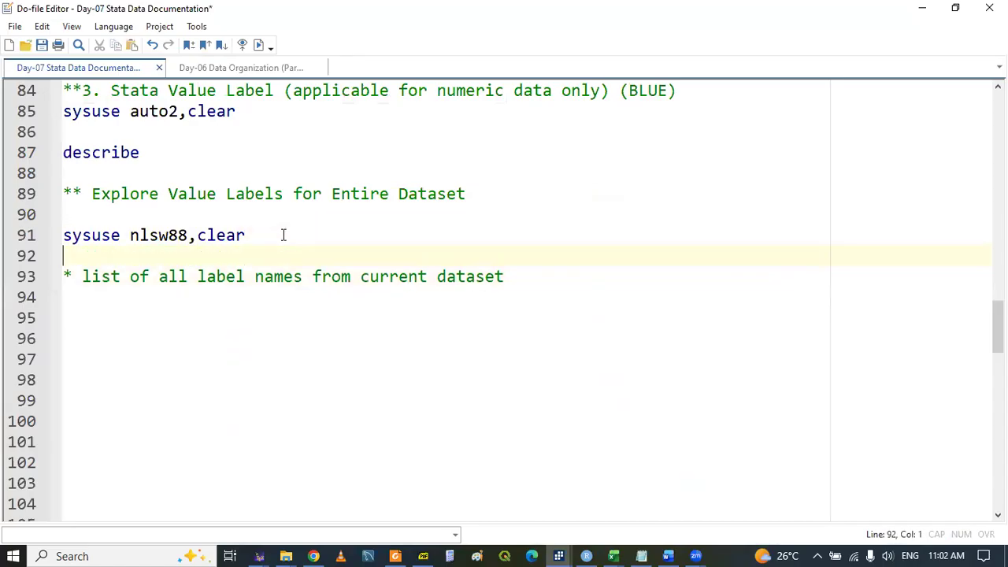
pyautogui.press('Return')
pyautogui.press('Up')
pyautogui.write('des')
pyautogui.press('Return')
pyautogui.doubleClick(108, 252)
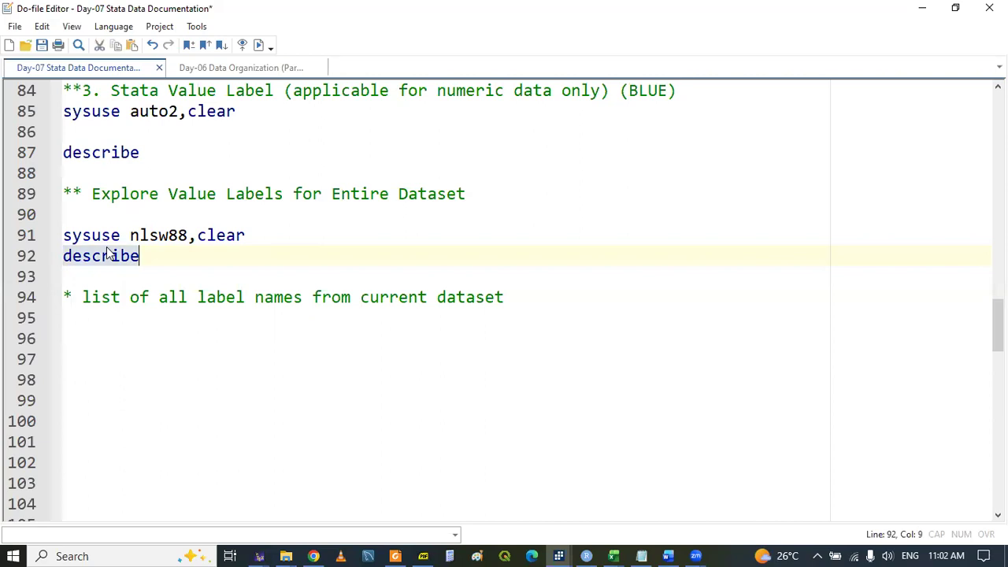
# Examine the value label names listed for the nlsw88 variables in the describe output, starting with the race variable.
pyautogui.click(558, 555)
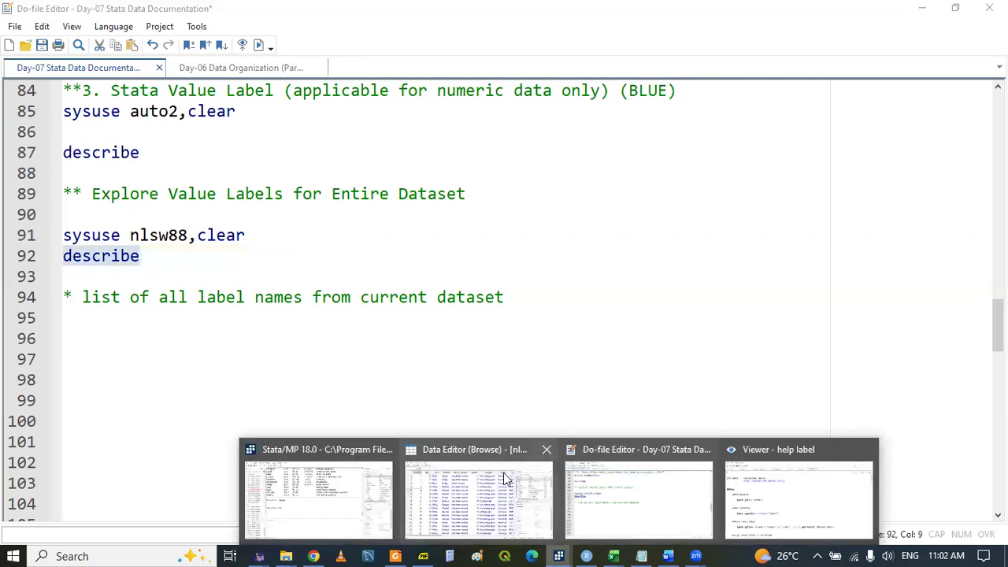
pyautogui.click(620, 478)
pyautogui.click(559, 552)
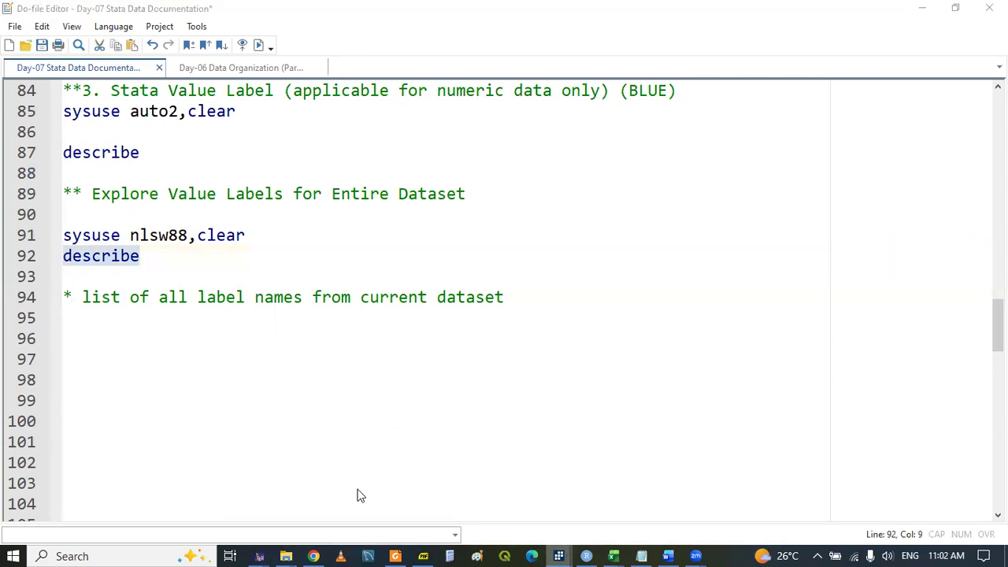
pyautogui.click(356, 490)
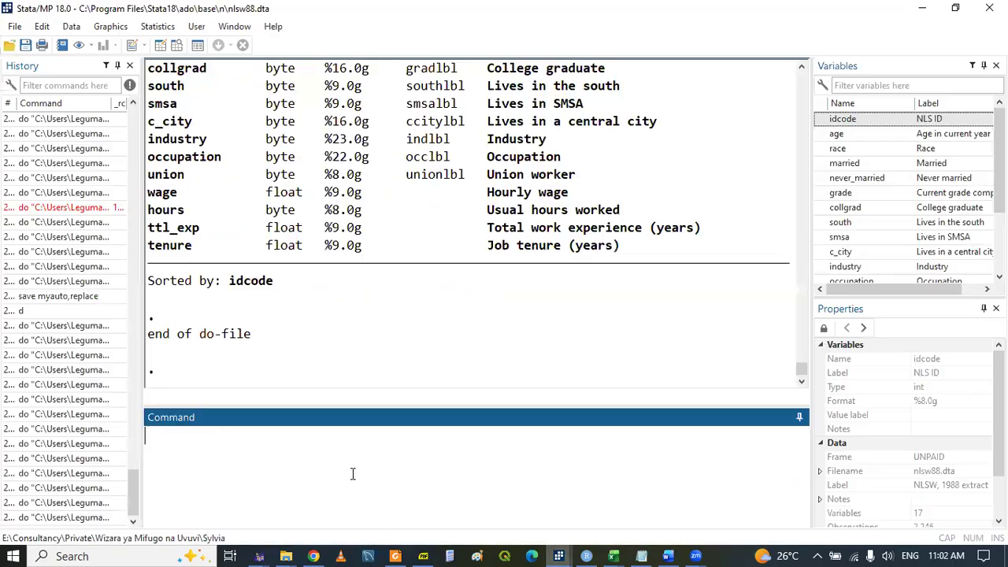
pyautogui.click(801, 67)
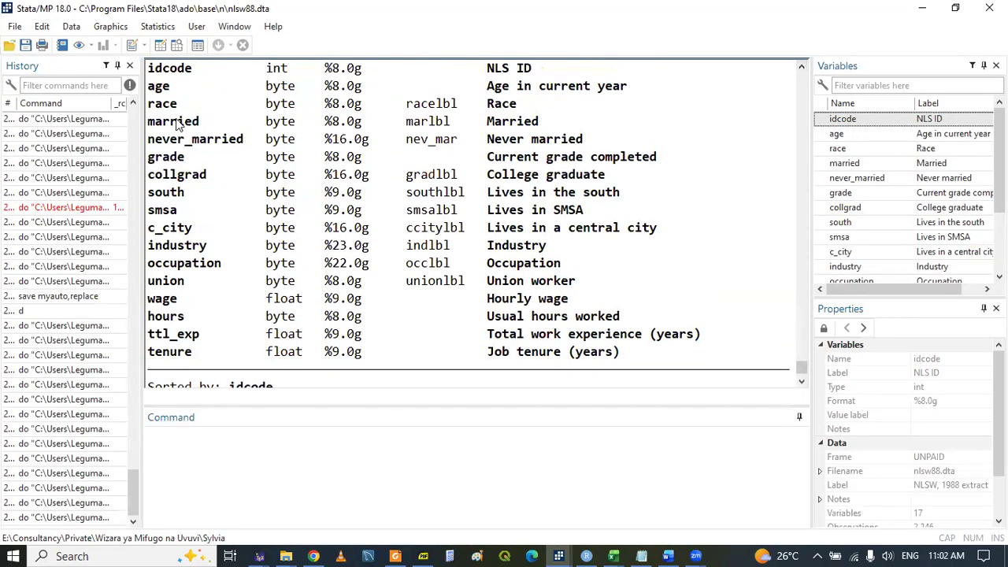
pyautogui.moveTo(406, 104); pyautogui.dragTo(458, 104)
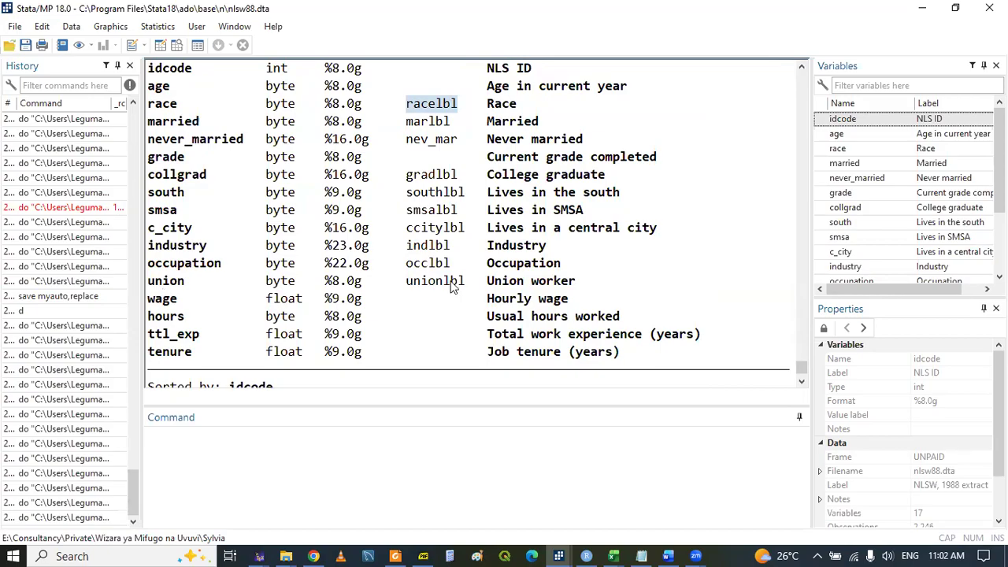
pyautogui.click(438, 134)
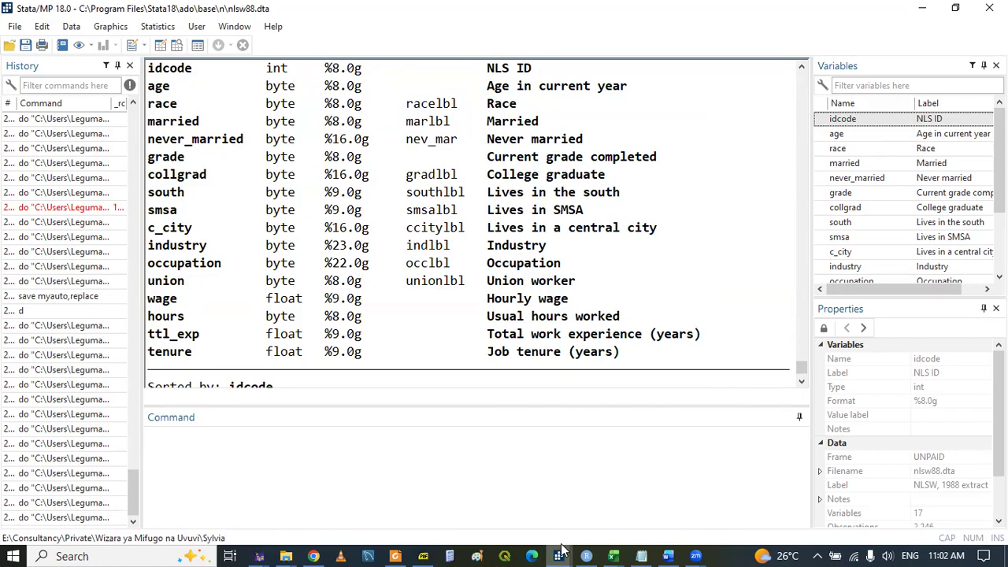
# Add label dir on line 95 of the do-file and number the comment above it 3.1.
pyautogui.moveTo(560, 552)
pyautogui.click(607, 512)
pyautogui.click(199, 333)
pyautogui.click(162, 318)
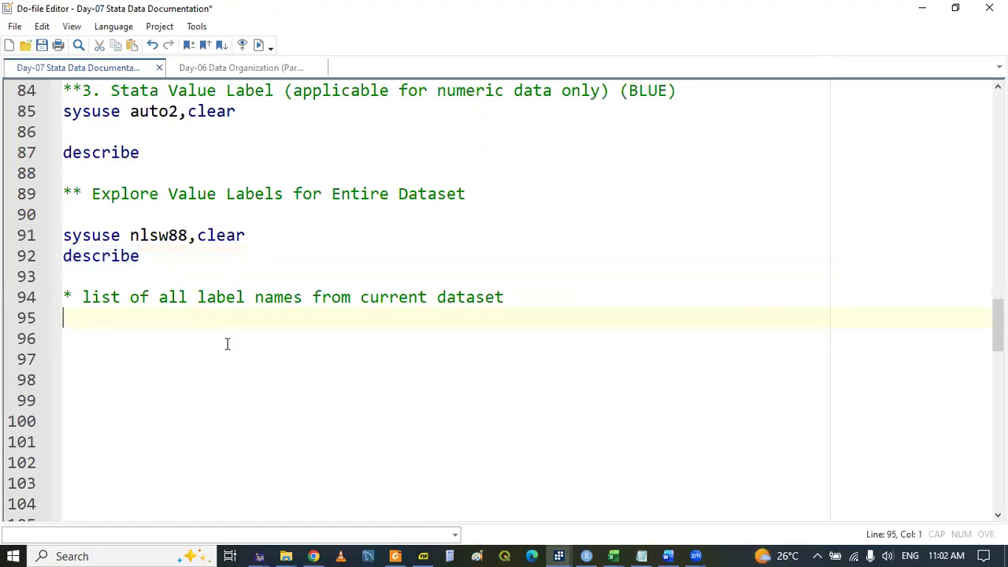
pyautogui.write('la')
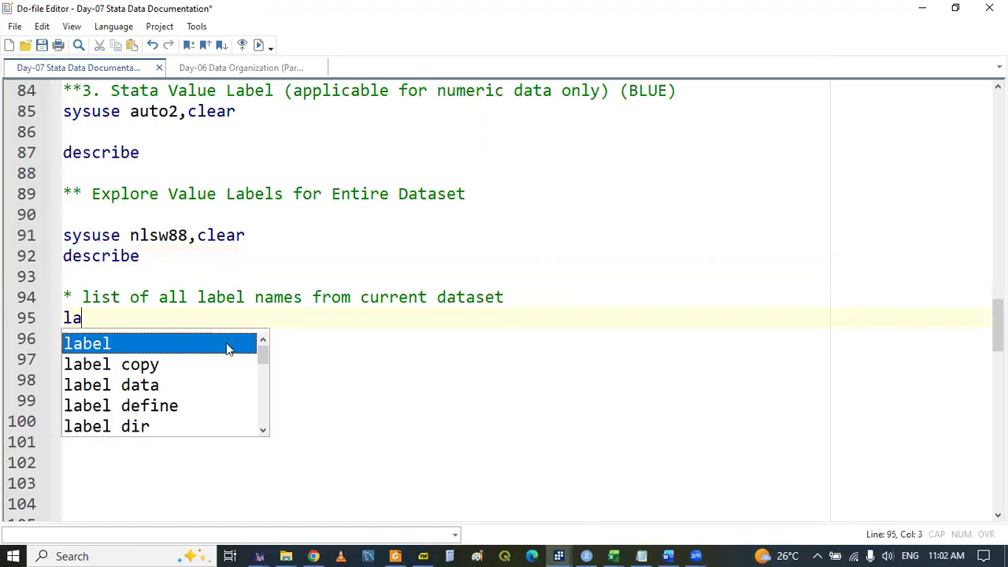
pyautogui.write('bel dir')
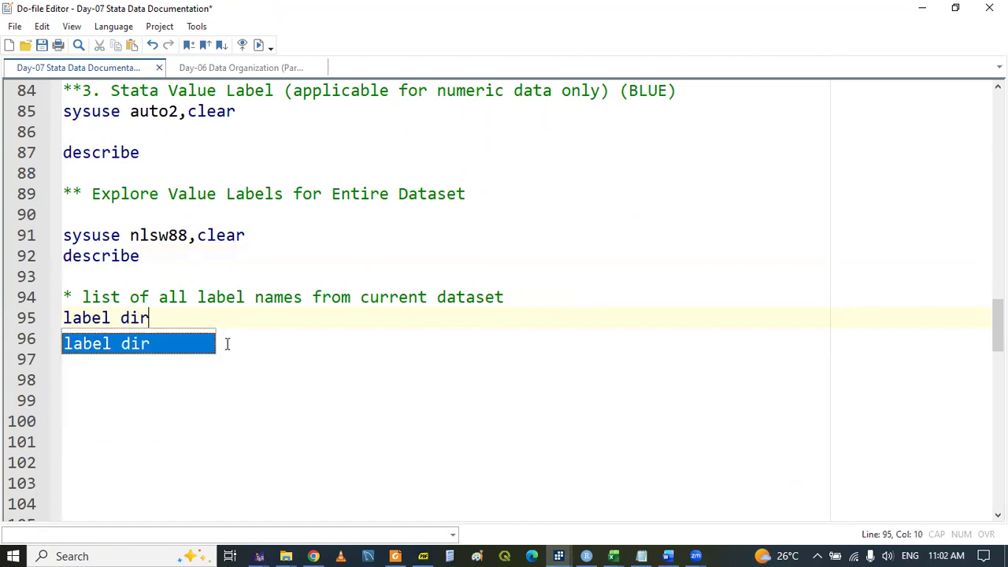
pyautogui.click(72, 297)
pyautogui.write('3.1')
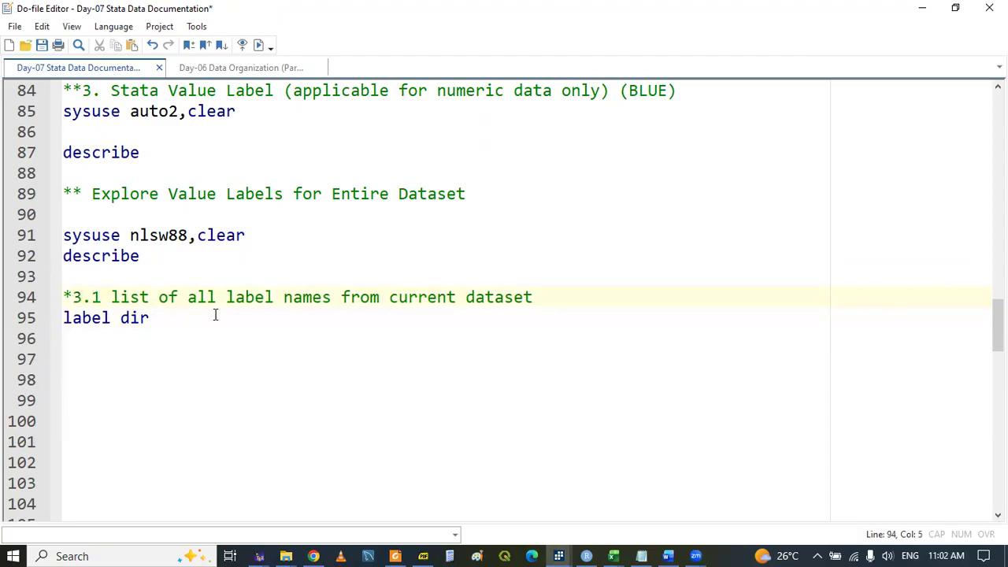
# Run the label dir command on line 95 of the do-file and show its output in the Stata results.
pyautogui.doubleClick(78, 319)
pyautogui.hotkey('shift', 'End')
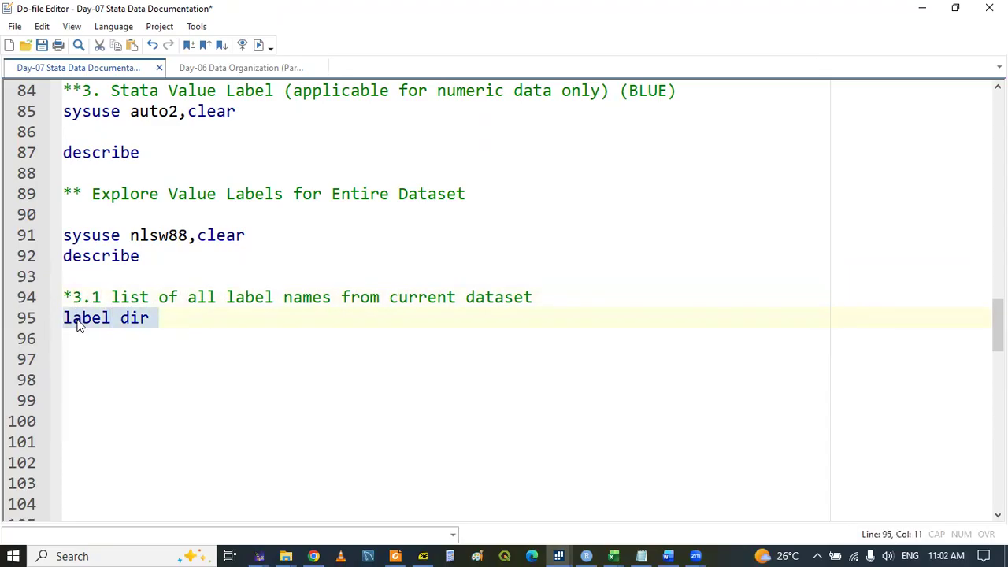
pyautogui.click(558, 556)
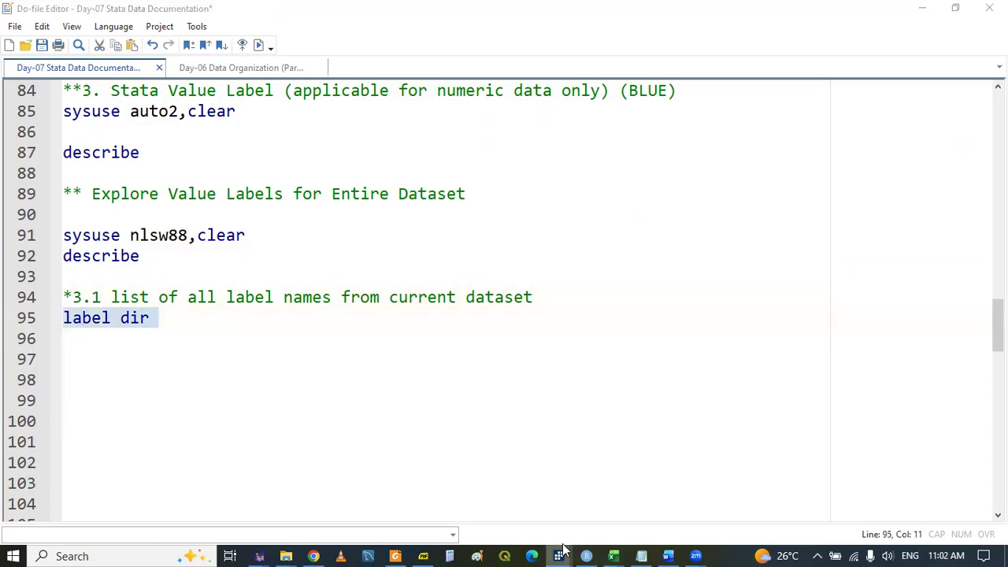
pyautogui.click(323, 504)
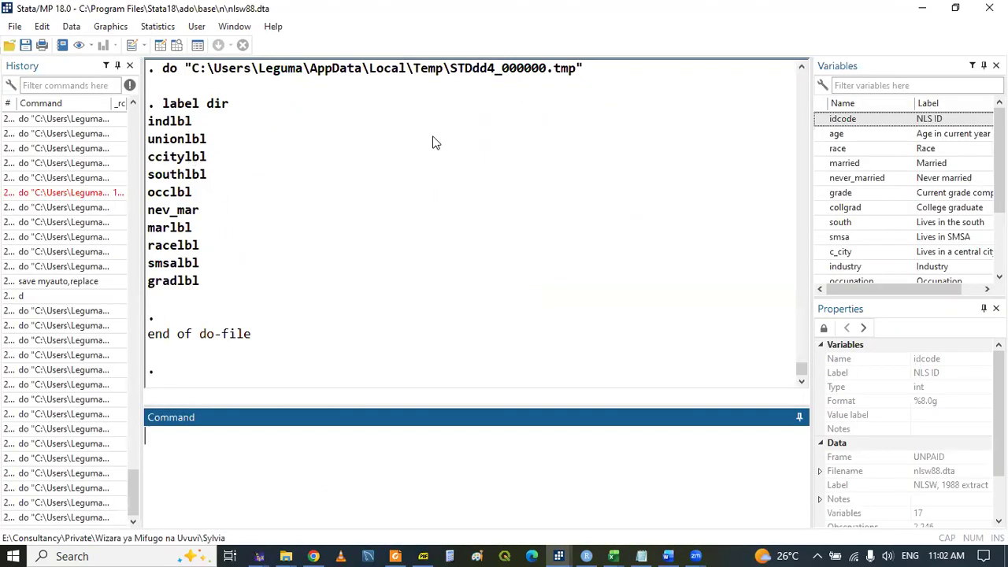
# Compare the label names listed by label dir with the value label column of the earlier nlsw88 describe output.
pyautogui.click(801, 69)
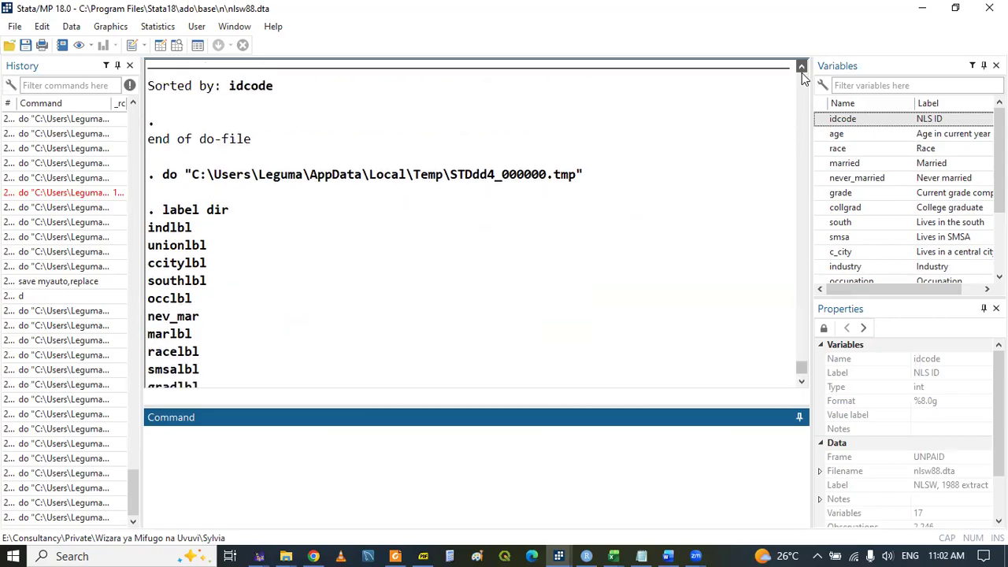
pyautogui.click(802, 69)
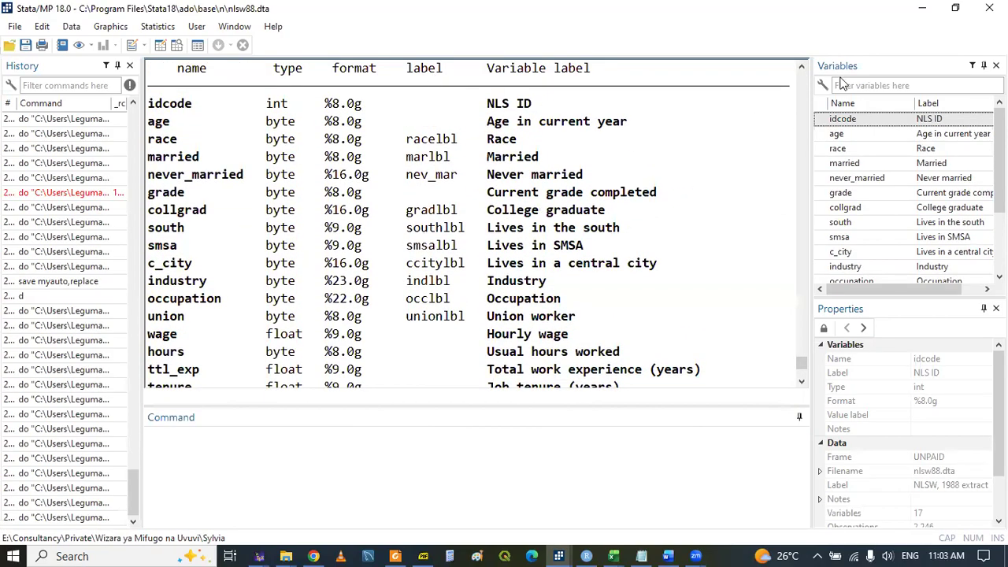
pyautogui.click(802, 68)
pyautogui.click(801, 69)
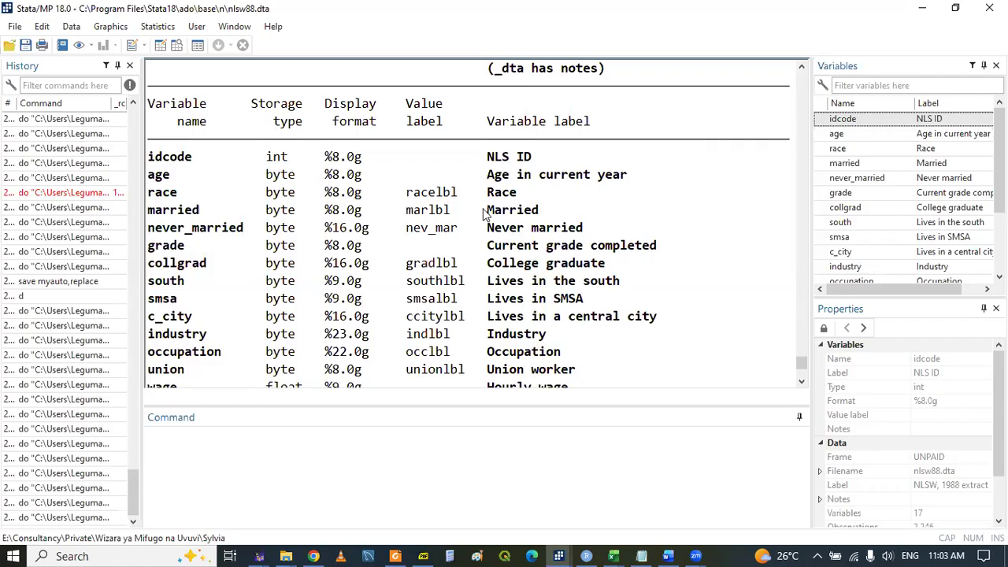
pyautogui.click(801, 383)
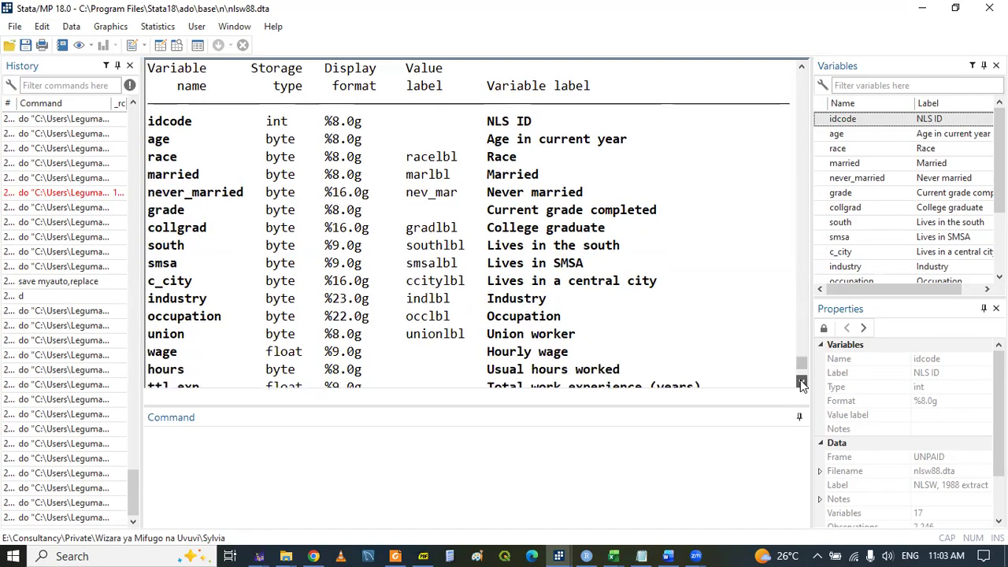
pyautogui.click(802, 384)
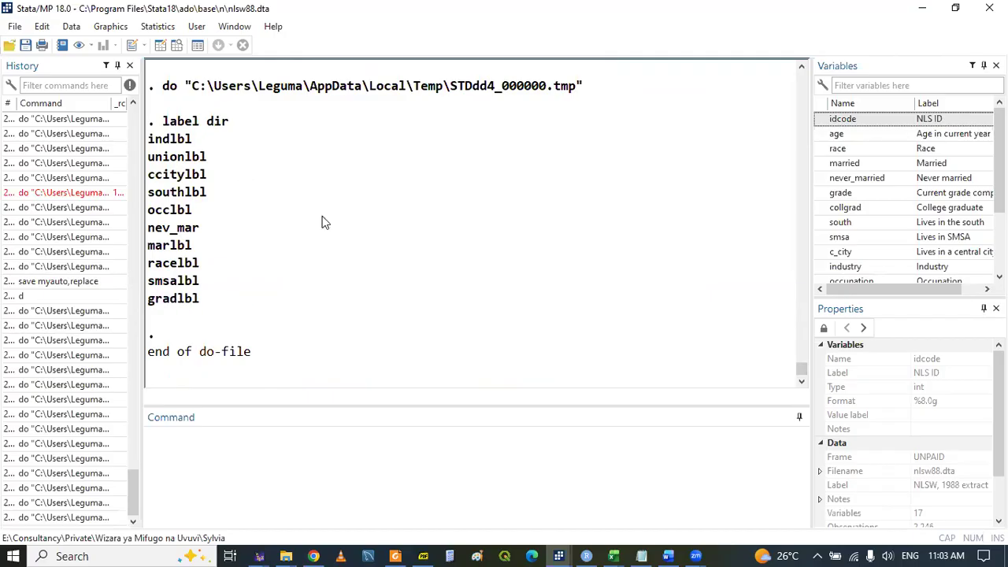
# Copy the heading "list of all label names and codes for current dataset" from the PDF slides into do-file line 98 as comment *3.2.
pyautogui.moveTo(559, 549)
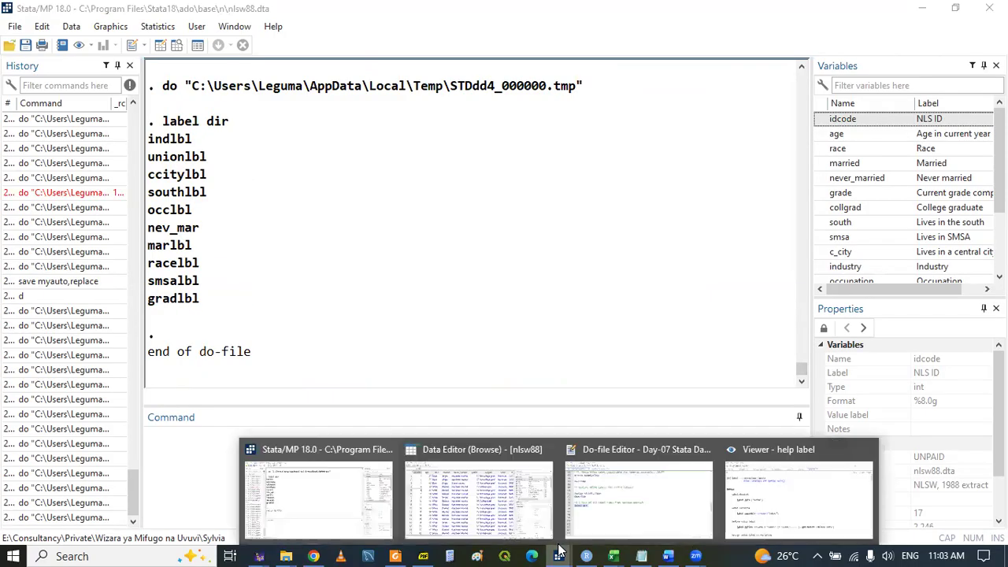
pyautogui.click(622, 511)
pyautogui.click(157, 379)
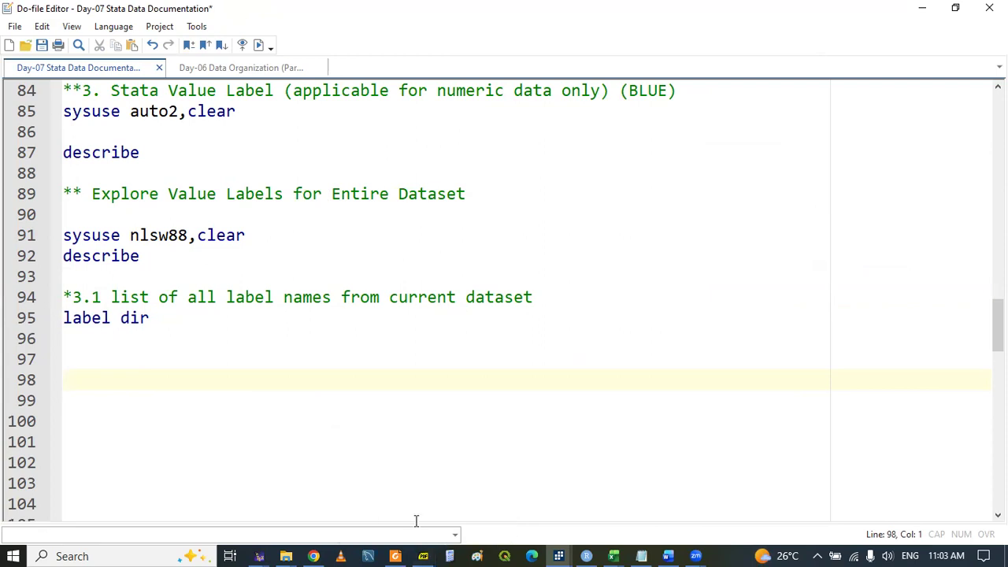
pyautogui.click(423, 556)
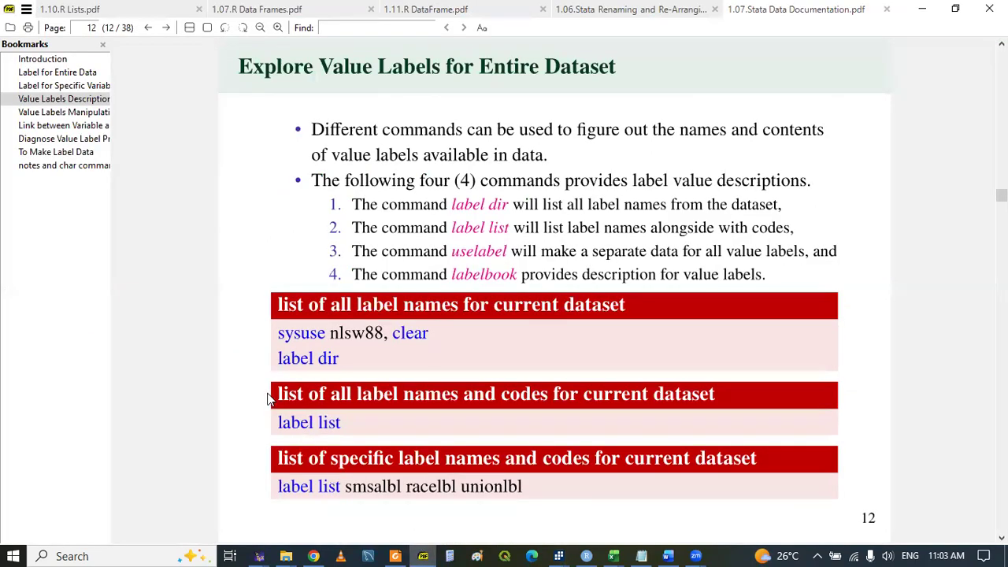
pyautogui.moveTo(275, 399); pyautogui.dragTo(768, 388)
pyautogui.hotkey('ctrl', 'c')
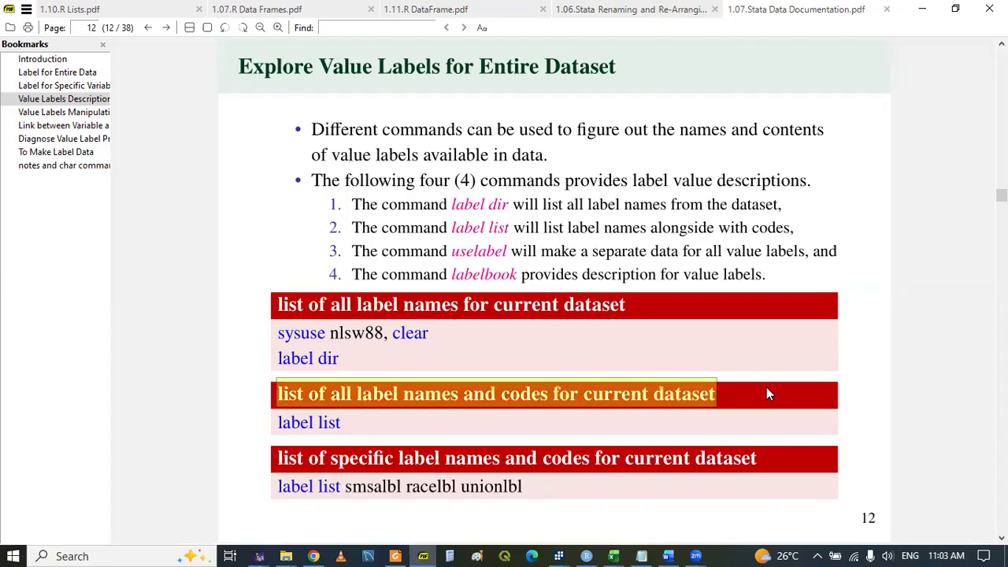
pyautogui.click(861, 393)
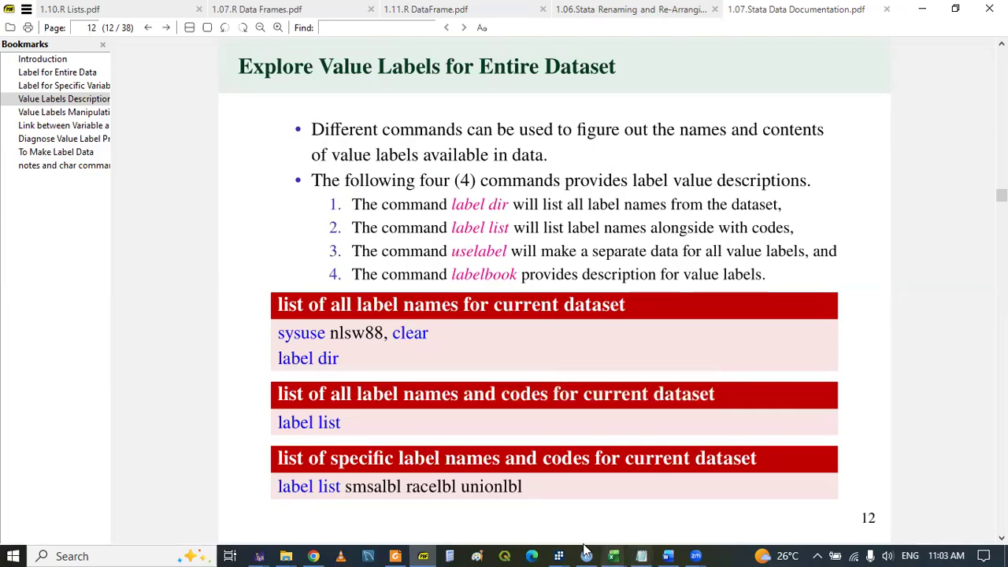
pyautogui.click(422, 555)
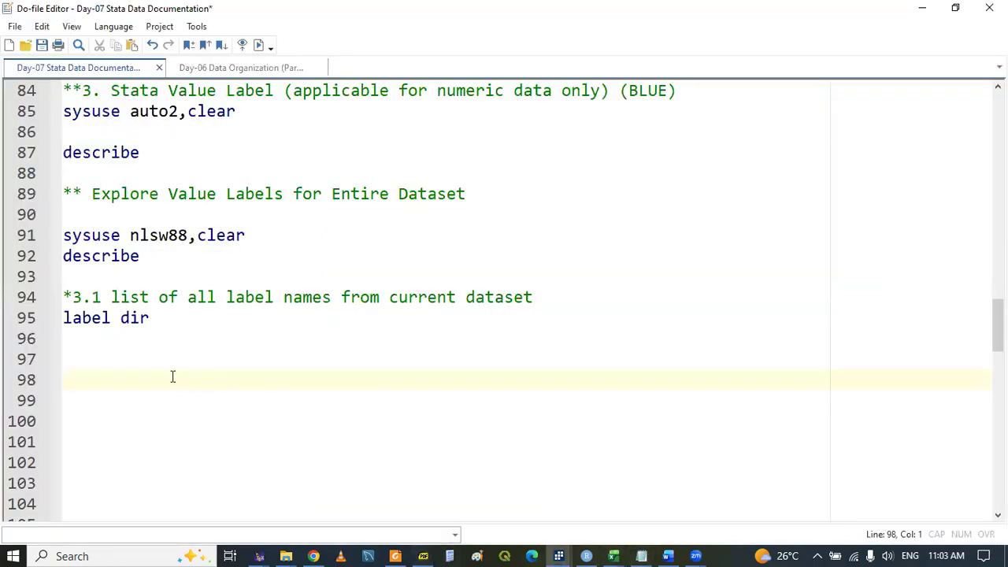
pyautogui.write('*3.2')
pyautogui.hotkey('ctrl', 'v')
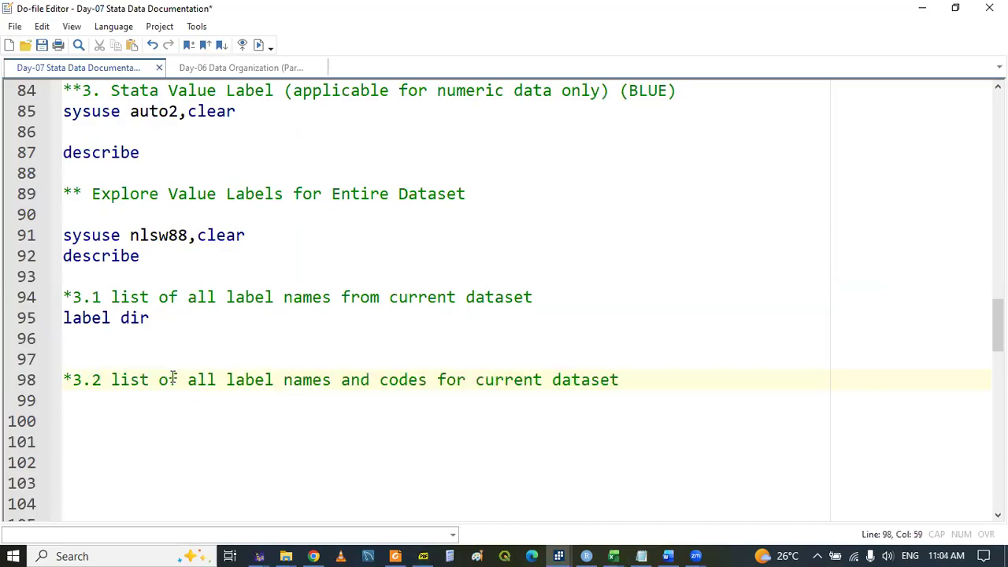
pyautogui.press('Return')
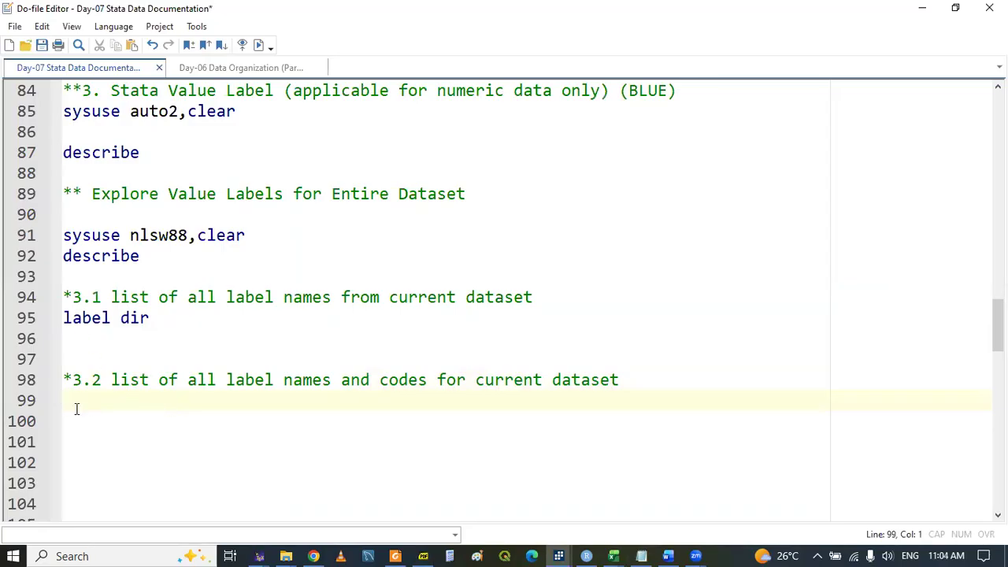
# Look up the label list syntax and its optional label names in the help label page, and return to the do-file.
pyautogui.moveTo(558, 556)
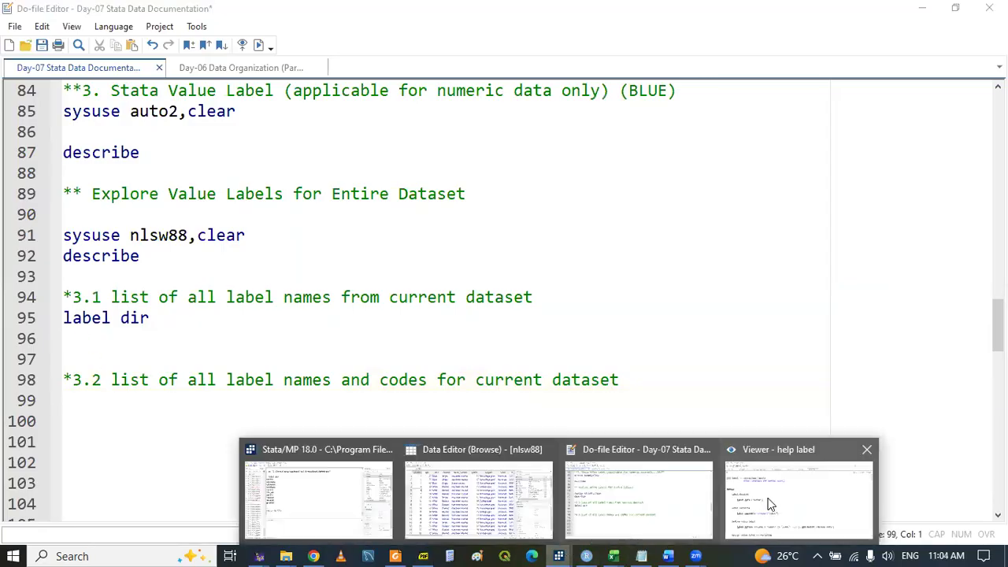
pyautogui.click(771, 504)
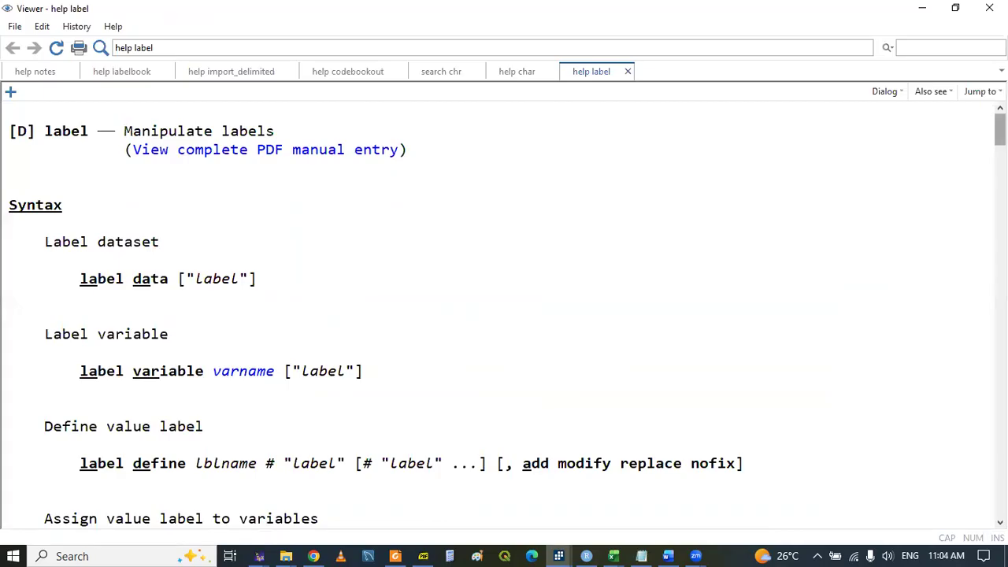
pyautogui.scroll(-6, 169, 405)
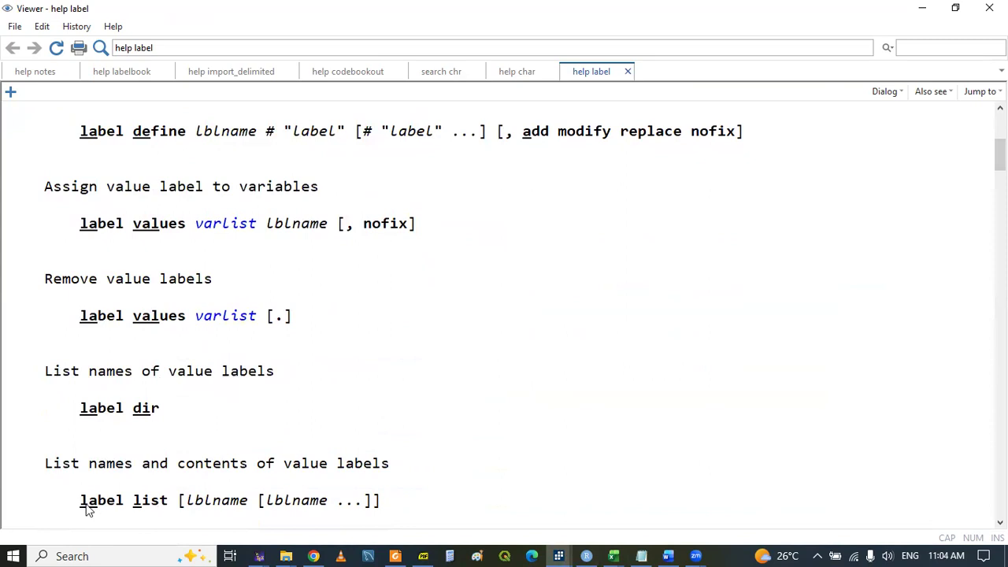
pyautogui.moveTo(79, 502); pyautogui.dragTo(173, 508)
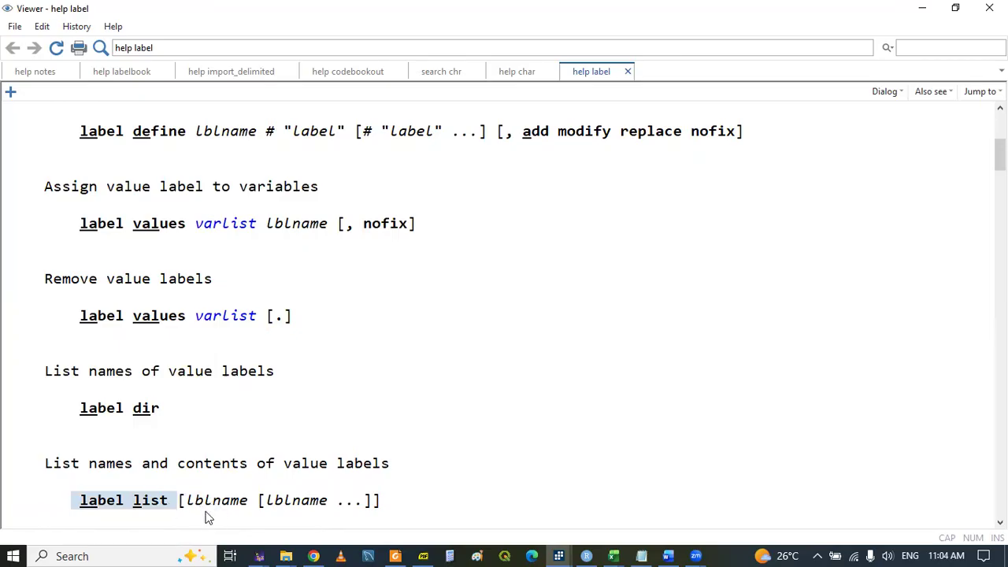
pyautogui.click(207, 517)
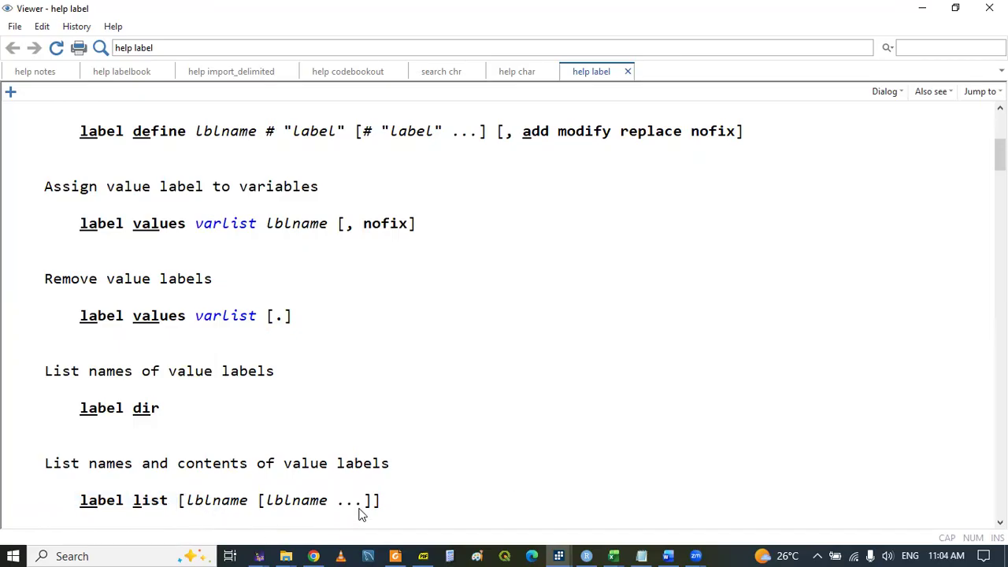
pyautogui.moveTo(560, 555)
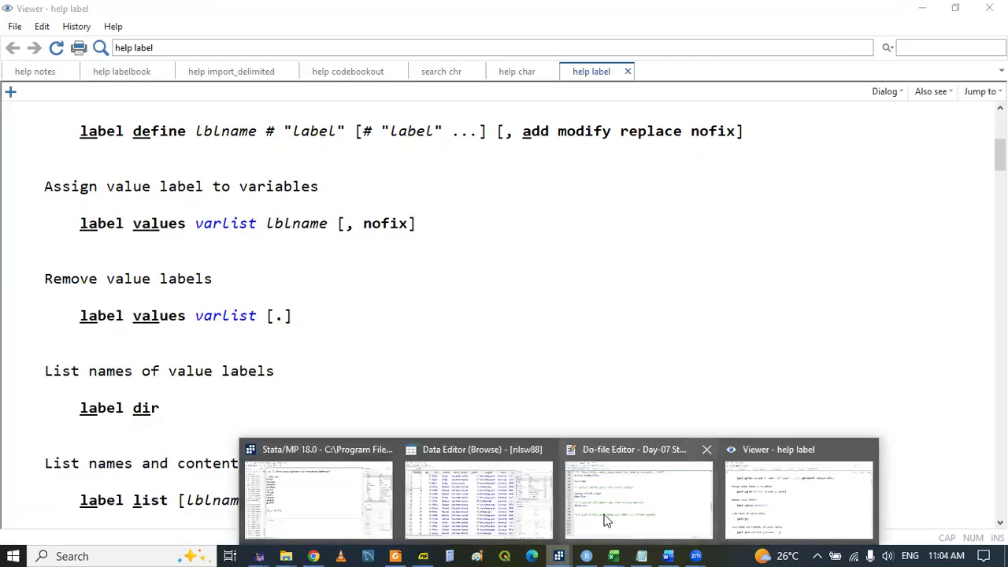
pyautogui.click(607, 518)
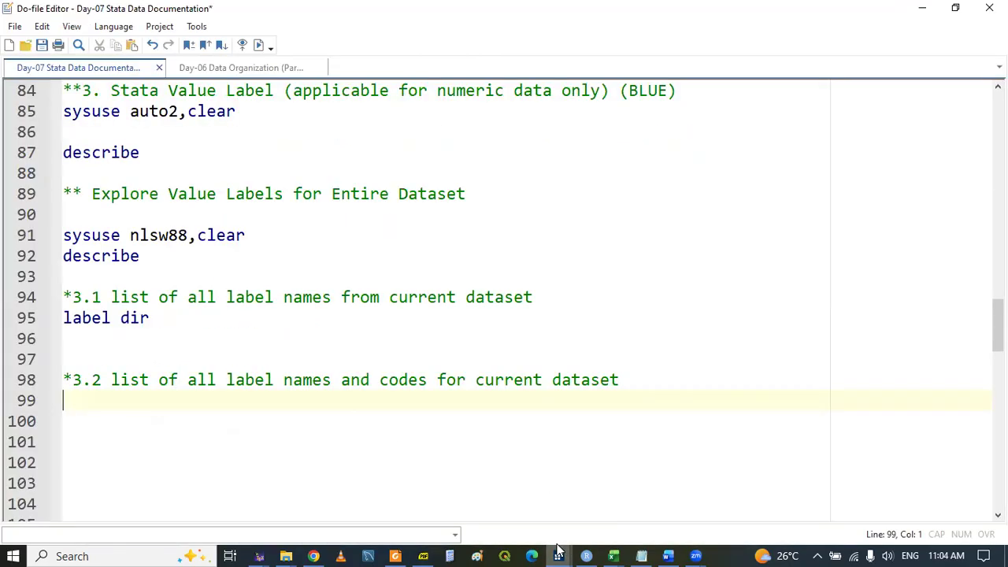
# Inspect the numeric codes behind the Black and White entries of the race column in the Data Editor.
pyautogui.moveTo(557, 550)
pyautogui.click(437, 498)
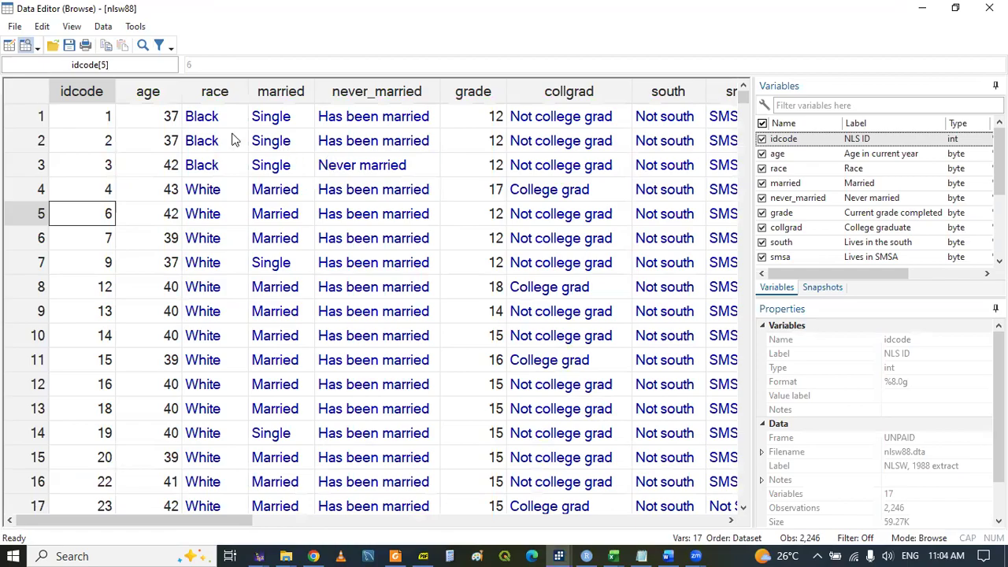
pyautogui.click(202, 117)
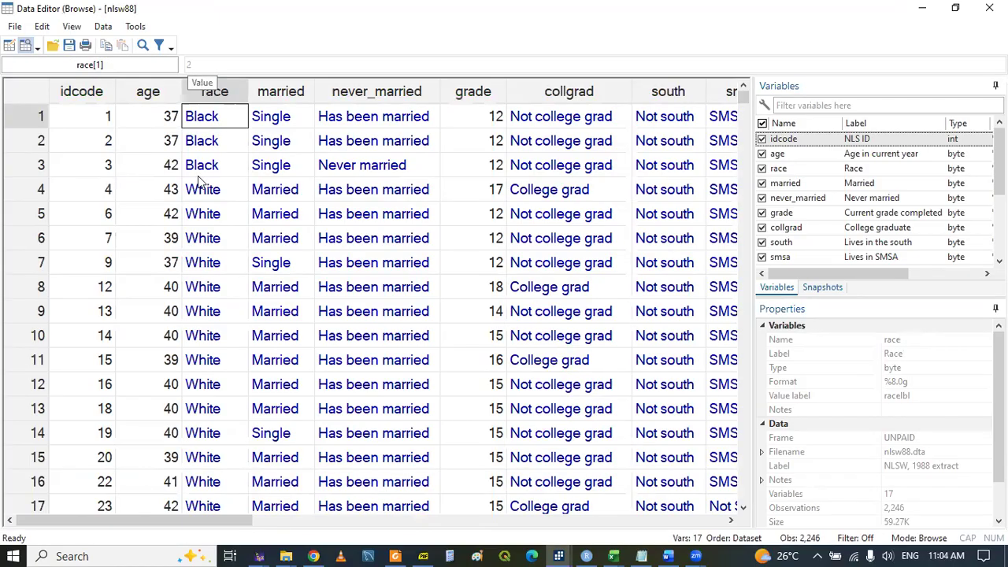
pyautogui.click(200, 297)
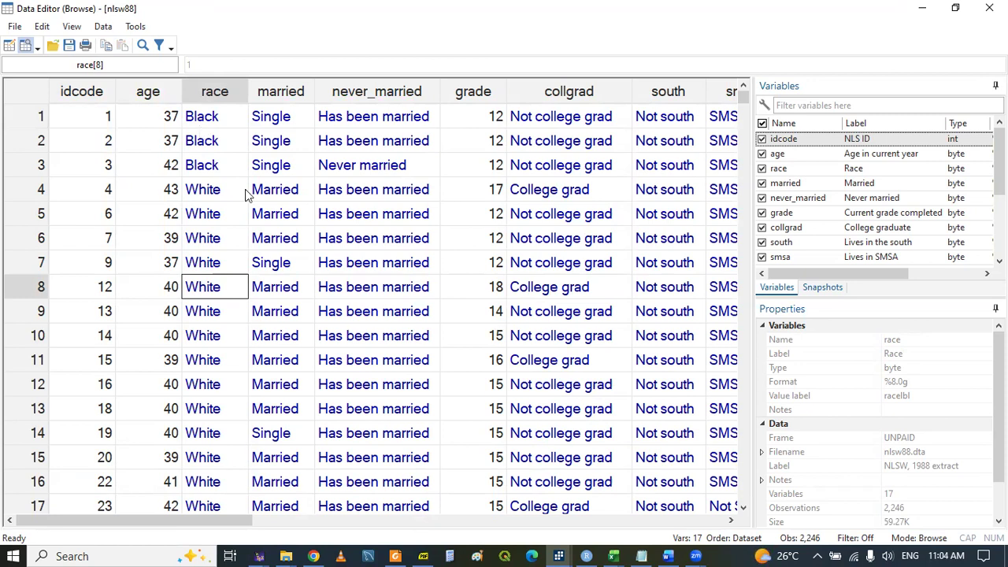
# Add label list on line 99 of the do-file below comment 3.2 and run it.
pyautogui.click(562, 550)
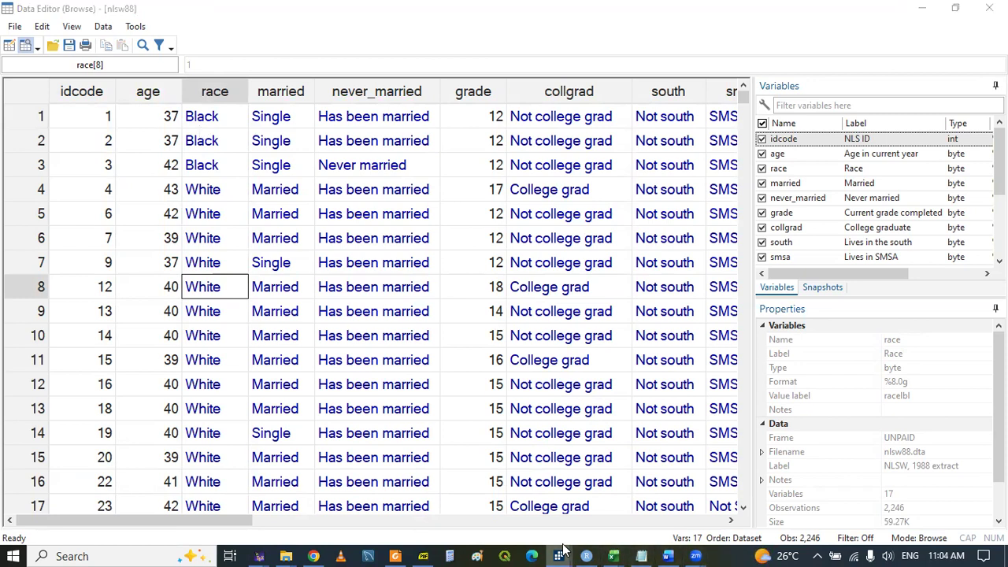
pyautogui.click(598, 493)
pyautogui.write('label ')
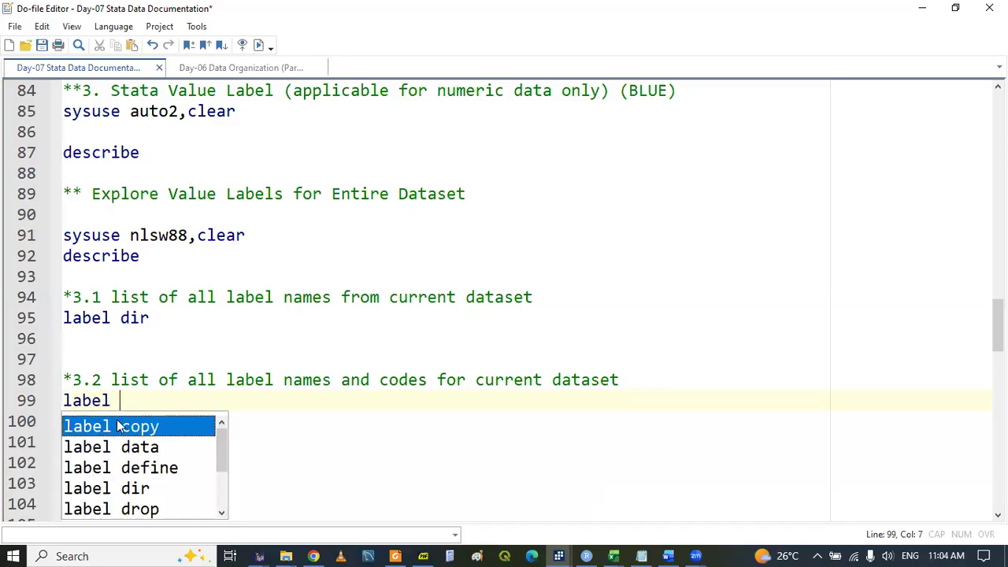
pyautogui.write('list')
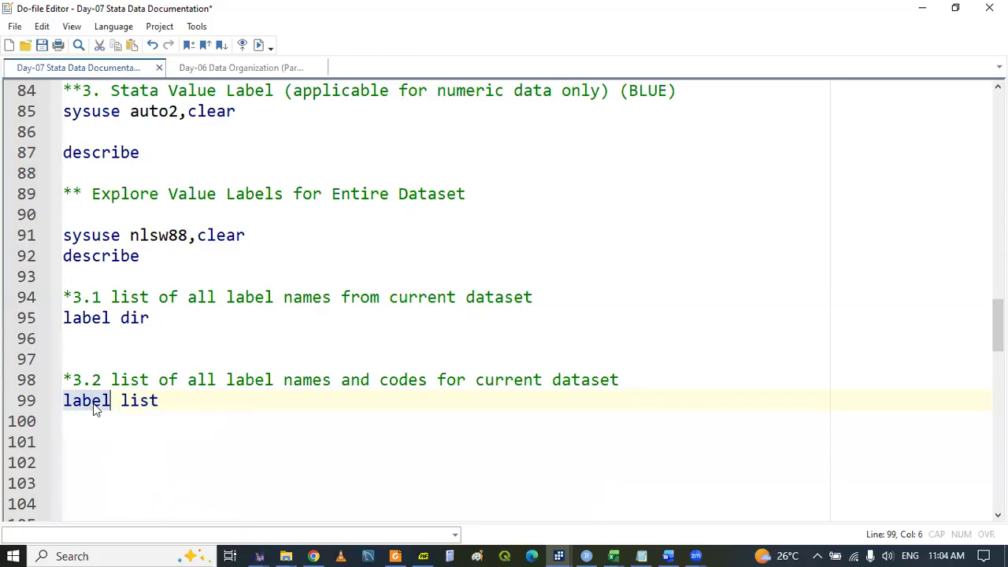
pyautogui.hotkey('shift', 'End')
pyautogui.click(558, 556)
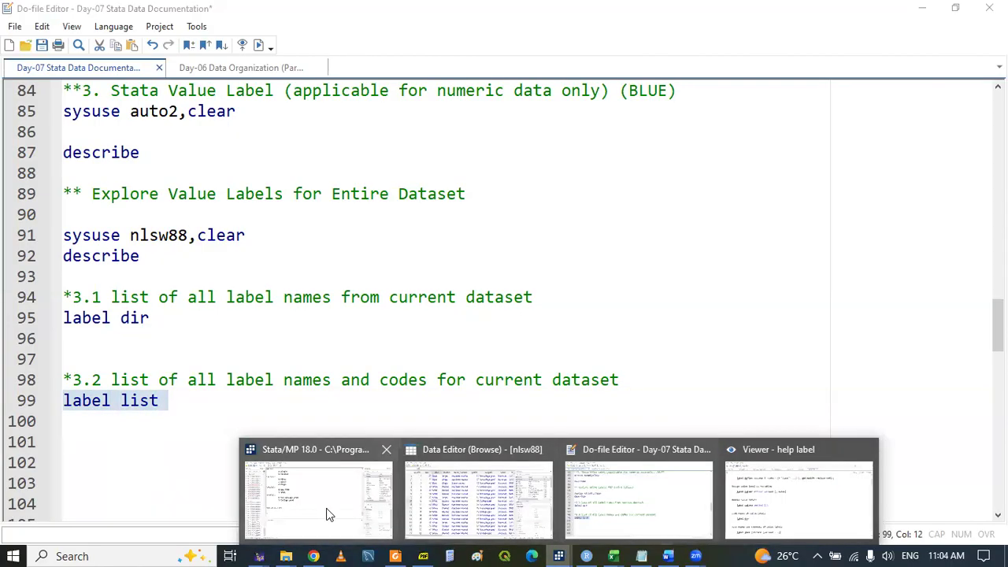
pyautogui.click(329, 514)
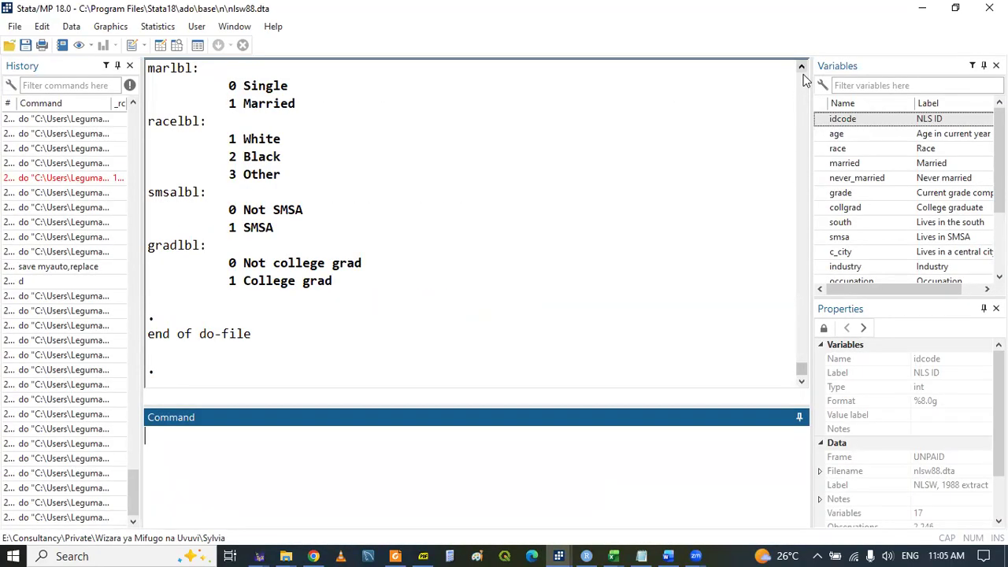
# Examine the label names and codes in the label list output, starting from indlbl.
pyautogui.scroll(3, 803, 76)
pyautogui.scroll(10, 803, 79)
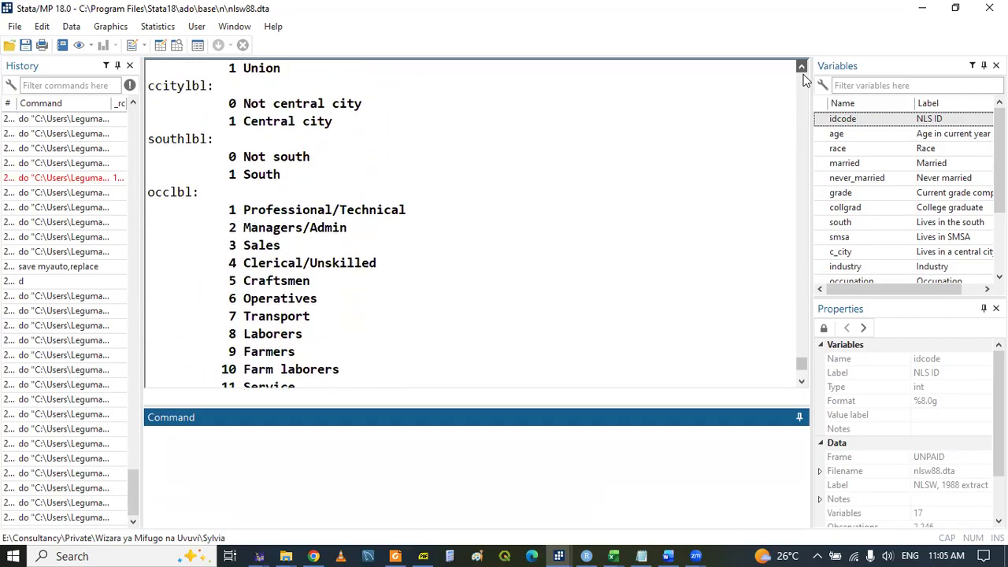
pyautogui.scroll(4, 804, 78)
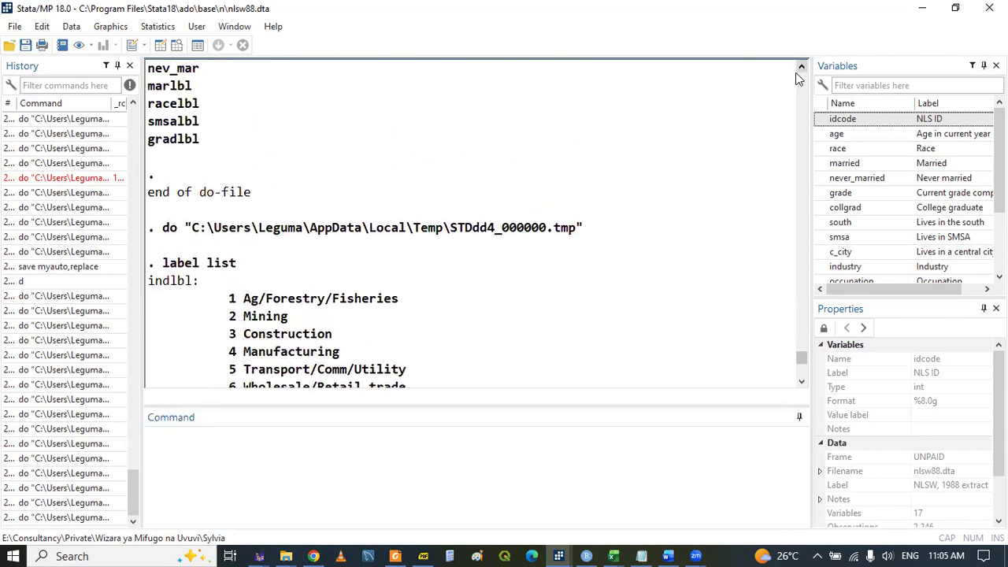
pyautogui.scroll(-3, 798, 383)
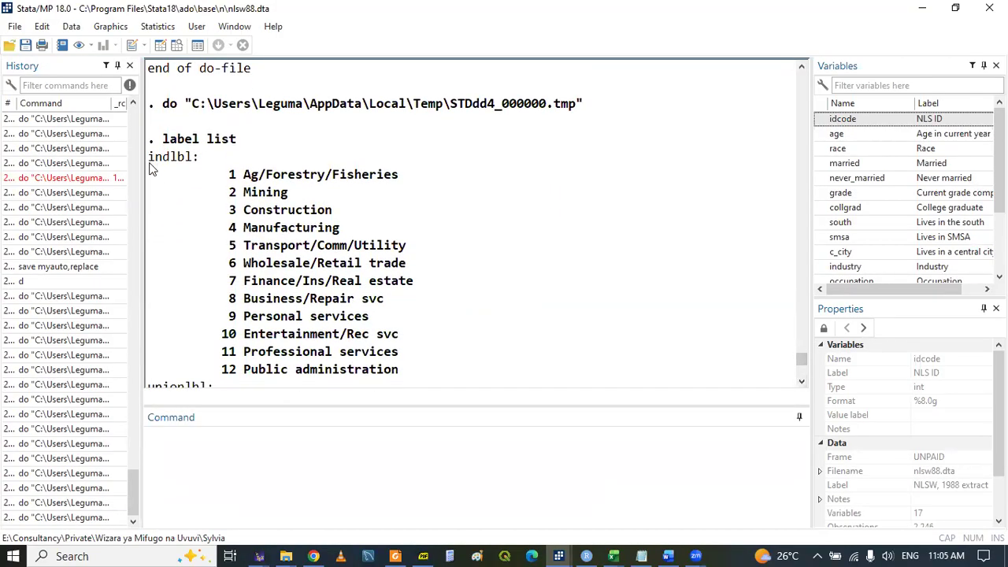
pyautogui.moveTo(153, 164); pyautogui.dragTo(189, 164)
pyautogui.click(231, 181)
pyautogui.click(802, 381)
pyautogui.click(801, 381)
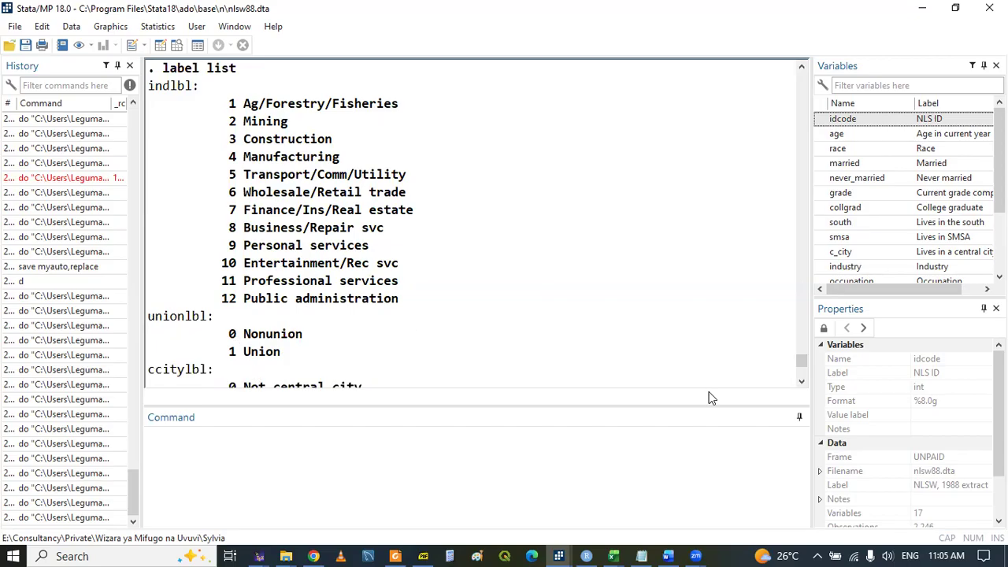
# Review the rest of the label list output down to gradlbl and return to the do-file.
pyautogui.click(801, 381)
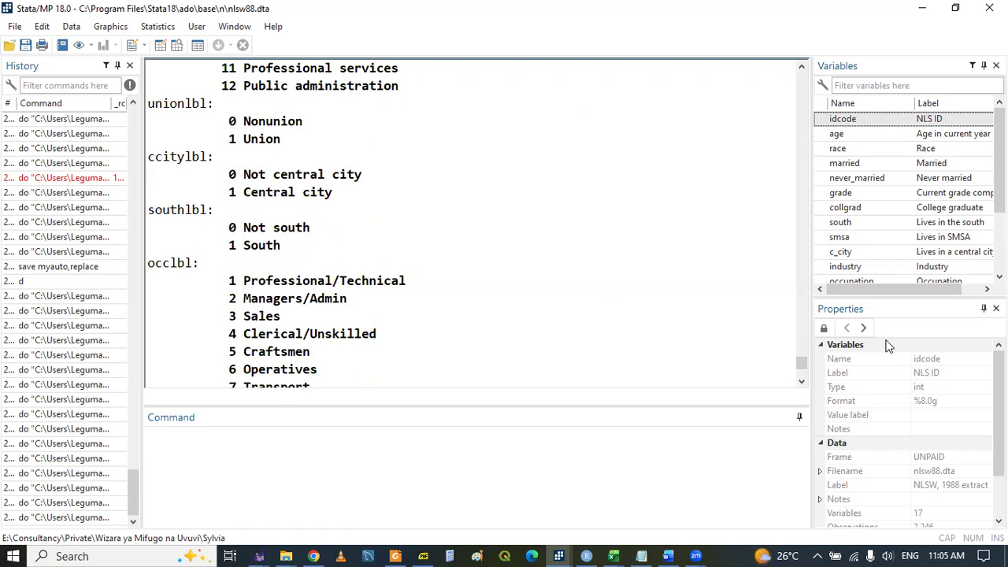
pyautogui.moveTo(801, 383); pyautogui.dragTo(802, 383)
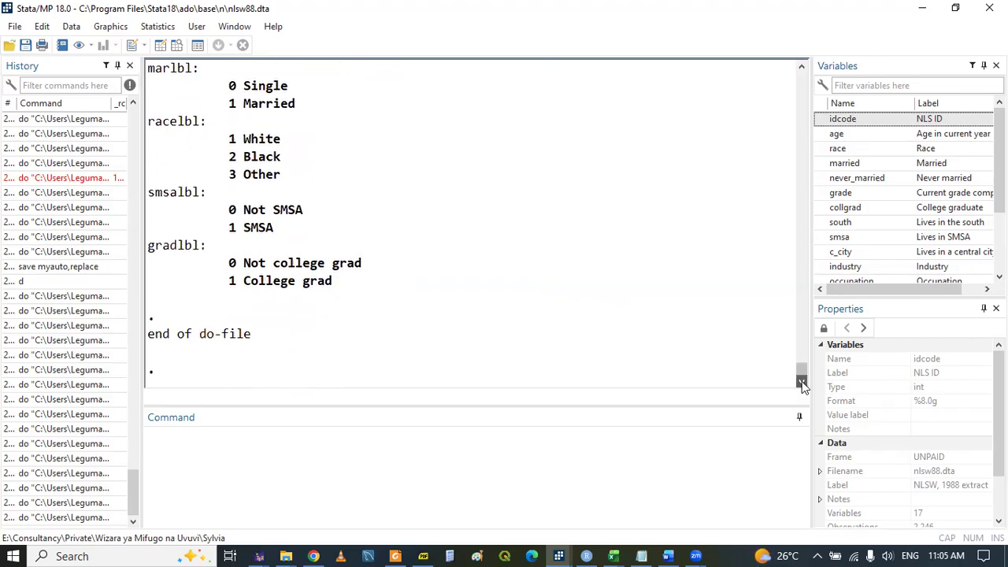
pyautogui.click(564, 551)
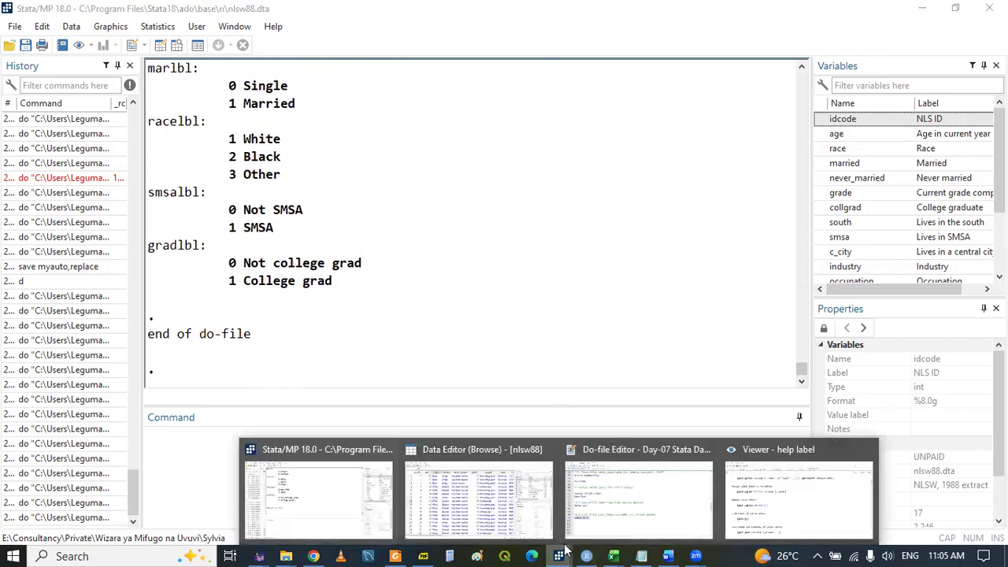
pyautogui.click(638, 510)
# Copy the heading "list of specific label names and codes for current dataset" from page 12 of the PDF into do-file line 101 as a comment.
pyautogui.click(424, 555)
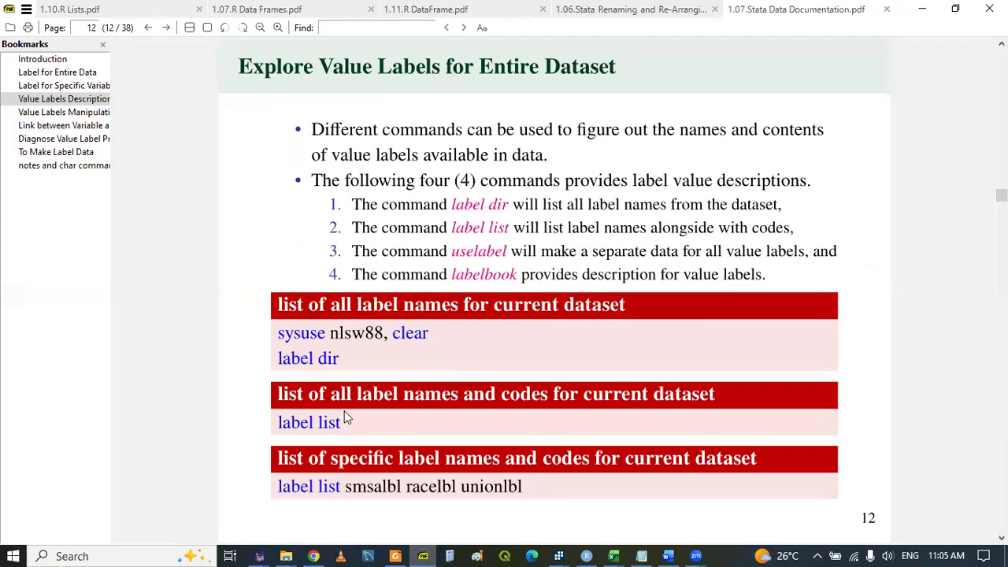
pyautogui.moveTo(280, 462); pyautogui.dragTo(759, 464)
pyautogui.hotkey('ctrl', 'c')
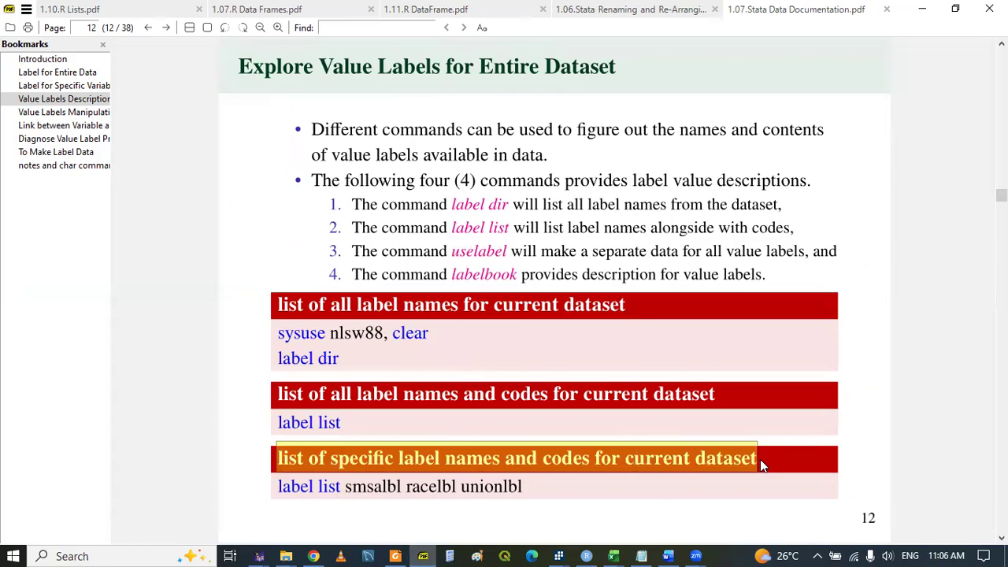
pyautogui.click(699, 503)
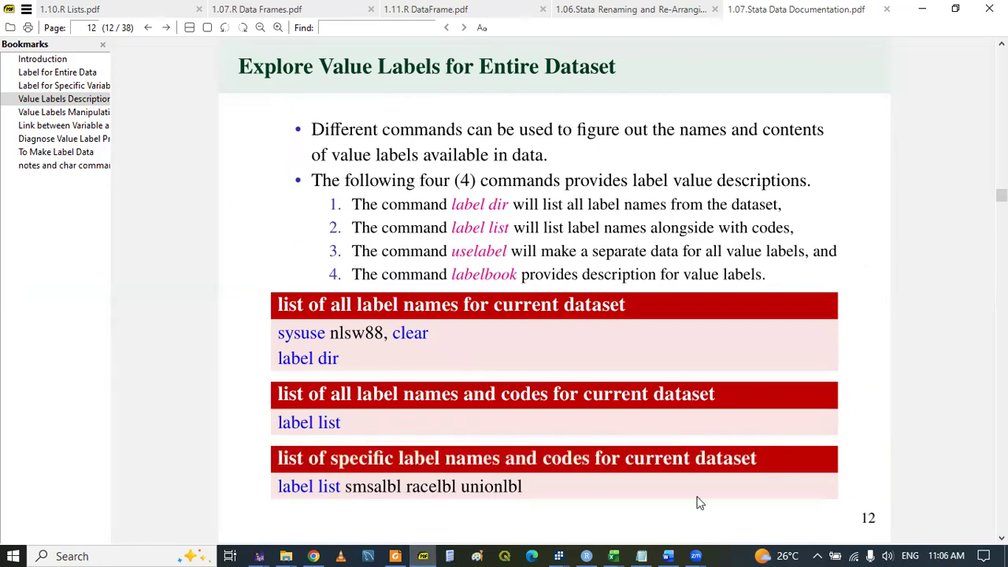
pyautogui.click(425, 554)
pyautogui.click(73, 435)
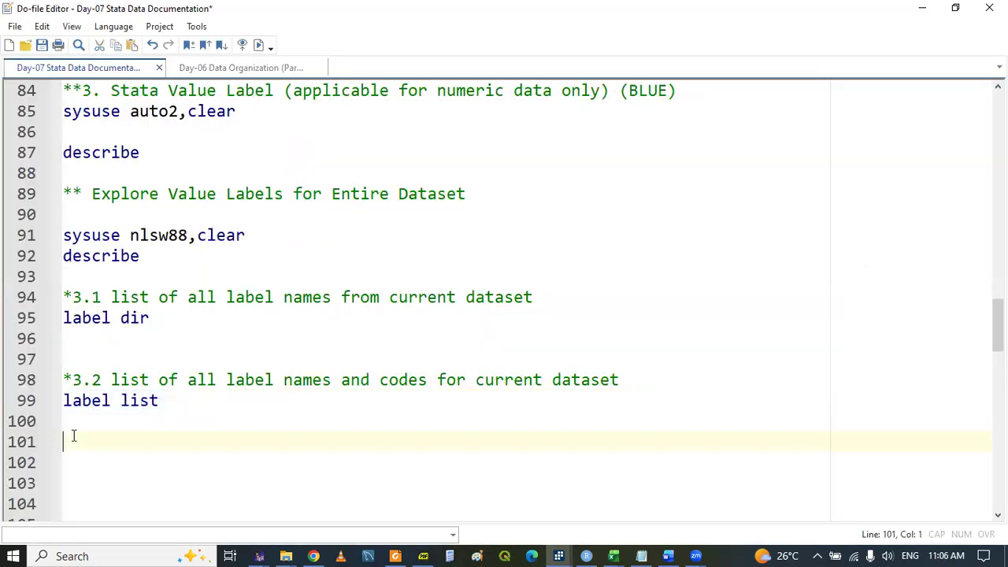
pyautogui.write('*')
pyautogui.hotkey('ctrl', 'v')
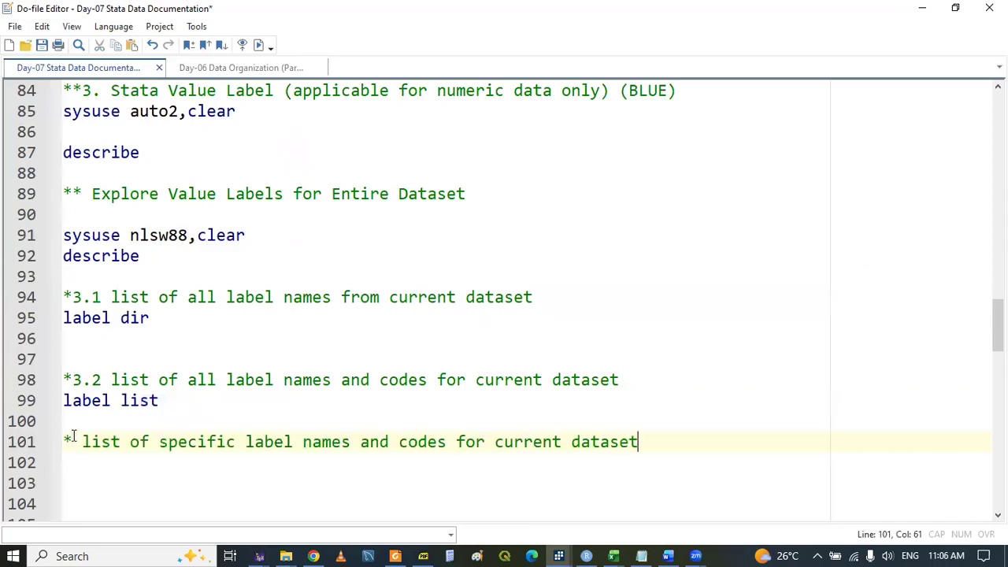
# Insert eight line breaks after the comment on line 101 and save the do-file.
pyautogui.press('Return')
pyautogui.press('Return')
pyautogui.press('Return')
pyautogui.press('Return')
pyautogui.press('Return')
pyautogui.press('Return')
pyautogui.press('Return')
pyautogui.press('Return')
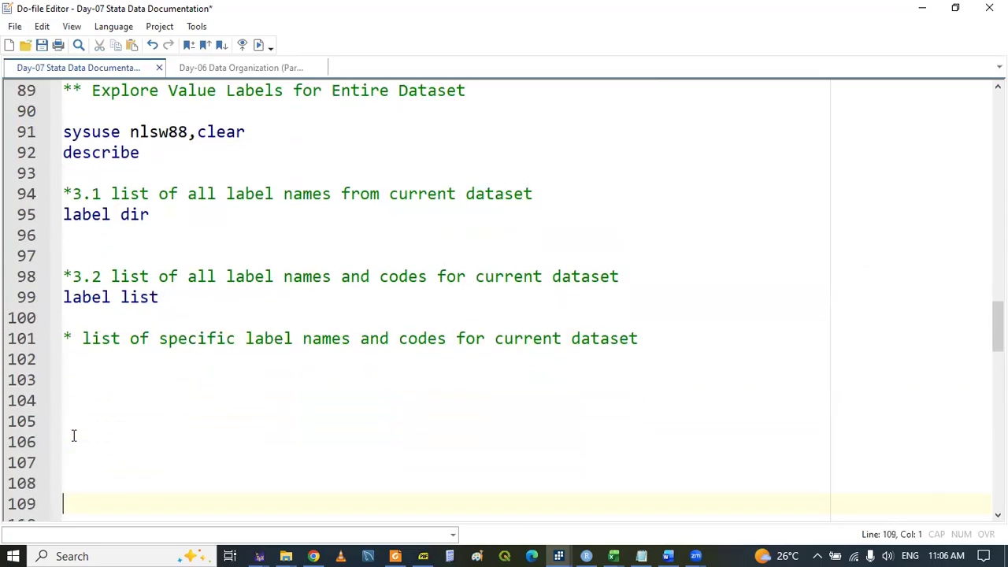
pyautogui.press('Up')
pyautogui.press('Up')
pyautogui.press('Up')
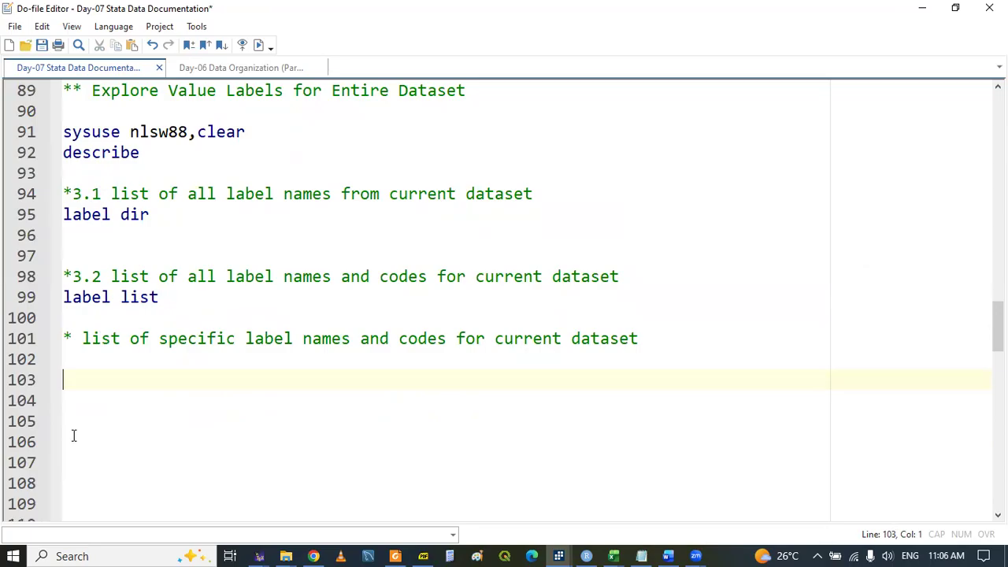
pyautogui.hotkey('ctrl', 's')
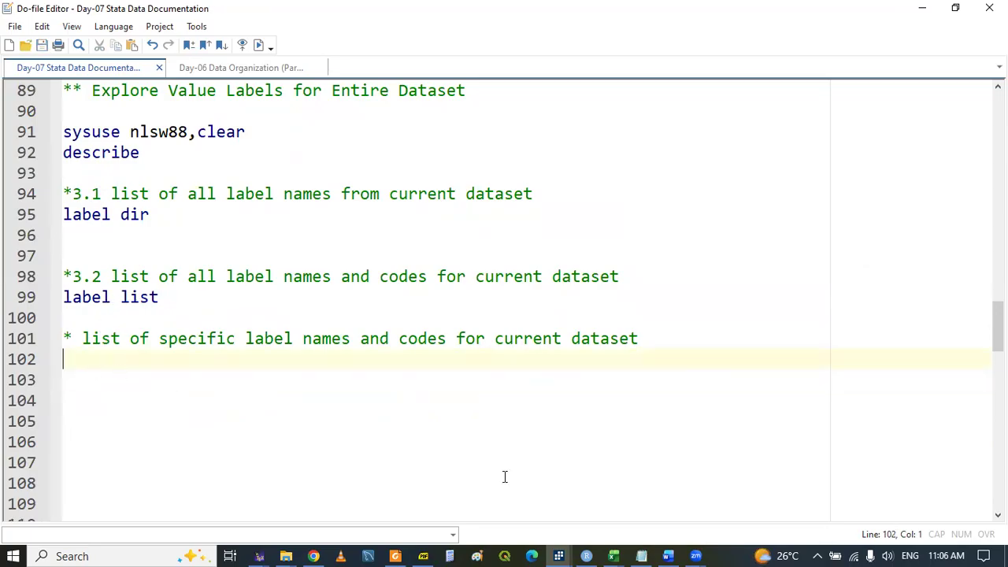
# Add describe on line 102 of the do-file below the specific label names comment and run it.
pyautogui.moveTo(555, 551)
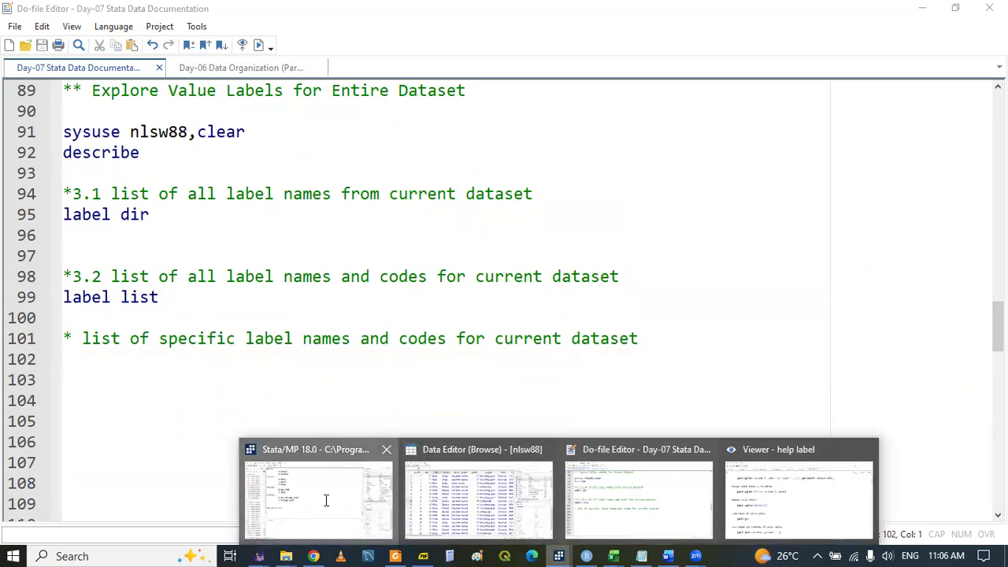
pyautogui.click(326, 500)
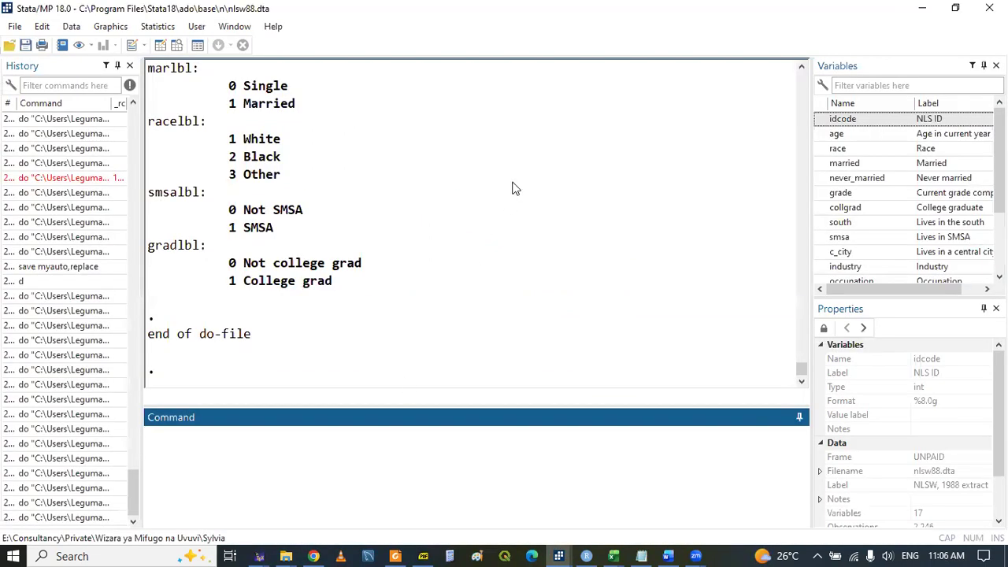
pyautogui.click(560, 553)
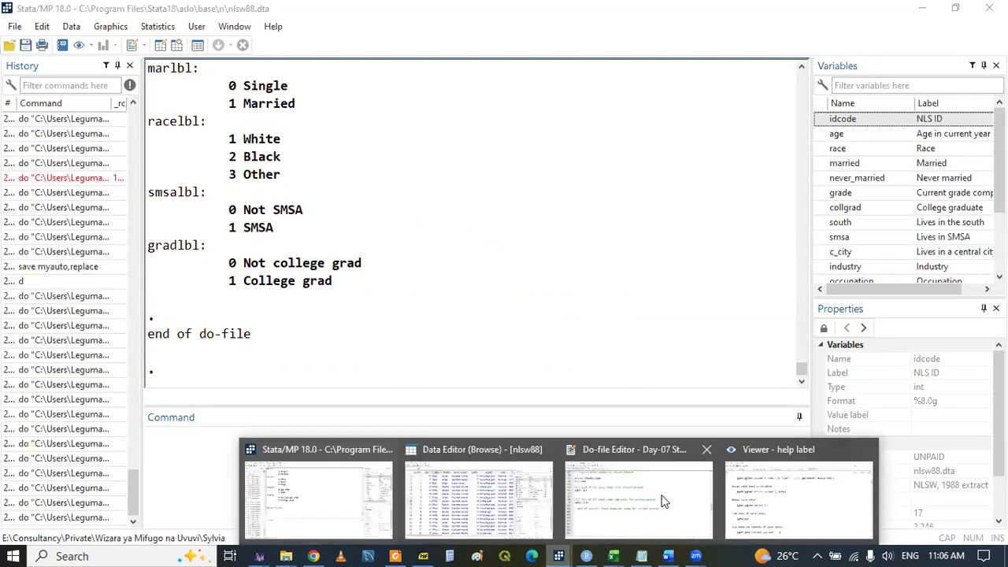
pyautogui.click(622, 498)
pyautogui.write('des')
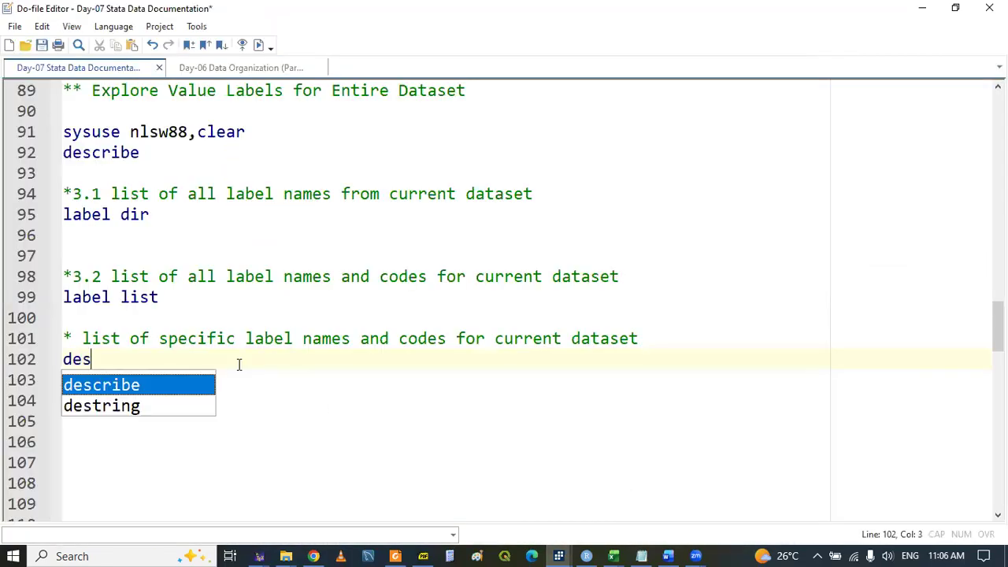
pyautogui.press('Return')
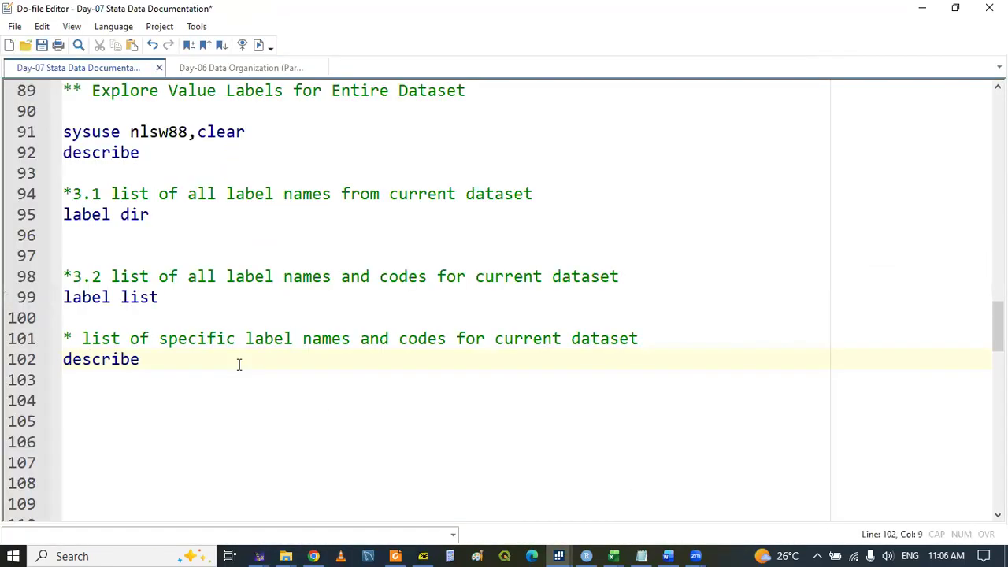
pyautogui.doubleClick(100, 359)
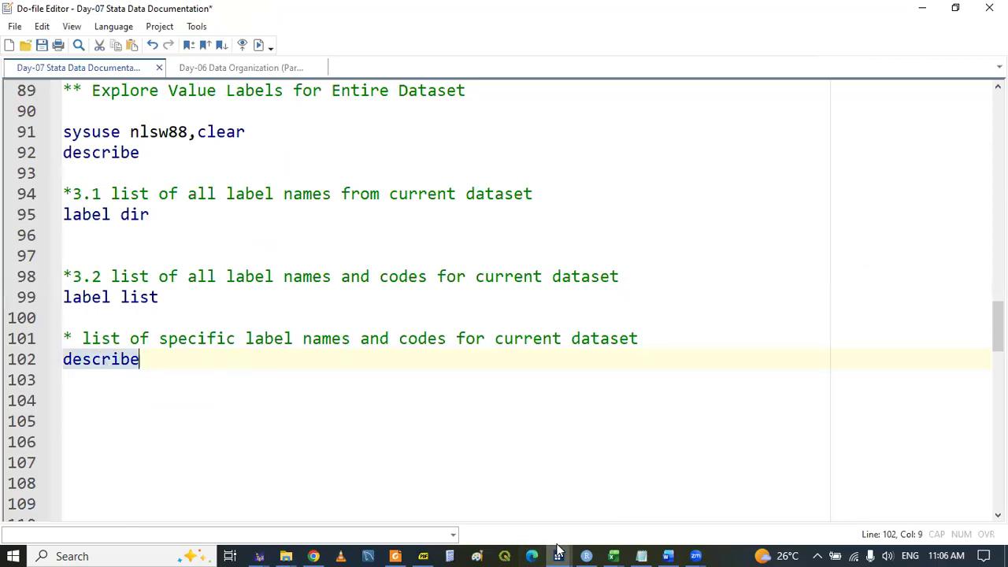
# Copy the race variable's value label name, racelbl, from the describe output into the Stata command line.
pyautogui.moveTo(558, 549)
pyautogui.click(318, 492)
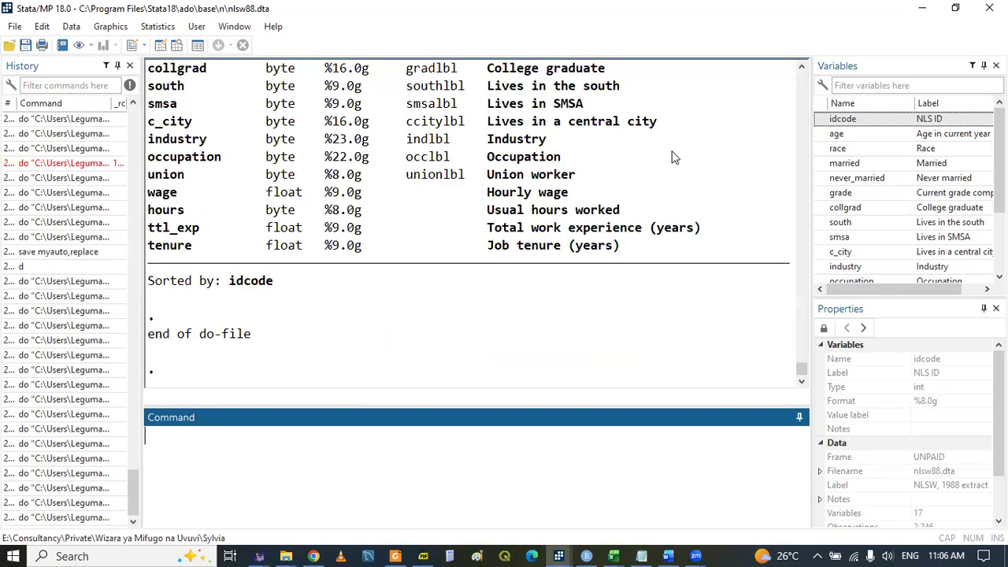
pyautogui.click(801, 68)
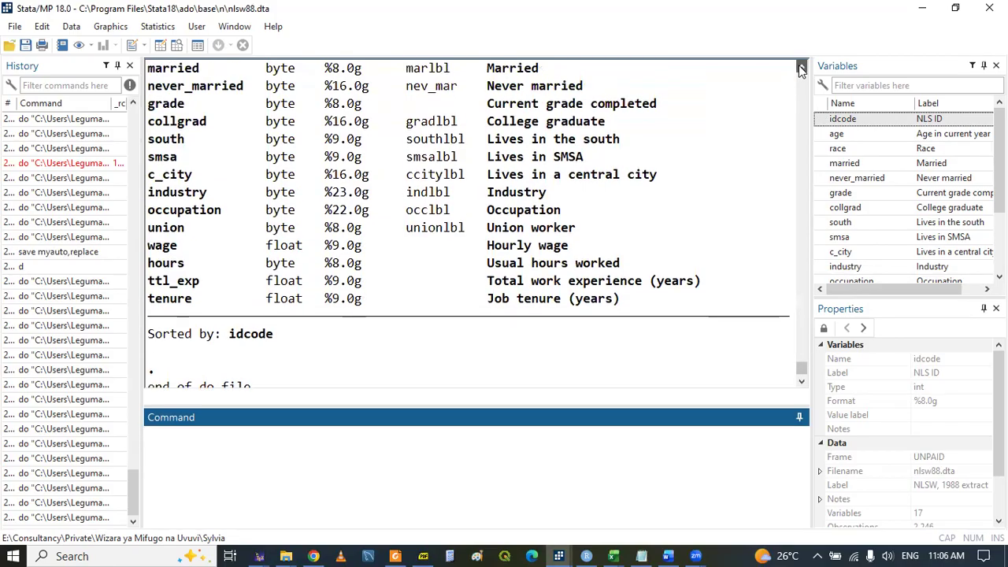
pyautogui.click(801, 68)
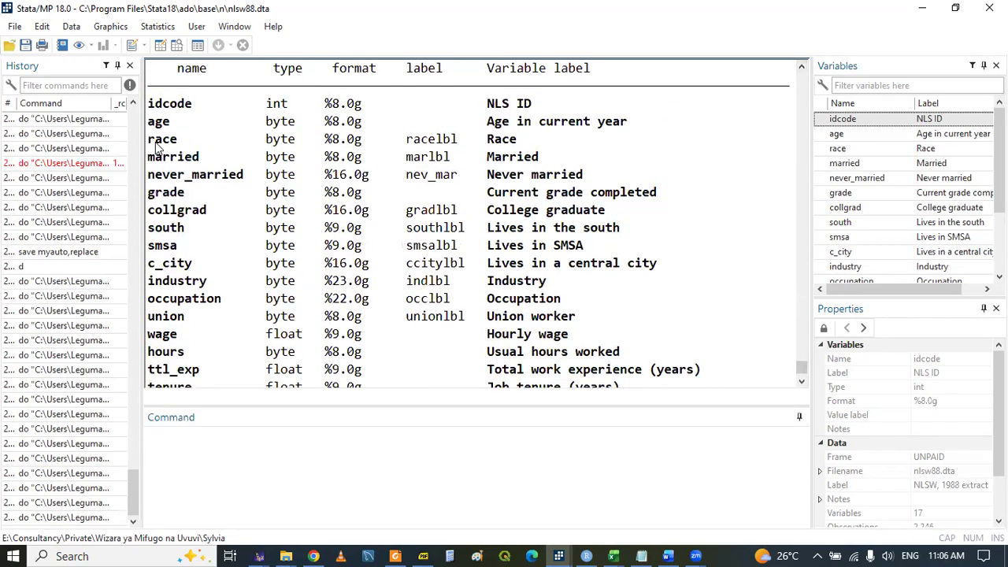
pyautogui.moveTo(408, 146); pyautogui.dragTo(457, 148)
pyautogui.hotkey('ctrl', 'c')
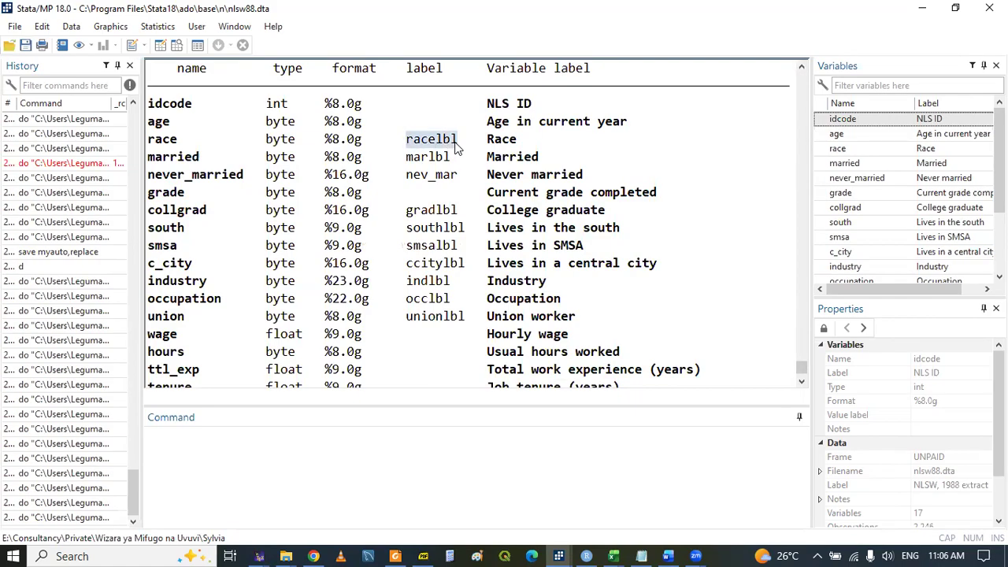
pyautogui.click(199, 442)
pyautogui.hotkey('ctrl', 'v')
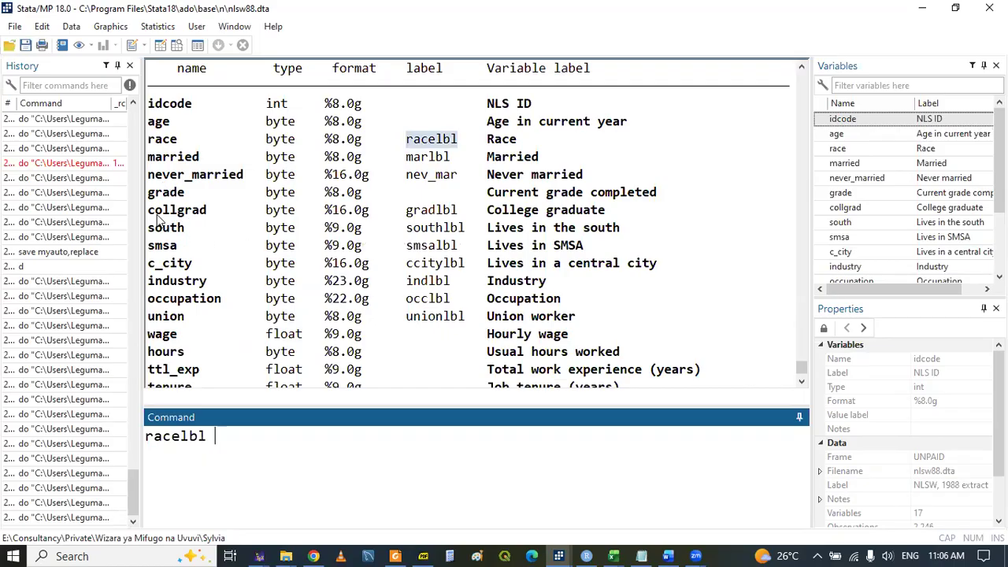
# Append the label names gradlbl and occlbl from the describe output after racelbl on the command line, and cut the whole list.
pyautogui.moveTo(409, 215); pyautogui.dragTo(459, 216)
pyautogui.hotkey('ctrl', 'c')
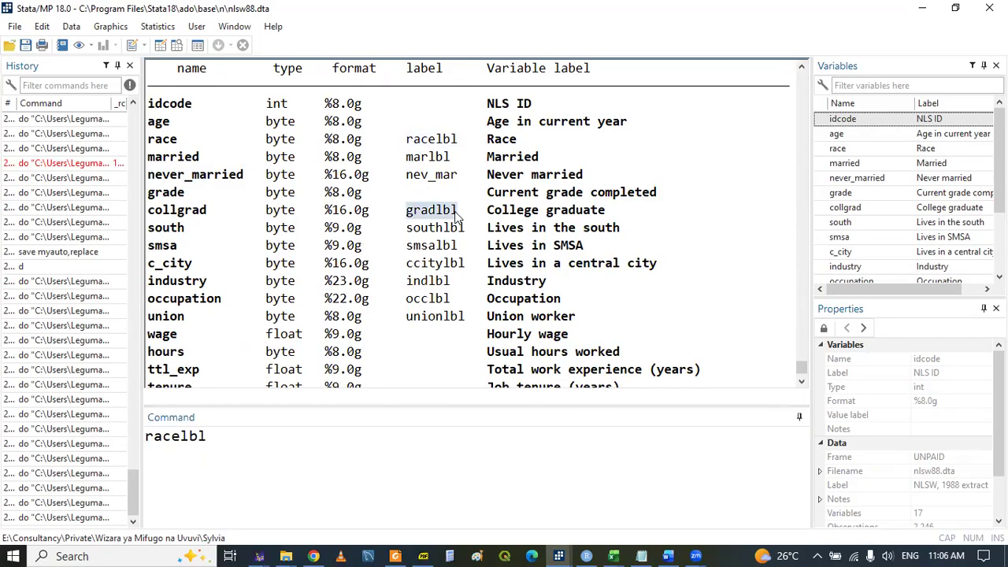
pyautogui.click(270, 436)
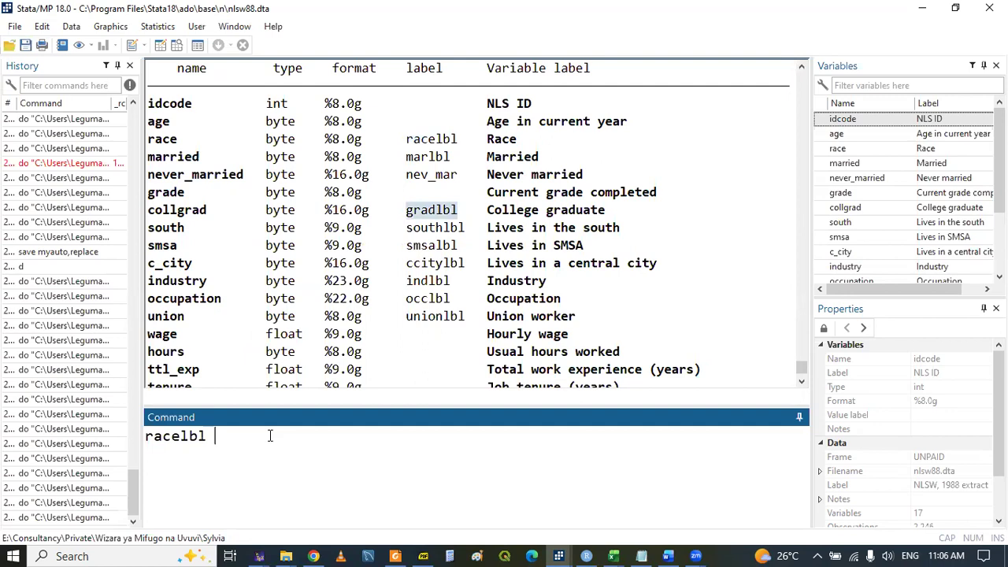
pyautogui.hotkey('ctrl', 'v')
pyautogui.moveTo(406, 299); pyautogui.dragTo(450, 306)
pyautogui.hotkey('ctrl', 'c')
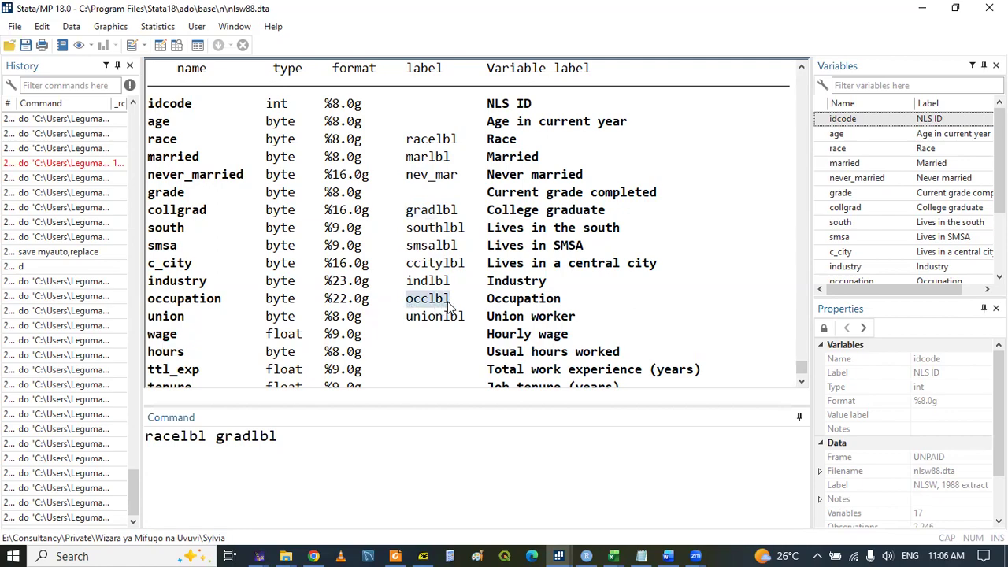
pyautogui.click(327, 458)
pyautogui.hotkey('ctrl', 'v')
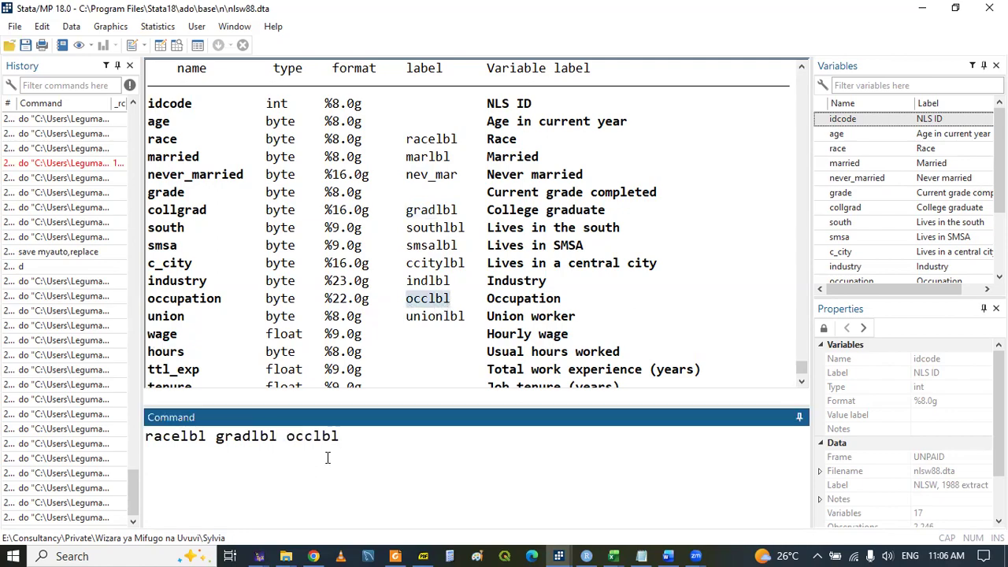
pyautogui.hotkey('ctrl', 'a')
pyautogui.hotkey('ctrl', 'x')
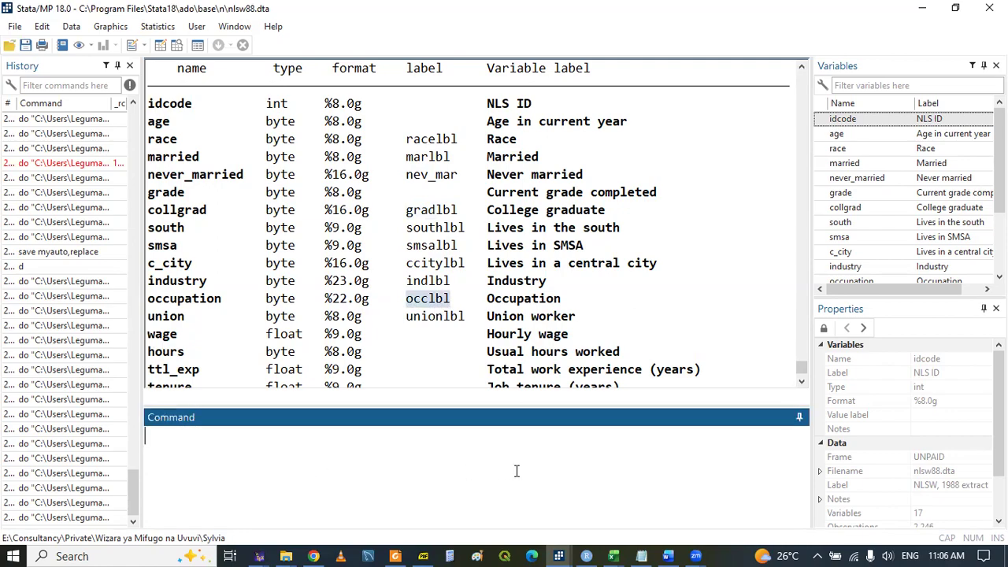
# Check the label list syntax in the help label page and enter label racelbl gradlbl occlbl on line 103 of the do-file.
pyautogui.click(559, 556)
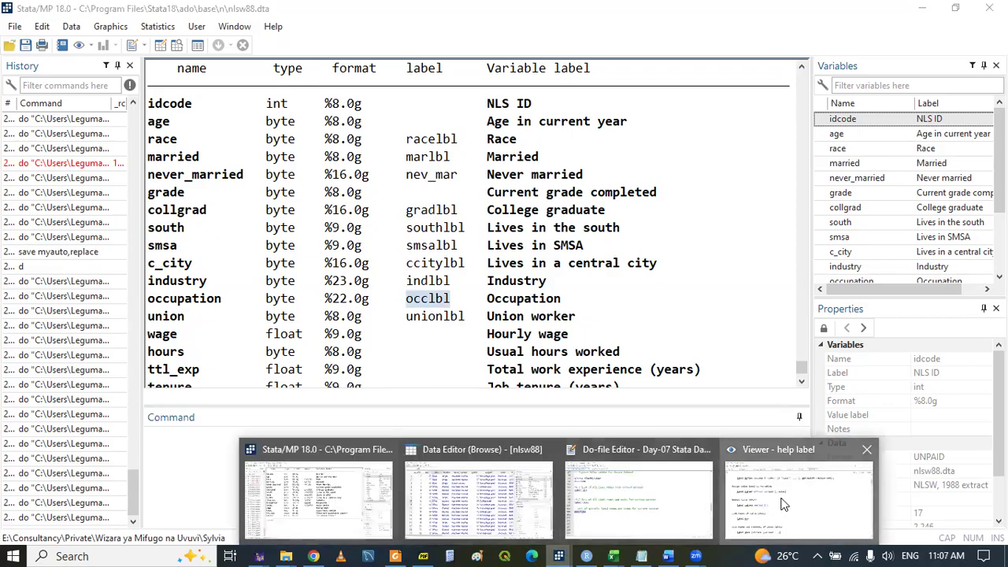
pyautogui.click(784, 504)
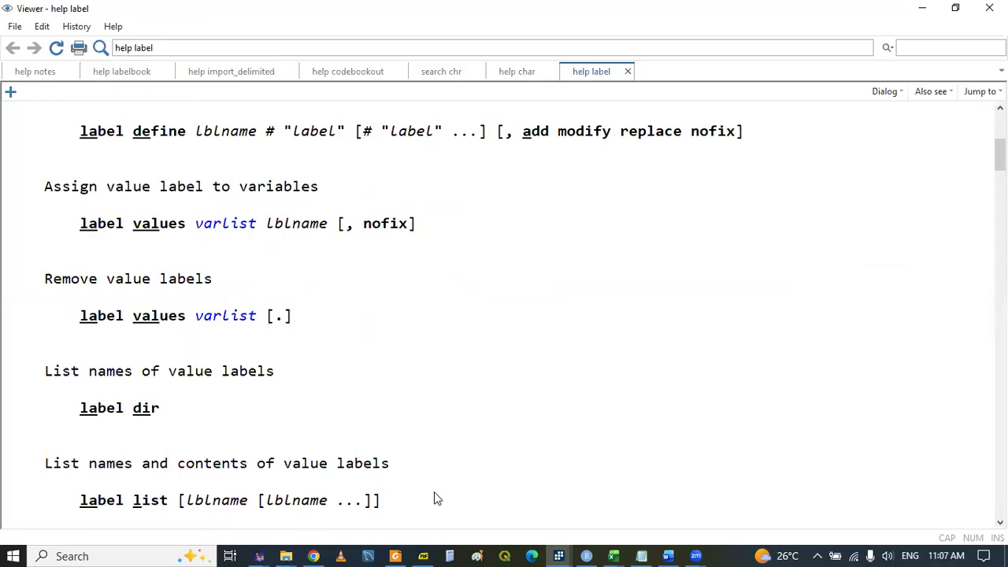
pyautogui.moveTo(564, 549)
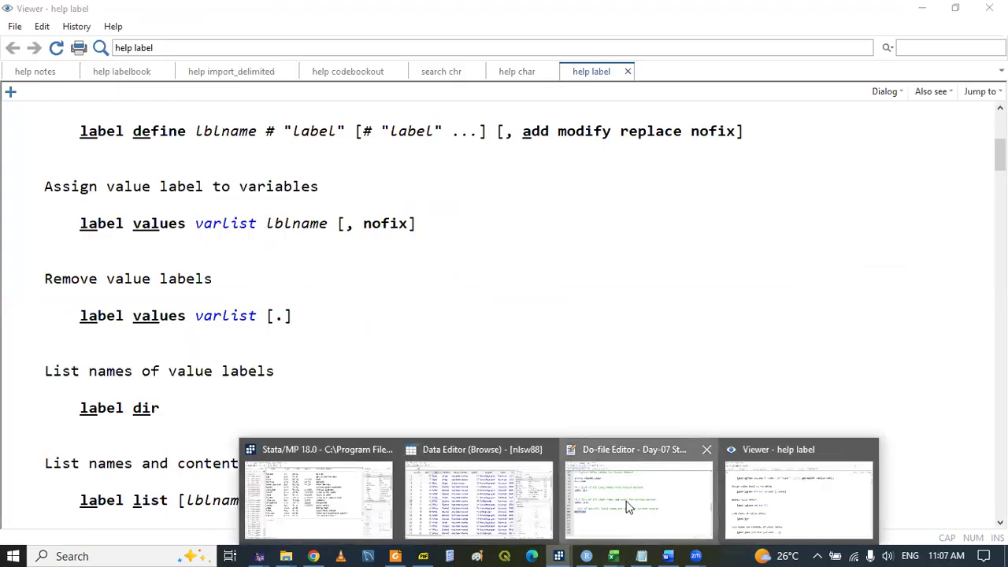
pyautogui.click(626, 501)
pyautogui.click(131, 378)
pyautogui.write('label')
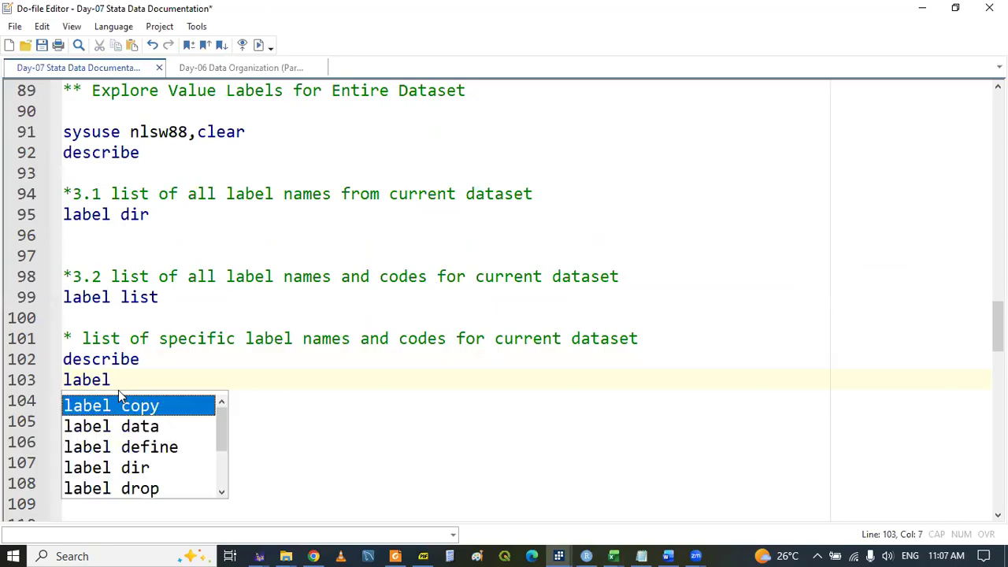
pyautogui.hotkey('ctrl', 'v')
pyautogui.click(181, 378)
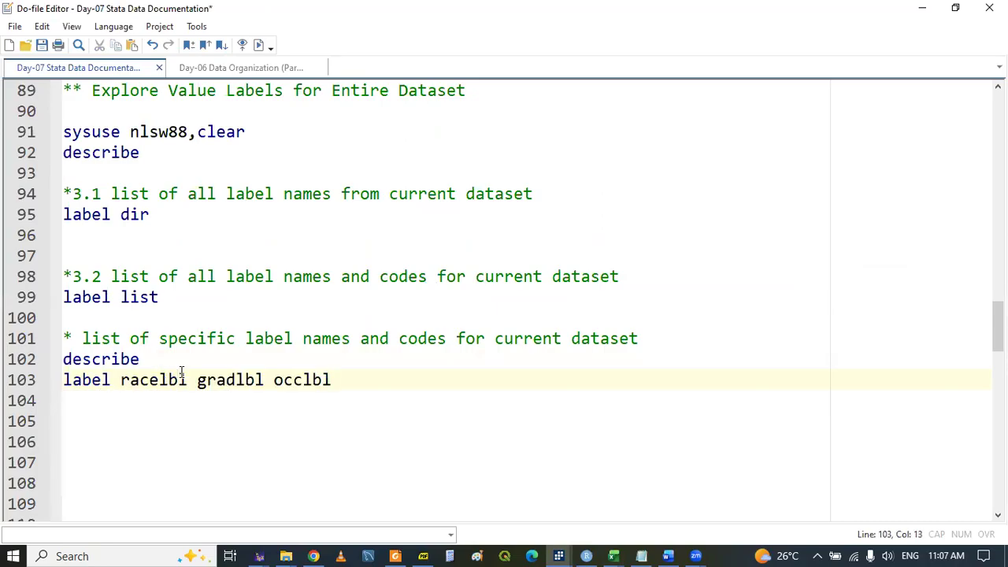
# Try to run the label command on line 103 and view its output in the Results window.
pyautogui.click(148, 358)
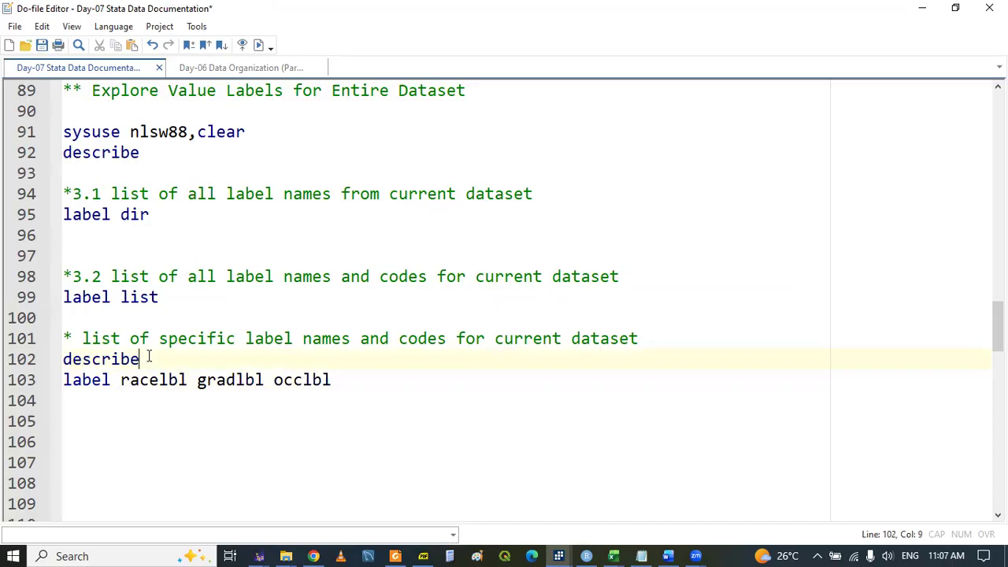
pyautogui.tripleClick(99, 381)
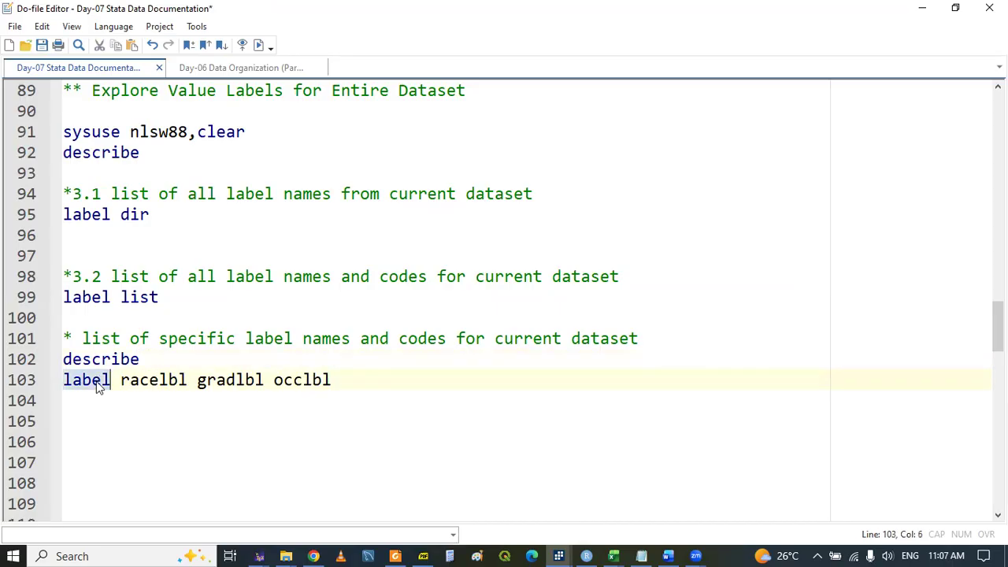
pyautogui.click(558, 555)
pyautogui.click(300, 488)
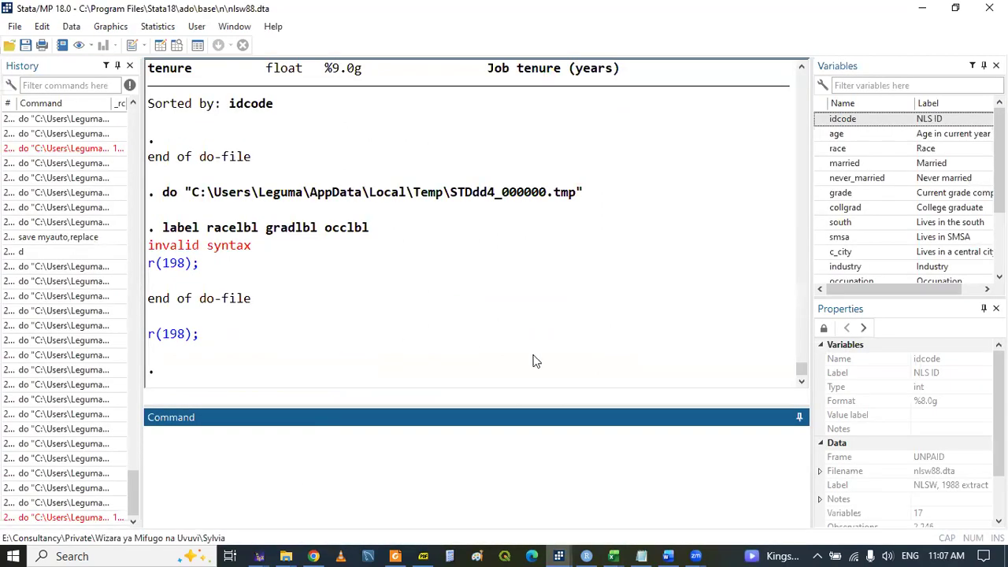
# Insert the list subcommand after label on line 103 of the do-file so it reads label list racelbl gradlbl occlbl.
pyautogui.click(566, 553)
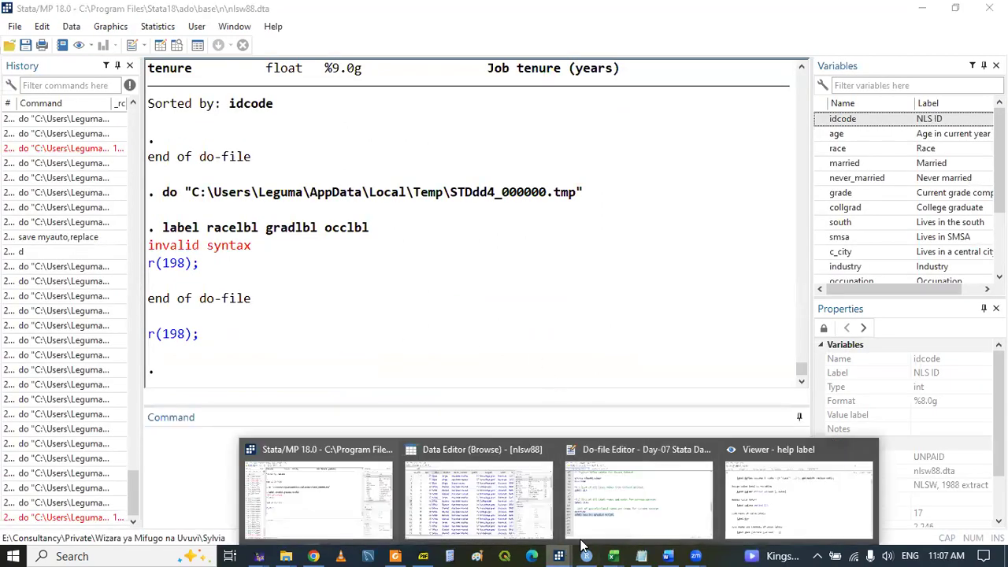
pyautogui.click(611, 506)
pyautogui.click(108, 380)
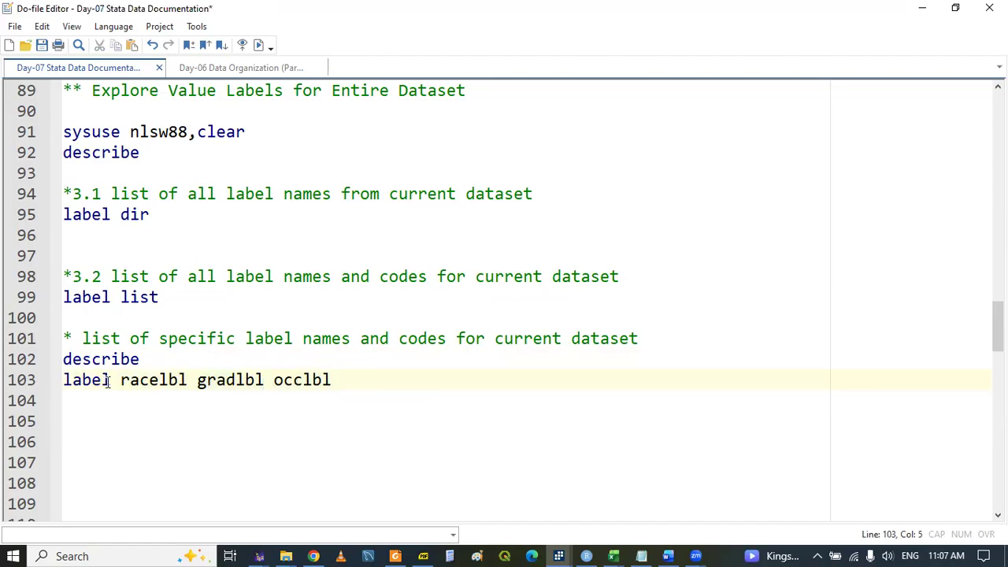
pyautogui.write('li')
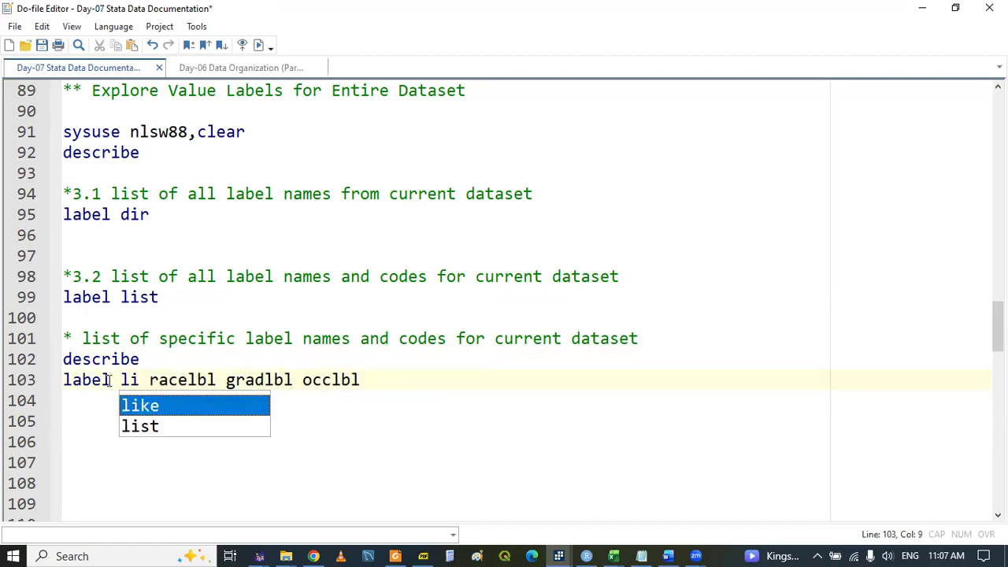
pyautogui.press('Down')
pyautogui.press('Return')
# Run the label list command on line 103 and review the codes for racelbl, gradlbl and occlbl in the Results window.
pyautogui.doubleClick(83, 380)
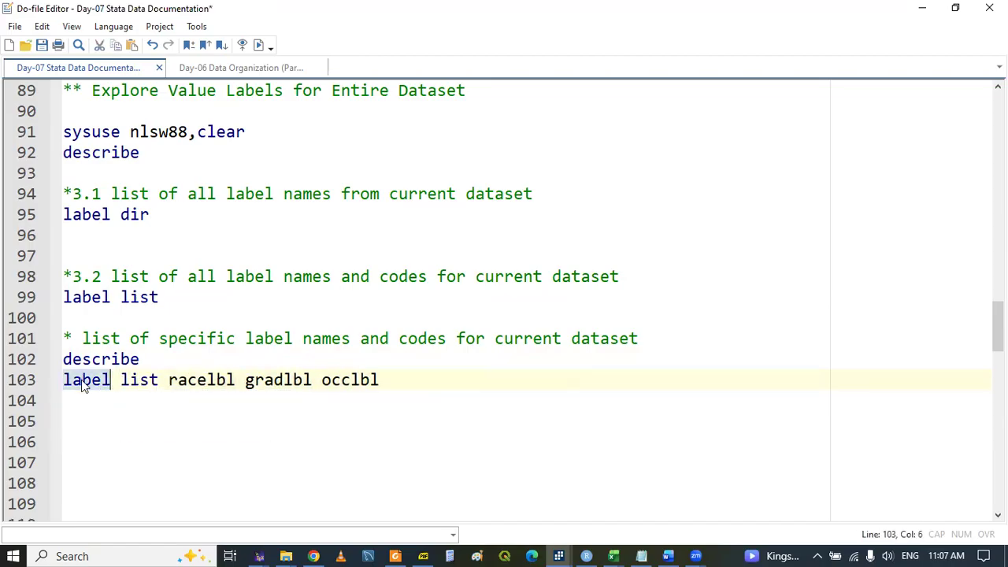
pyautogui.hotkey('shift', 'End')
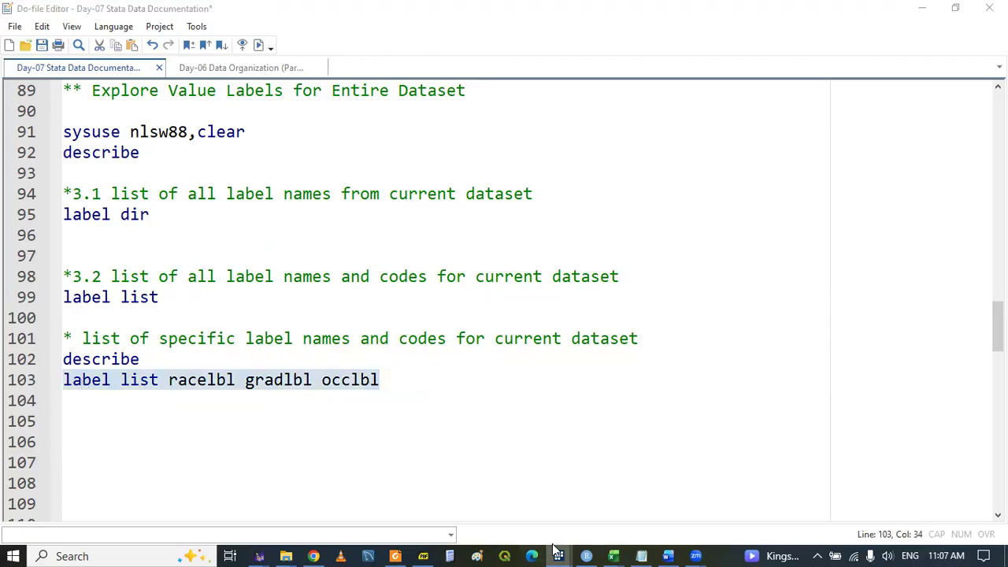
pyautogui.moveTo(558, 556)
pyautogui.click(320, 499)
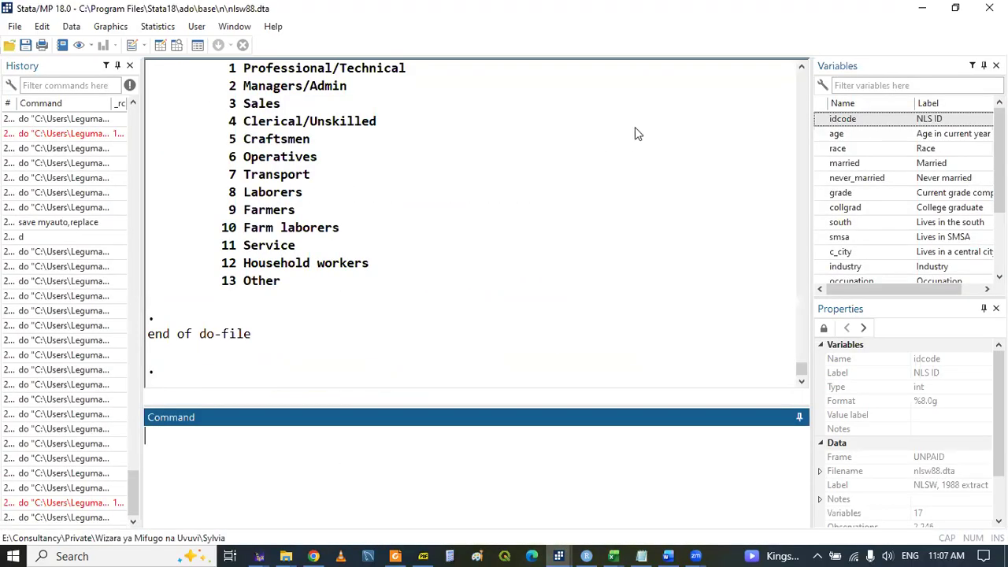
pyautogui.click(803, 67)
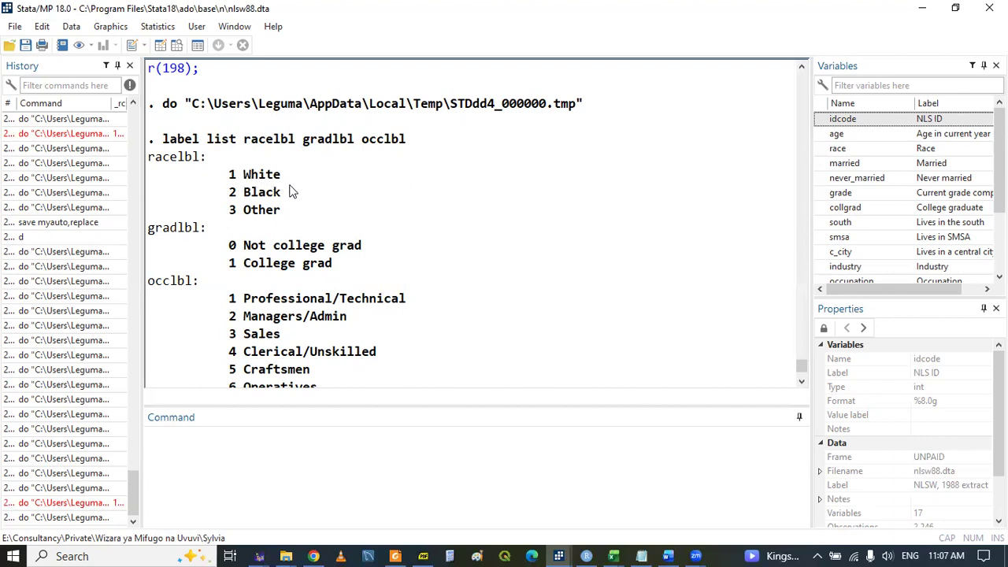
# Start a new section comment numbered *3.3 on line 105 of the do-file by reusing the *3.2 prefix, with blank lines below.
pyautogui.click(562, 552)
pyautogui.click(642, 520)
pyautogui.click(281, 420)
pyautogui.press('Return')
pyautogui.press('Return')
pyautogui.press('Return')
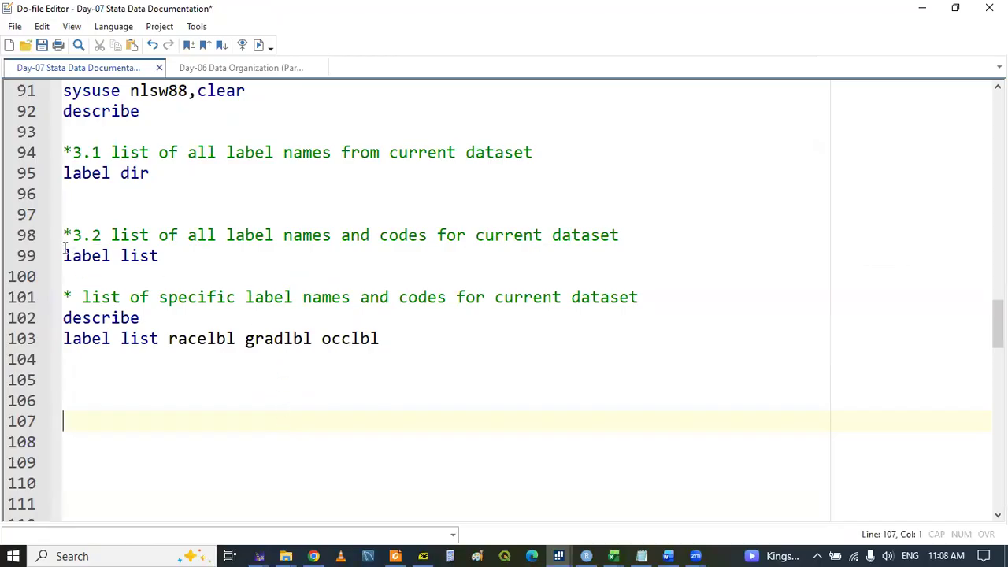
pyautogui.moveTo(64, 231); pyautogui.dragTo(111, 236)
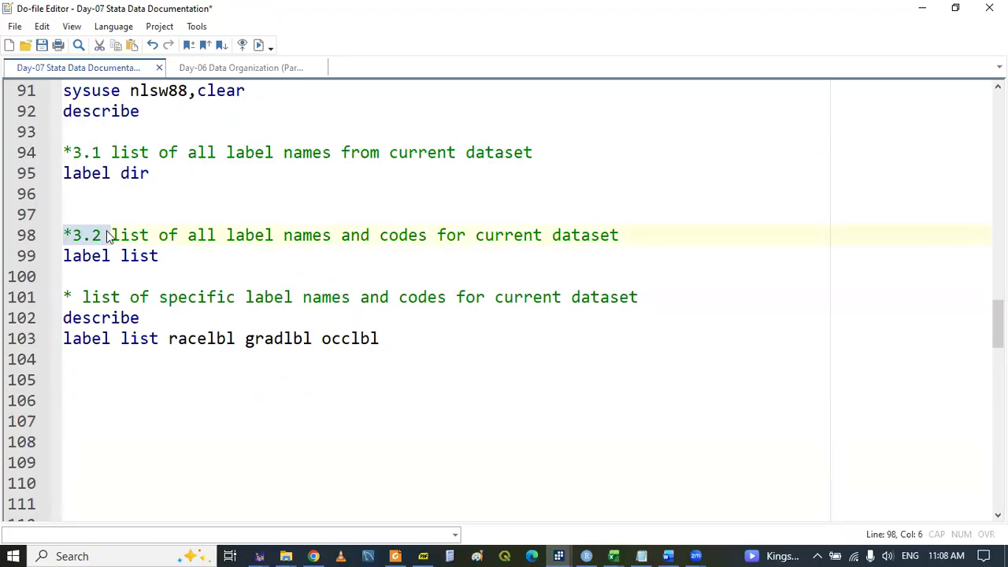
pyautogui.click(72, 382)
pyautogui.hotkey('ctrl', 'v')
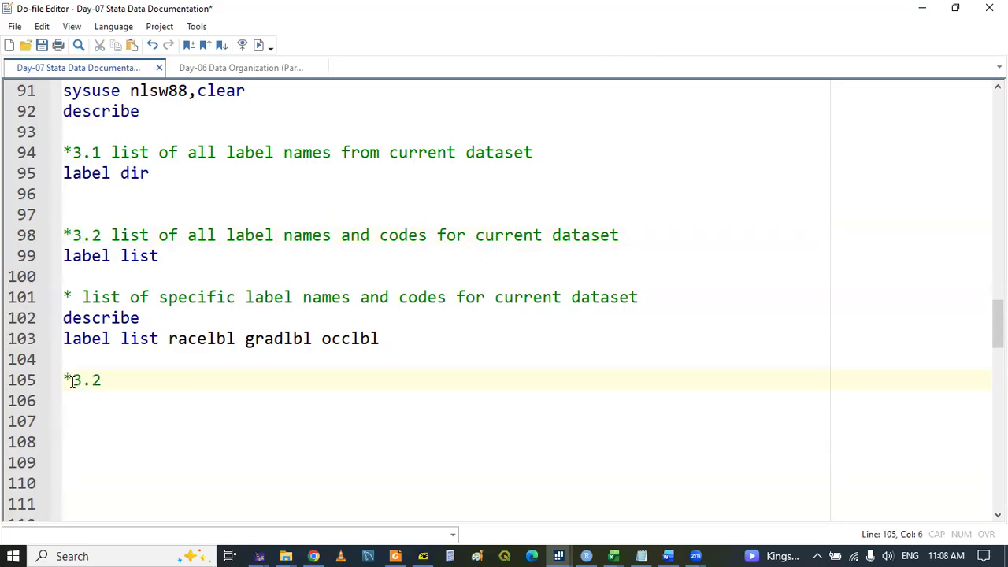
pyautogui.press('BackSpace')
pyautogui.press('BackSpace')
pyautogui.write('3')
# Switch to the Stata Data Documentation PDF and examine the slides on exploring value labels, uselabel and labelbook.
pyautogui.click(423, 556)
pyautogui.scroll(-1, 401, 457)
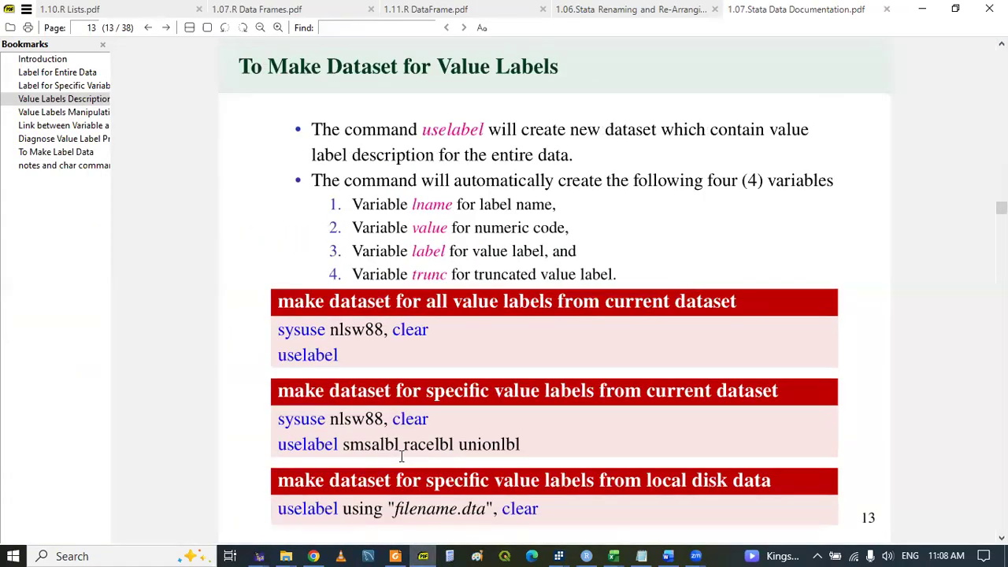
pyautogui.scroll(1, 402, 458)
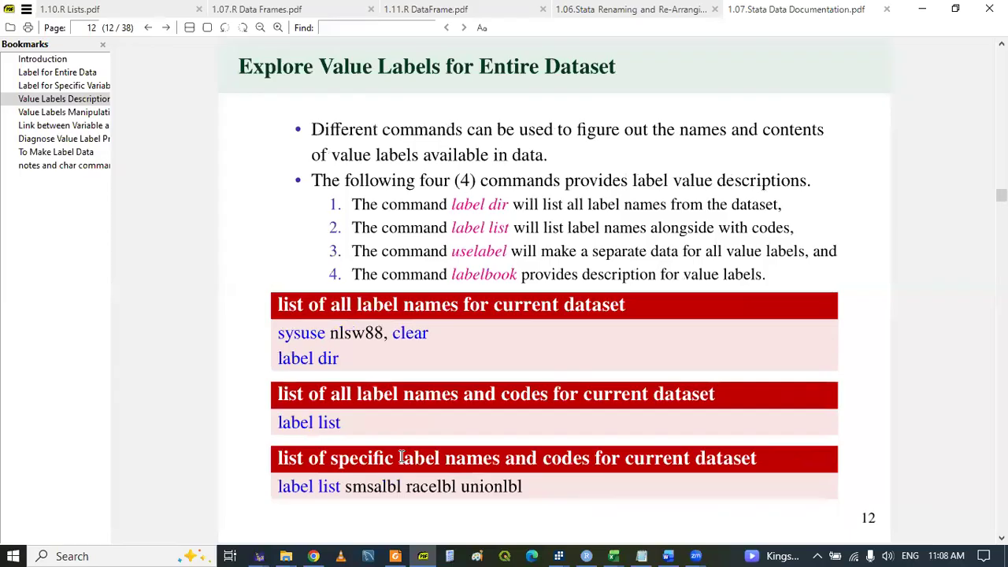
pyautogui.scroll(-1, 401, 456)
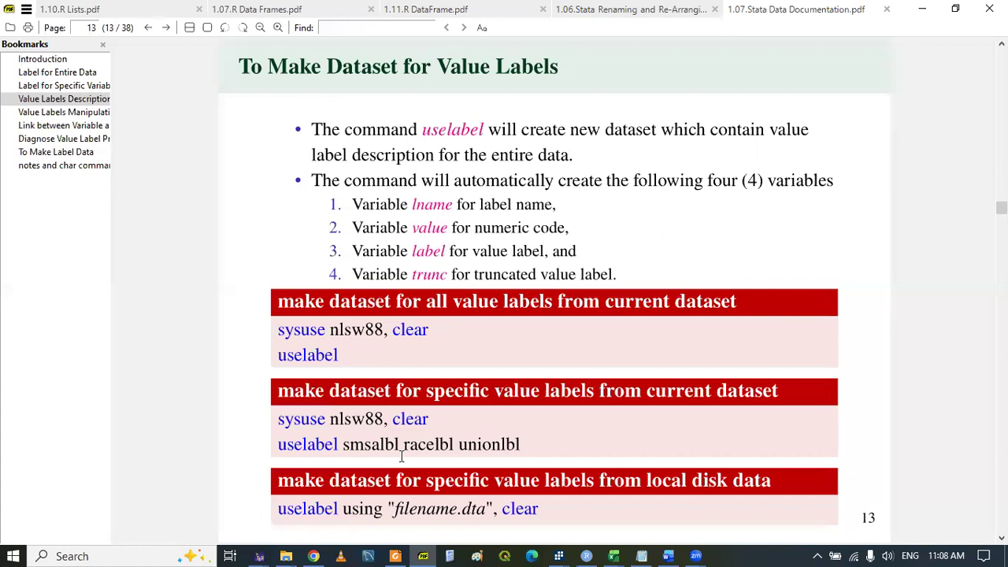
pyautogui.scroll(-1, 402, 456)
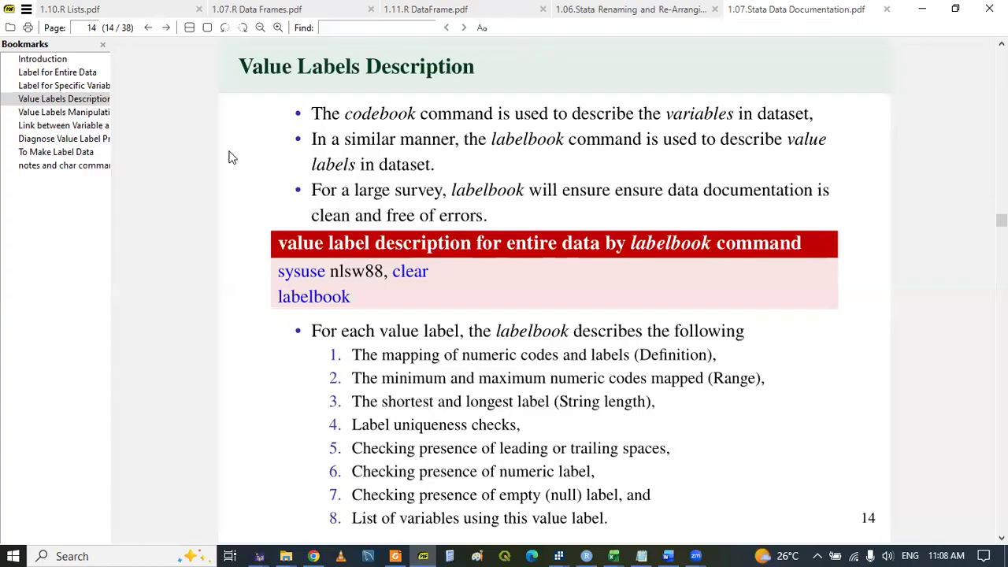
pyautogui.scroll(2, 232, 157)
pyautogui.scroll(-1, 233, 158)
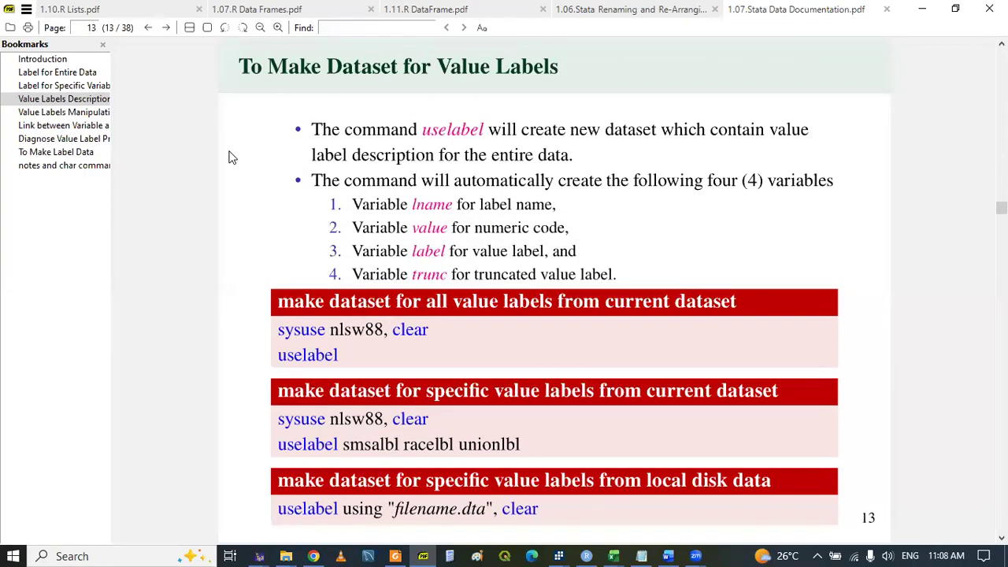
pyautogui.scroll(-1, 233, 157)
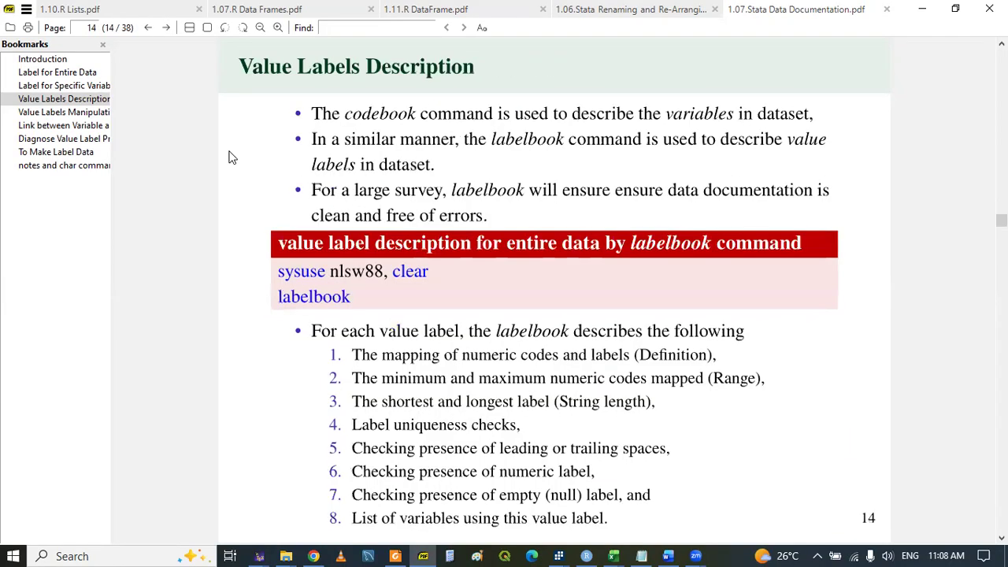
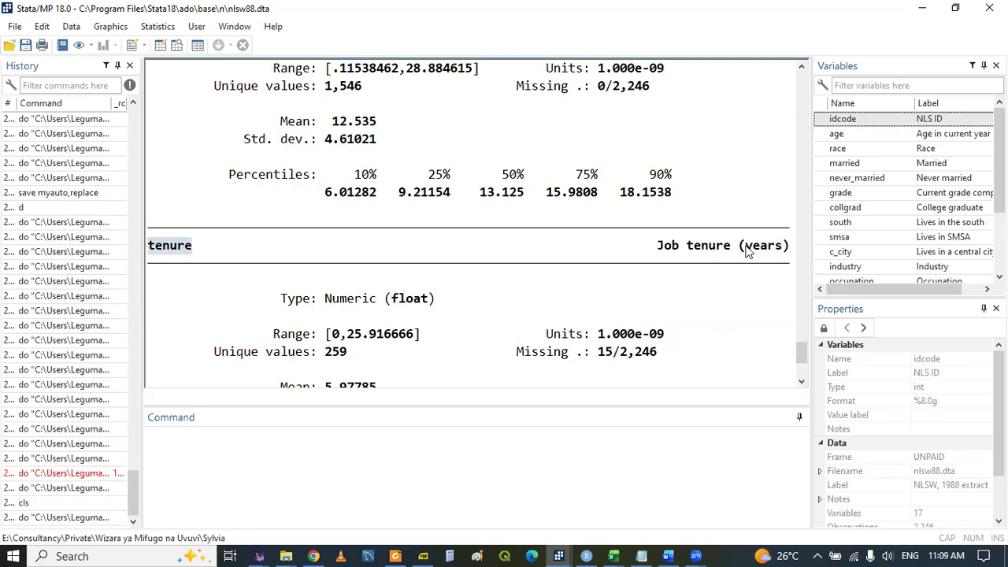
# Examine the codebook output for the tenure and union variables, including the value label attached to union.
pyautogui.click(801, 383)
pyautogui.click(801, 382)
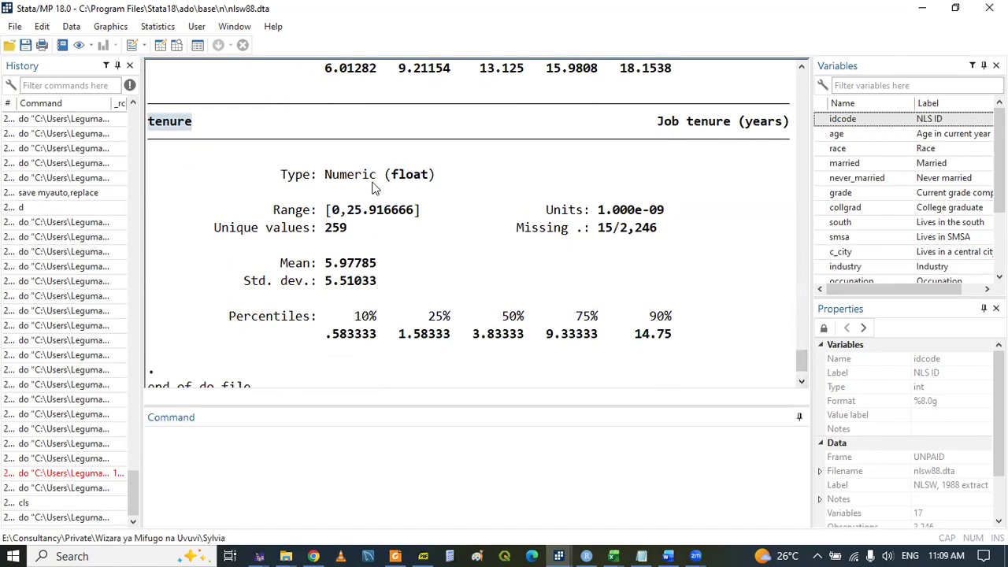
pyautogui.click(330, 203)
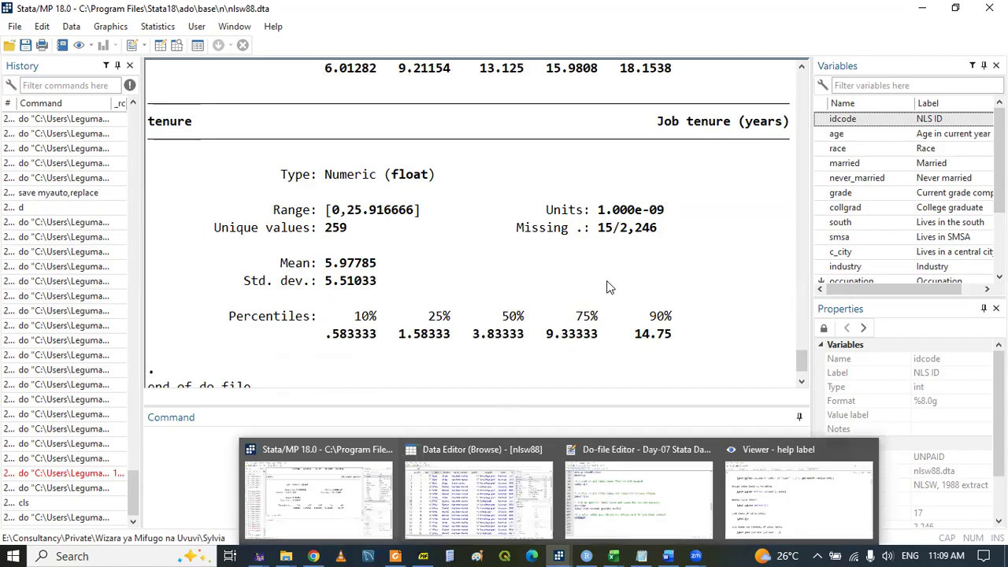
pyautogui.click(800, 69)
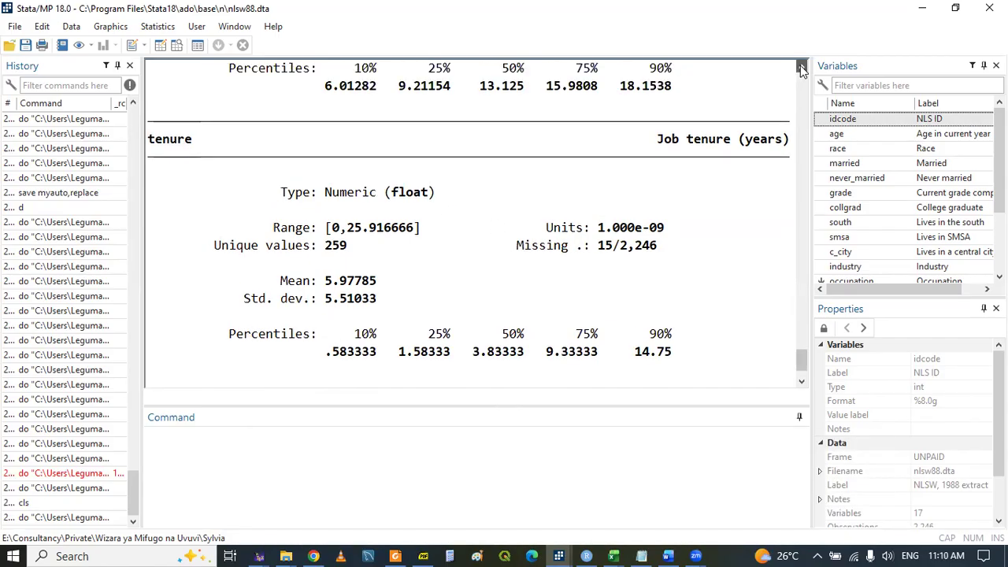
pyautogui.moveTo(801, 69); pyautogui.dragTo(801, 69)
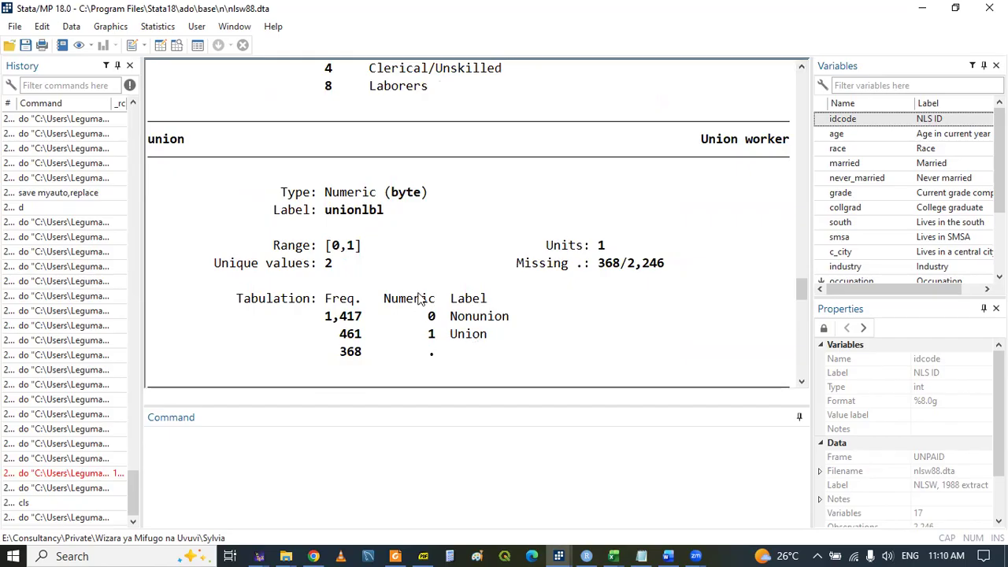
pyautogui.moveTo(320, 211); pyautogui.dragTo(386, 217)
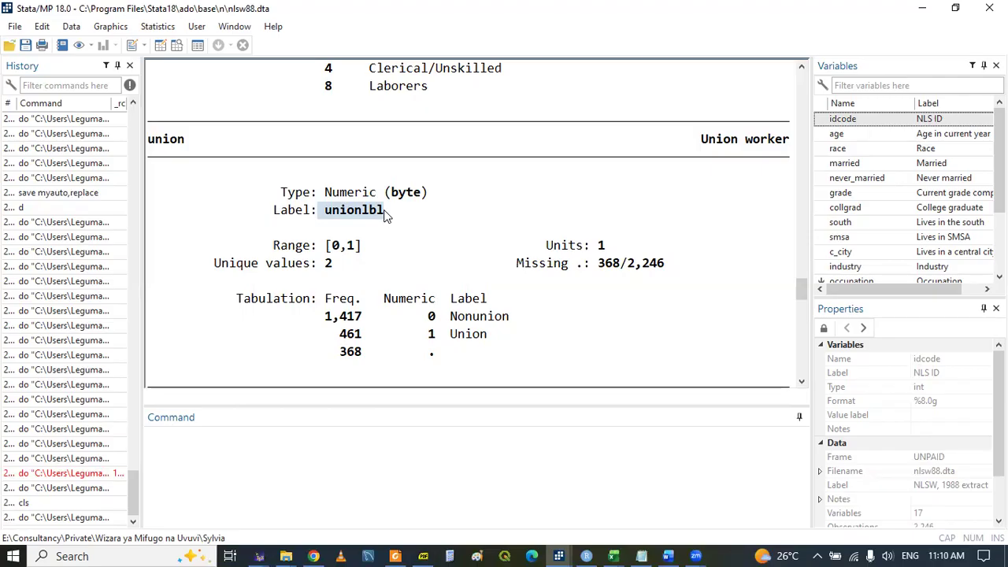
pyautogui.moveTo(152, 147); pyautogui.dragTo(178, 148)
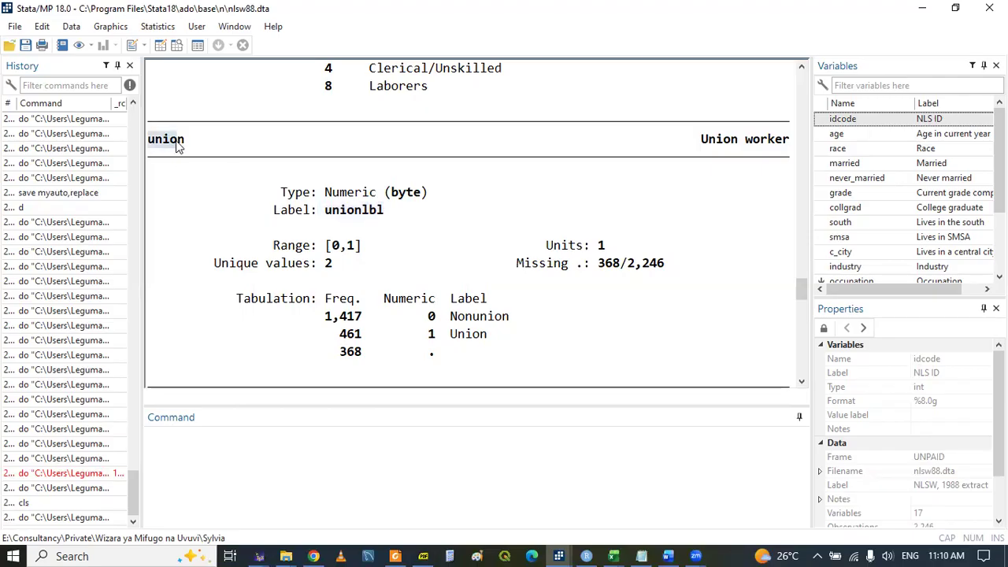
pyautogui.moveTo(325, 214); pyautogui.dragTo(403, 223)
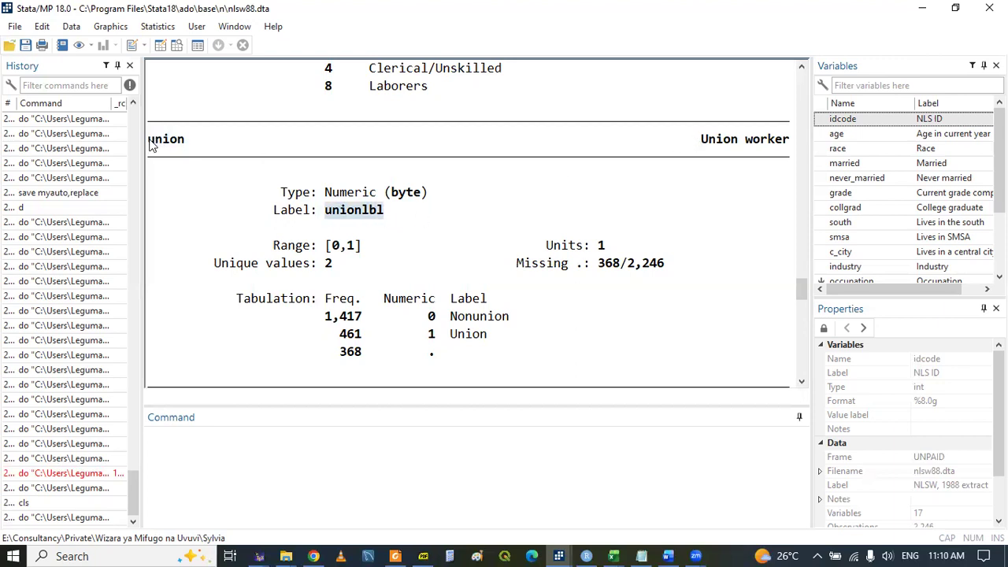
# Copy the variable name union from the codebook output, describe it with d union, and check its value label name.
pyautogui.moveTo(150, 145); pyautogui.dragTo(181, 144)
pyautogui.rightClick(182, 140)
pyautogui.click(201, 149)
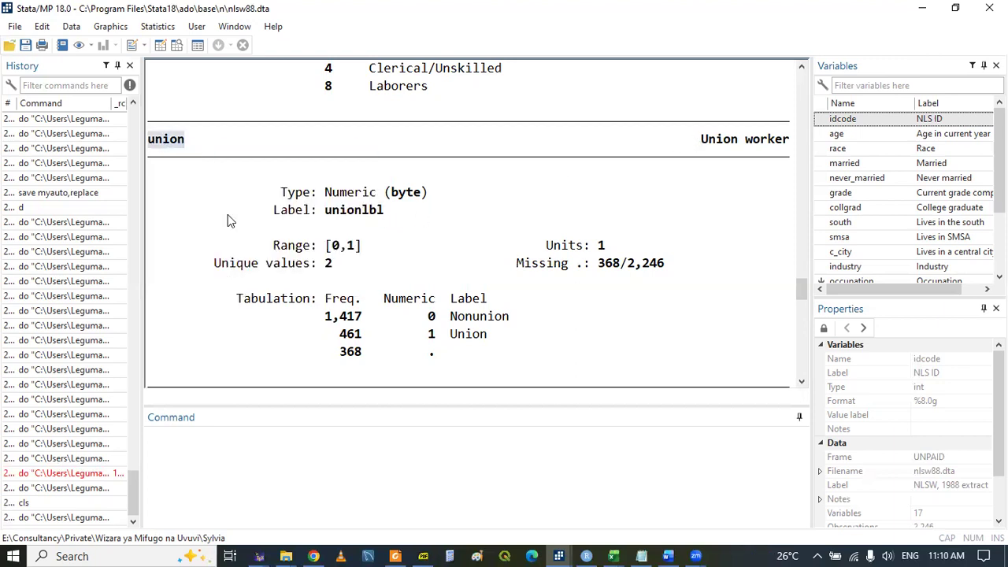
pyautogui.click(276, 447)
pyautogui.write('d')
pyautogui.hotkey('ctrl', 'v')
pyautogui.press('Return')
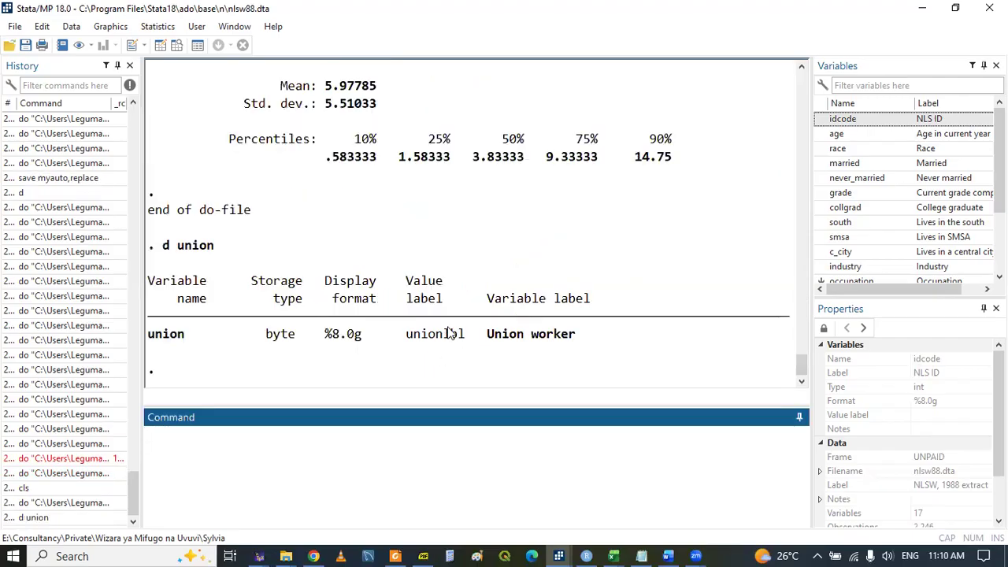
pyautogui.moveTo(407, 339); pyautogui.dragTo(465, 337)
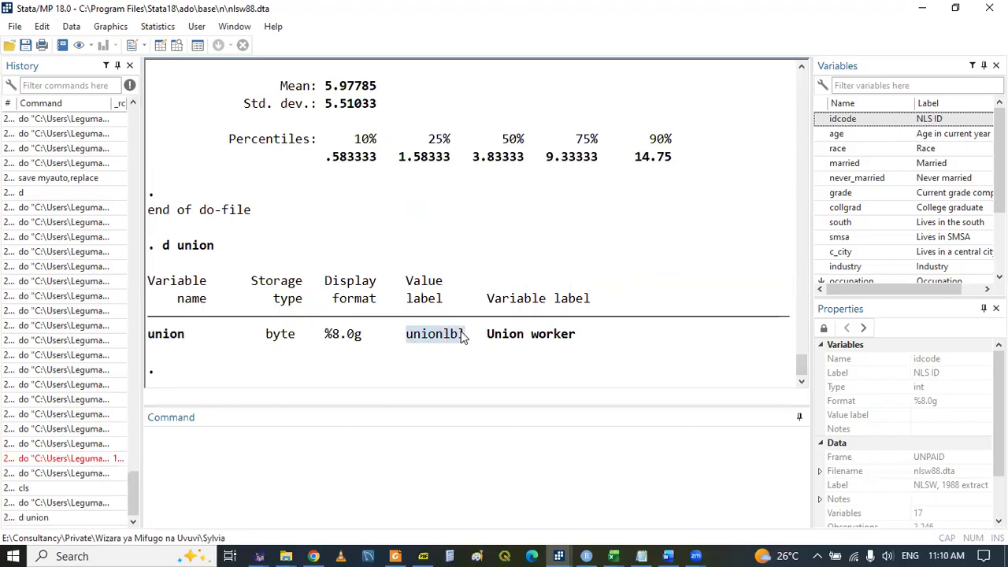
pyautogui.moveTo(148, 337); pyautogui.dragTo(181, 338)
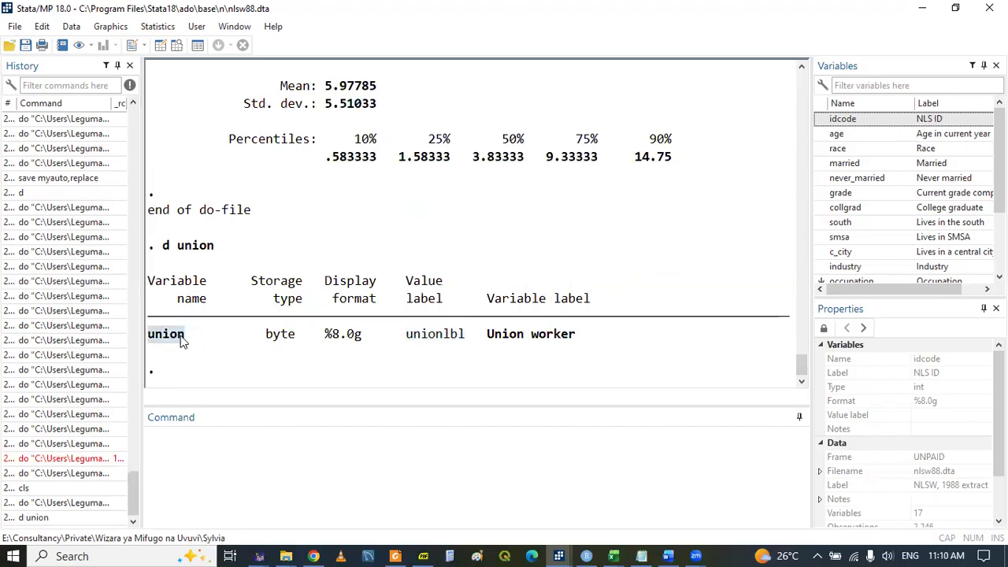
# Clear the Results window with the cls command.
pyautogui.click(246, 362)
pyautogui.click(308, 466)
pyautogui.write('cls')
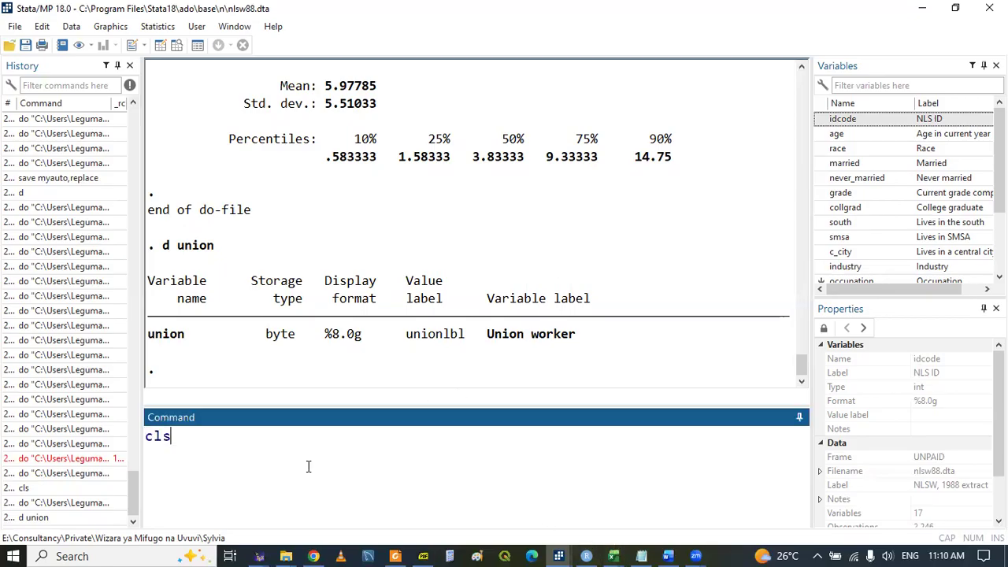
pyautogui.press('Return')
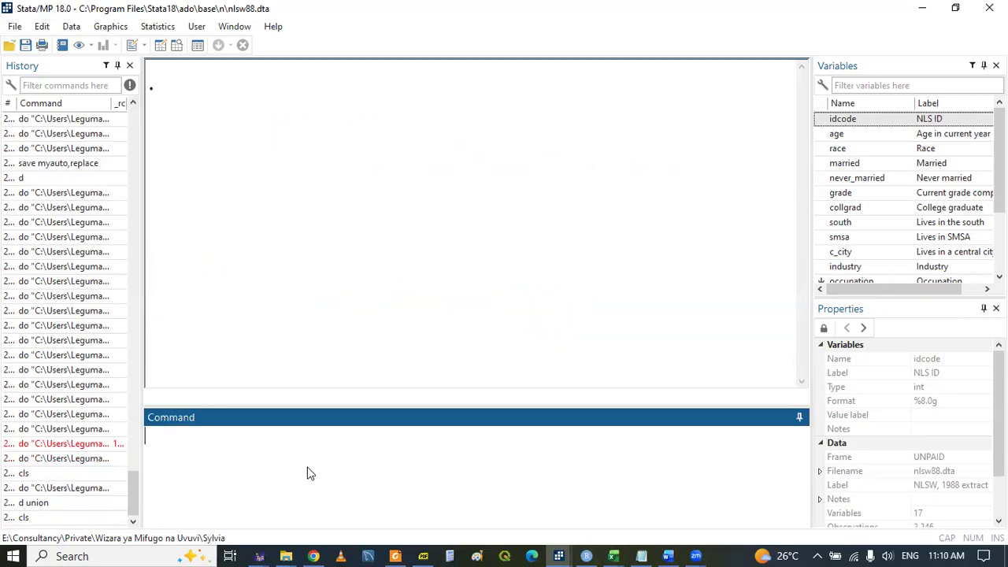
# Add the inline comment // for variables after the codebook command on line 106 of the do-file.
pyautogui.click(558, 556)
pyautogui.click(661, 502)
pyautogui.click(165, 421)
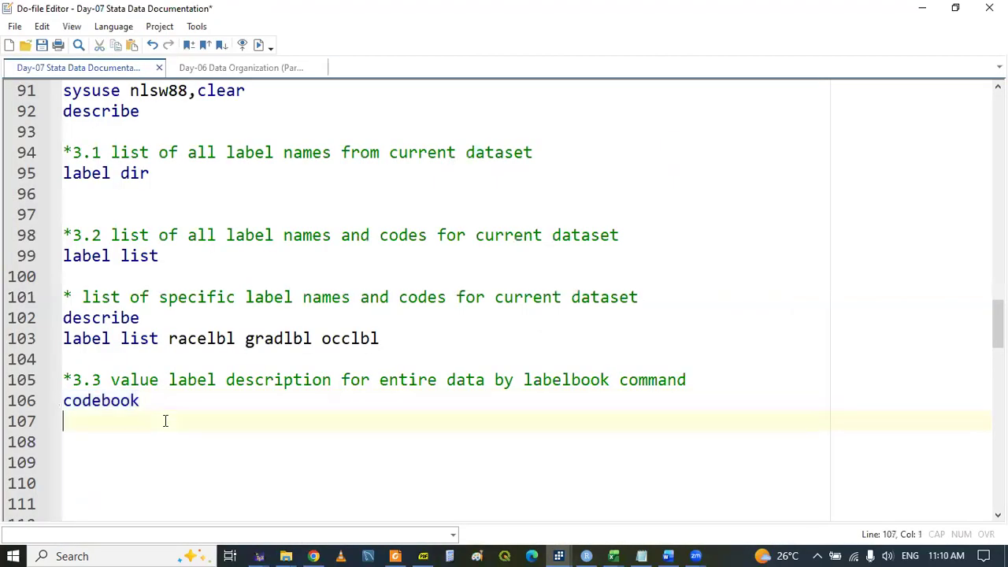
pyautogui.click(182, 404)
pyautogui.write('//')
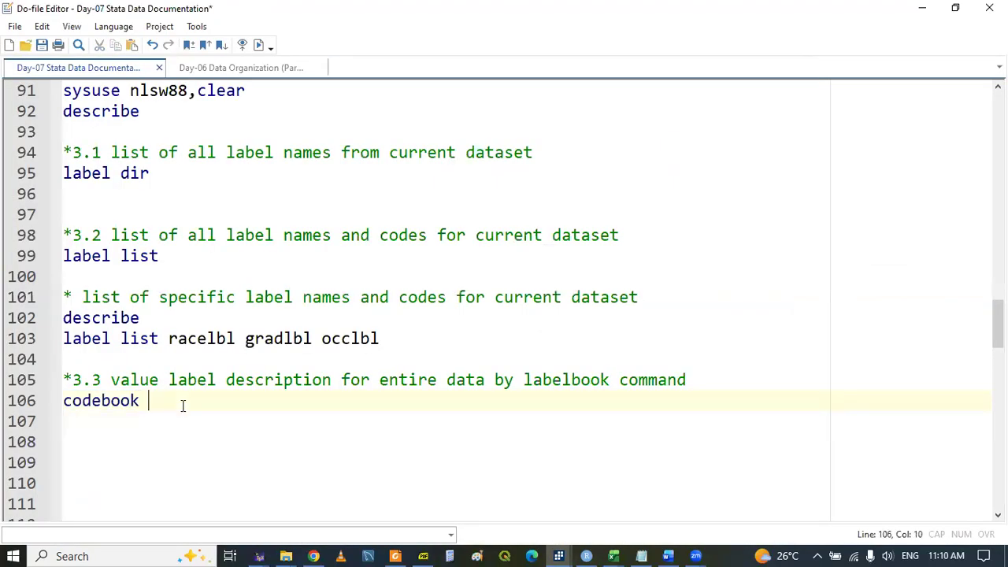
pyautogui.write(' for variables')
# Enter the labelbook command on line 107, below the commented codebook line.
pyautogui.press('Return')
pyautogui.write('labe')
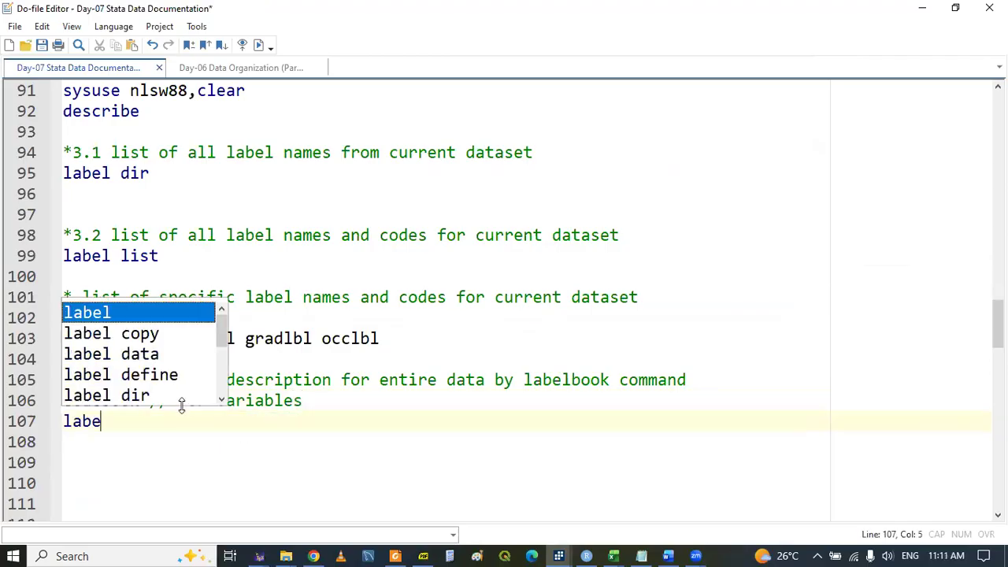
pyautogui.write('l')
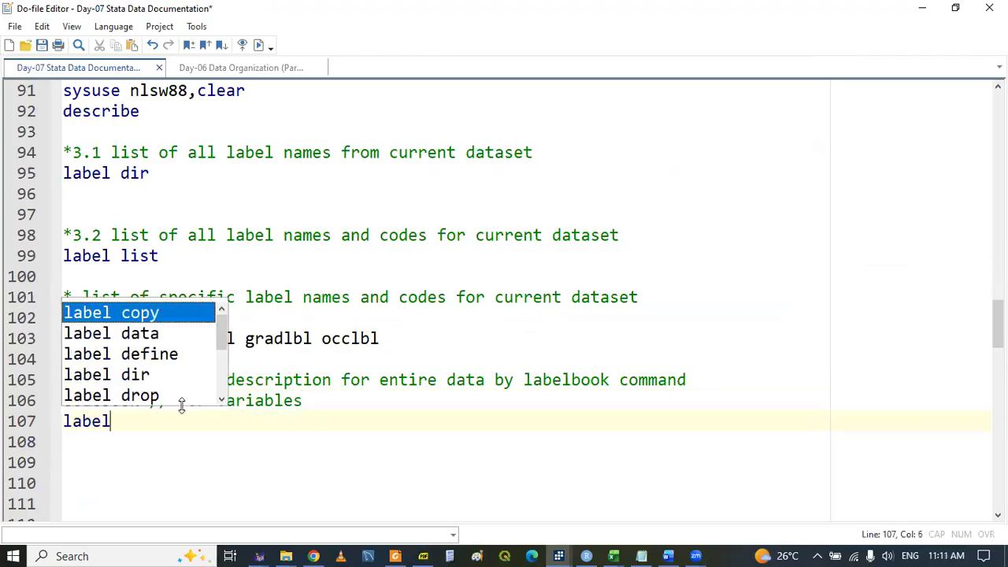
pyautogui.write('n=')
pyautogui.press('BackSpace')
pyautogui.press('BackSpace')
pyautogui.write('b')
pyautogui.press('Return')
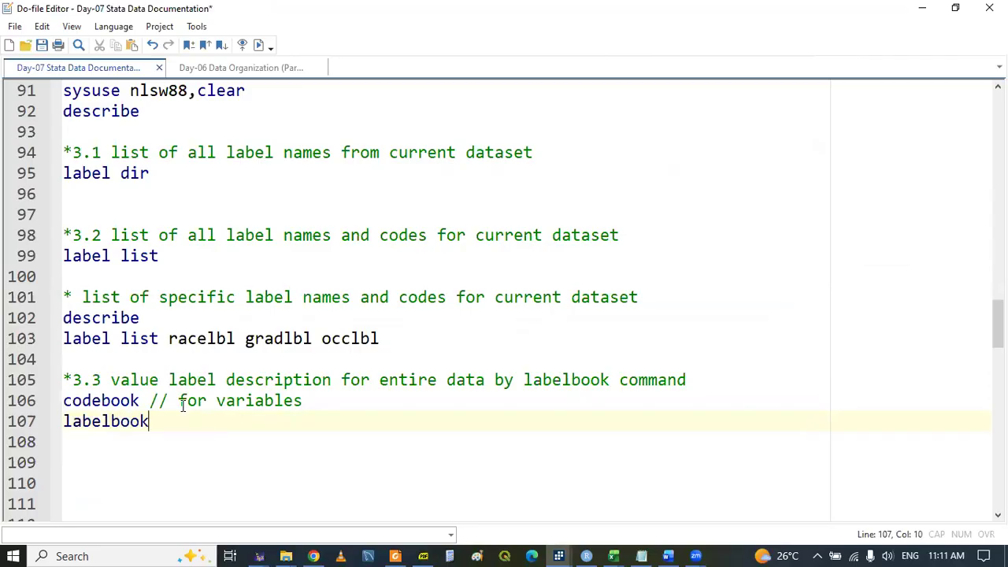
# Add the inline comment // for value labels after the labelbook command on line 107.
pyautogui.write('// for val')
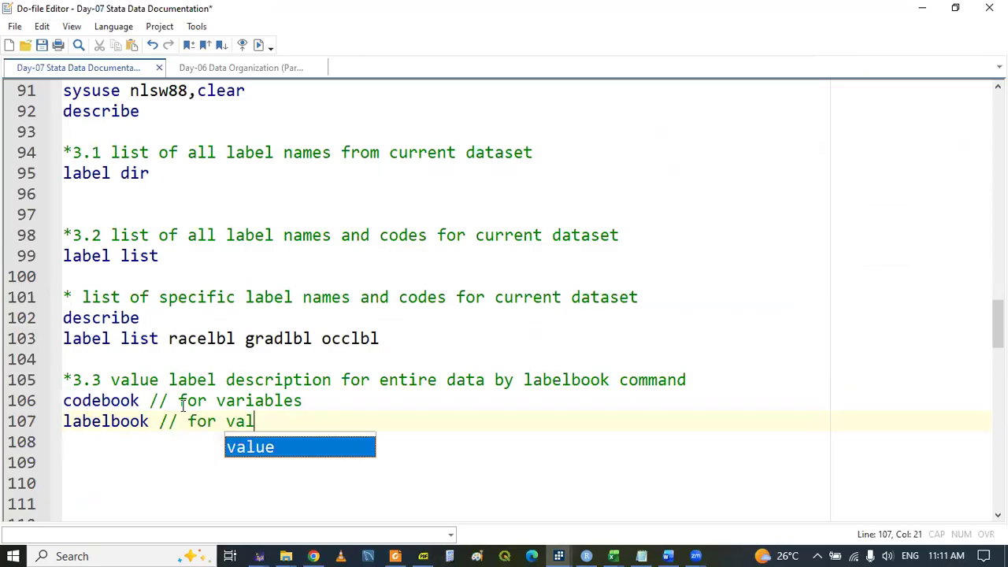
pyautogui.write('ue ;a')
pyautogui.press('BackSpace')
pyautogui.press('BackSpace')
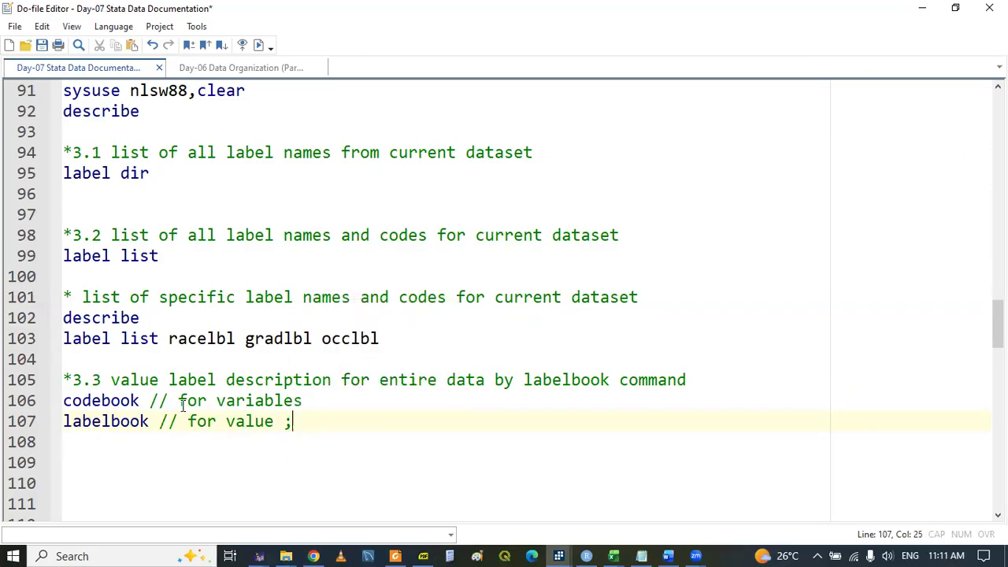
pyautogui.write('labe')
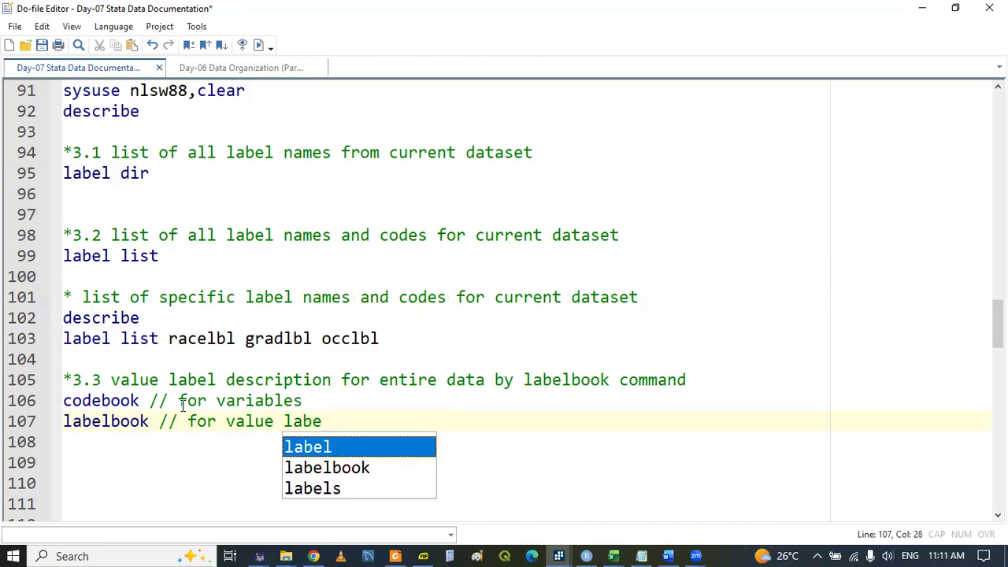
pyautogui.press('Down')
pyautogui.press('Down')
pyautogui.press('Return')
# Run the labelbook line and review its output from the start, covering the ccitylbl value label.
pyautogui.tripleClick(93, 422)
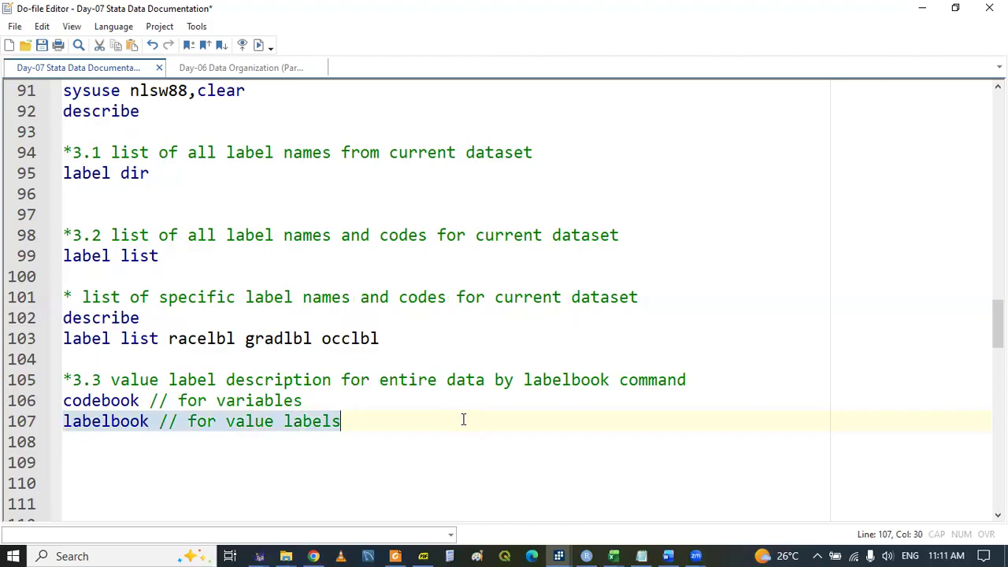
pyautogui.click(558, 556)
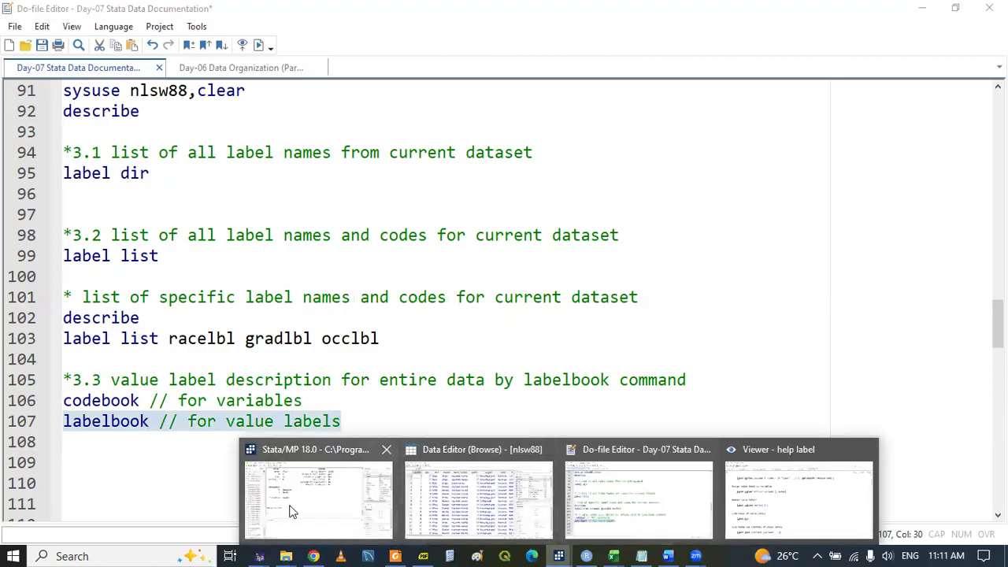
pyautogui.click(288, 511)
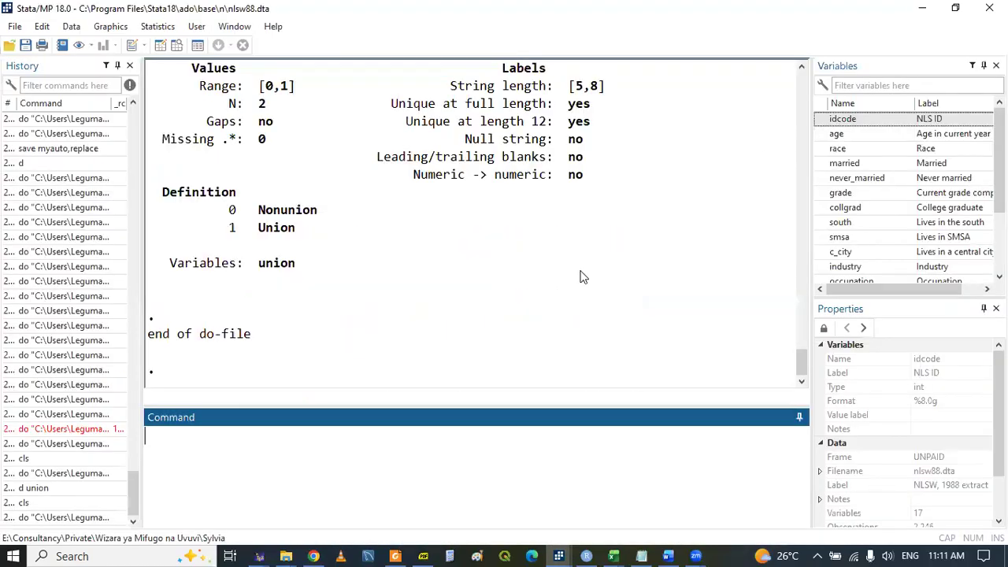
pyautogui.click(801, 70)
pyautogui.scroll(11, 801, 69)
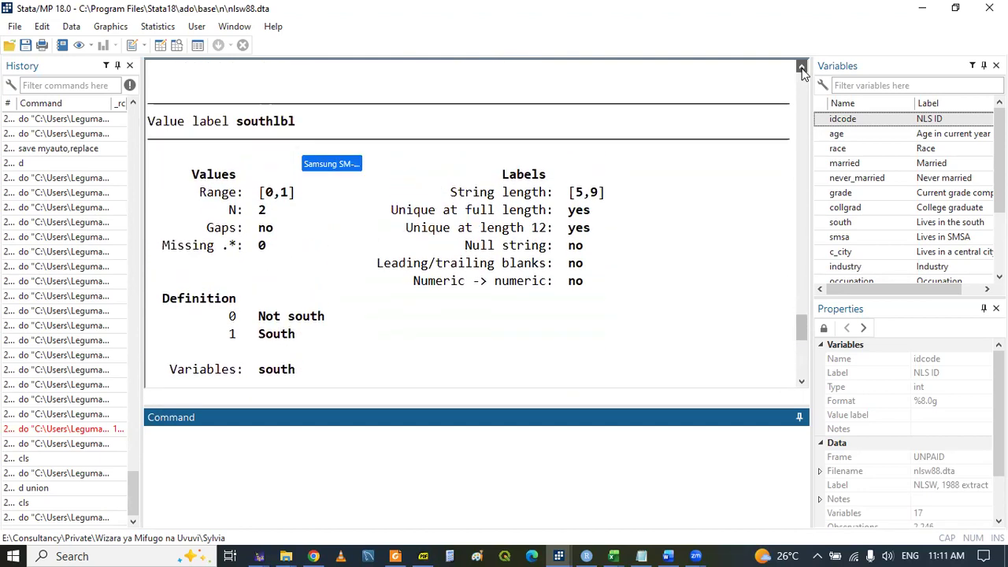
pyautogui.moveTo(800, 317); pyautogui.dragTo(796, 70)
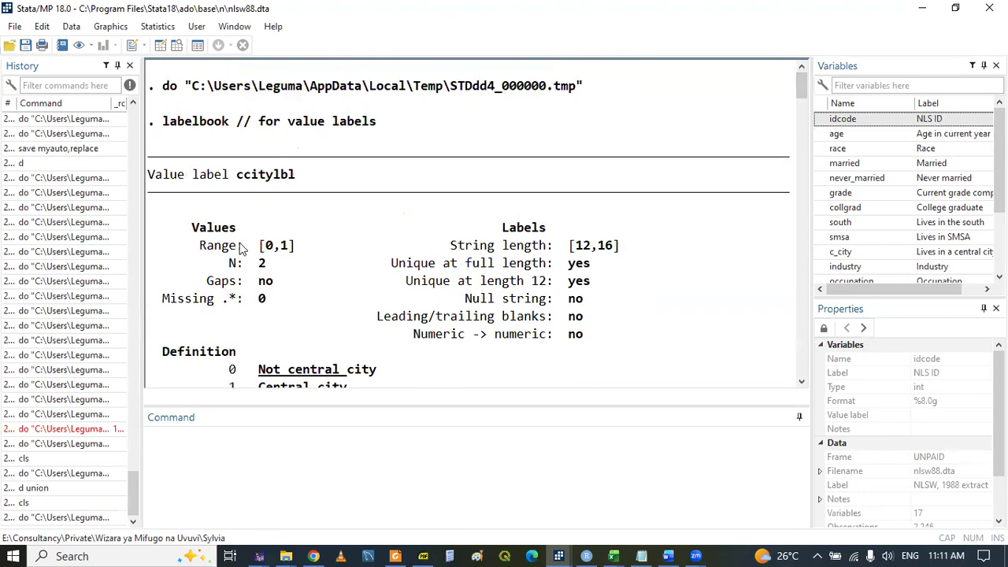
pyautogui.click(801, 383)
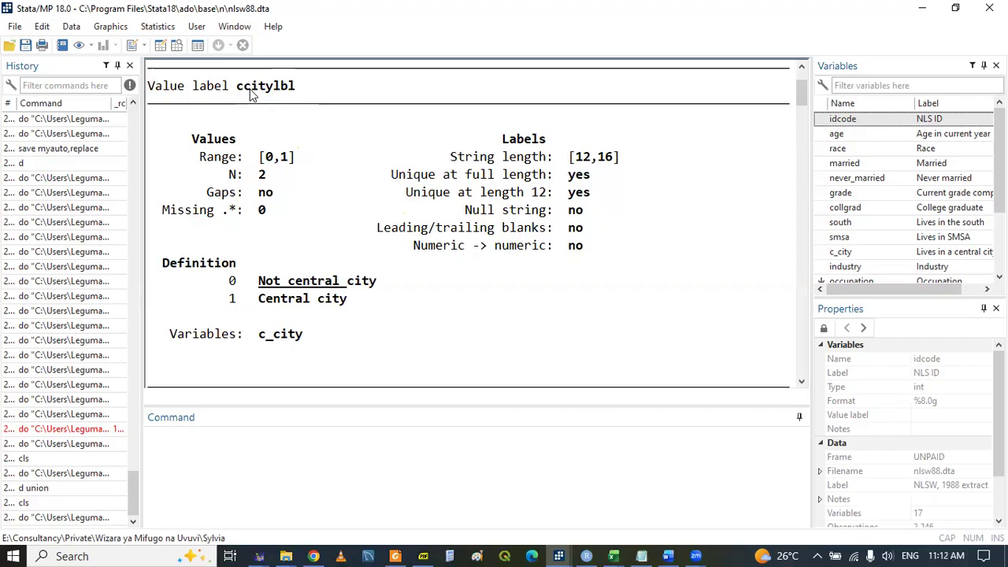
# Insert the command help labelbook on line 108 of the do-file, between the codebook and labelbook lines.
pyautogui.click(558, 554)
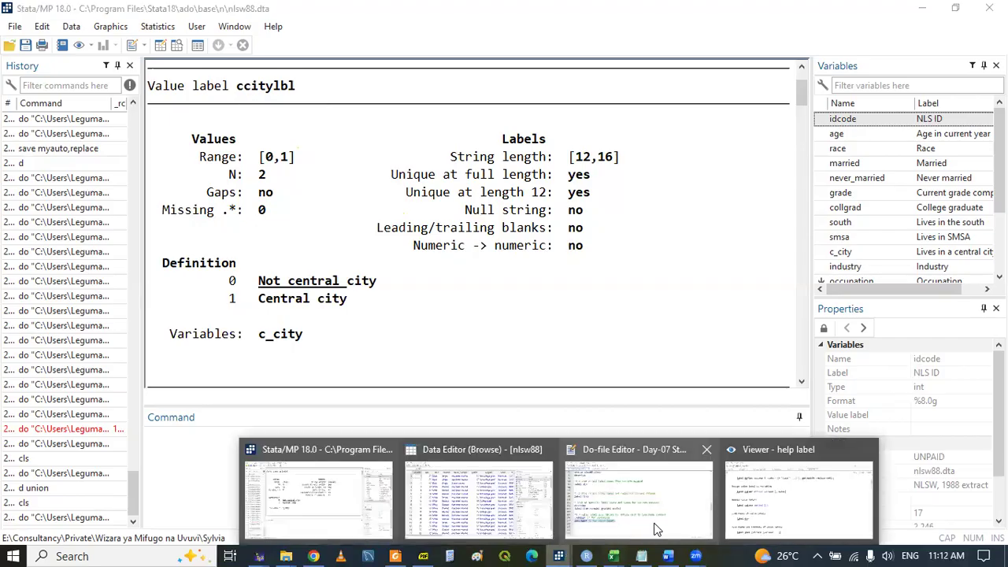
pyautogui.click(660, 521)
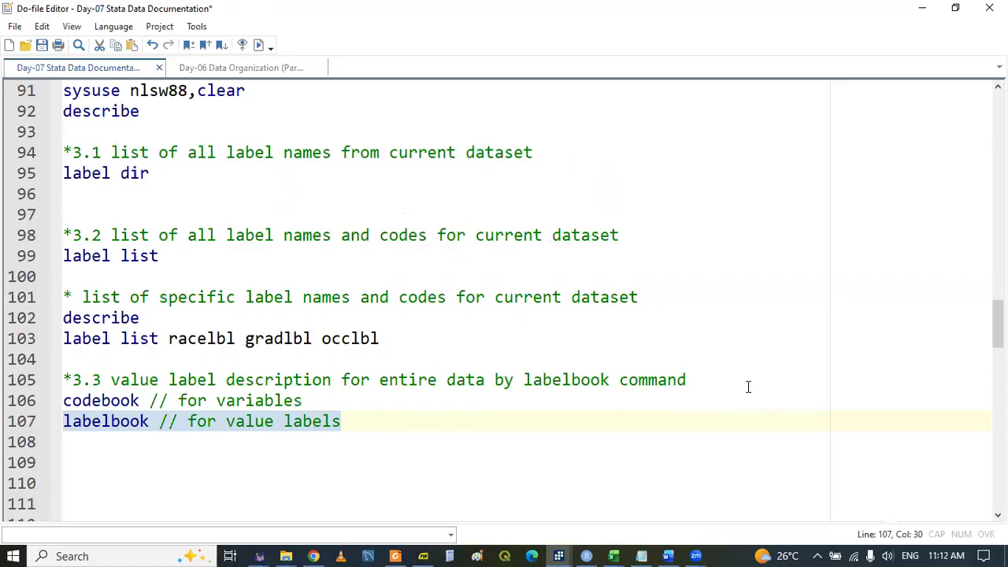
pyautogui.click(422, 417)
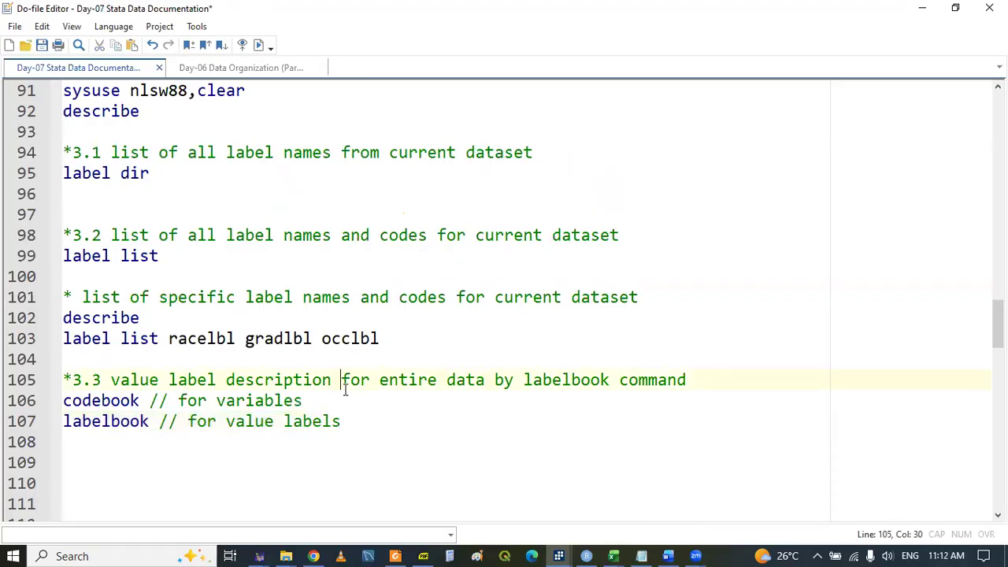
pyautogui.press('Return')
pyautogui.press('Return')
pyautogui.write('help labe')
pyautogui.press('Down')
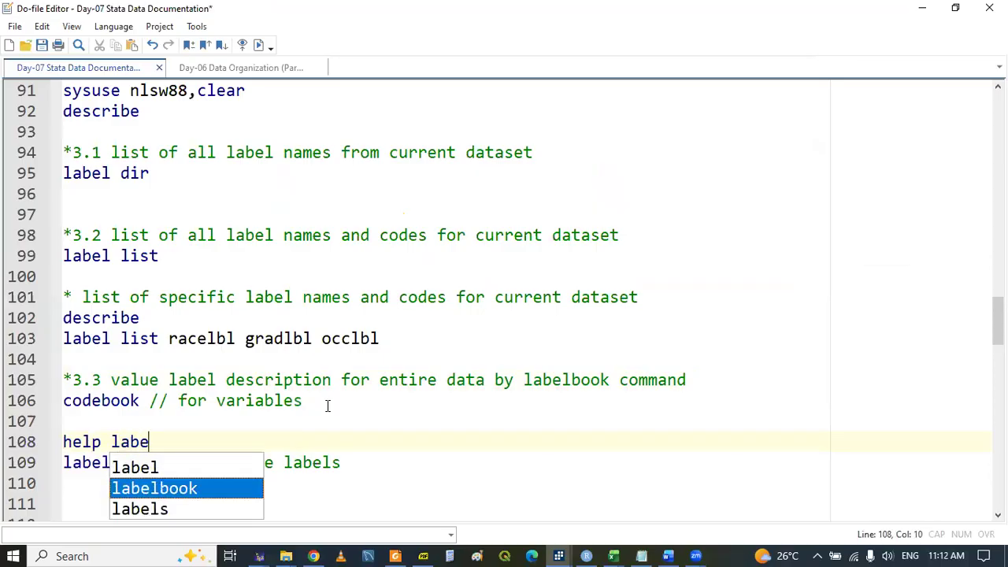
pyautogui.press('Return')
# Run the help labelbook line and review the syntax and labelbook options in the help page.
pyautogui.tripleClick(160, 441)
pyautogui.hotkey('ctrl', 'd')
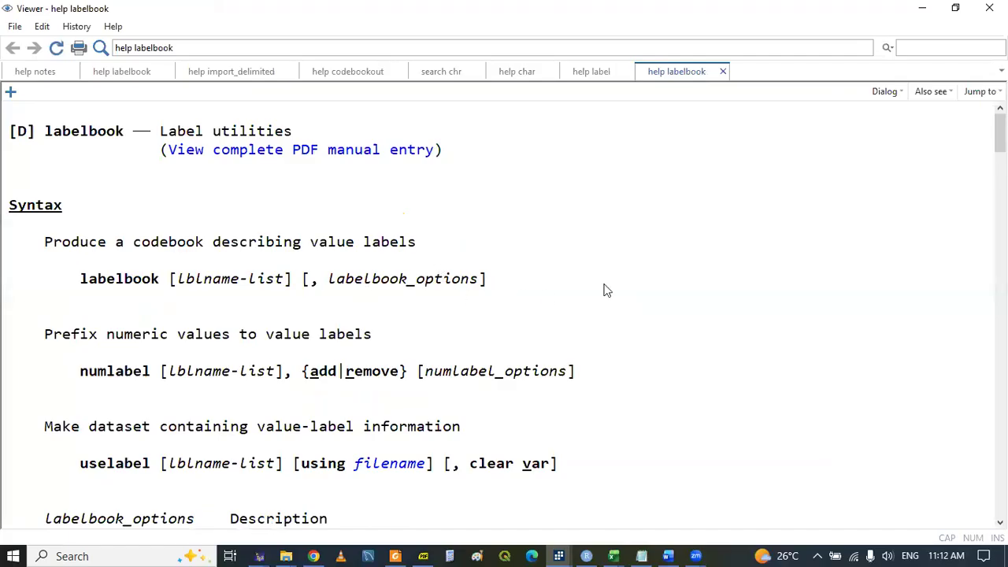
pyautogui.scroll(-5, 683, 285)
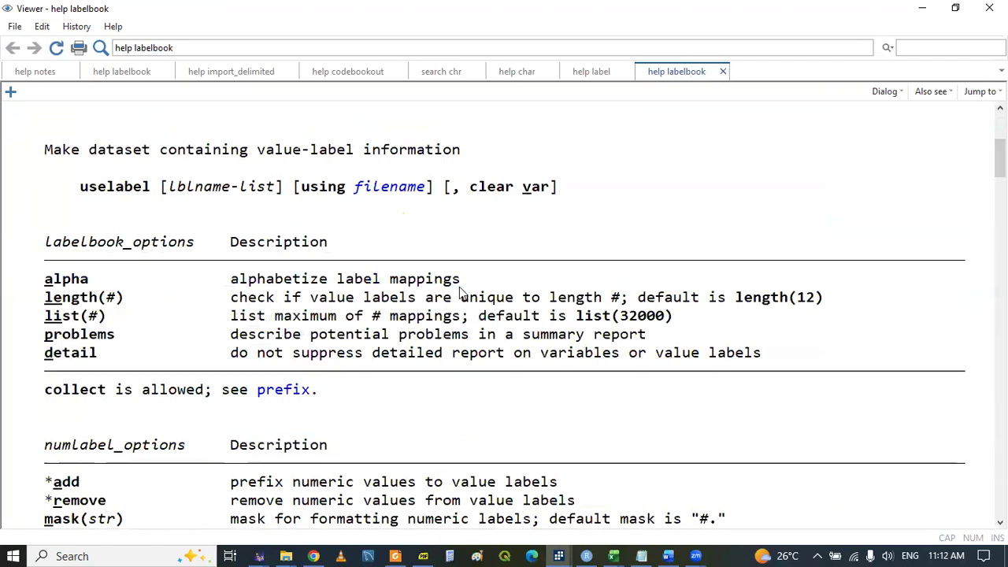
# Check the Value Labels Description slide in the PDF and the Stata results, and return to the do-file.
pyautogui.click(421, 556)
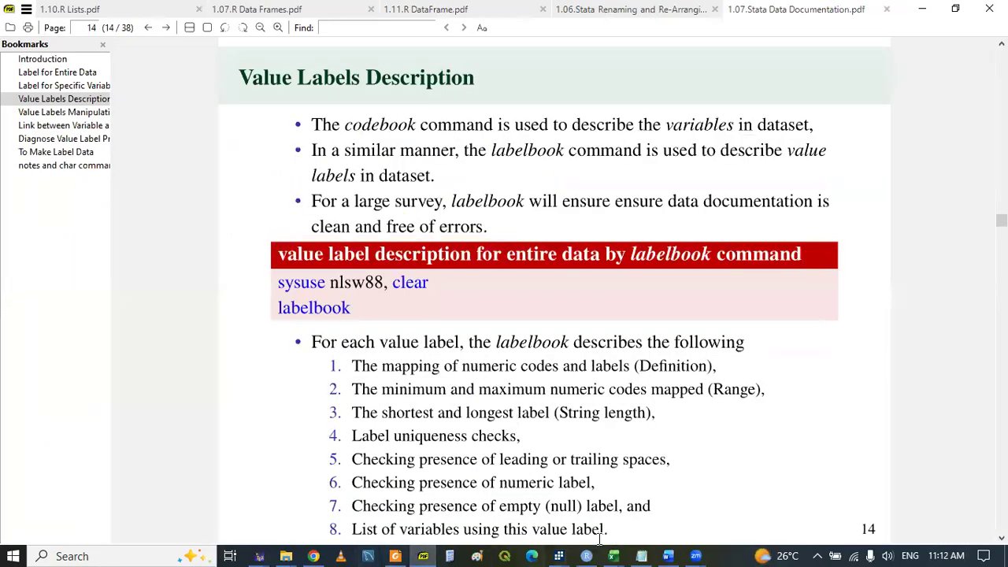
pyautogui.click(559, 556)
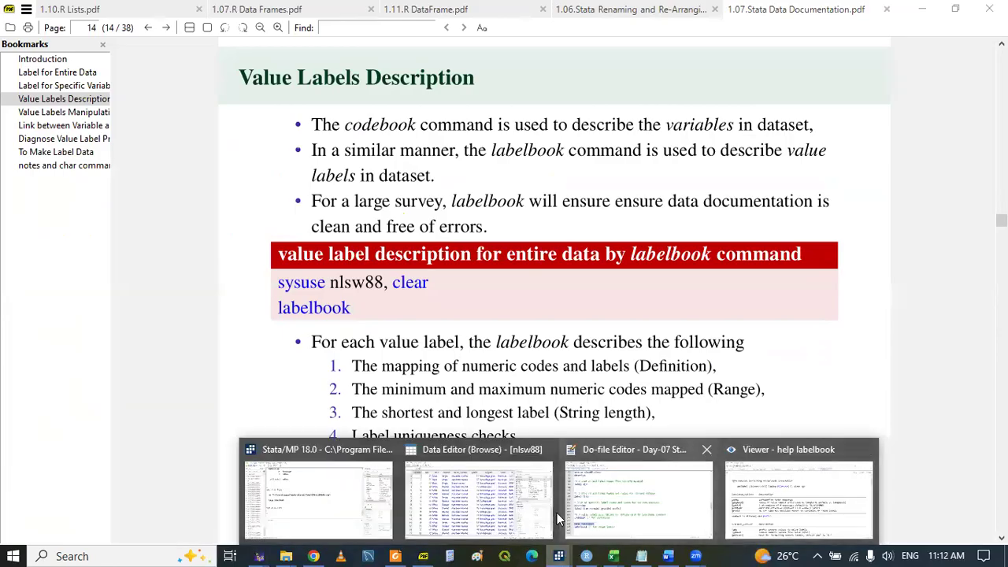
pyautogui.click(386, 498)
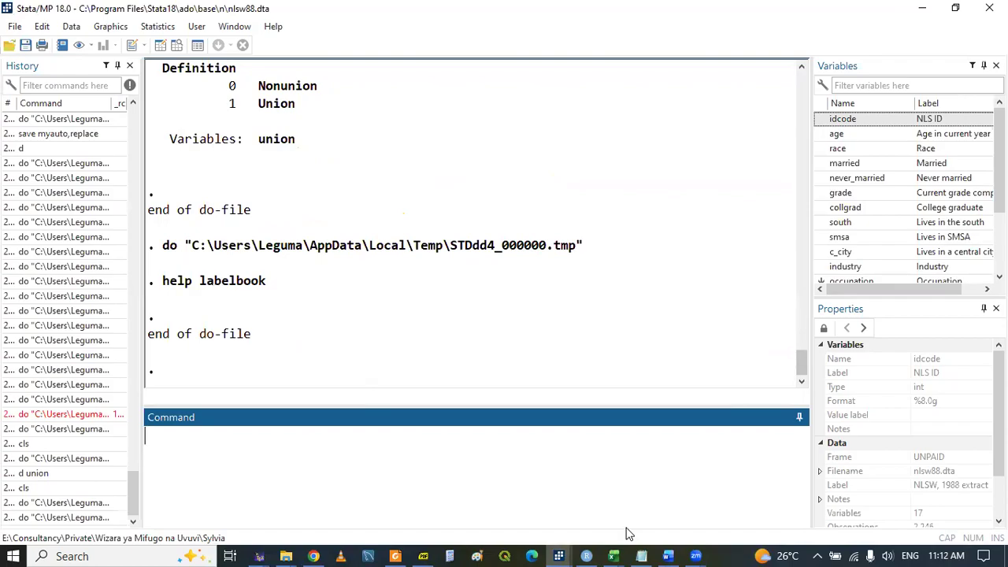
pyautogui.click(563, 550)
pyautogui.click(648, 499)
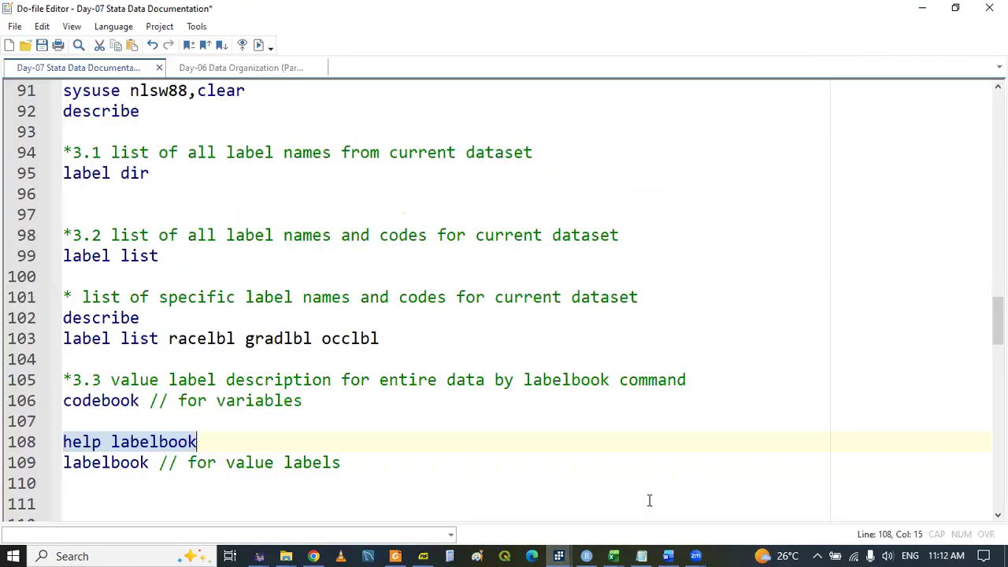
# Add blank lines below the labelbook command and write the comment * for specific labels on line 111.
pyautogui.click(120, 462)
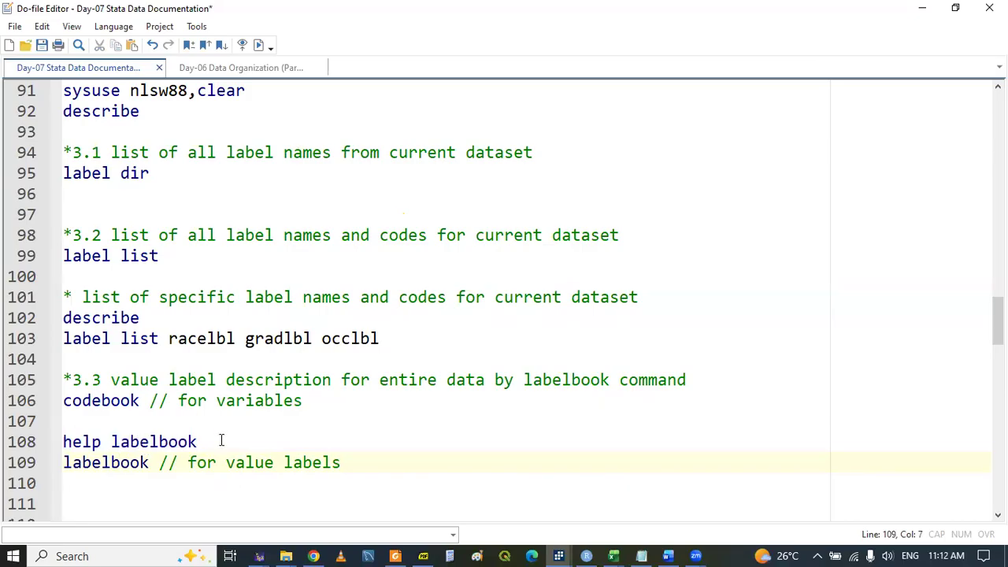
pyautogui.click(168, 491)
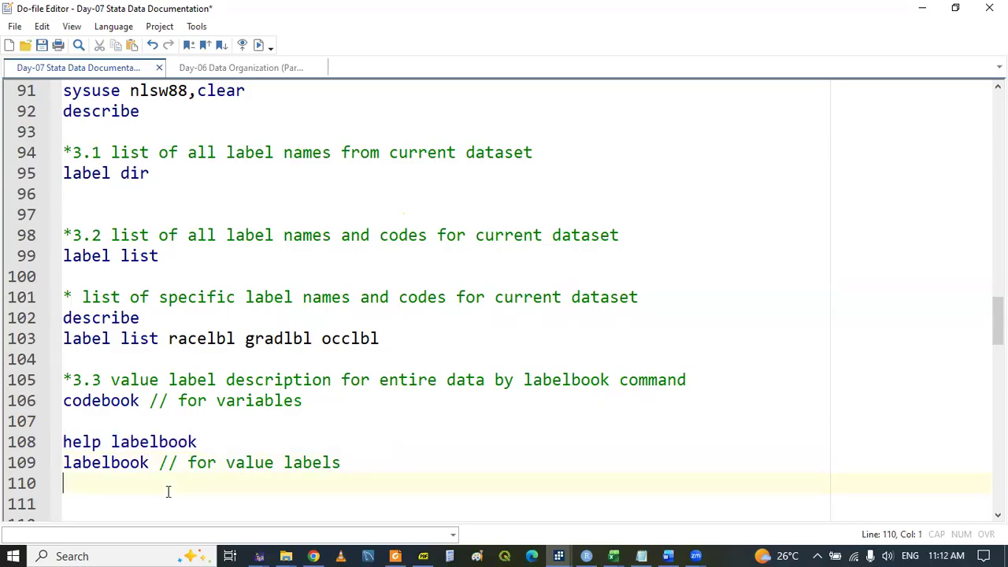
pyautogui.press('Return')
pyautogui.press('Return')
pyautogui.press('Return')
pyautogui.press('Return')
pyautogui.press('Return')
pyautogui.press('Up')
pyautogui.press('Up')
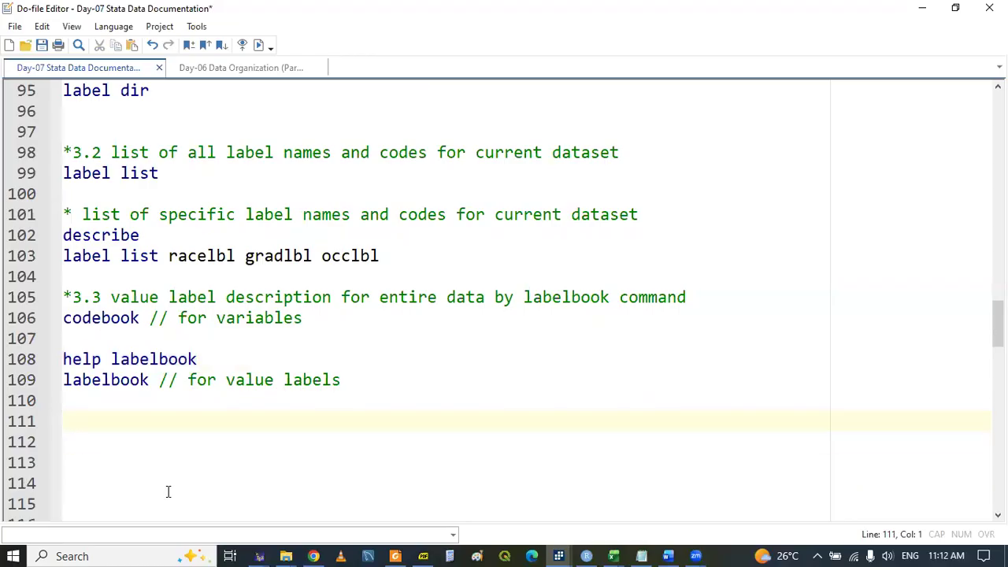
pyautogui.write('* for specific')
pyautogui.write('labels')
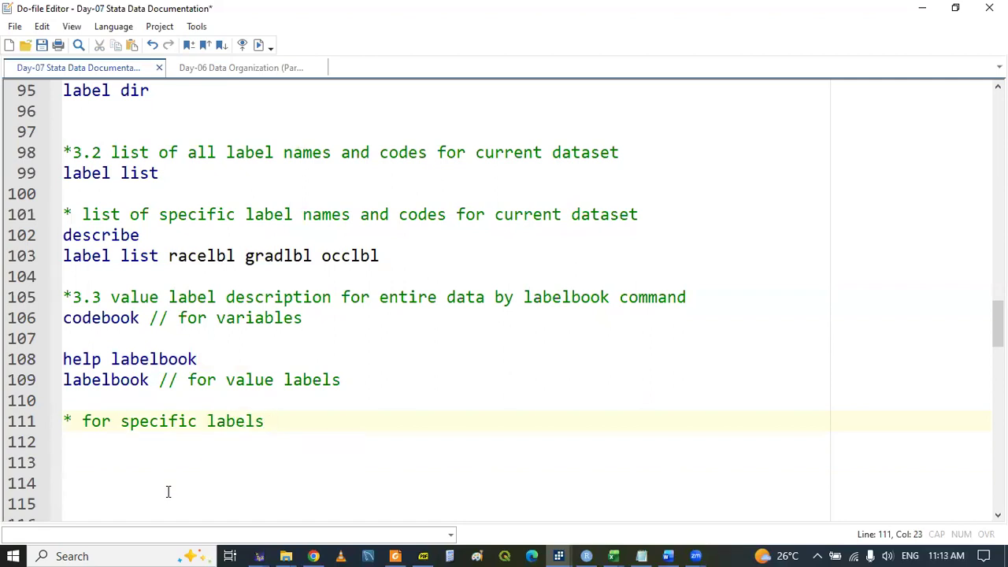
# Reuse line 103 to add labelbook racelbl gradlbl occlbl on line 112, and append (recommended) to the comment above it.
pyautogui.moveTo(66, 261); pyautogui.dragTo(395, 252)
pyautogui.hotkey('ctrl', 'c')
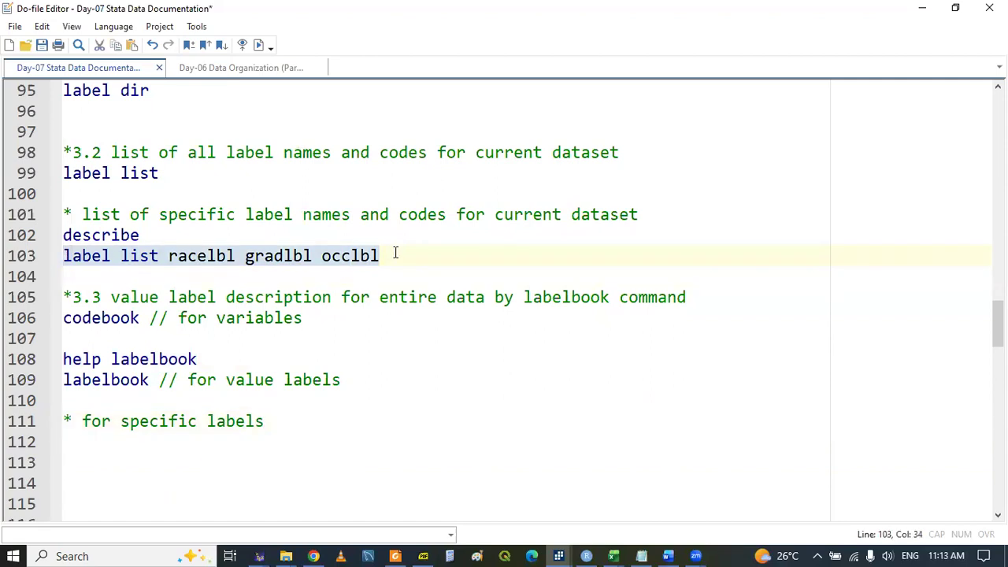
pyautogui.click(117, 436)
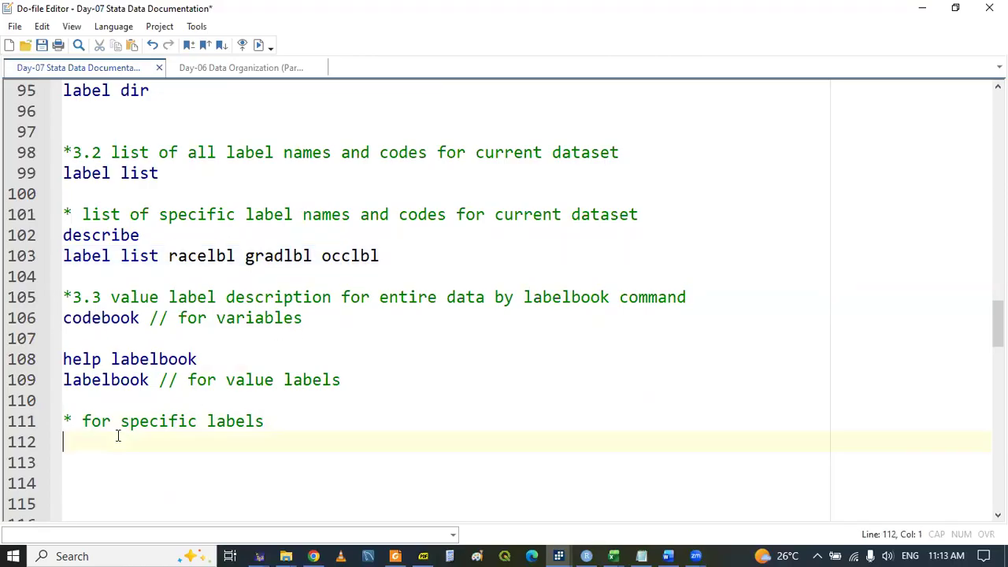
pyautogui.hotkey('ctrl', 'v')
pyautogui.doubleClick(104, 379)
pyautogui.hotkey('ctrl', 'c')
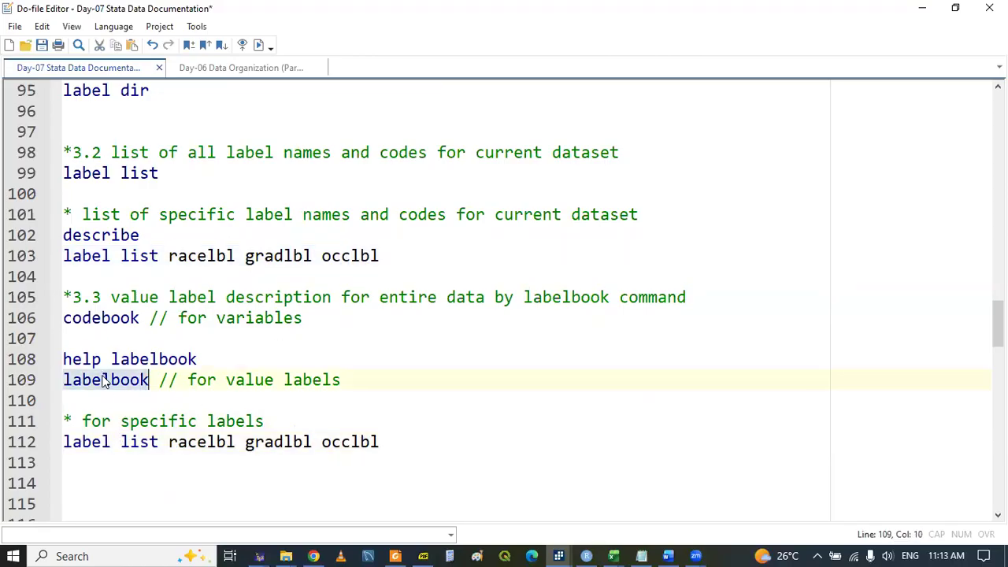
pyautogui.moveTo(66, 441); pyautogui.dragTo(160, 441)
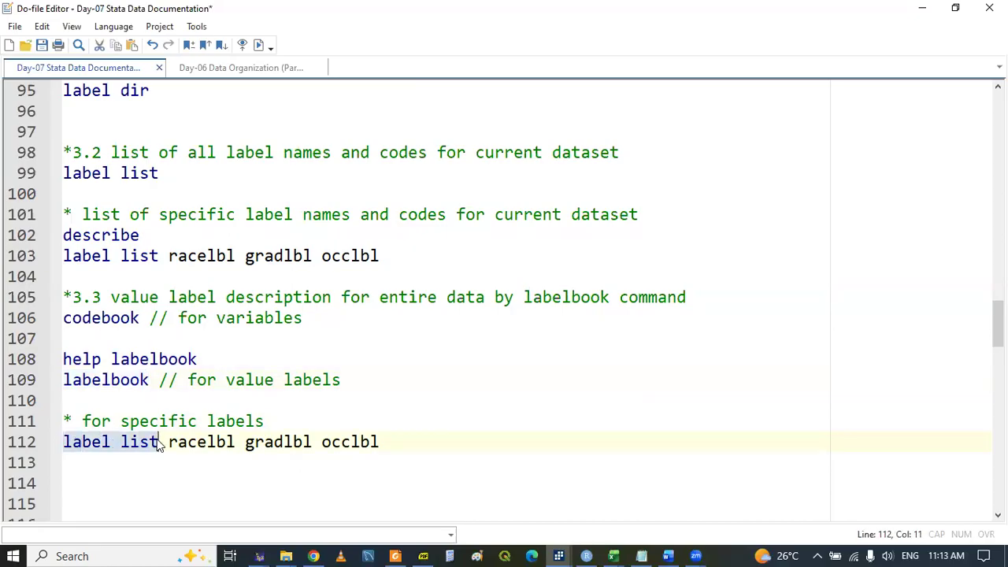
pyautogui.hotkey('ctrl', 'v')
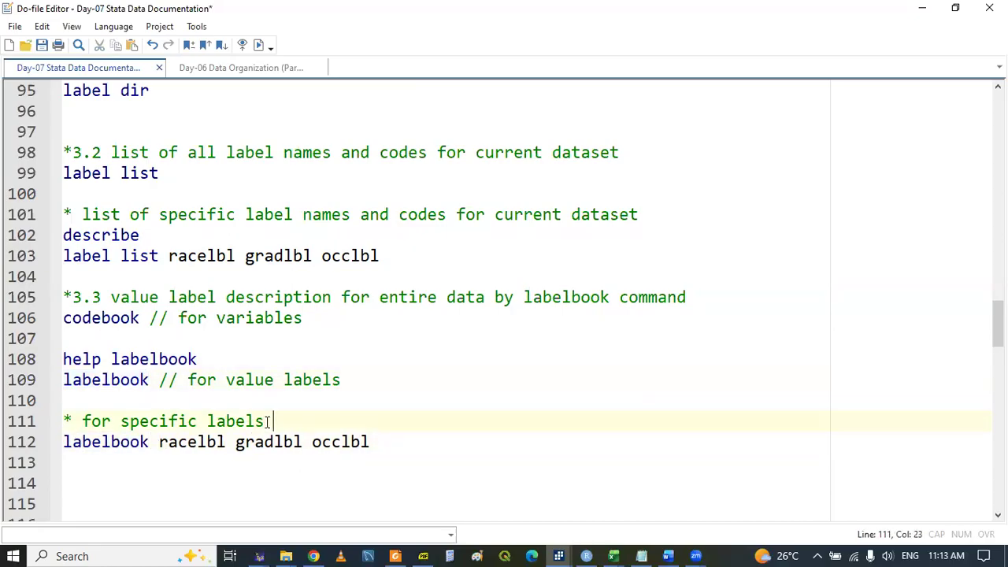
pyautogui.write('(recommended')
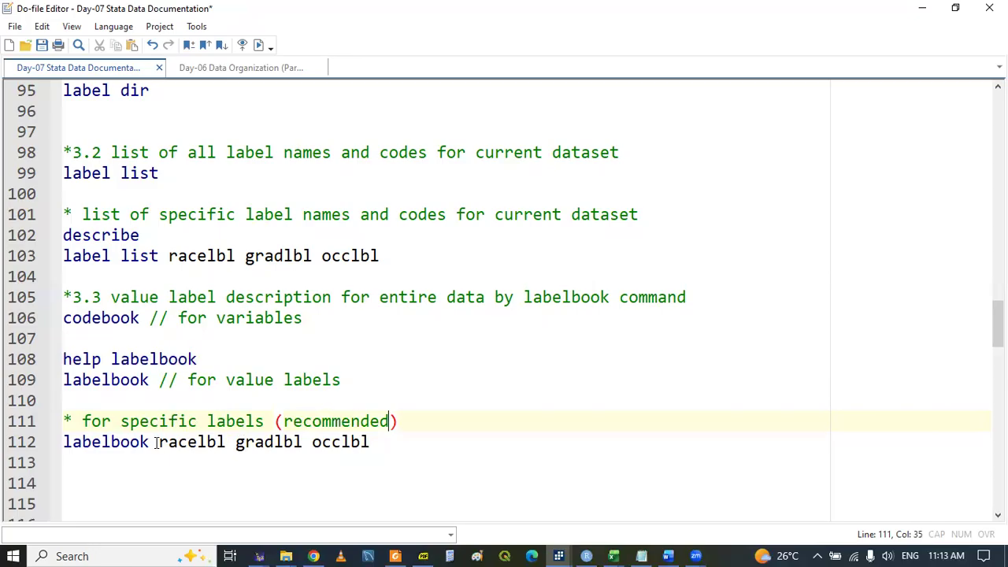
# Run the labelbook racelbl gradlbl occlbl line and look back through the Results window for its output.
pyautogui.doubleClick(131, 443)
pyautogui.hotkey('shift', 'End')
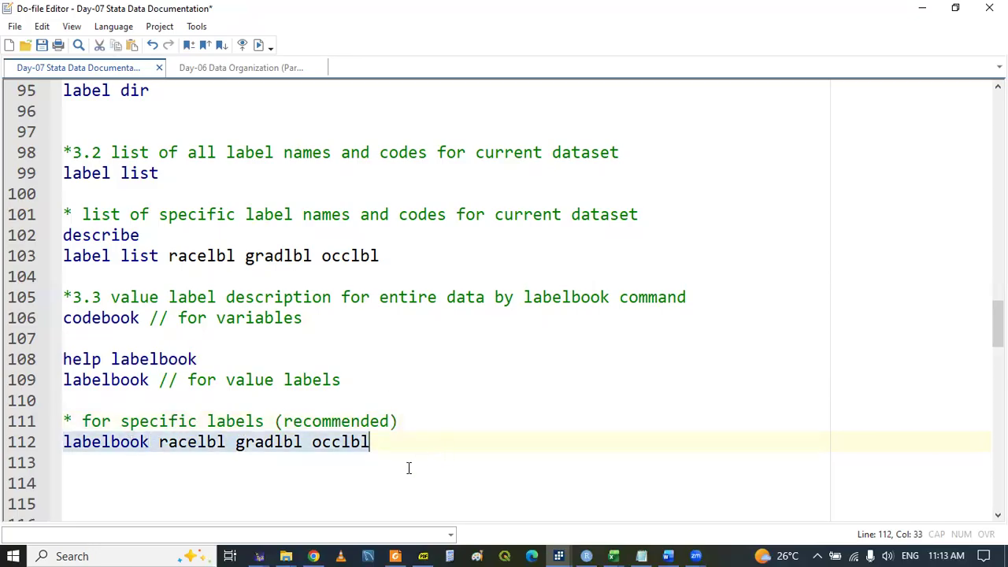
pyautogui.click(387, 477)
pyautogui.click(558, 556)
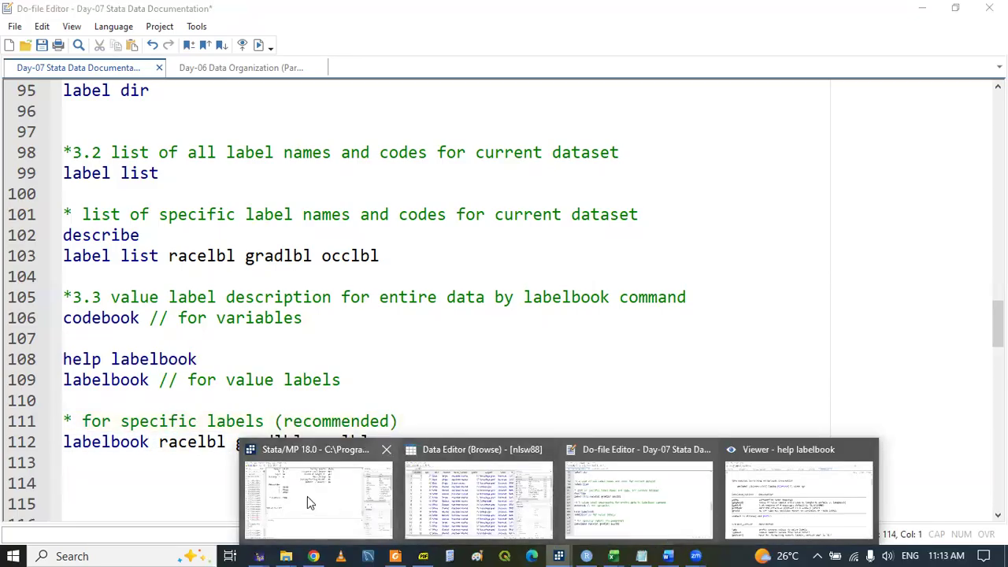
pyautogui.click(309, 503)
pyautogui.click(801, 67)
pyautogui.moveTo(801, 67); pyautogui.dragTo(801, 67)
# Clear the Results window with the cls command.
pyautogui.click(338, 469)
pyautogui.write('cls')
pyautogui.press('Return')
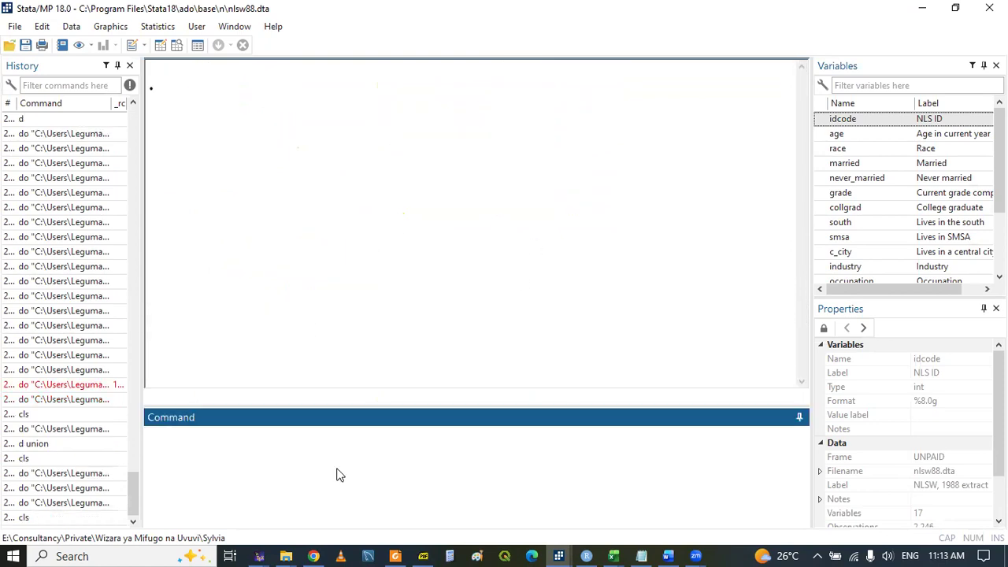
# Rerun line 112, labelbook racelbl gradlbl occlbl, and examine its output from the beginning, starting with gradlbl.
pyautogui.click(558, 556)
pyautogui.click(611, 504)
pyautogui.click(158, 448)
pyautogui.tripleClick(158, 449)
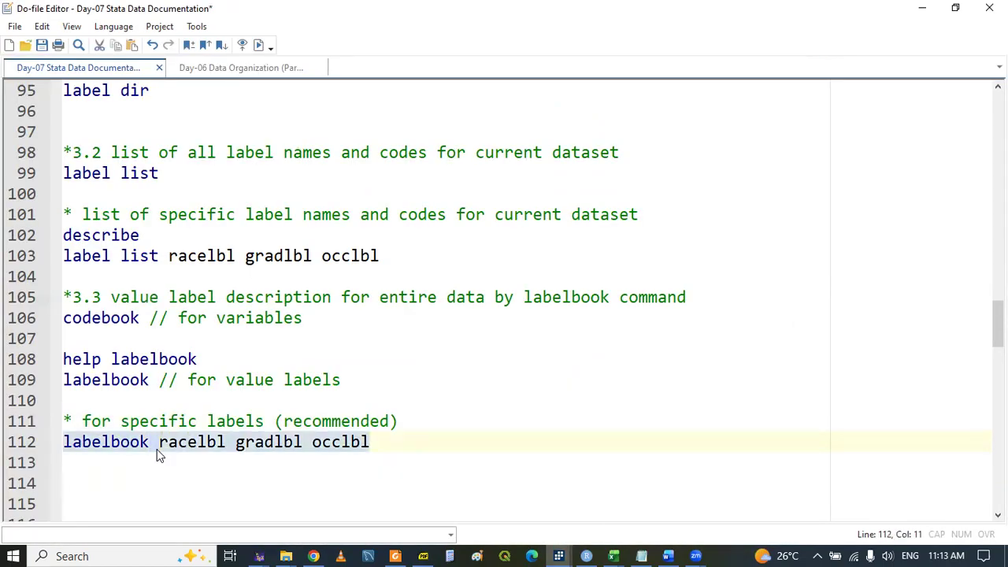
pyautogui.hotkey('ctrl', 'd')
pyautogui.click(558, 556)
pyautogui.click(326, 483)
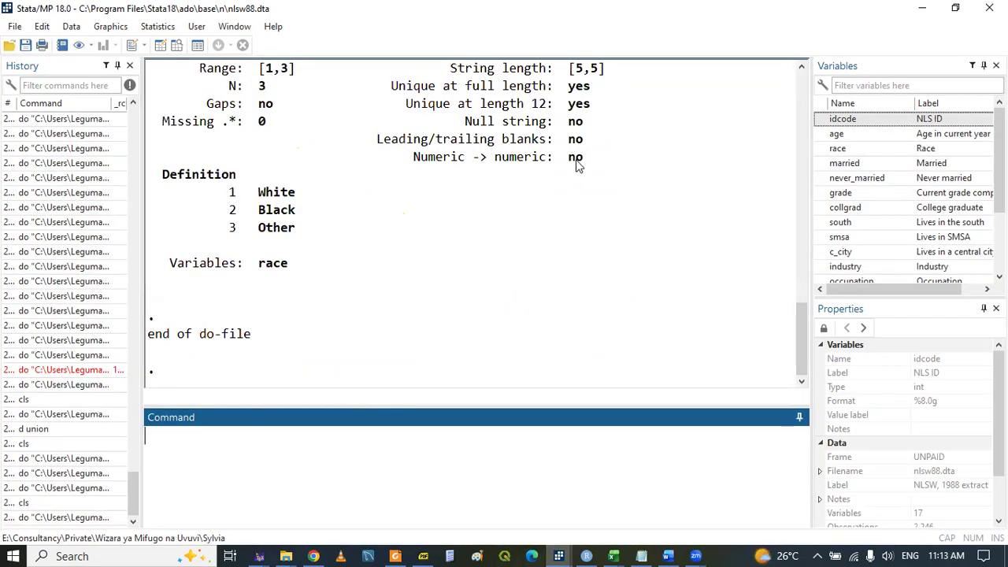
pyautogui.click(801, 67)
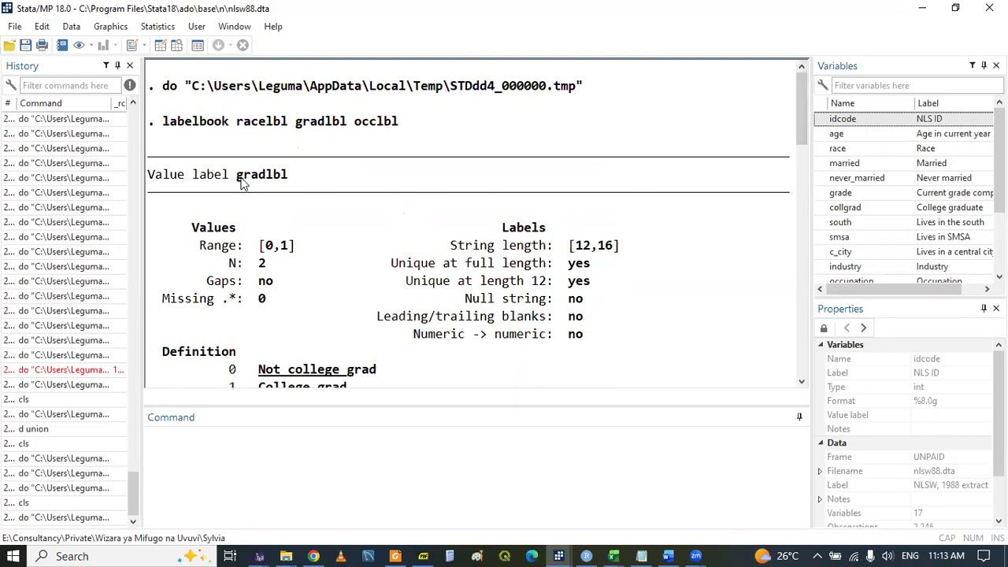
# Examine the gradlbl section of the labelbook output, including the variable that uses this value label.
pyautogui.moveTo(239, 174); pyautogui.dragTo(279, 182)
pyautogui.click(800, 383)
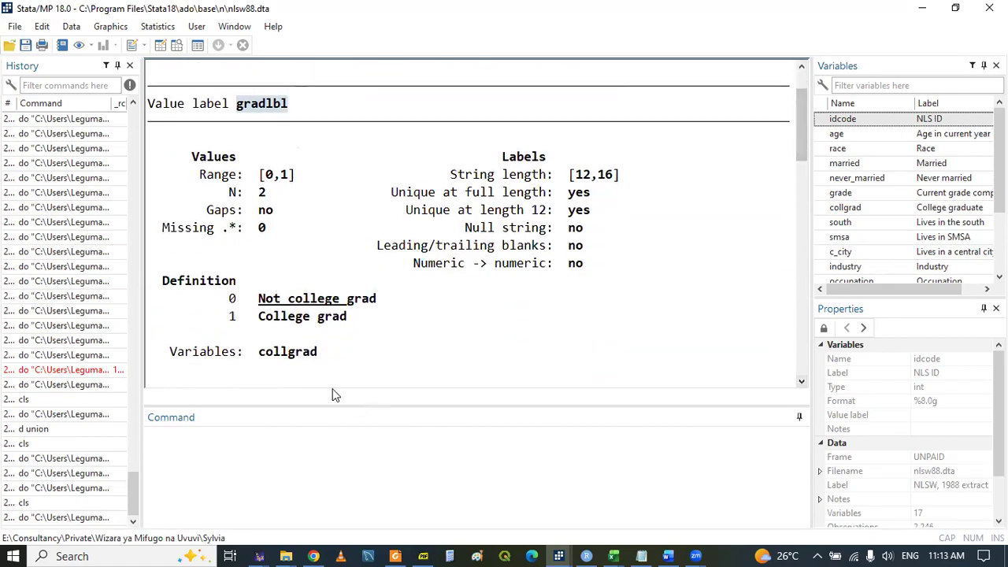
pyautogui.click(264, 358)
pyautogui.moveTo(263, 358); pyautogui.dragTo(313, 362)
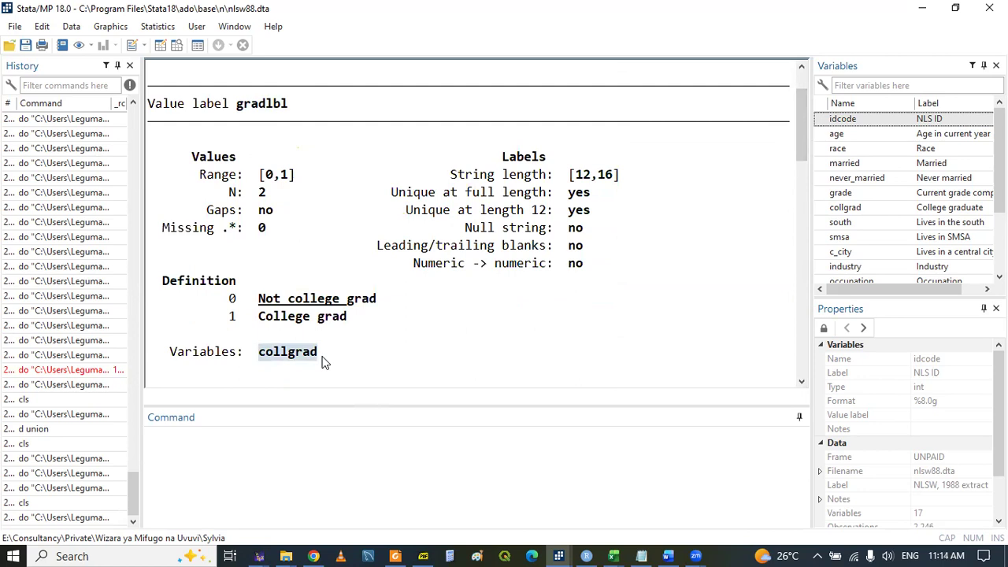
# Try to describe gradlbl by running des with the value label's name copied from the labelbook output.
pyautogui.click(269, 479)
pyautogui.write('des')
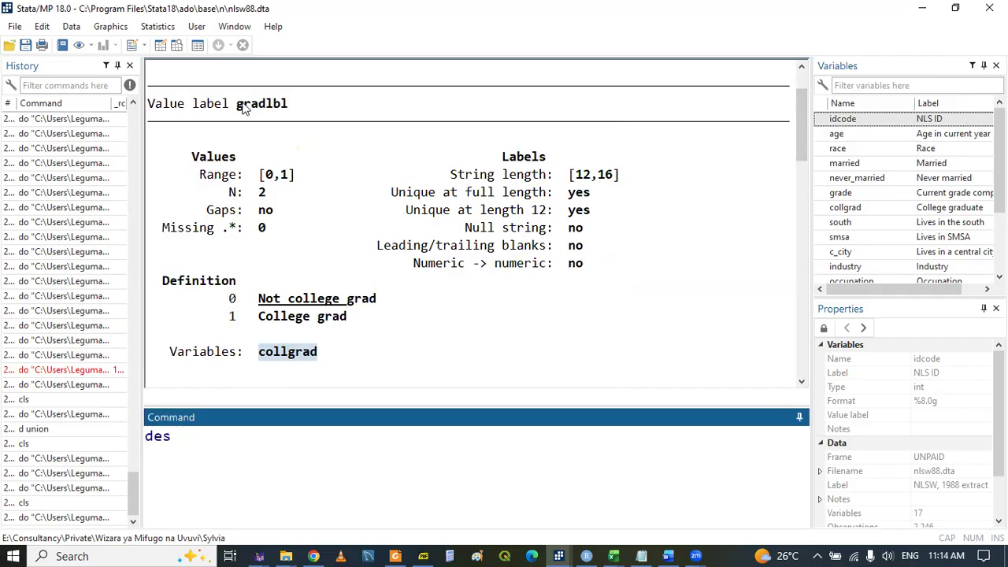
pyautogui.moveTo(238, 106); pyautogui.dragTo(296, 109)
pyautogui.hotkey('ctrl', 'c')
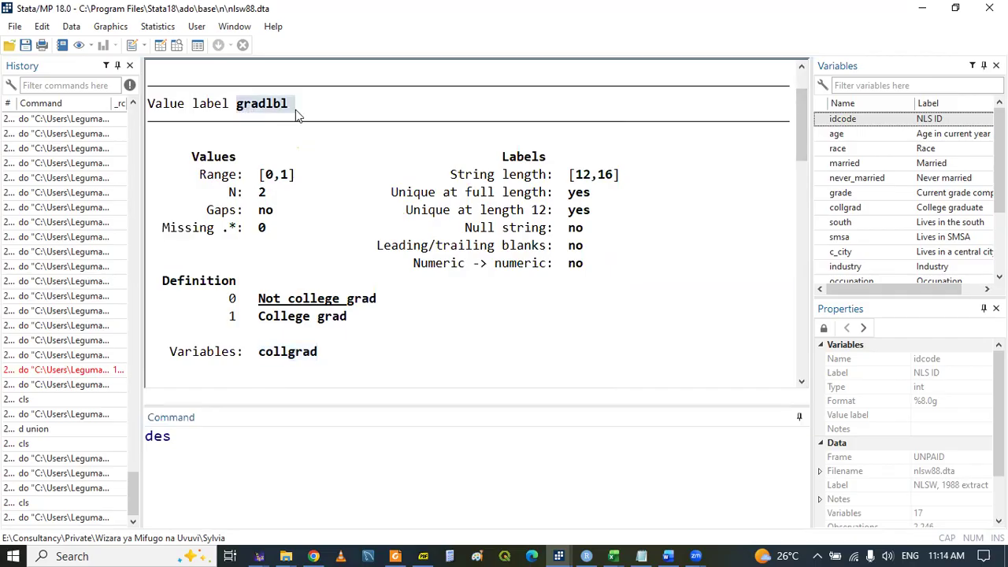
pyautogui.click(201, 437)
pyautogui.hotkey('ctrl', 'v')
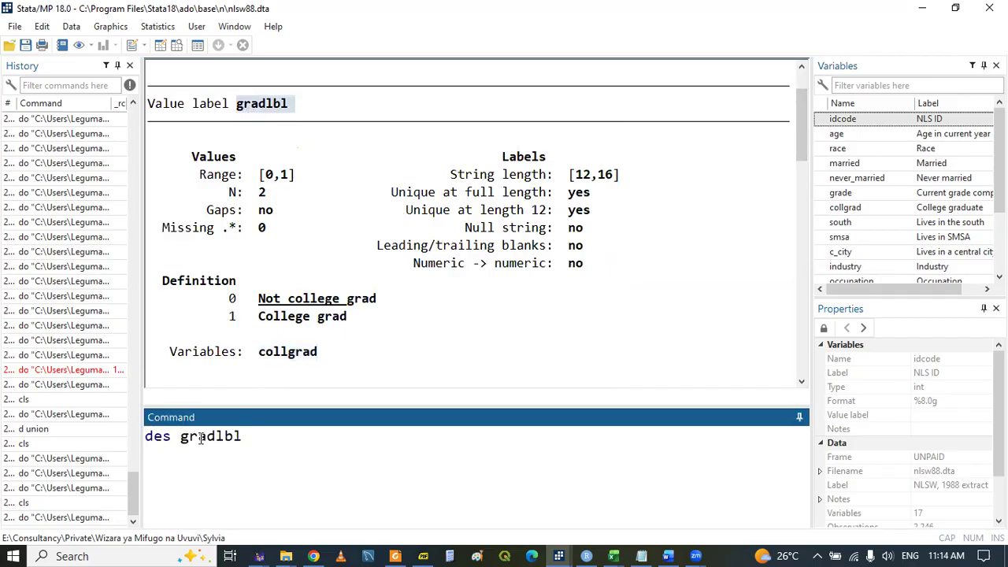
pyautogui.press('Return')
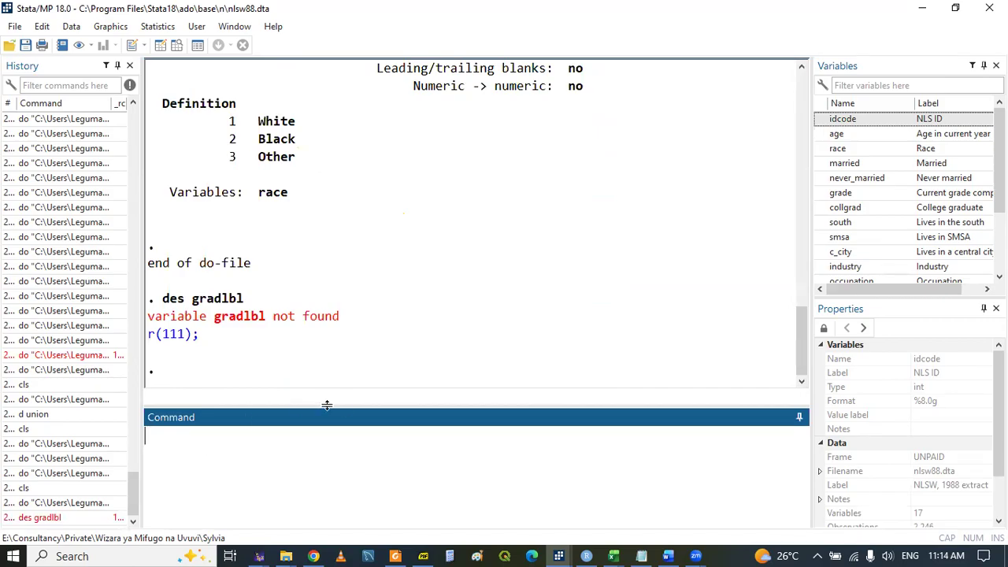
# Run des collgrad with the variable name copied from the labelbook output, and check the variable's attached value label.
pyautogui.write('des')
pyautogui.click(801, 69)
pyautogui.moveTo(802, 69); pyautogui.dragTo(802, 71)
pyautogui.moveTo(264, 267); pyautogui.dragTo(319, 269)
pyautogui.hotkey('ctrl', 'c')
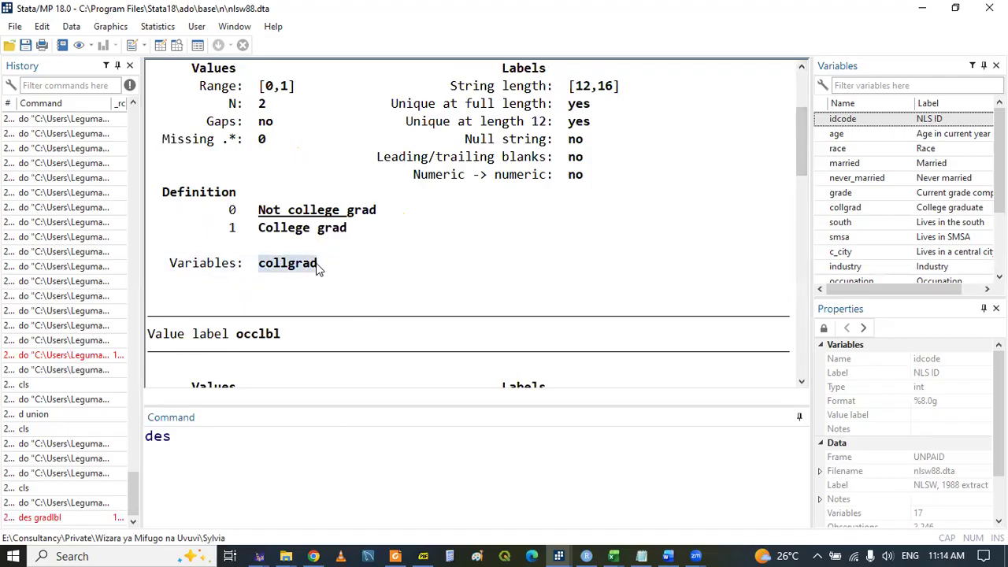
pyautogui.click(222, 450)
pyautogui.hotkey('ctrl', 'v')
pyautogui.press('Return')
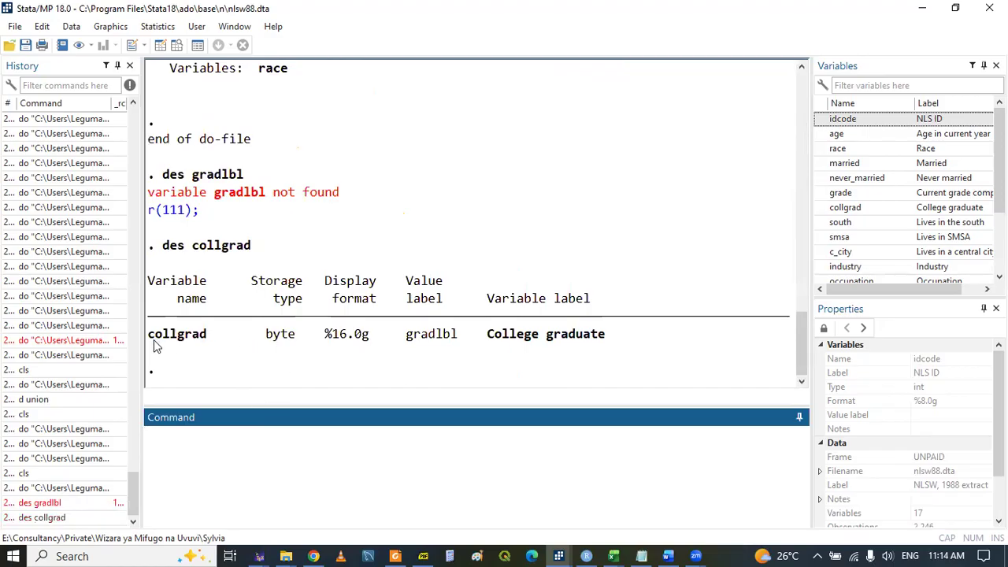
pyautogui.moveTo(148, 335); pyautogui.dragTo(210, 337)
pyautogui.moveTo(405, 336); pyautogui.dragTo(456, 337)
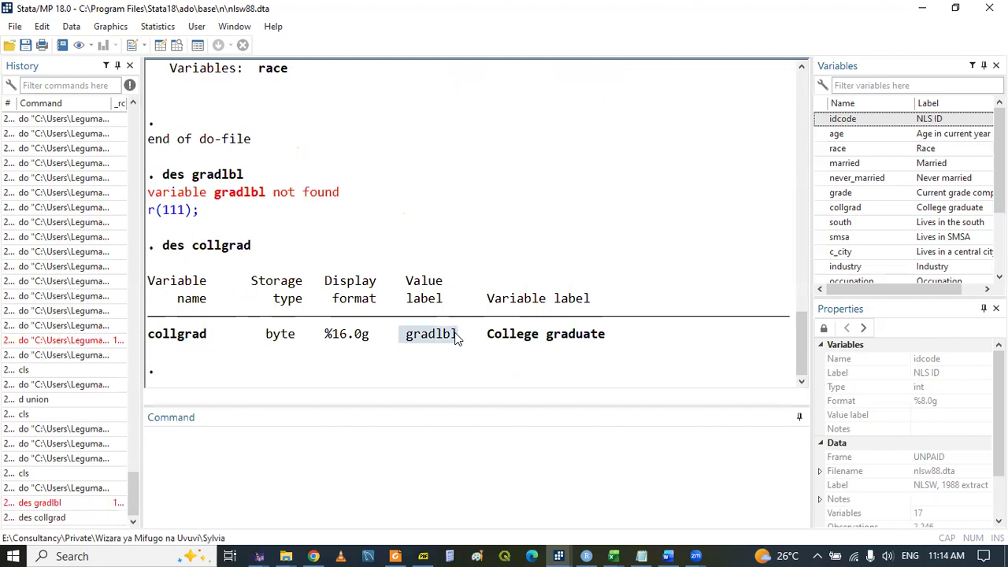
pyautogui.click(410, 339)
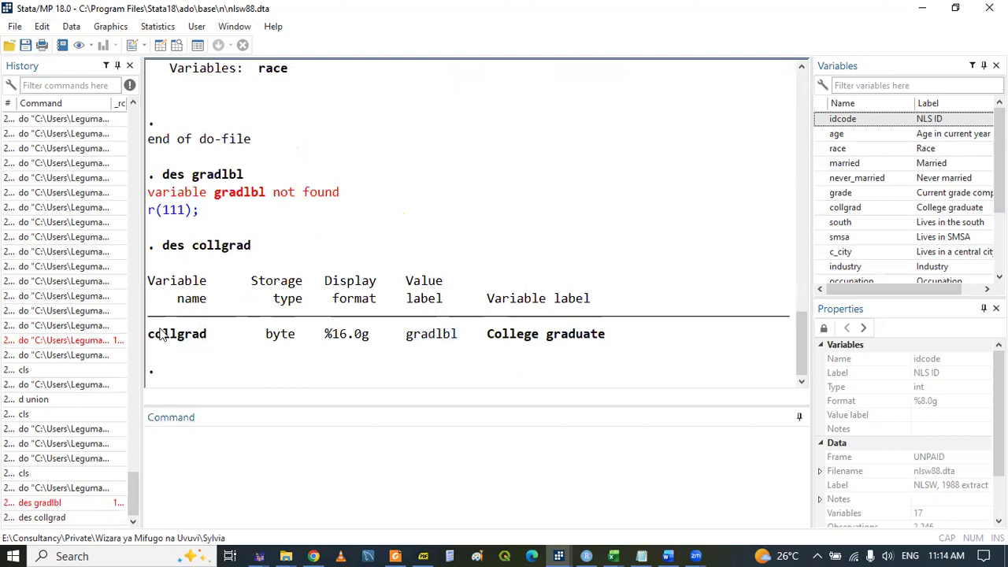
# Return to the start of the labelbook output and examine the Values and Labels details reported for gradlbl.
pyautogui.click(801, 68)
pyautogui.click(801, 68)
pyautogui.moveTo(801, 69); pyautogui.dragTo(802, 69)
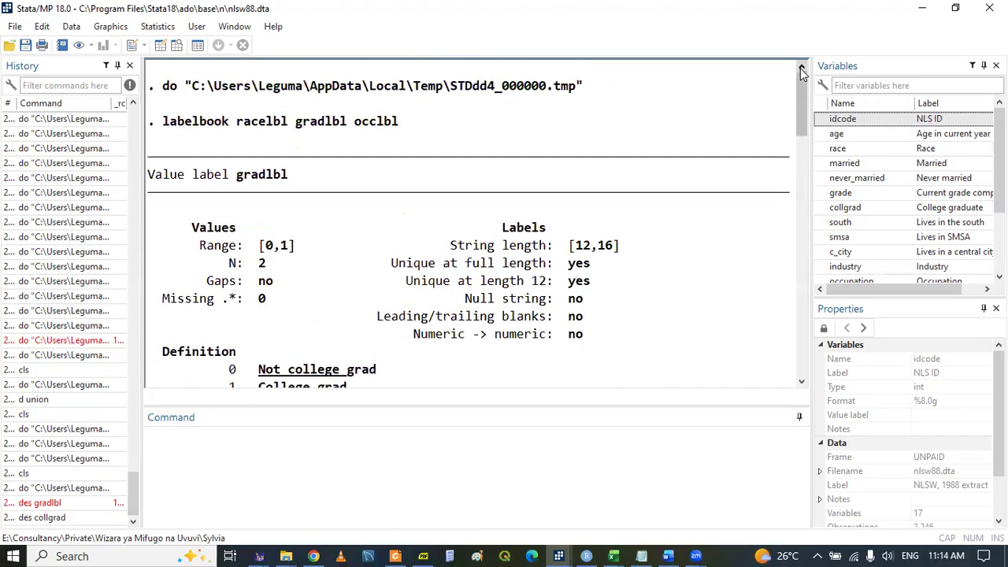
pyautogui.click(801, 383)
pyautogui.moveTo(801, 382); pyautogui.dragTo(801, 384)
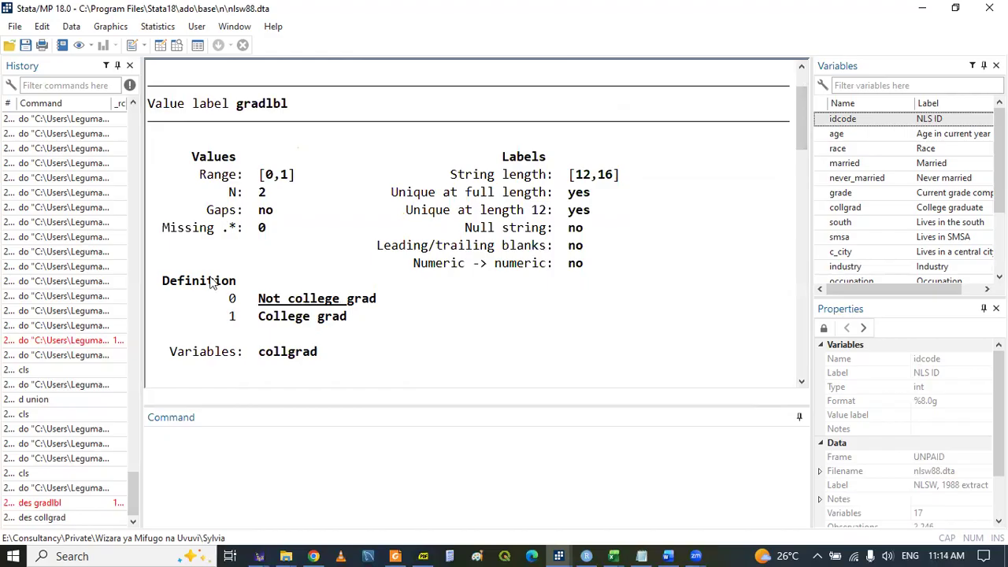
pyautogui.moveTo(239, 109); pyautogui.dragTo(288, 109)
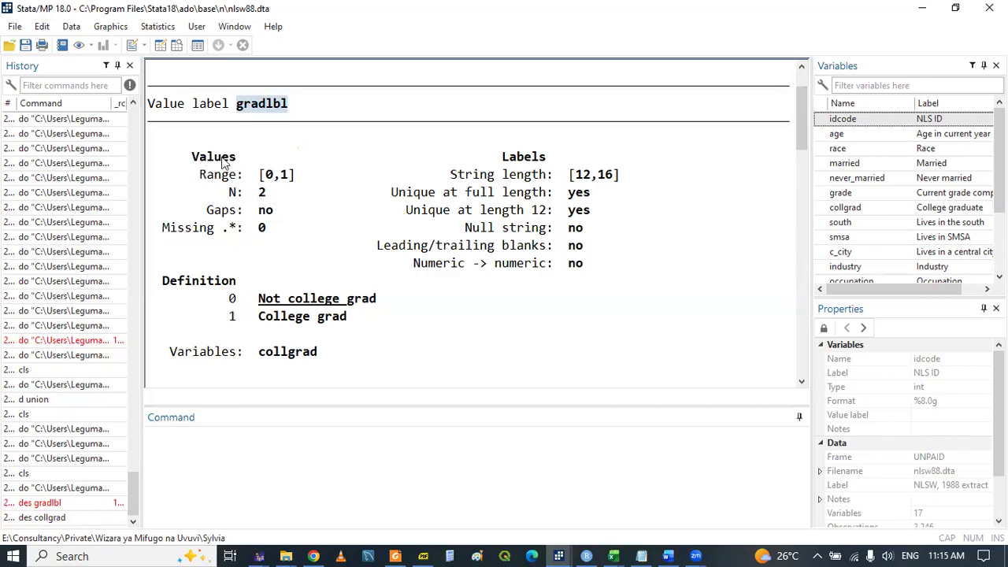
pyautogui.click(270, 180)
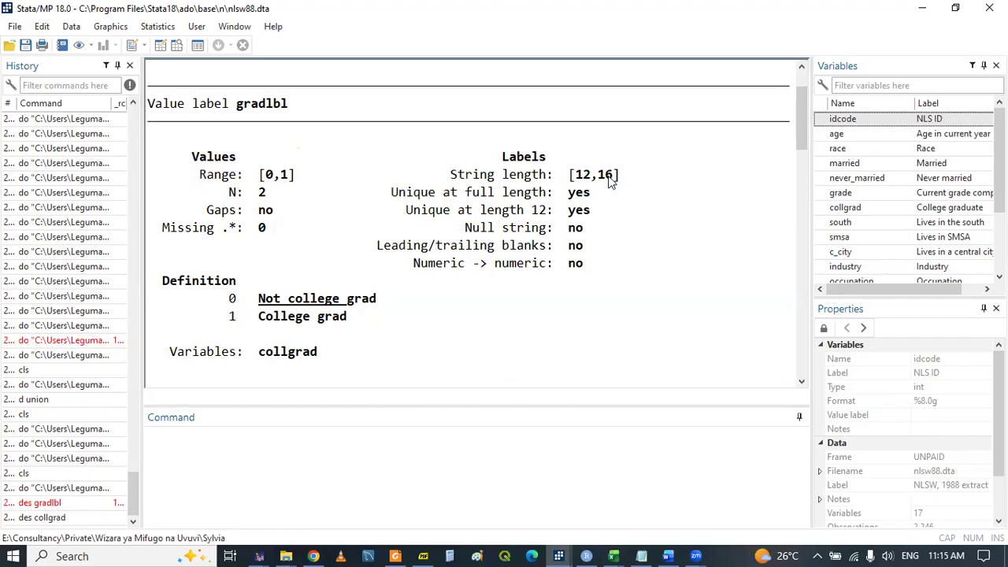
# Display the string length of the label text "Not college grad" using dis strlen().
pyautogui.moveTo(262, 305); pyautogui.dragTo(378, 301)
pyautogui.rightClick(378, 303)
pyautogui.click(408, 308)
pyautogui.click(278, 454)
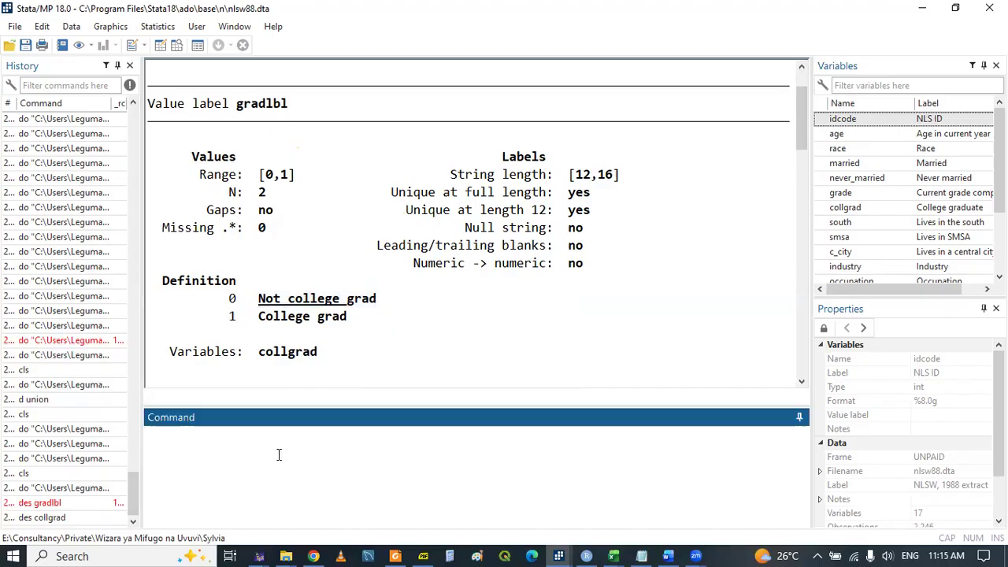
pyautogui.write('dis ')
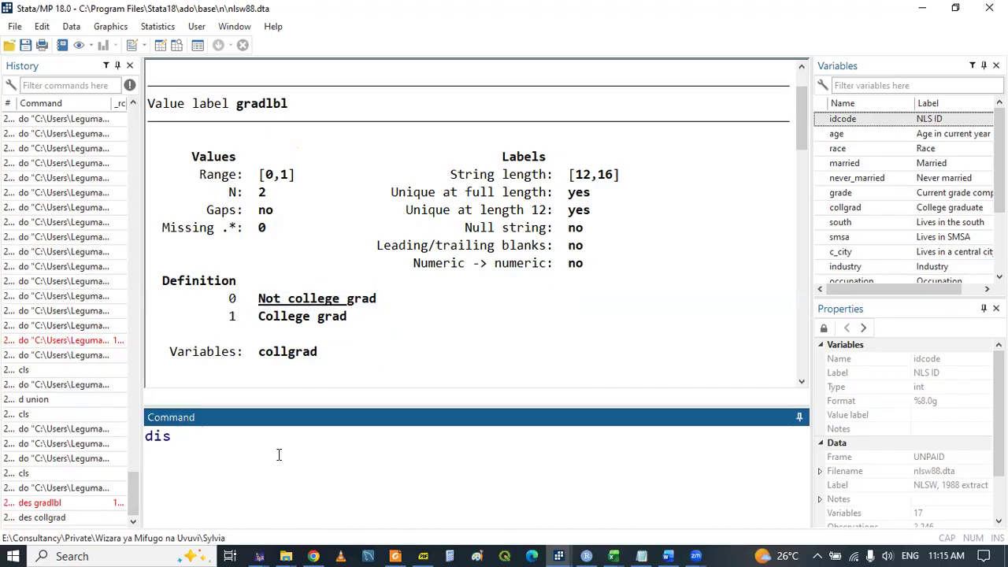
pyautogui.write('strlen("')
pyautogui.hotkey('ctrl', 'v')
pyautogui.write('")')
pyautogui.press('Return')
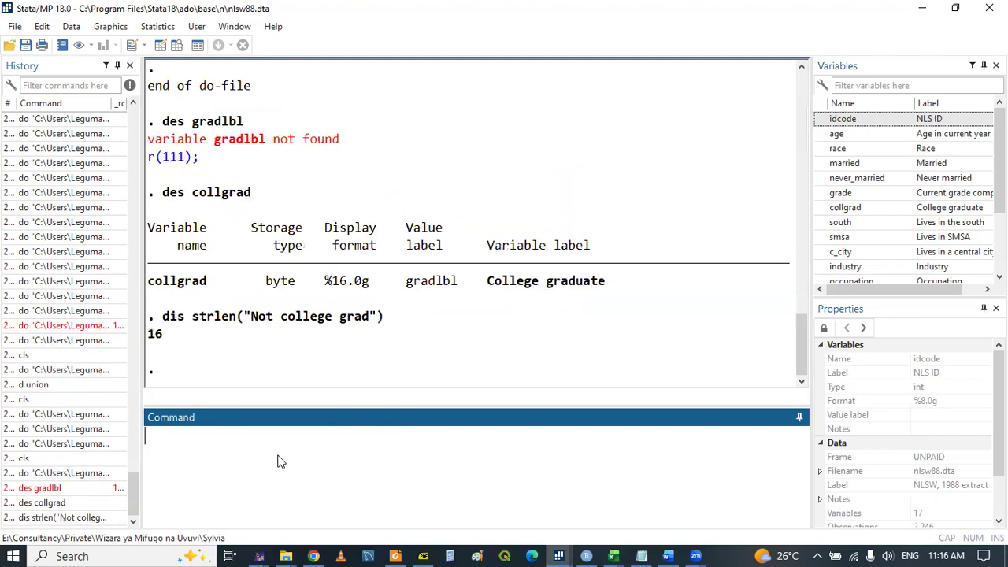
# Go back to the labelbook output and review the gradlbl entry's string length, uniqueness checks and definition.
pyautogui.click(649, 144)
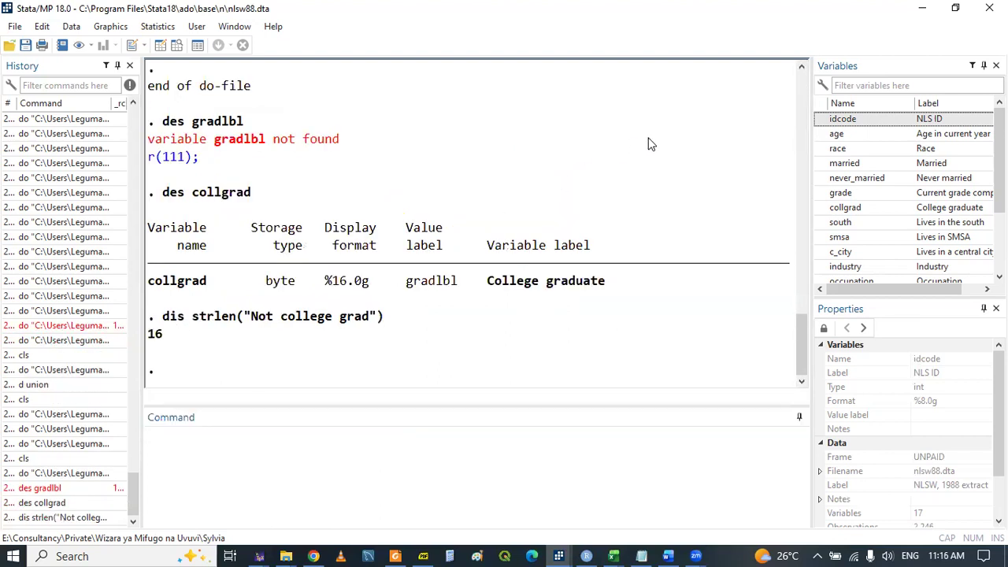
pyautogui.scroll(10, 650, 144)
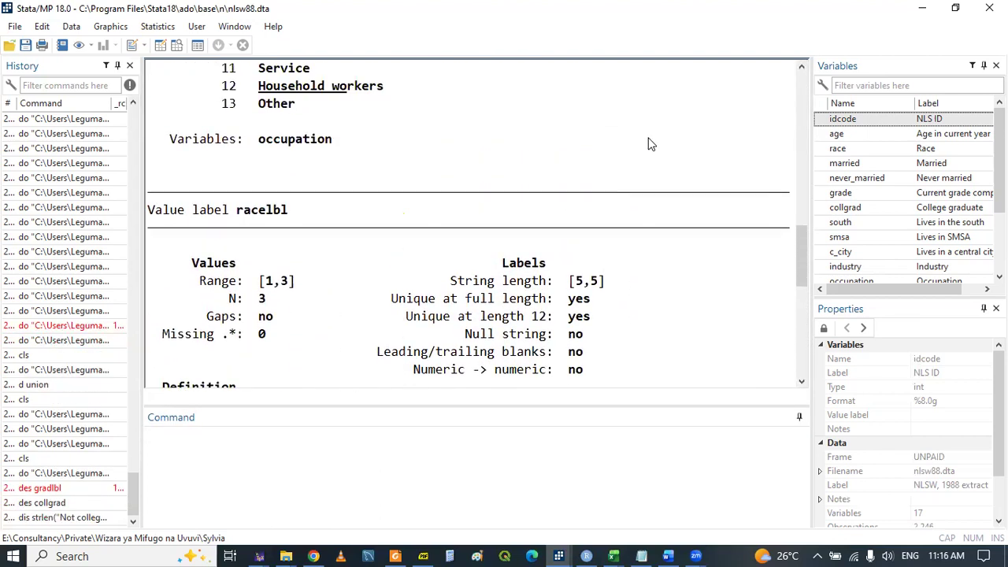
pyautogui.scroll(10, 649, 144)
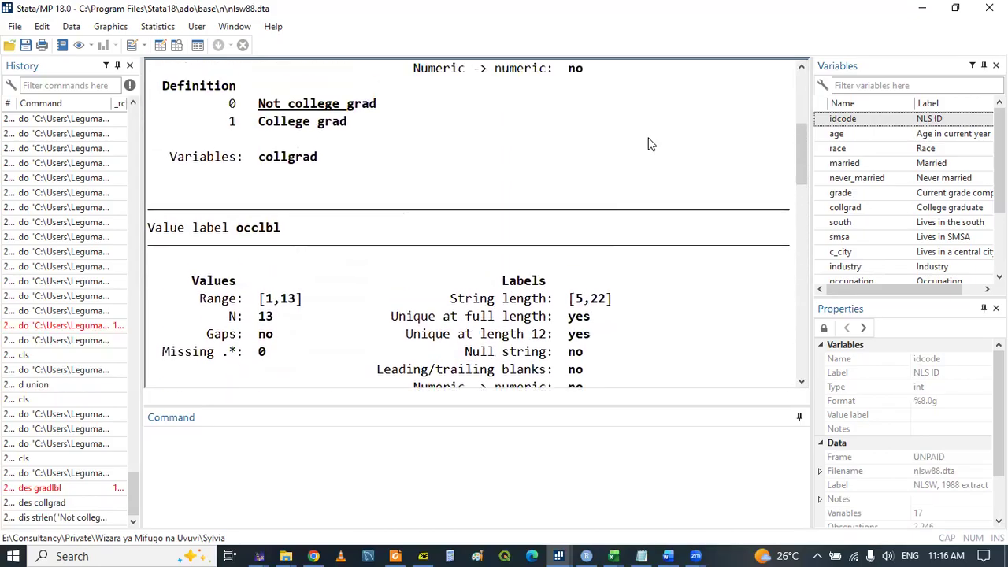
pyautogui.scroll(5, 650, 144)
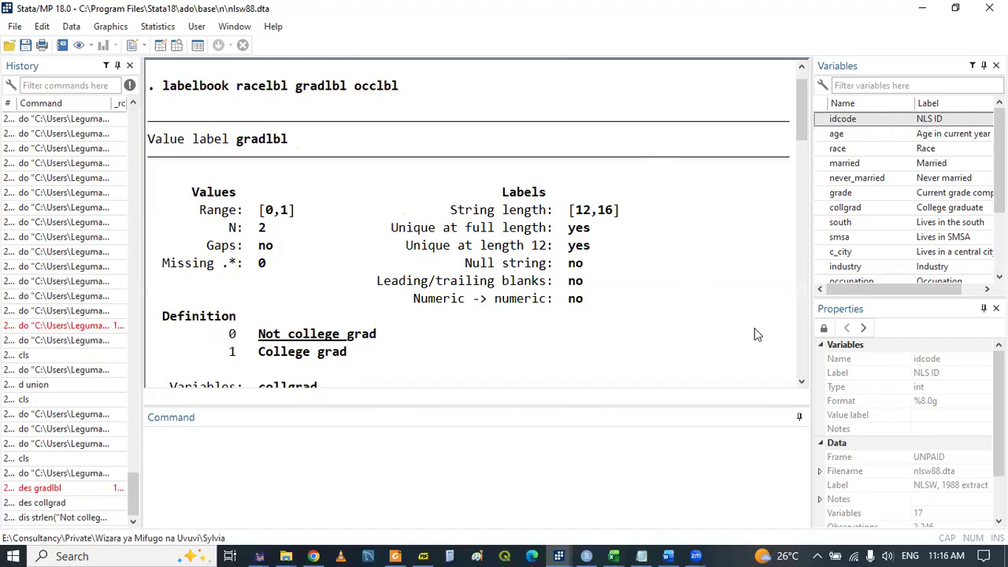
pyautogui.click(801, 382)
pyautogui.click(801, 383)
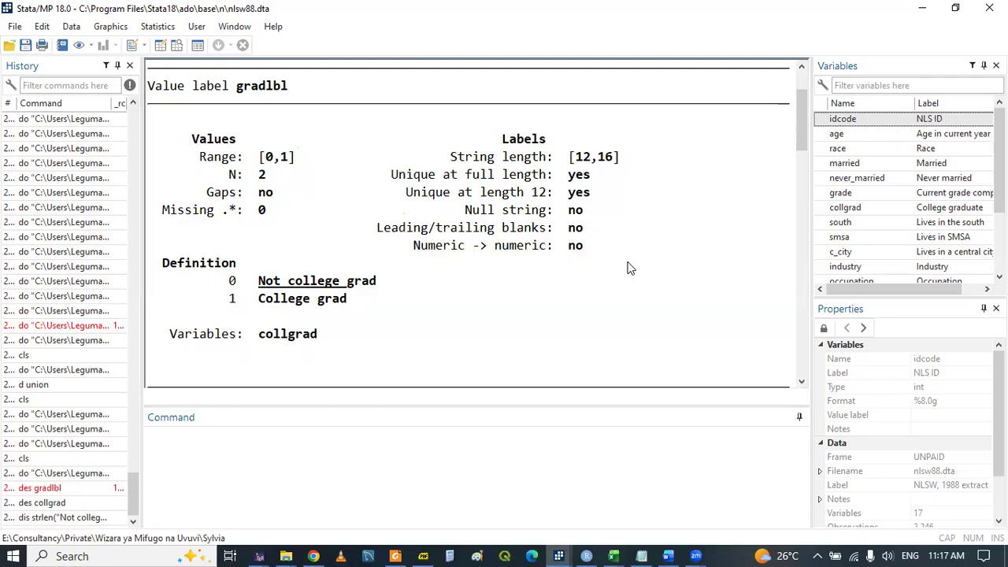
# Examine the occlbl entry in the labelbook output, comparing its range and string length with the occupation label definitions.
pyautogui.scroll(-3, 628, 268)
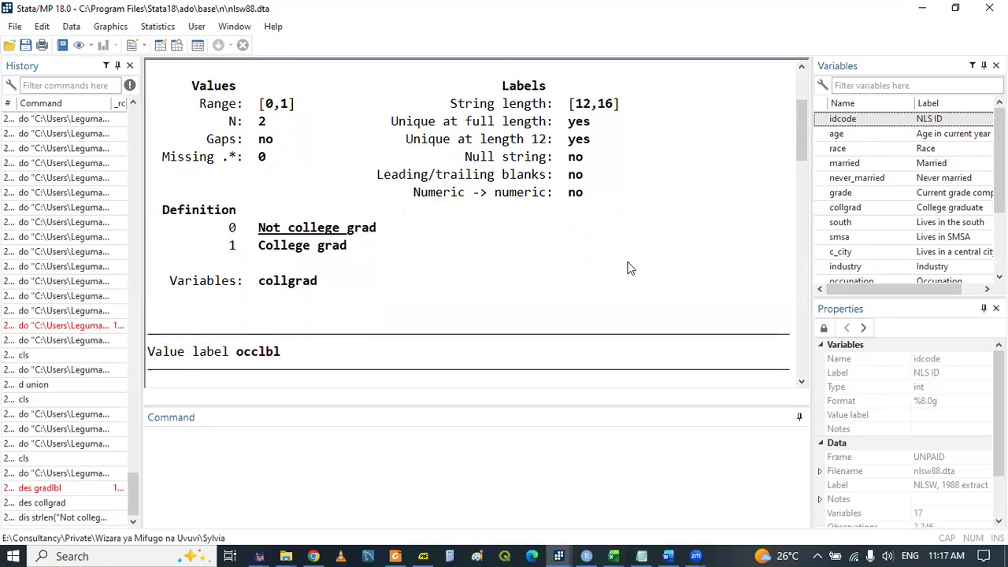
pyautogui.scroll(-3, 627, 268)
pyautogui.scroll(-1, 628, 268)
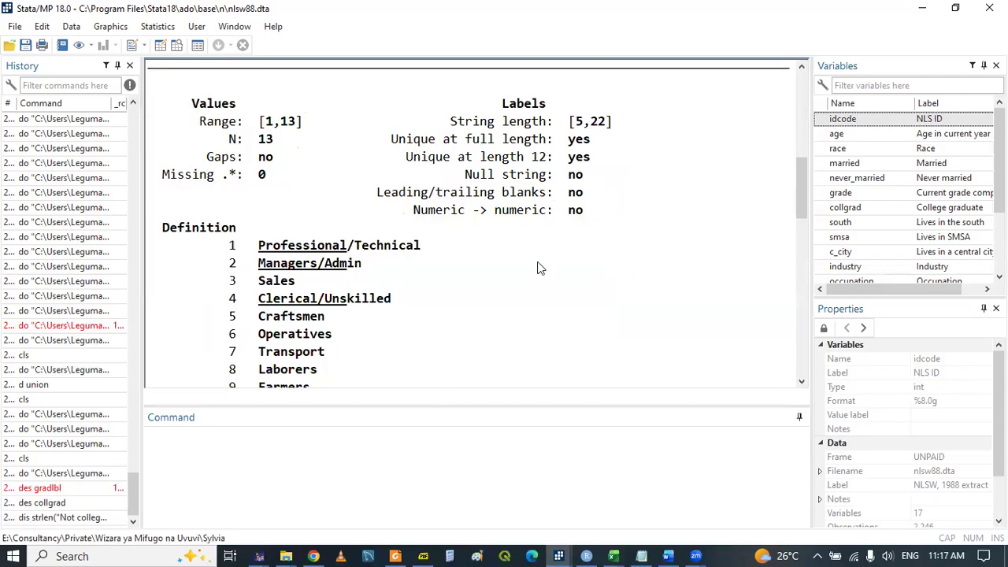
pyautogui.scroll(-1, 539, 268)
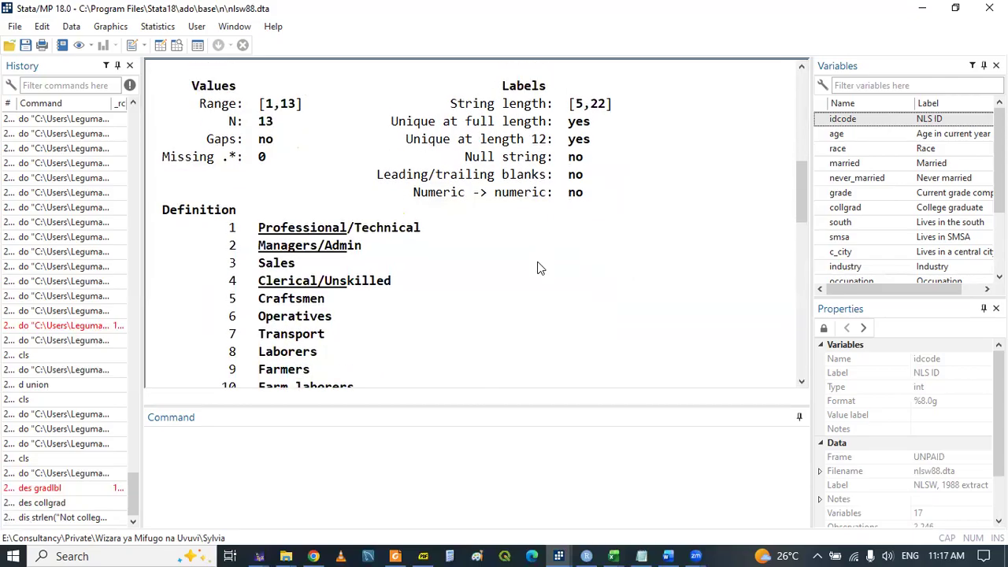
pyautogui.scroll(-3, 539, 268)
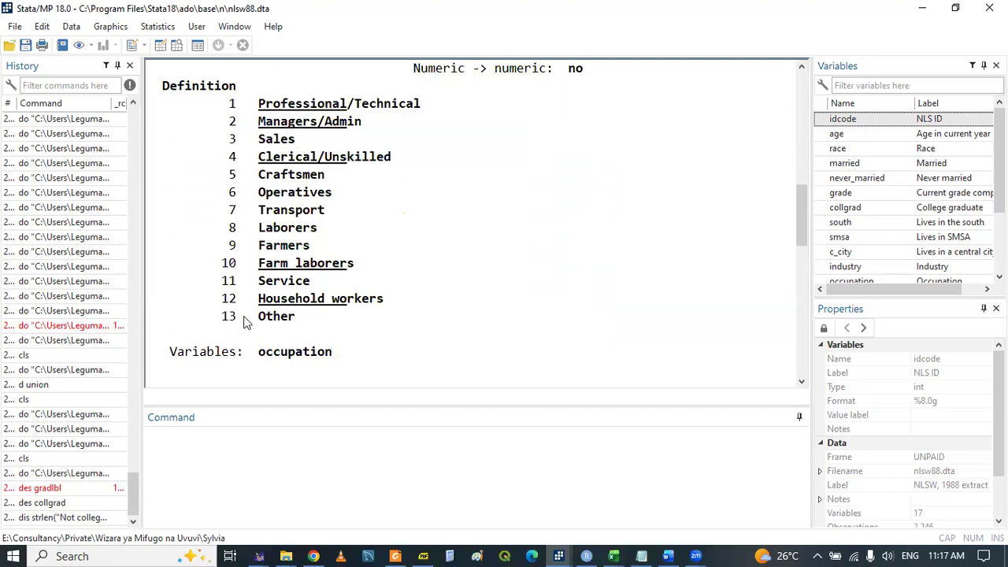
pyautogui.click(803, 69)
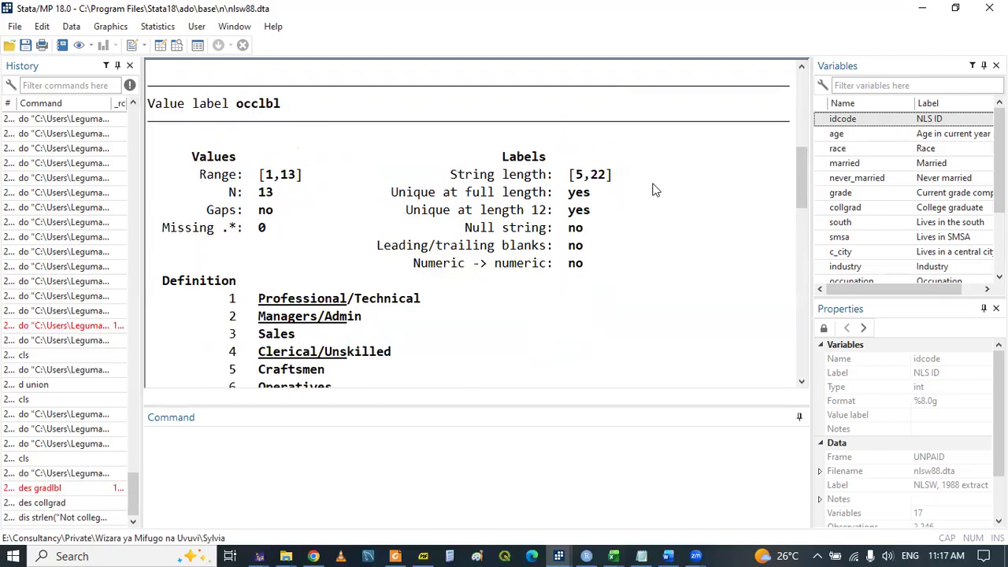
pyautogui.click(801, 382)
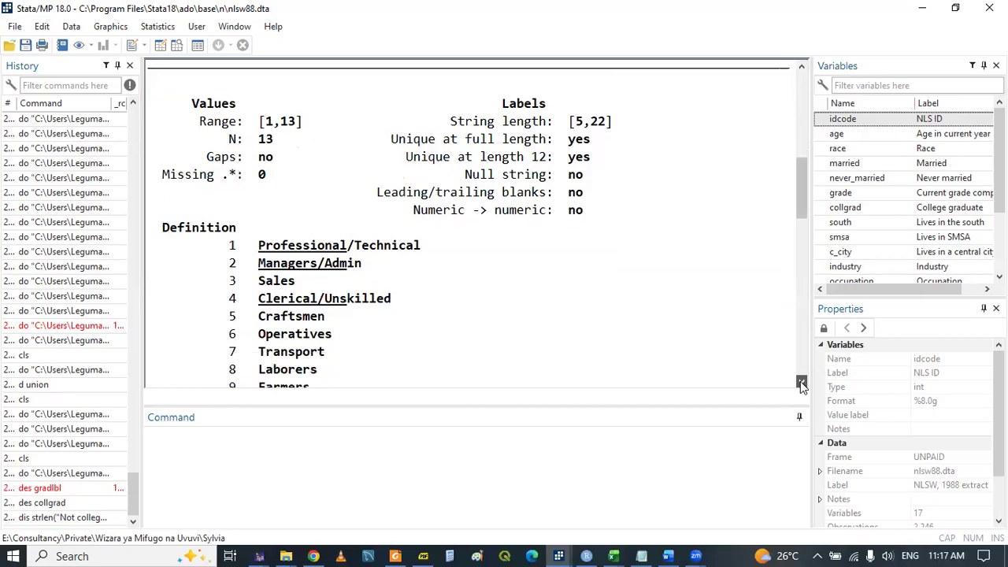
pyautogui.click(801, 384)
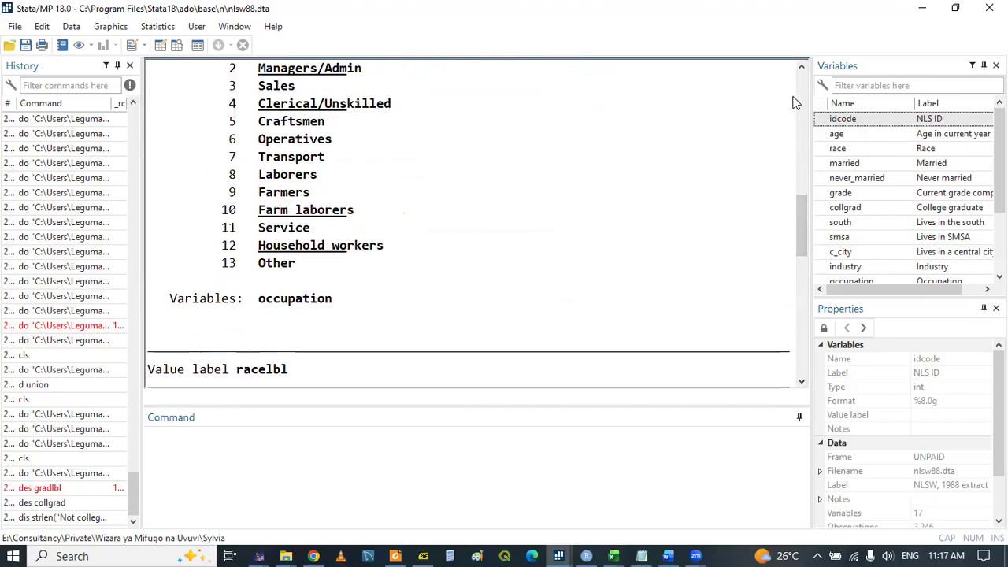
pyautogui.click(801, 68)
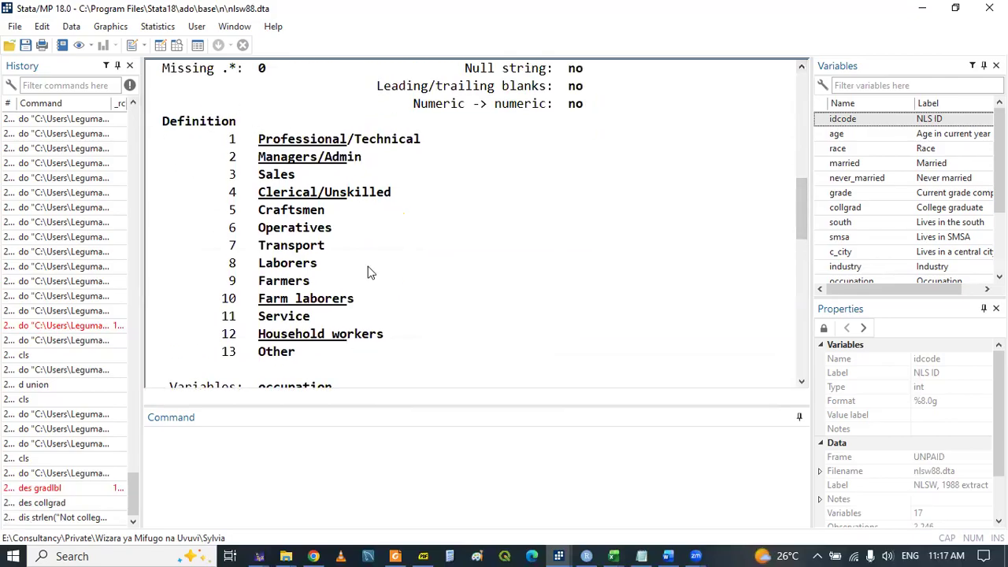
pyautogui.click(801, 68)
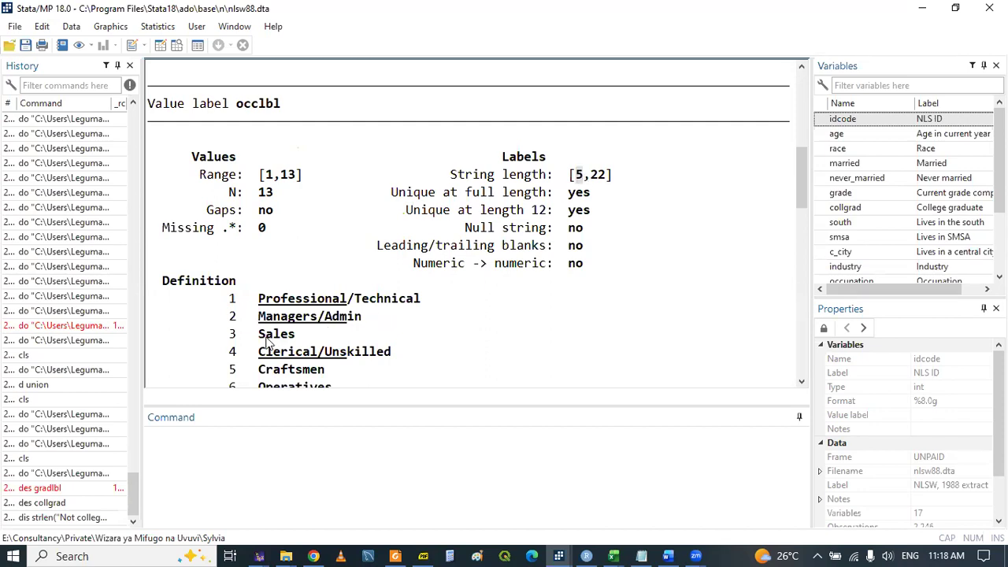
pyautogui.click(594, 181)
pyautogui.moveTo(260, 311); pyautogui.dragTo(346, 311)
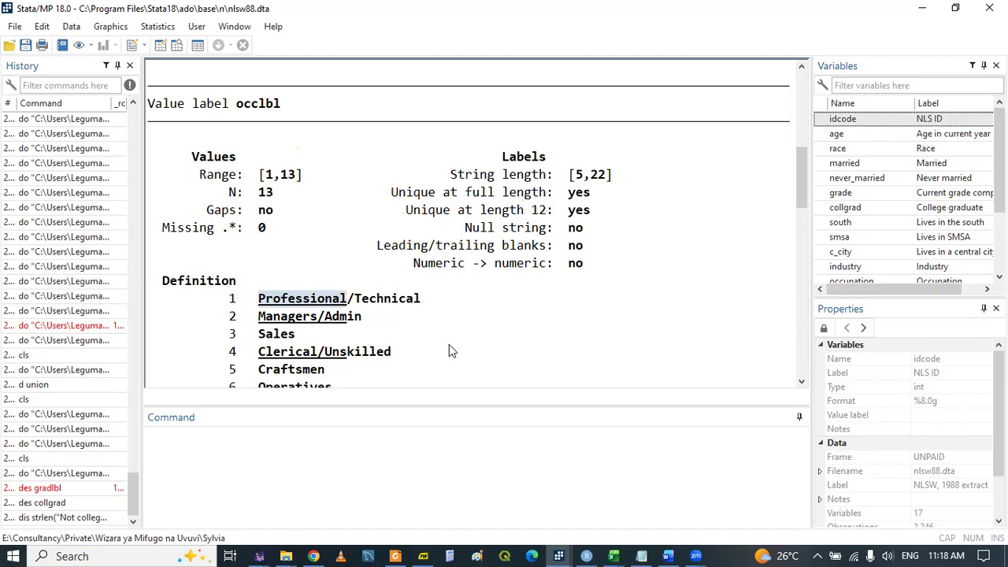
pyautogui.click(523, 343)
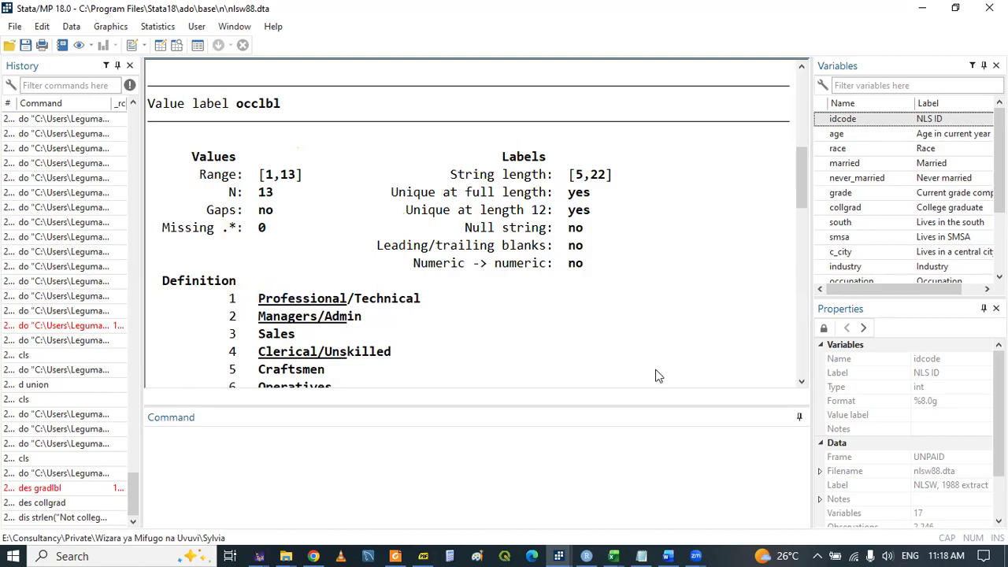
pyautogui.click(802, 383)
pyautogui.click(802, 383)
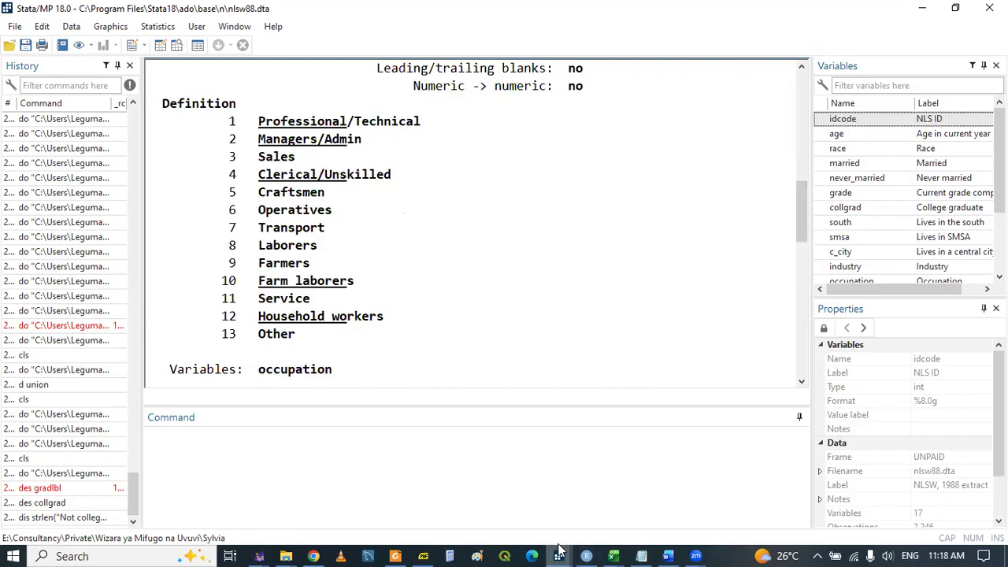
# Switch to the Day-07 Stata Data Documentation do-file and save it with the cursor on line 114.
pyautogui.moveTo(559, 548)
pyautogui.click(621, 505)
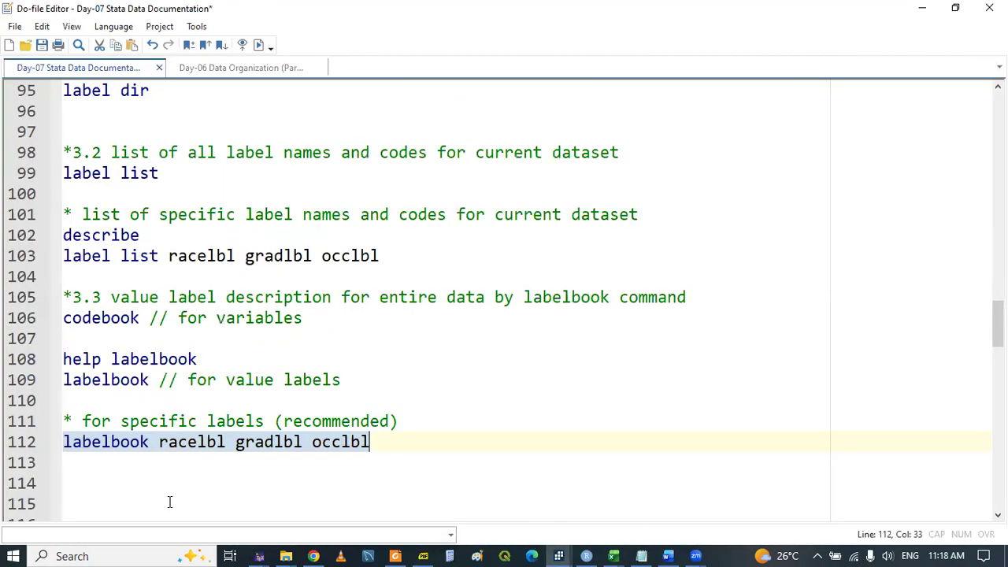
pyautogui.click(129, 487)
pyautogui.hotkey('ctrl', 's')
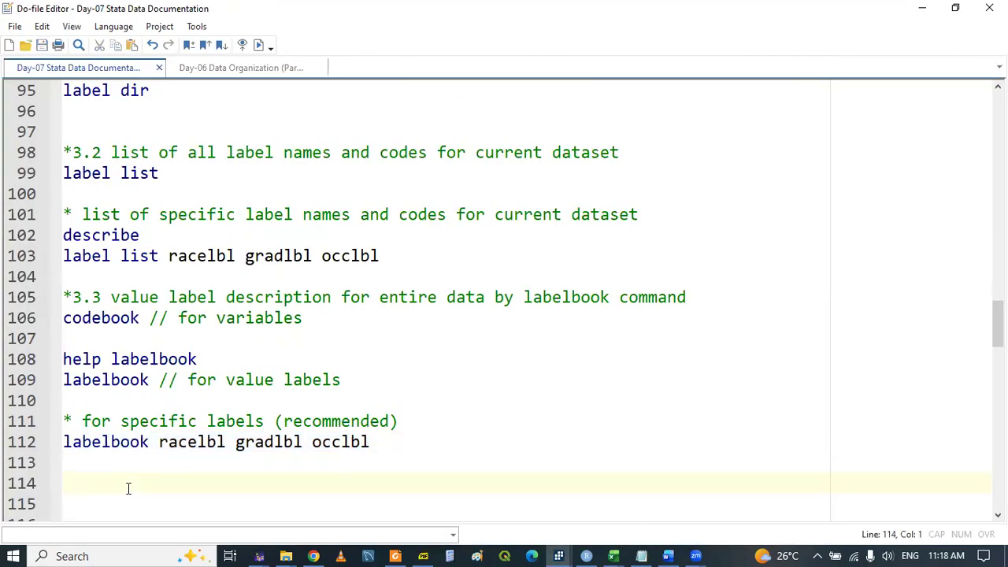
# Add eight blank lines below the labelbook racelbl gradlbl occlbl command and save the do-file.
pyautogui.press('Return')
pyautogui.press('Return')
pyautogui.press('Return')
pyautogui.press('Return')
pyautogui.press('Return')
pyautogui.press('Return')
pyautogui.press('Return')
pyautogui.press('Return')
pyautogui.press('Up')
pyautogui.press('Up')
pyautogui.press('Up')
pyautogui.press('Up')
pyautogui.press('Up')
pyautogui.press('Up')
pyautogui.press('Up')
pyautogui.press('Up')
pyautogui.hotkey('ctrl', 's')
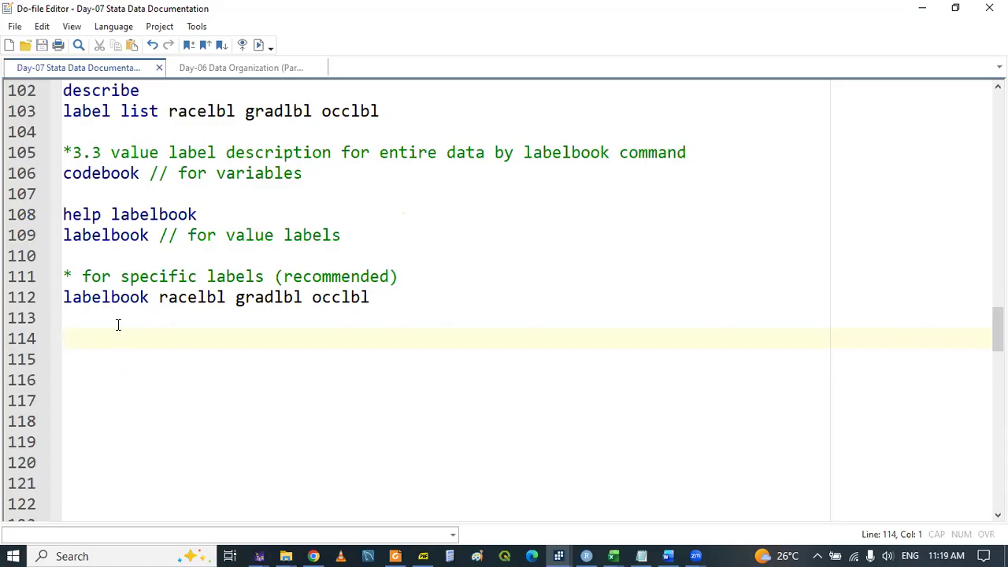
# Switch to the Stata Data Documentation PDF and view page 15 on specific label descriptions and diagnosing value label problems.
pyautogui.click(423, 551)
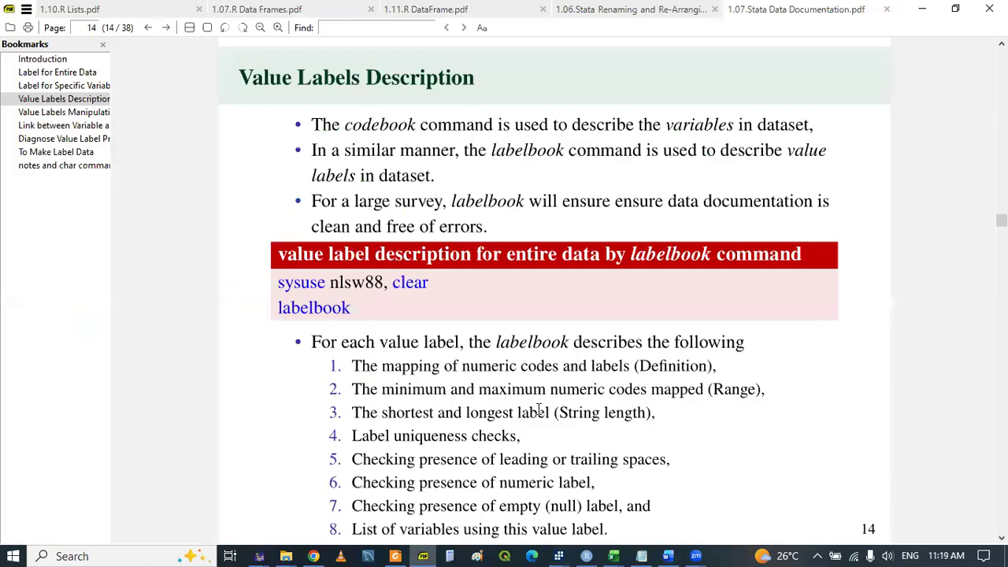
pyautogui.scroll(-3, 539, 409)
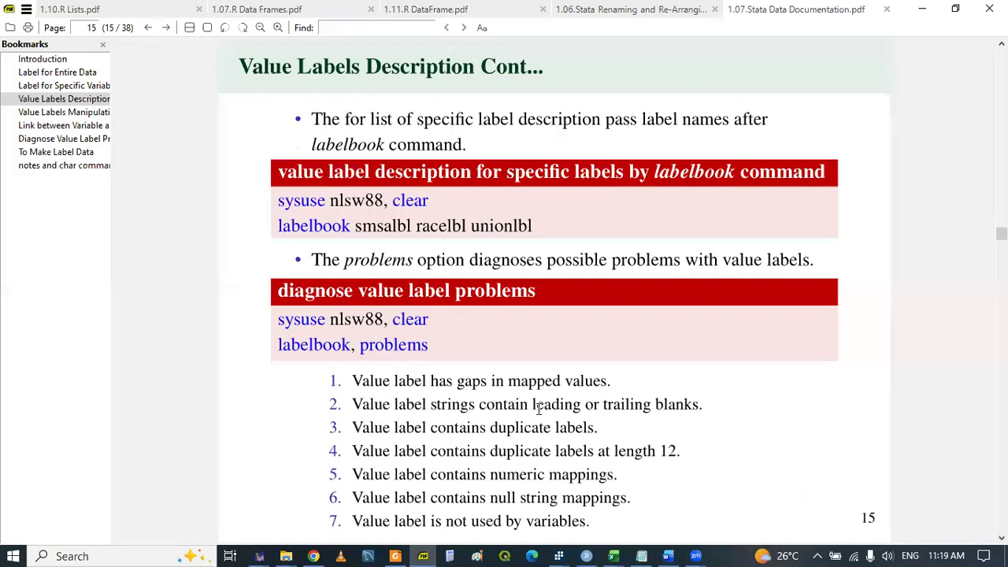
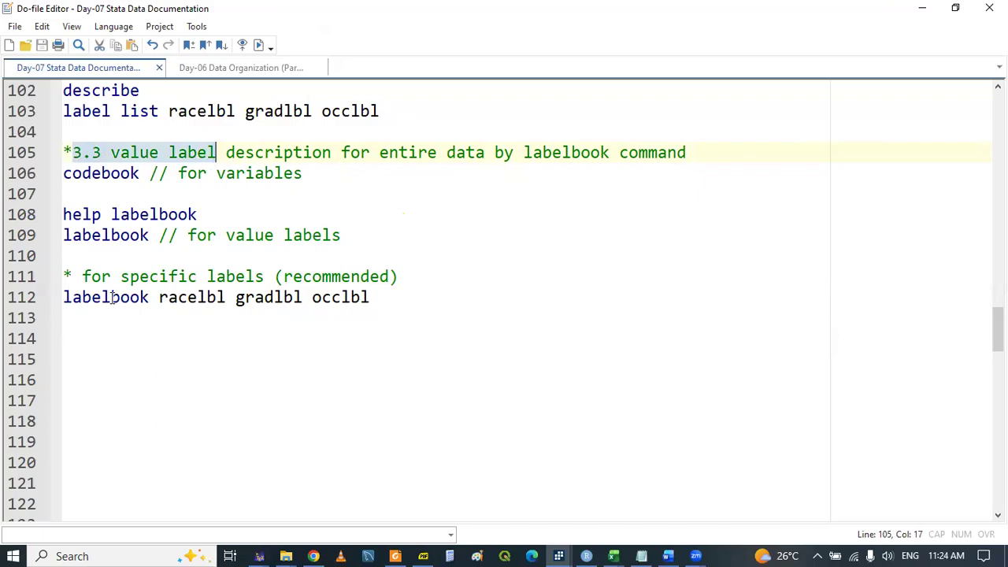
# Add the comment heading "*3.4 value label value label creation" on line 115 of the do-file.
pyautogui.write('*')
pyautogui.write('3.3 value label')
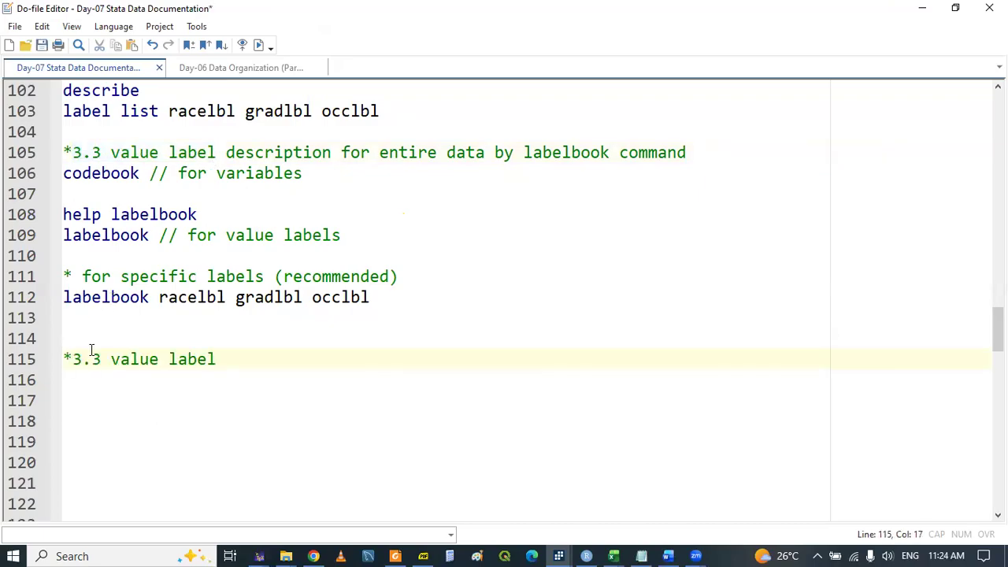
pyautogui.click(105, 358)
pyautogui.press('BackSpace')
pyautogui.write('4')
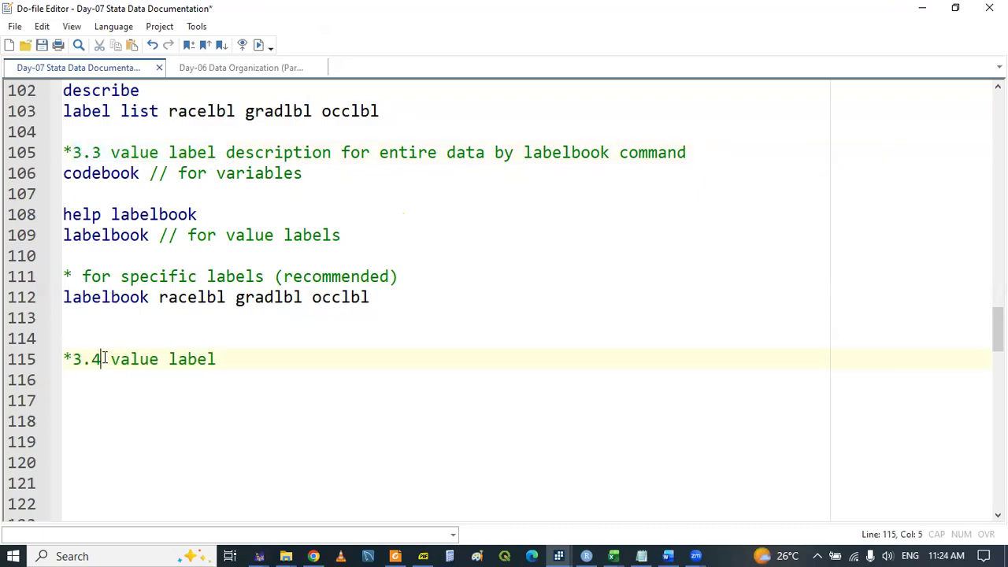
pyautogui.click(234, 362)
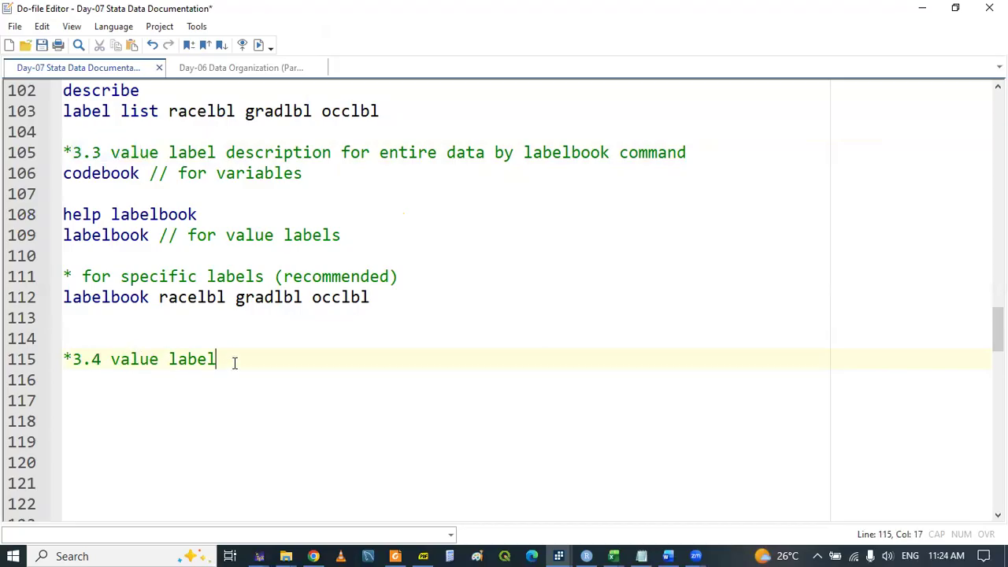
pyautogui.write('value labe')
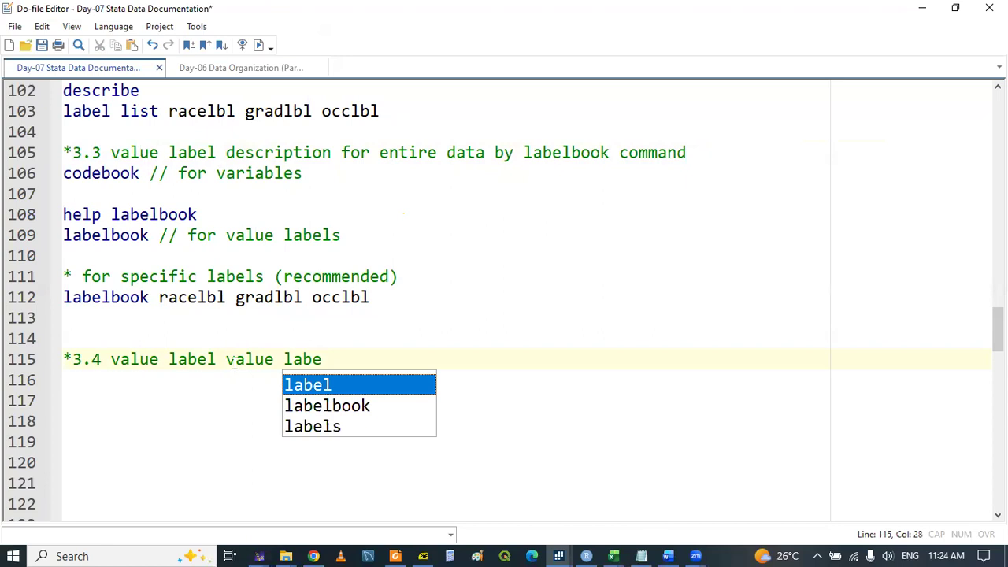
pyautogui.write('l creation')
# Below the 3.4 heading, write the command label define yesno 0 "No" 1 "yes".
pyautogui.press('Return')
pyautogui.write('l')
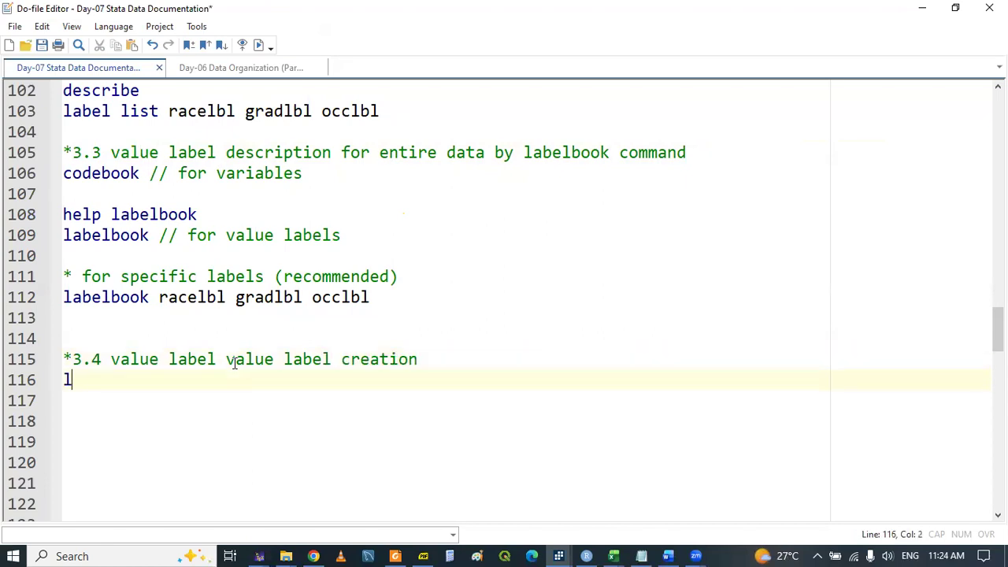
pyautogui.write('abel define')
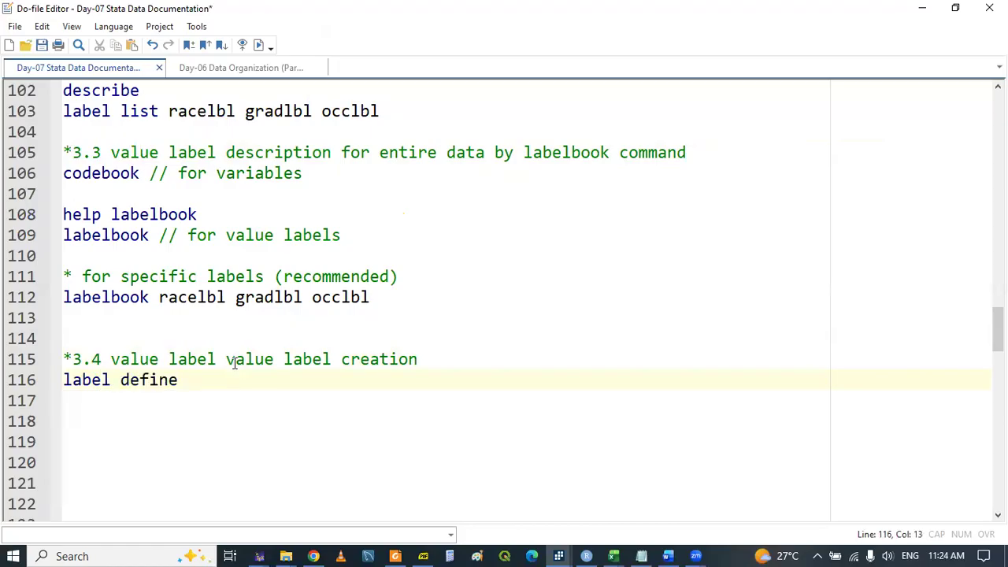
pyautogui.write(' yesno 0 "n')
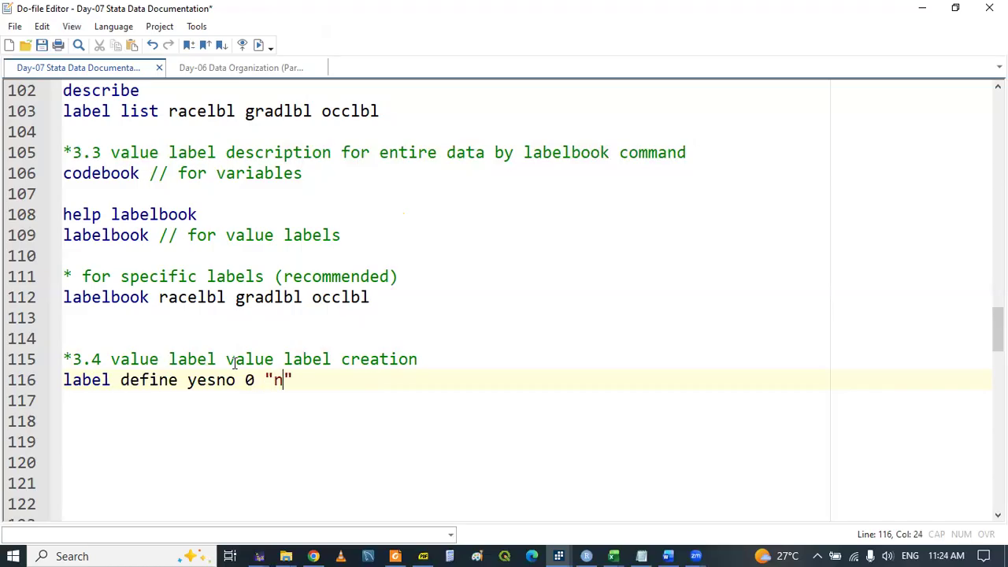
pyautogui.press('BackSpace')
pyautogui.write('No')
pyautogui.press('Right')
pyautogui.write('"No" 1')
pyautogui.press('Right')
pyautogui.write('yes')
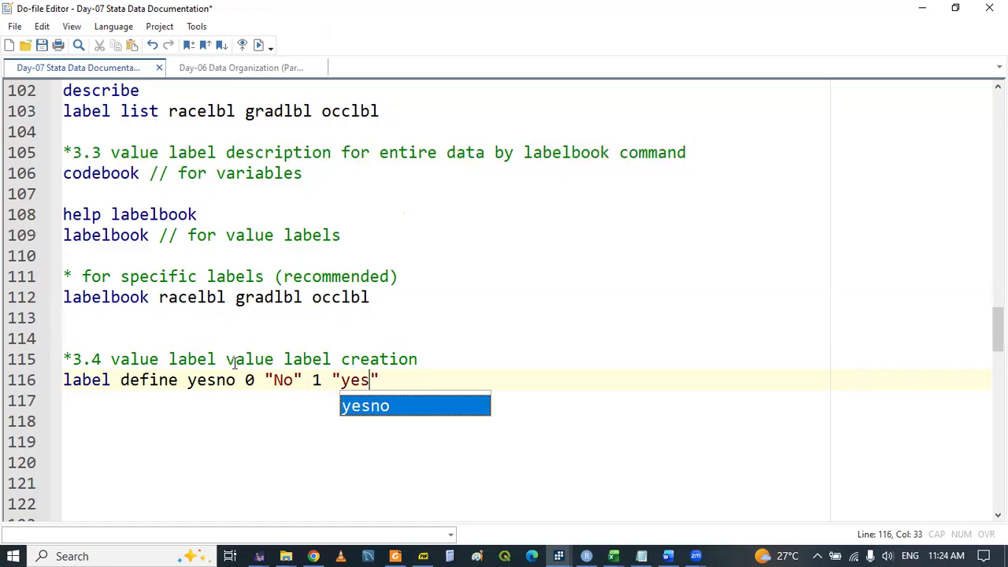
pyautogui.click(115, 394)
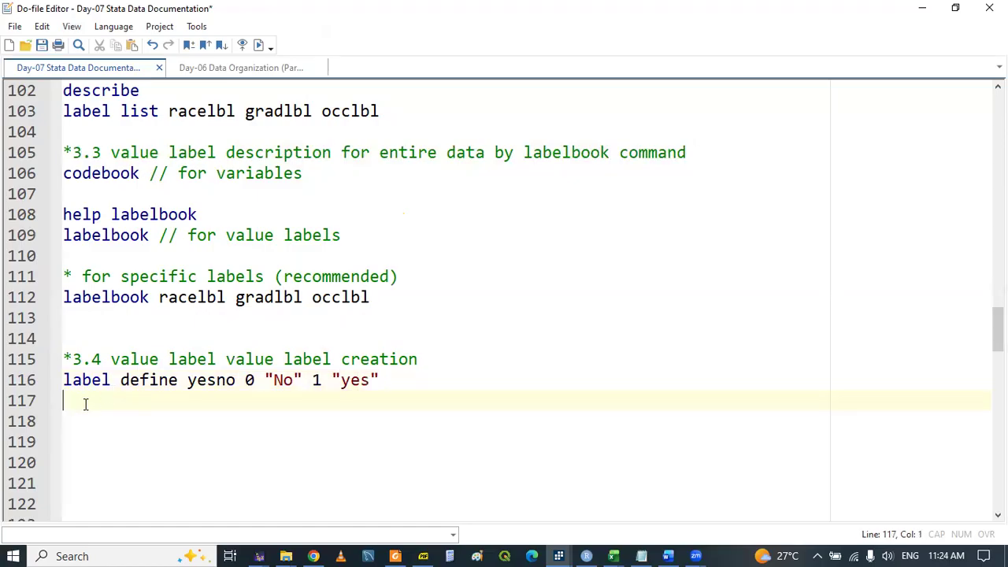
# Save the do-file, run the label define yesno command on line 116, and view its output in the Stata results window.
pyautogui.hotkey('ctrl', 's')
pyautogui.doubleClick(89, 381)
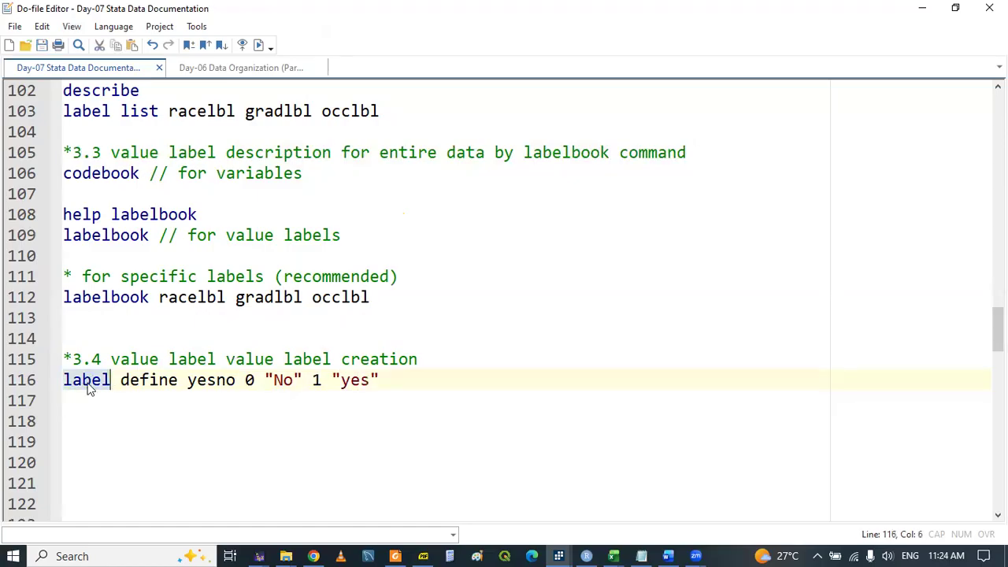
pyautogui.hotkey('shift', 'End')
pyautogui.click(197, 418)
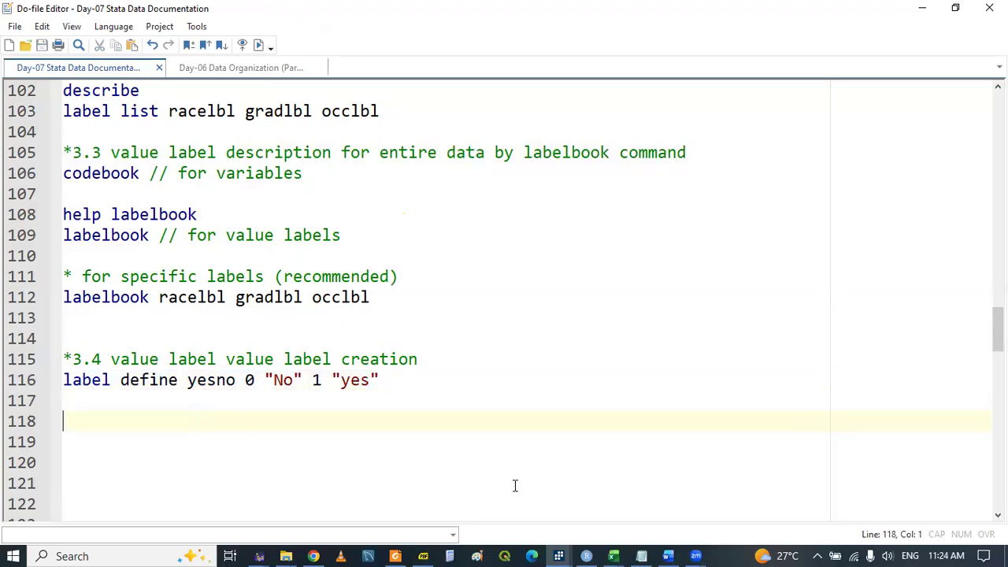
pyautogui.click(558, 556)
pyautogui.click(315, 480)
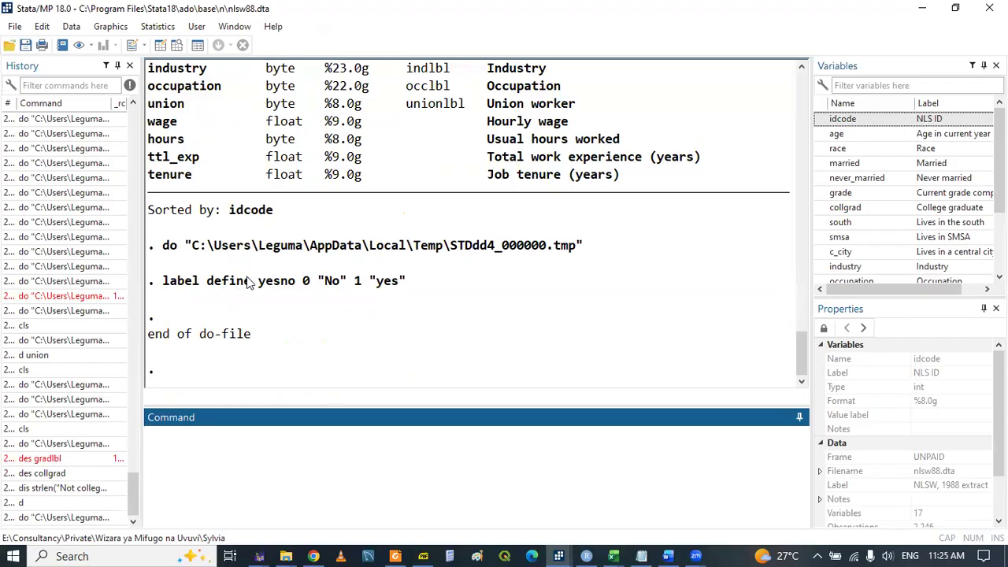
# Return to the do-file and add the command label dir on line 117.
pyautogui.click(559, 555)
pyautogui.click(615, 516)
pyautogui.click(142, 410)
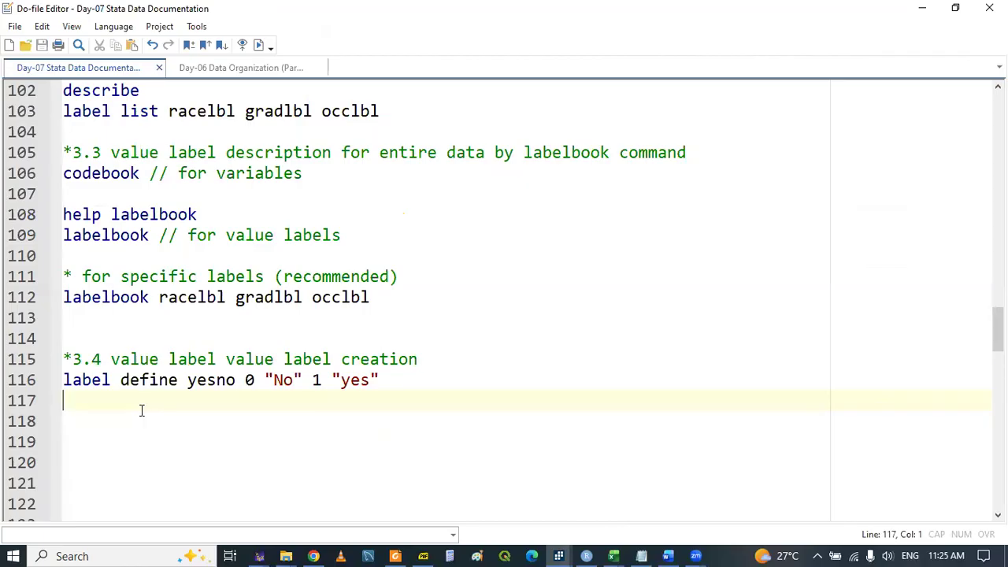
pyautogui.write('lab')
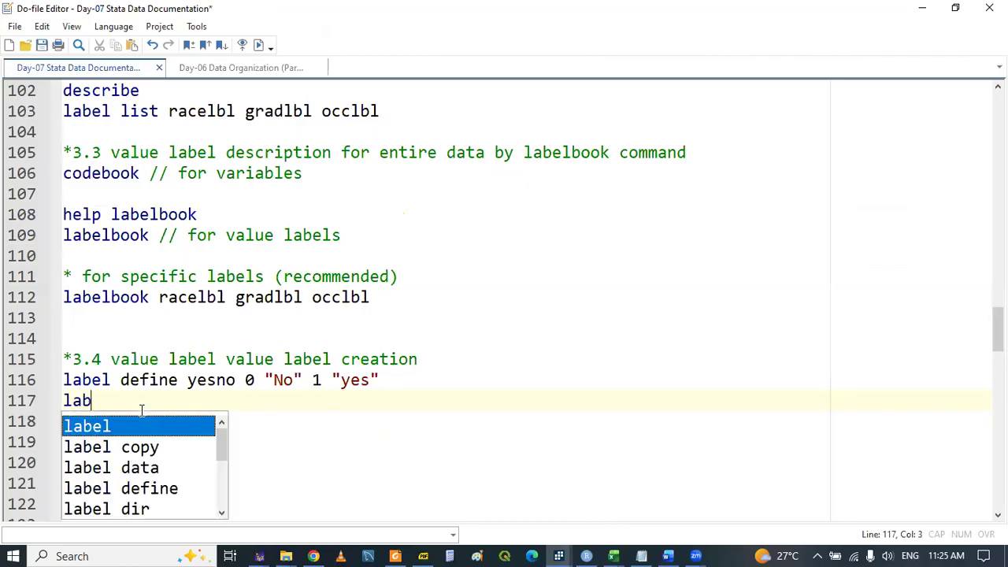
pyautogui.write('el dir')
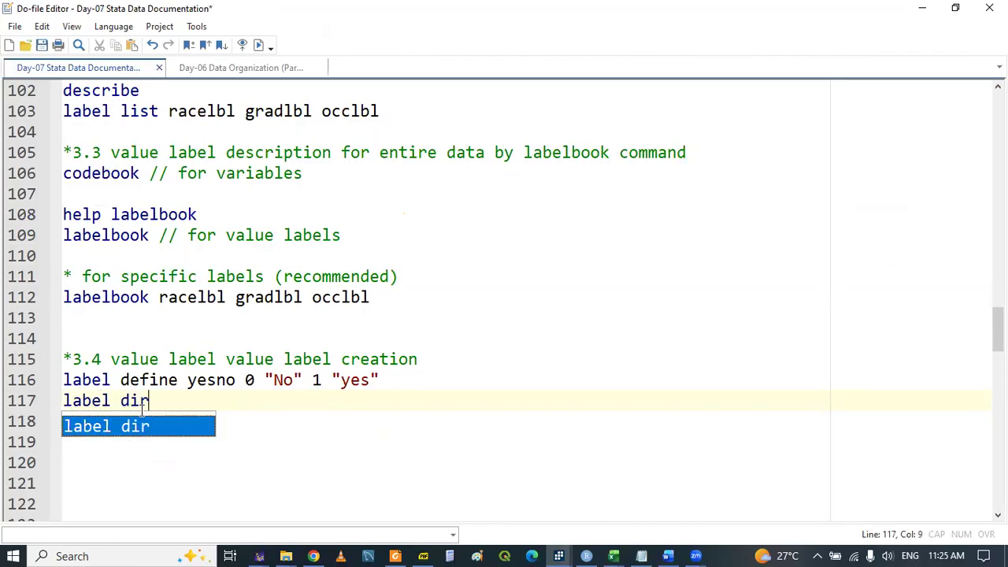
pyautogui.press('Escape')
# Run the label dir command and check for yesno among the value labels listed in the results window.
pyautogui.doubleClick(85, 400)
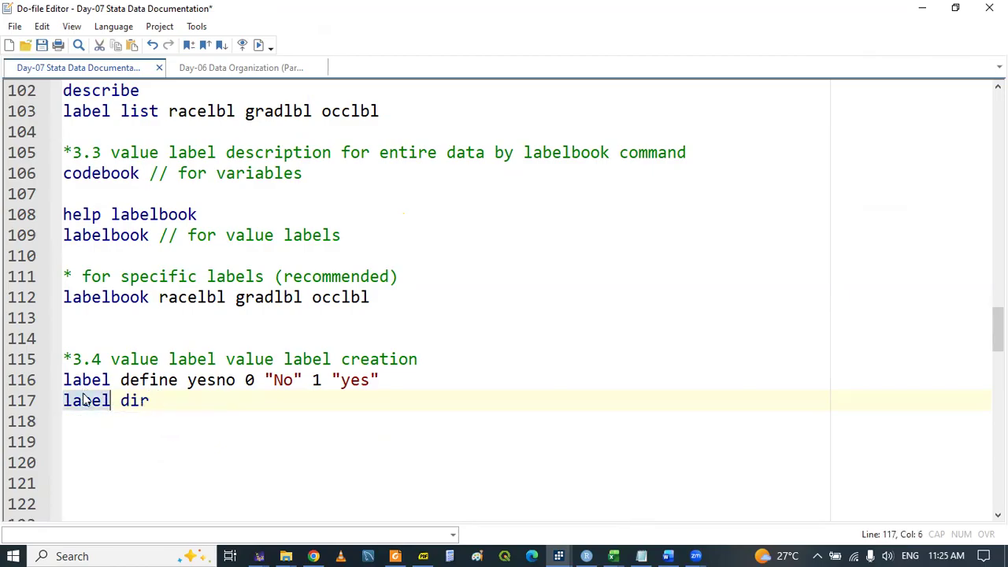
pyautogui.hotkey('shift', 'End')
pyautogui.click(570, 549)
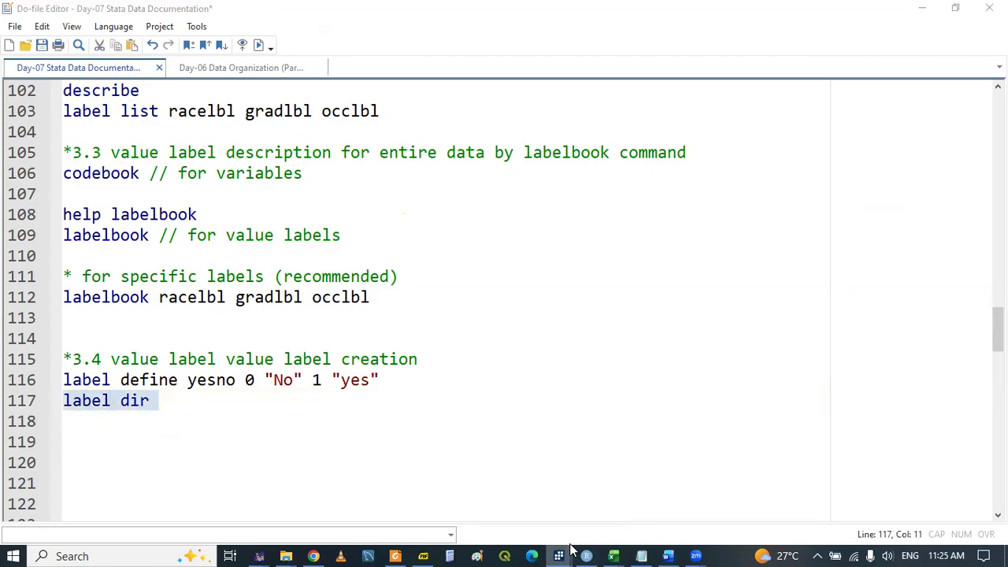
pyautogui.click(292, 512)
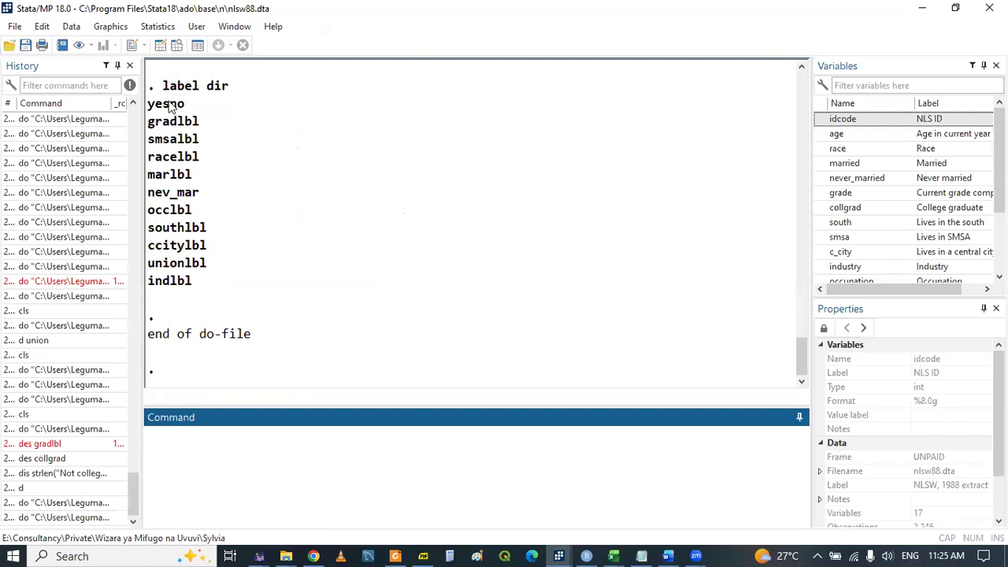
pyautogui.moveTo(149, 106); pyautogui.dragTo(196, 114)
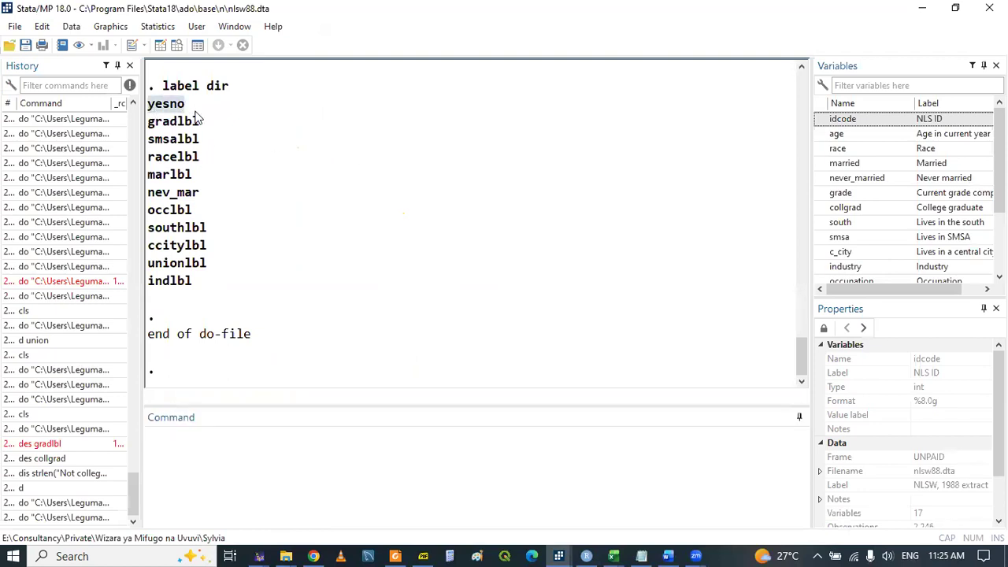
pyautogui.click(162, 118)
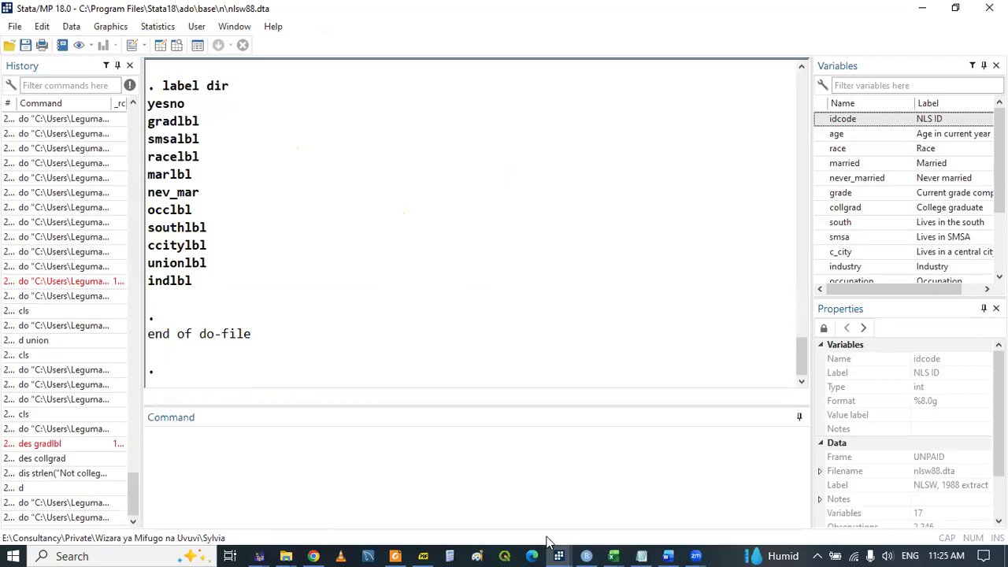
# Return to the do-file and add the command label list yesno on line 118.
pyautogui.moveTo(558, 549)
pyautogui.click(611, 516)
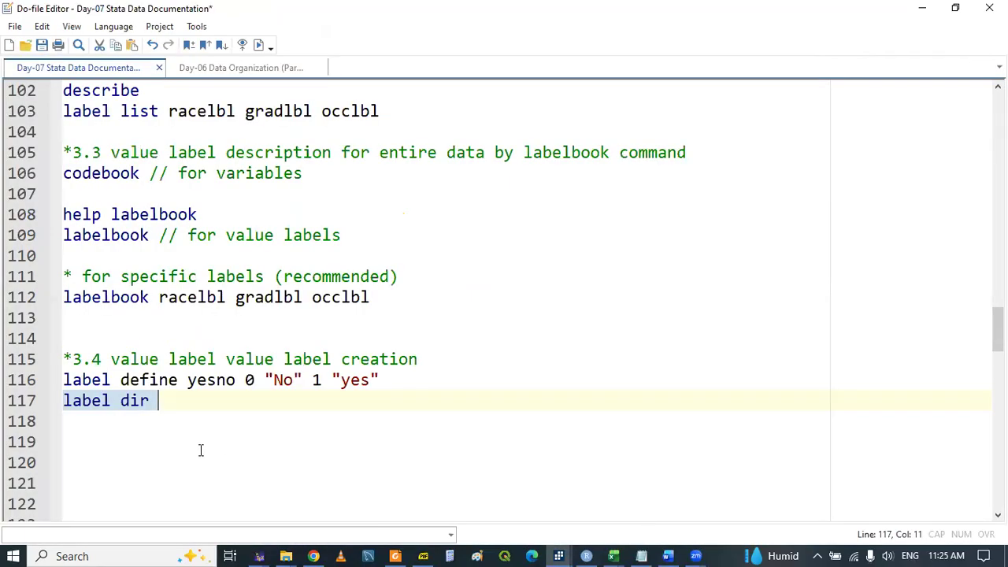
pyautogui.click(100, 412)
pyautogui.write('label ')
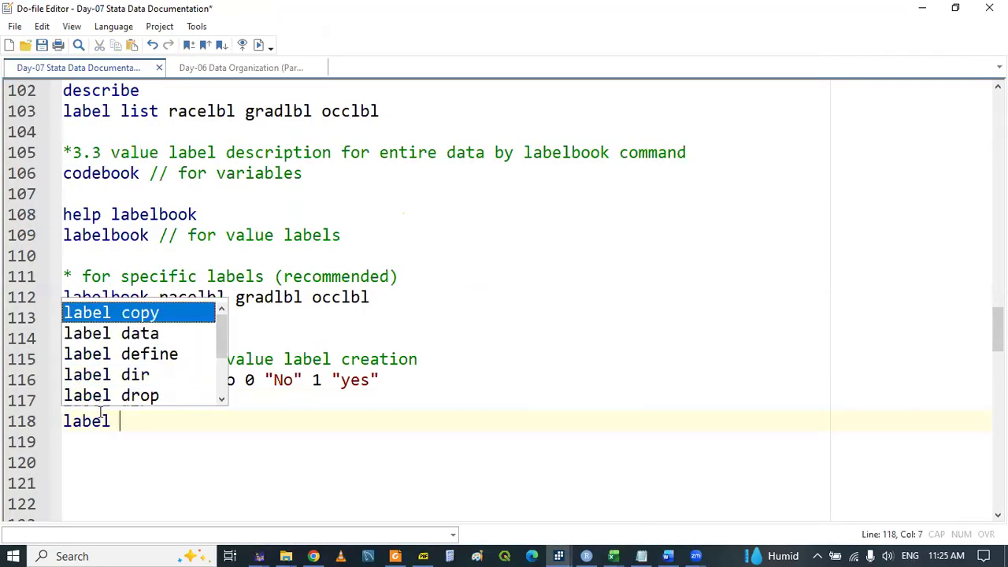
pyautogui.write('list yes')
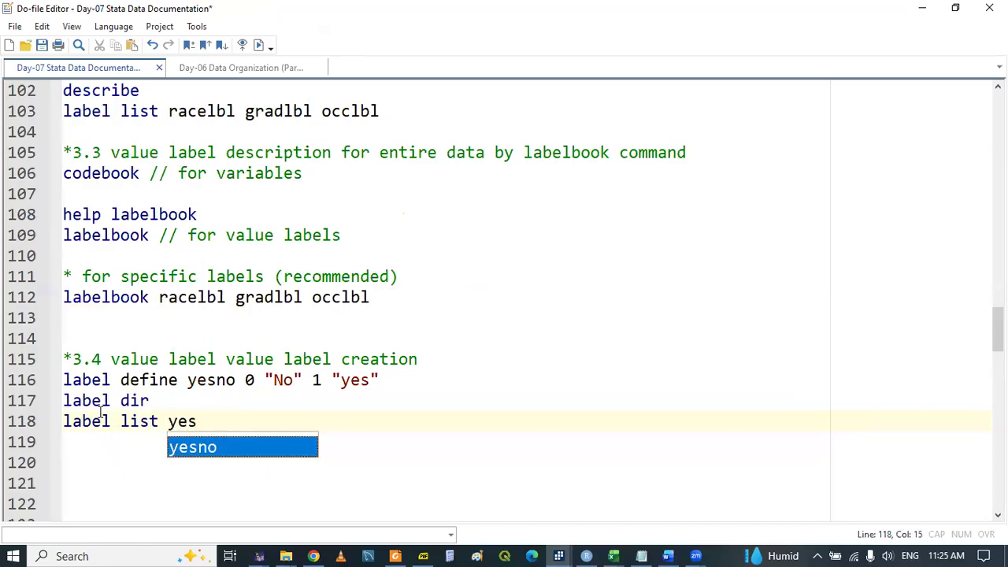
pyautogui.press('Return')
# Run the label list yesno command and view its output in the results window.
pyautogui.doubleClick(86, 423)
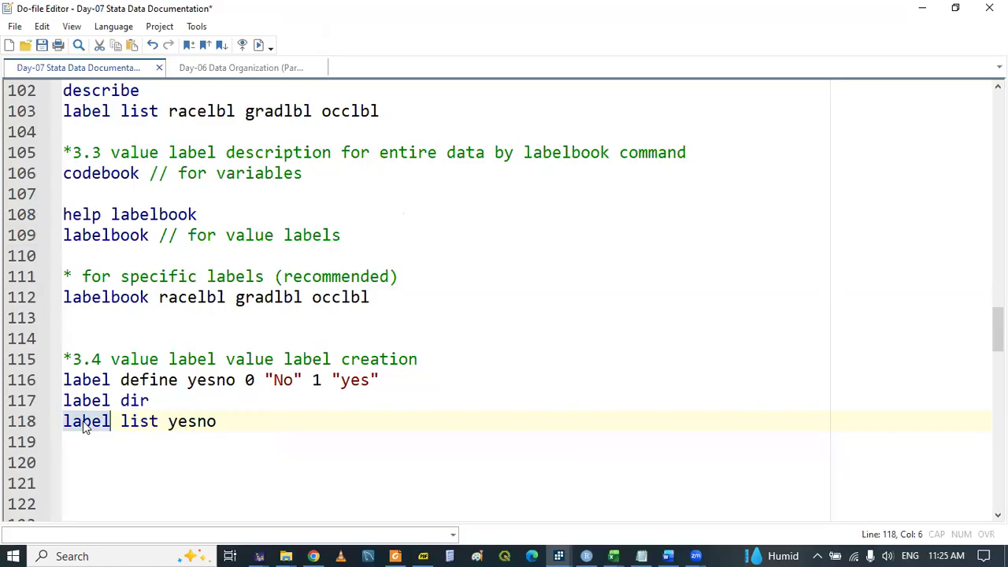
pyautogui.hotkey('shift', 'End')
pyautogui.moveTo(573, 549)
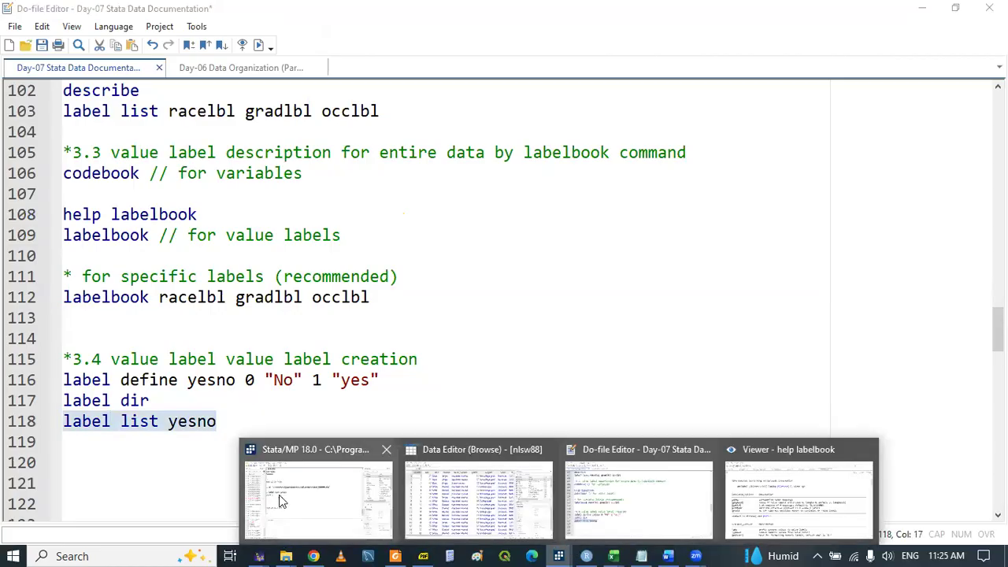
pyautogui.click(281, 465)
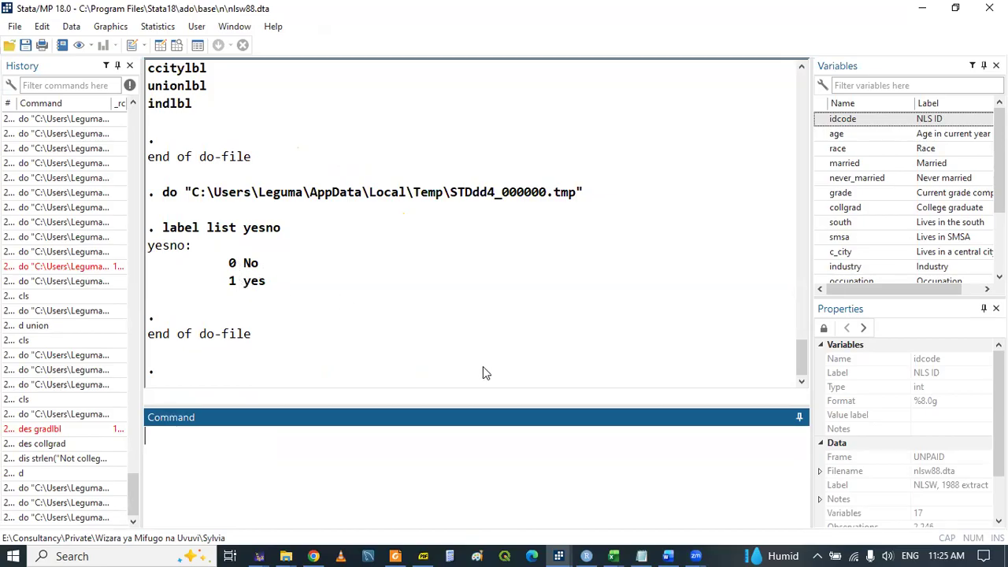
# Return to the do-file and add the command labelbook yesno on line 119.
pyautogui.click(558, 548)
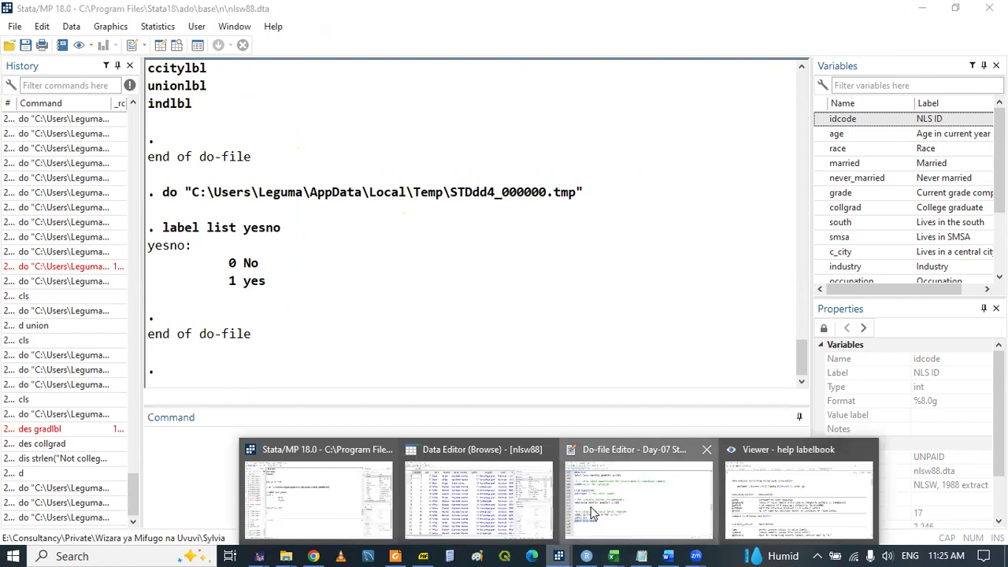
pyautogui.click(592, 508)
pyautogui.click(185, 432)
pyautogui.write('la')
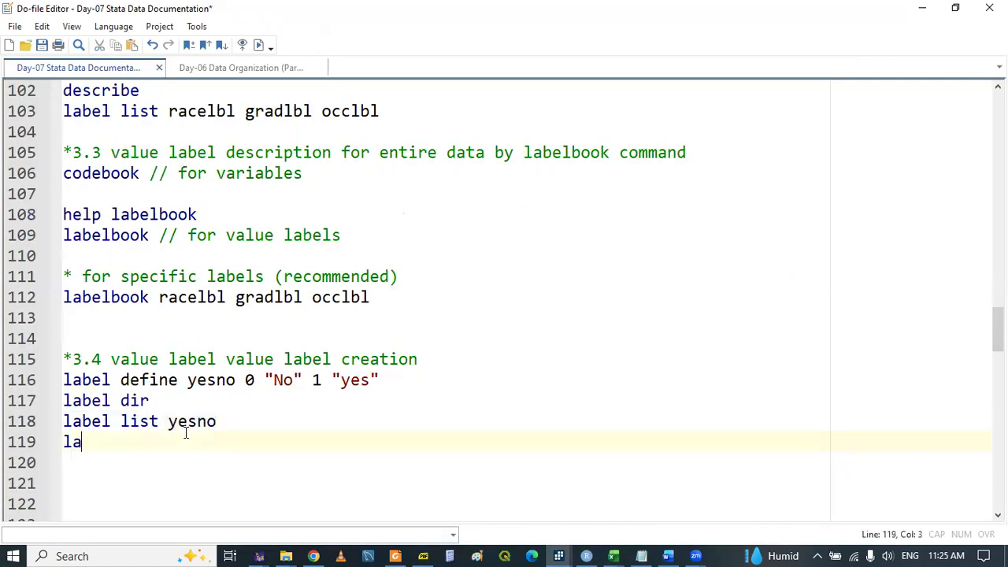
pyautogui.write('belb')
pyautogui.press('Tab')
pyautogui.write('yes')
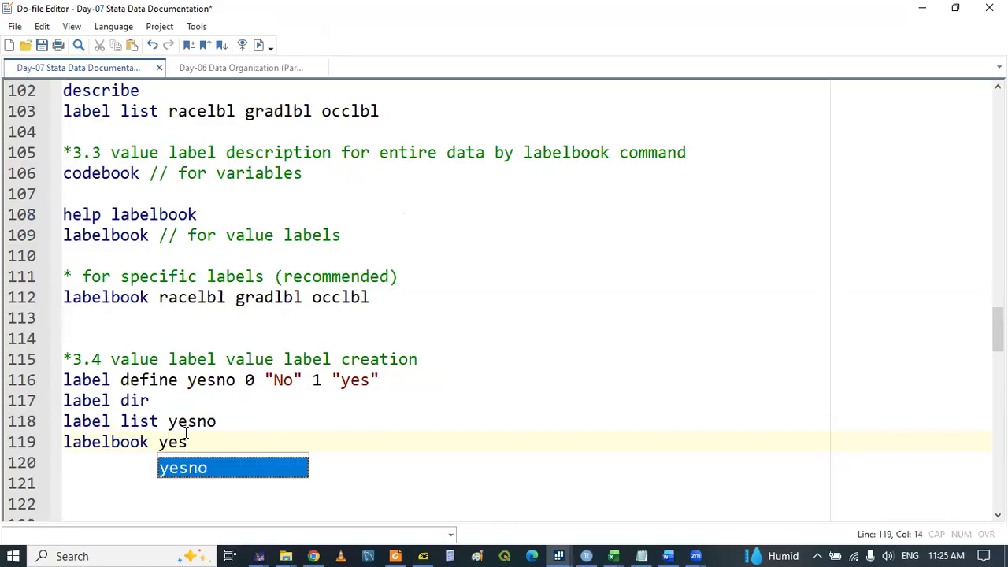
pyautogui.press('Tab')
# Run the labelbook yesno command and examine the label's string lengths and definitions in the results window.
pyautogui.doubleClick(129, 442)
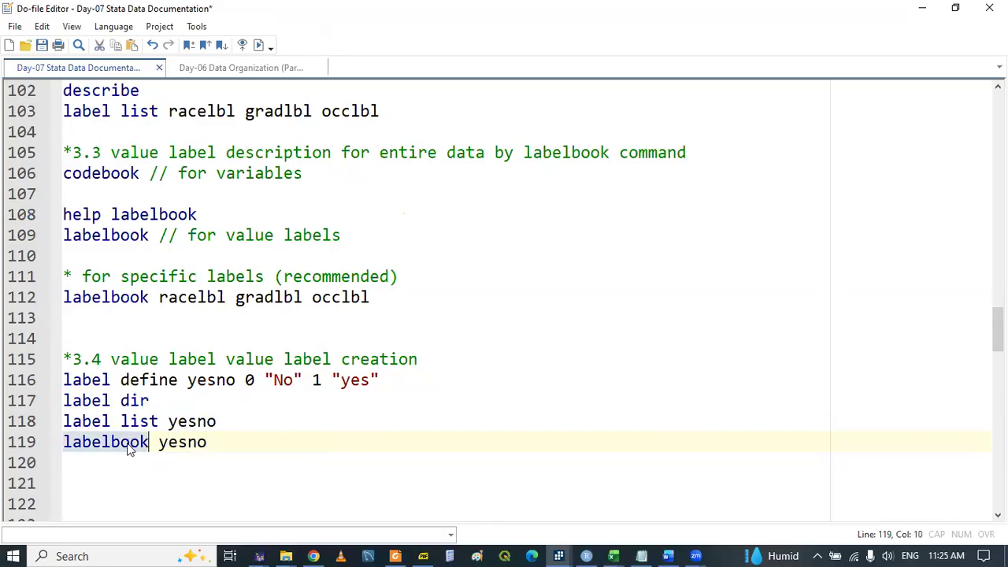
pyautogui.hotkey('shift', 'End')
pyautogui.moveTo(561, 551)
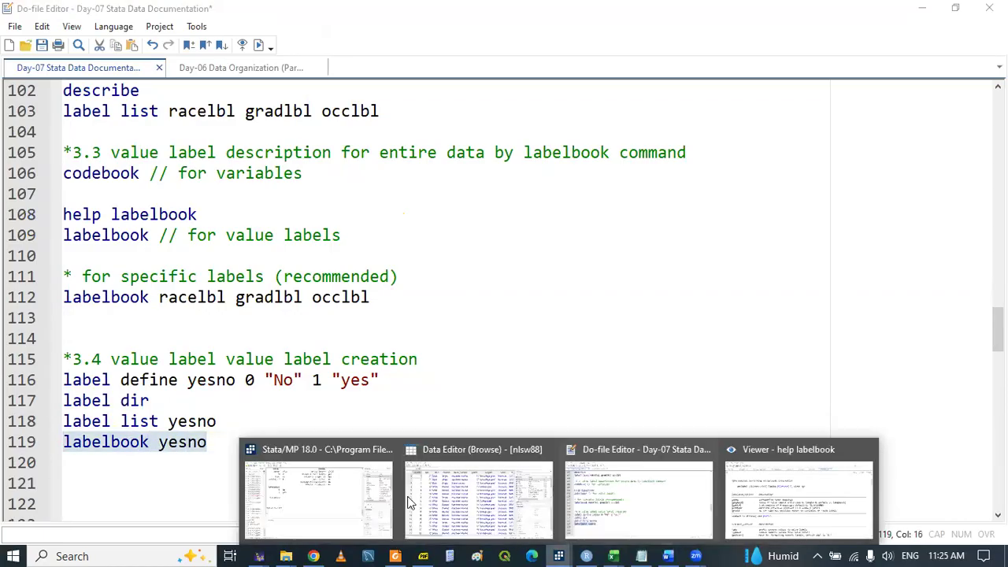
pyautogui.click(277, 457)
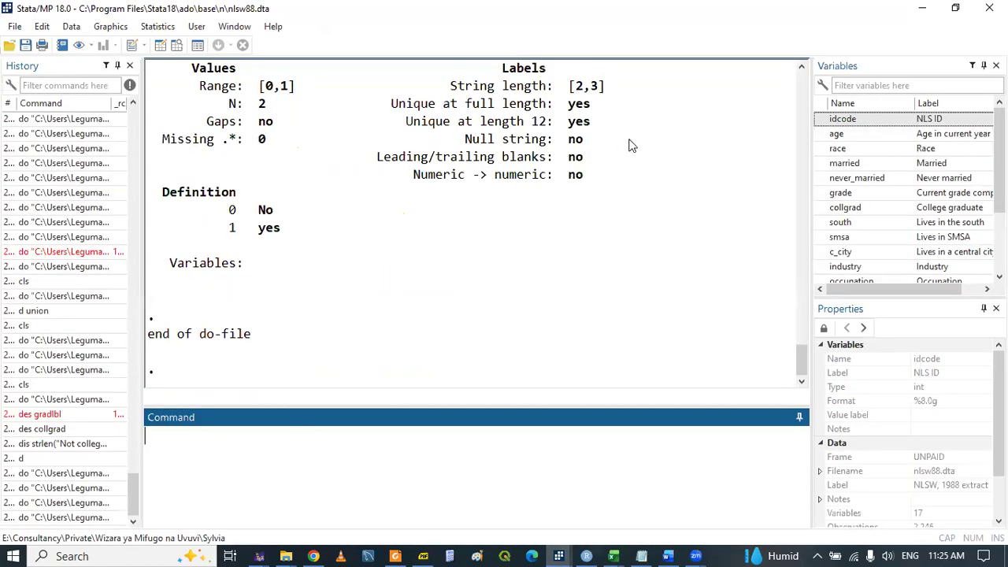
pyautogui.click(800, 67)
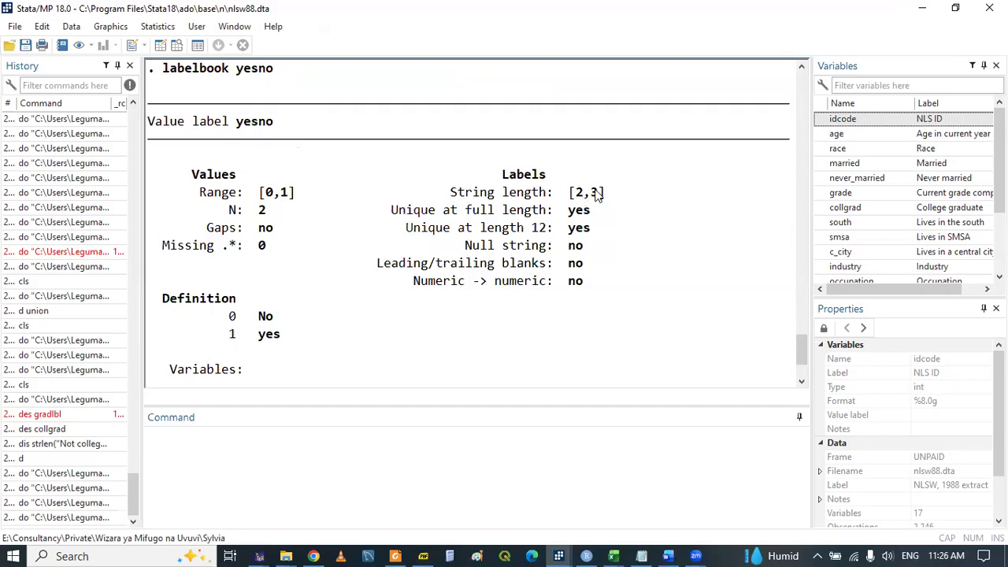
pyautogui.doubleClick(261, 318)
pyautogui.doubleClick(275, 337)
pyautogui.click(410, 347)
# Switch to the Stata Data Documentation PDF and view the label define syntax and its add, modify and replace options on page 17.
pyautogui.click(422, 556)
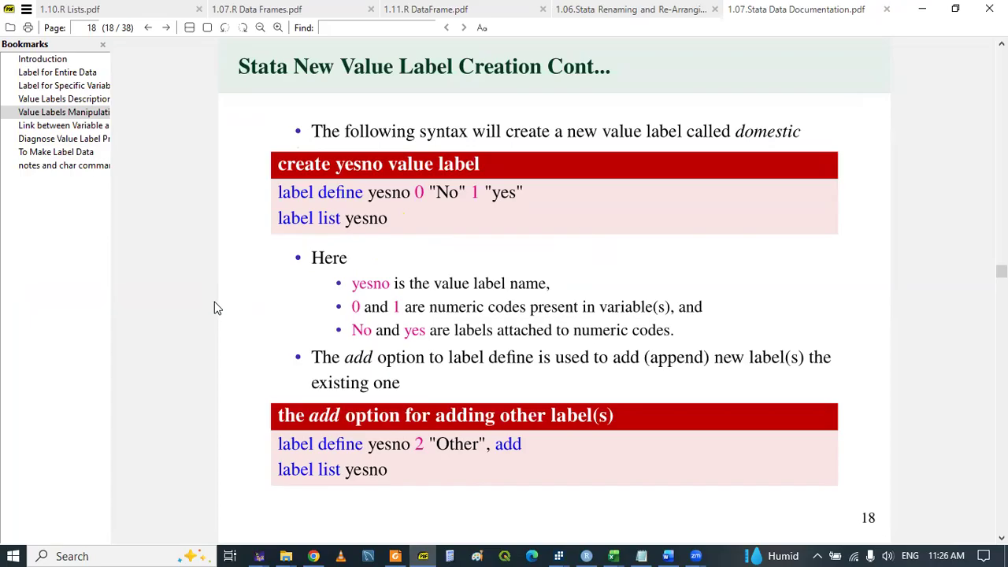
pyautogui.scroll(1, 438, 248)
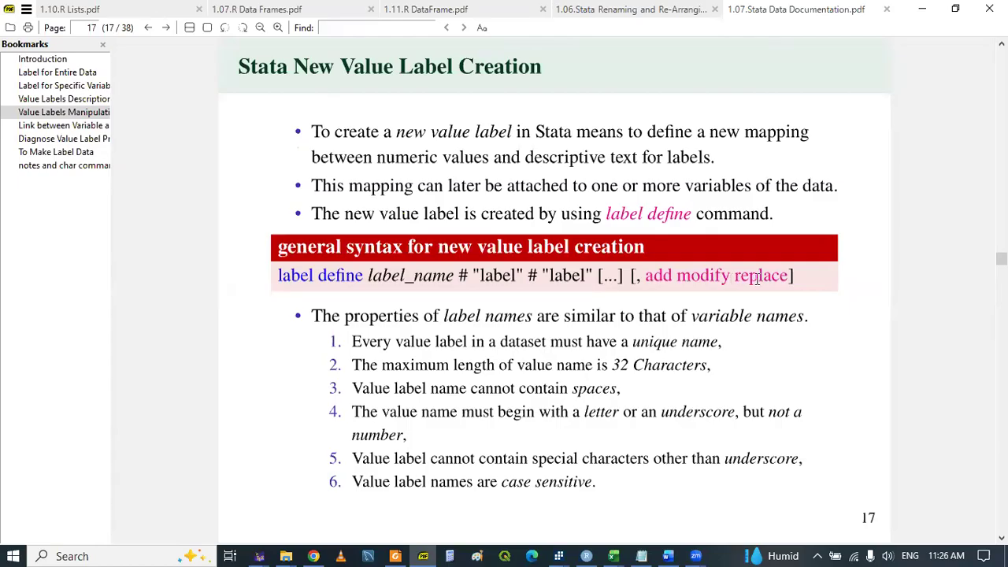
pyautogui.click(426, 555)
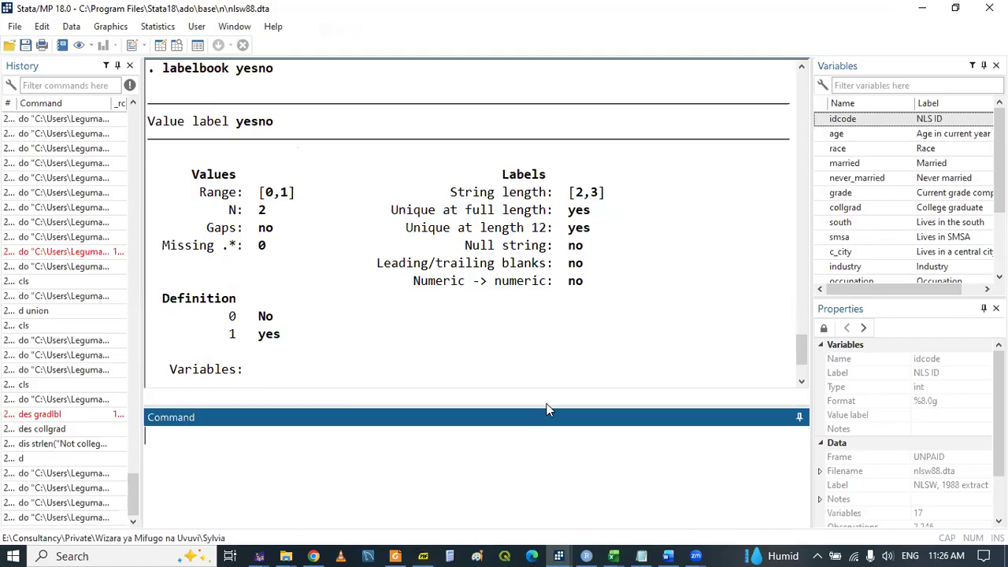
pyautogui.click(419, 551)
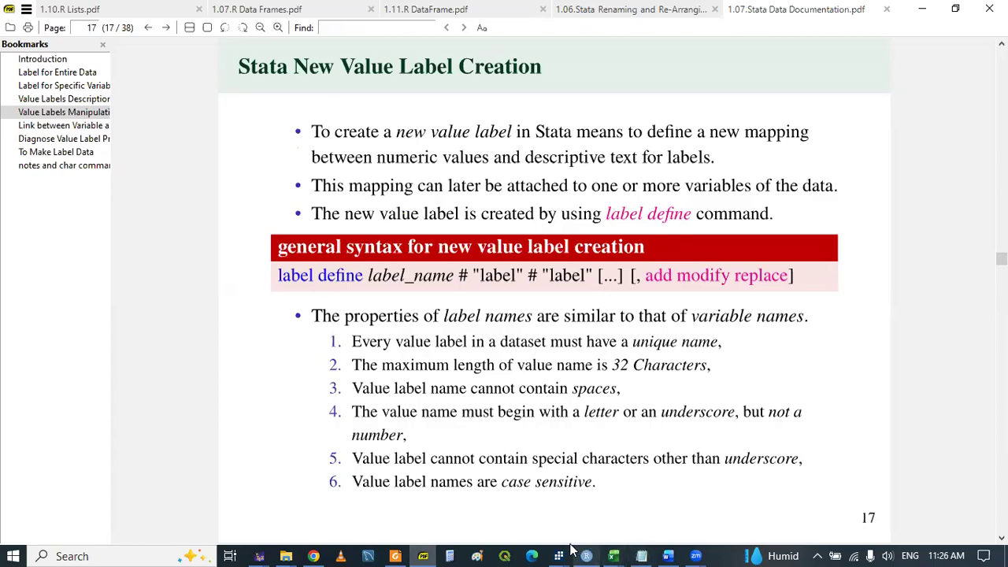
# Return to the Stata do-file and copy the label define yesno command from line 116 to line 122.
pyautogui.moveTo(559, 553)
pyautogui.click(689, 504)
pyautogui.press('Down')
pyautogui.press('Down')
pyautogui.press('Down')
pyautogui.press('Down')
pyautogui.press('Down')
pyautogui.press('Down')
pyautogui.press('Down')
pyautogui.press('Down')
pyautogui.press('Up')
pyautogui.press('Up')
pyautogui.press('Up')
pyautogui.press('Up')
pyautogui.press('Up')
pyautogui.press('Up')
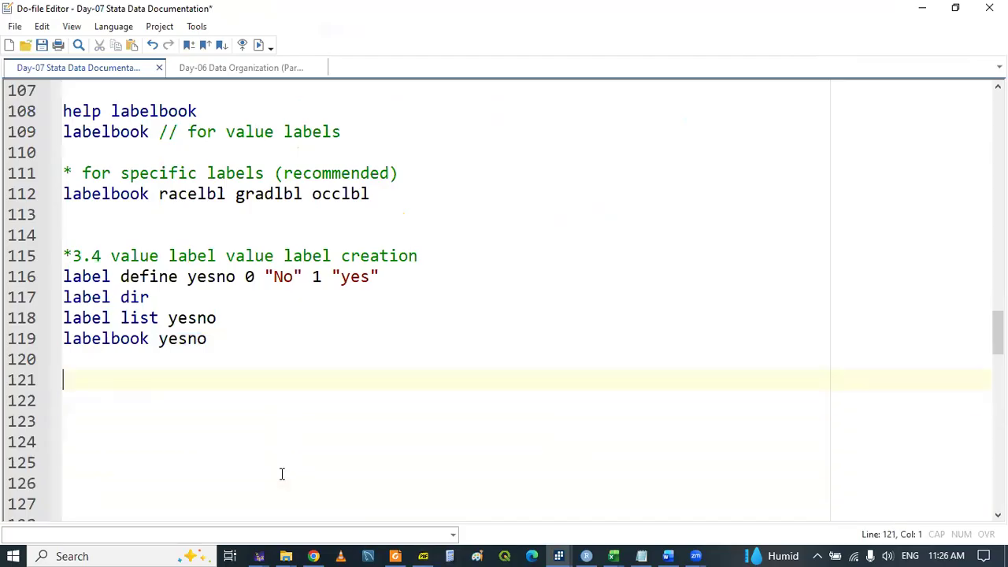
pyautogui.moveTo(64, 276); pyautogui.dragTo(422, 275)
pyautogui.hotkey('ctrl', 'c')
pyautogui.click(99, 397)
pyautogui.hotkey('ctrl', 'v')
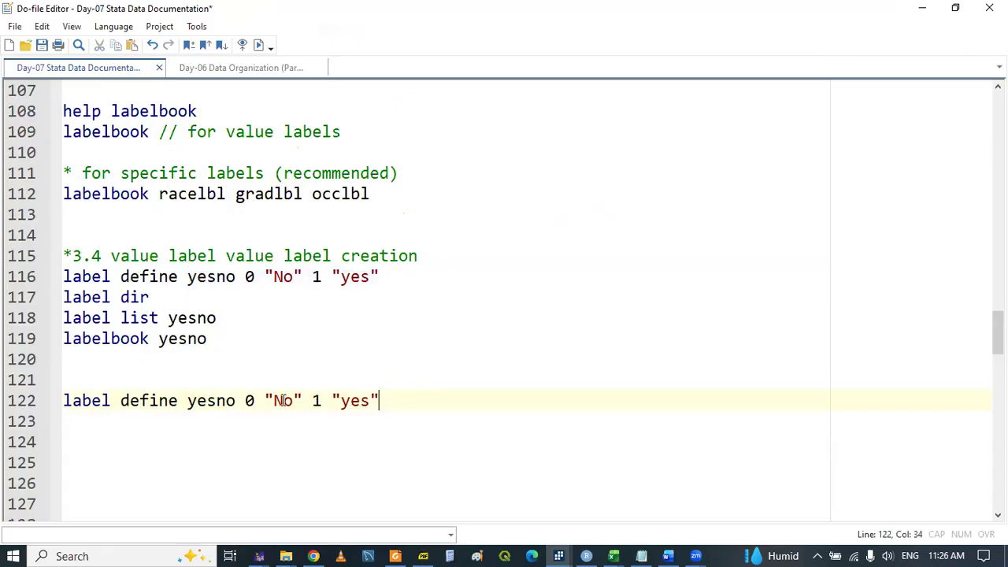
# Replace the codes and labels in the copied command on line 122 with 2 "other".
pyautogui.moveTo(245, 400); pyautogui.dragTo(387, 404)
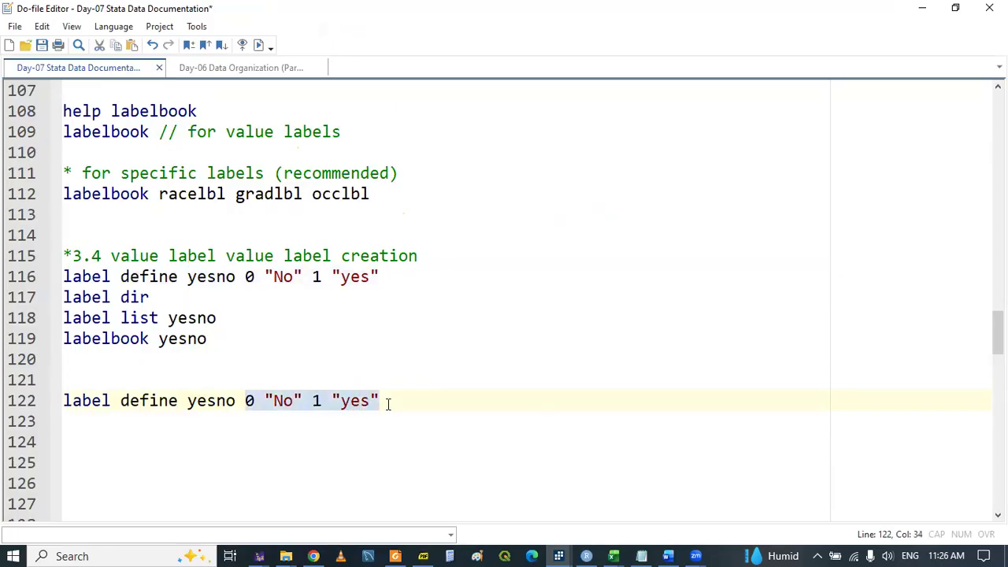
pyautogui.press('Delete')
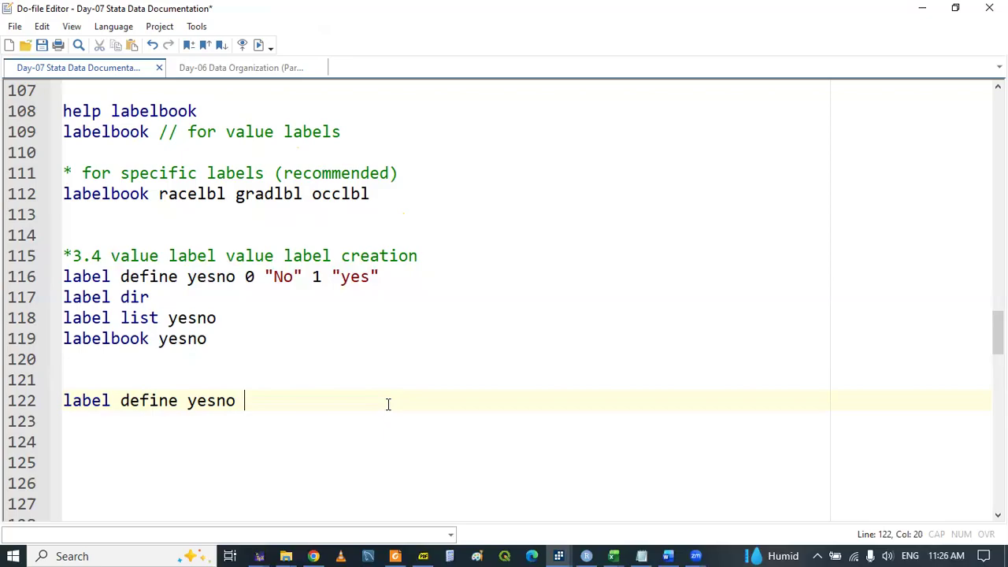
pyautogui.write('2 "')
pyautogui.doubleClick(249, 277)
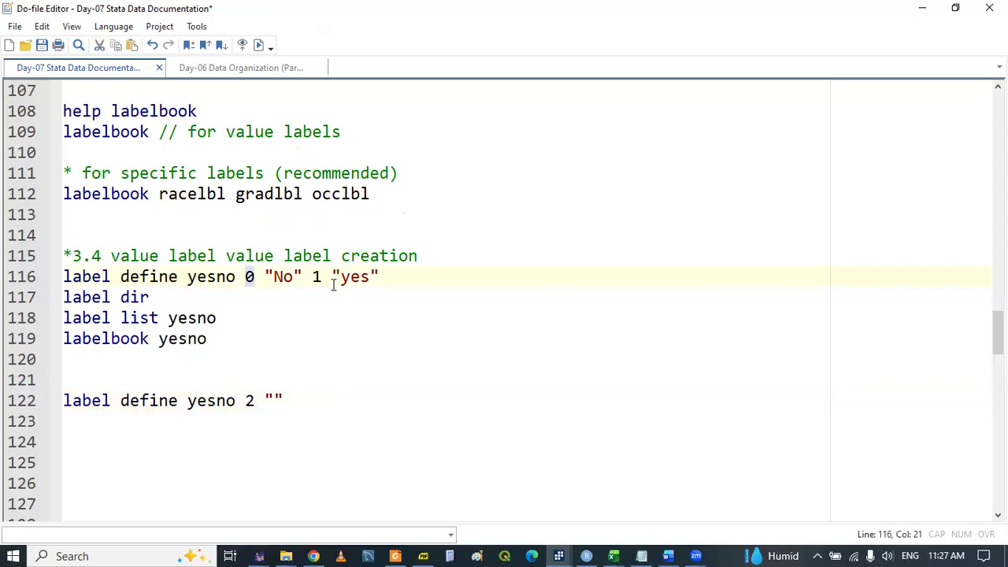
pyautogui.click(272, 393)
pyautogui.write('other')
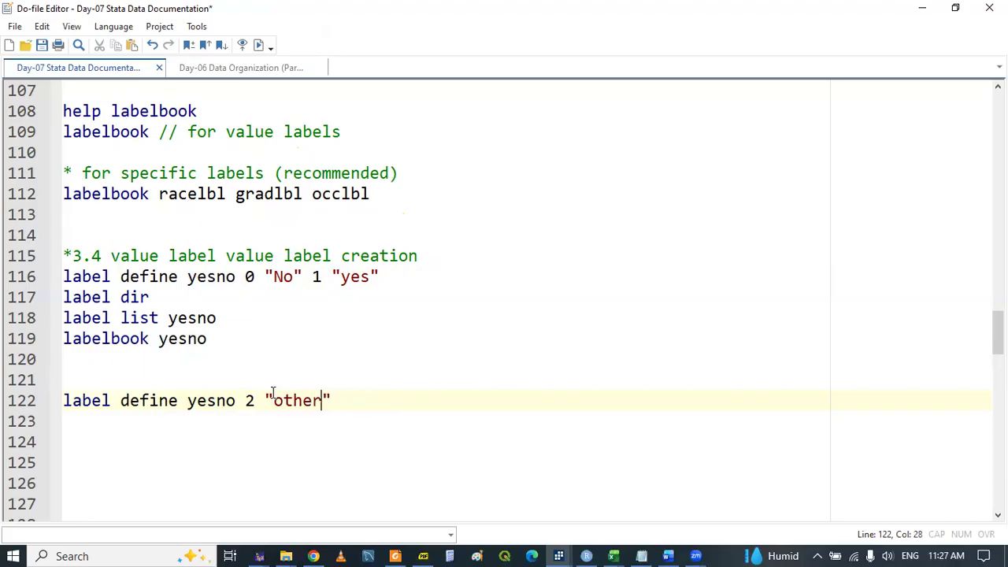
pyautogui.click(273, 445)
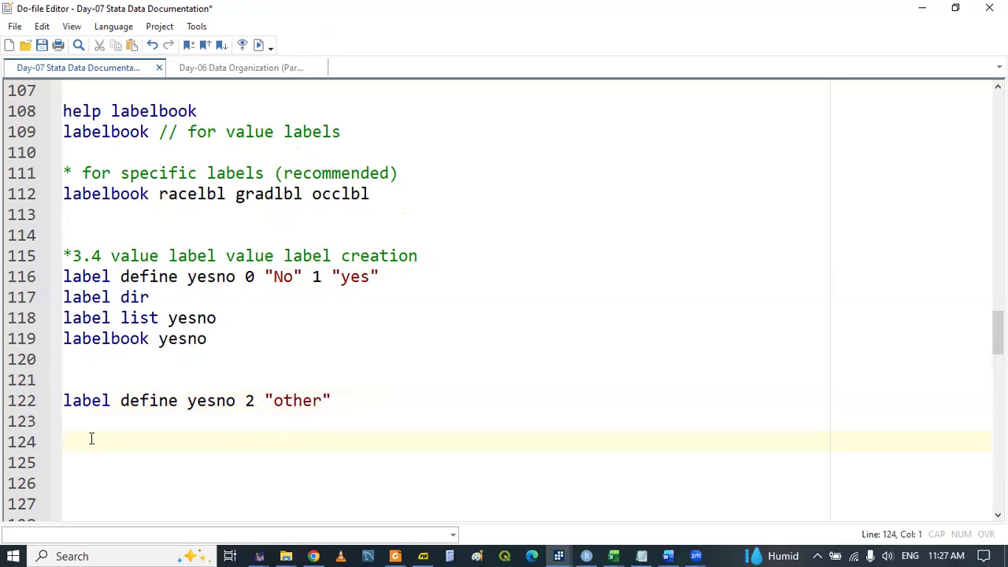
# Remove the extra blank line and insert the comment "* use of add option" on line 121, above the second label define command.
pyautogui.click(69, 384)
pyautogui.press('BackSpace')
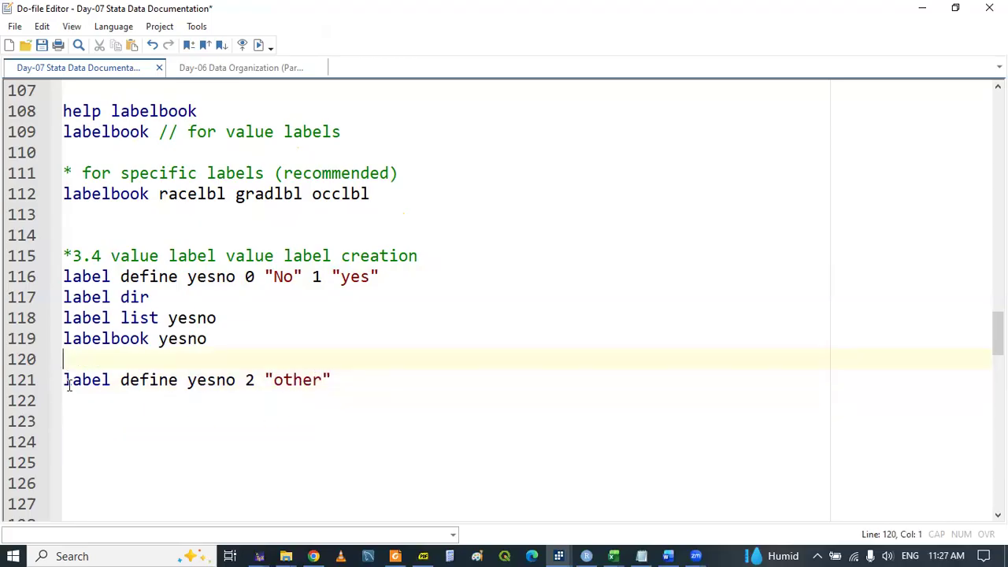
pyautogui.press('Return')
pyautogui.write('*')
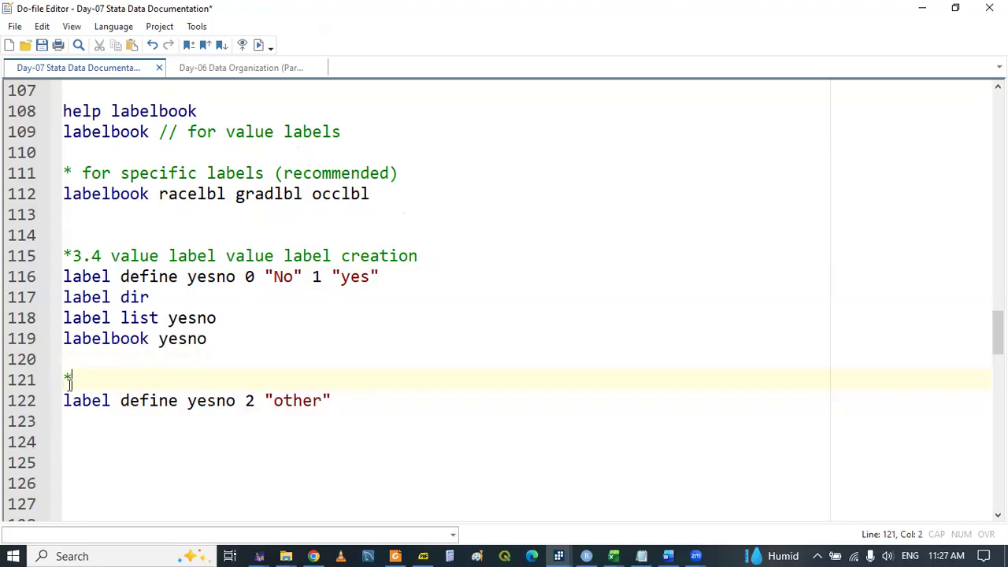
pyautogui.write(' use of add o')
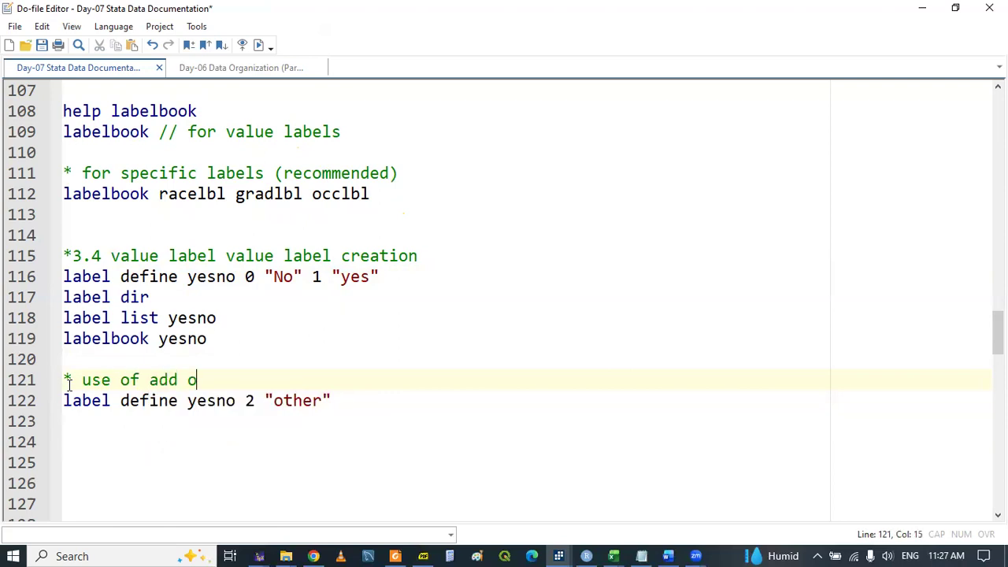
pyautogui.write('ption')
# Try to run the label define yesno 2 "other" command on line 122 without any option and check the results window.
pyautogui.click(343, 404)
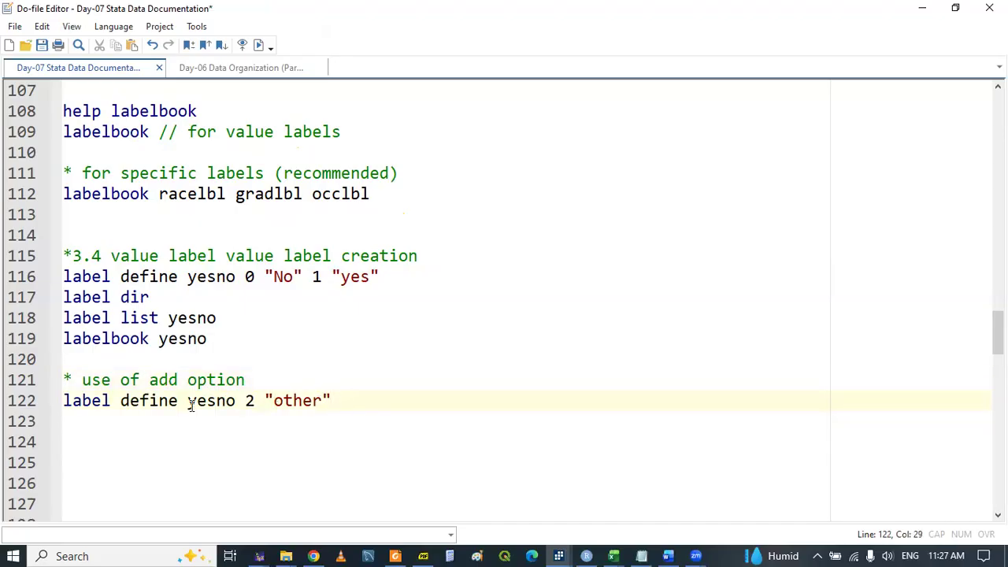
pyautogui.doubleClick(93, 403)
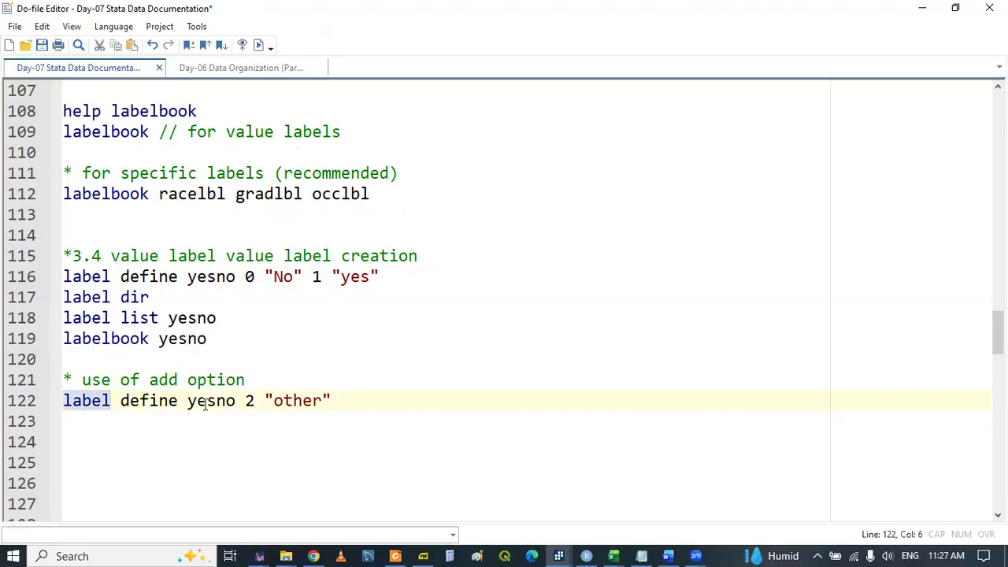
pyautogui.hotkey('shift', 'End')
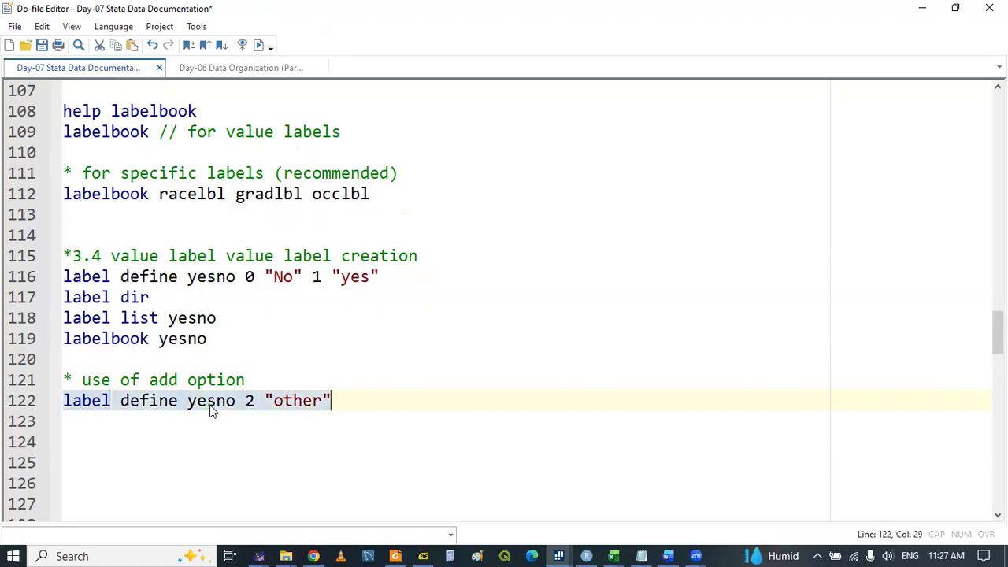
pyautogui.click(561, 551)
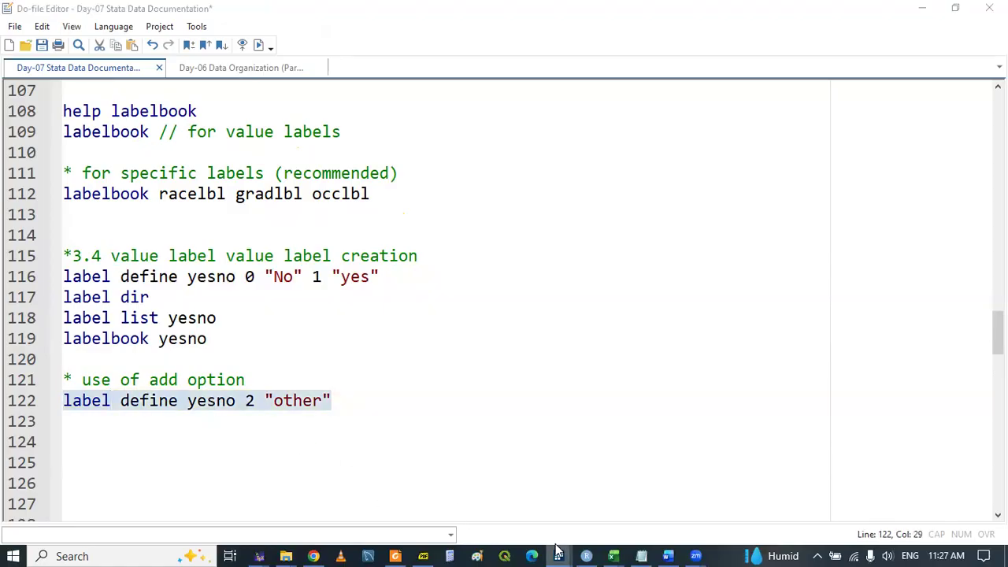
pyautogui.click(339, 508)
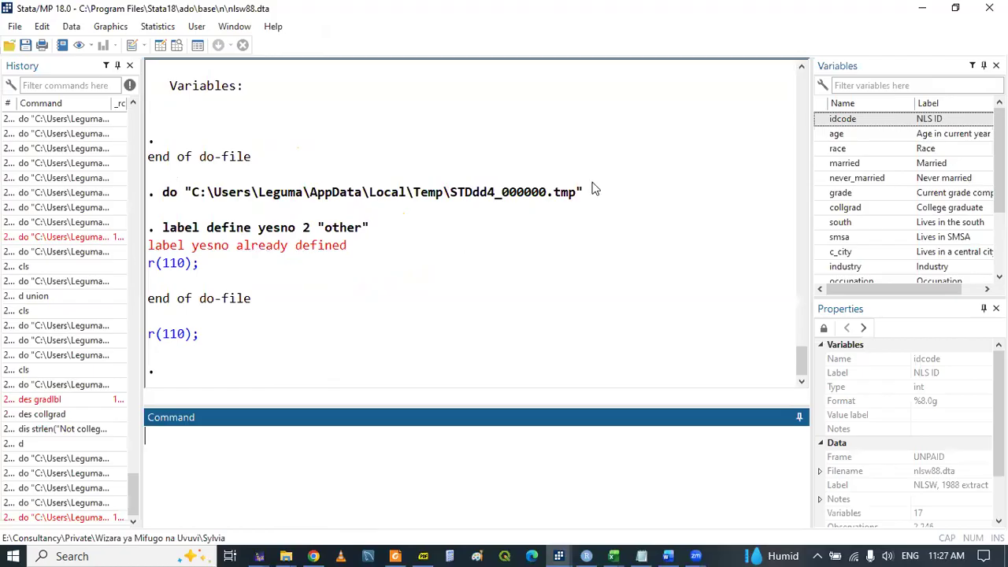
# Return to the do-file and append the add option to the label define yesno command on line 122.
pyautogui.click(558, 551)
pyautogui.moveTo(558, 551)
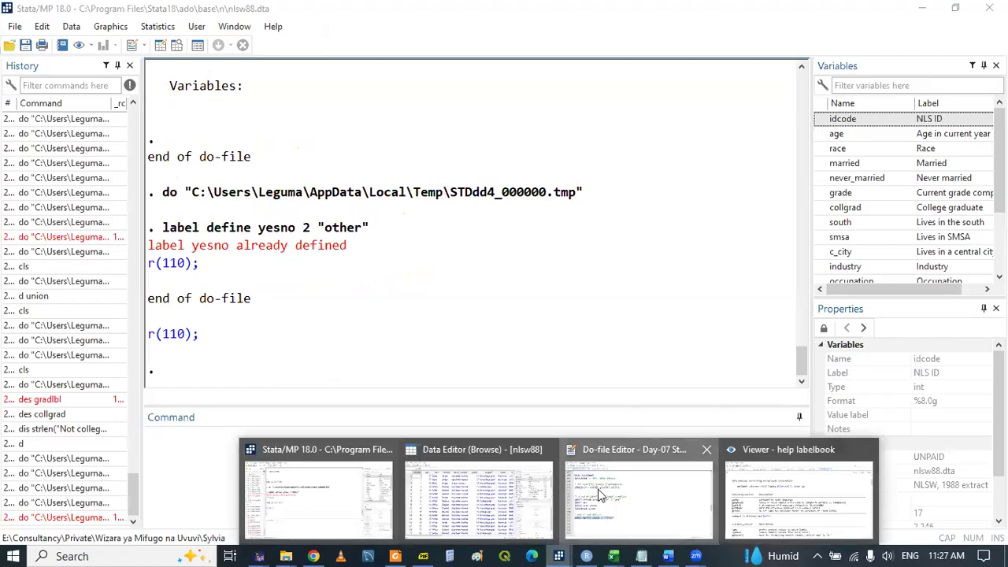
pyautogui.click(643, 496)
pyautogui.write('add')
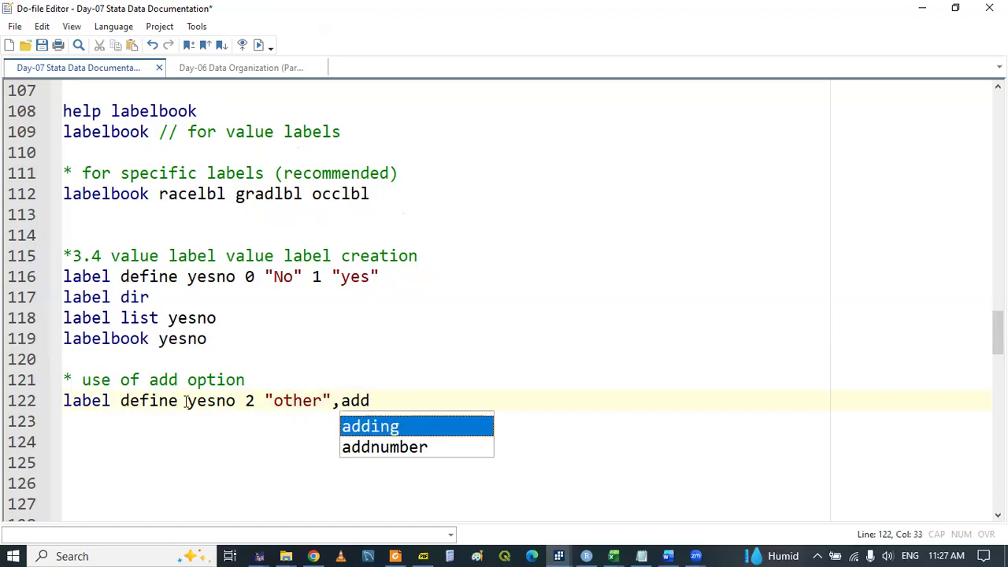
# Run the label define yesno 2 "other",add command from line 122 and check its output in the results window.
pyautogui.doubleClick(140, 405)
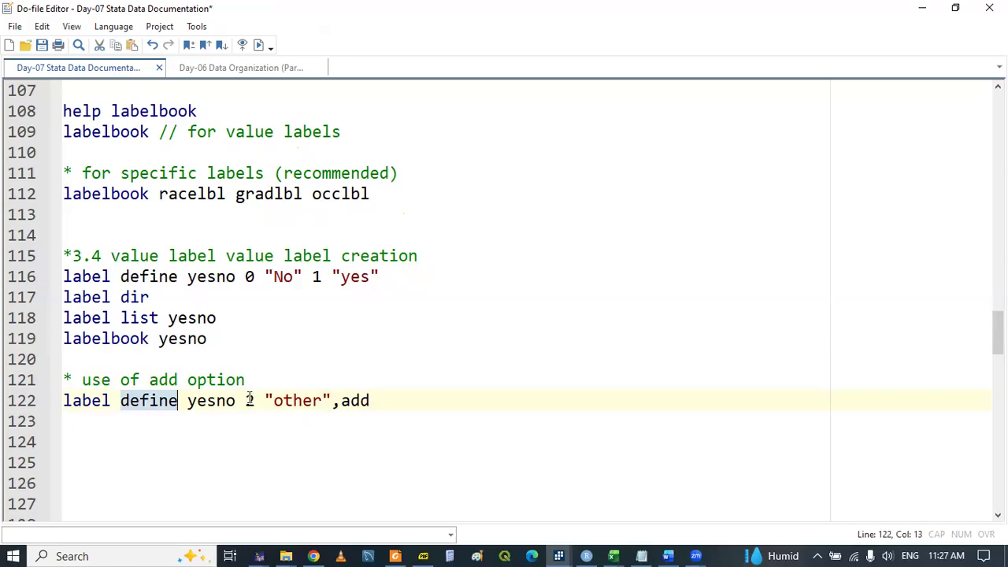
pyautogui.tripleClick(155, 402)
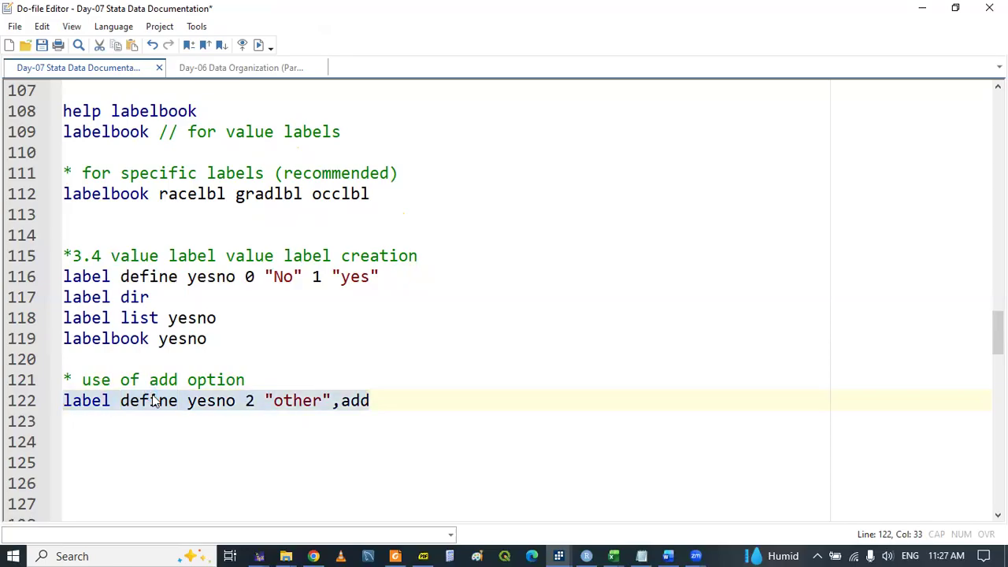
pyautogui.click(227, 439)
pyautogui.click(564, 549)
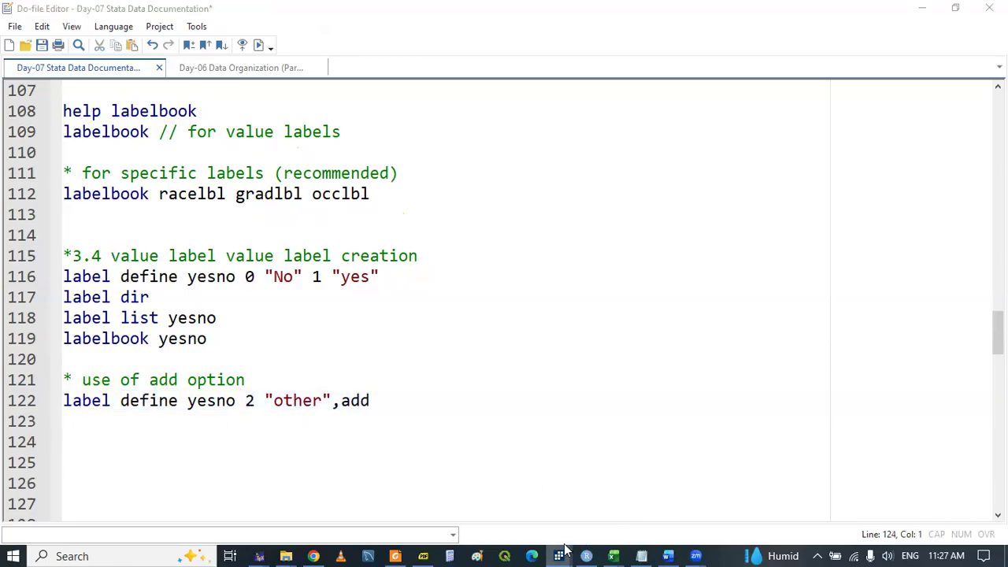
pyautogui.click(272, 492)
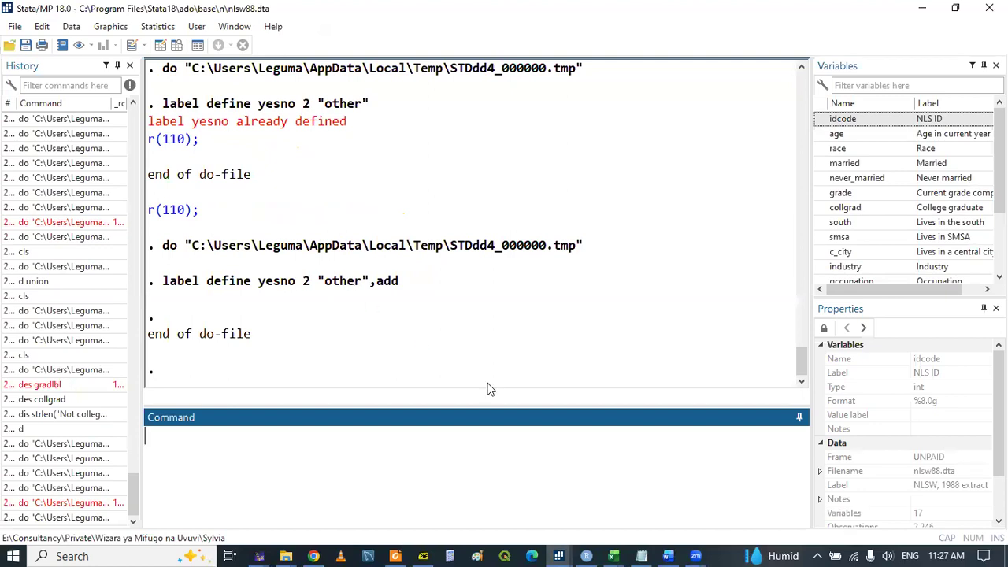
# Return to the do-file and copy the label list yesno command from line 118 to line 123.
pyautogui.click(558, 556)
pyautogui.click(635, 494)
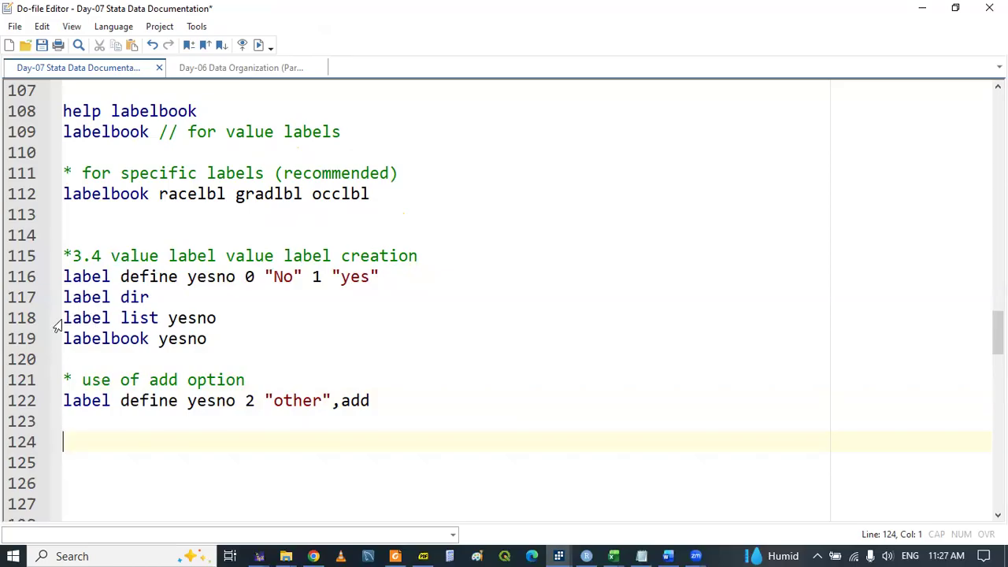
pyautogui.moveTo(62, 317); pyautogui.dragTo(233, 318)
pyautogui.hotkey('ctrl', 'c')
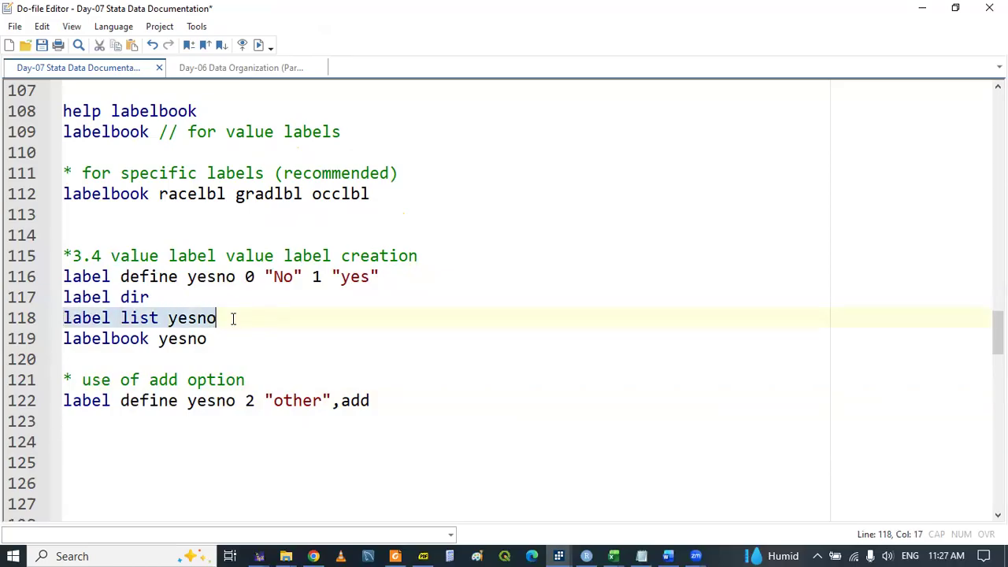
pyautogui.click(108, 438)
pyautogui.press('Up')
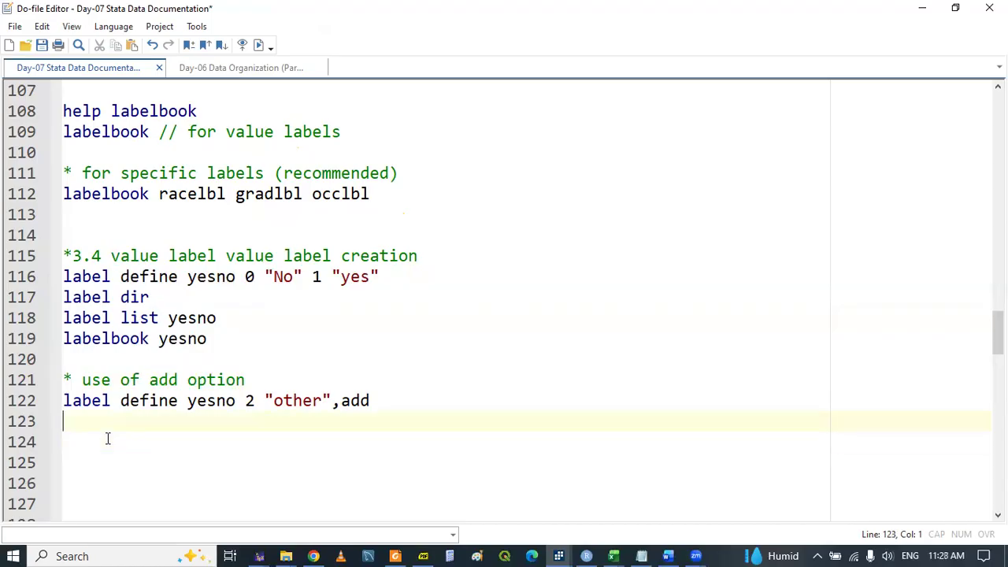
pyautogui.hotkey('ctrl', 'v')
# Run label list yesno from line 123 and examine the listed codes and labels in the results window.
pyautogui.doubleClick(95, 425)
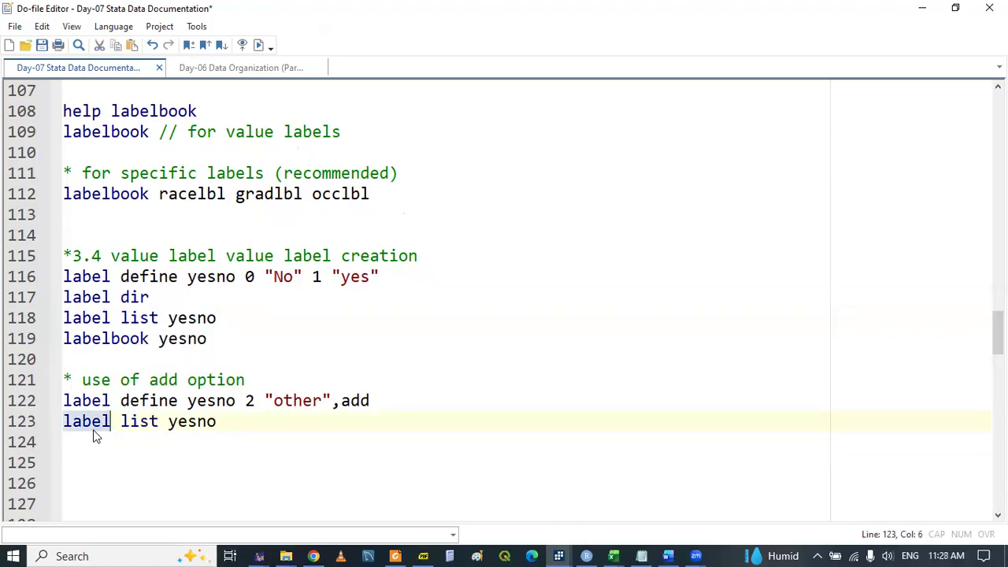
pyautogui.hotkey('shift', 'End')
pyautogui.click(558, 551)
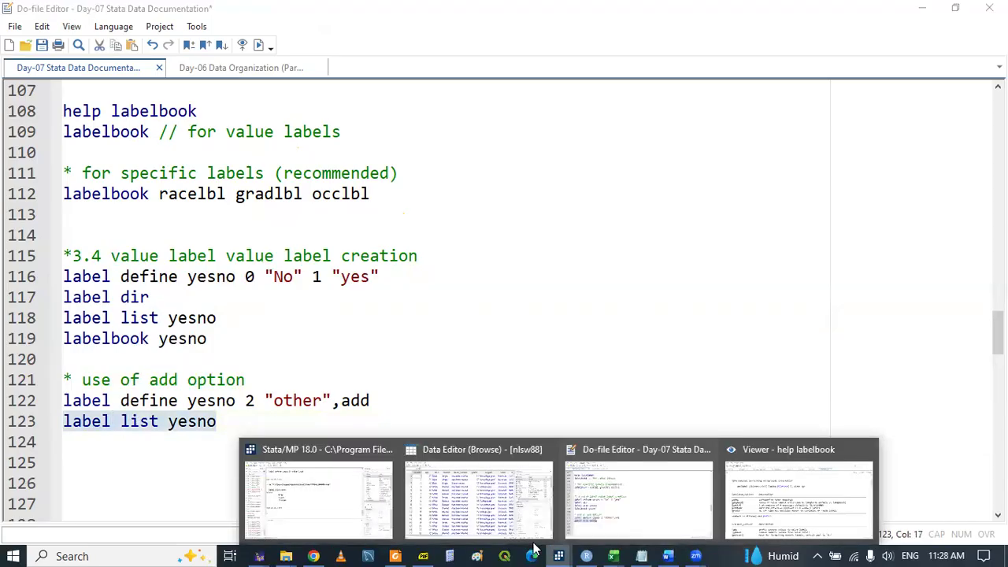
pyautogui.click(341, 508)
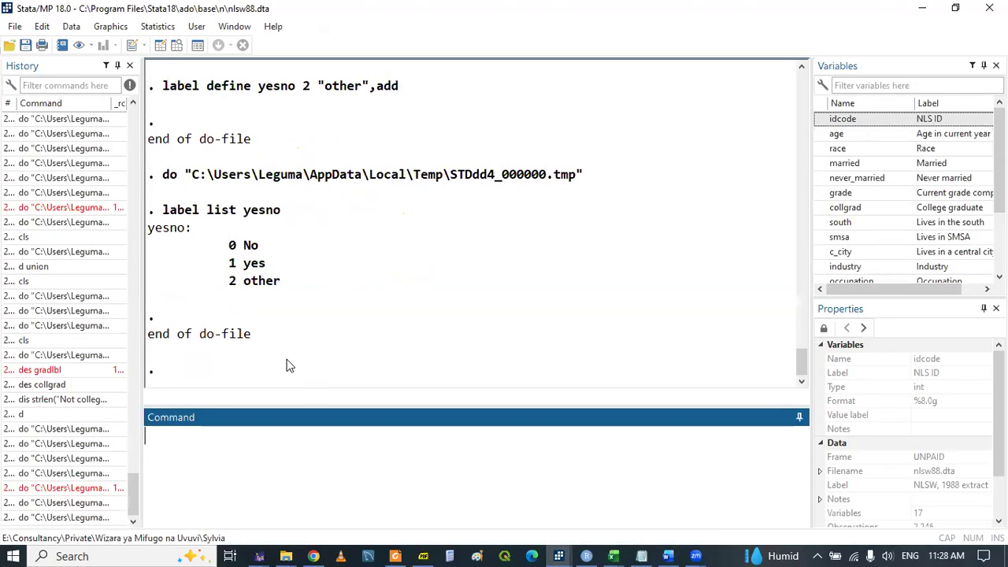
pyautogui.click(233, 285)
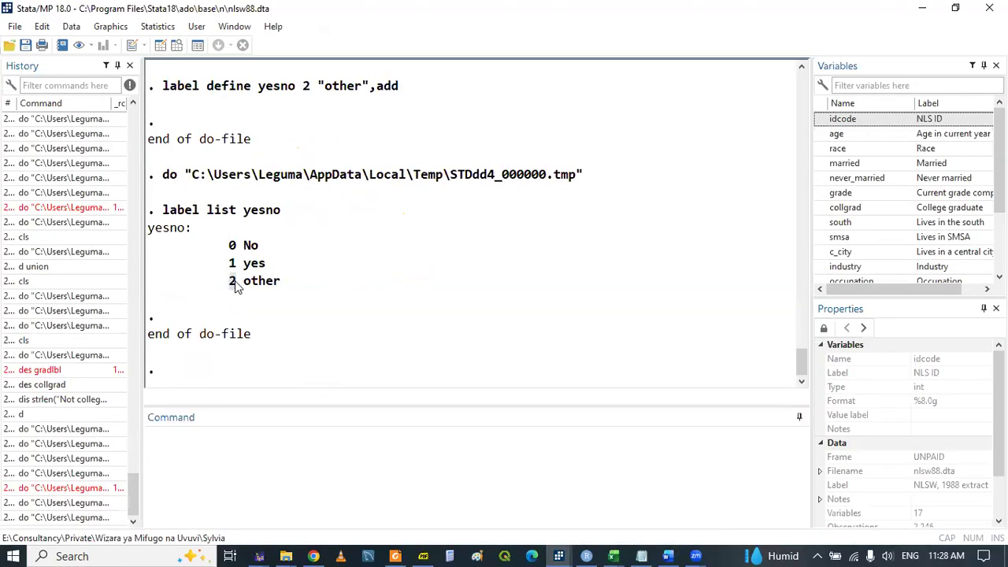
# Return to the do-file and copy the comment "* use of add option" from line 121 to line 125.
pyautogui.click(559, 555)
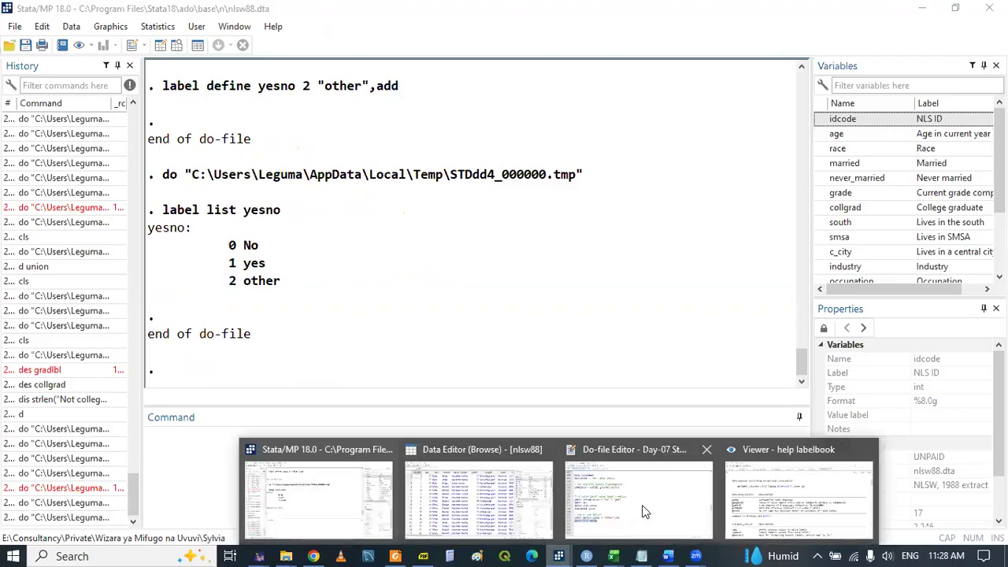
pyautogui.click(642, 510)
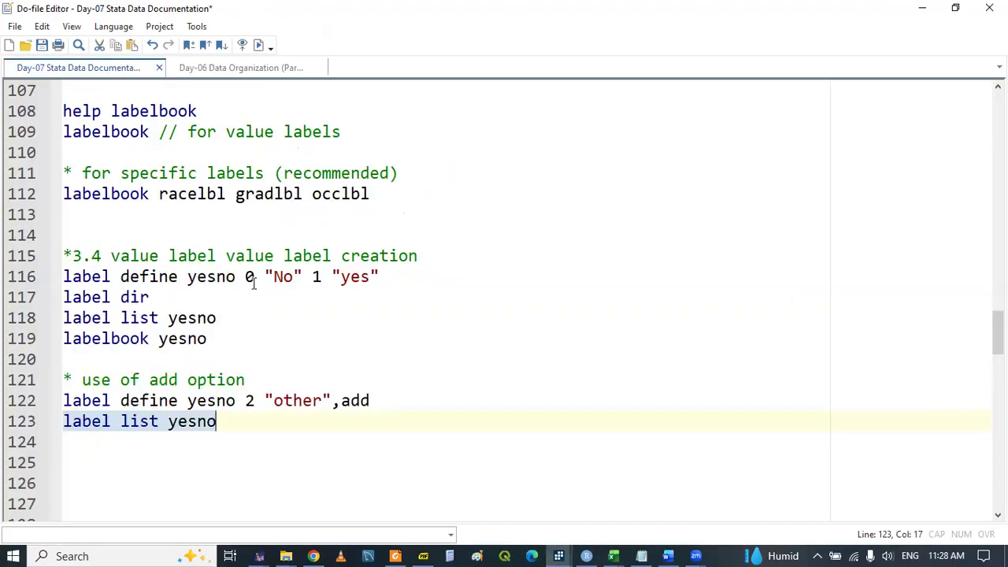
pyautogui.click(257, 403)
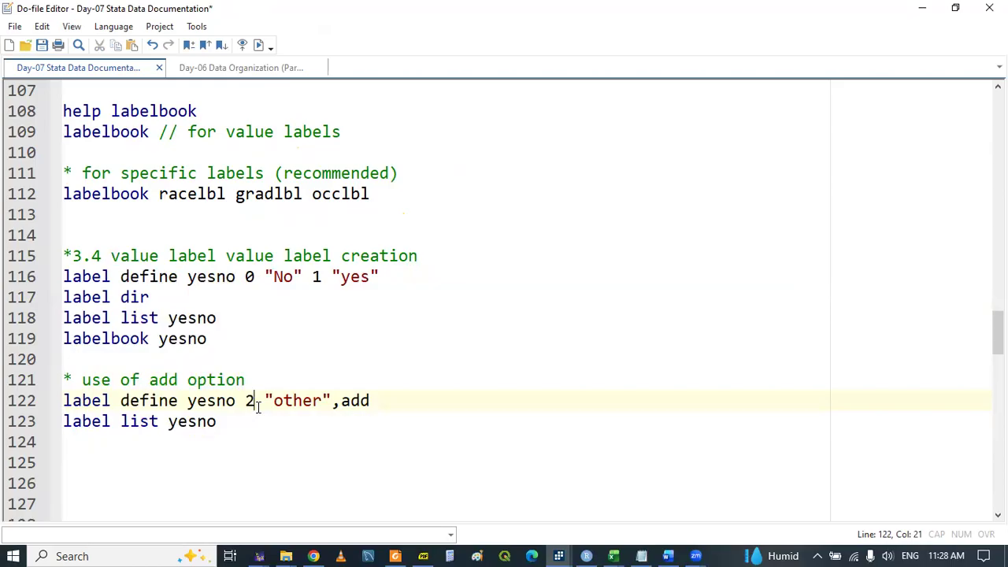
pyautogui.doubleClick(349, 403)
pyautogui.click(101, 445)
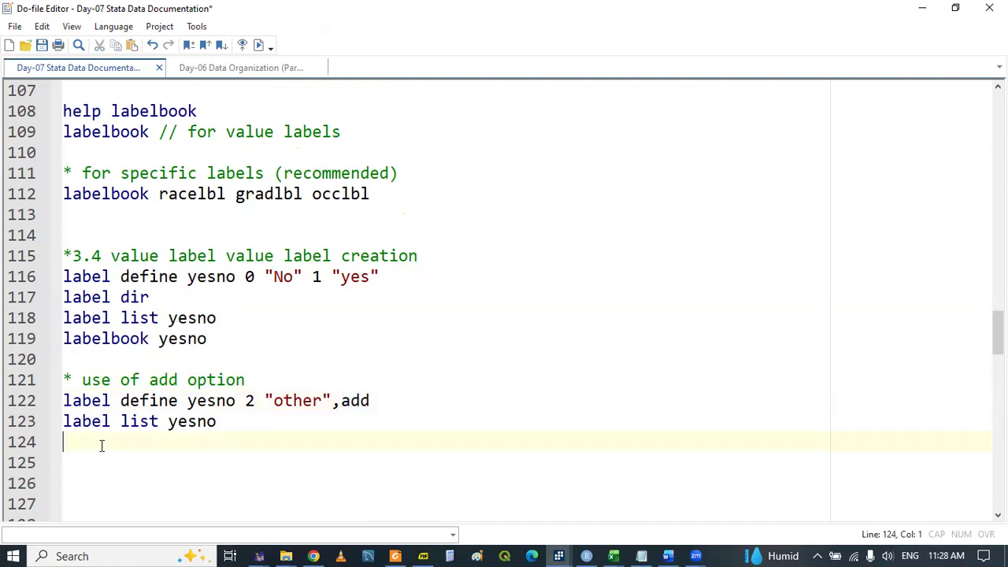
pyautogui.moveTo(64, 380); pyautogui.dragTo(253, 385)
pyautogui.hotkey('ctrl', 'c')
pyautogui.click(115, 460)
pyautogui.hotkey('ctrl', 'v')
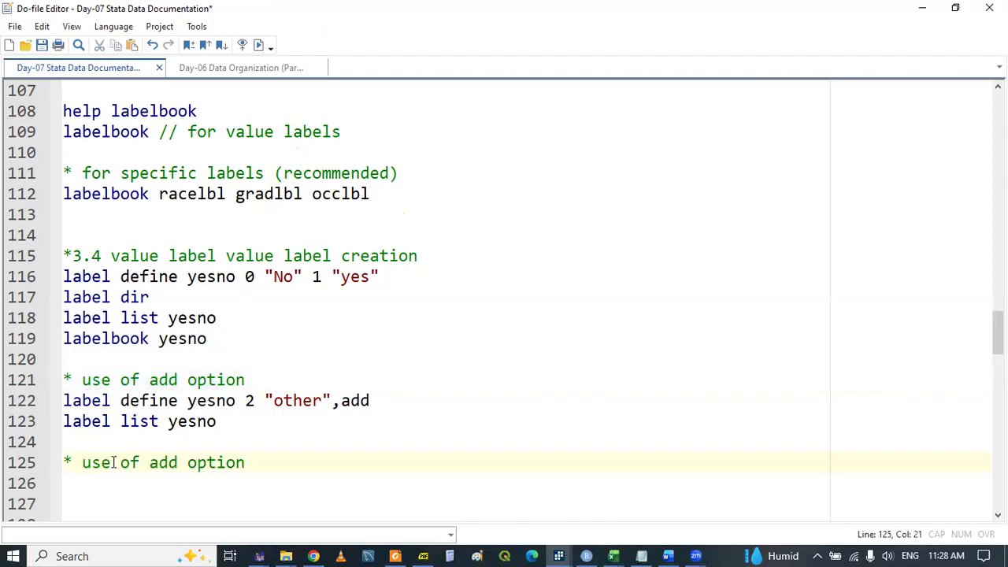
# Change the comment on line 125 to "* use of modify option" and insert several blank lines below it.
pyautogui.doubleClick(165, 462)
pyautogui.write('modify')
pyautogui.click(132, 485)
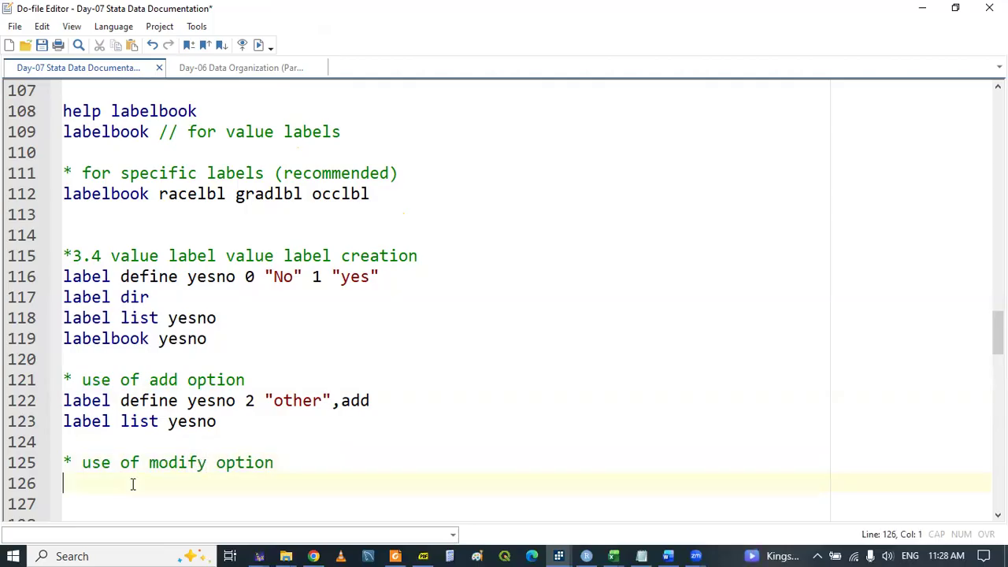
pyautogui.press('Return')
pyautogui.press('Return')
pyautogui.press('Return')
pyautogui.press('Return')
pyautogui.press('Return')
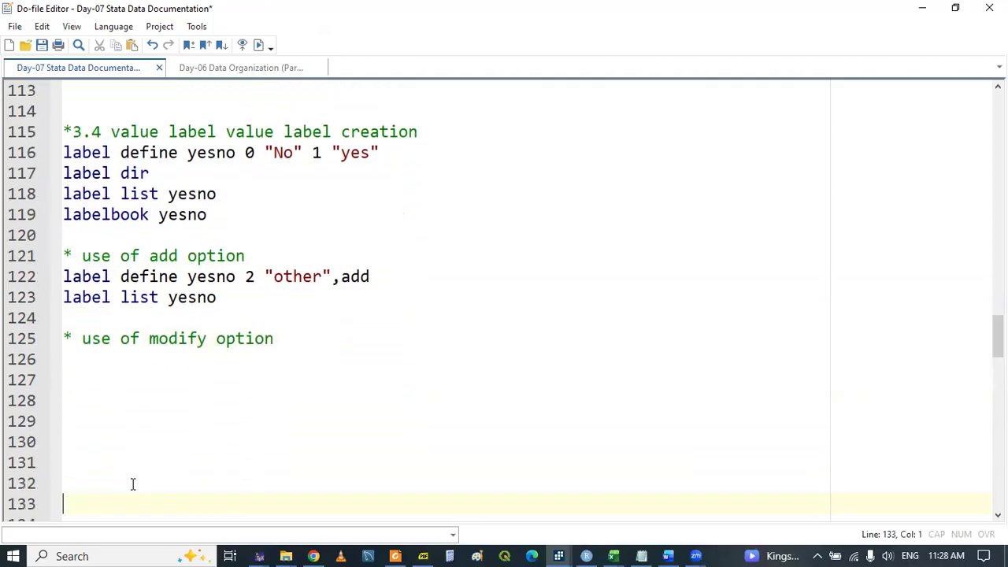
pyautogui.press('Up')
pyautogui.press('Up')
pyautogui.press('Up')
pyautogui.press('Up')
pyautogui.press('Up')
pyautogui.press('Up')
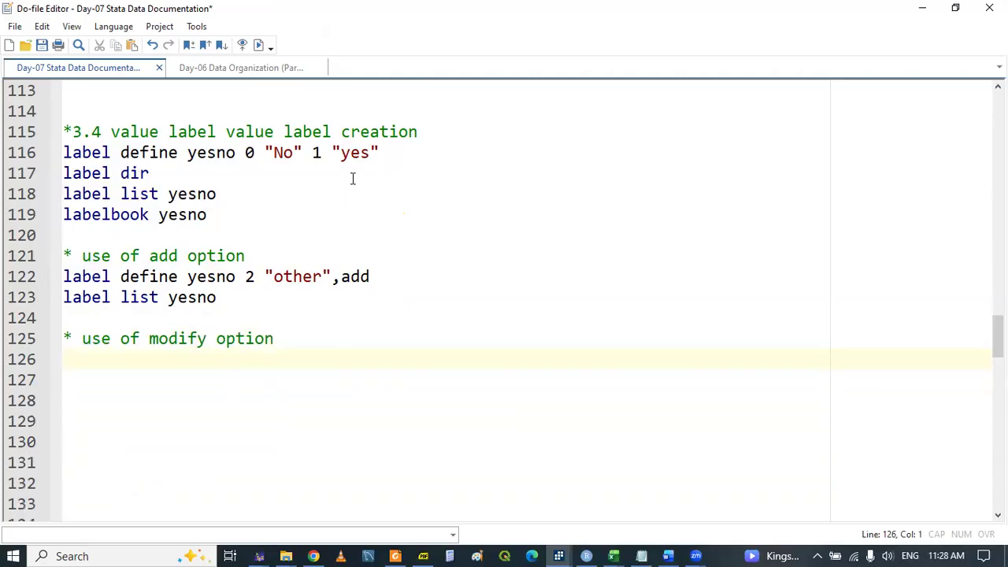
# Write the command label define 1 "Yes" 2 "Other",add on line 126, below the modify option comment.
pyautogui.click(352, 152)
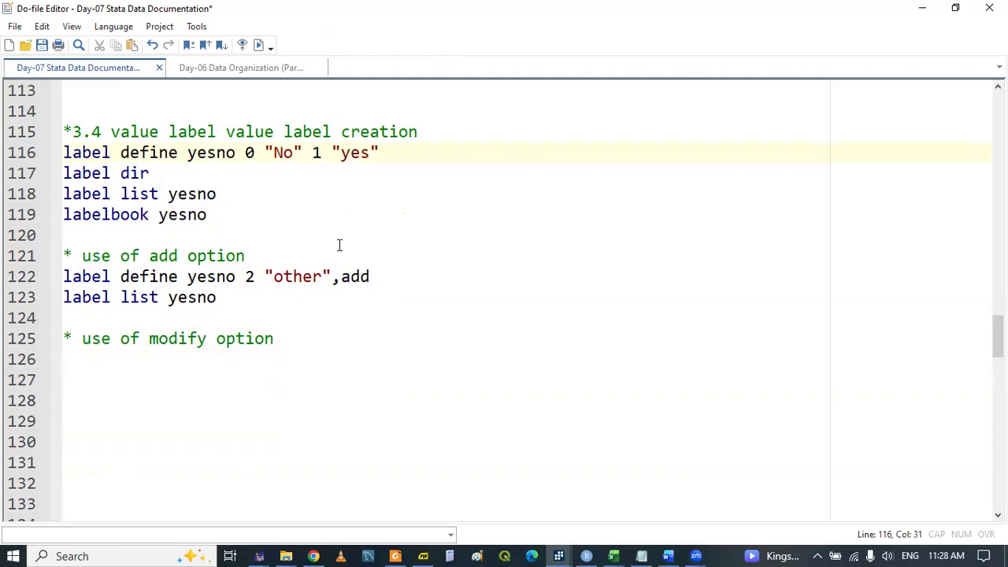
pyautogui.doubleClick(279, 277)
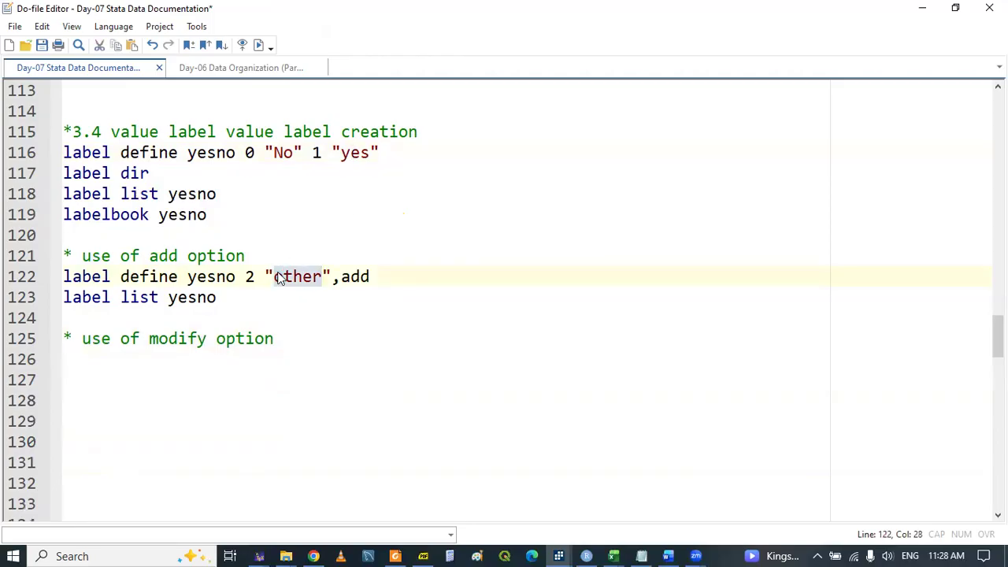
pyautogui.click(280, 277)
pyautogui.click(191, 360)
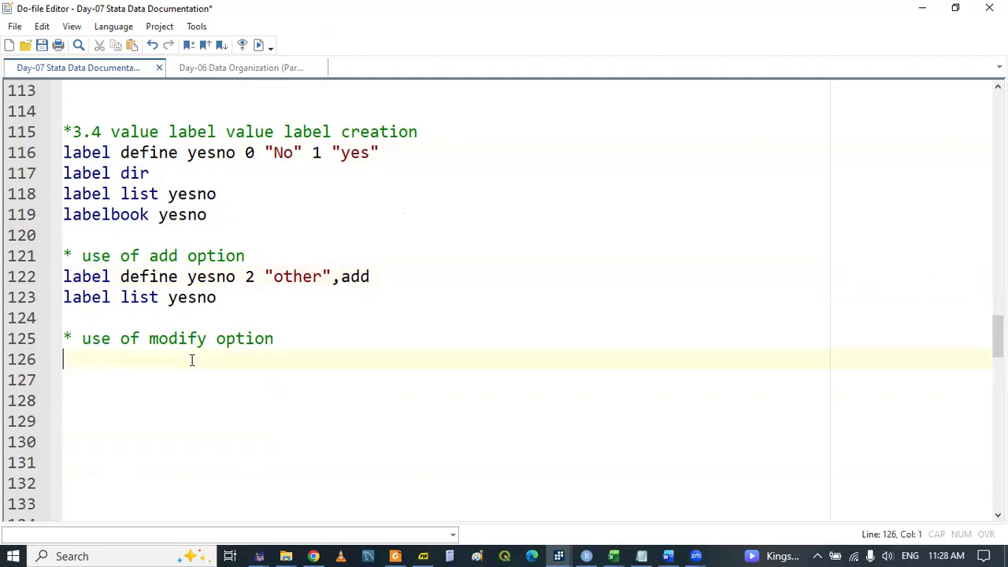
pyautogui.write('label d')
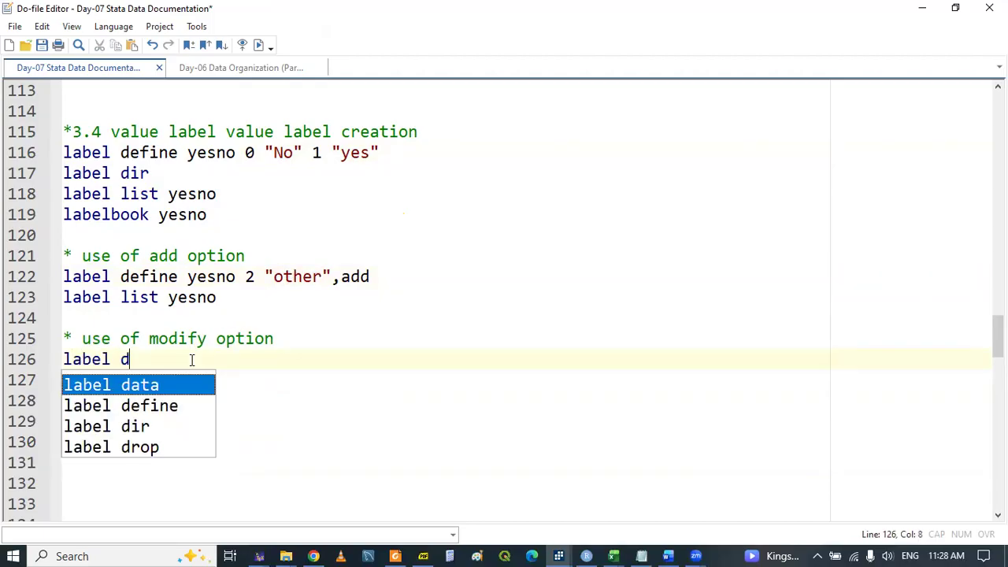
pyautogui.write('efine 1 "Yes')
pyautogui.press('Down')
pyautogui.press('Left')
pyautogui.write('2')
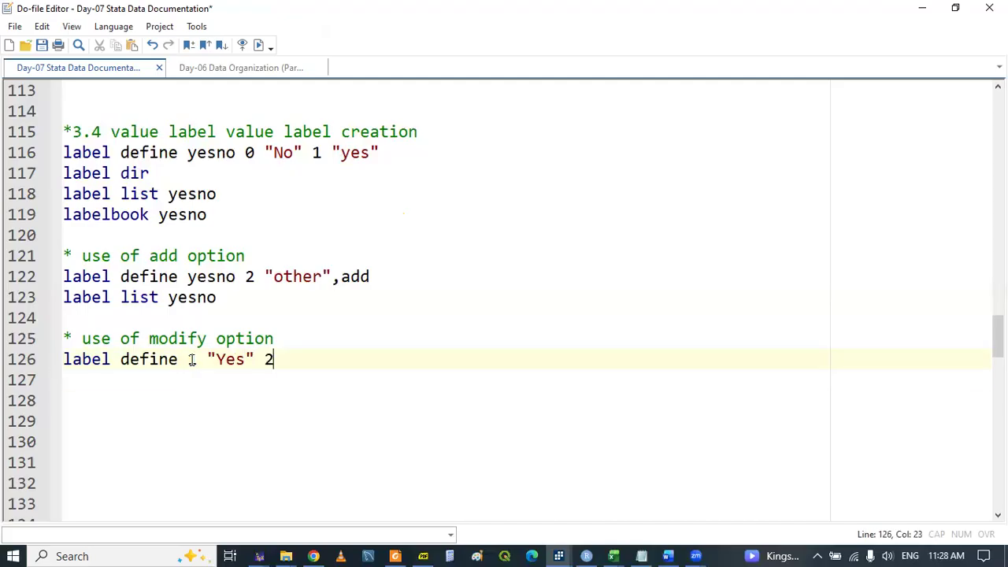
pyautogui.write(' "Other",add')
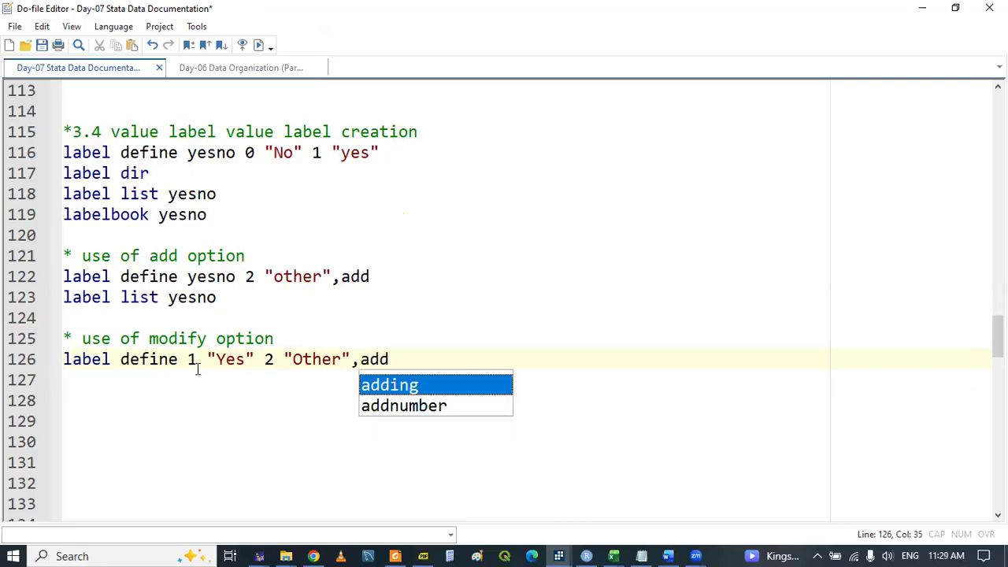
# Try to run the label define command on line 126 and check its output in the results window.
pyautogui.click(192, 363)
pyautogui.doubleClick(92, 364)
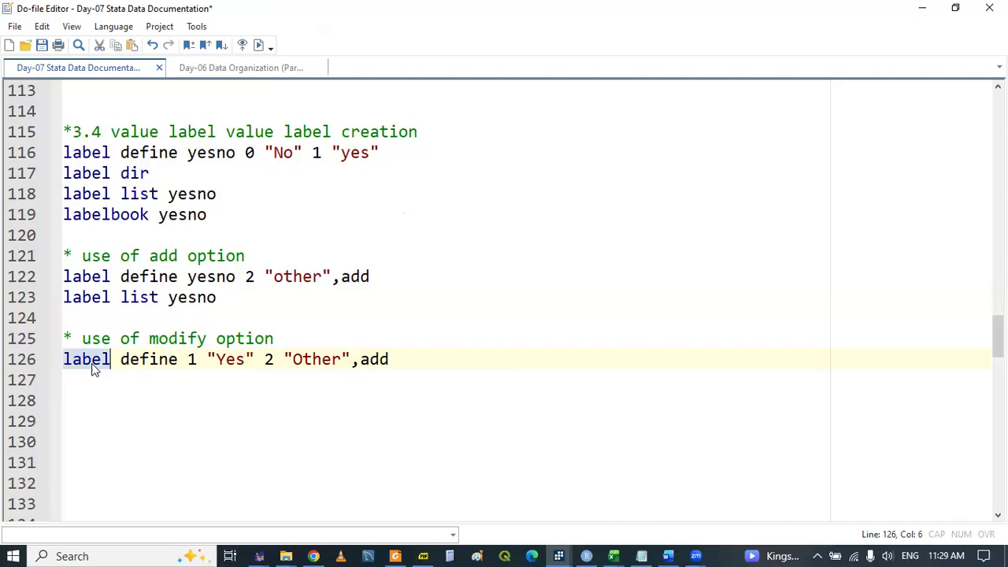
pyautogui.hotkey('shift', 'End')
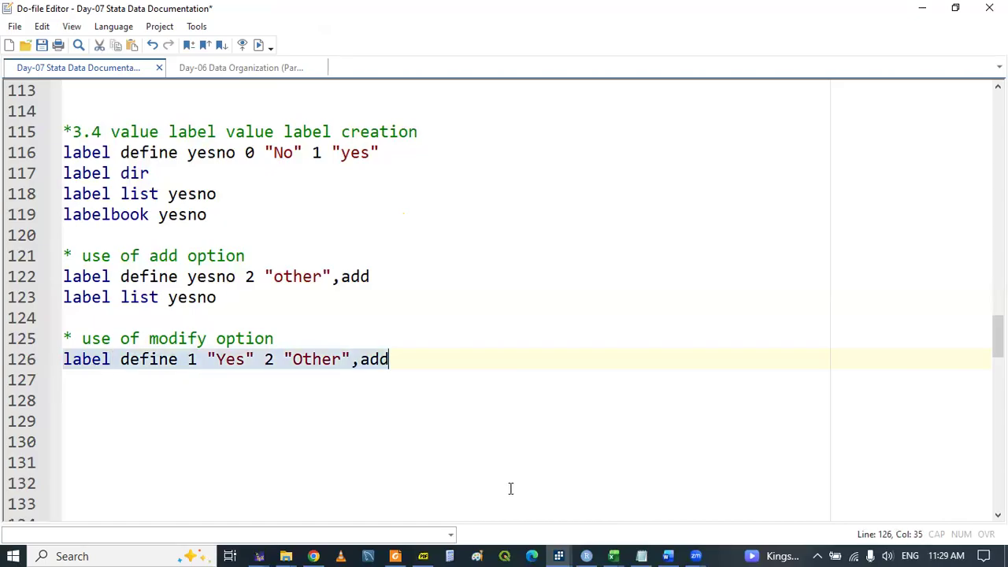
pyautogui.click(558, 553)
pyautogui.click(371, 515)
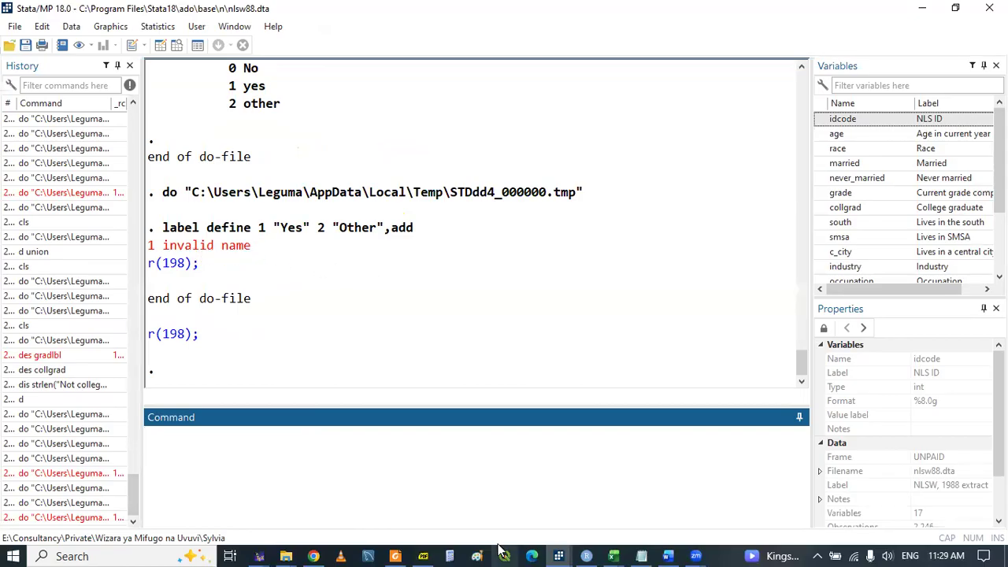
# Return to the do-file and insert the label name yesno after label define on line 126.
pyautogui.click(559, 556)
pyautogui.click(638, 492)
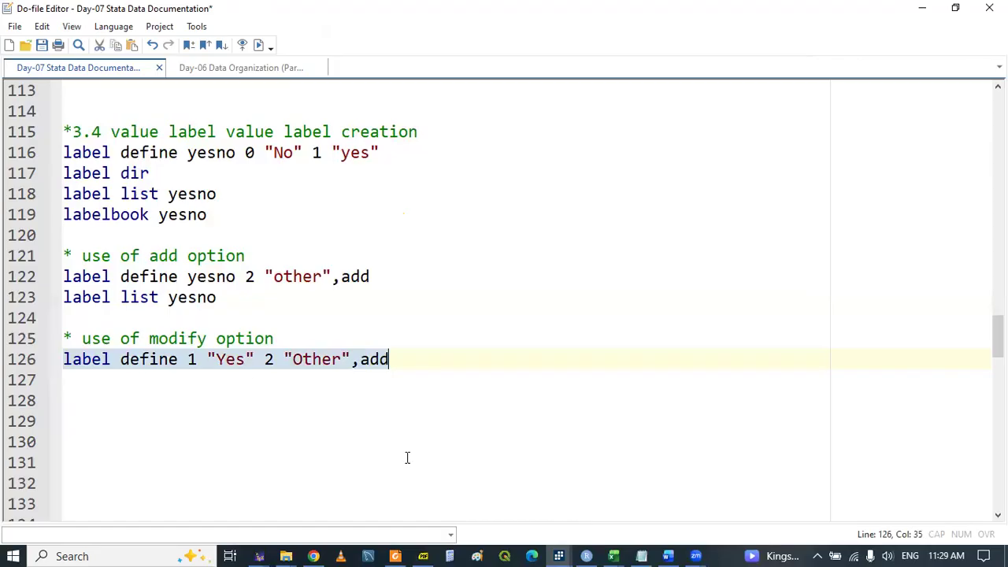
pyautogui.click(186, 374)
pyautogui.click(179, 359)
pyautogui.write('yes')
pyautogui.press('Return')
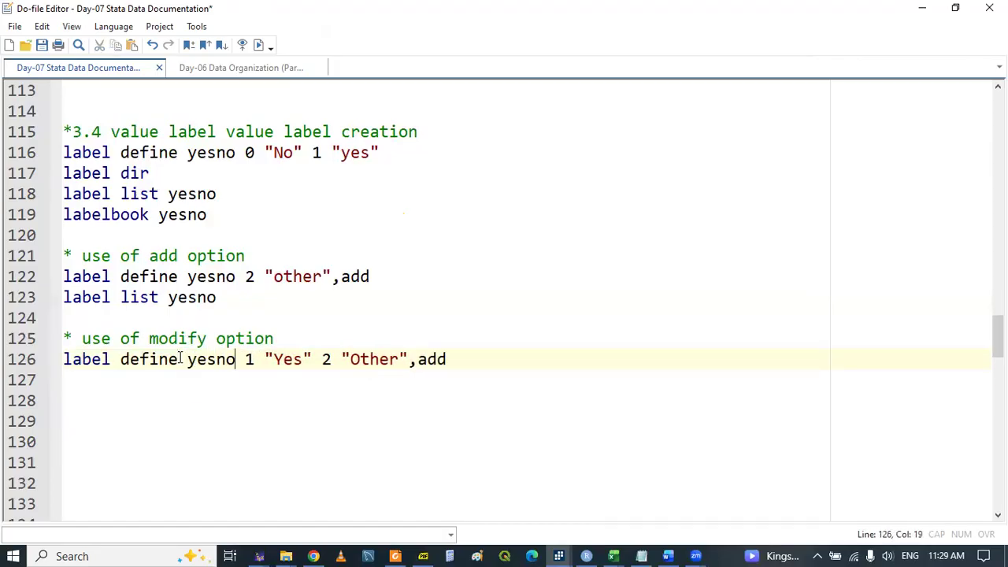
# Try to run the label define yesno command with the add option from line 126 and check the results window.
pyautogui.tripleClick(141, 360)
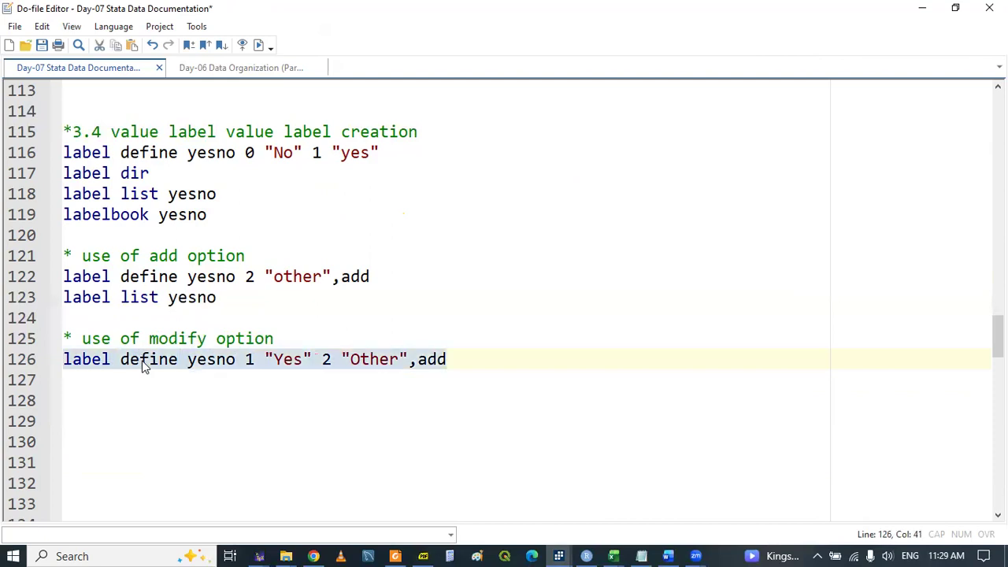
pyautogui.hotkey('ctrl', 'd')
pyautogui.moveTo(558, 556)
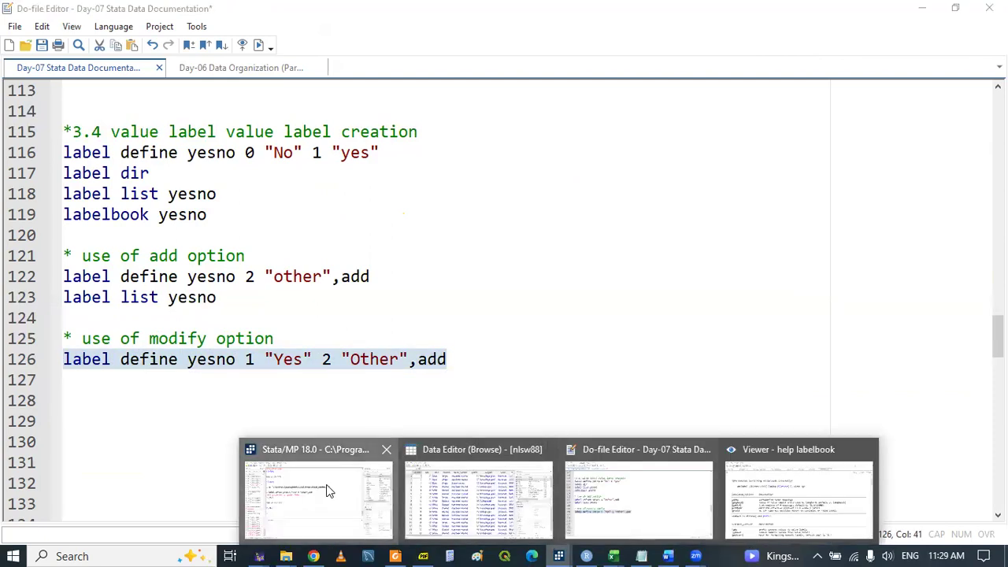
pyautogui.click(326, 488)
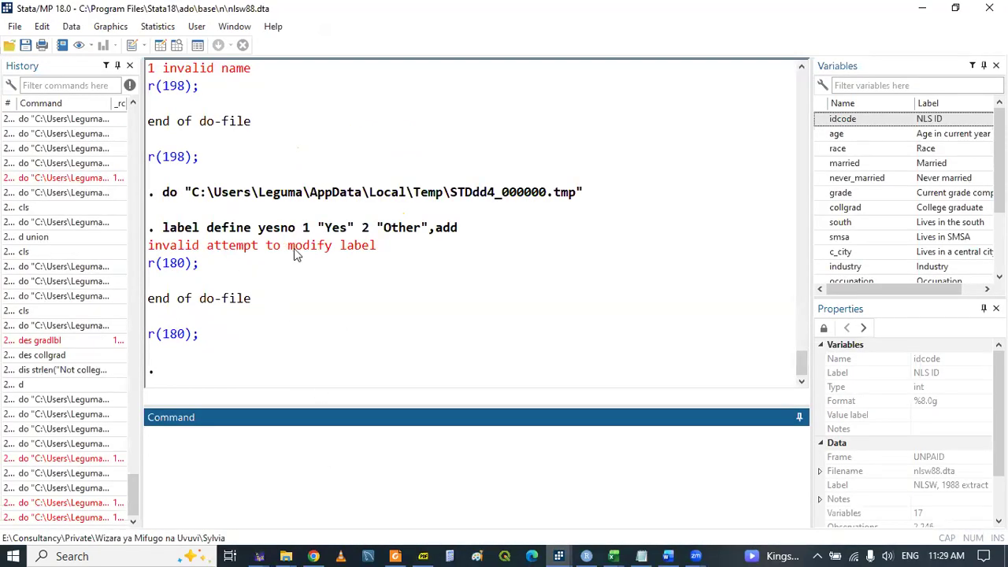
# Return to the do-file and compare the codes and labels on line 126 with the definitions on lines 116 and 122.
pyautogui.click(558, 552)
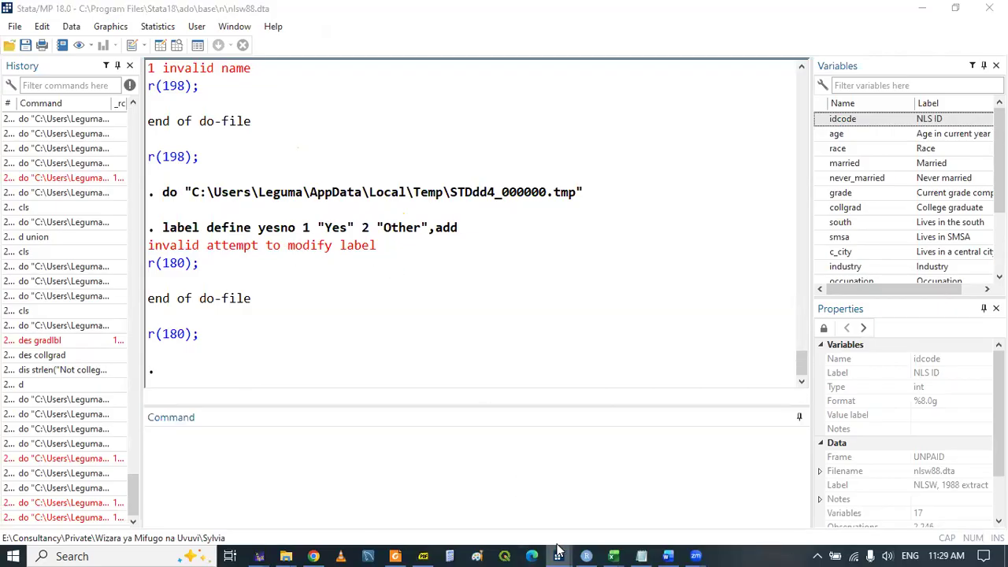
pyautogui.click(636, 484)
pyautogui.click(326, 361)
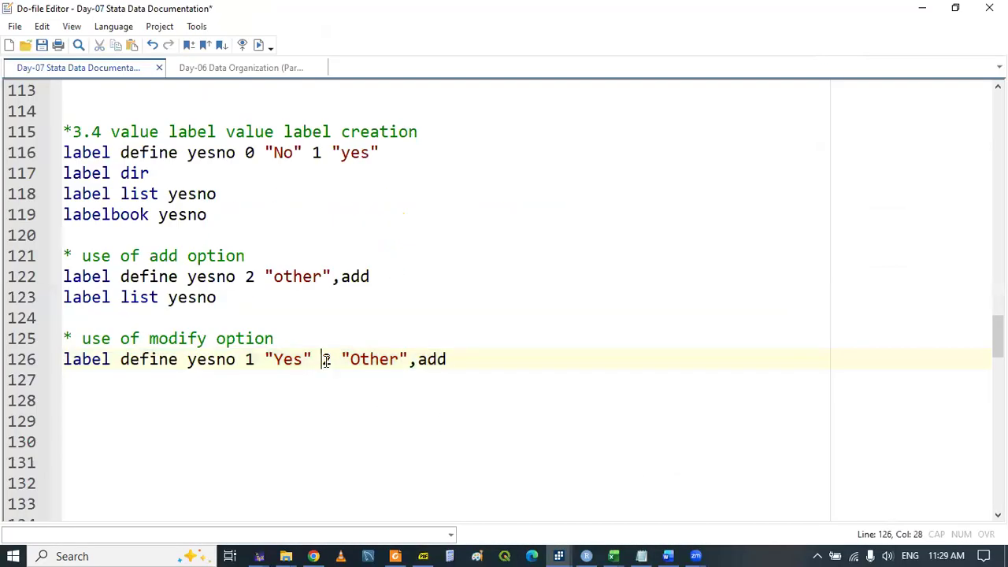
pyautogui.moveTo(325, 361); pyautogui.dragTo(332, 366)
pyautogui.click(249, 277)
pyautogui.click(249, 152)
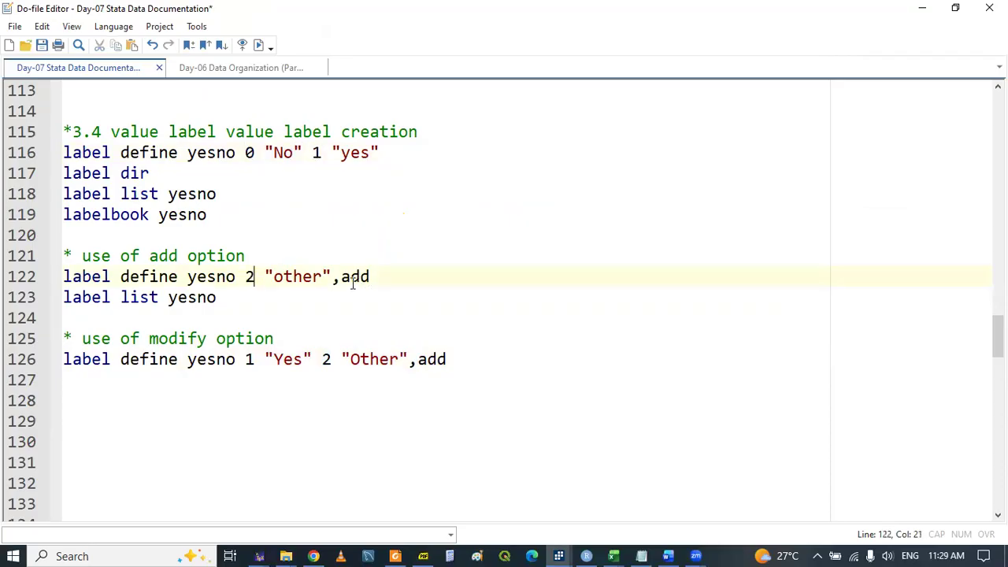
pyautogui.click(248, 360)
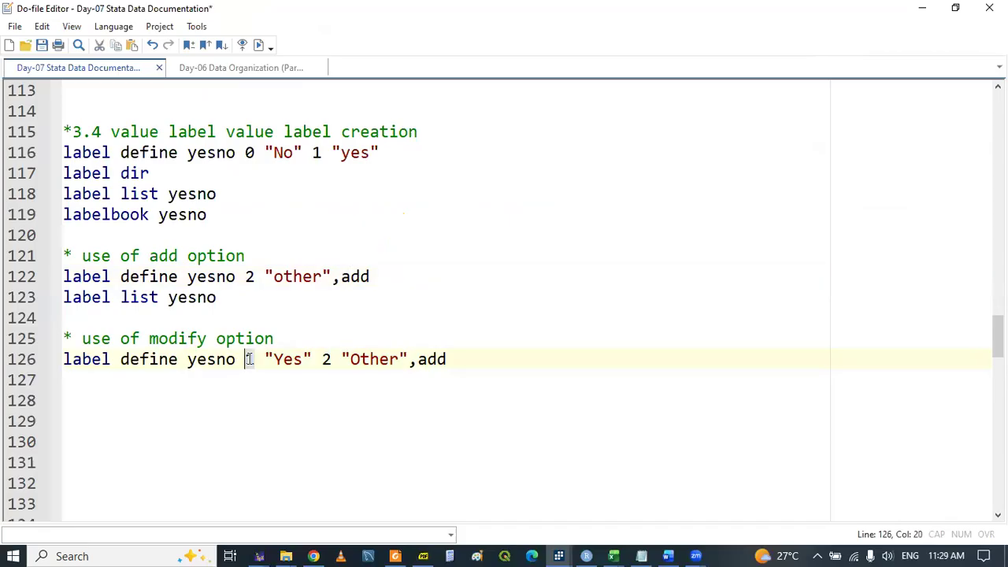
pyautogui.tripleClick(277, 361)
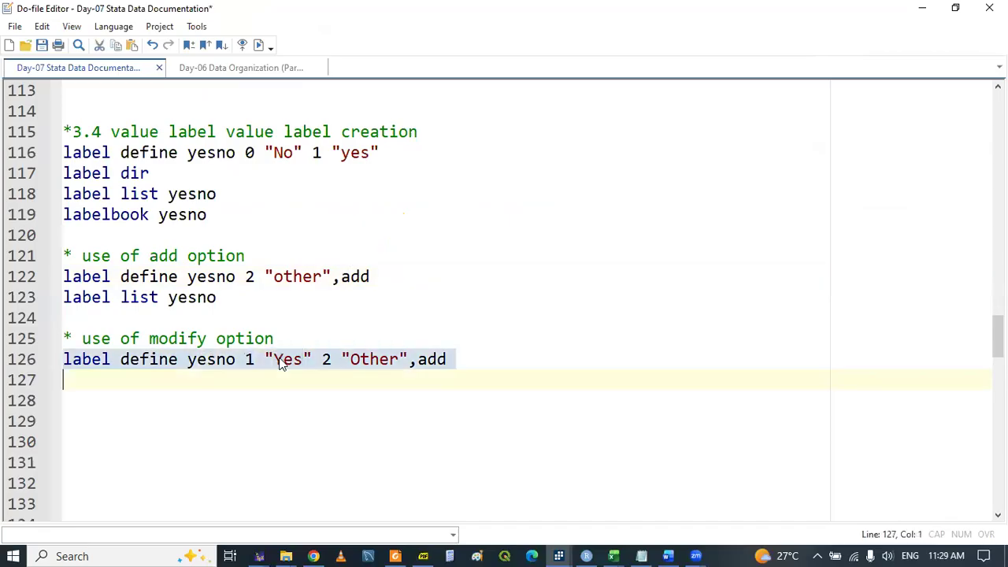
pyautogui.doubleClick(288, 361)
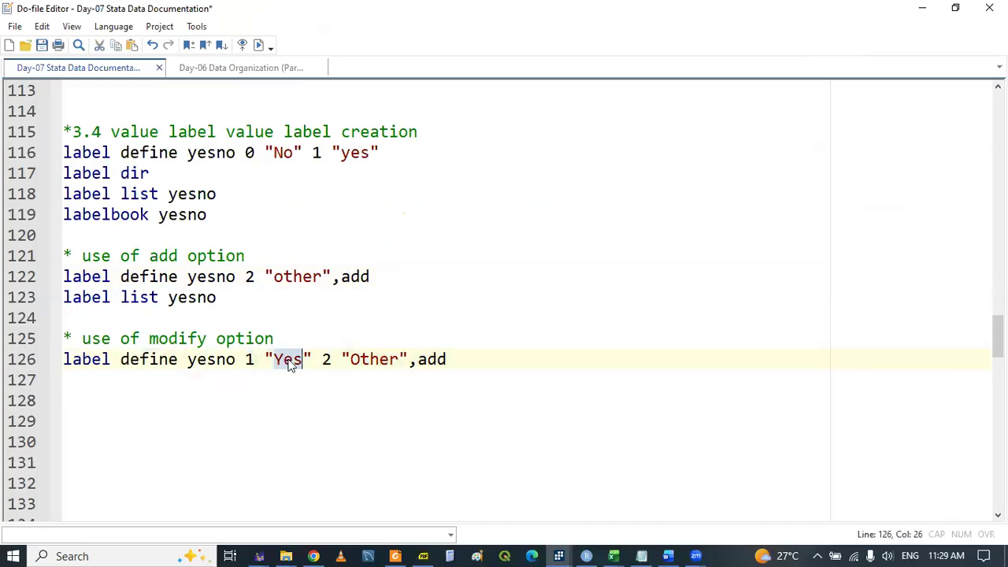
pyautogui.doubleClick(360, 360)
# Replace the add option with modify in the label define yesno command on line 126.
pyautogui.doubleClick(430, 362)
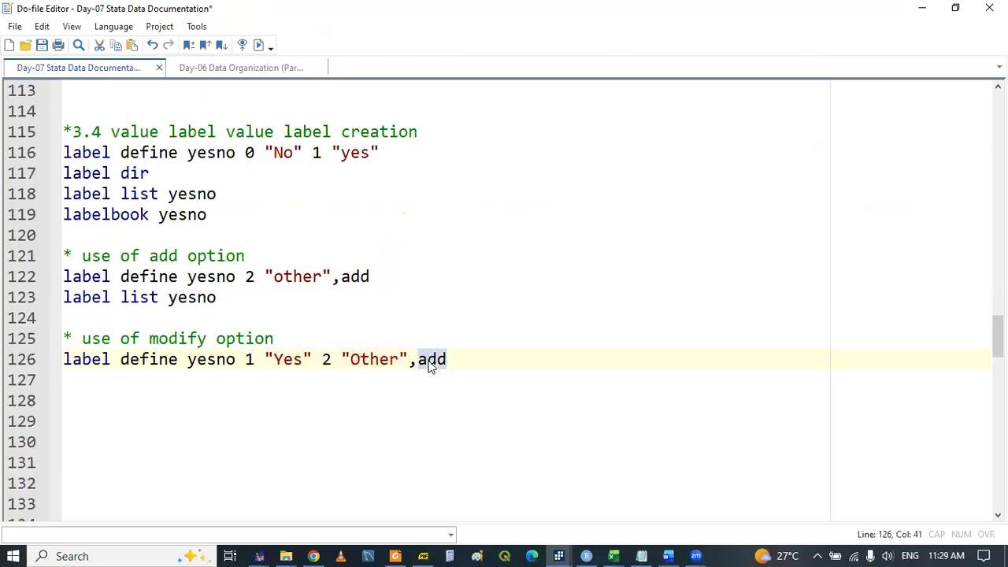
pyautogui.write('mod')
pyautogui.press('Down')
pyautogui.press('Return')
# Add code 4 with the label "NA" before the modify option on line 126.
pyautogui.click(411, 361)
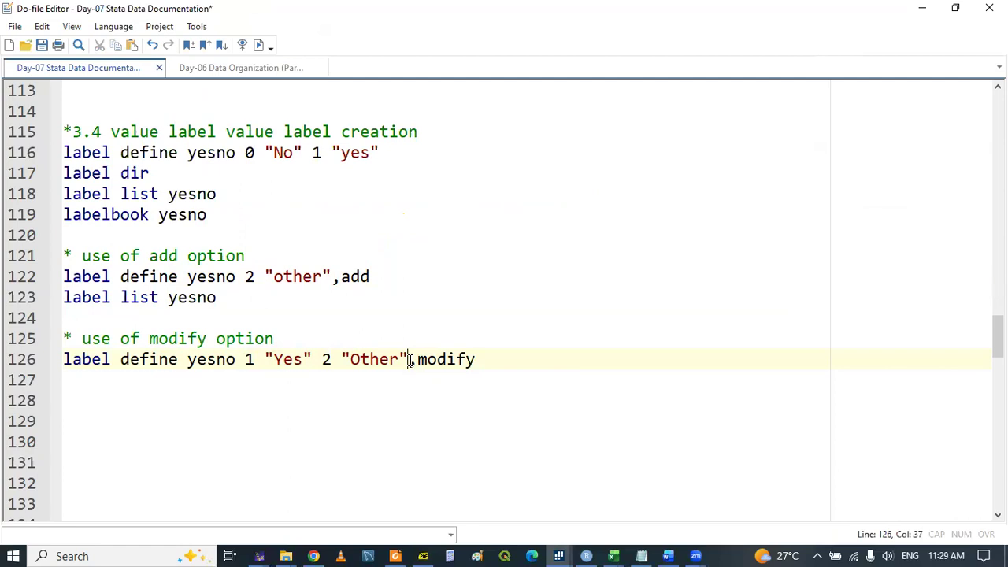
pyautogui.write('4 ')
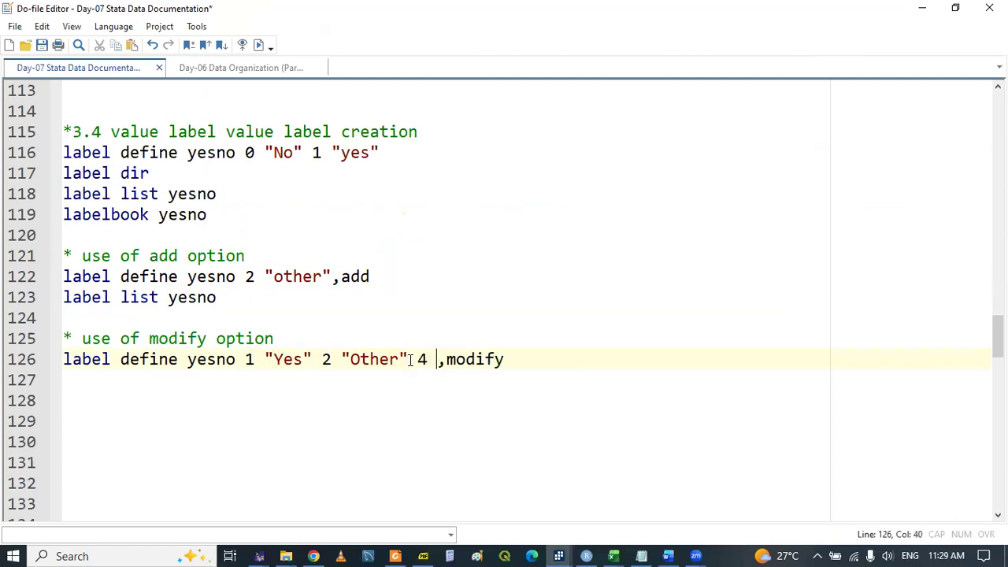
pyautogui.write('"')
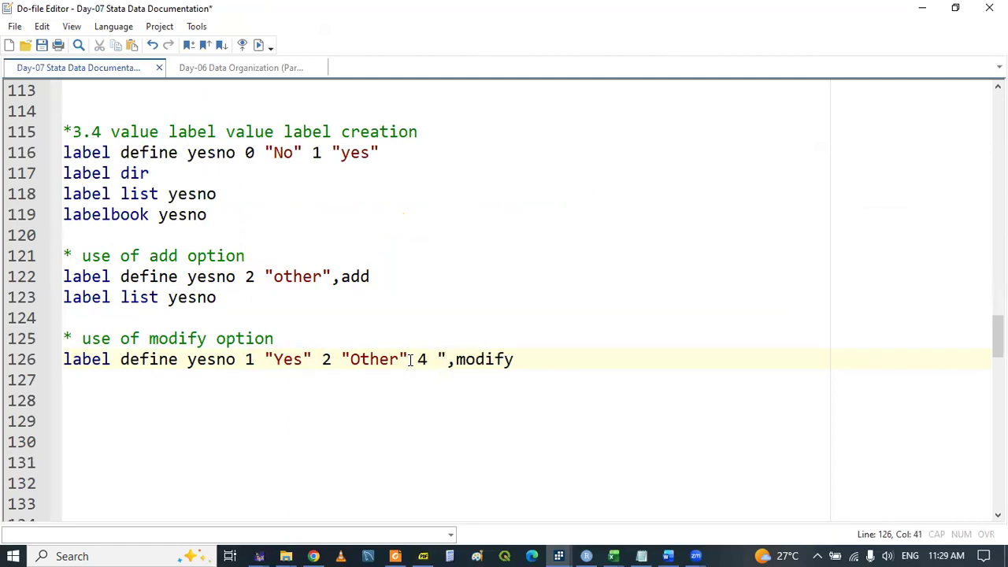
pyautogui.write('N')
pyautogui.press('Escape')
pyautogui.write('A"')
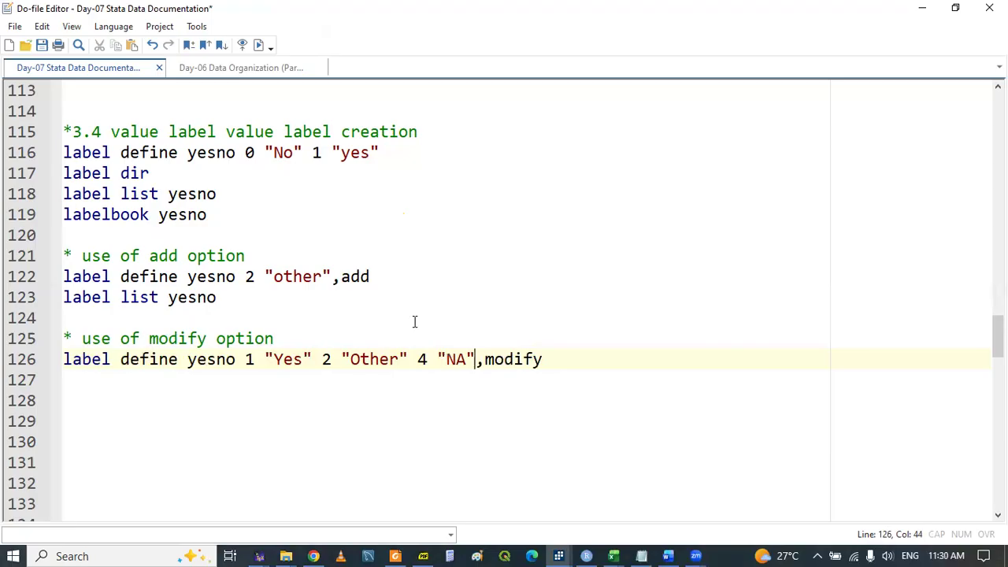
# Copy the label list yesno command from line 123 to line 127.
pyautogui.click(503, 365)
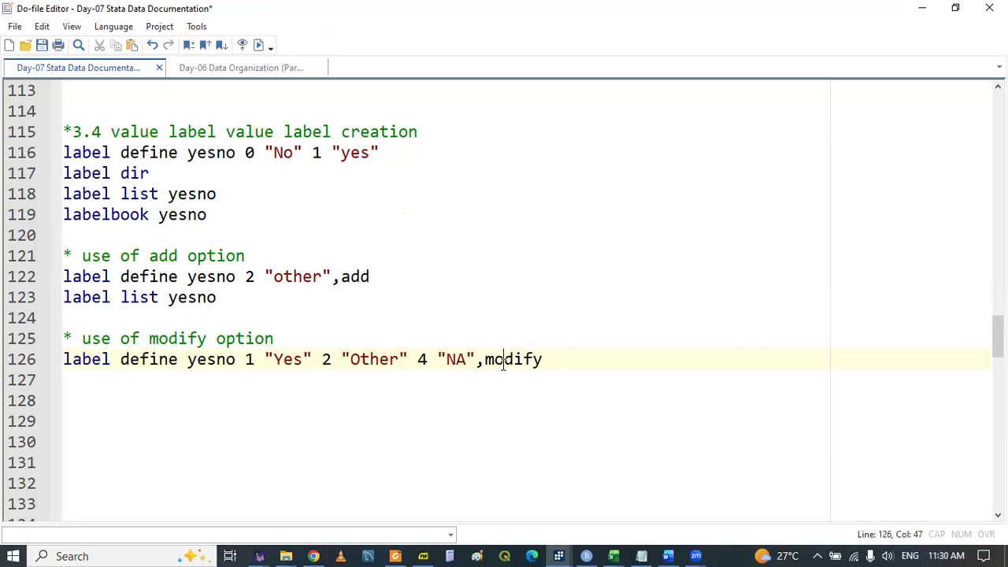
pyautogui.doubleClick(348, 280)
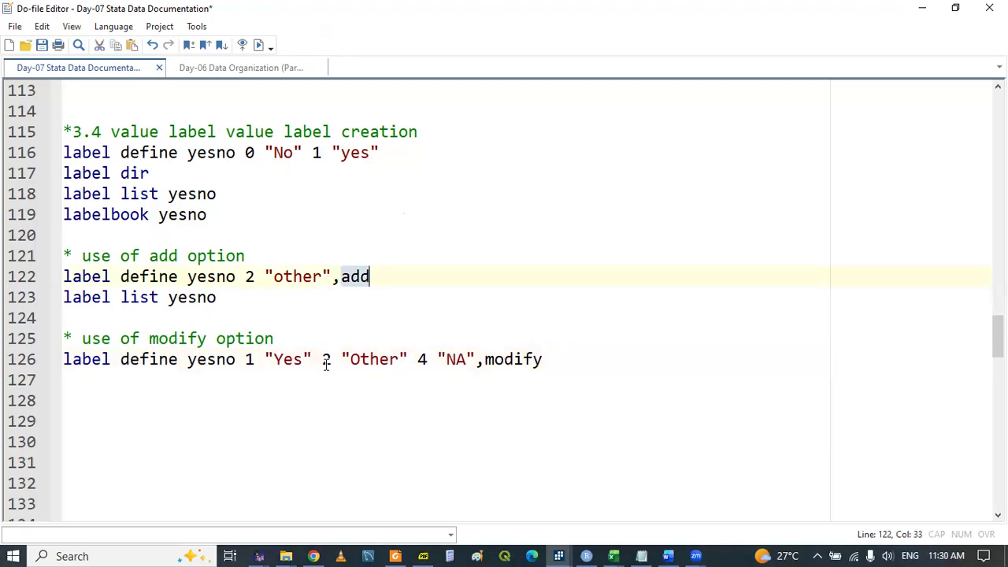
pyautogui.doubleClick(293, 360)
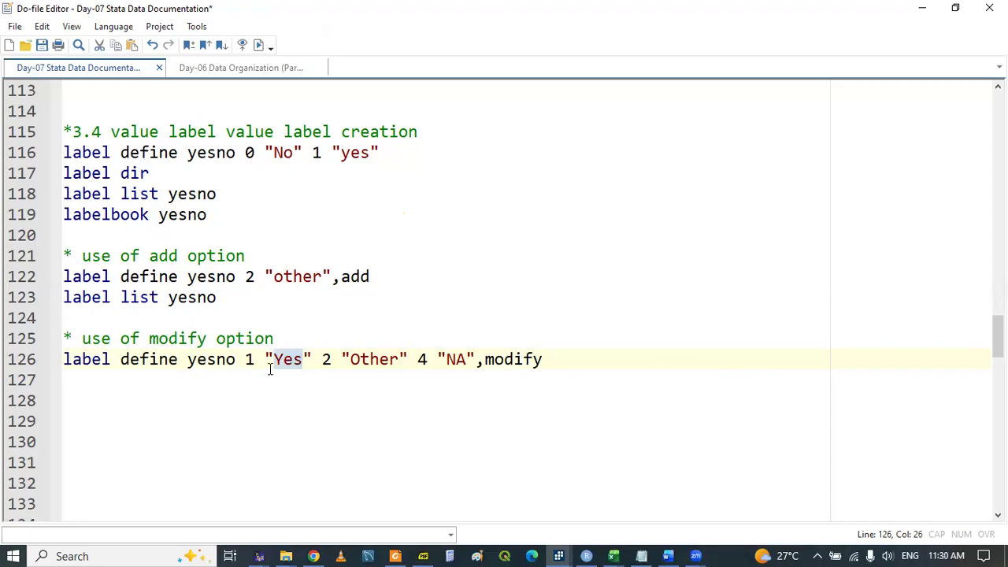
pyautogui.click(272, 370)
pyautogui.click(102, 362)
pyautogui.click(64, 297)
pyautogui.keyDown('shift'); pyautogui.click(224, 298); pyautogui.keyUp('shift')
pyautogui.hotkey('ctrl', 'c')
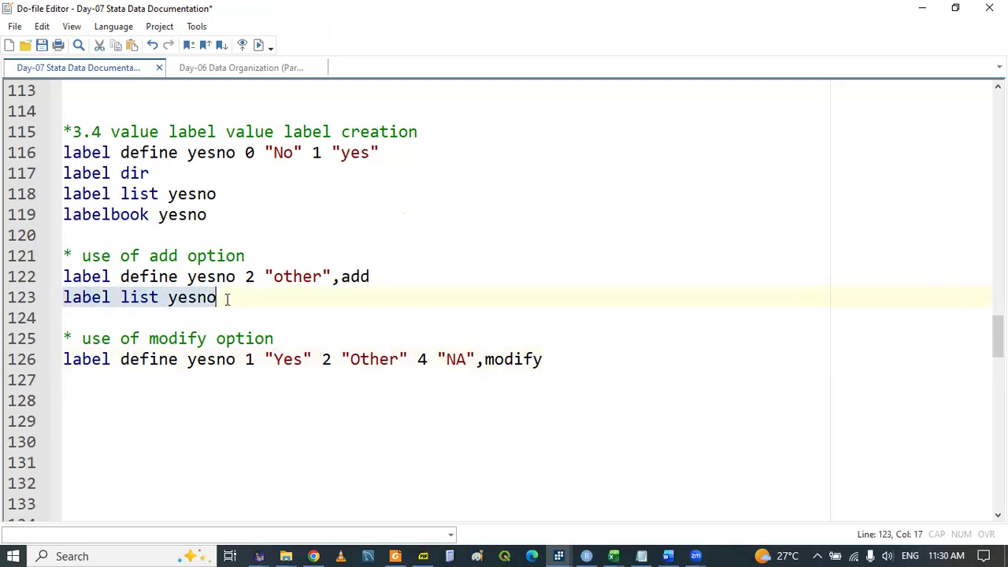
pyautogui.click(130, 390)
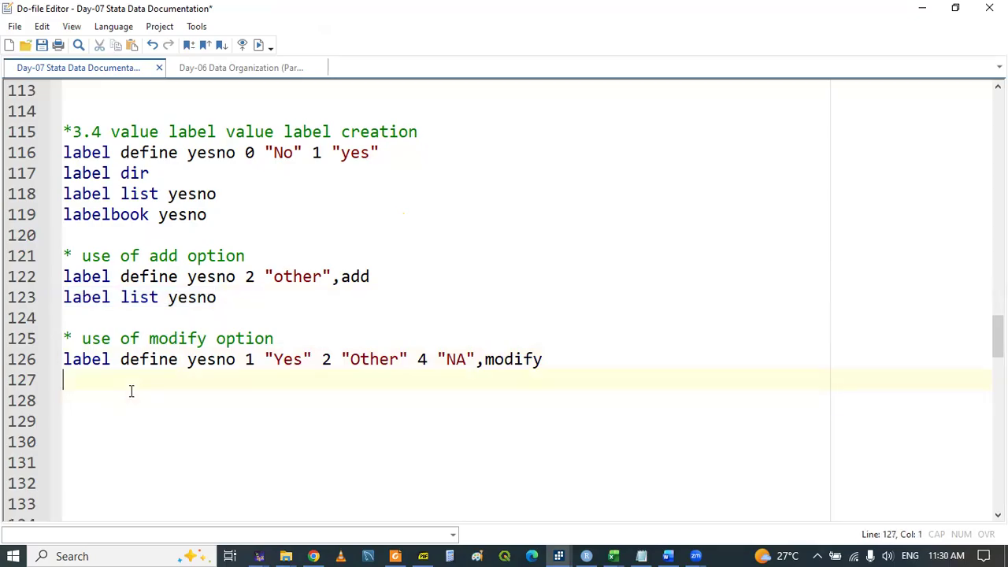
pyautogui.hotkey('ctrl', 'v')
# Run the label define and label list yesno commands on lines 126 and 127 and examine the listed labels in the results window.
pyautogui.click(65, 359)
pyautogui.keyDown('shift'); pyautogui.click(105, 381); pyautogui.keyUp('shift')
pyautogui.keyDown('shift'); pyautogui.click(277, 387); pyautogui.keyUp('shift')
pyautogui.click(291, 397)
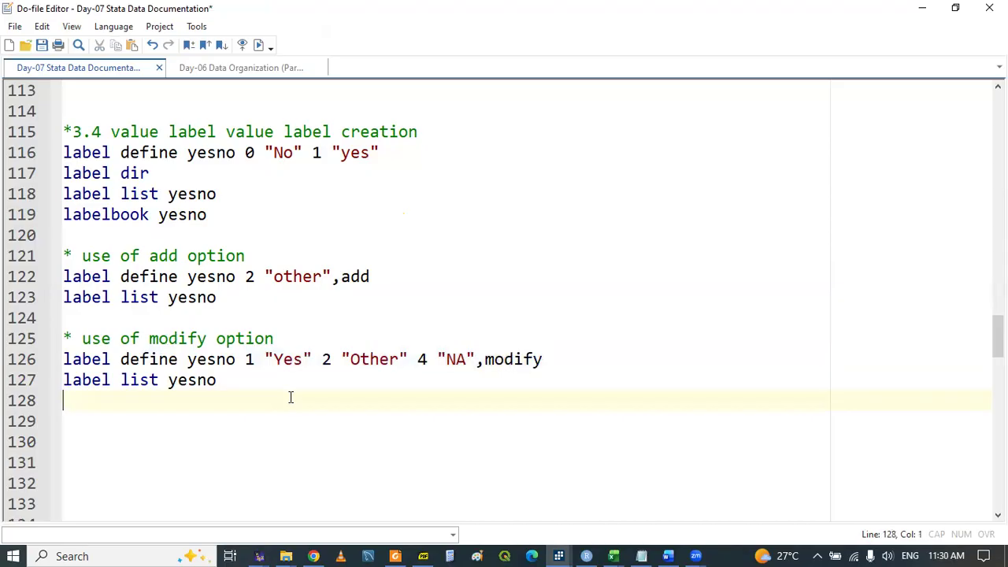
pyautogui.click(559, 551)
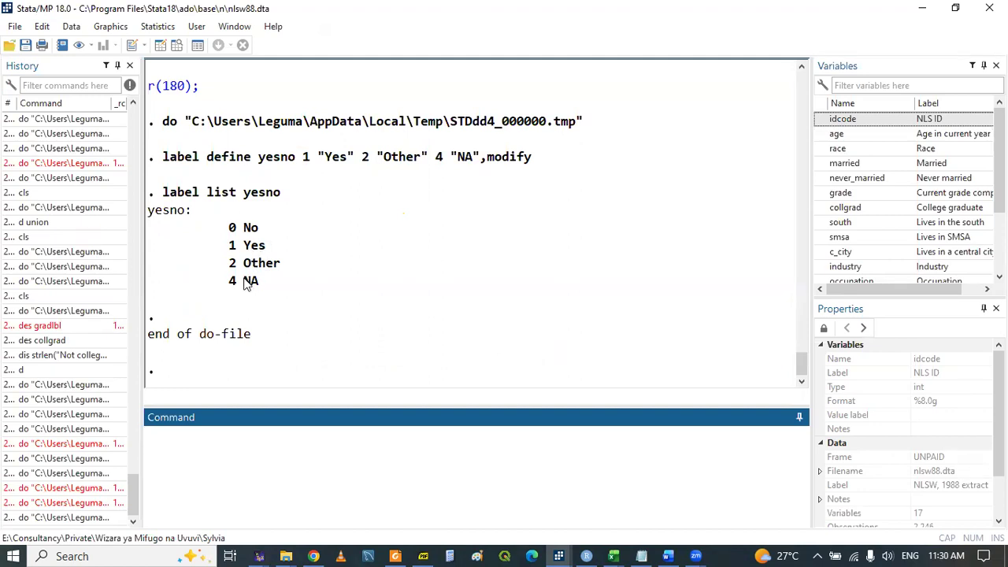
pyautogui.click(539, 43)
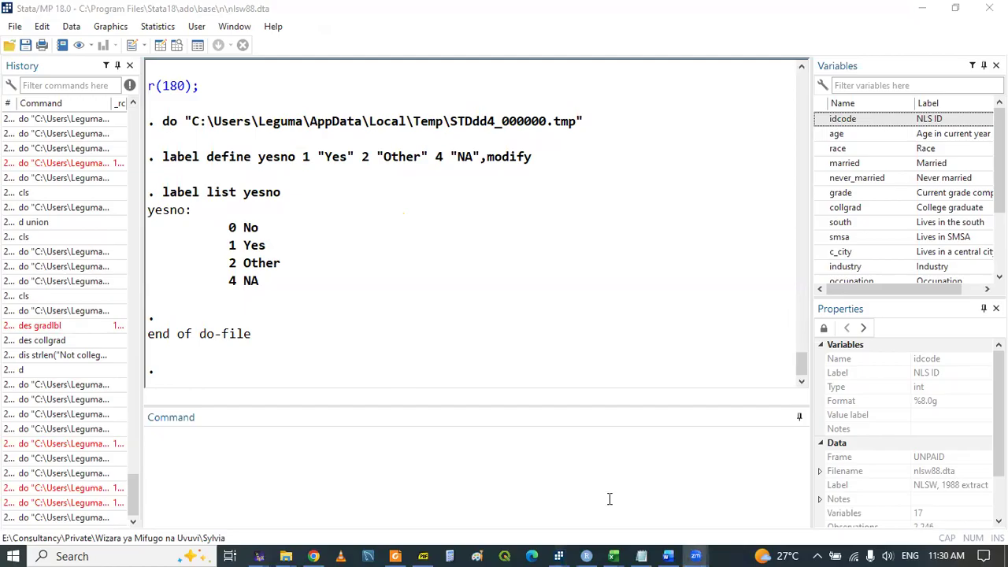
# Switch to the Stata Data Documentation PDF and examine the label_name part of the label define syntax on page 17.
pyautogui.click(424, 551)
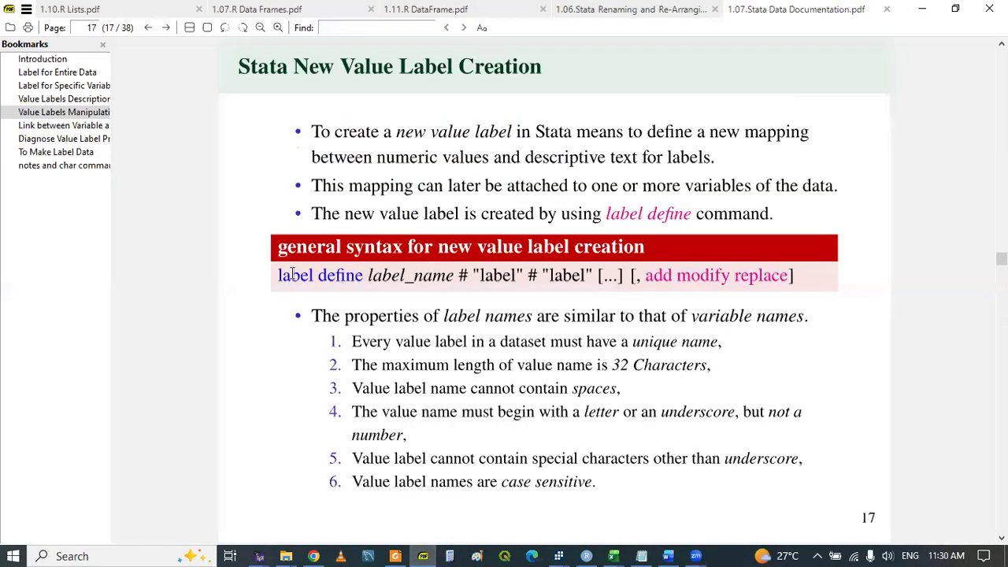
pyautogui.moveTo(366, 276); pyautogui.dragTo(454, 274)
pyautogui.click(177, 310)
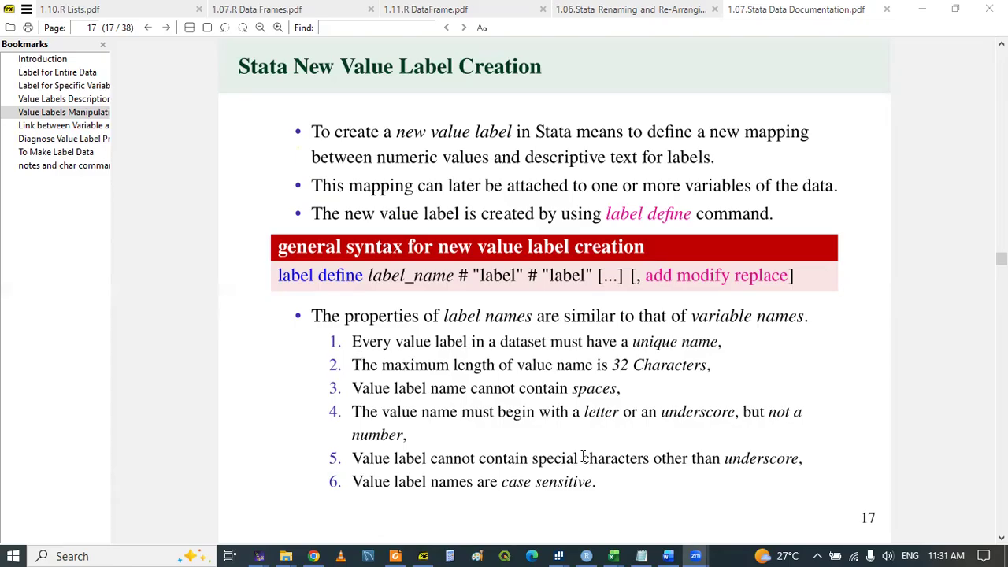
# Switch to the Day-07 do-file in Stata and copy the "* use of modify option" comment from line 125 to line 129.
pyautogui.click(422, 556)
pyautogui.click(431, 547)
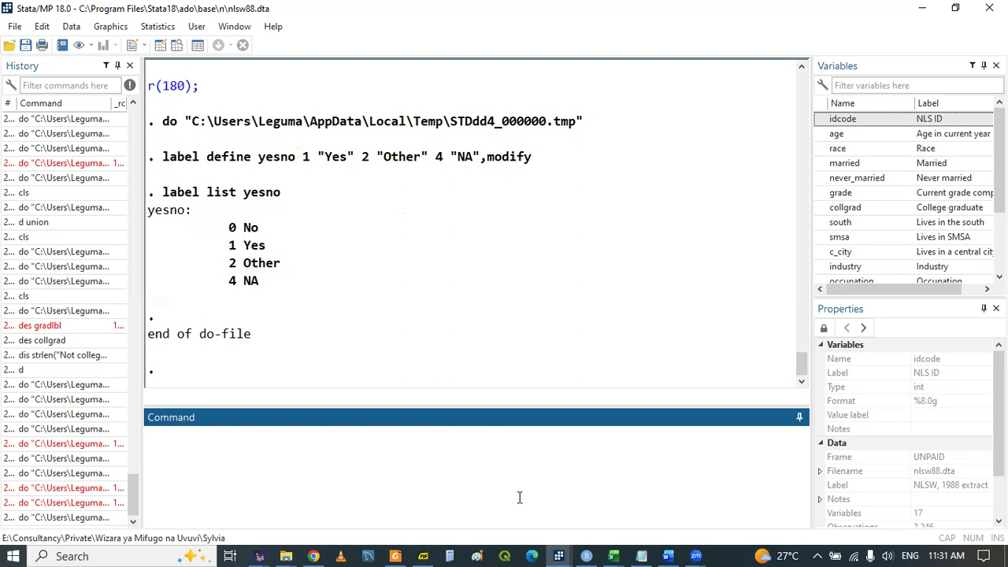
pyautogui.moveTo(558, 551)
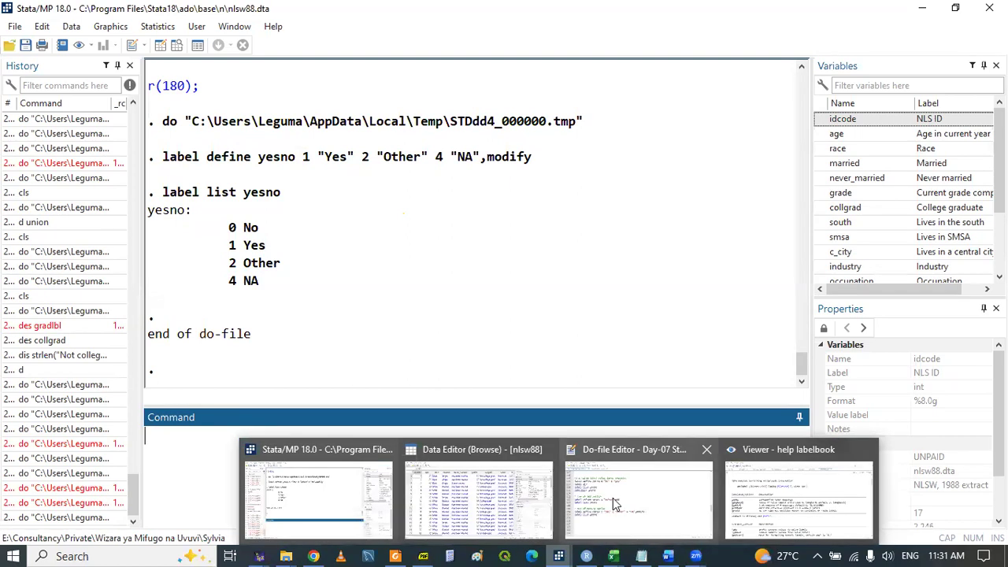
pyautogui.click(670, 488)
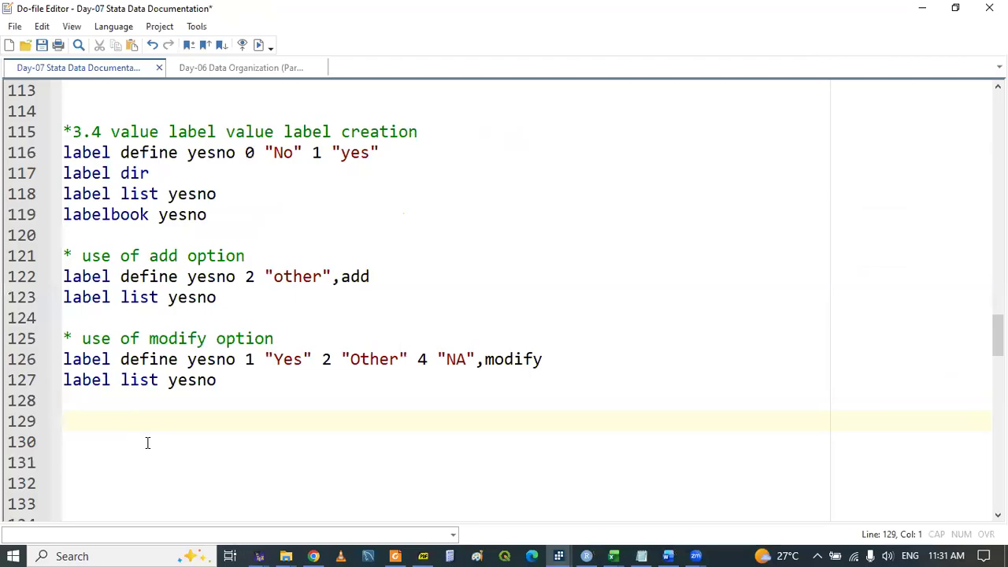
pyautogui.moveTo(65, 339); pyautogui.dragTo(293, 335)
pyautogui.hotkey('ctrl', 'c')
pyautogui.click(150, 413)
pyautogui.hotkey('ctrl', 'v')
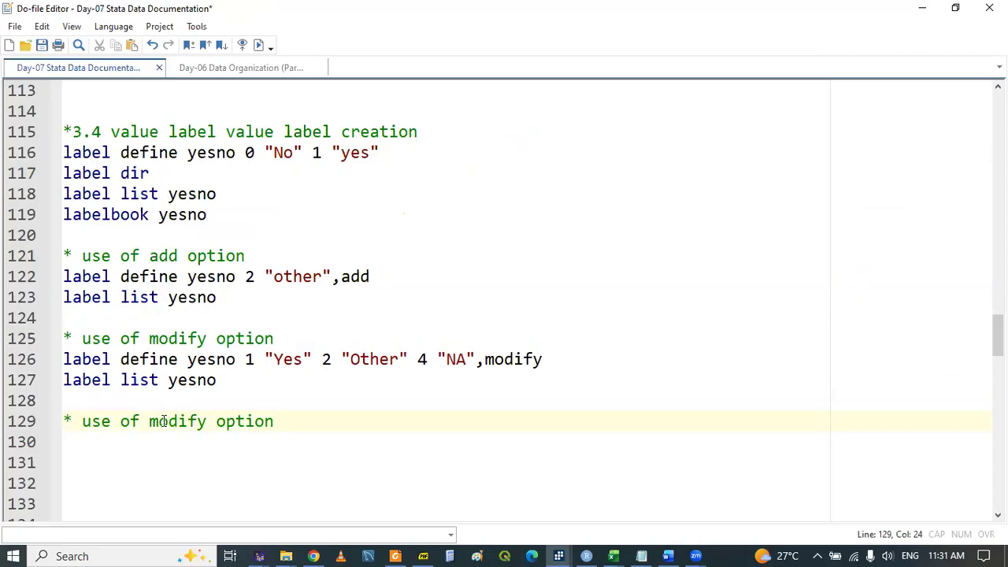
# Change the comment on line 129 to "* use of replace option" and save the do-file.
pyautogui.doubleClick(168, 421)
pyautogui.write('replace')
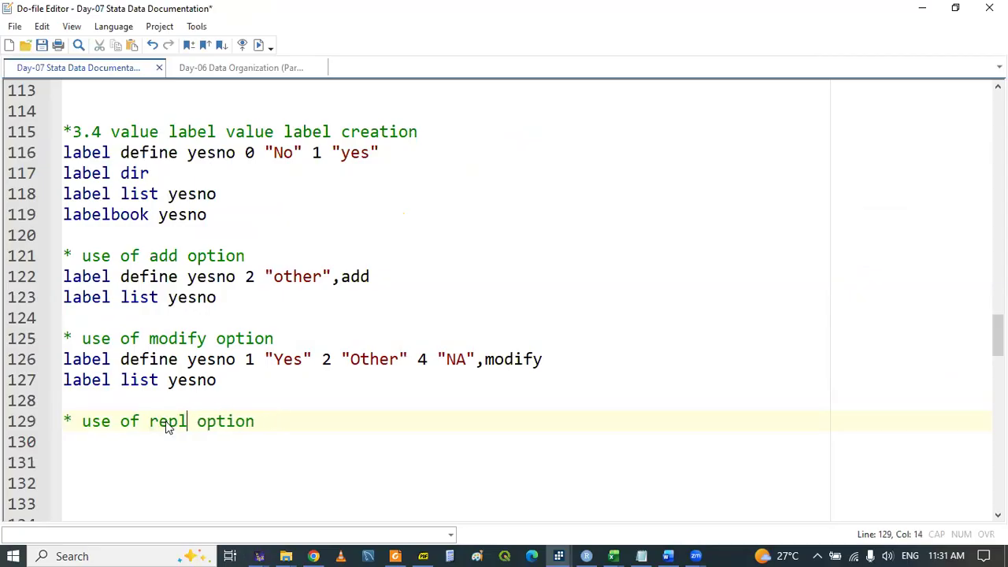
pyautogui.click(285, 423)
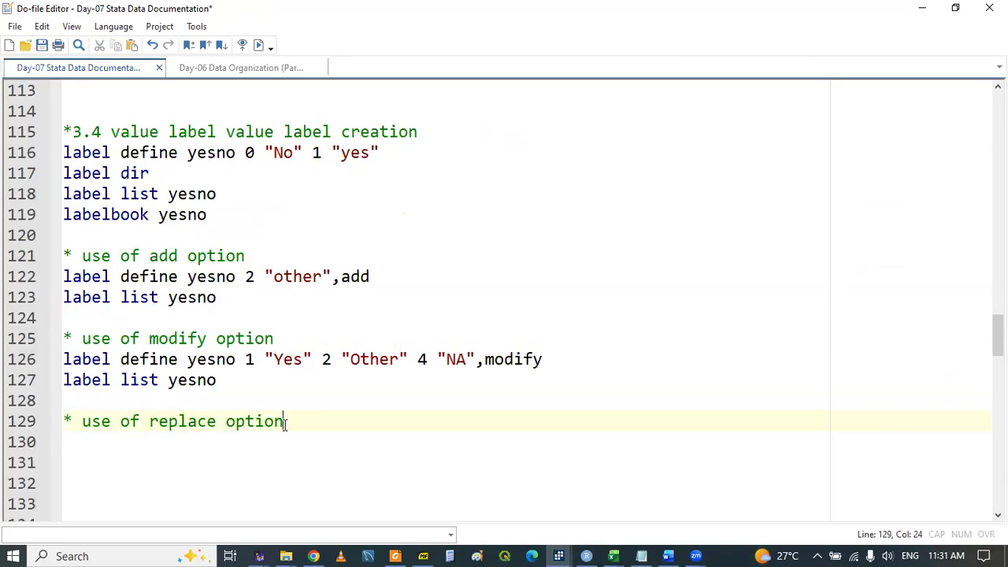
pyautogui.click(153, 444)
pyautogui.hotkey('ctrl', 's')
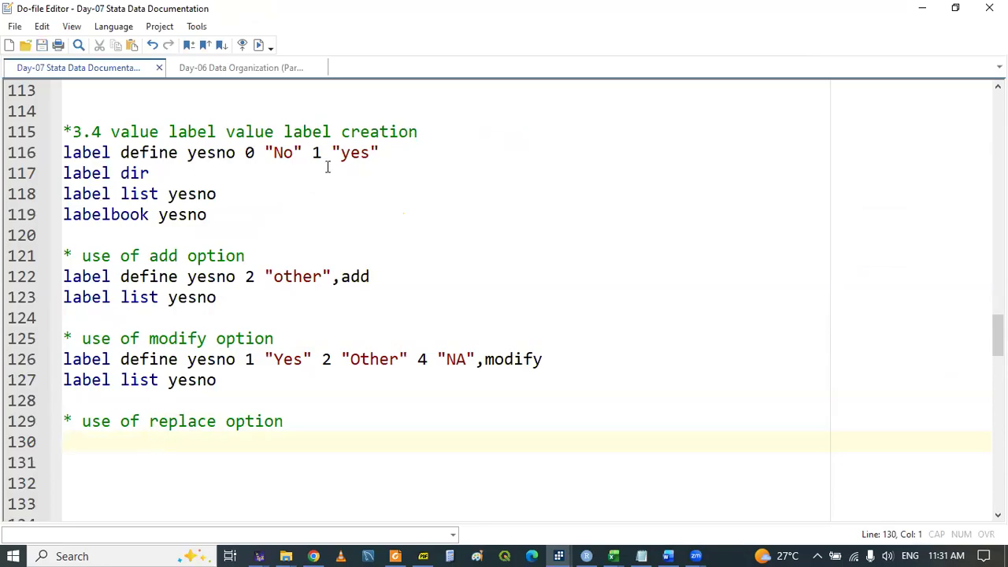
# Run the label define command with the modify option on line 126 again and check its output in the results window.
pyautogui.click(68, 359)
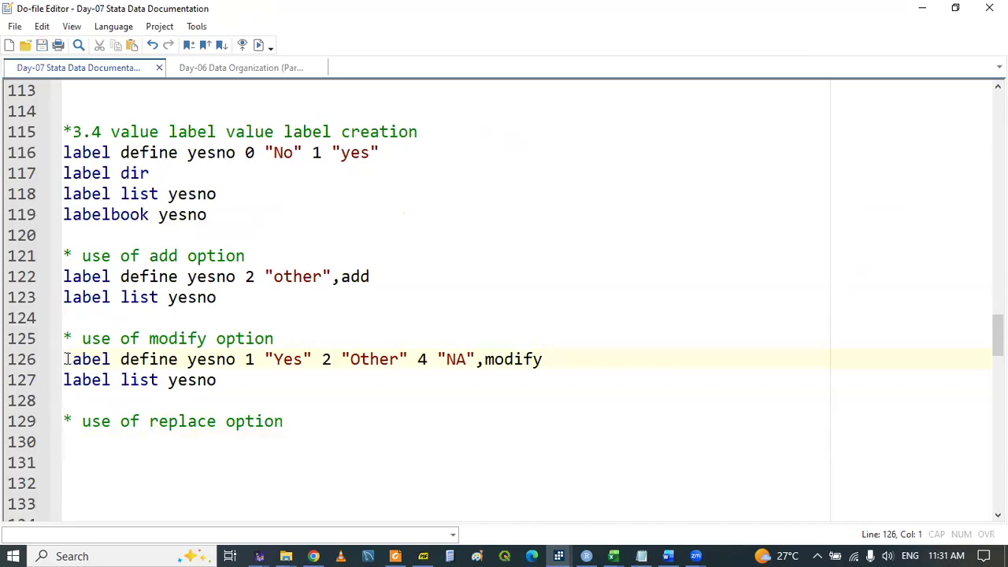
pyautogui.click(65, 276)
pyautogui.moveTo(131, 280); pyautogui.dragTo(354, 276)
pyautogui.moveTo(63, 359); pyautogui.dragTo(543, 359)
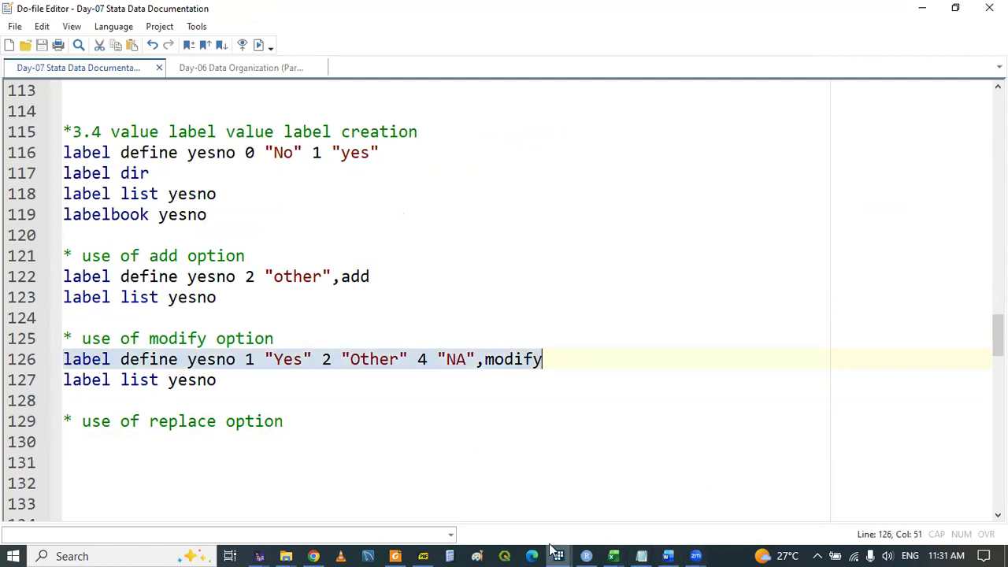
pyautogui.moveTo(558, 554)
pyautogui.click(320, 488)
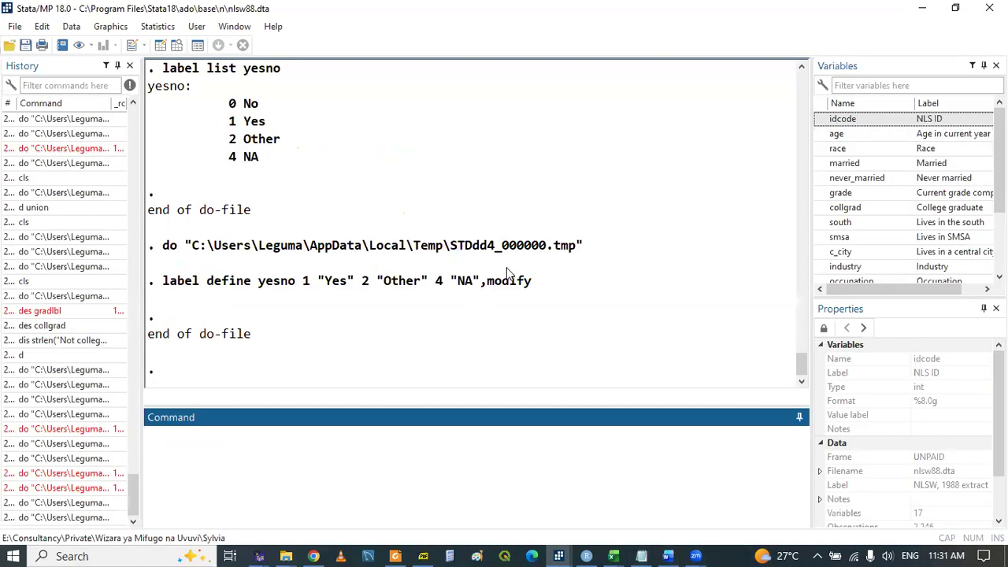
pyautogui.click(558, 556)
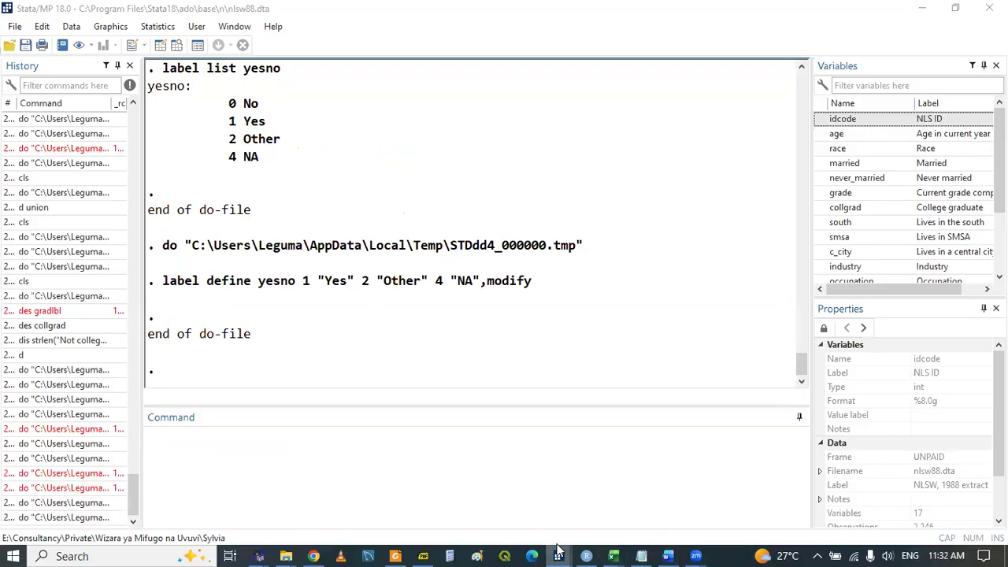
# Copy the add-option label define and label list yesno commands from lines 122–123 to lines 130–131 of the do-file.
pyautogui.click(622, 503)
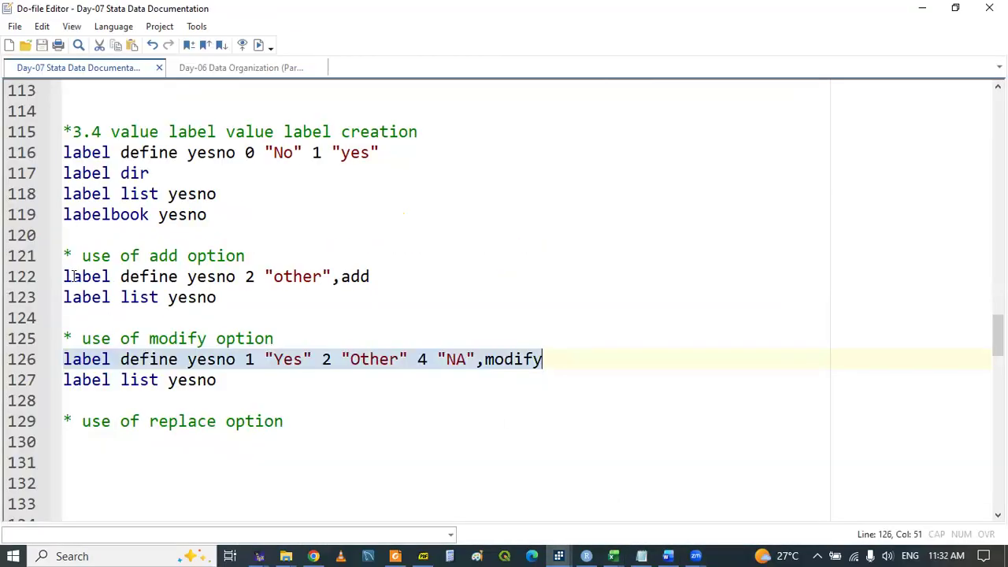
pyautogui.moveTo(63, 277); pyautogui.dragTo(385, 297)
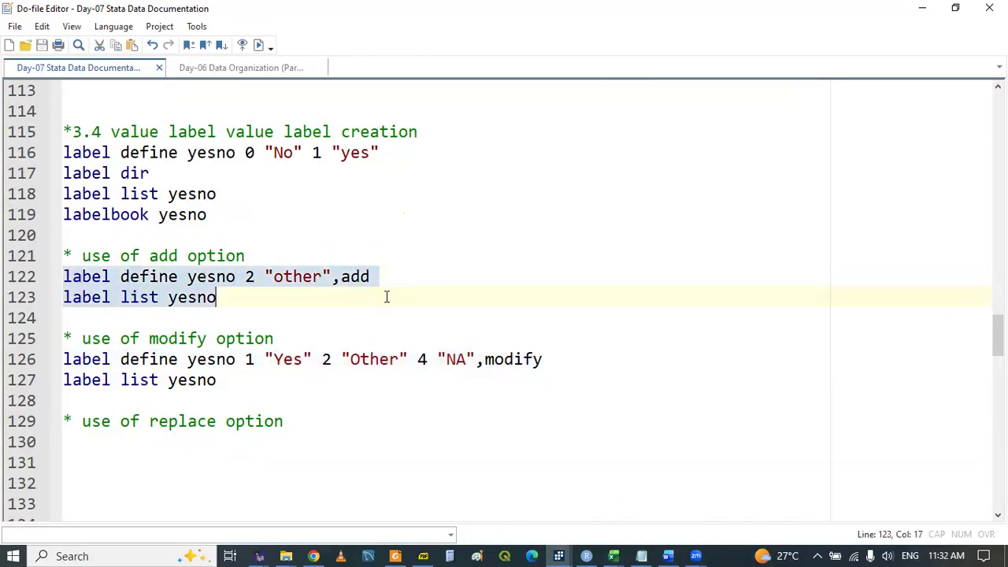
pyautogui.hotkey('ctrl', 'c')
pyautogui.click(100, 440)
pyautogui.hotkey('ctrl', 'v')
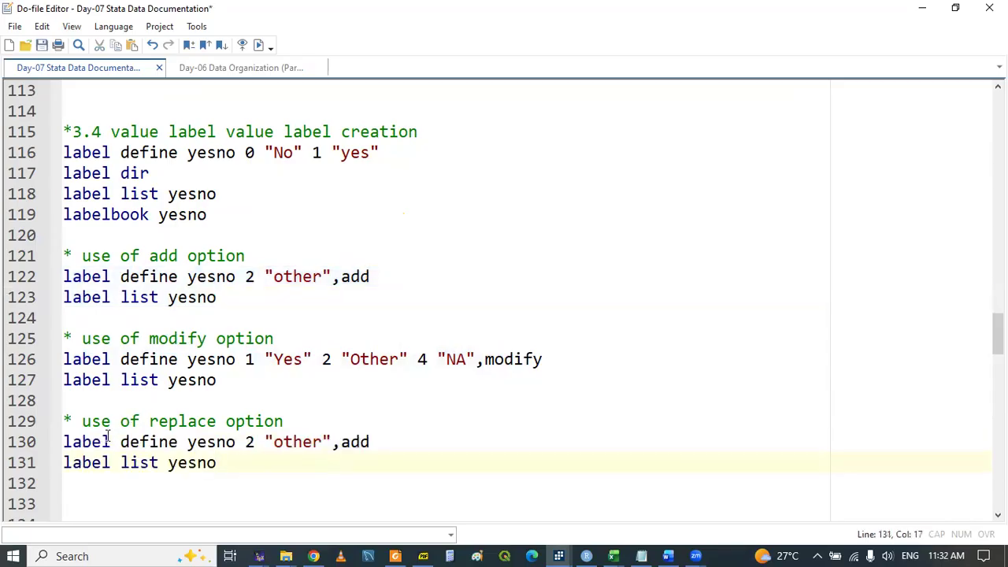
# Try to run the copied label define command with the add option on line 130 and check the results window.
pyautogui.doubleClick(76, 443)
pyautogui.hotkey('shift', 'End')
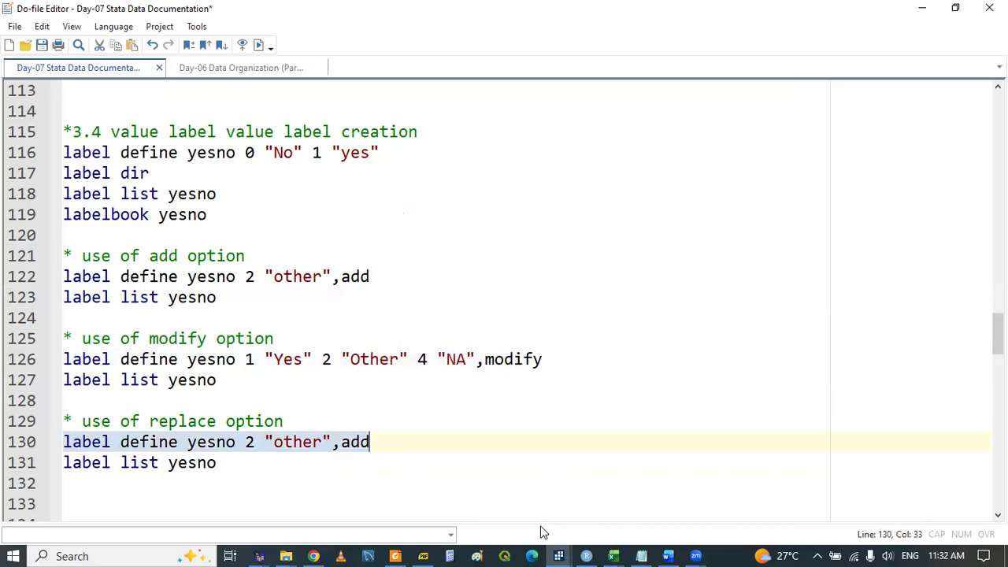
pyautogui.moveTo(558, 555)
pyautogui.click(333, 506)
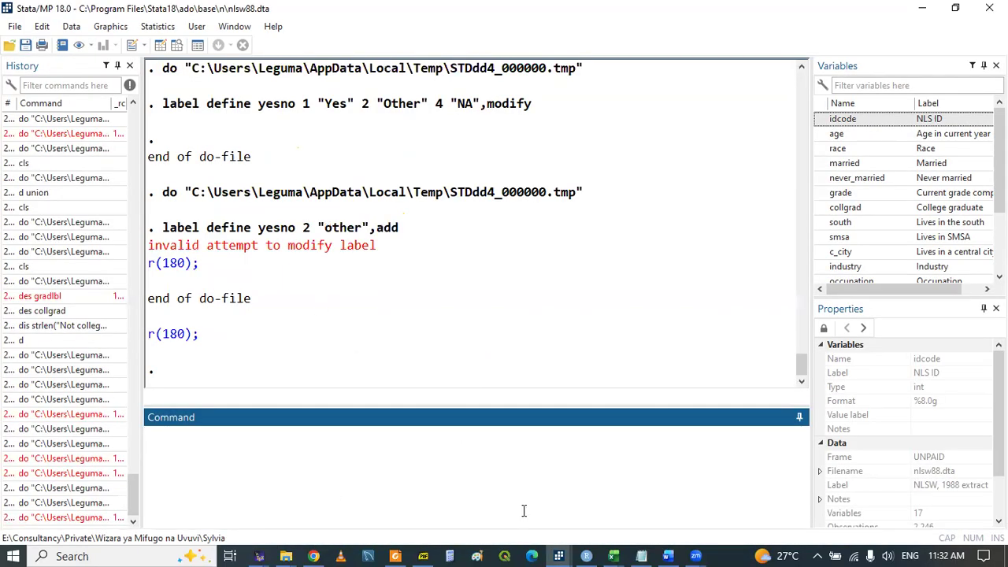
# Return to the do-file and set the option of the label define command on line 130 to replace.
pyautogui.click(533, 488)
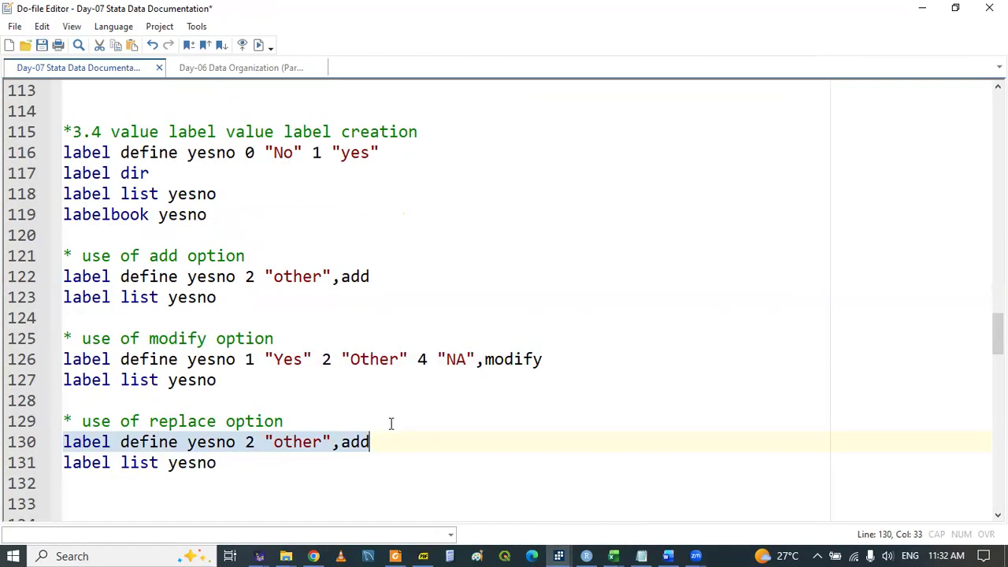
pyautogui.doubleClick(356, 444)
pyautogui.write('replace')
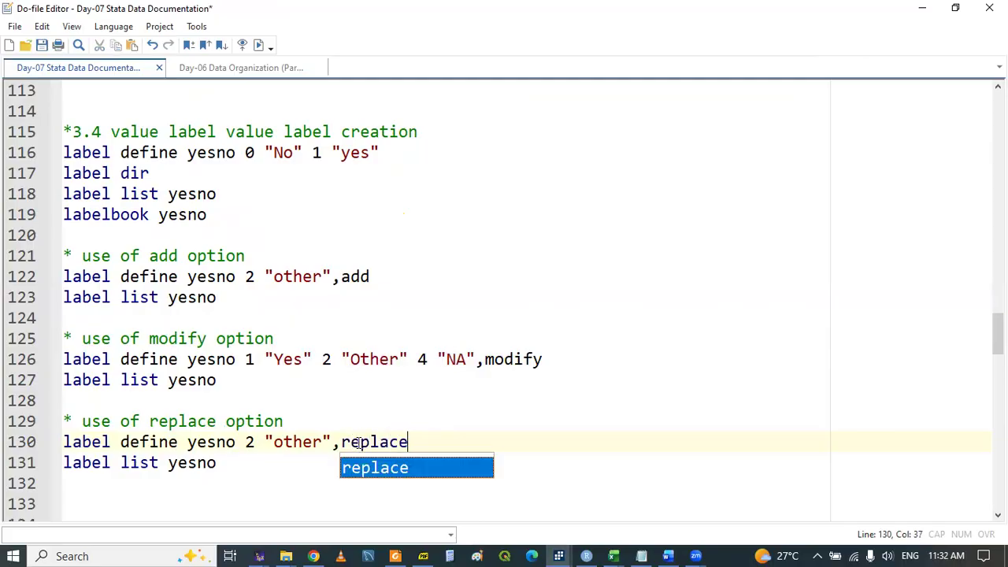
pyautogui.press('Escape')
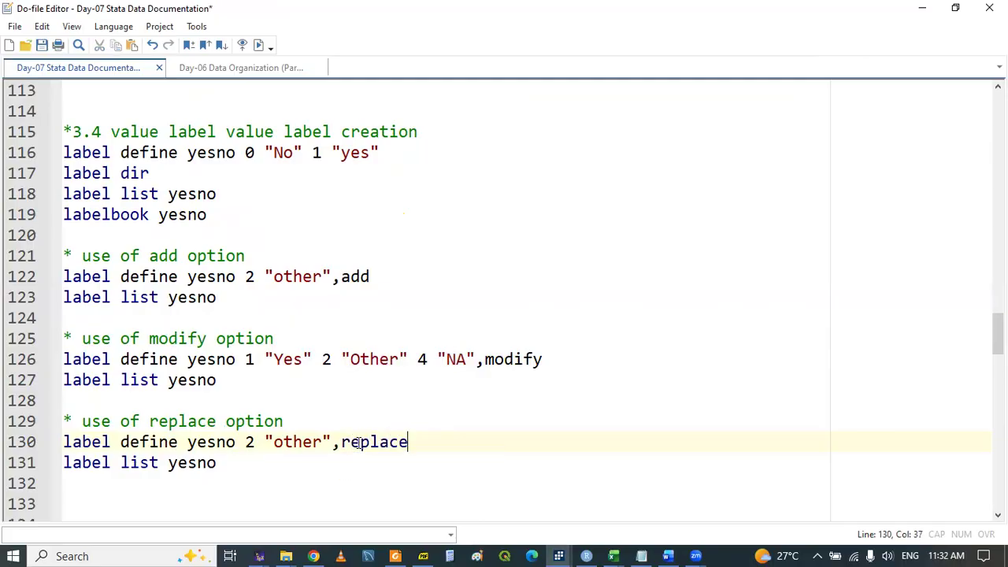
pyautogui.doubleClick(252, 441)
pyautogui.click(290, 445)
pyautogui.tripleClick(212, 442)
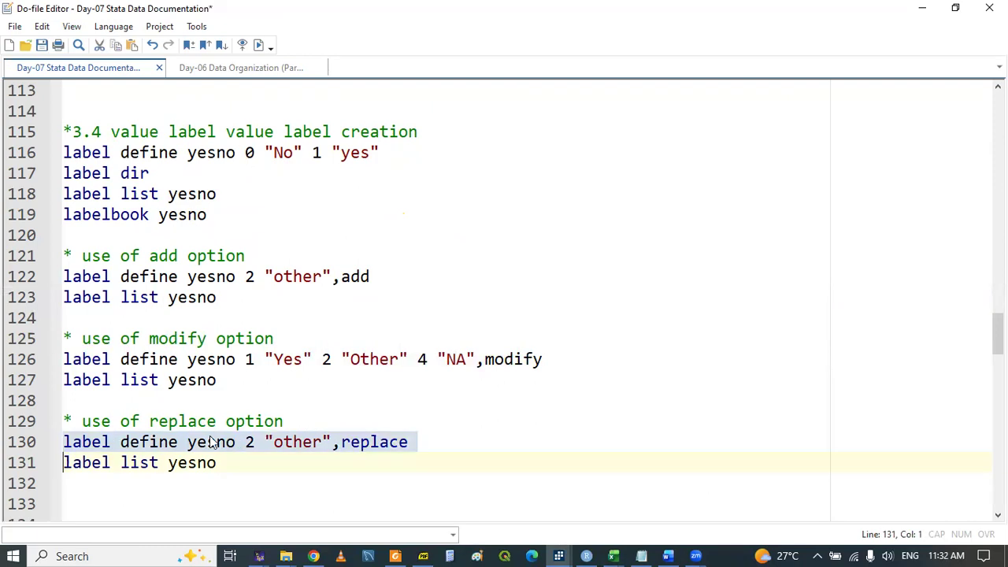
pyautogui.doubleClick(201, 442)
pyautogui.click(245, 441)
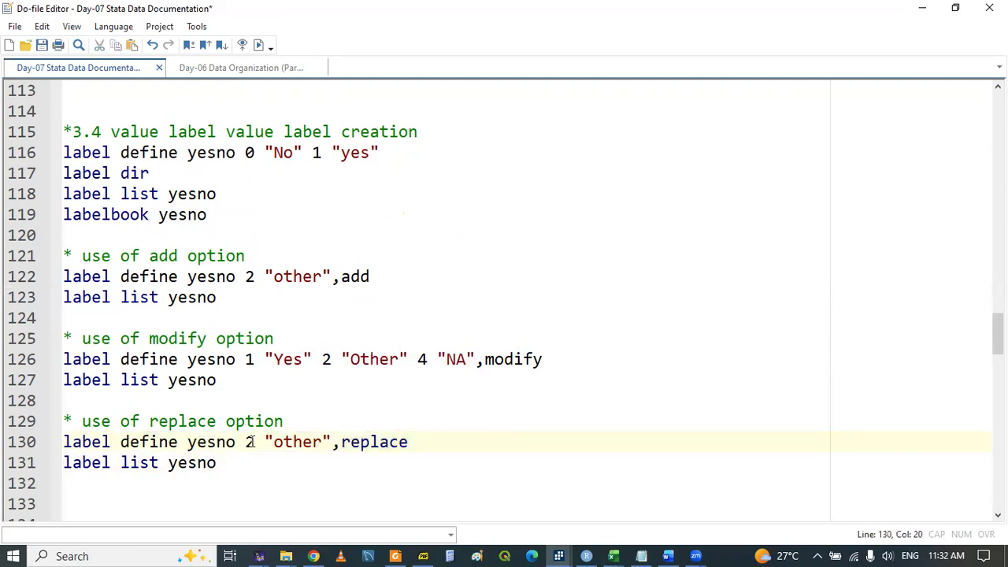
pyautogui.click(258, 442)
pyautogui.click(313, 441)
# Run the label define command with the replace option and label list yesno on lines 130–131, and examine the listed labels.
pyautogui.moveTo(85, 432); pyautogui.dragTo(102, 465)
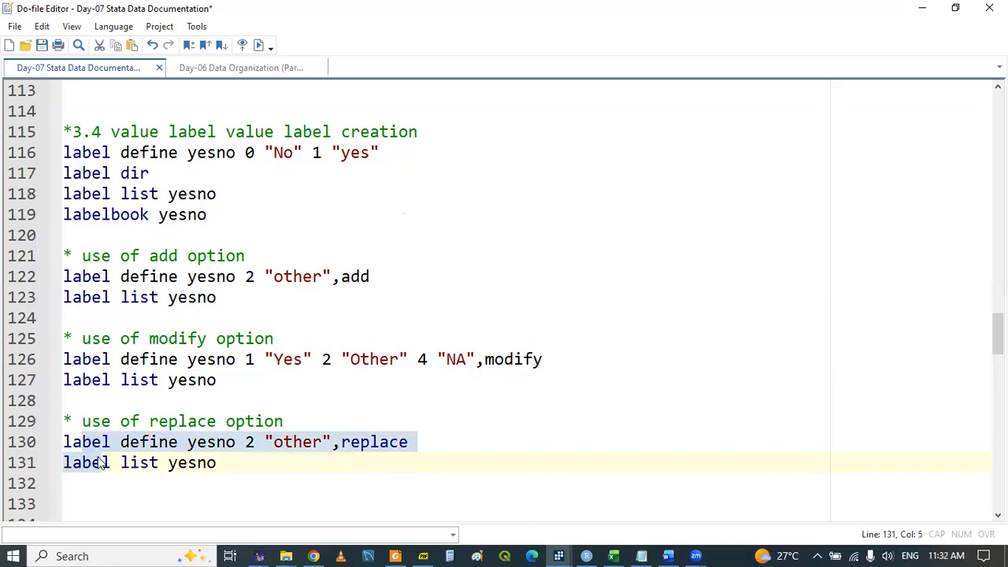
pyautogui.hotkey('shift', 'End')
pyautogui.click(559, 552)
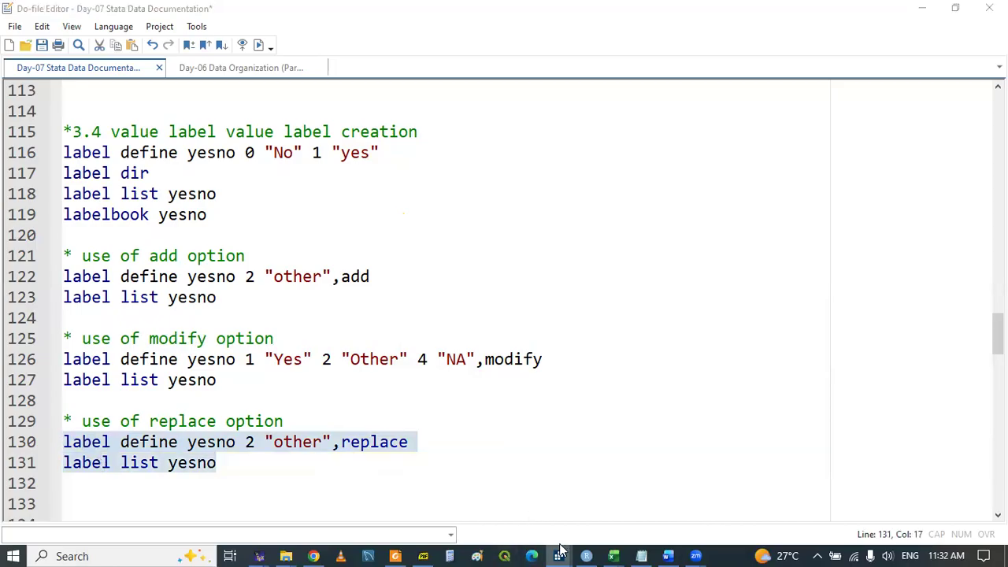
pyautogui.click(288, 491)
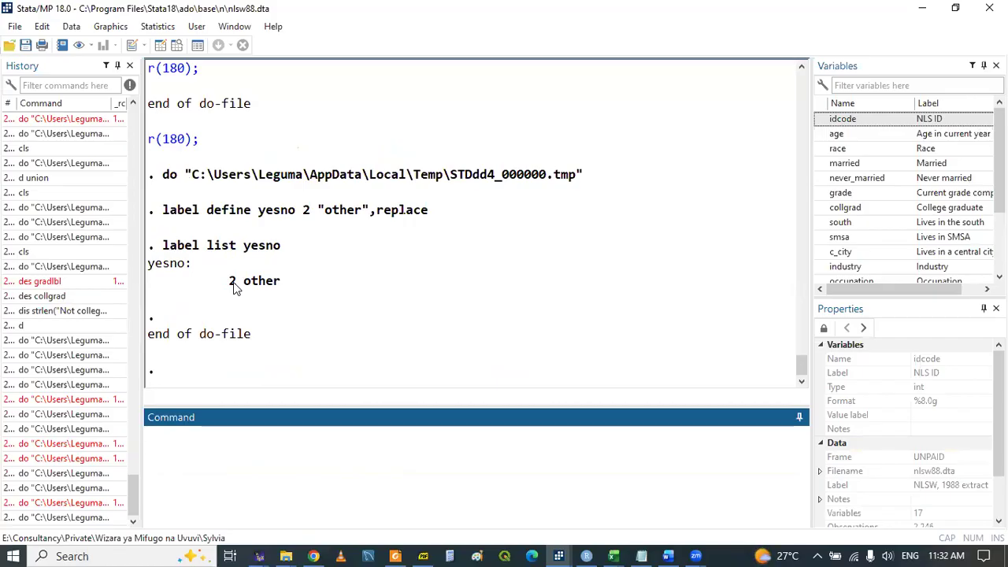
# Copy the three-code label define yesno command from line 126 of the do-file to a new line below line 130.
pyautogui.click(555, 549)
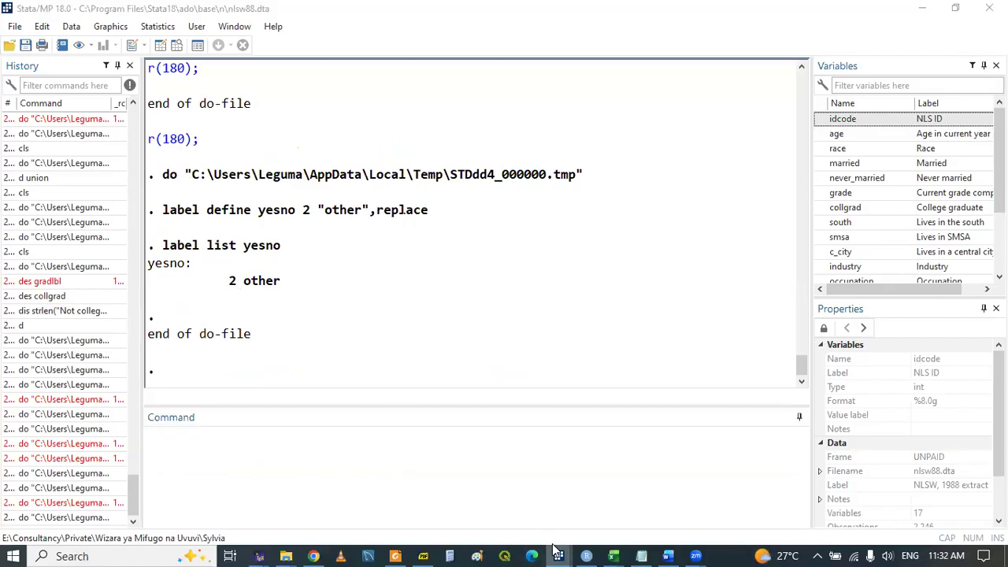
pyautogui.click(563, 508)
pyautogui.click(284, 443)
pyautogui.moveTo(66, 359); pyautogui.dragTo(559, 358)
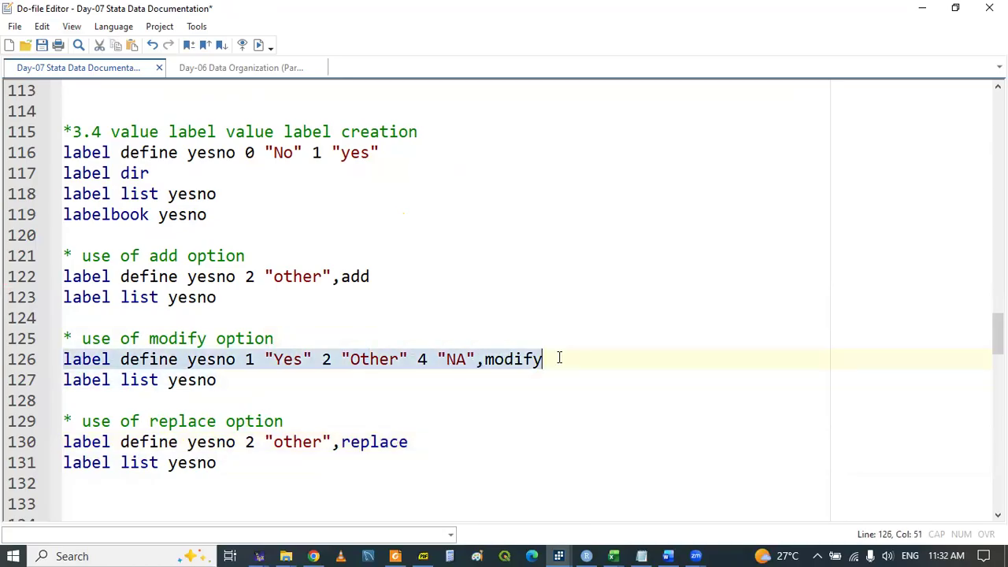
pyautogui.hotkey('ctrl', 'c')
pyautogui.click(426, 442)
pyautogui.press('Return')
pyautogui.hotkey('ctrl', 'v')
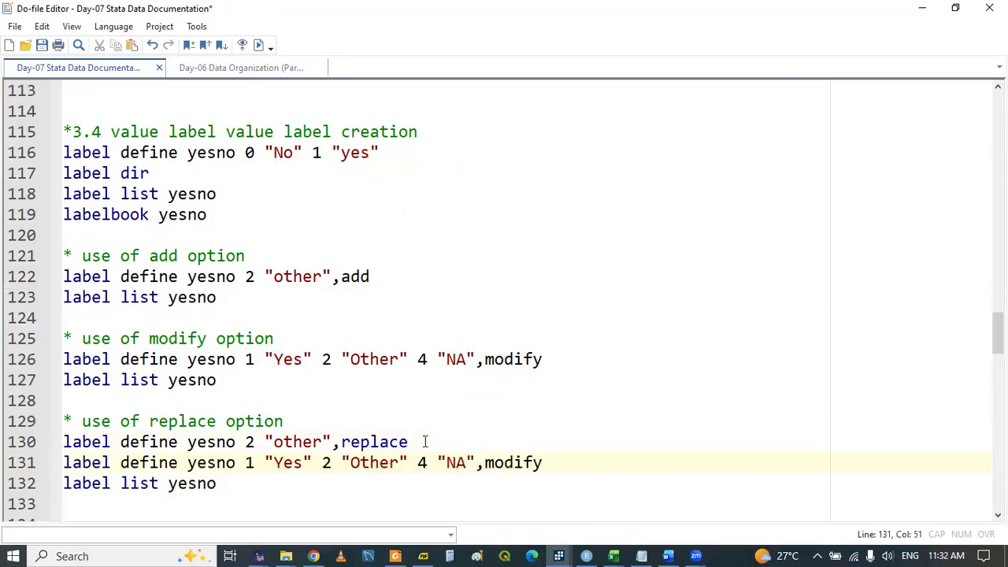
# Set the option of the label define command on line 131 to replace.
pyautogui.doubleClick(501, 463)
pyautogui.write('replace')
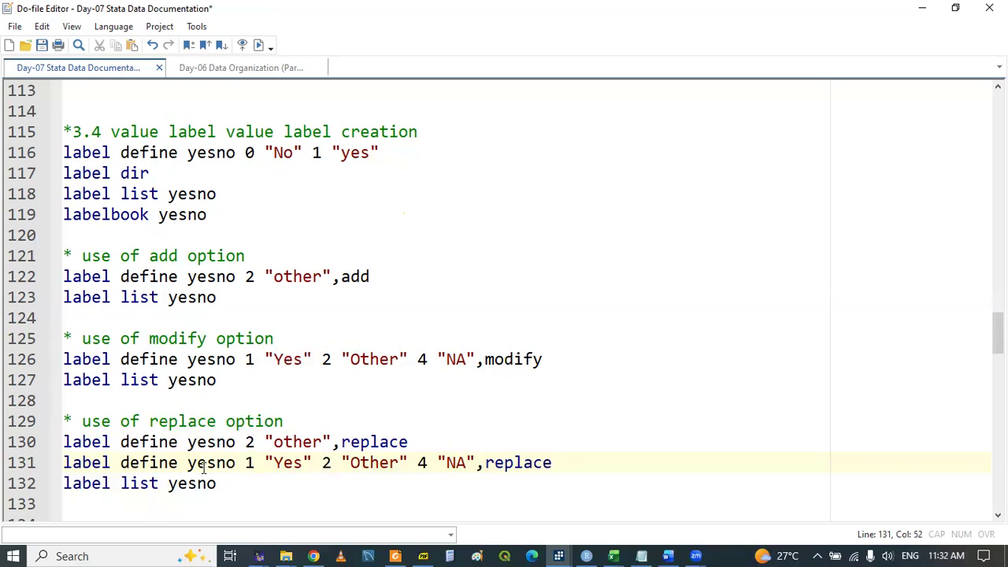
pyautogui.click(505, 463)
pyautogui.doubleClick(190, 469)
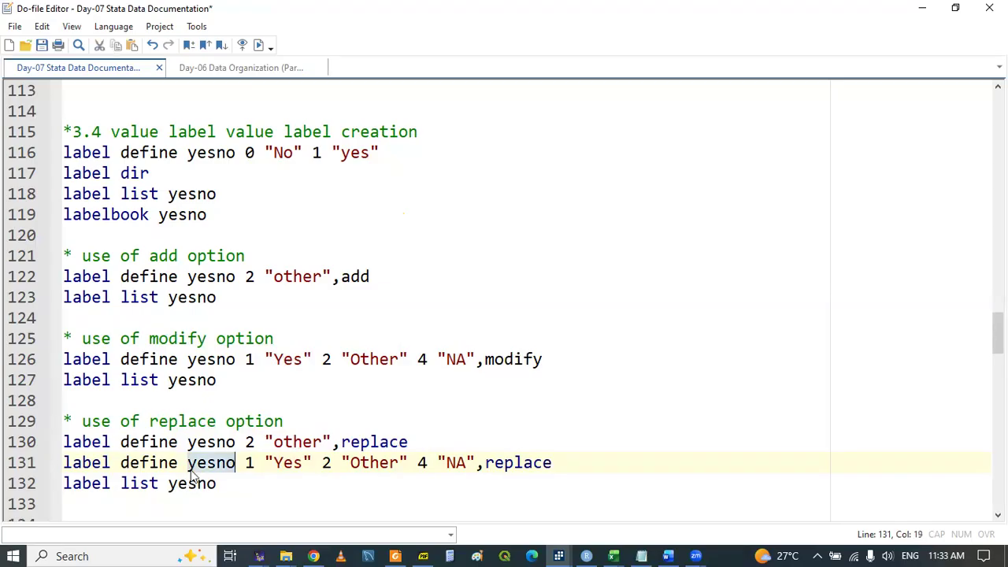
pyautogui.click(245, 463)
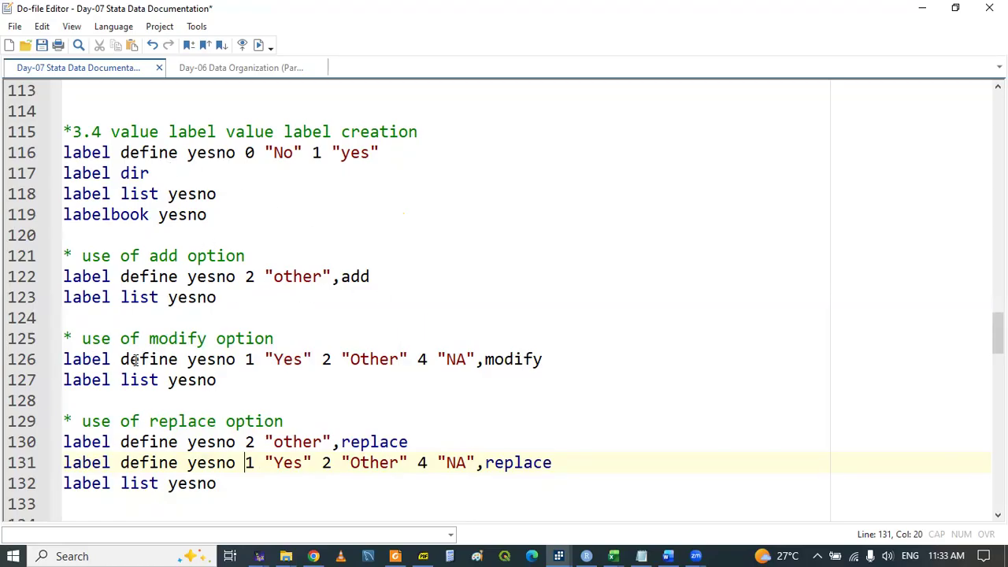
# Run the modify-option label define and label list yesno commands on lines 126–127 and examine the listed labels.
pyautogui.moveTo(66, 359); pyautogui.dragTo(100, 379)
pyautogui.hotkey('shift', 'End')
pyautogui.click(437, 442)
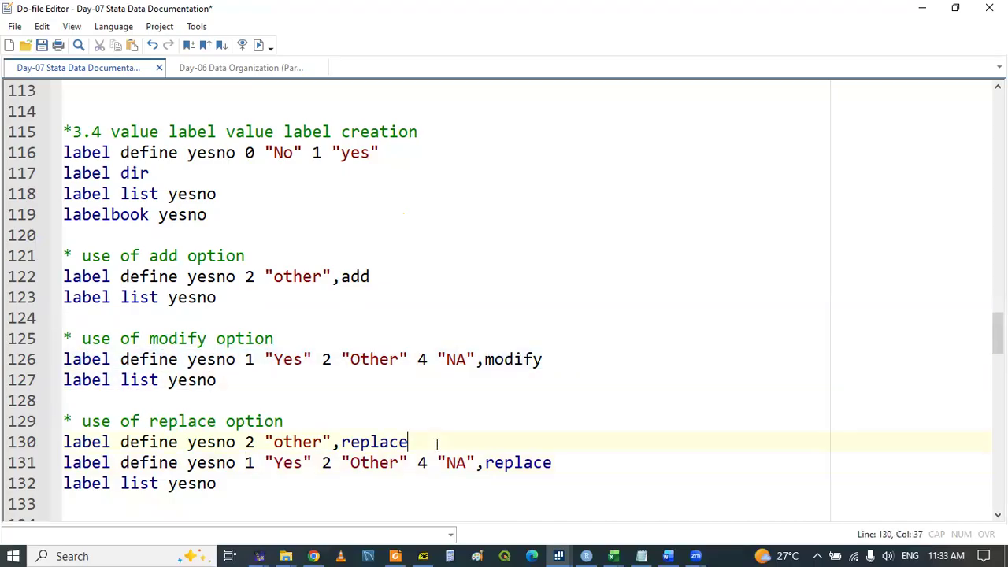
pyautogui.moveTo(556, 549)
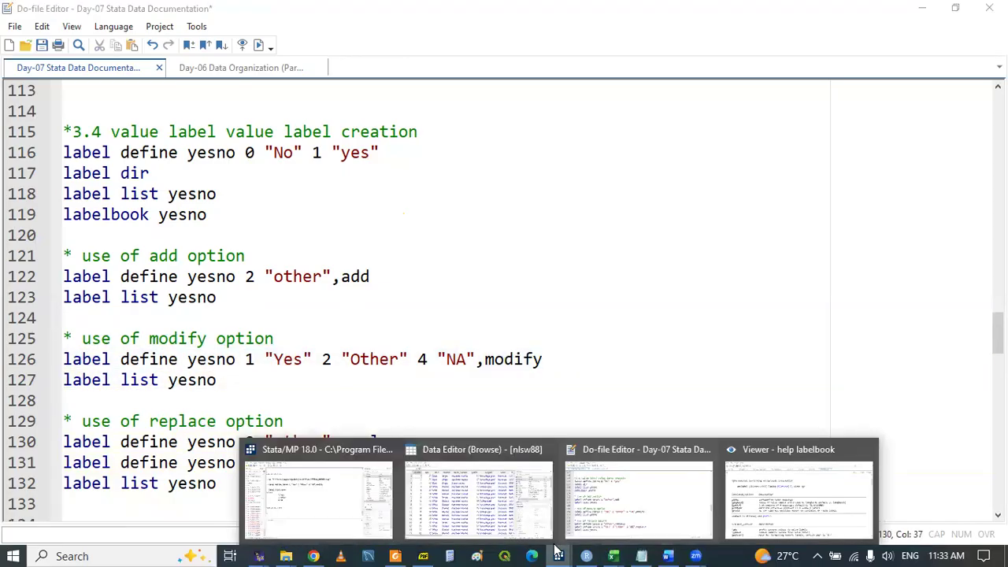
pyautogui.click(333, 506)
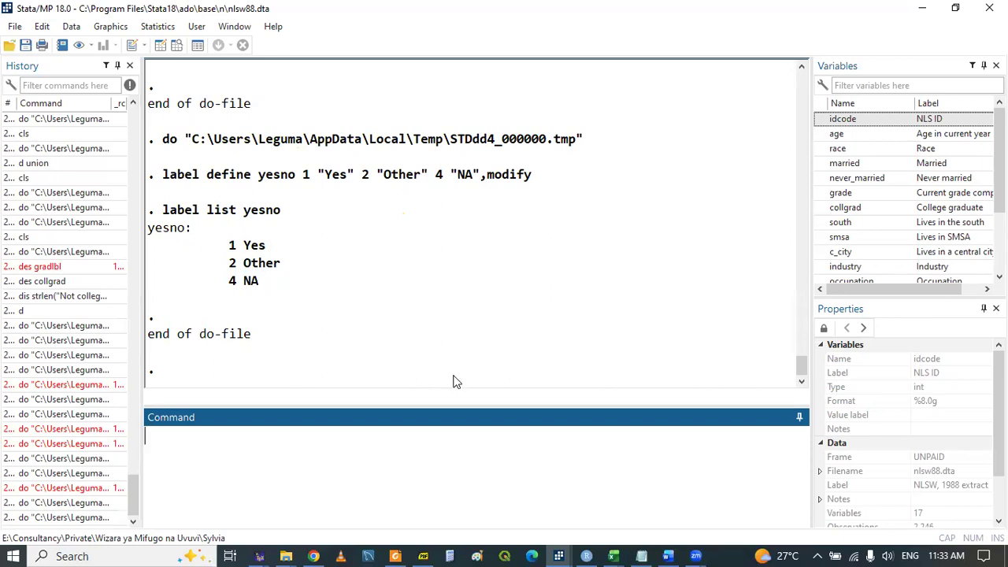
# Try to run the label define yesno 0 "No" 1 "yes" command on line 116 of the do-file.
pyautogui.moveTo(558, 556)
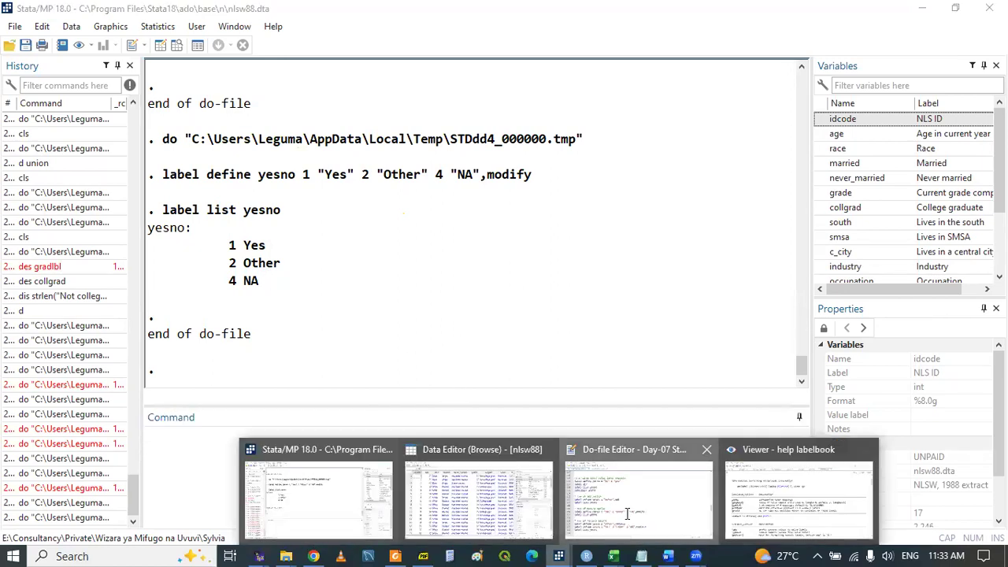
pyautogui.click(636, 512)
pyautogui.doubleClick(78, 152)
pyautogui.hotkey('shift', 'End')
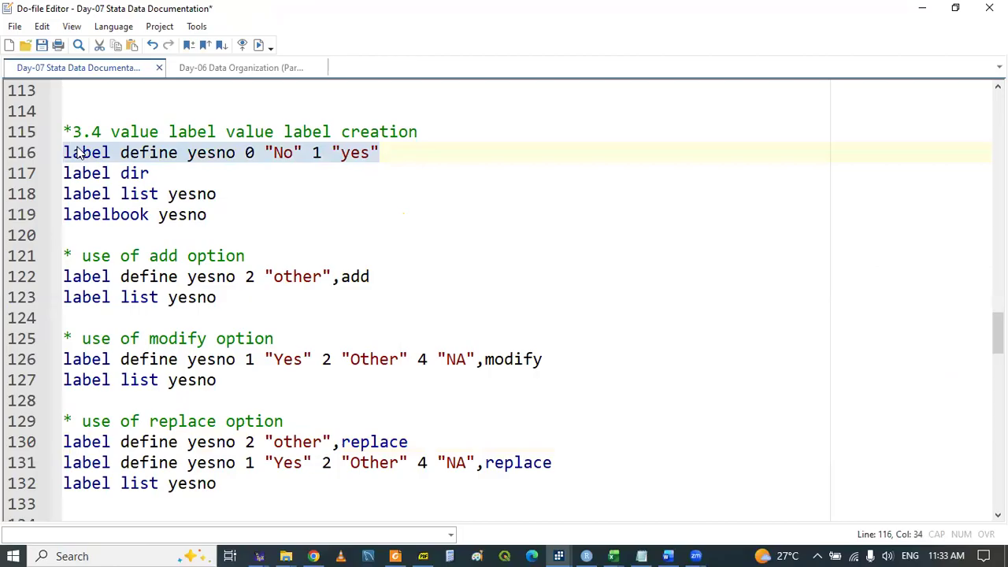
pyautogui.click(356, 200)
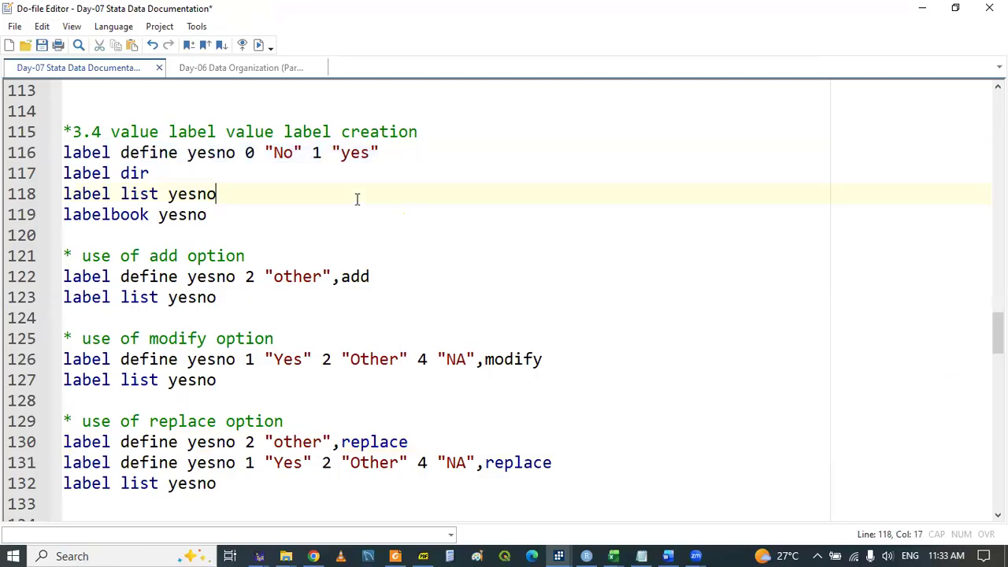
# Run only the label list yesno command on line 127 and examine the codes in the results.
pyautogui.doubleClick(103, 359)
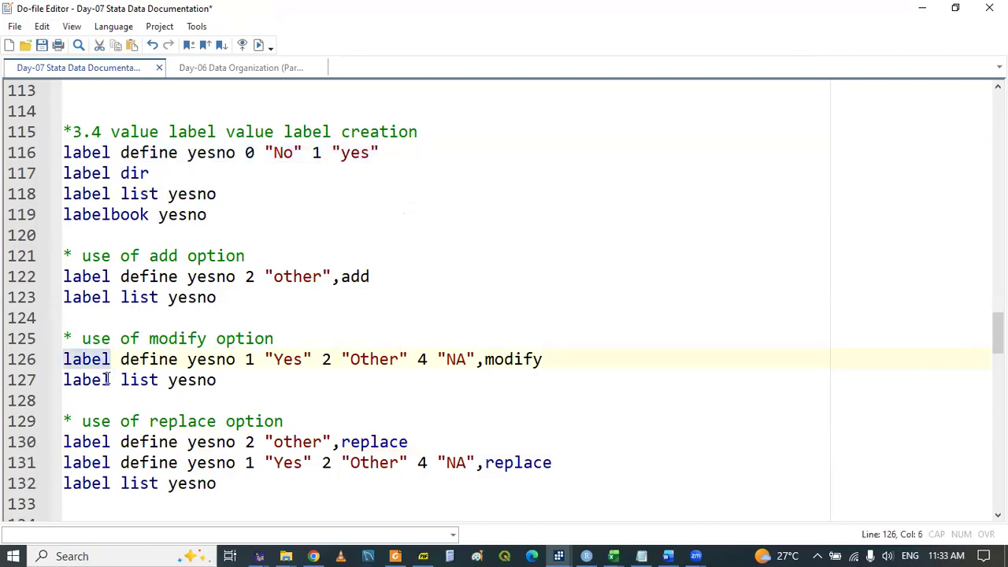
pyautogui.doubleClick(84, 379)
pyautogui.hotkey('shift', 'End')
pyautogui.hotkey('ctrl', 'd')
pyautogui.click(586, 556)
pyautogui.click(319, 495)
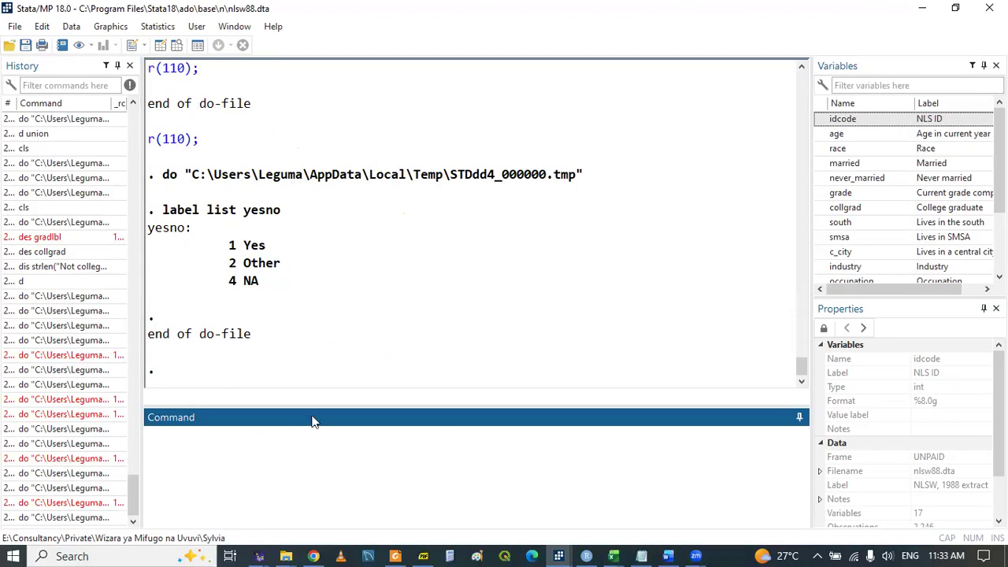
# Drop the existing yesno value label by running label drop yesno as a direct command.
pyautogui.click(558, 556)
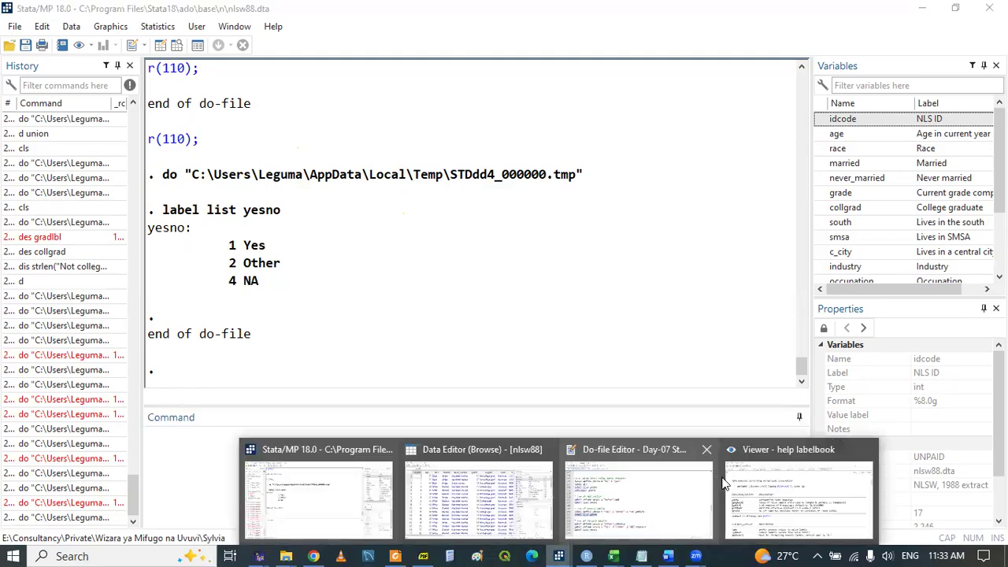
pyautogui.click(667, 477)
pyautogui.click(136, 174)
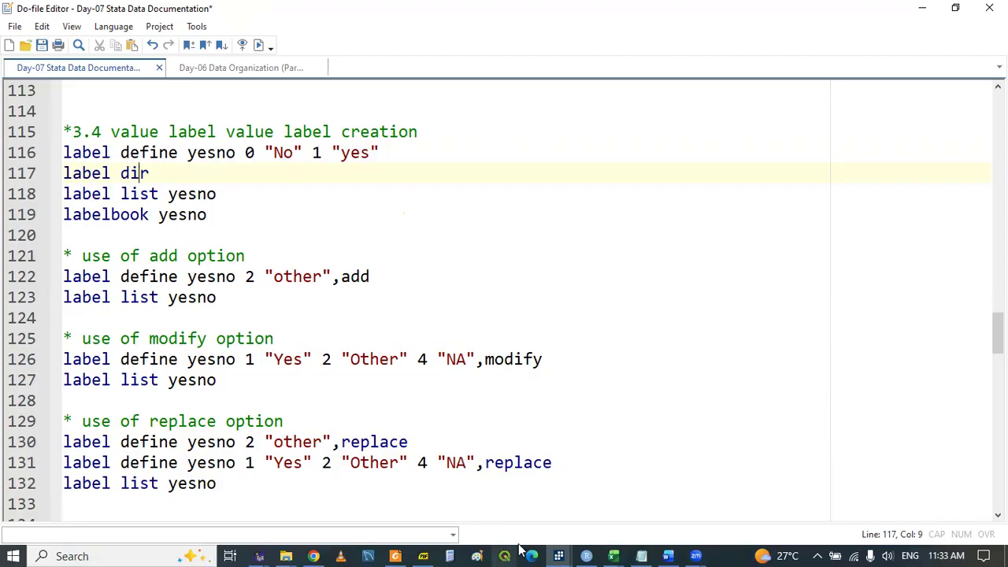
pyautogui.moveTo(558, 552)
pyautogui.click(335, 513)
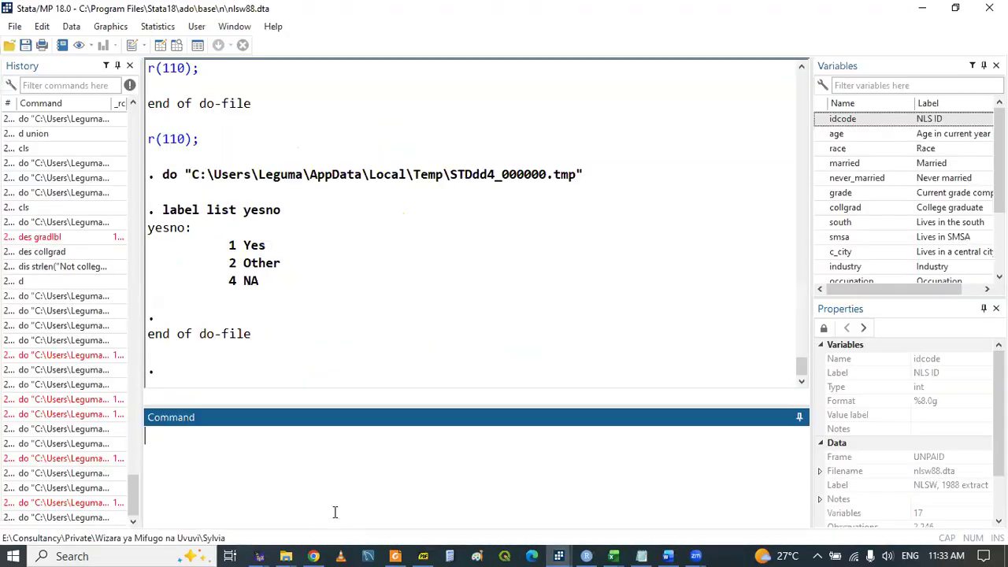
pyautogui.write('label dro')
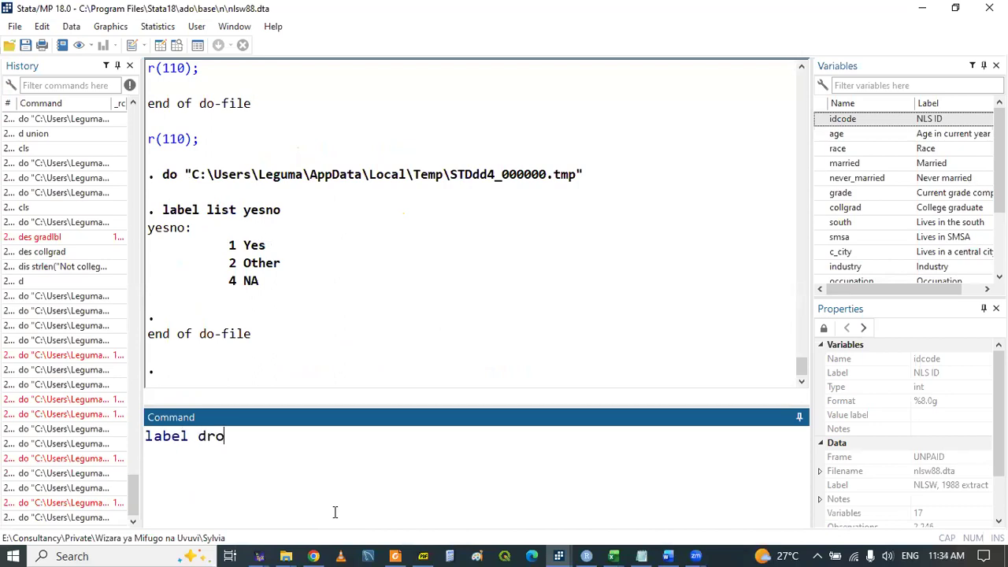
pyautogui.write('p yes')
pyautogui.write('b')
pyautogui.press('BackSpace')
pyautogui.write('no')
pyautogui.press('Return')
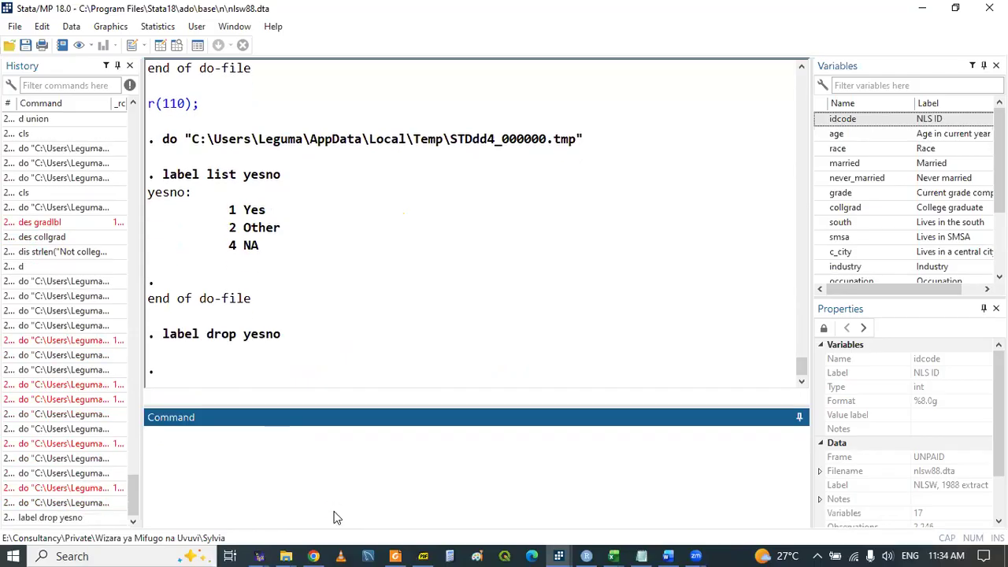
# Run line 116 of the do-file to define the yesno label with 0 "No" and 1 "yes".
pyautogui.moveTo(558, 556)
pyautogui.click(623, 499)
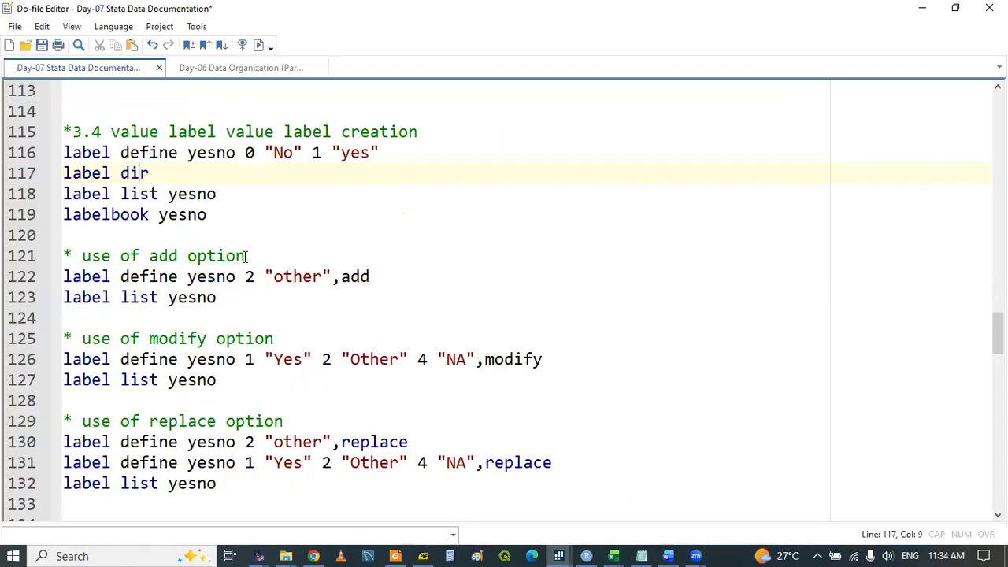
pyautogui.tripleClick(77, 152)
pyautogui.hotkey('shift', 'Left')
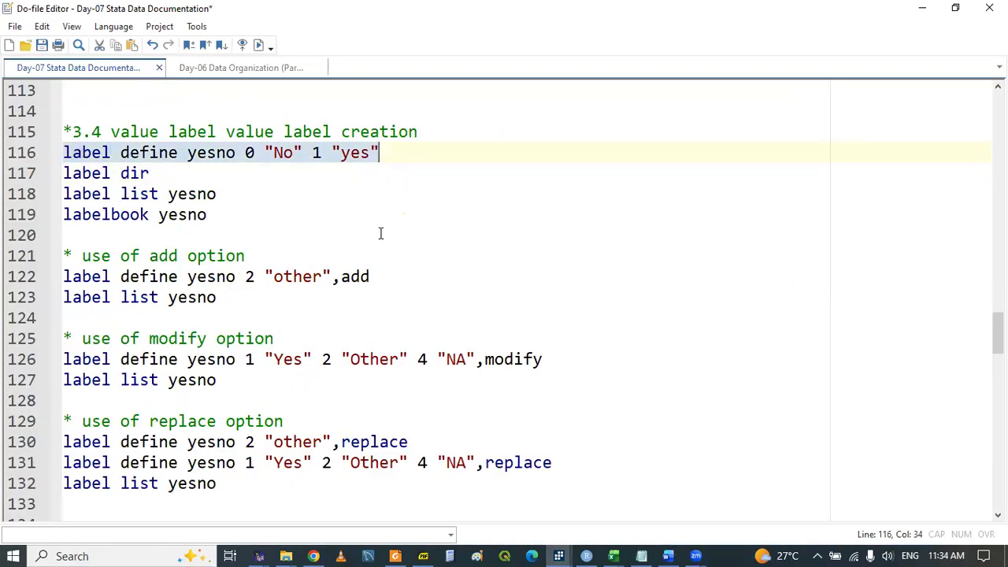
pyautogui.click(558, 555)
pyautogui.click(341, 484)
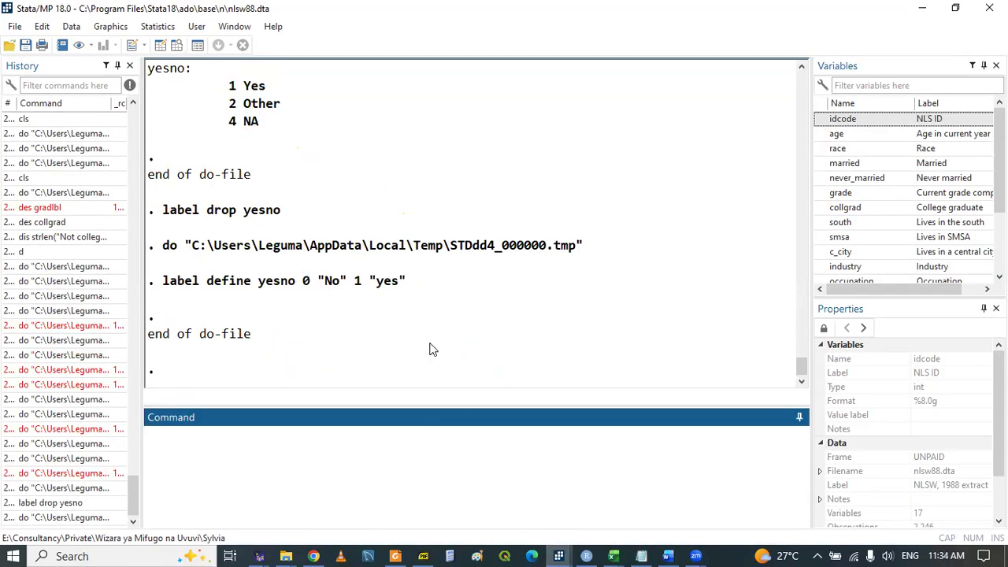
# Run label list yesno from line 127 of the do-file and check the codes of the redefined label.
pyautogui.click(561, 554)
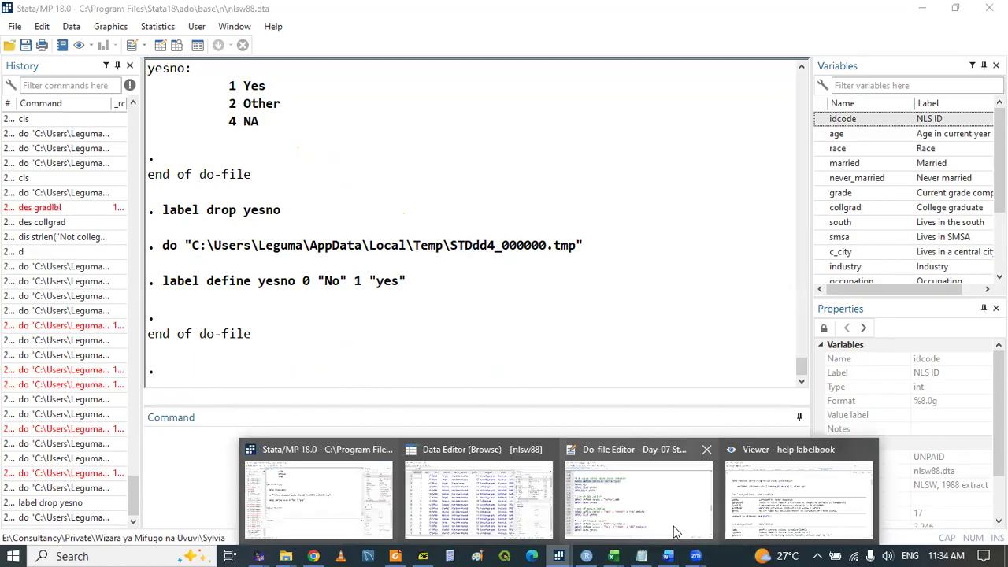
pyautogui.click(670, 512)
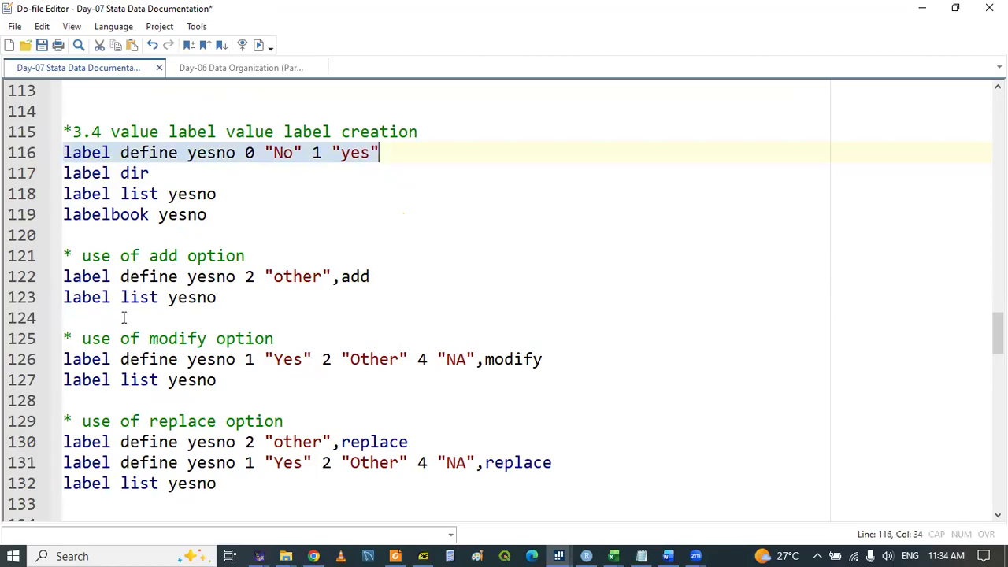
pyautogui.doubleClick(78, 381)
pyautogui.hotkey('shift', 'End')
pyautogui.hotkey('ctrl', 'd')
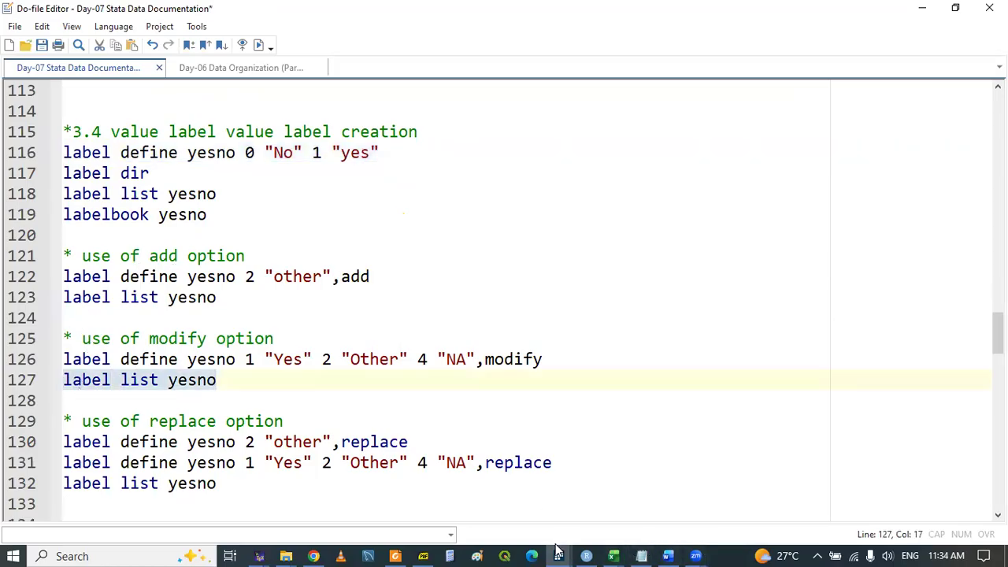
pyautogui.click(558, 556)
pyautogui.click(315, 507)
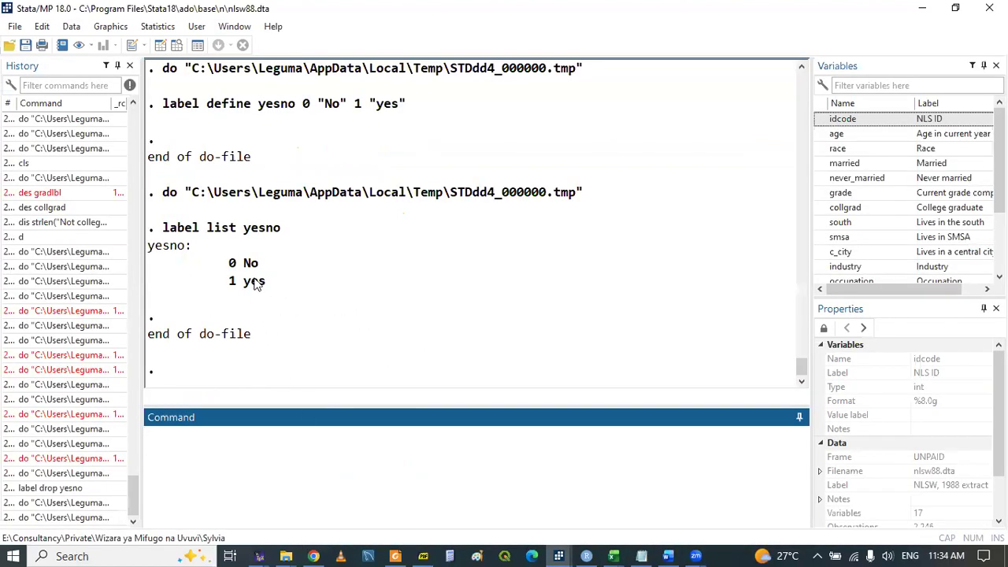
# Run the modify-option label define and label list yesno commands on lines 126–127, and examine the listed labels.
pyautogui.click(584, 553)
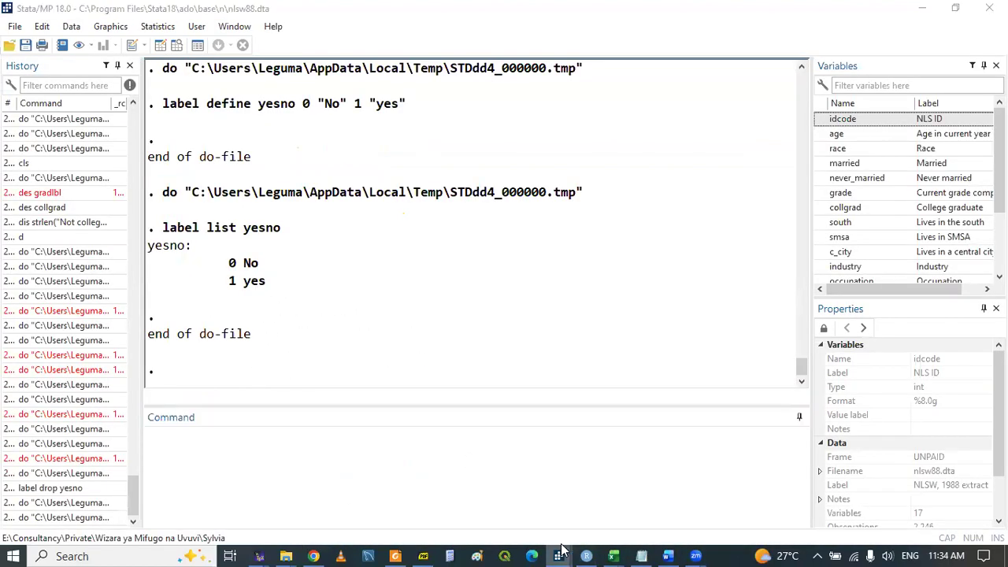
pyautogui.click(668, 499)
pyautogui.click(312, 359)
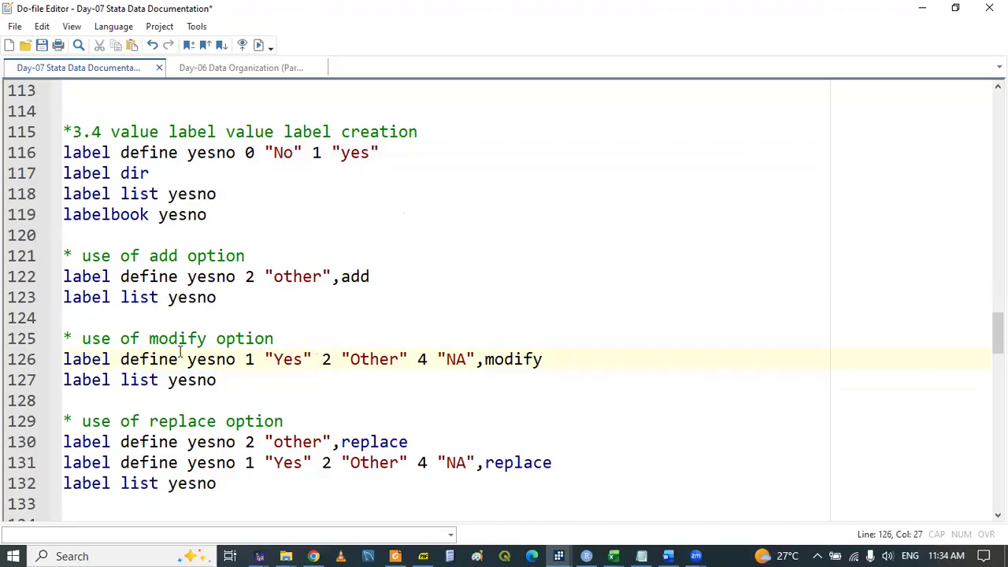
pyautogui.moveTo(135, 361); pyautogui.dragTo(157, 384)
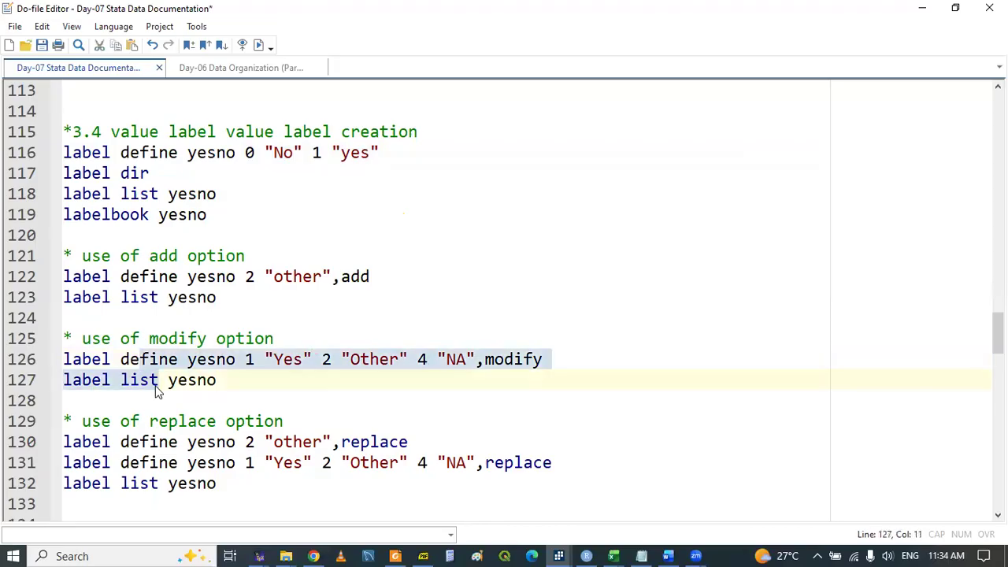
pyautogui.hotkey('ctrl', 'd')
pyautogui.click(560, 549)
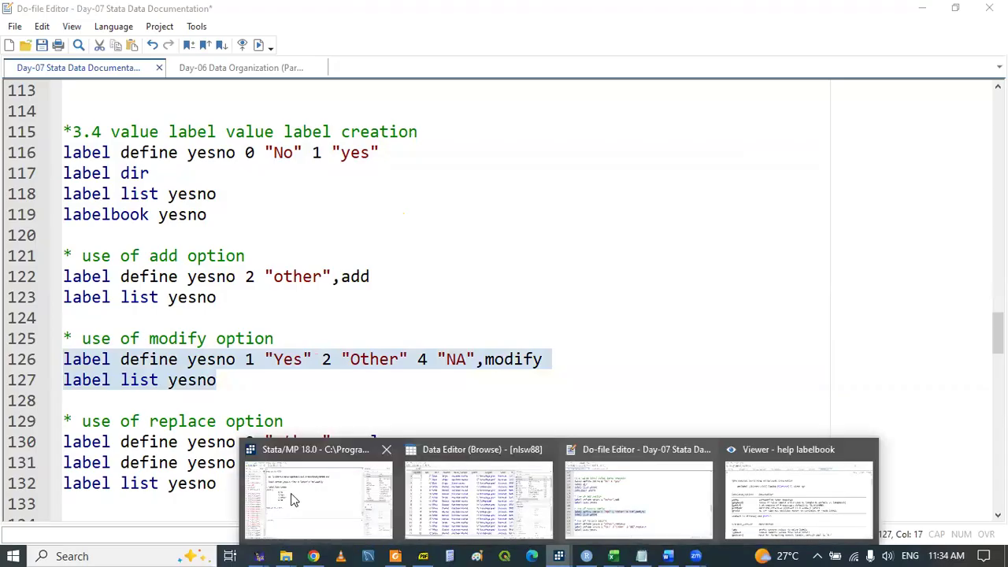
pyautogui.click(293, 490)
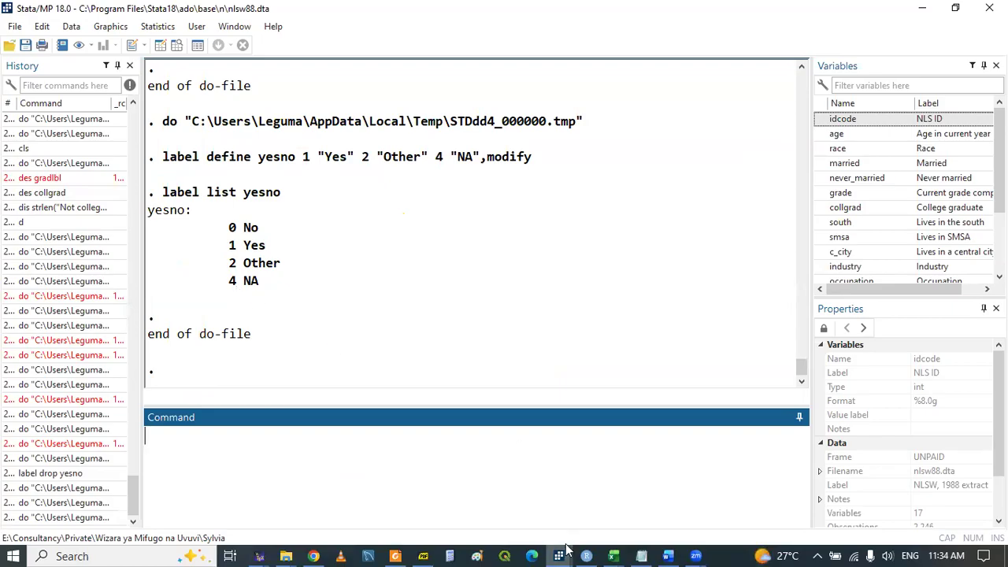
# Run the replace-option label define and label list yesno commands on lines 131–132, and compare the listing with the modify output.
pyautogui.moveTo(565, 550)
pyautogui.click(654, 501)
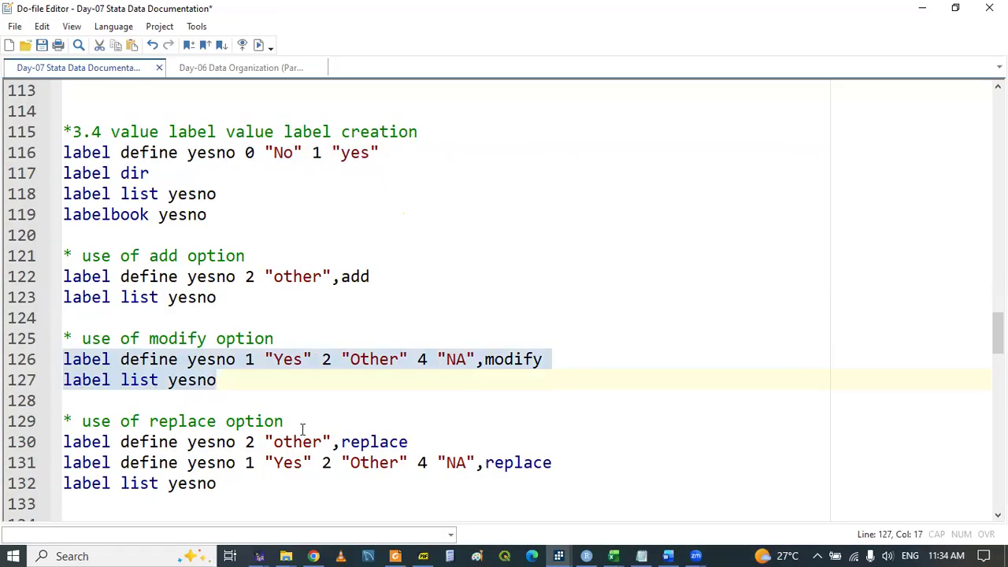
pyautogui.click(505, 463)
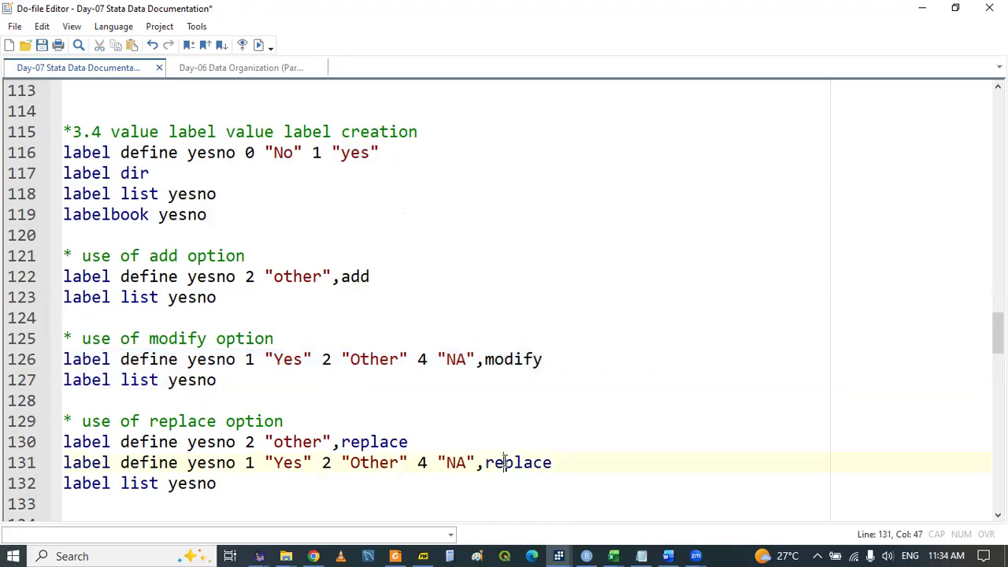
pyautogui.click(246, 465)
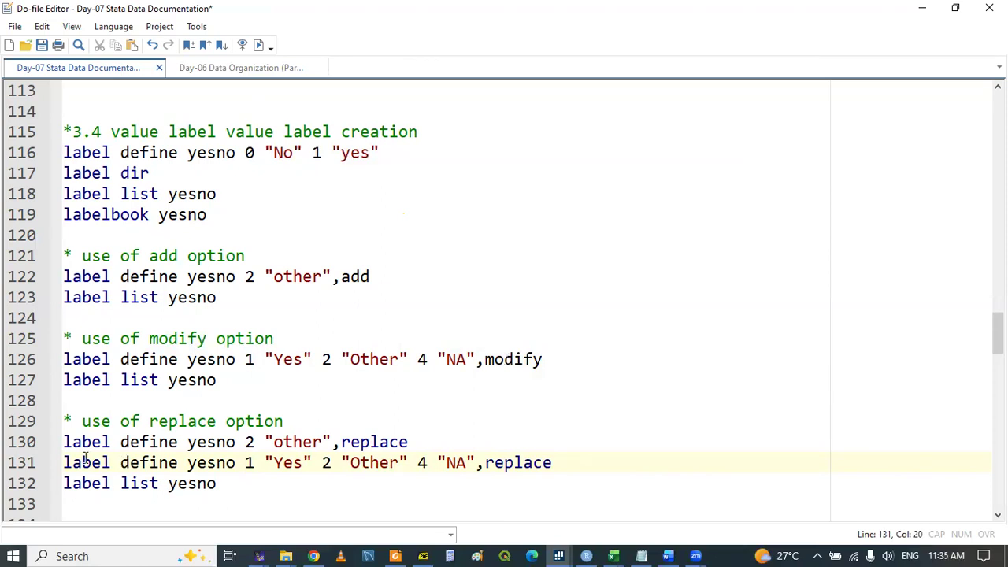
pyautogui.moveTo(66, 463); pyautogui.dragTo(95, 484)
pyautogui.hotkey('shift', 'End')
pyautogui.hotkey('ctrl', 'd')
pyautogui.click(558, 556)
pyautogui.click(364, 492)
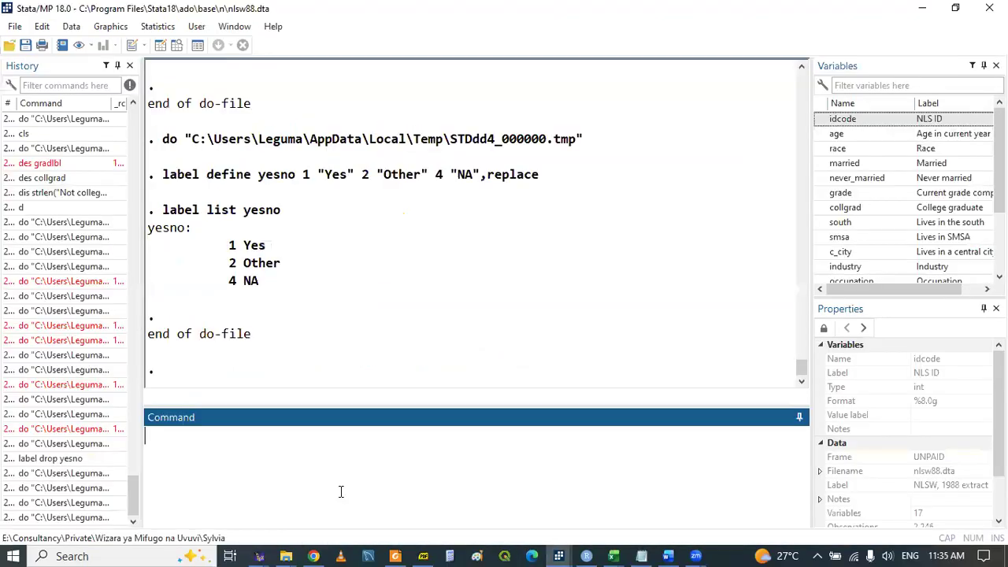
pyautogui.click(801, 69)
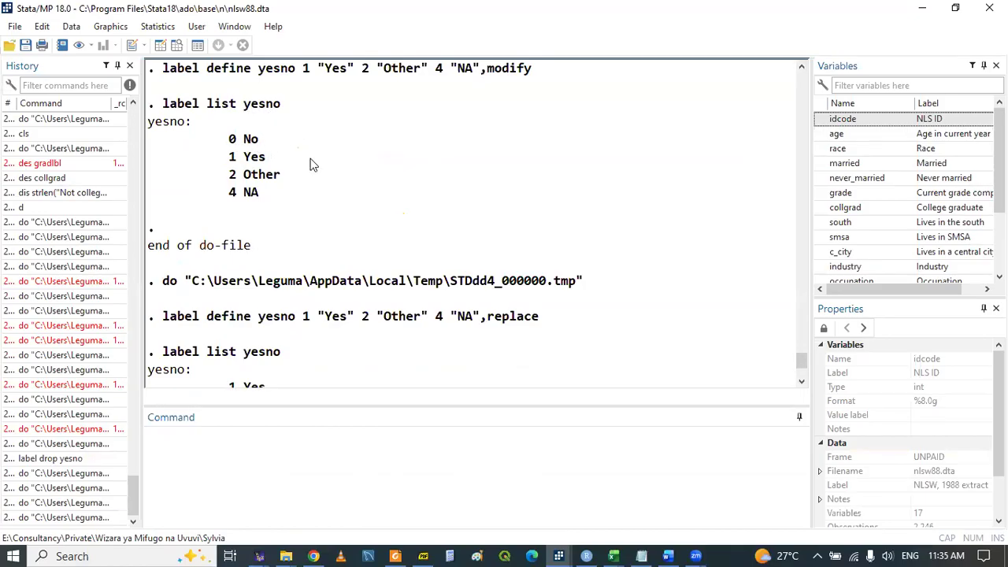
pyautogui.click(801, 381)
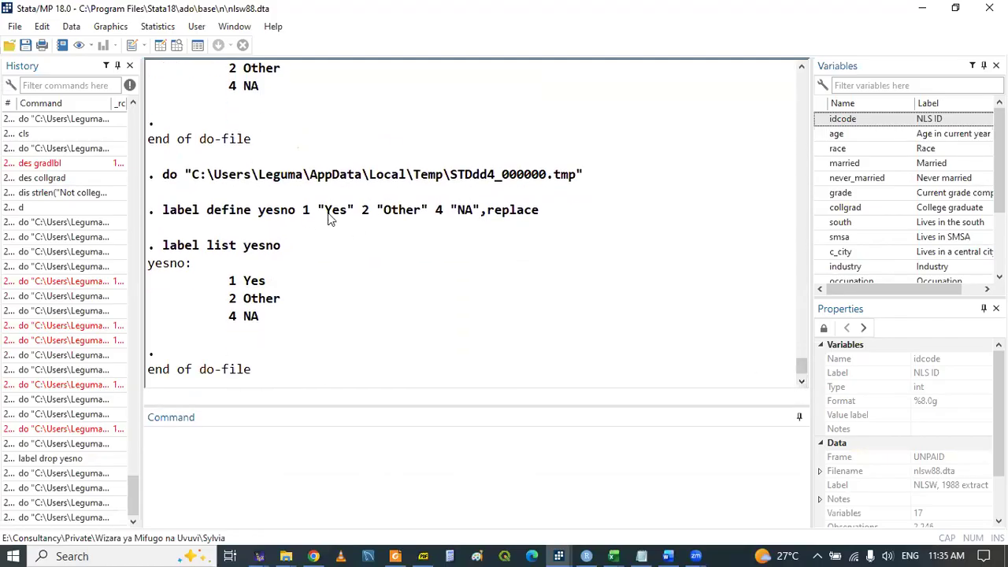
# Add the code 0 "No" before 1 "Yes" in the replace command on line 131 and save the do-file.
pyautogui.click(559, 556)
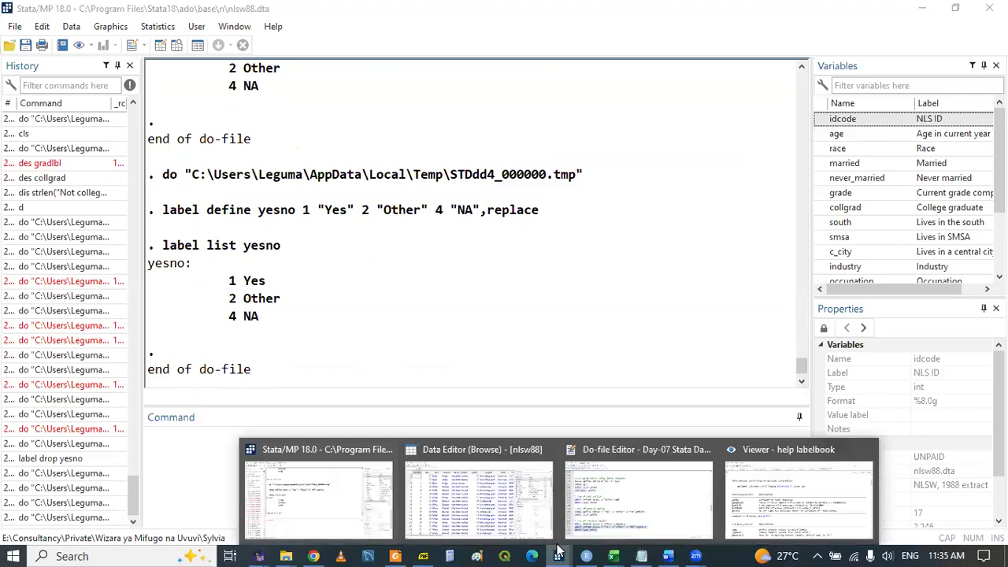
pyautogui.click(572, 516)
pyautogui.click(247, 462)
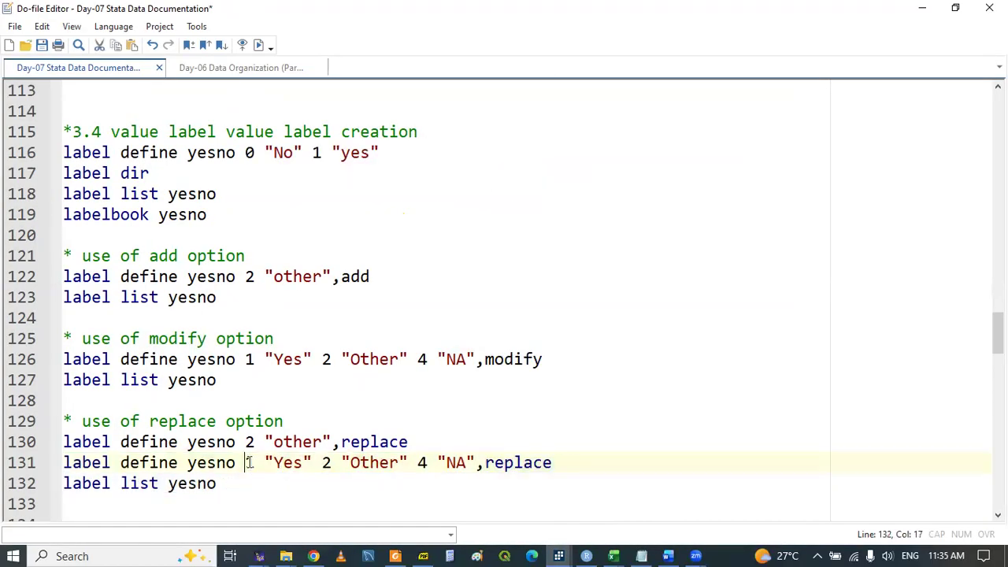
pyautogui.write('0 ')
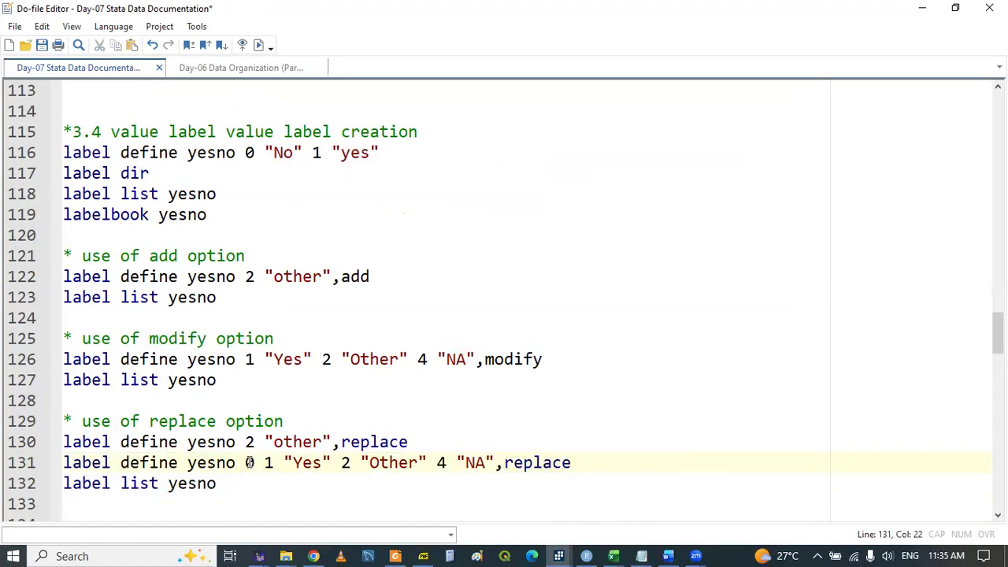
pyautogui.write('"No')
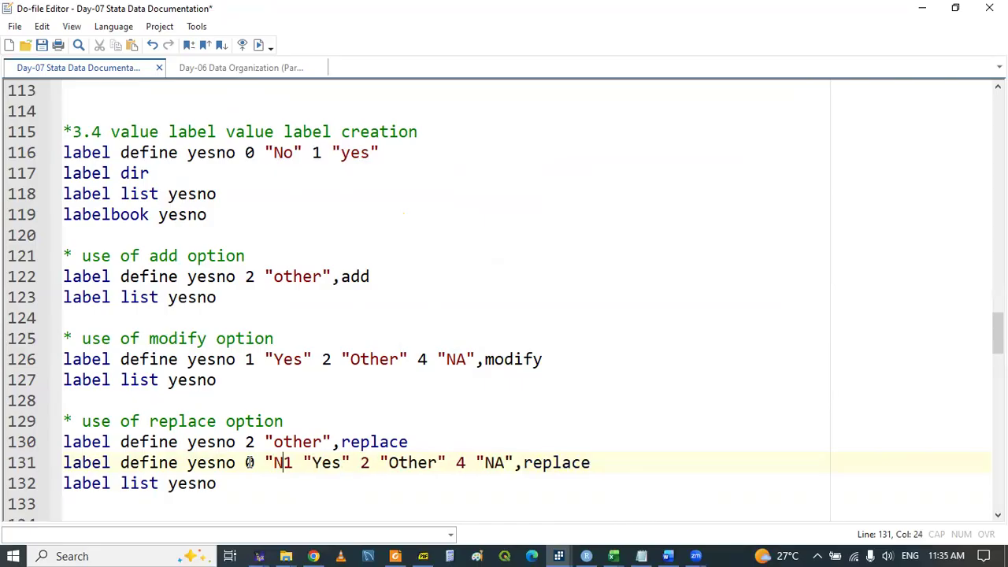
pyautogui.write('"')
pyautogui.hotkey('ctrl', 's')
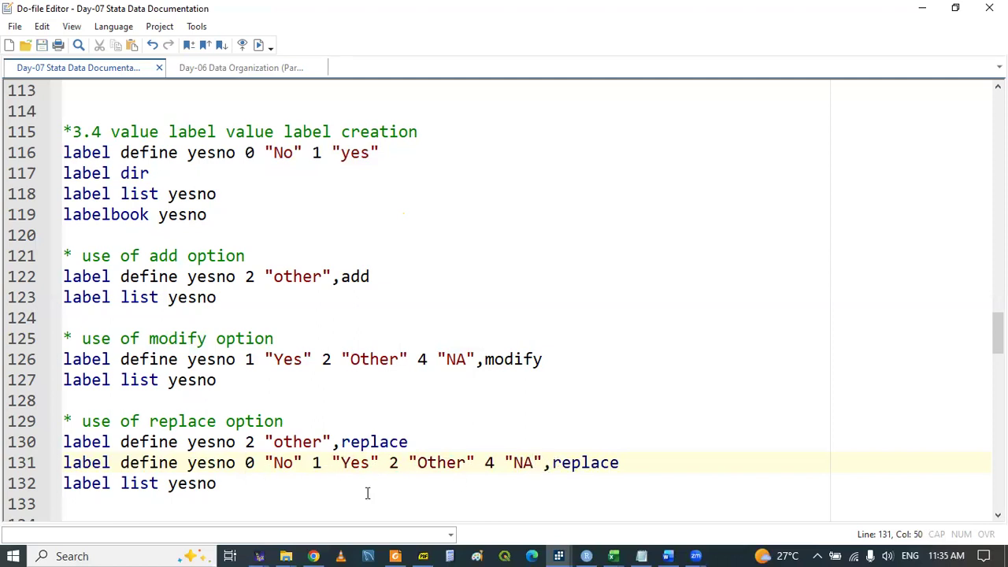
# Run the replace-option label define and label list yesno commands on lines 131–132, and insert blank lines below them.
pyautogui.click(89, 463)
pyautogui.moveTo(89, 463); pyautogui.dragTo(113, 484)
pyautogui.press('Down')
pyautogui.press('Return')
pyautogui.press('Return')
pyautogui.press('Return')
pyautogui.press('Return')
pyautogui.press('Up')
pyautogui.press('Up')
pyautogui.press('Up')
pyautogui.press('Up')
# Write the command labelbook yesno on line 133 of the do-file.
pyautogui.write('labe')
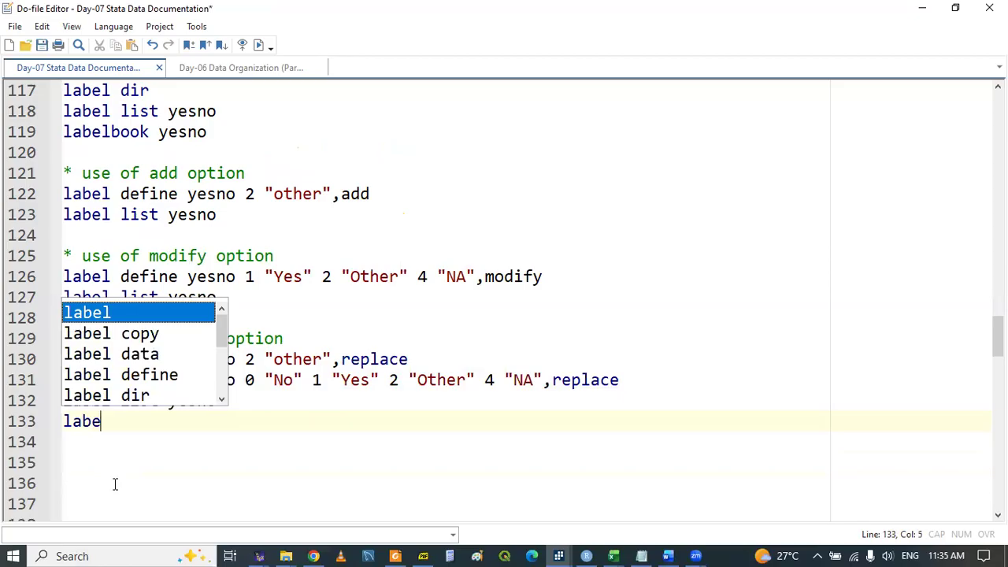
pyautogui.write('ln')
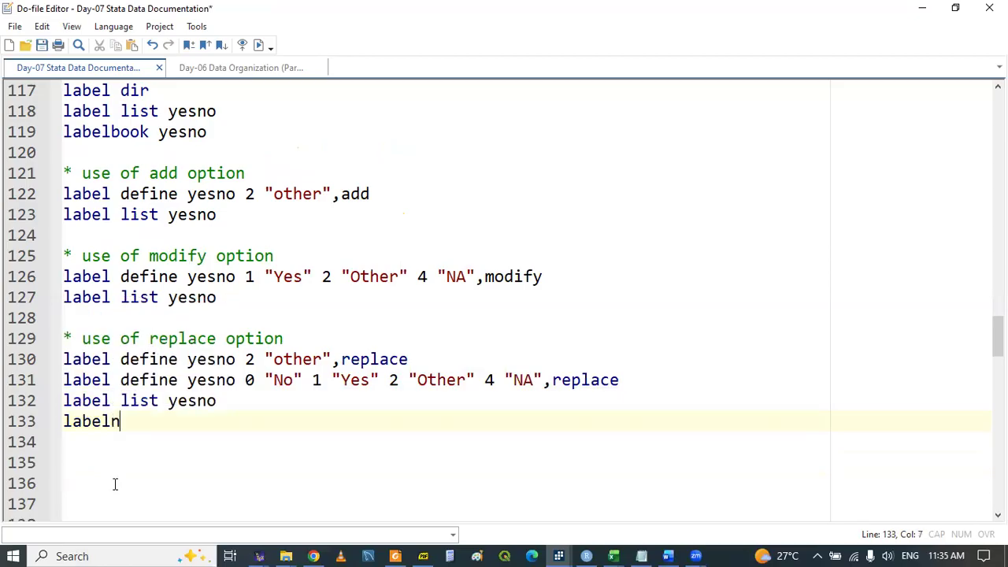
pyautogui.press('BackSpace')
pyautogui.write('book')
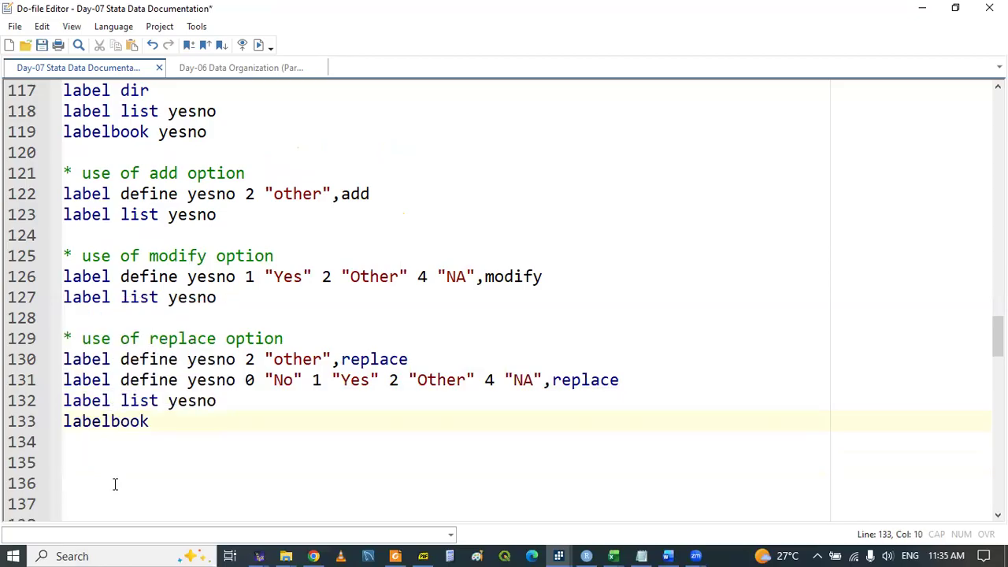
pyautogui.doubleClick(195, 406)
pyautogui.hotkey('ctrl', 'c')
pyautogui.click(173, 421)
pyautogui.hotkey('ctrl', 'v')
# Run labelbook yesno from line 133 and examine the report's values, labels and definition in the results window.
pyautogui.doubleClick(106, 421)
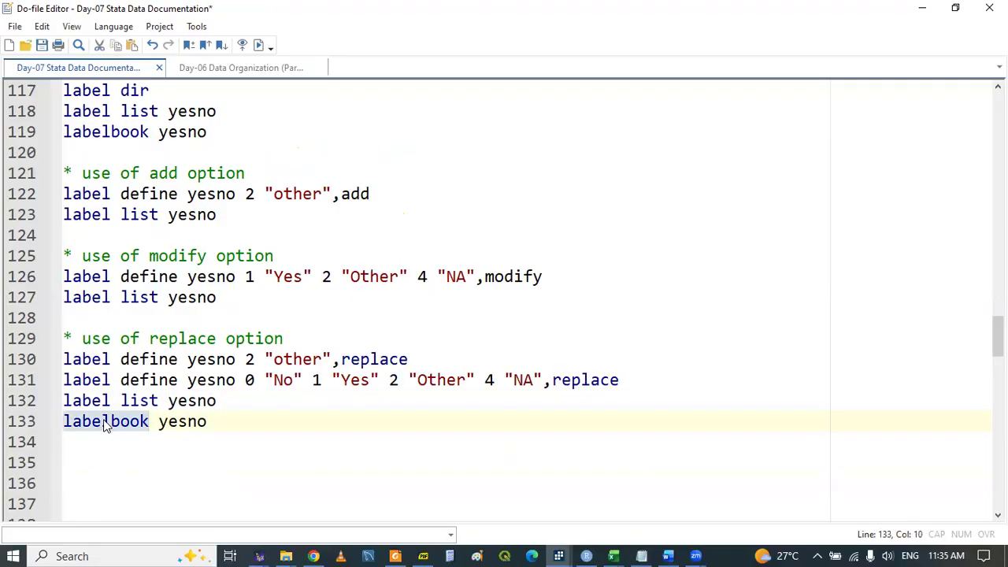
pyautogui.hotkey('shift', 'End')
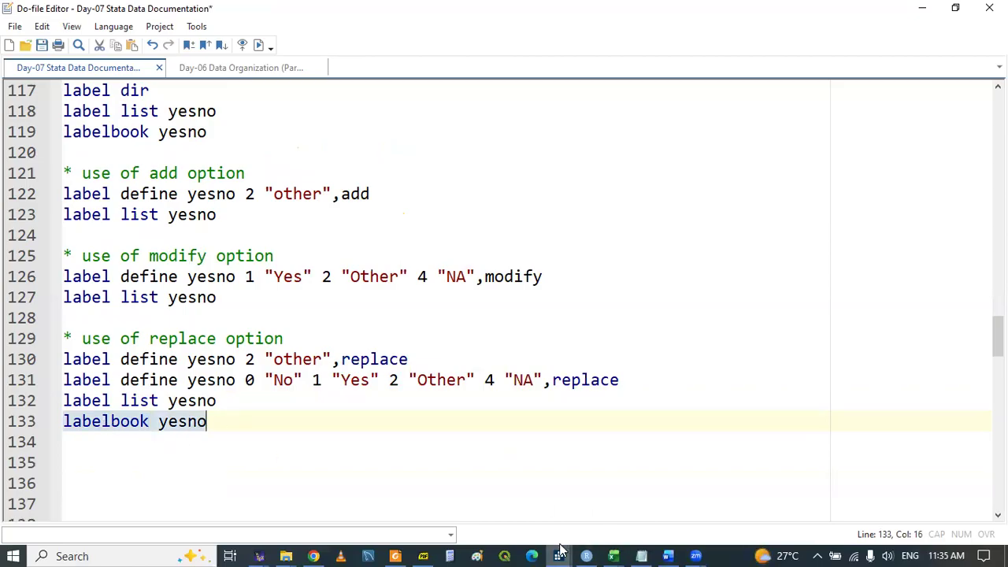
pyautogui.moveTo(560, 551)
pyautogui.click(308, 502)
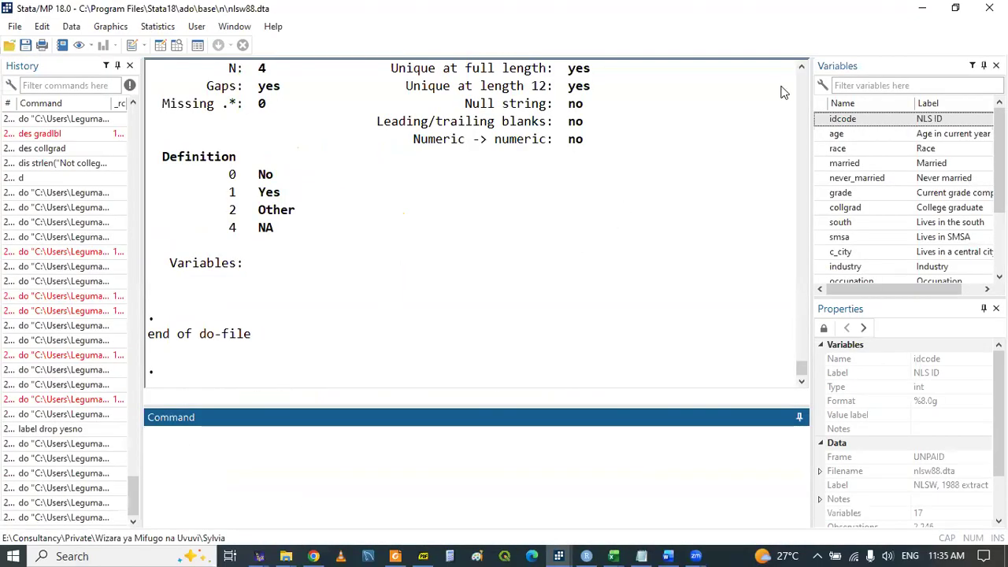
pyautogui.click(802, 68)
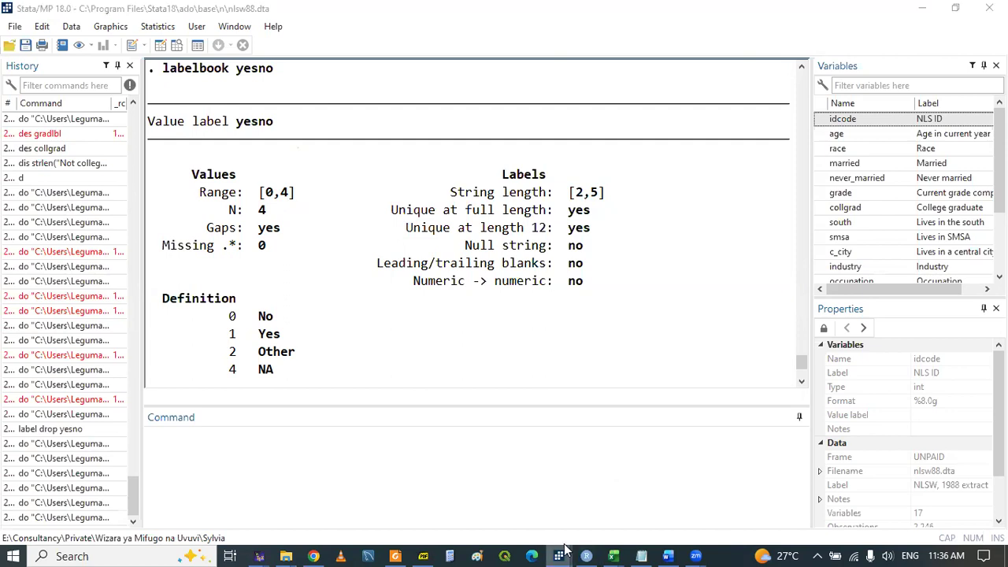
# Return to the do-file and save it with the added labelbook command.
pyautogui.moveTo(558, 555)
pyautogui.click(638, 500)
pyautogui.click(231, 473)
pyautogui.hotkey('ctrl', 's')
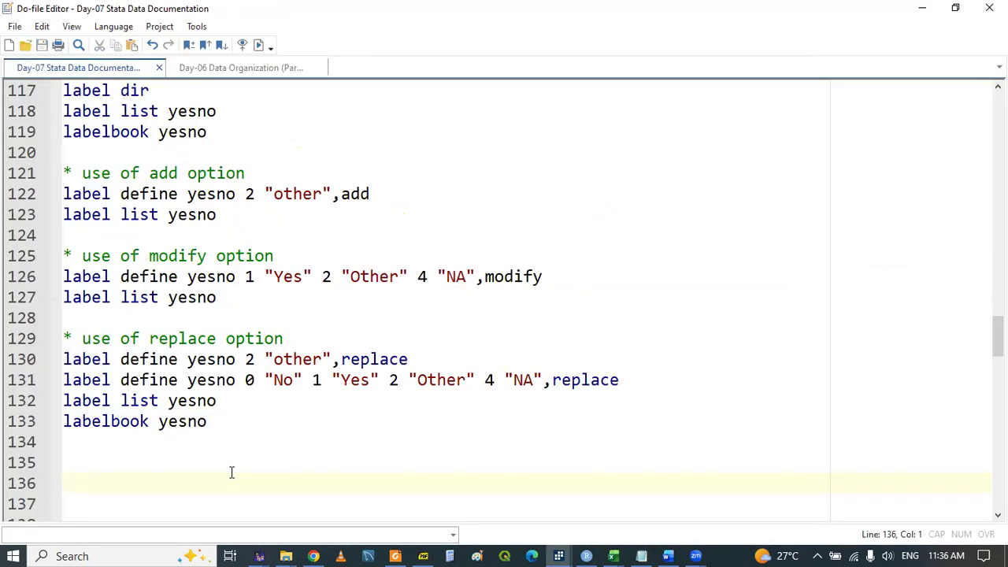
# Comment out the replace option on line 131 with //, run that label define command and check the results window.
pyautogui.doubleClick(583, 381)
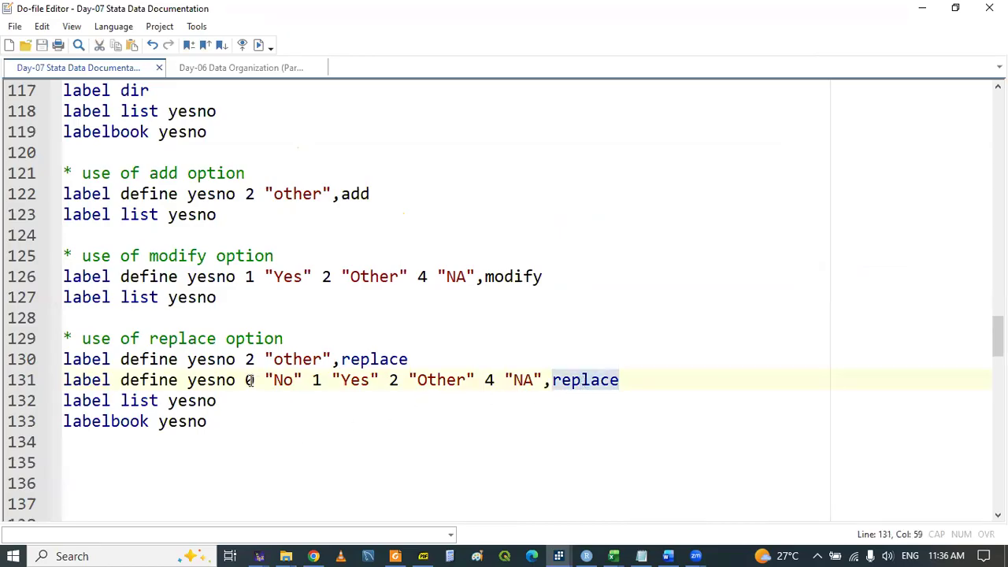
pyautogui.doubleClick(560, 382)
pyautogui.click(546, 381)
pyautogui.write('//')
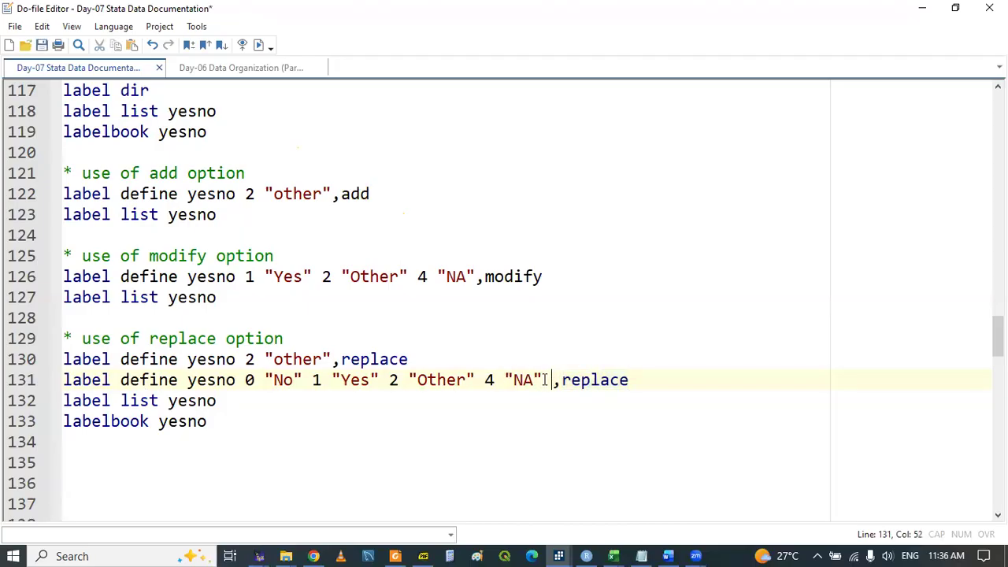
pyautogui.tripleClick(97, 384)
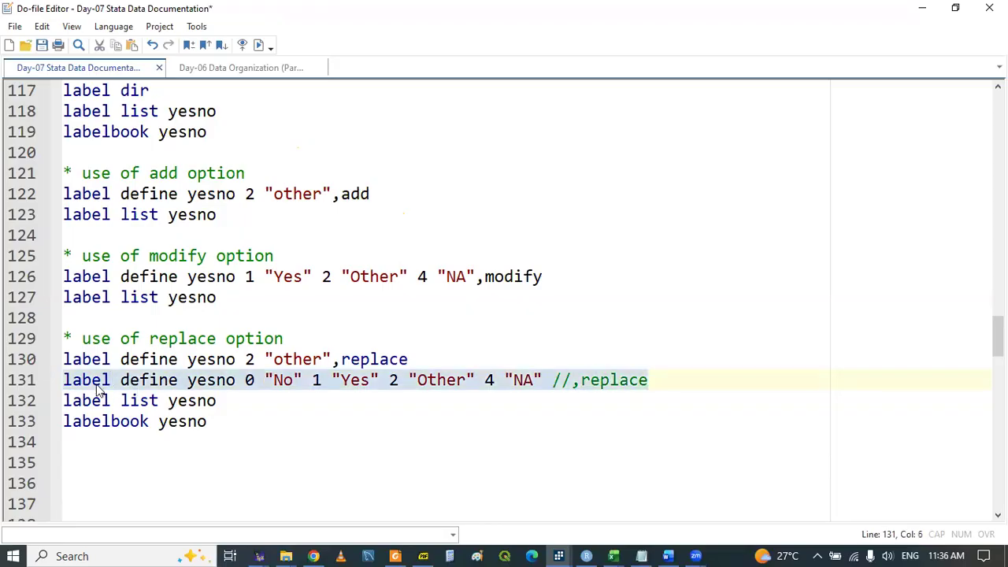
pyautogui.click(556, 550)
pyautogui.click(332, 512)
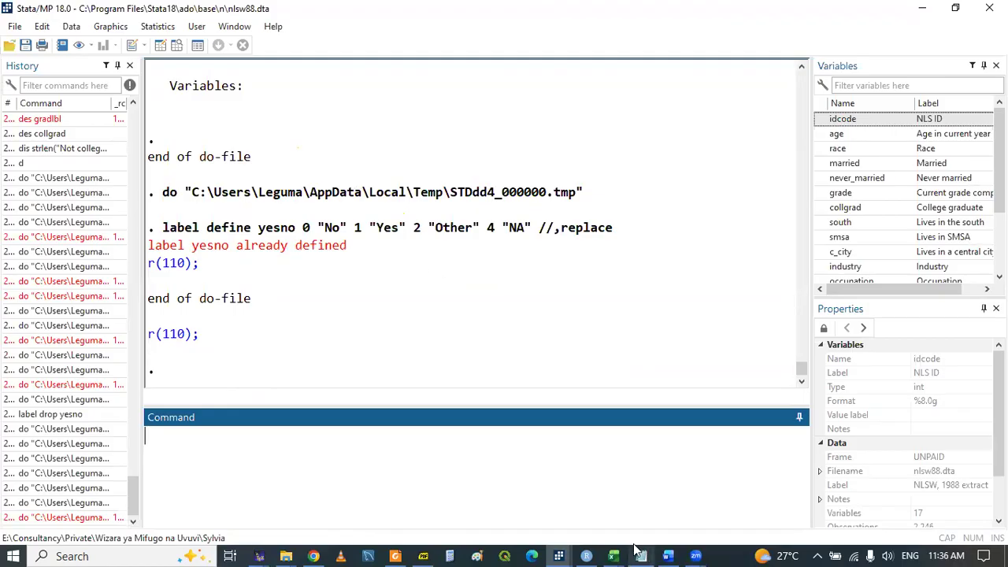
# Remove the // in front of the replace option on line 131 of the do-file.
pyautogui.click(557, 551)
pyautogui.click(670, 482)
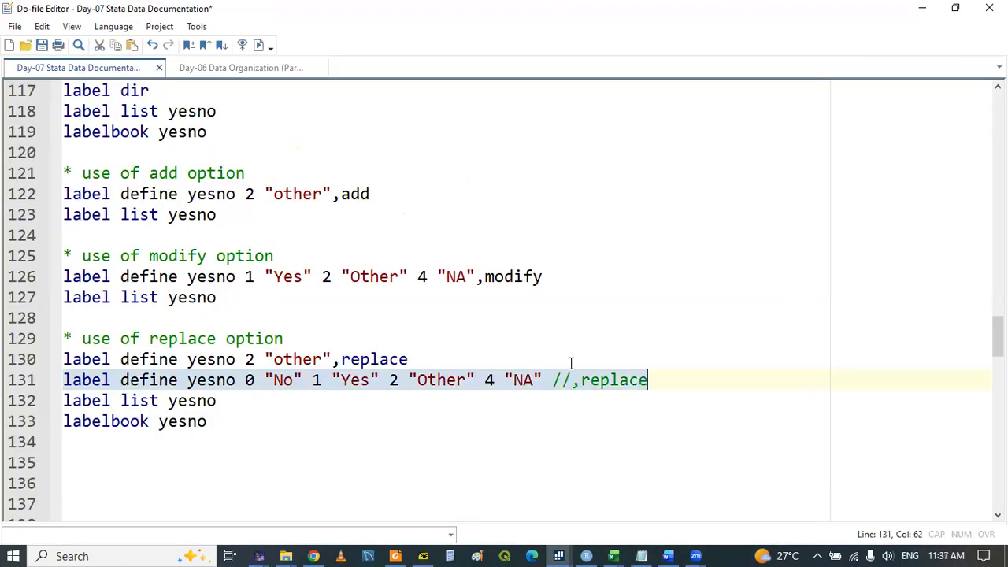
pyautogui.click(566, 380)
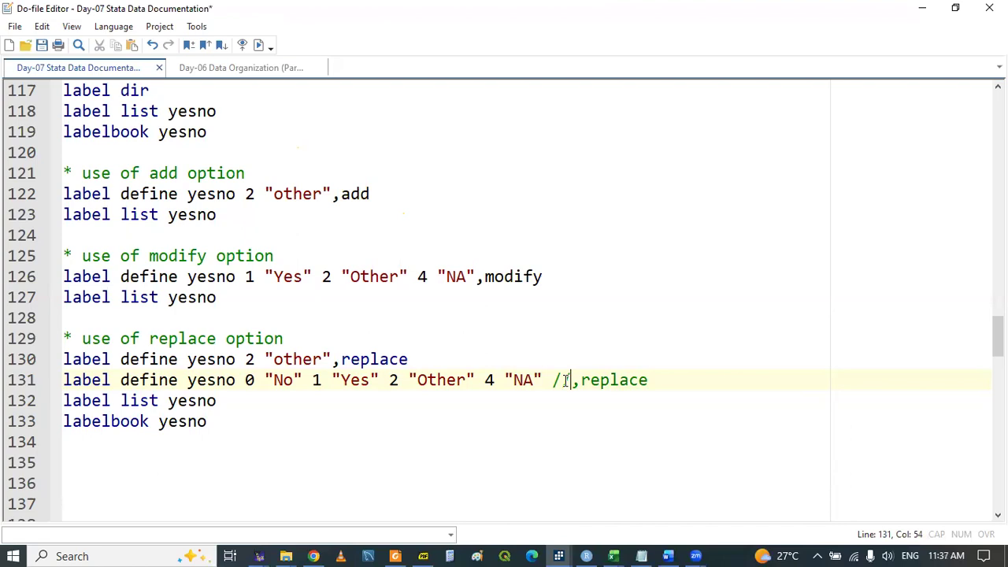
pyautogui.press('BackSpace')
pyautogui.press('BackSpace')
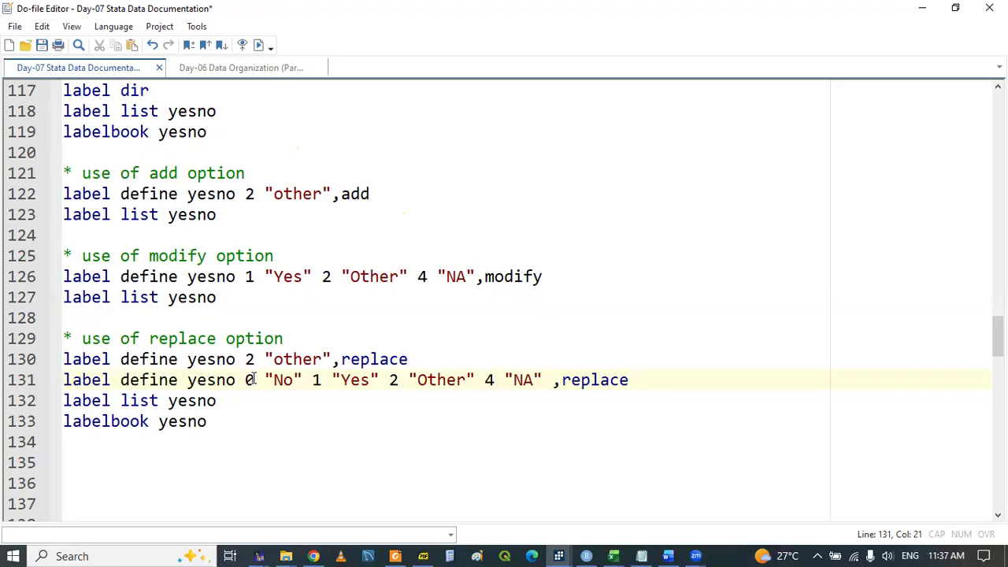
# Run the full yesno label define command with the replace option on line 131 and save the do-file.
pyautogui.doubleClick(74, 400)
pyautogui.doubleClick(72, 381)
pyautogui.hotkey('shift', 'End')
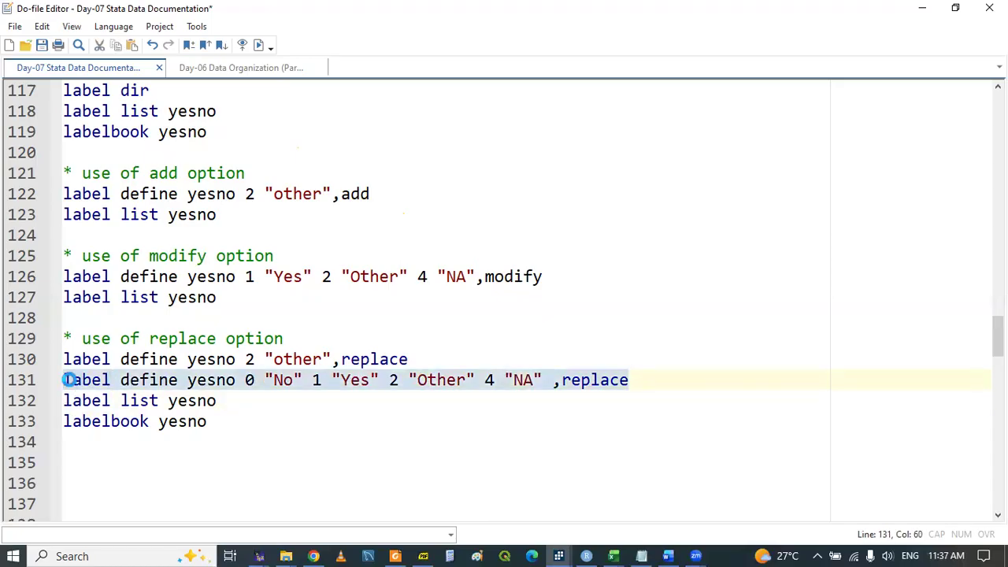
pyautogui.click(496, 277)
pyautogui.click(294, 437)
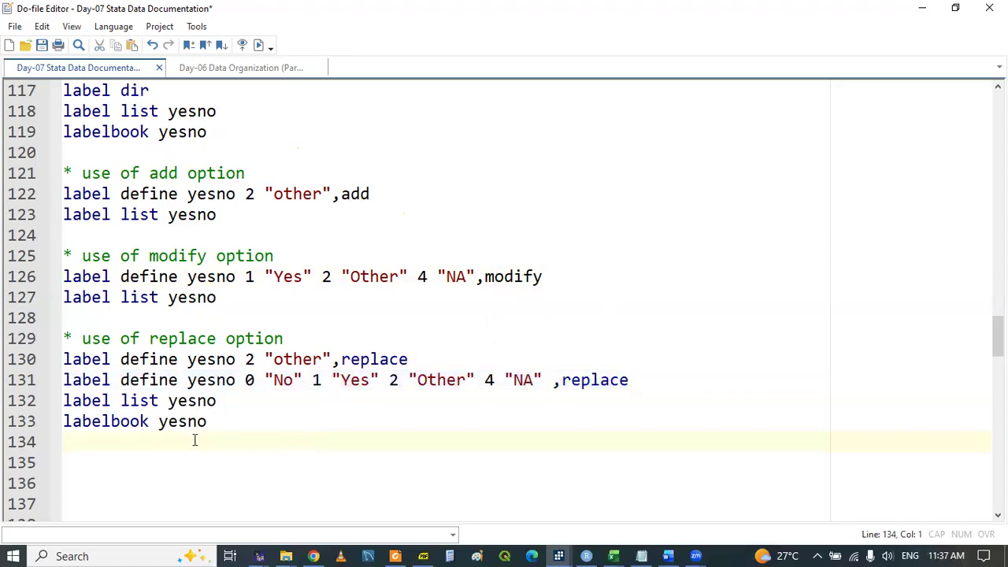
pyautogui.hotkey('ctrl', 's')
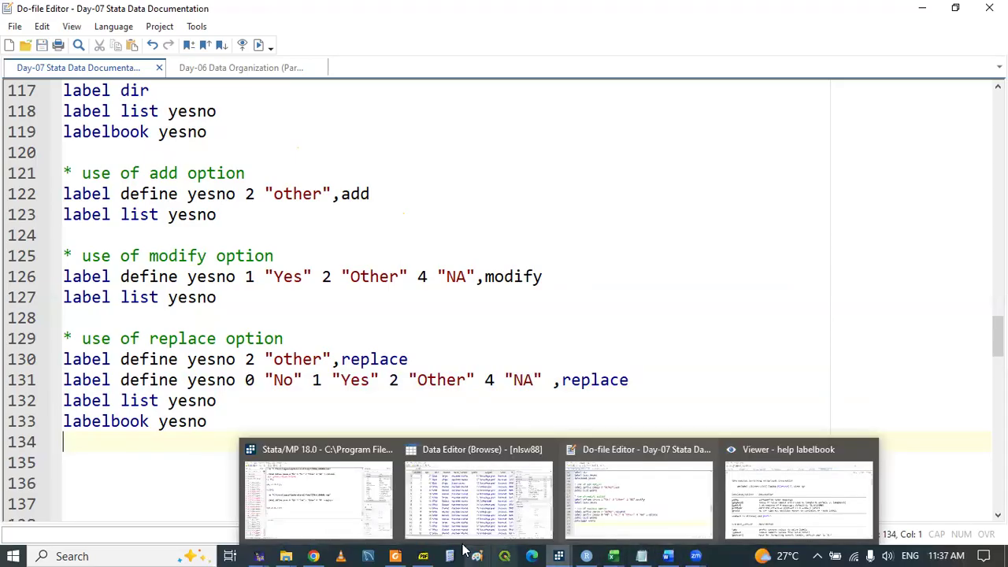
# Review the label define syntax slide in the PDF, and check the replace command's output in the Stata results window.
pyautogui.click(422, 556)
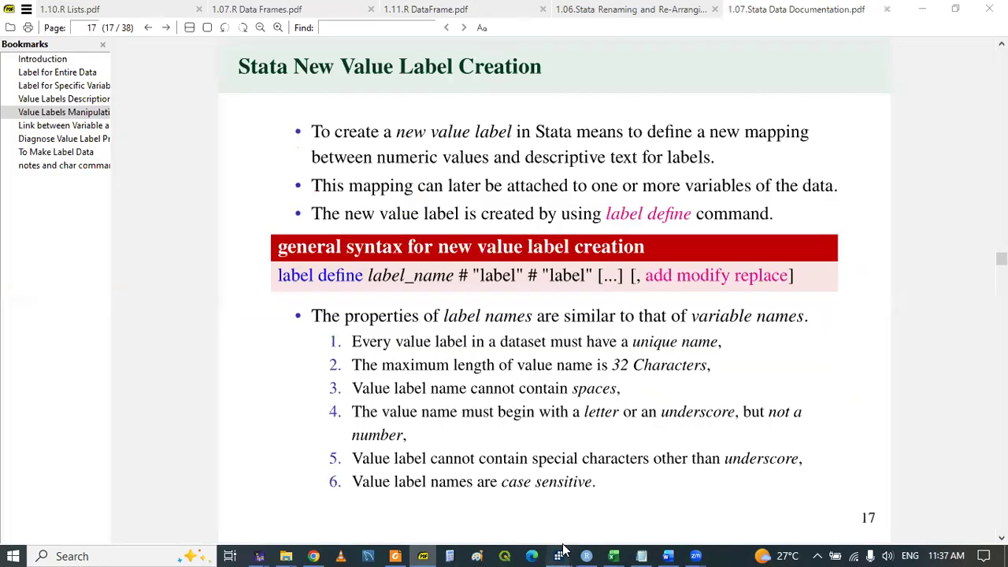
pyautogui.moveTo(558, 556)
pyautogui.click(279, 500)
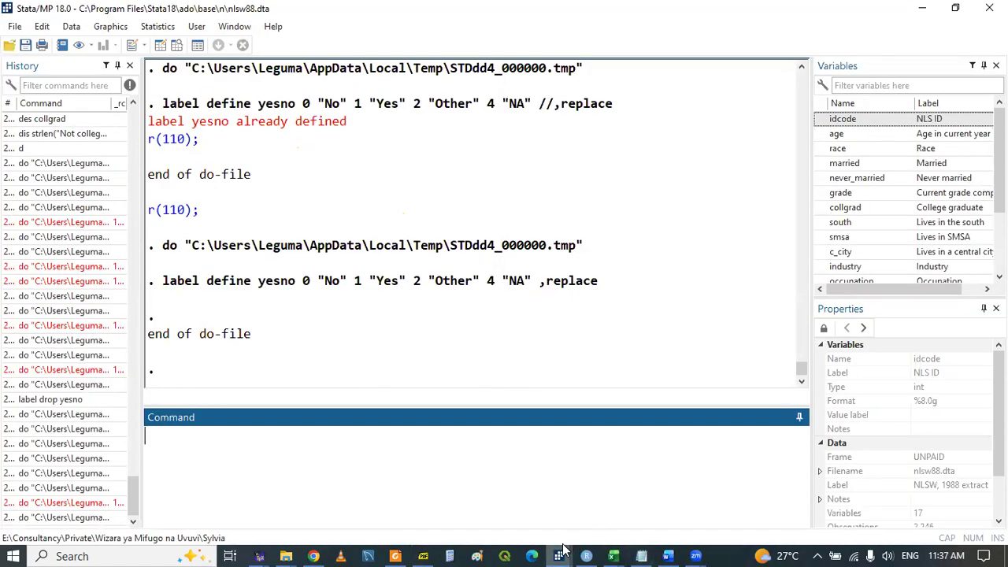
pyautogui.moveTo(561, 551)
pyautogui.click(647, 503)
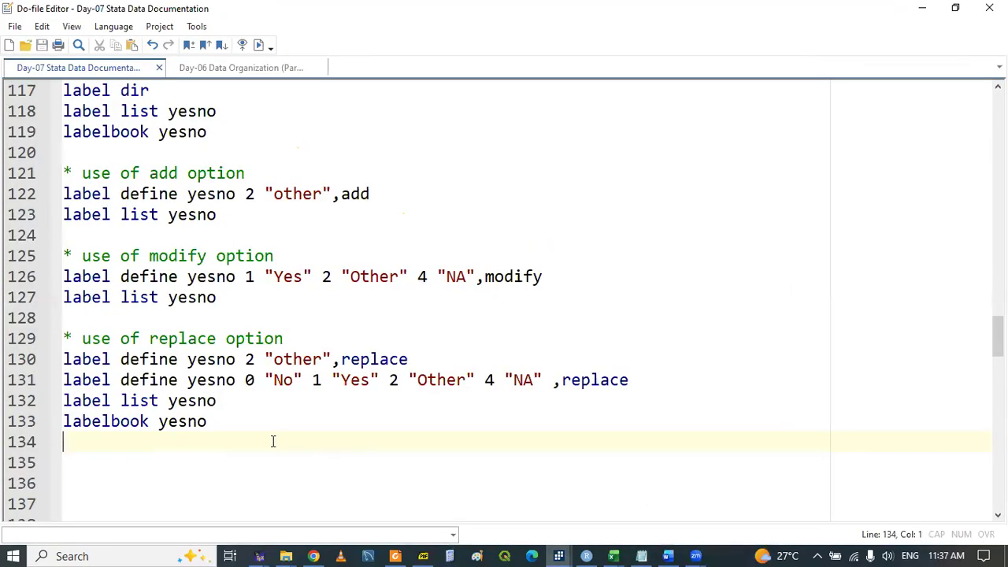
# Run labelbook yesno from line 133 again and check which variables the report links to the label.
pyautogui.doubleClick(85, 422)
pyautogui.hotkey('shift', 'End')
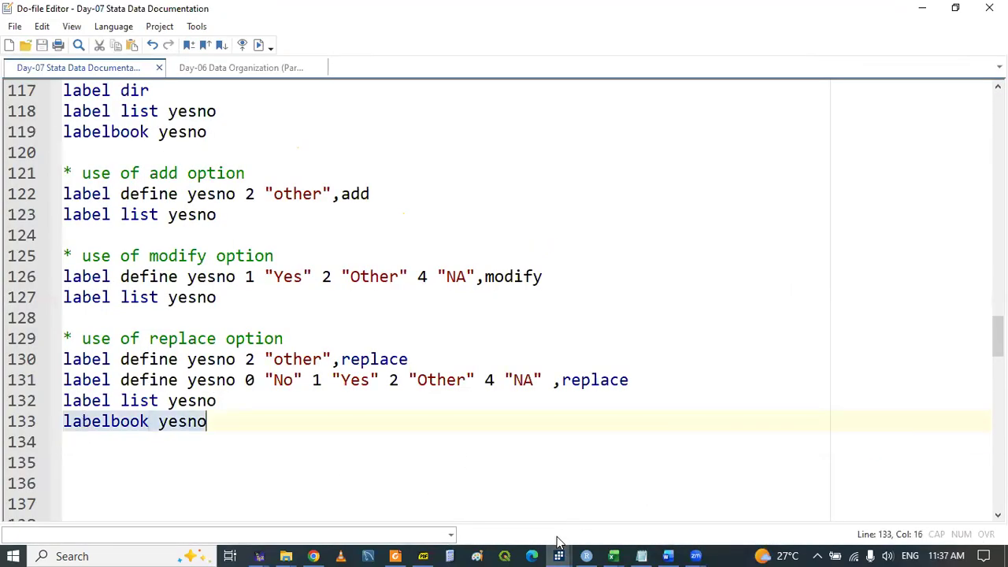
pyautogui.moveTo(560, 551)
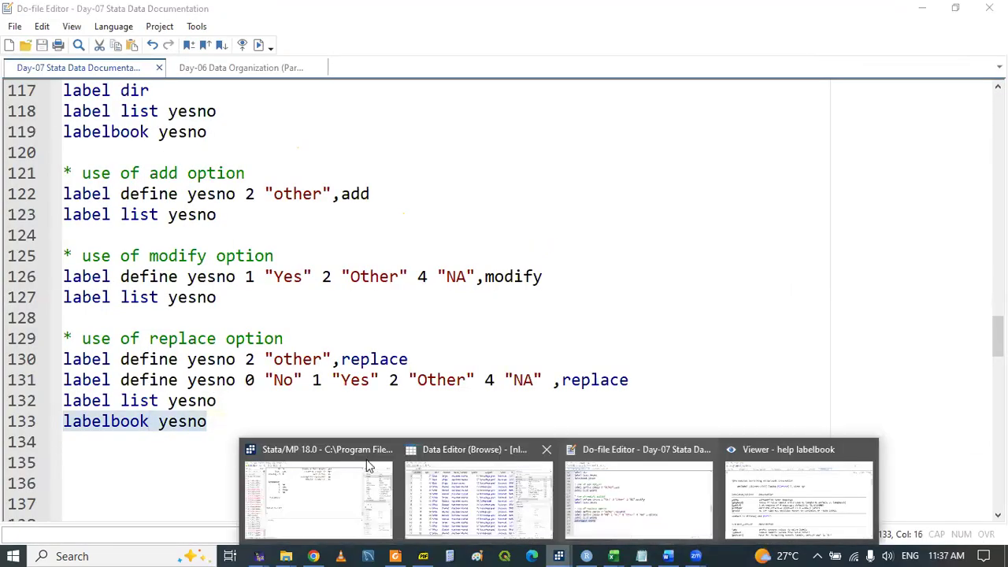
pyautogui.click(311, 459)
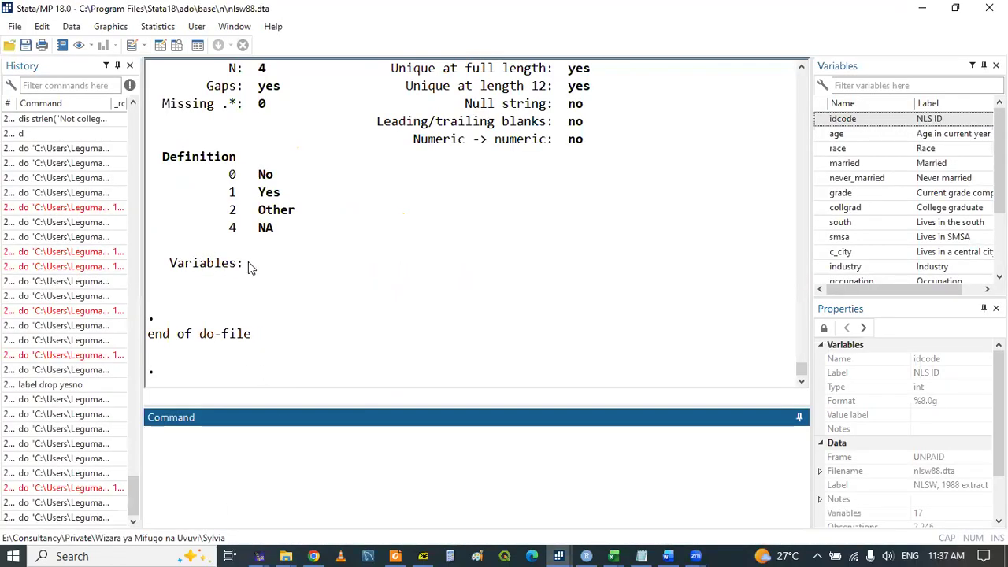
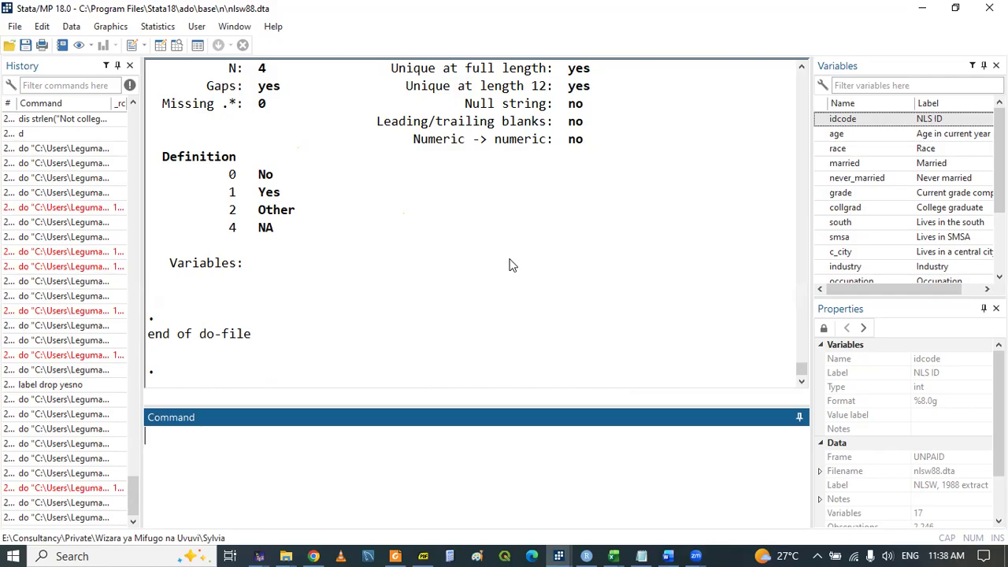
# Inspect the race, married, never_married, grade and collgrad columns in the data browser for their attached value labels.
pyautogui.click(558, 556)
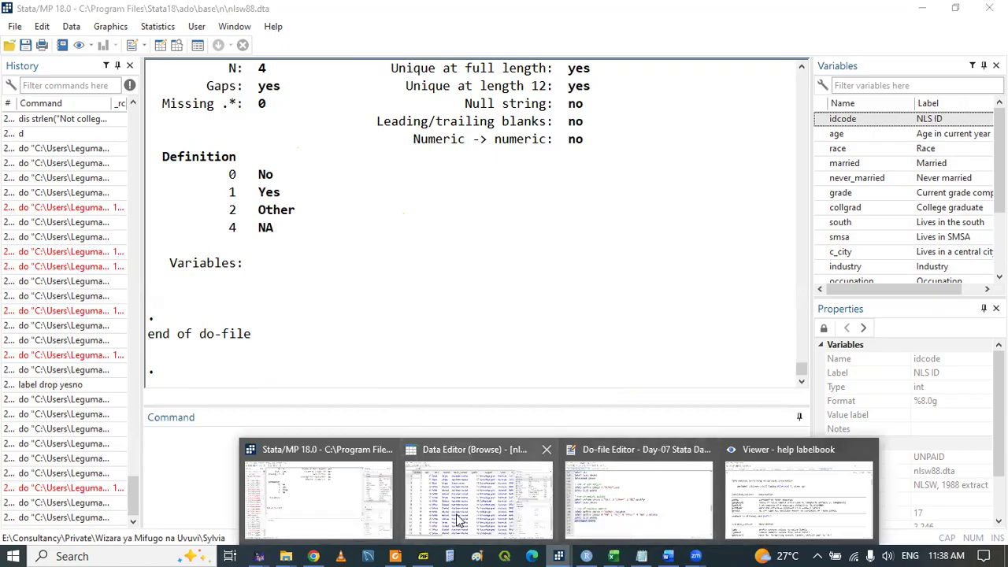
pyautogui.click(480, 496)
pyautogui.click(336, 197)
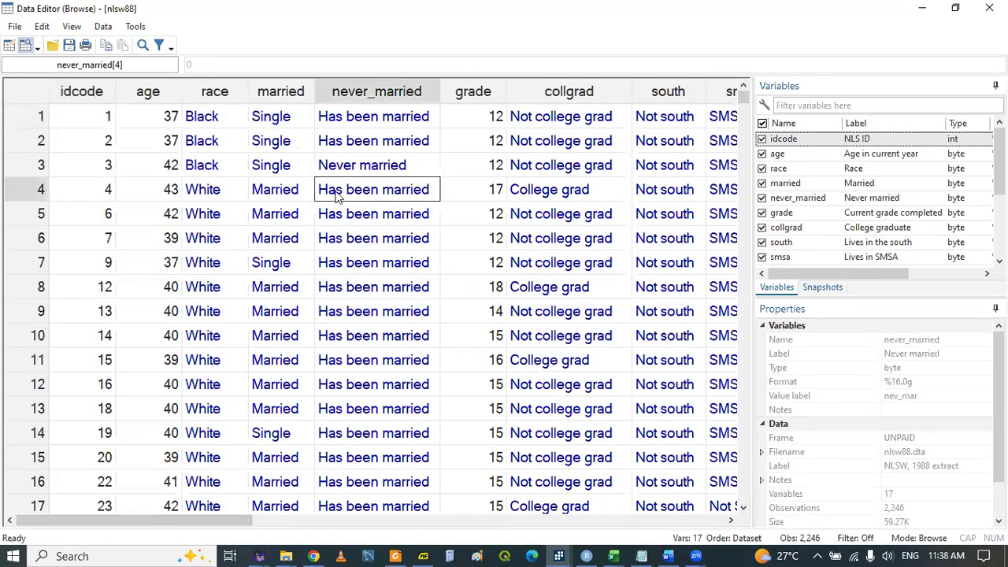
pyautogui.press('Right')
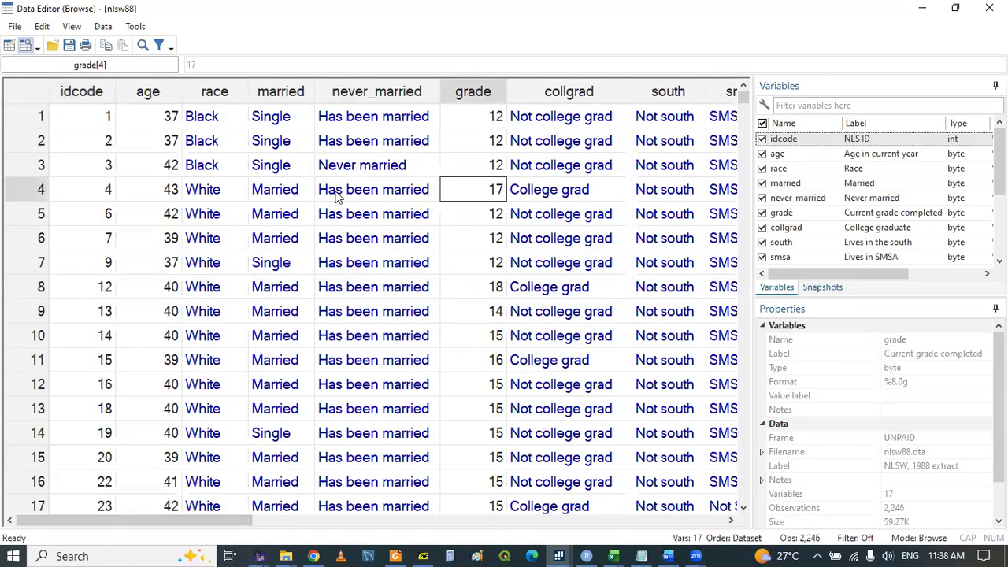
pyautogui.click(218, 95)
pyautogui.click(275, 94)
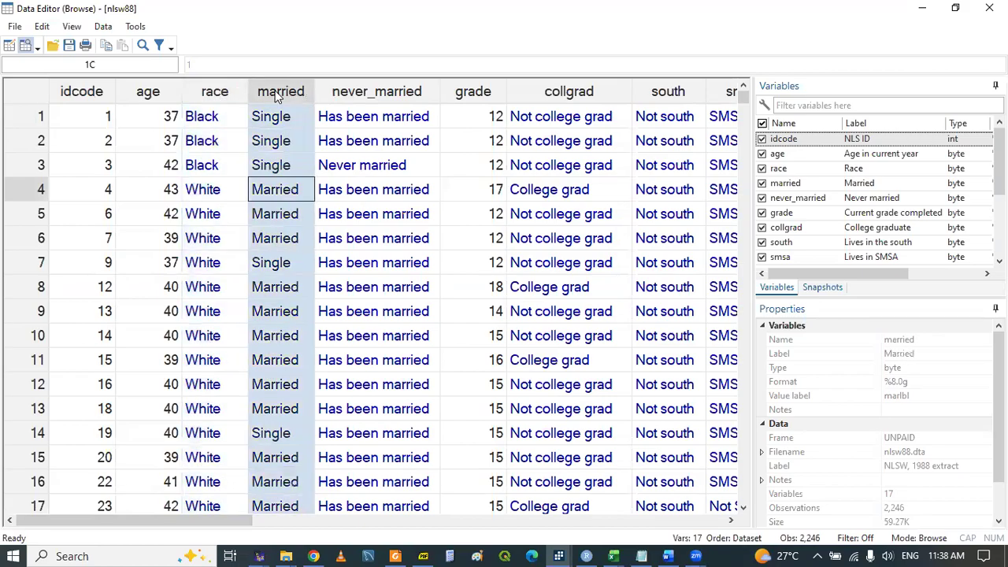
pyautogui.click(347, 95)
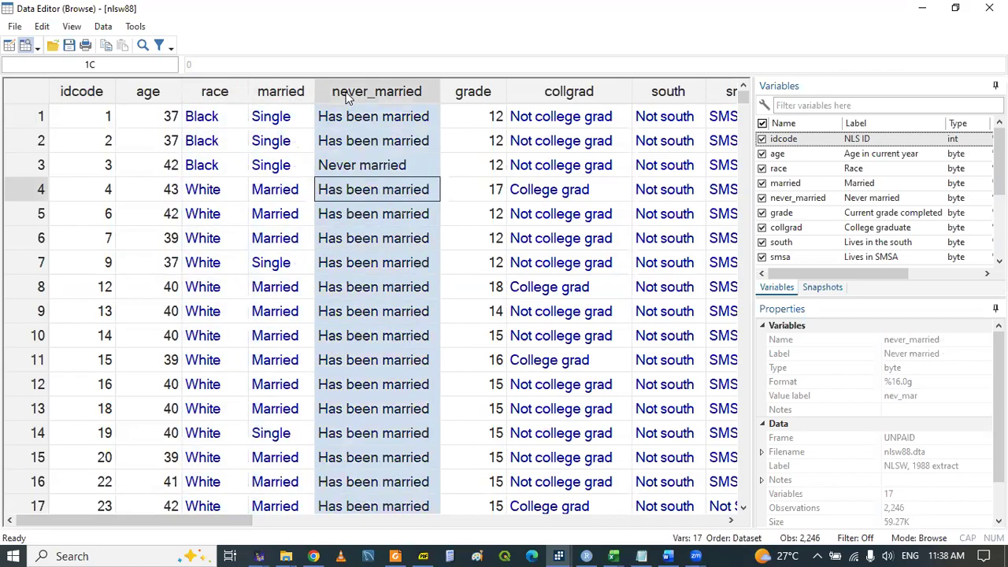
pyautogui.click(474, 96)
pyautogui.click(565, 93)
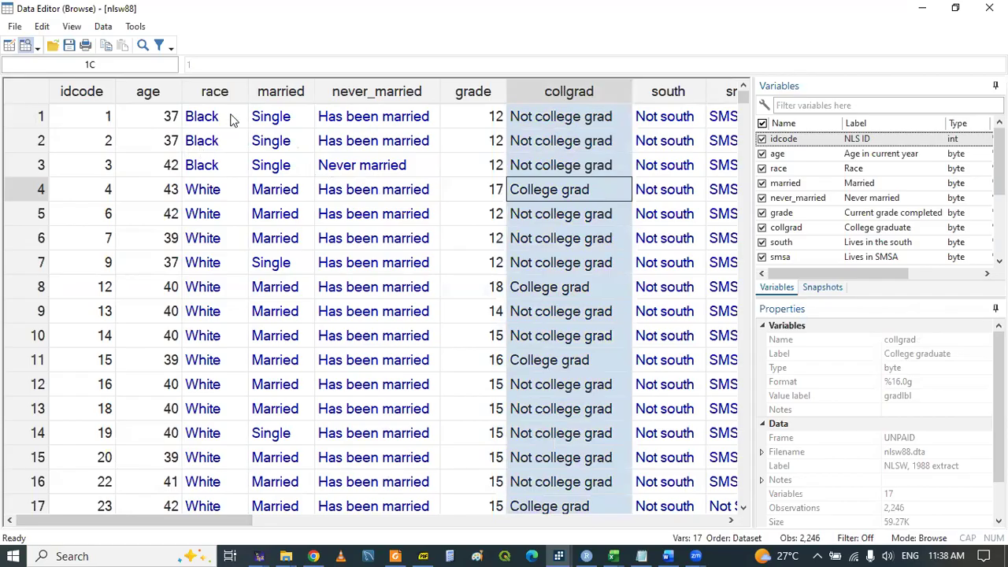
pyautogui.click(212, 140)
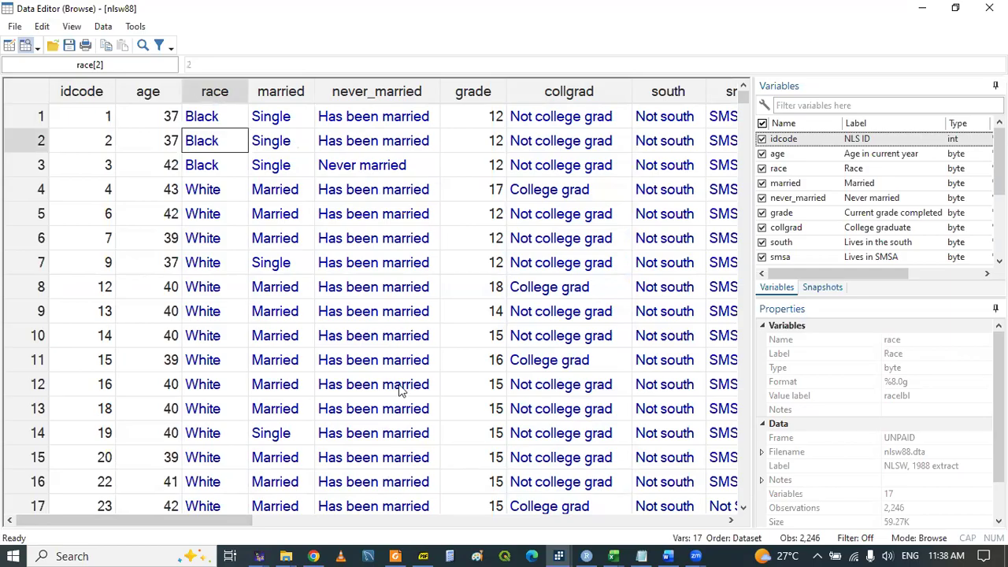
# Switch to the Stata Data Documentation PDF and read through slides 17 to 19 on value label creation.
pyautogui.click(422, 555)
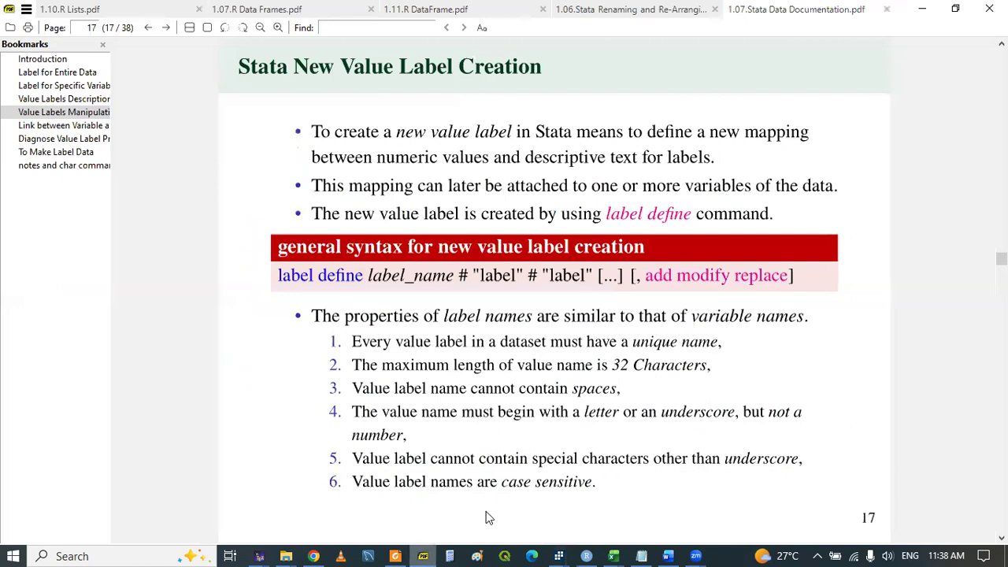
pyautogui.scroll(-2, 579, 477)
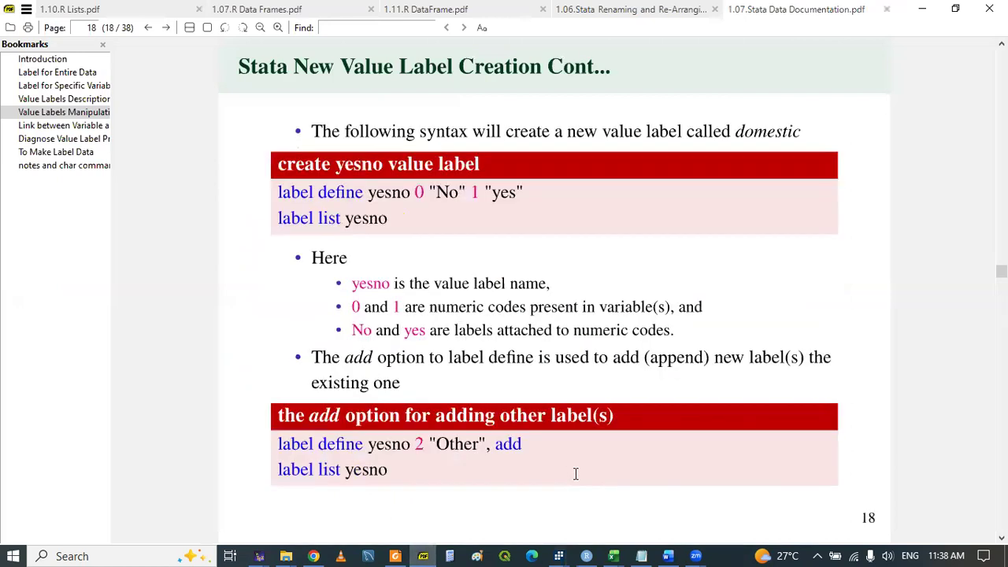
pyautogui.scroll(-2, 575, 473)
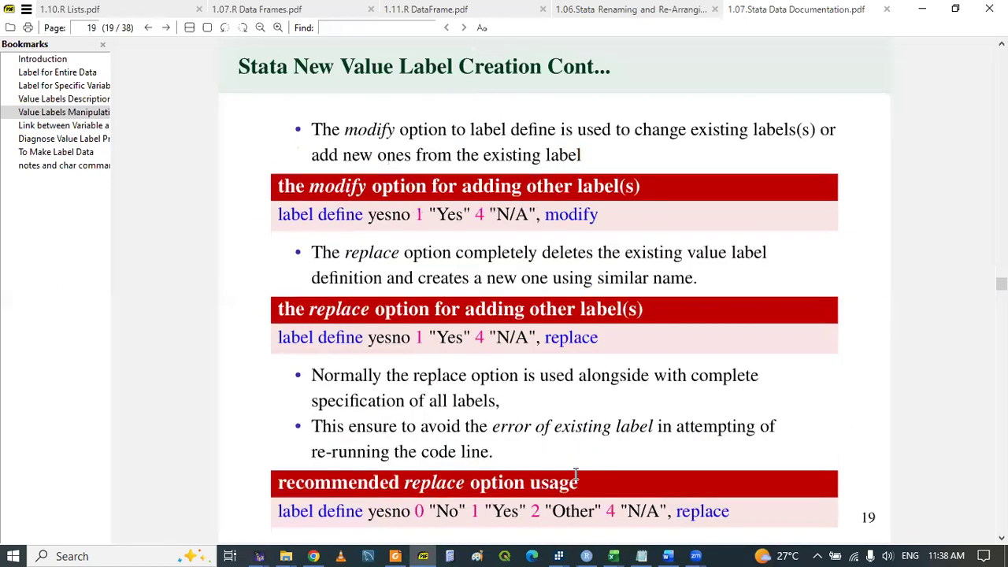
# Copy the title "Create Copy of Existing Label Name" from slide 20 of the Stata Data Documentation PDF.
pyautogui.scroll(-2, 576, 473)
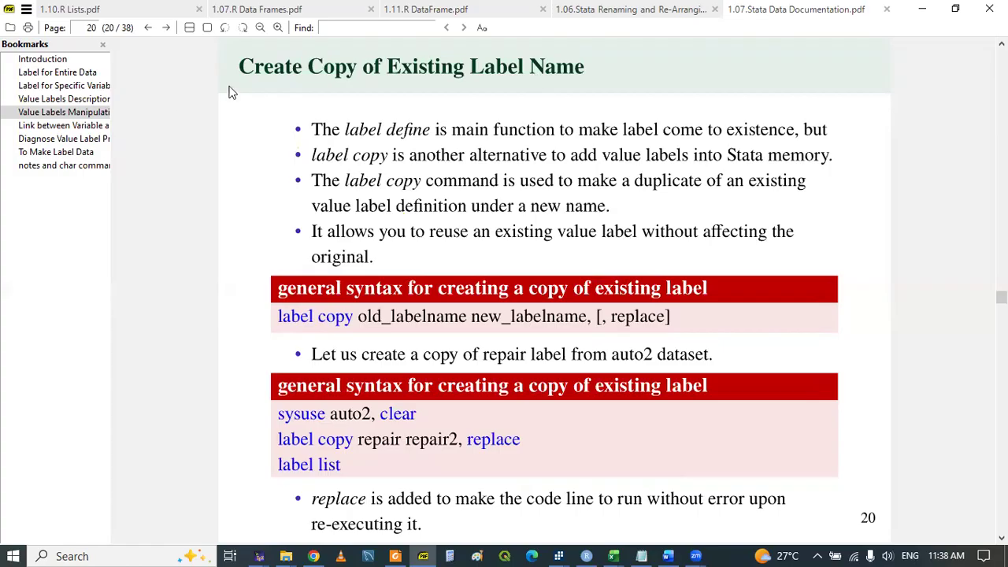
pyautogui.moveTo(240, 66); pyautogui.dragTo(588, 67)
pyautogui.hotkey('ctrl', 'c')
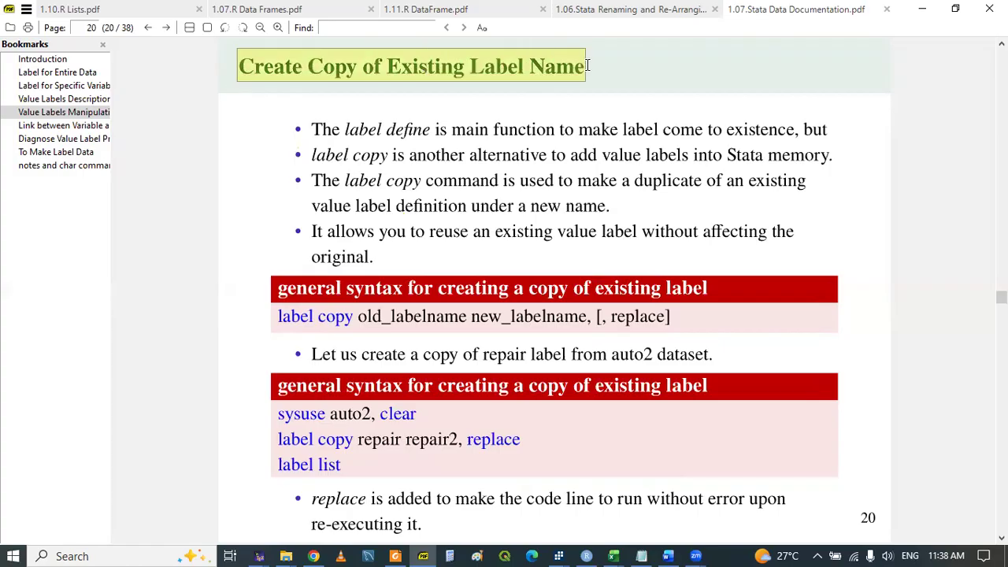
pyautogui.click(199, 158)
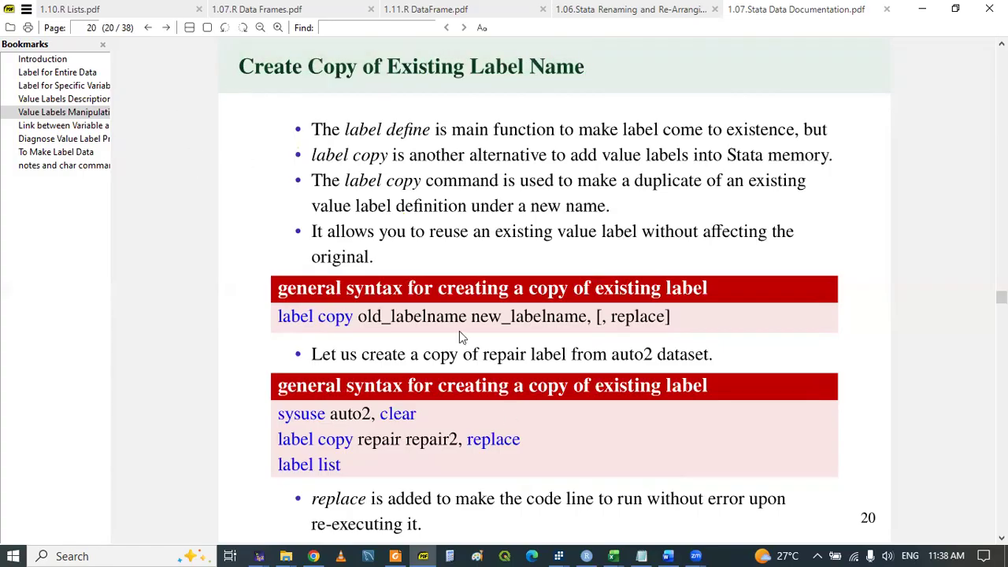
# Switch to the Day-07 do-file and add the comment heading "*3.5 Create Copy of Existing Label Name" on line 135.
pyautogui.moveTo(558, 556)
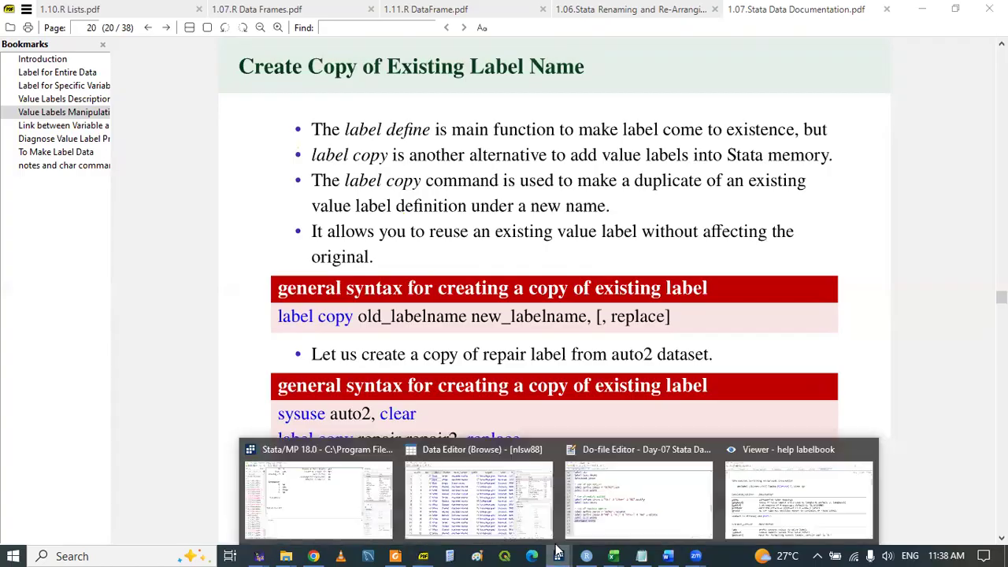
pyautogui.click(609, 510)
pyautogui.click(90, 459)
pyautogui.press('Up')
pyautogui.press('Up')
pyautogui.press('Up')
pyautogui.press('Up')
pyautogui.press('Up')
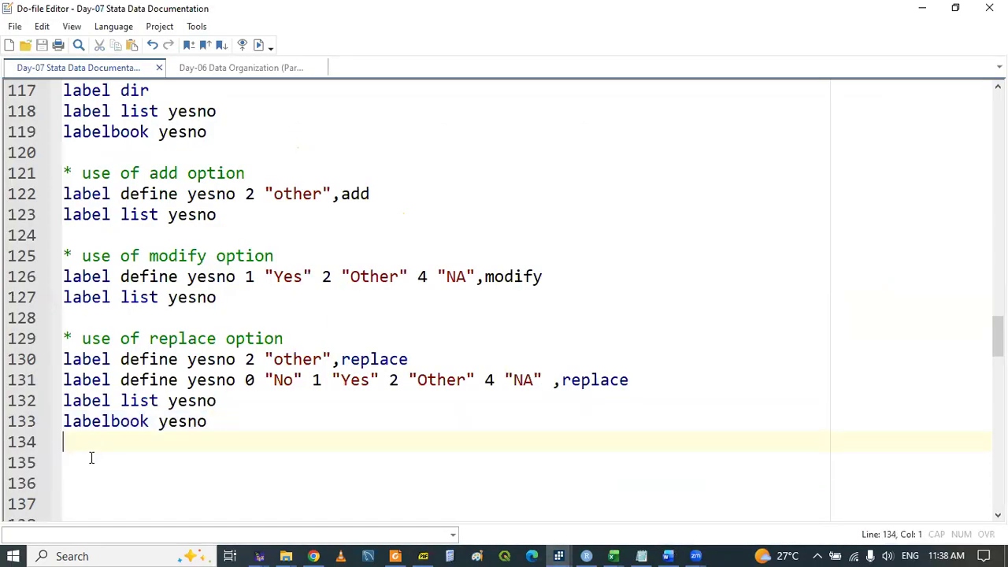
pyautogui.press('Up')
pyautogui.press('Up')
pyautogui.press('Up')
pyautogui.press('Up')
pyautogui.press('Up')
pyautogui.press('Up')
pyautogui.press('Up')
pyautogui.press('Up')
pyautogui.press('Up')
pyautogui.press('Up')
pyautogui.press('Up')
pyautogui.press('Up')
pyautogui.press('Up')
pyautogui.press('Up')
pyautogui.press('Up')
pyautogui.press('Up')
pyautogui.press('Up')
pyautogui.press('Up')
pyautogui.press('Up')
pyautogui.press('Up')
pyautogui.press('Down')
pyautogui.press('Down')
pyautogui.press('Down')
pyautogui.press('Down')
pyautogui.press('Down')
pyautogui.press('Down')
pyautogui.press('Down')
pyautogui.press('Down')
pyautogui.press('Down')
pyautogui.press('Down')
pyautogui.press('Down')
pyautogui.press('Down')
pyautogui.press('Down')
pyautogui.press('Down')
pyautogui.press('Down')
pyautogui.press('Down')
pyautogui.press('Down')
pyautogui.press('Down')
pyautogui.press('Down')
pyautogui.press('Down')
pyautogui.press('Down')
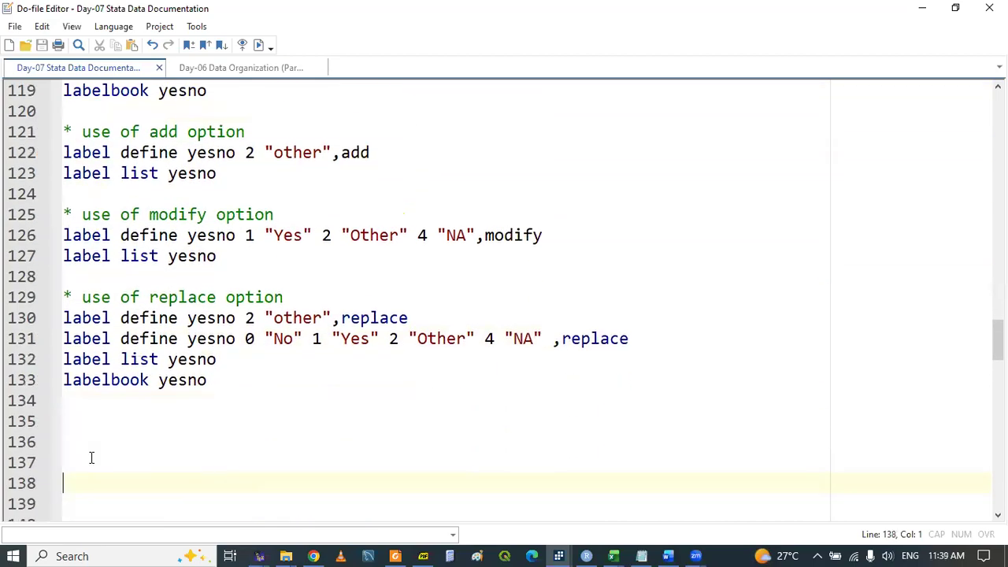
pyautogui.press('Up')
pyautogui.write('*3.5')
pyautogui.hotkey('ctrl', 'v')
# Insert blank lines below the 3.5 heading, place the cursor on line 136 and save the do-file.
pyautogui.press('Return')
pyautogui.press('Return')
pyautogui.press('Return')
pyautogui.press('Return')
pyautogui.press('Return')
pyautogui.press('Return')
pyautogui.press('Return')
pyautogui.press('Return')
pyautogui.press('Return')
pyautogui.press('Return')
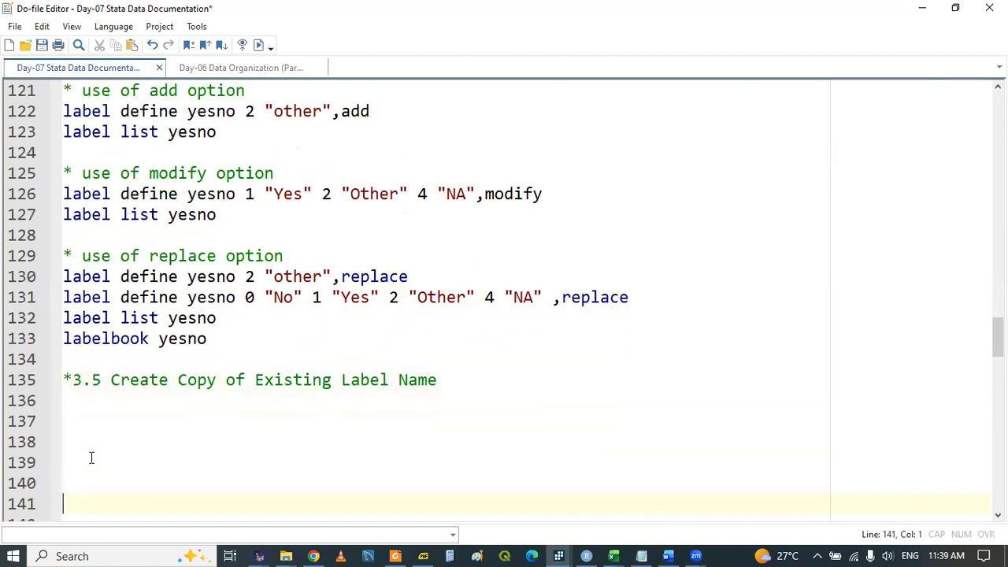
pyautogui.press('Up')
pyautogui.press('Up')
pyautogui.press('Up')
pyautogui.press('Up')
pyautogui.press('Up')
pyautogui.press('Up')
pyautogui.press('Up')
pyautogui.press('Up')
pyautogui.press('Up')
pyautogui.press('Up')
pyautogui.press('Down')
pyautogui.press('Down')
pyautogui.press('Up')
pyautogui.hotkey('ctrl', 's')
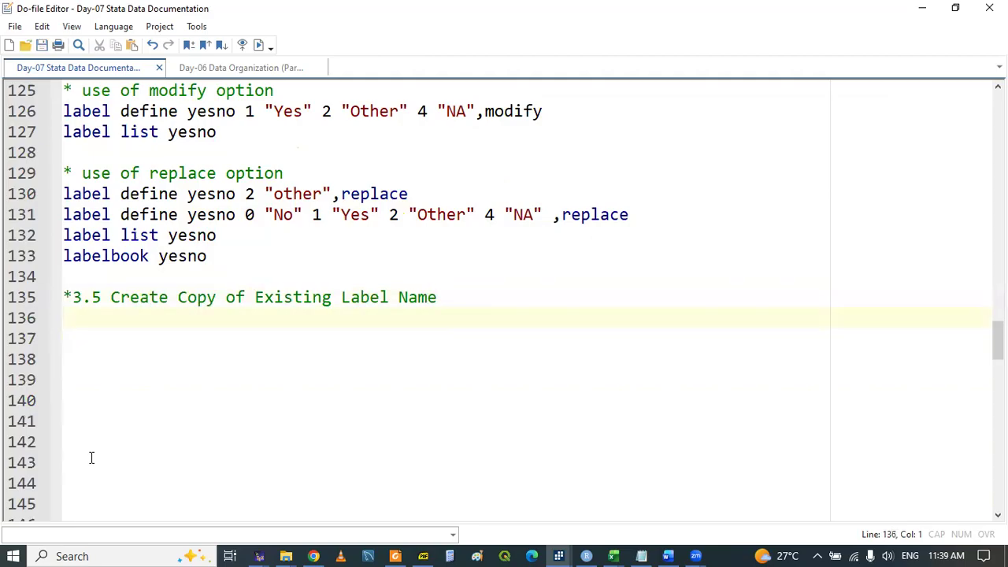
# Review the label copy syntax on slide 20 of the PDF and return to the do-file below the 3.5 heading.
pyautogui.click(423, 555)
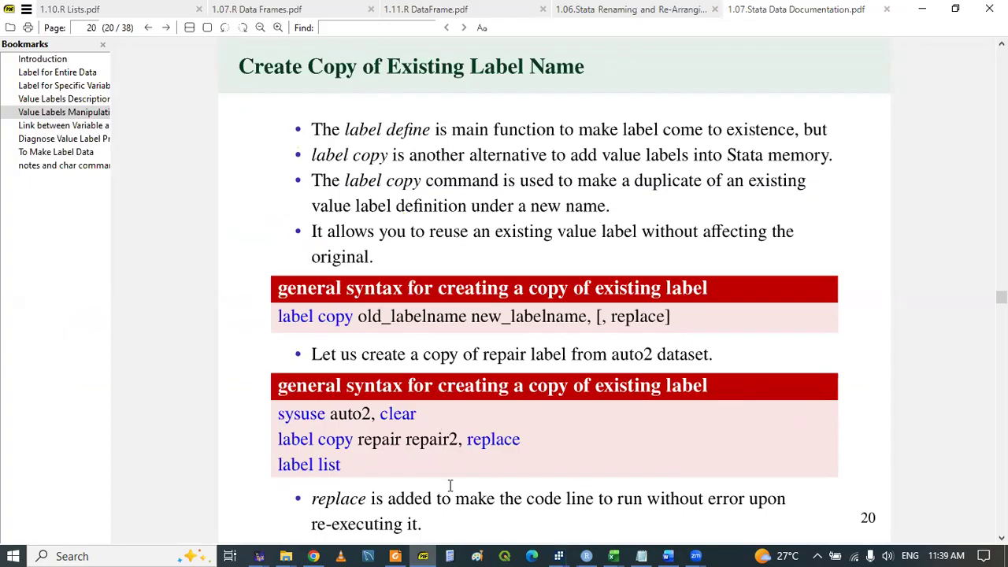
pyautogui.click(418, 548)
pyautogui.click(128, 345)
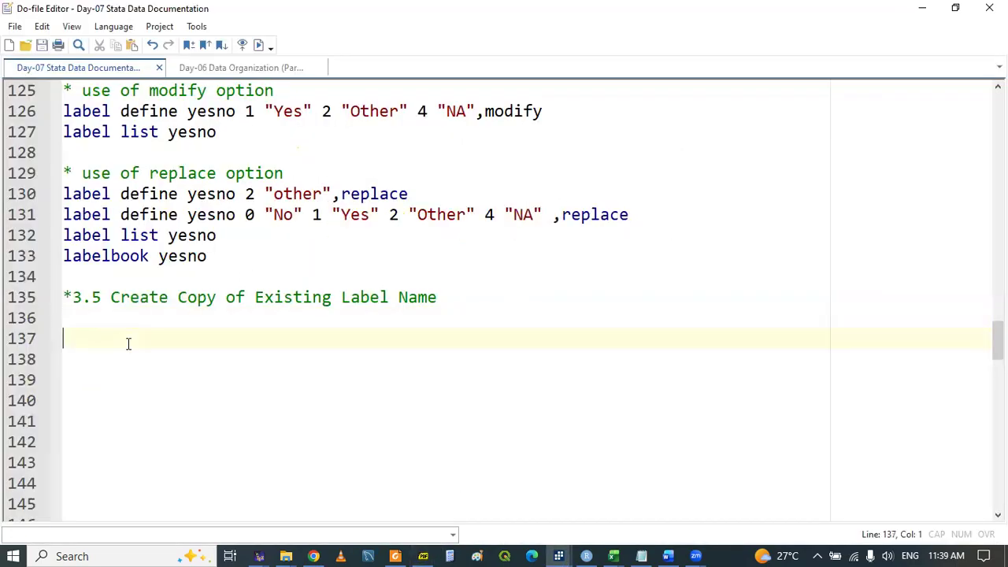
# Check the value label attached to the married variable in the data browser.
pyautogui.click(559, 556)
pyautogui.click(450, 501)
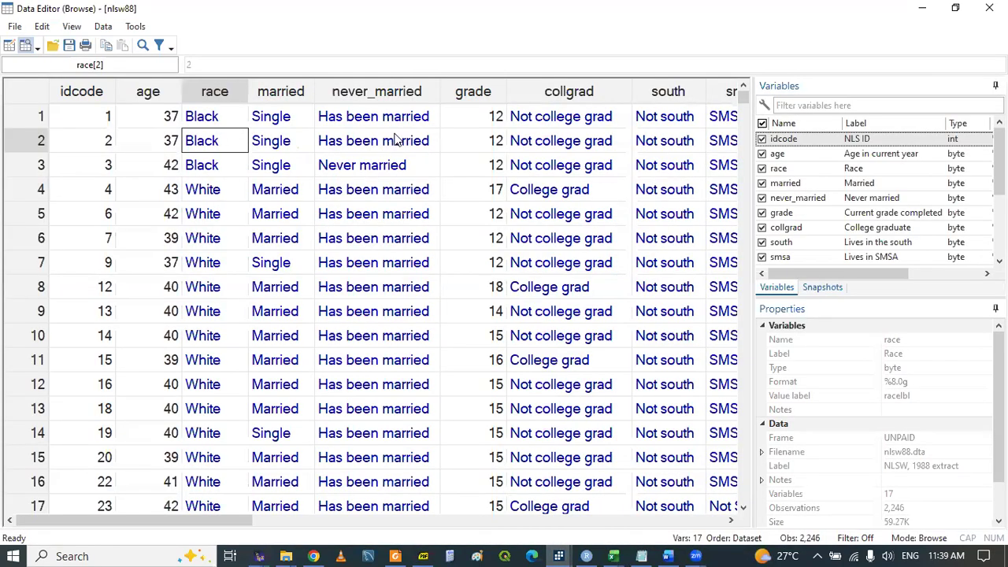
pyautogui.click(279, 116)
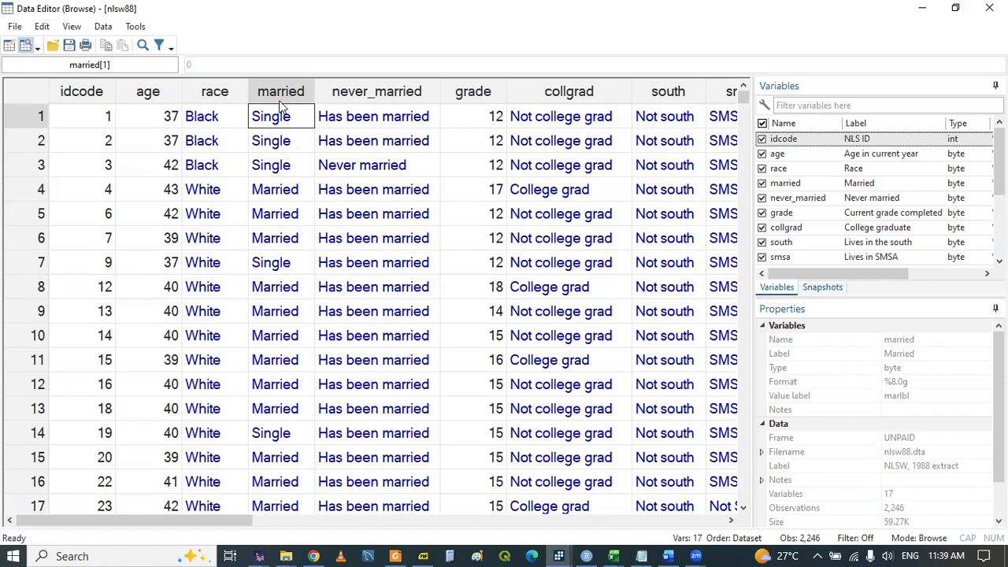
# Return to the do-file and write the command describe married on line 136.
pyautogui.click(560, 551)
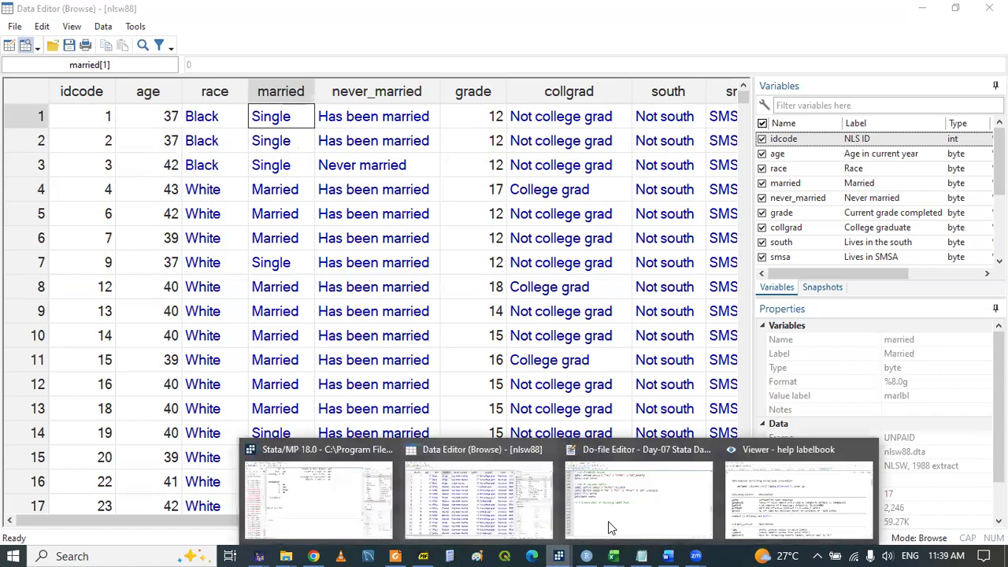
pyautogui.click(613, 506)
pyautogui.click(110, 323)
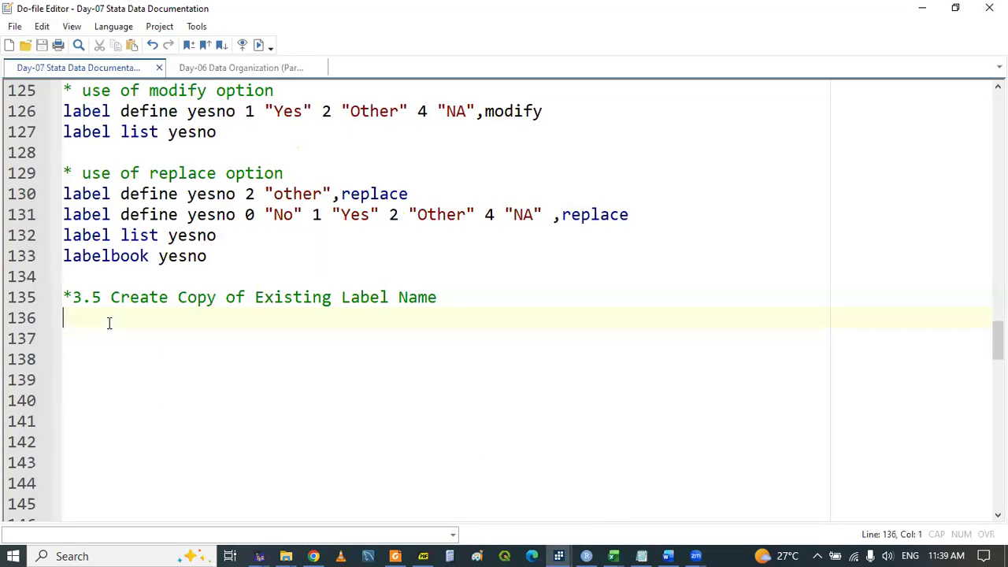
pyautogui.write('des')
pyautogui.press('Down')
pyautogui.press('Up')
pyautogui.press('Return')
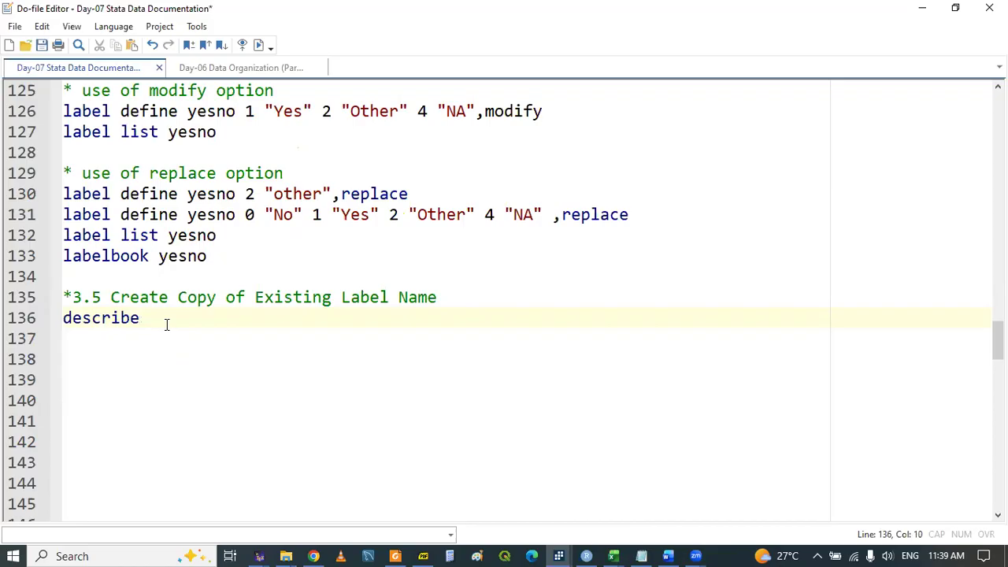
pyautogui.write('married')
# Run the describe married line and copy the value label name marlbl from the results window.
pyautogui.click(130, 318)
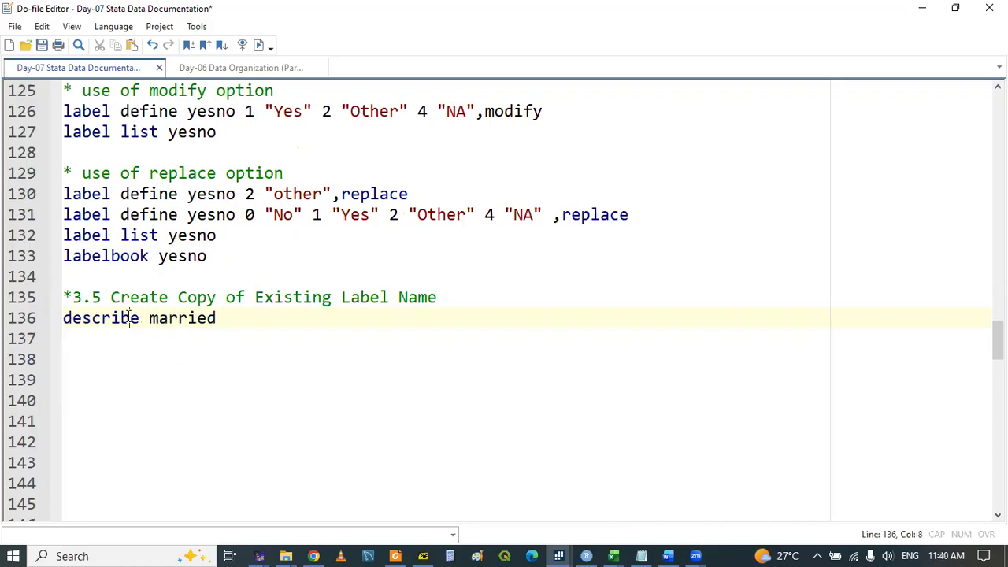
pyautogui.doubleClick(130, 318)
pyautogui.hotkey('shift', 'End')
pyautogui.click(561, 551)
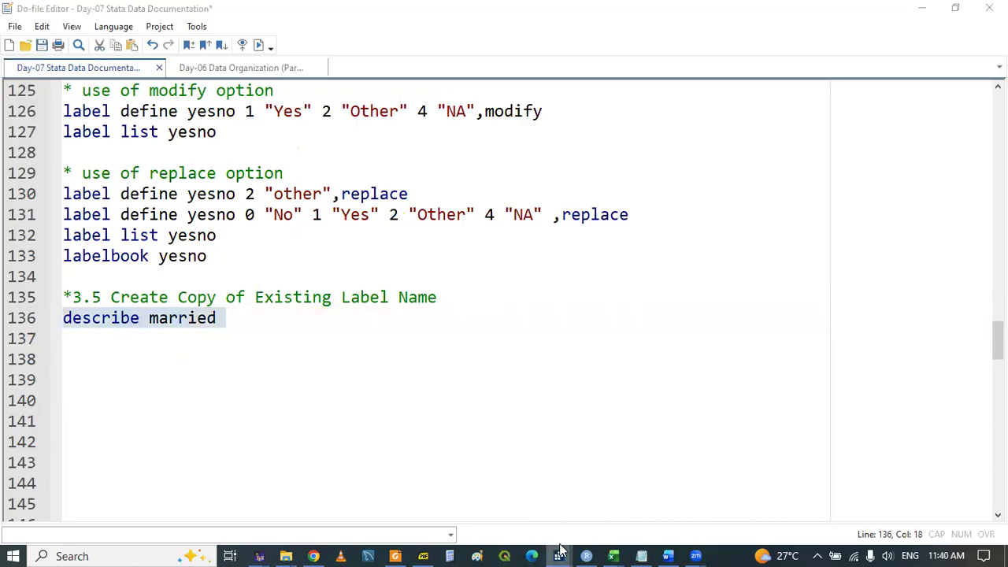
pyautogui.click(295, 481)
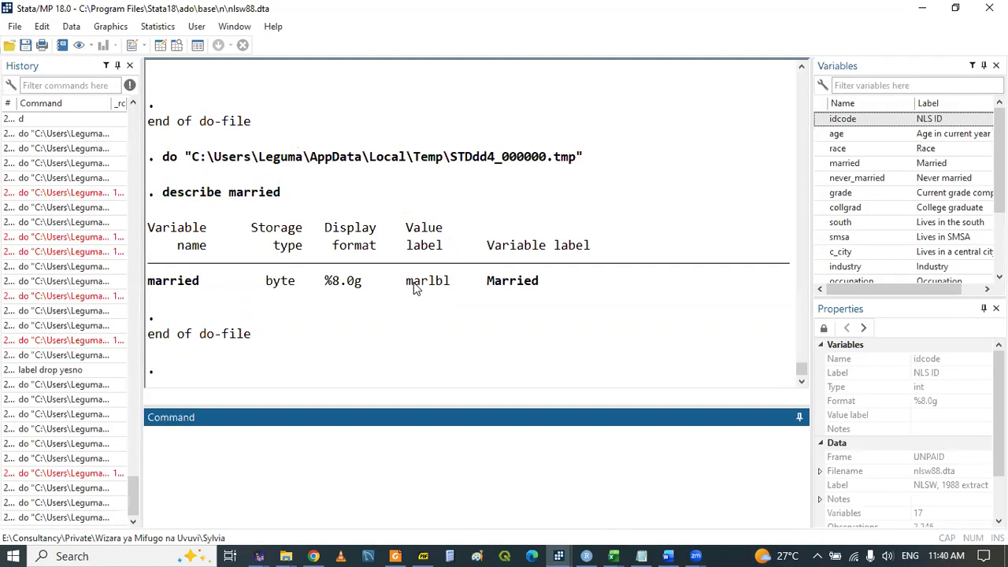
pyautogui.moveTo(407, 283); pyautogui.dragTo(442, 285)
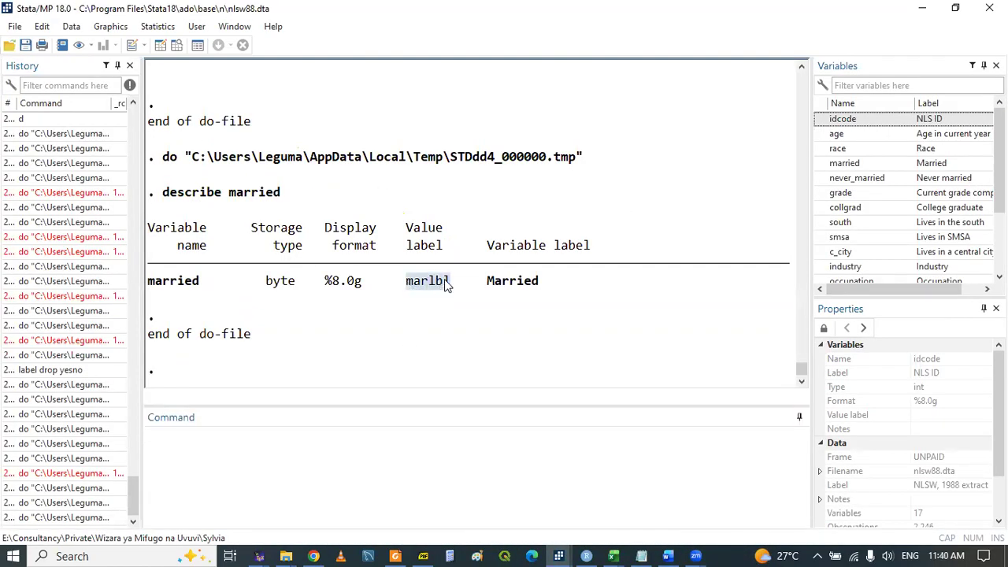
pyautogui.rightClick(444, 280)
pyautogui.click(465, 288)
# Add the command label list marlbl on line 137 of the do-file.
pyautogui.moveTo(561, 556)
pyautogui.click(652, 511)
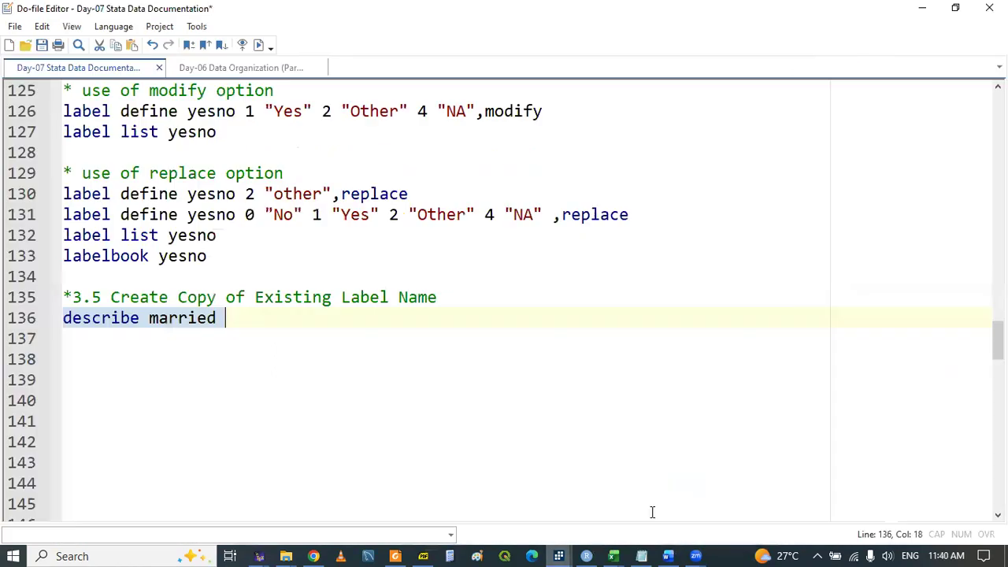
pyautogui.click(83, 337)
pyautogui.write('label li')
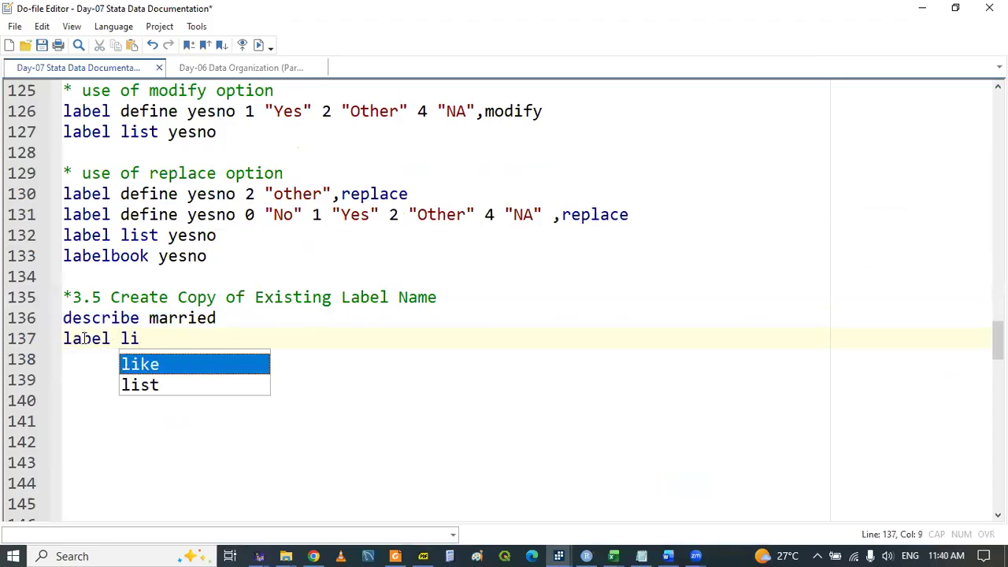
pyautogui.press('Down')
pyautogui.press('Return')
pyautogui.write('marlbl')
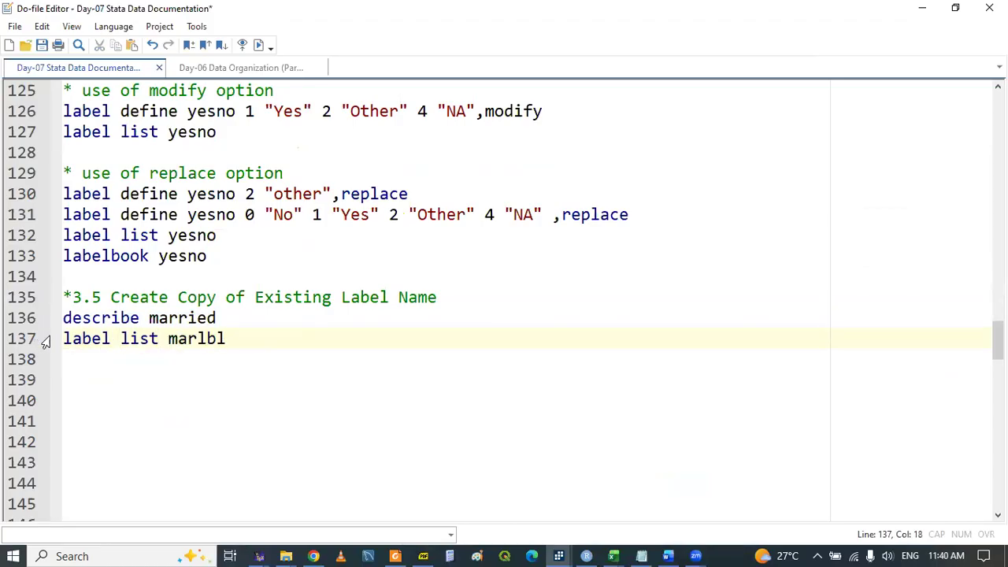
# Run the label list marlbl line and check the label's value mappings in the results window.
pyautogui.doubleClick(73, 338)
pyautogui.hotkey('shift', 'End')
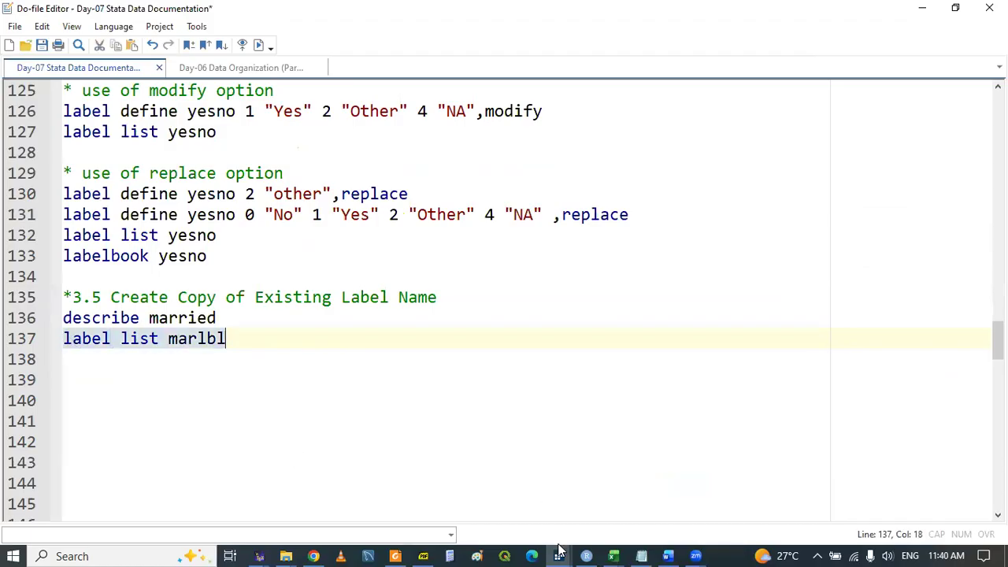
pyautogui.moveTo(559, 549)
pyautogui.click(328, 527)
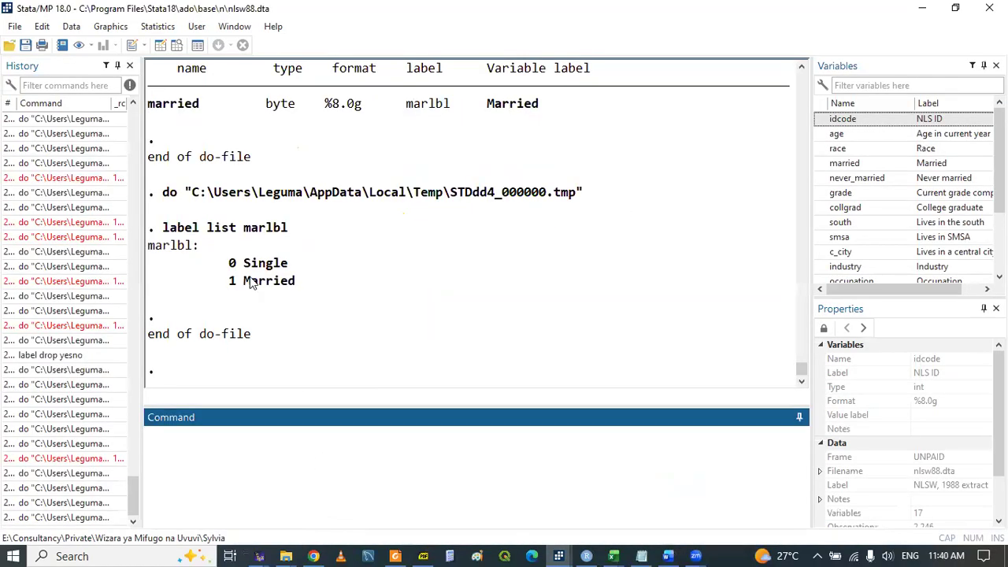
# Begin a label copy command on line 139 of the do-file with marlbl as the source label.
pyautogui.click(559, 556)
pyautogui.click(635, 504)
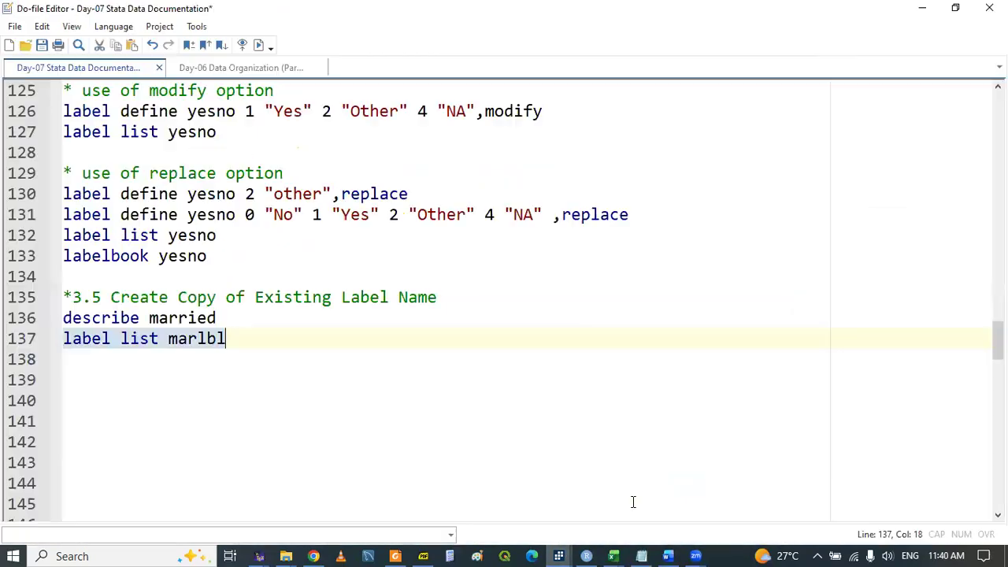
pyautogui.click(162, 355)
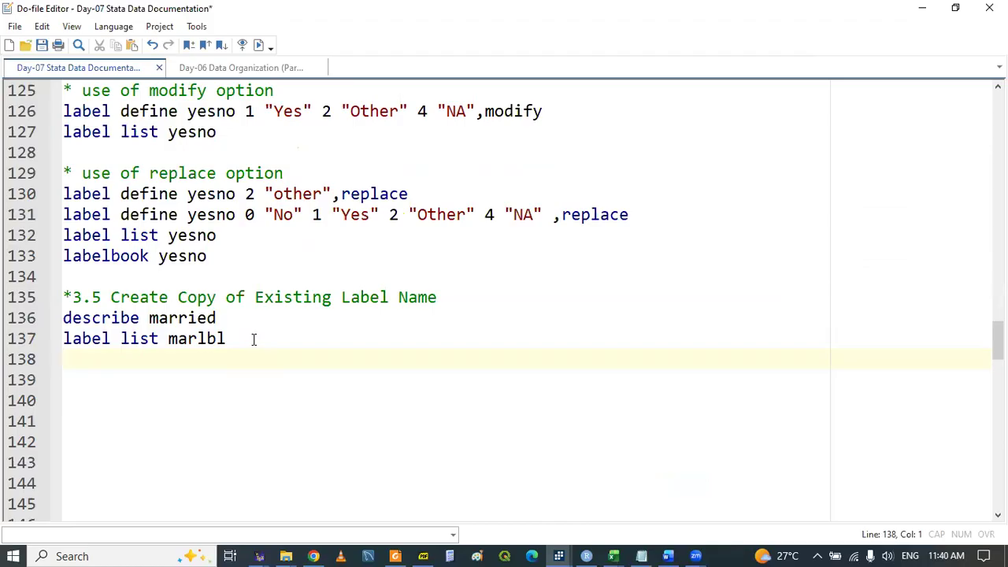
pyautogui.press('Return')
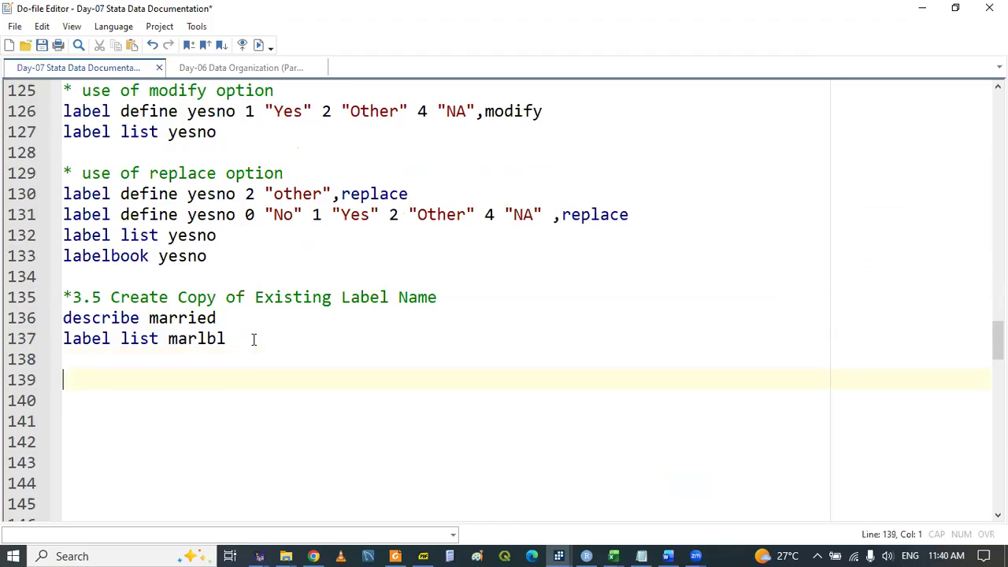
pyautogui.write('label ')
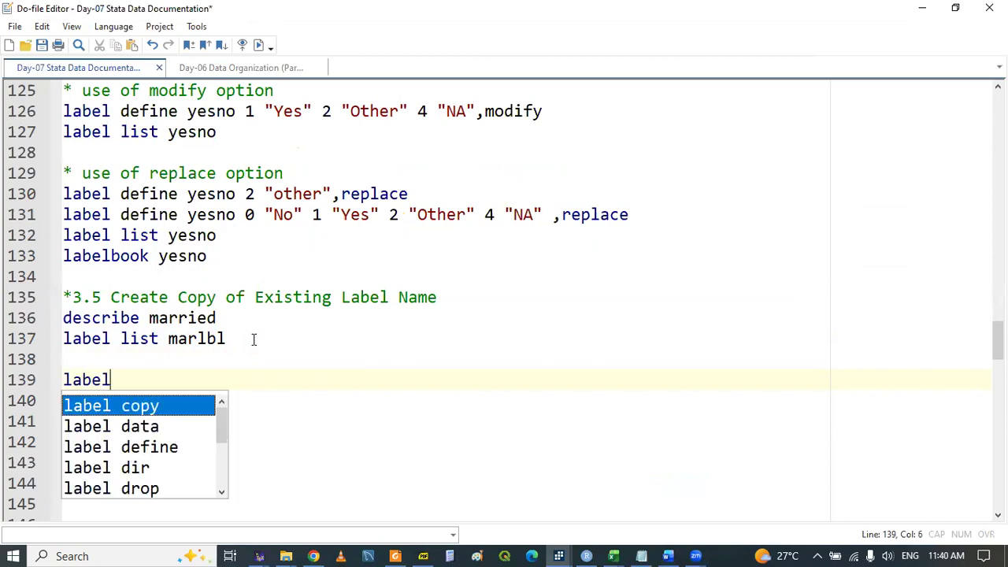
pyautogui.write('copy')
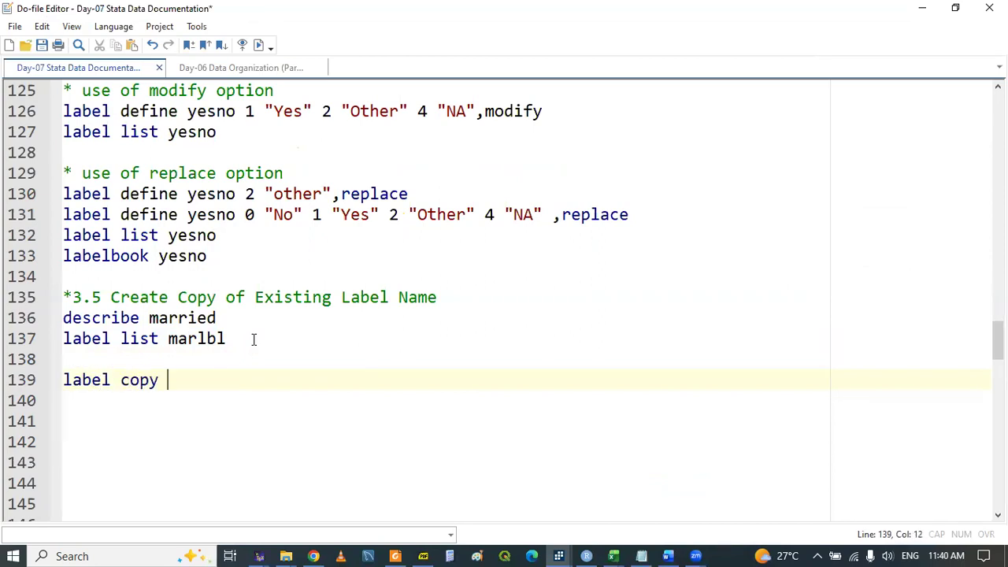
pyautogui.doubleClick(199, 339)
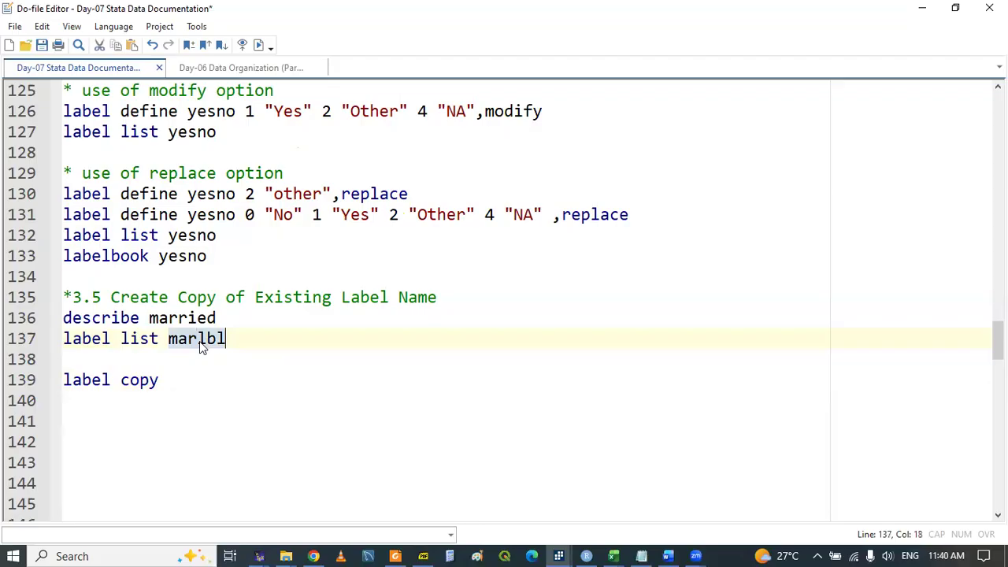
pyautogui.write('marlbl')
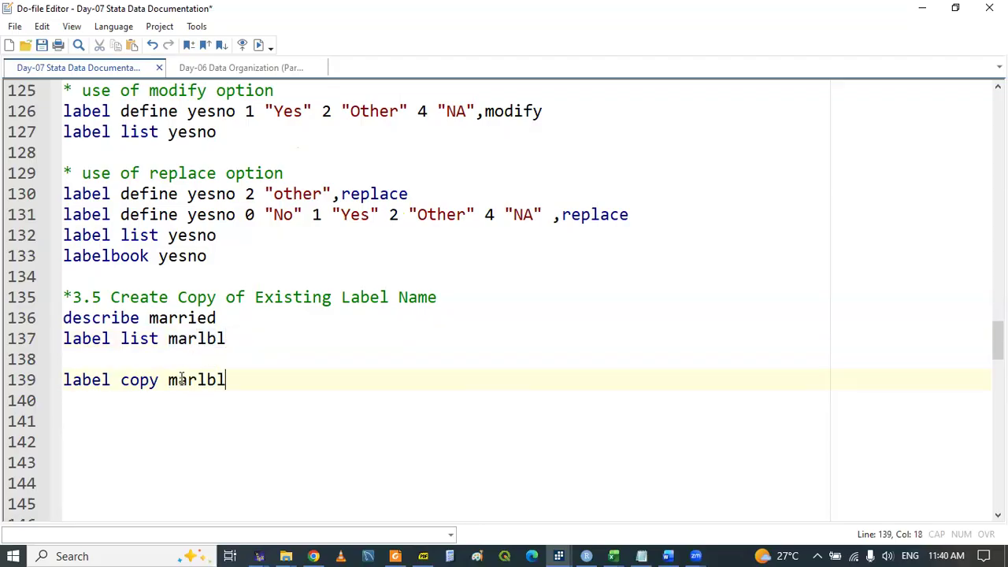
# Complete the label copy command on line 139 with married as the new label name.
pyautogui.doubleClick(167, 319)
pyautogui.click(283, 382)
pyautogui.hotkey('ctrl', 'v')
pyautogui.doubleClick(291, 381)
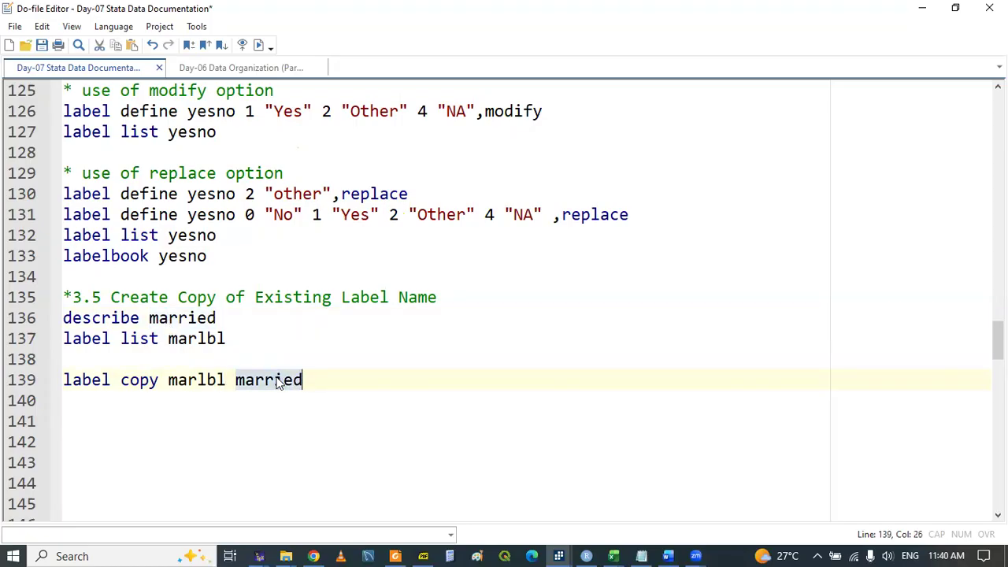
pyautogui.click(265, 382)
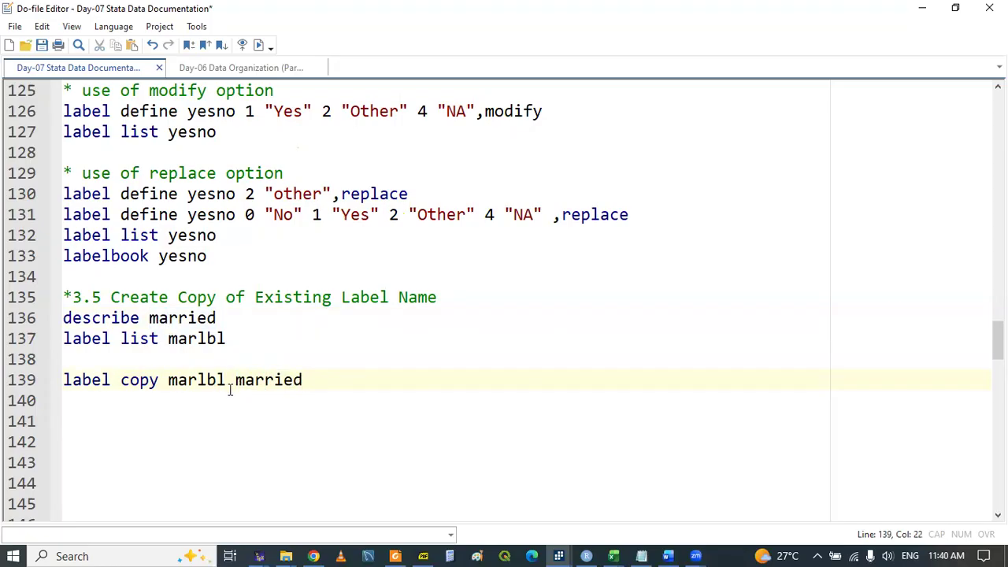
pyautogui.click(200, 392)
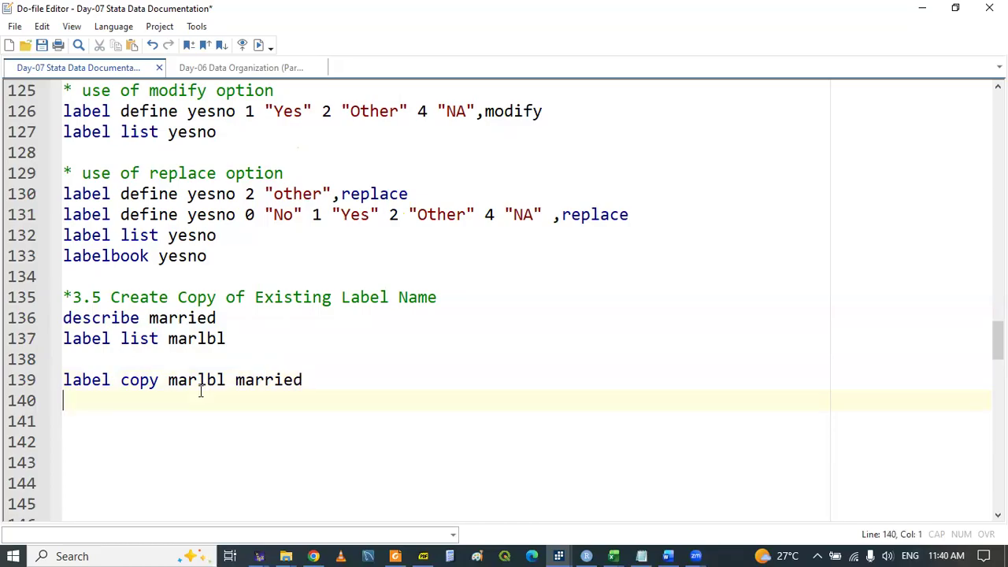
# Run label dir in Stata's main window to list the value label names in memory.
pyautogui.click(558, 556)
pyautogui.click(362, 473)
pyautogui.write('l')
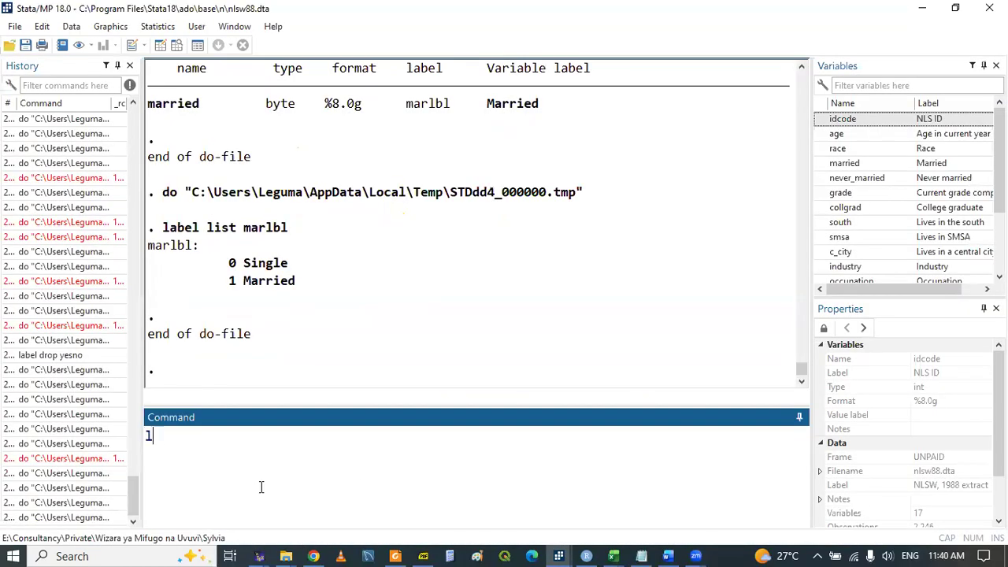
pyautogui.write('abel dir')
pyautogui.press('Return')
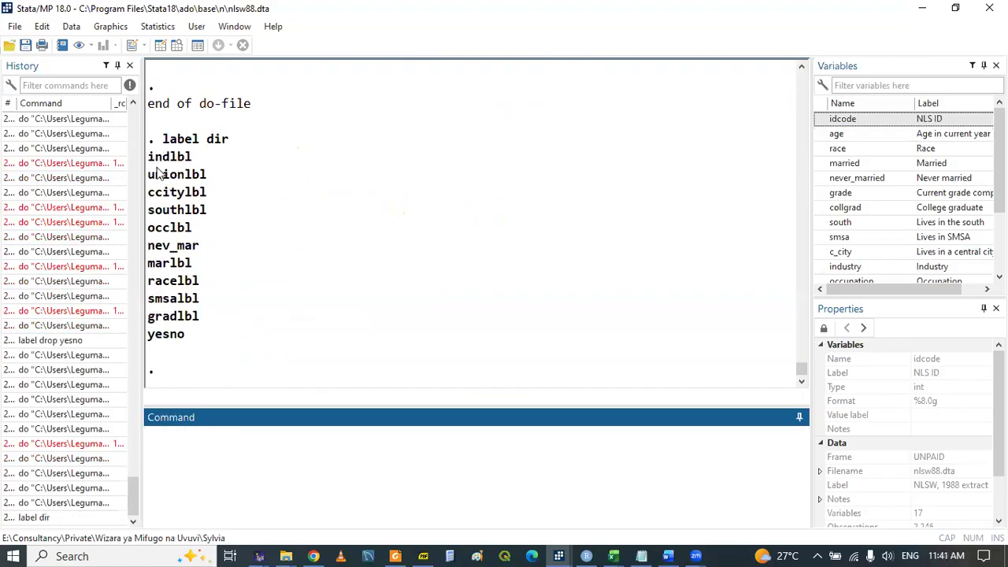
# Run the label copy marlbl married line from line 139 of the do-file.
pyautogui.click(588, 556)
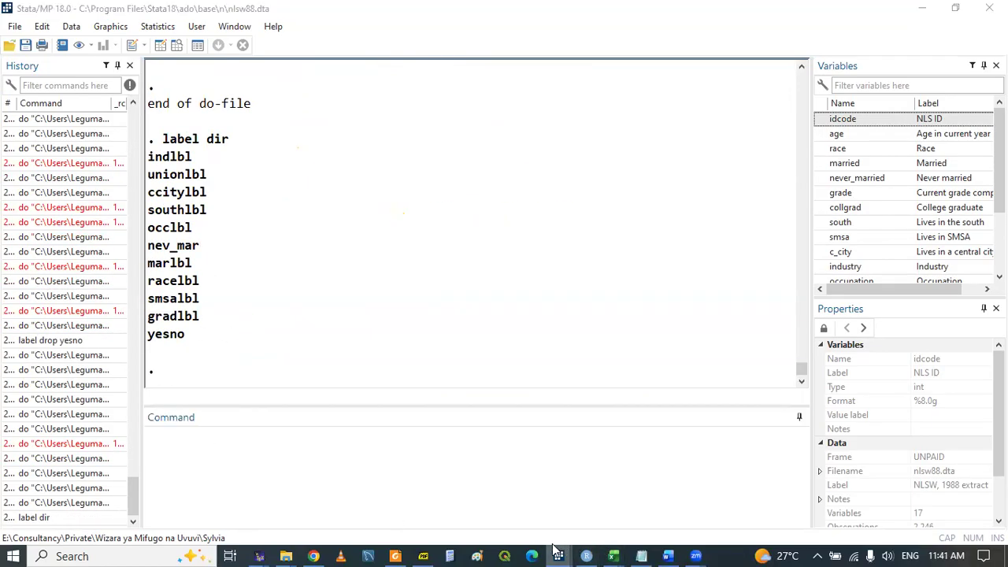
pyautogui.click(639, 484)
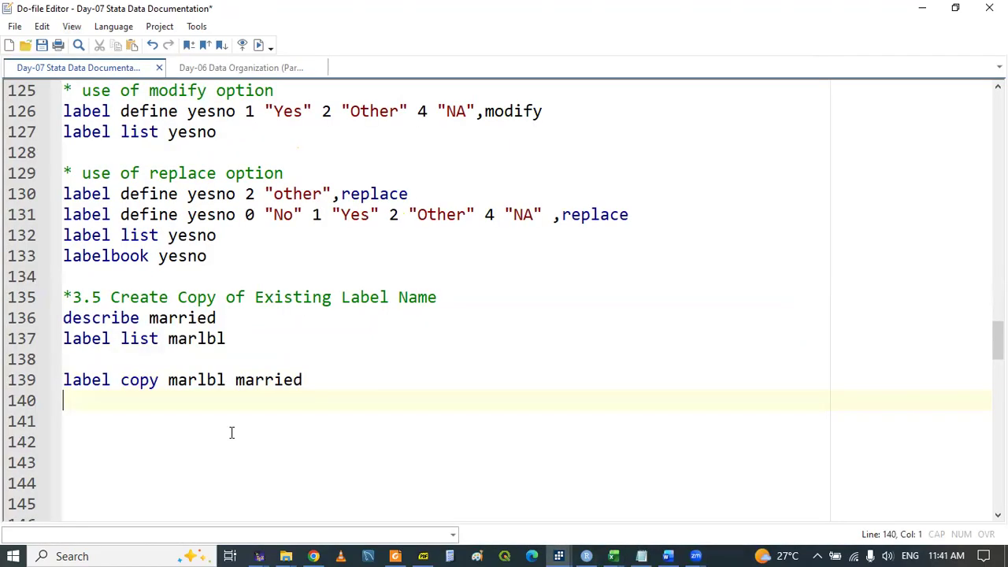
pyautogui.doubleClick(82, 385)
pyautogui.hotkey('shift', 'End')
# Add the command label dir on line 140 of the do-file, run it and check the listed label names.
pyautogui.click(87, 391)
pyautogui.write('label dir')
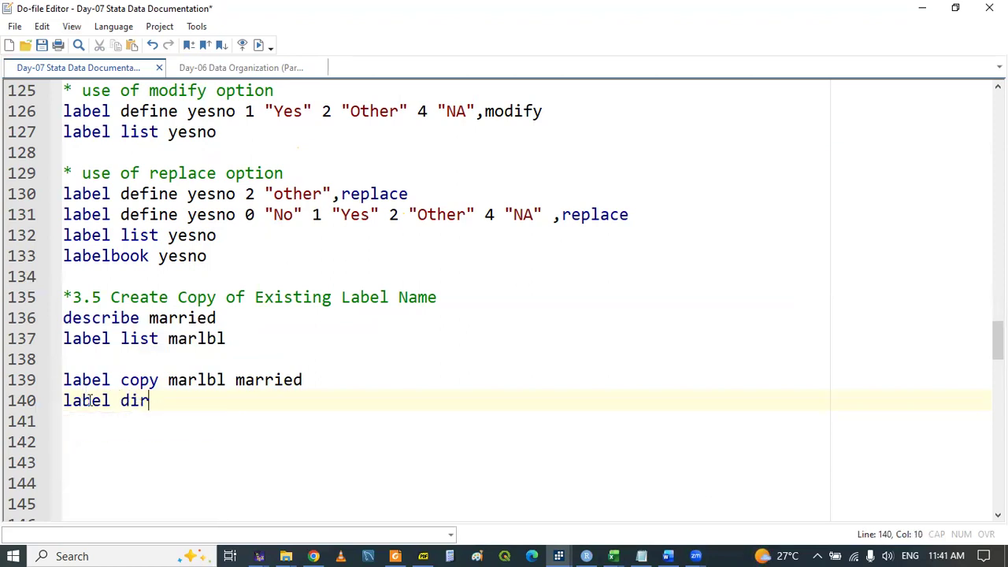
pyautogui.doubleClick(91, 401)
pyautogui.hotkey('shift', 'End')
pyautogui.hotkey('ctrl', 'd')
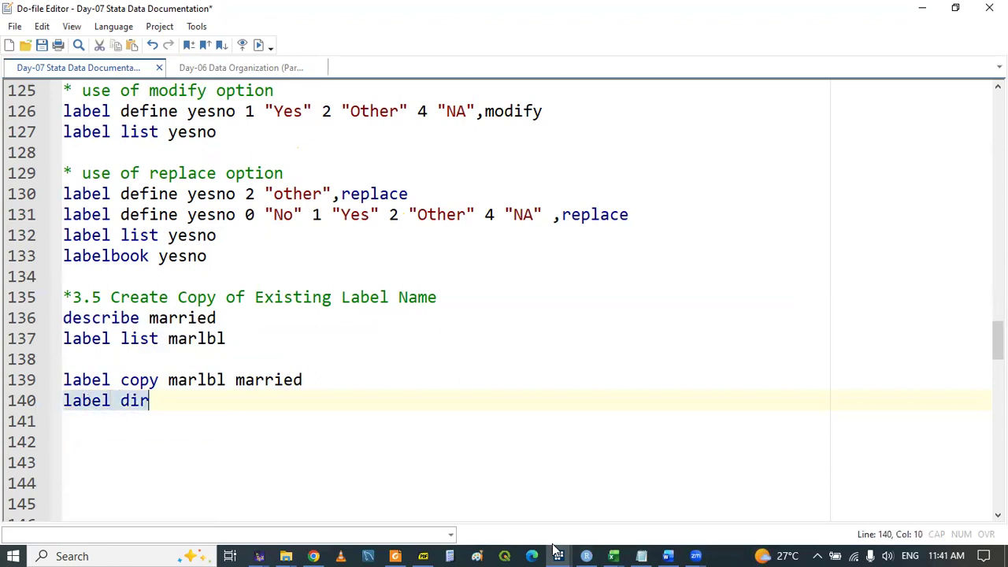
pyautogui.moveTo(558, 556)
pyautogui.click(309, 484)
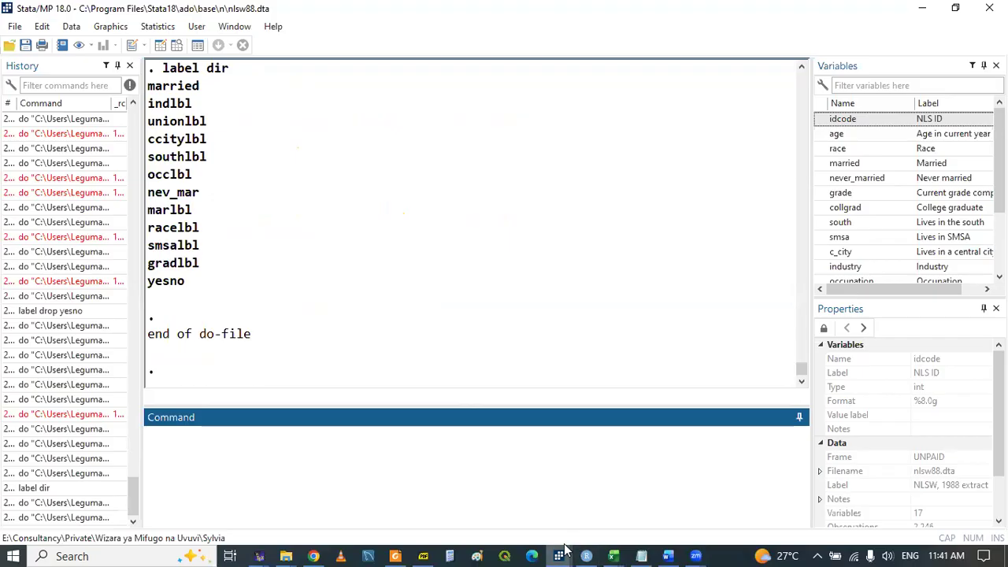
# Add the command label list marlbl married on line 141 of the do-file, reusing both label names from line 139.
pyautogui.click(600, 504)
pyautogui.click(98, 411)
pyautogui.write('label list')
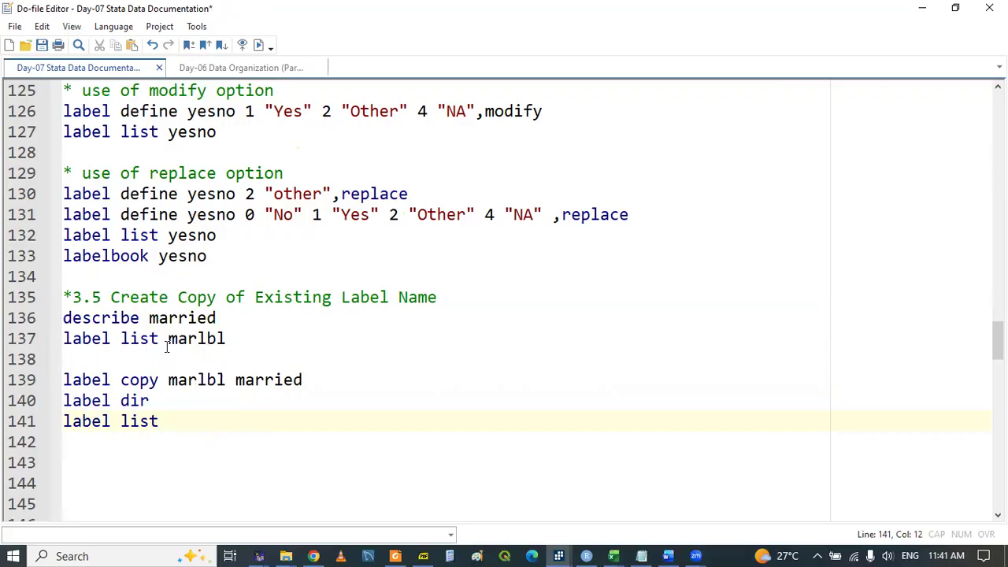
pyautogui.moveTo(169, 381); pyautogui.dragTo(311, 382)
pyautogui.hotkey('ctrl', 'c')
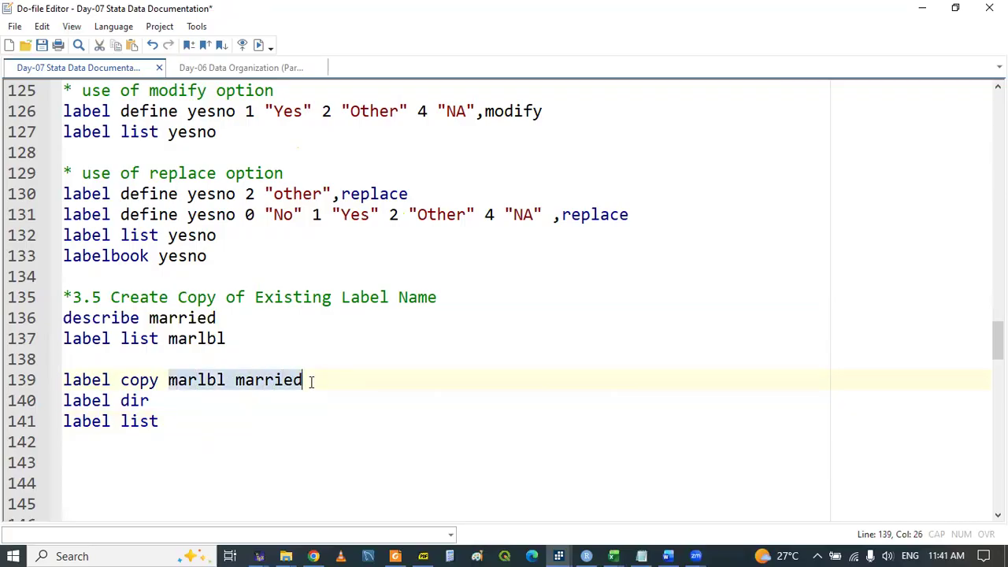
pyautogui.click(179, 431)
pyautogui.hotkey('ctrl', 'v')
# Run the label list marlbl married line to compare both labels' mappings, and return to line 143 of the do-file.
pyautogui.tripleClick(123, 426)
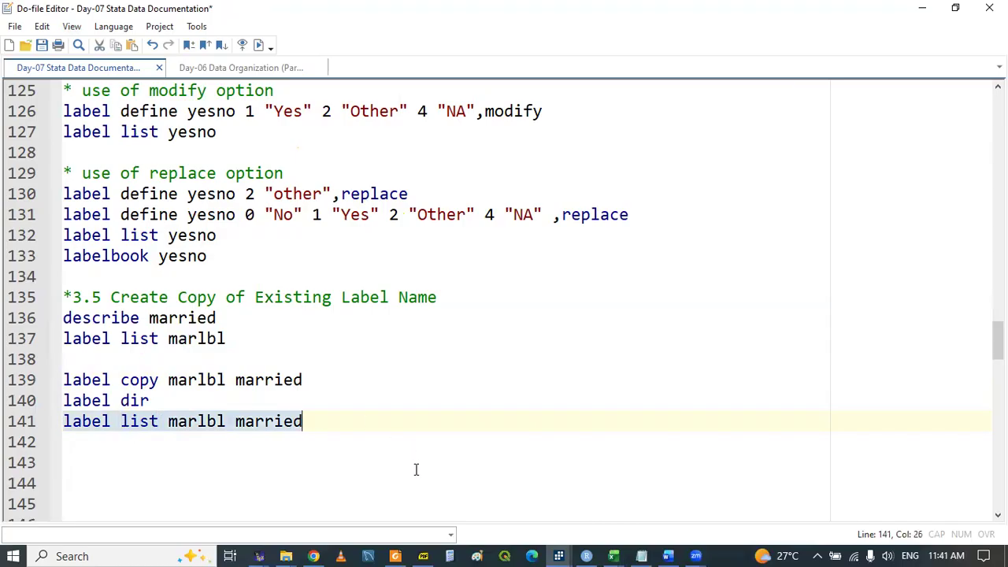
pyautogui.click(555, 548)
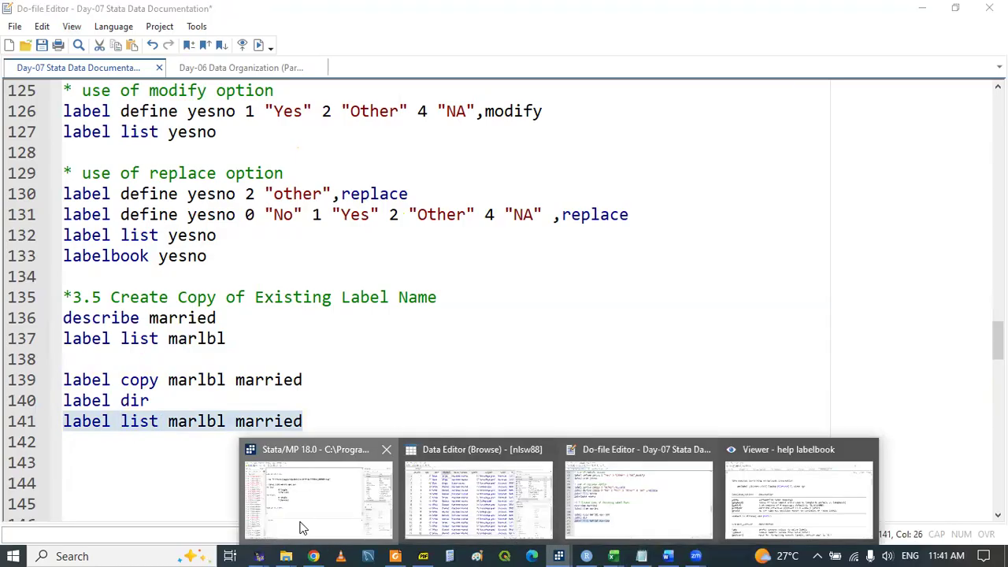
pyautogui.click(303, 526)
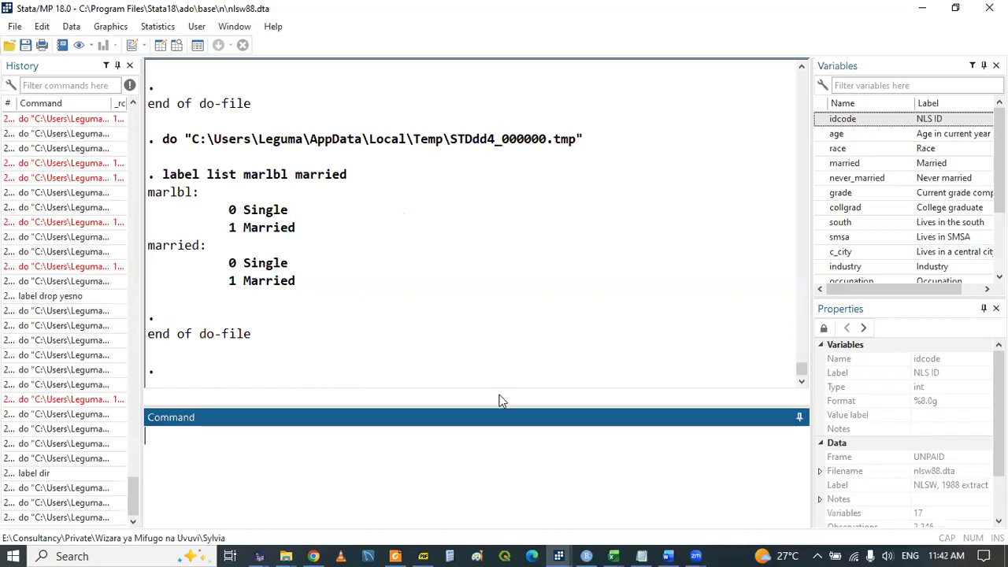
pyautogui.click(559, 556)
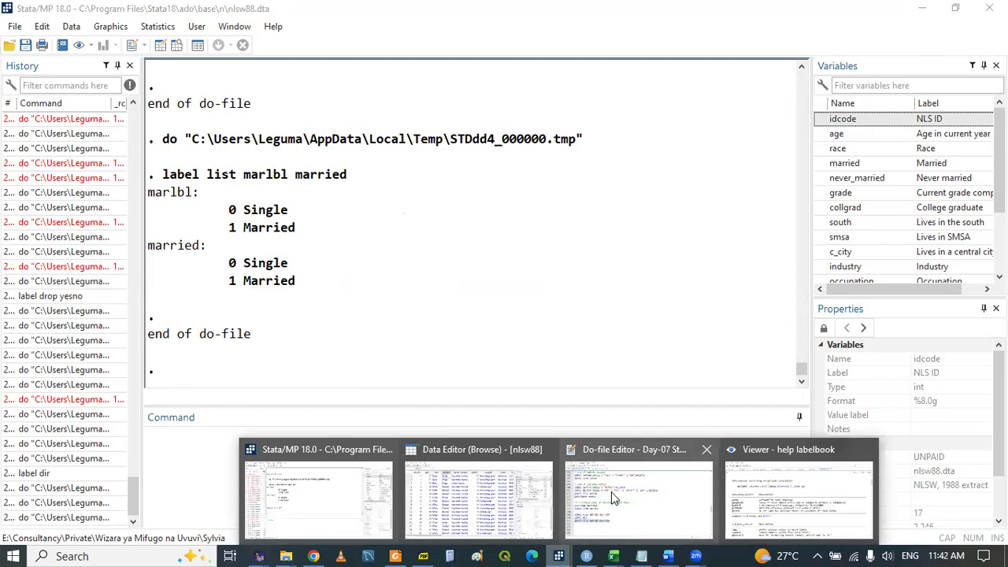
pyautogui.click(613, 498)
pyautogui.click(160, 468)
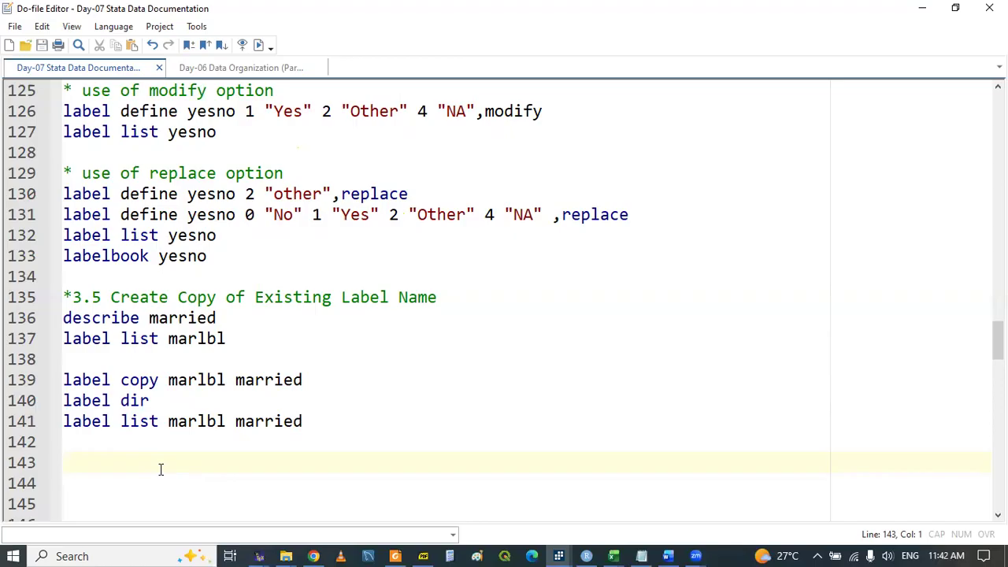
pyautogui.press('Return')
pyautogui.press('Return')
pyautogui.press('Return')
pyautogui.press('Return')
pyautogui.press('Return')
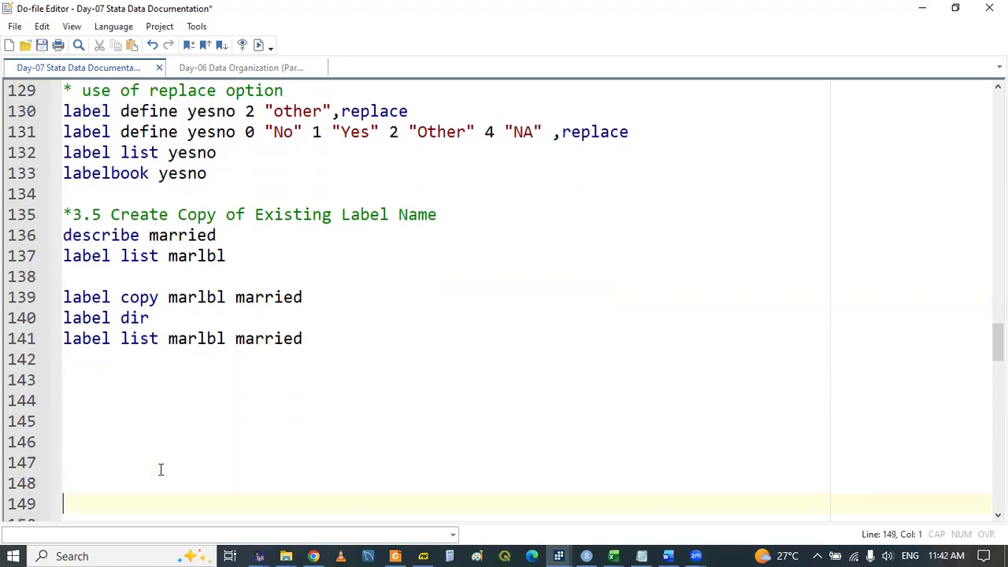
pyautogui.hotkey('ctrl', 'z')
pyautogui.hotkey('ctrl', 'z')
pyautogui.hotkey('ctrl', 'z')
pyautogui.hotkey('ctrl', 'z')
pyautogui.hotkey('ctrl', 'z')
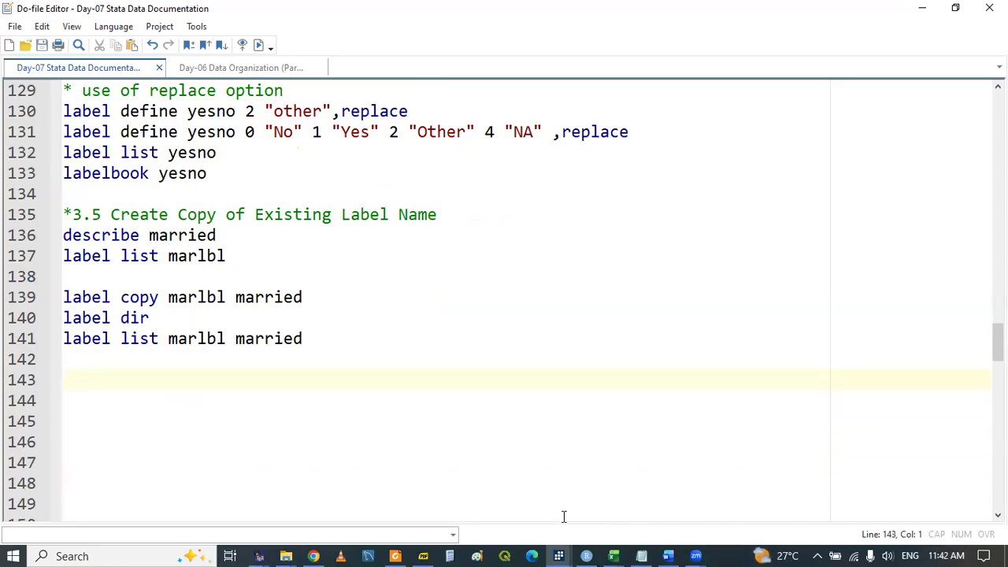
# Browse the nlsw88 data and inspect the third observation of collgrad.
pyautogui.moveTo(562, 549)
pyautogui.click(473, 504)
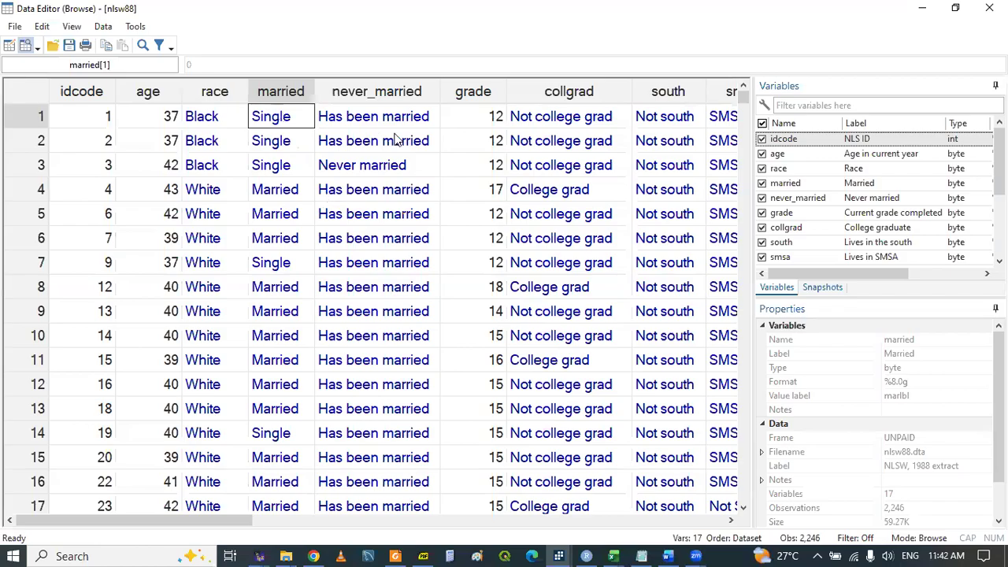
pyautogui.click(564, 168)
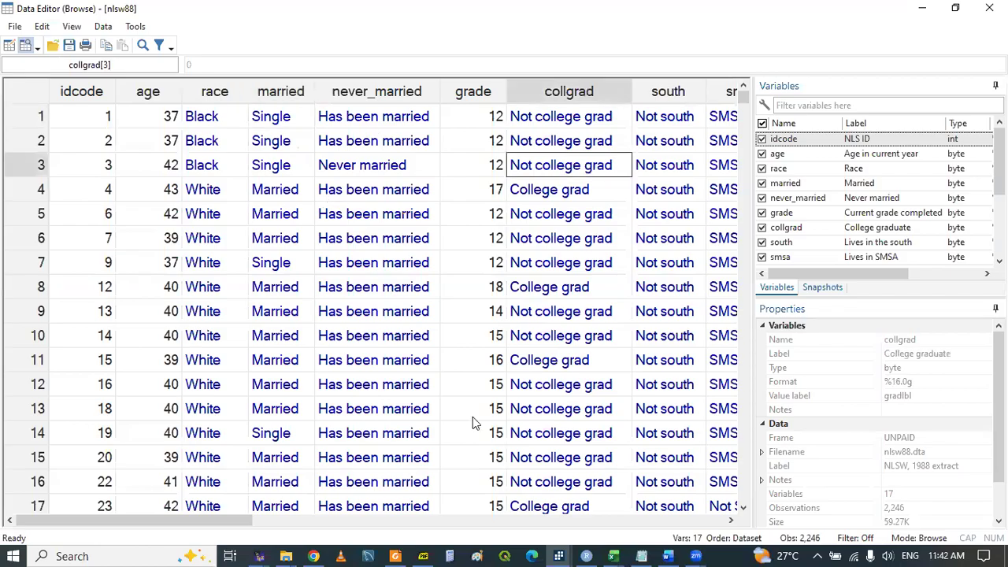
# Switch to the Stata Data Documentation PDF and examine pages 20 to 23 on copying labels, code masks and linking labels to variables.
pyautogui.click(425, 551)
pyautogui.scroll(-2, 635, 352)
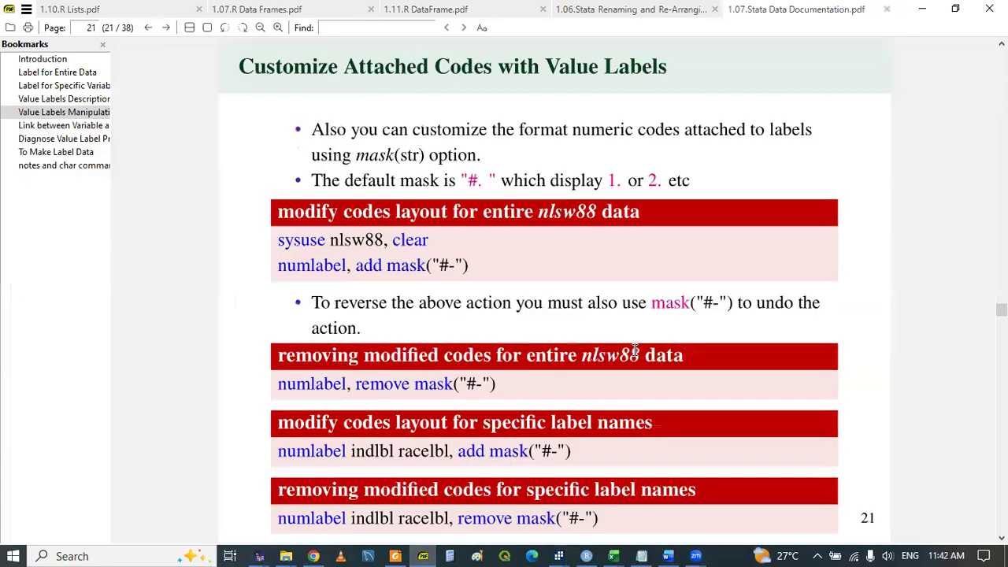
pyautogui.scroll(2, 635, 352)
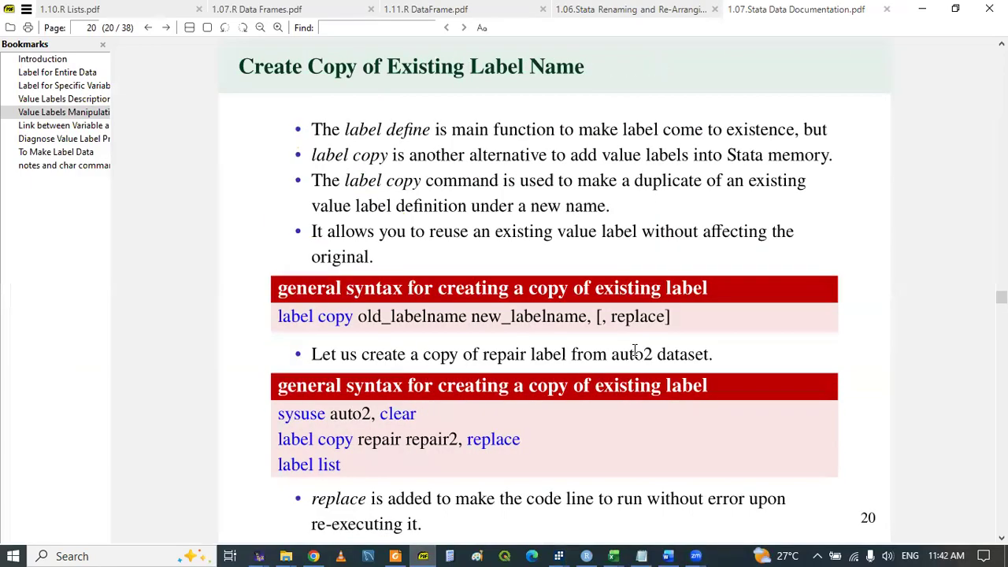
pyautogui.scroll(-2, 634, 352)
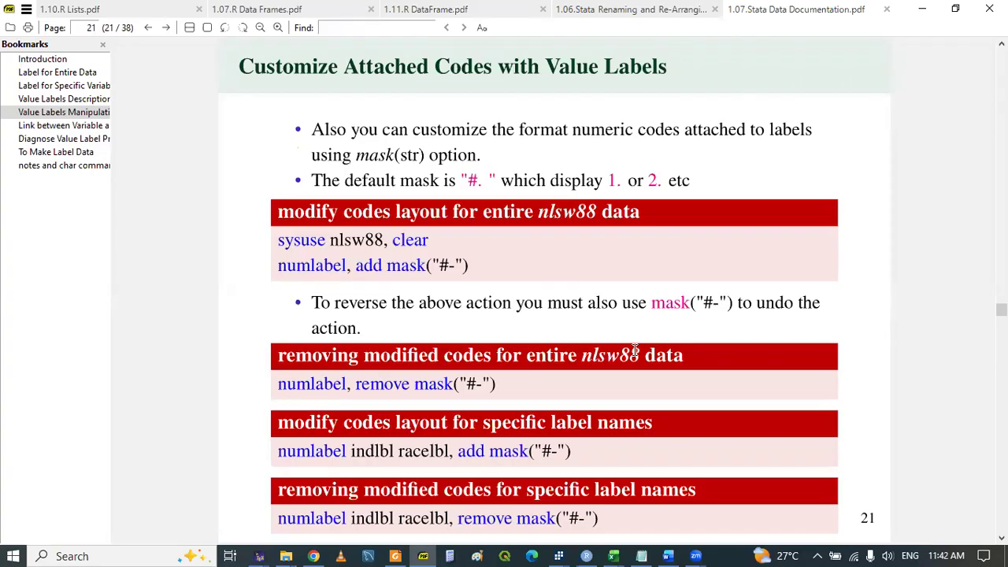
pyautogui.scroll(-2, 635, 352)
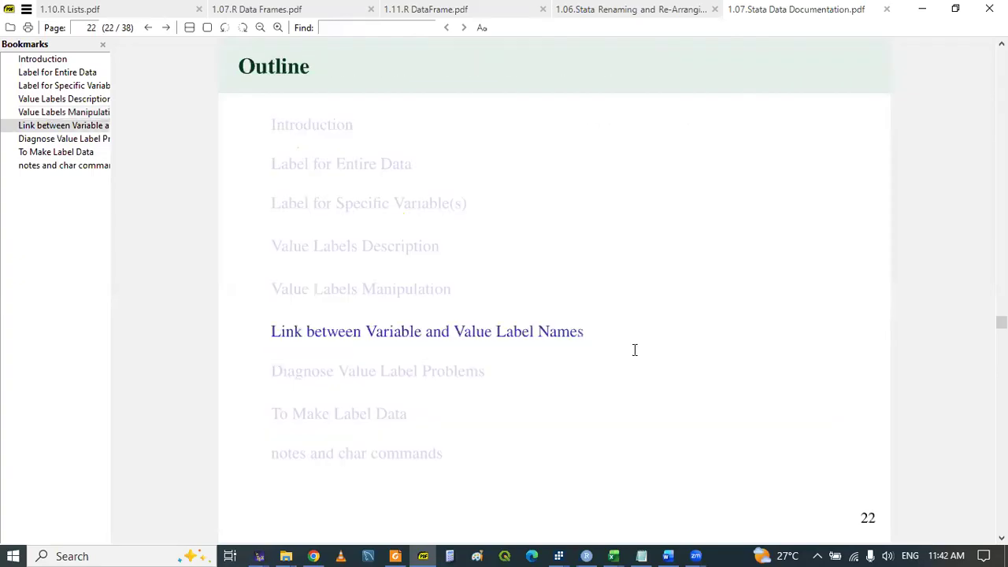
pyautogui.scroll(2, 634, 350)
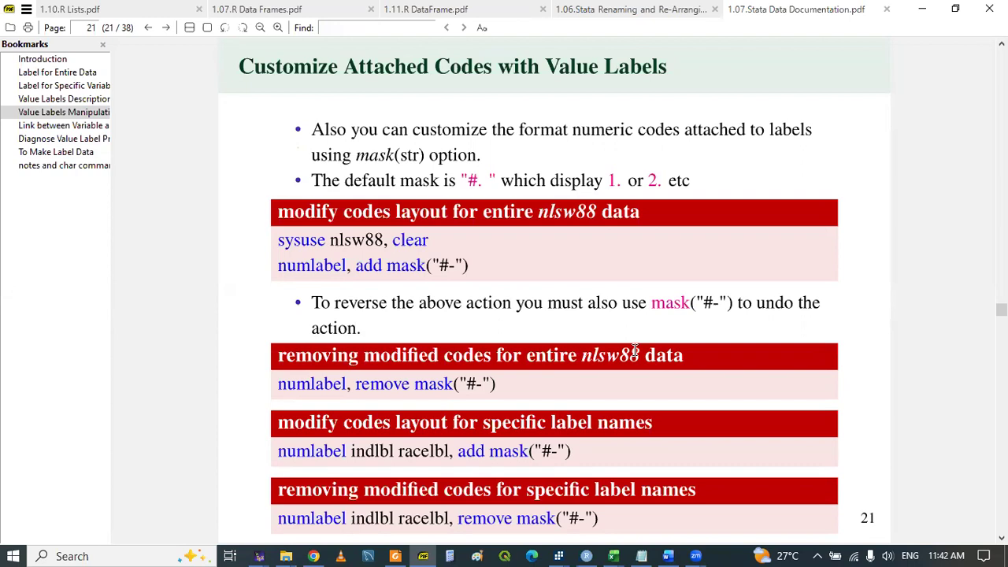
pyautogui.scroll(-4, 635, 352)
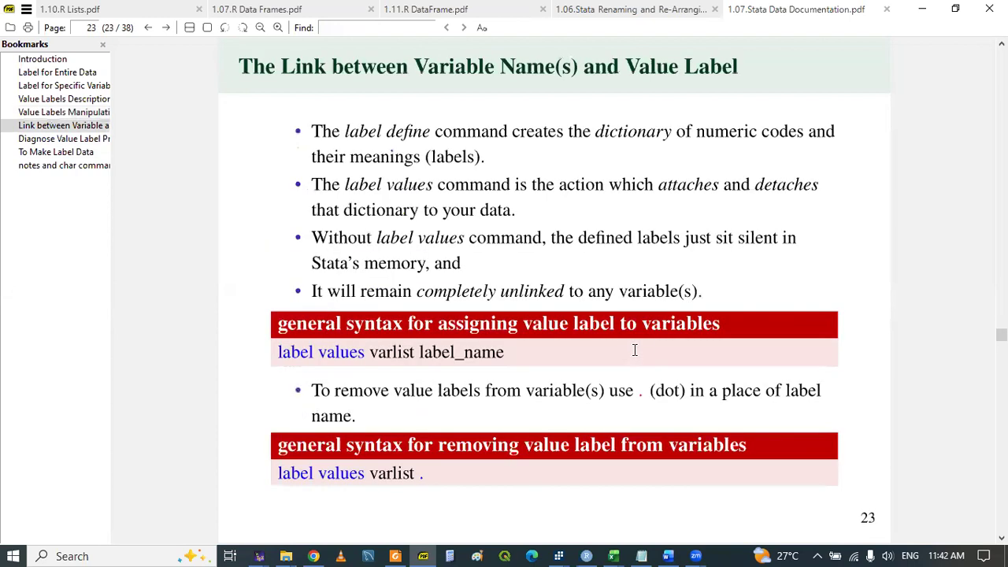
pyautogui.scroll(2, 635, 350)
pyautogui.scroll(-2, 634, 350)
# Copy the page 23 slide title into line 143 of the do-file as "*3.6 The Link between Variable Name(s) and Value Label" and save.
pyautogui.moveTo(240, 62); pyautogui.dragTo(750, 87)
pyautogui.hotkey('ctrl', 'c')
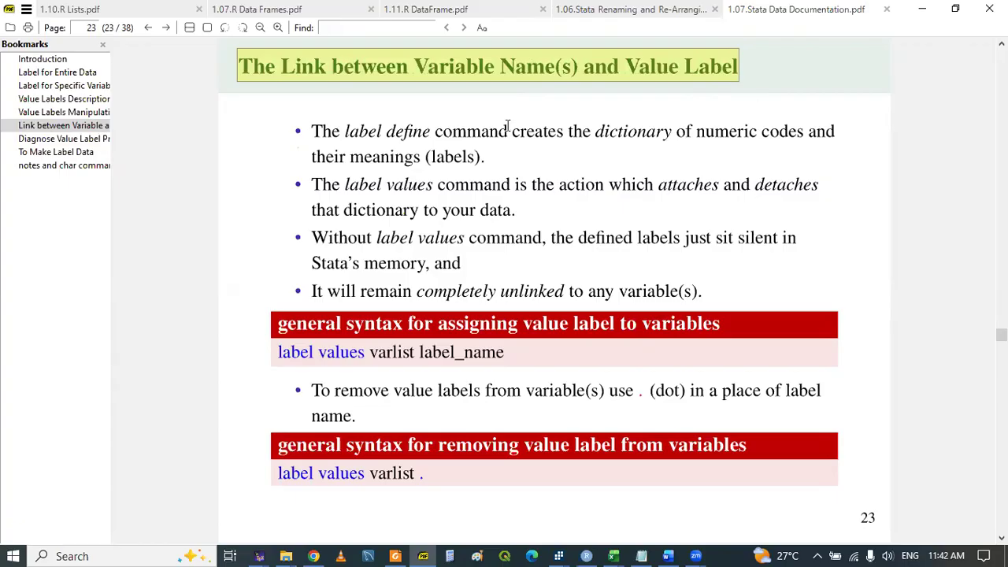
pyautogui.click(186, 117)
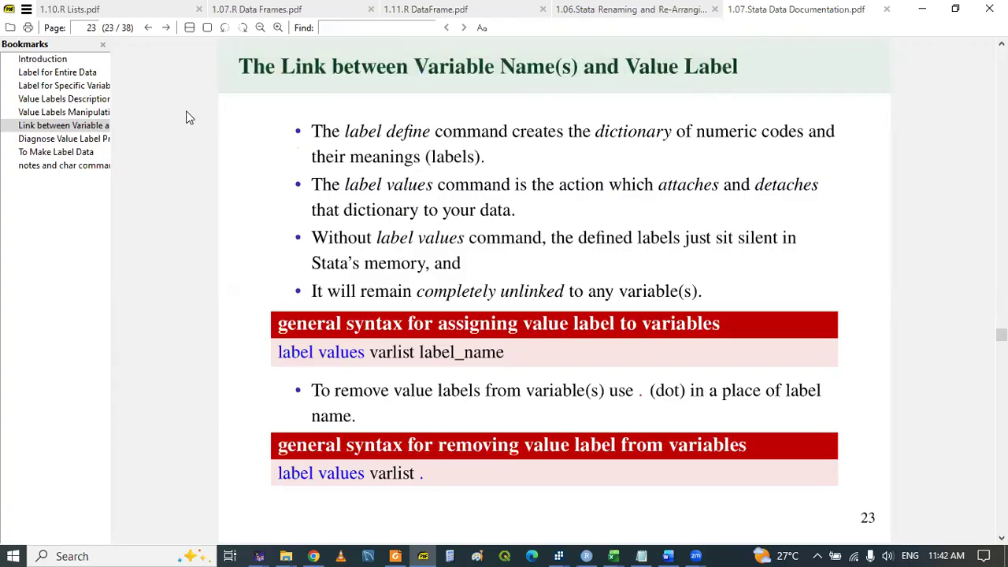
pyautogui.click(422, 555)
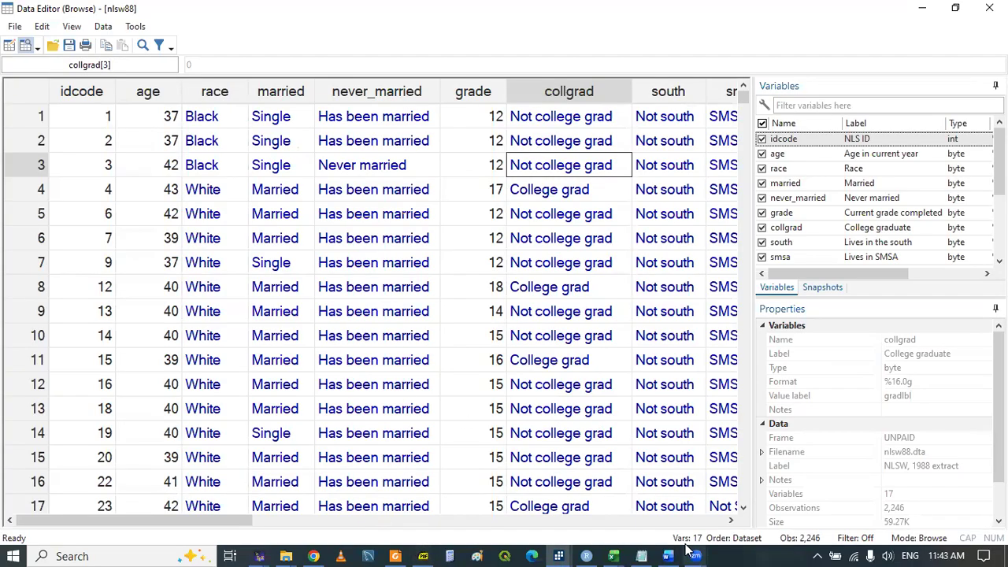
pyautogui.click(562, 551)
pyautogui.click(629, 515)
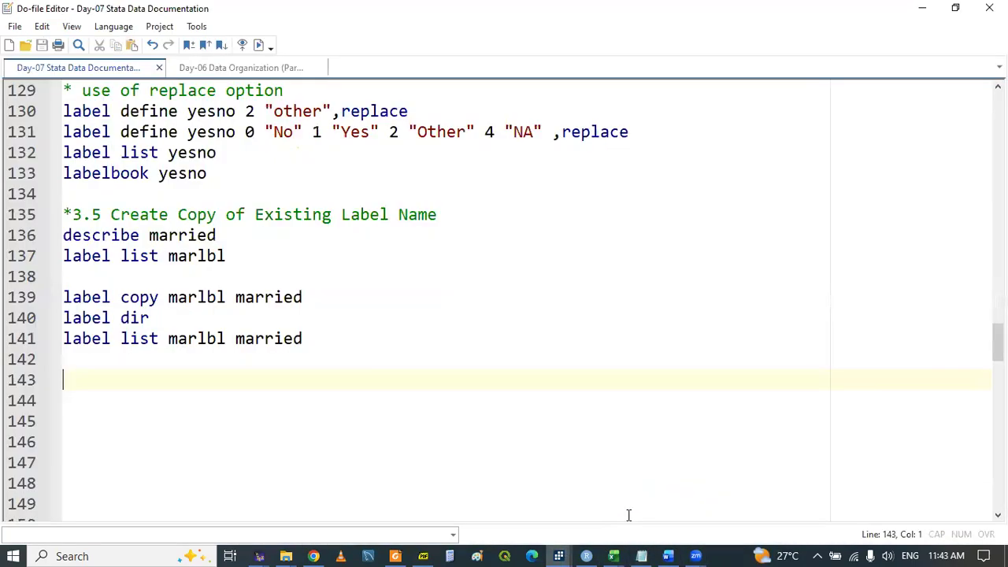
pyautogui.write('*3.6')
pyautogui.hotkey('ctrl', 'v')
pyautogui.click(174, 410)
pyautogui.hotkey('ctrl', 's')
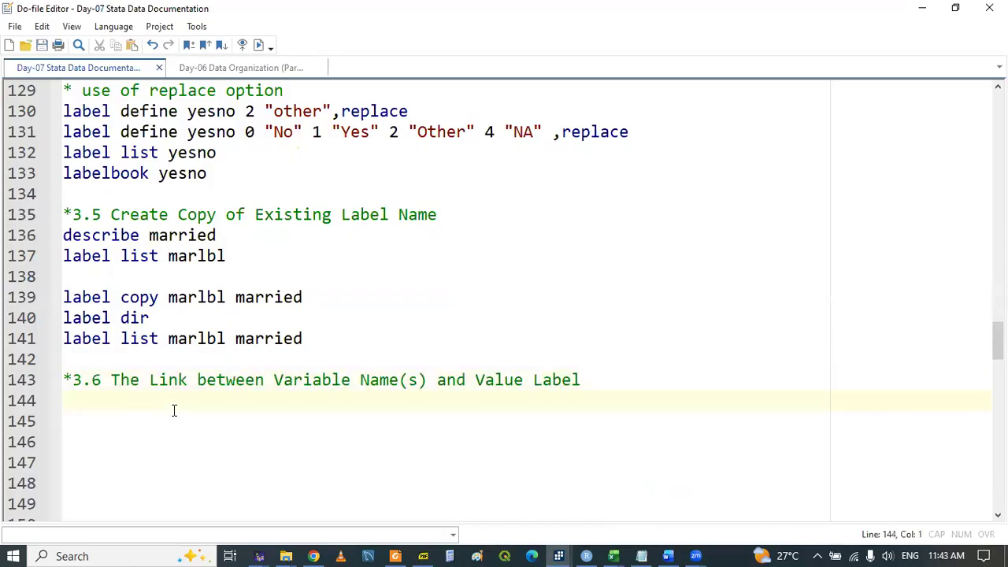
# Review the PDF's label values syntax on page 23 alongside the nlsw88 data, and bring up the labelbook help.
pyautogui.click(423, 556)
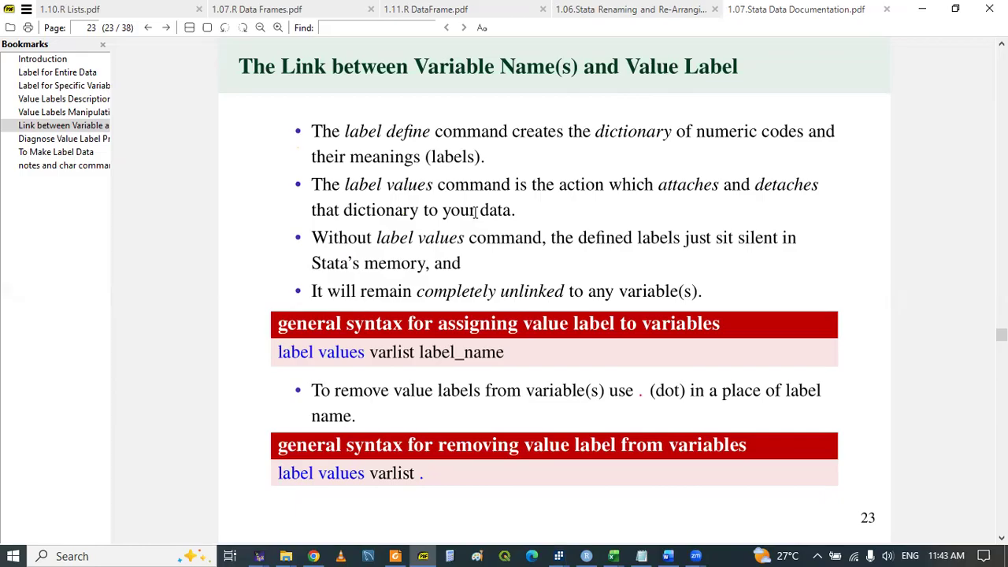
pyautogui.click(557, 553)
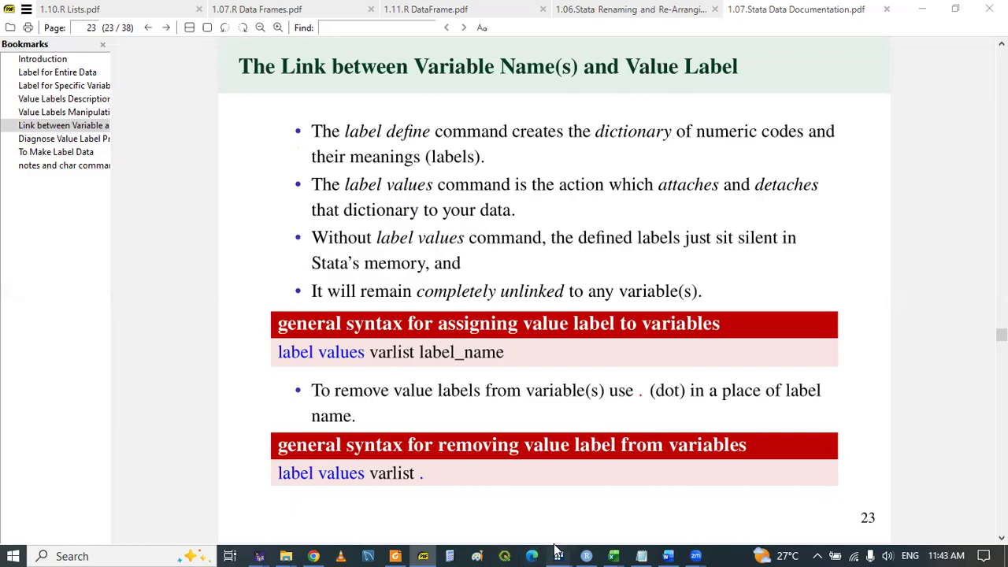
pyautogui.click(480, 500)
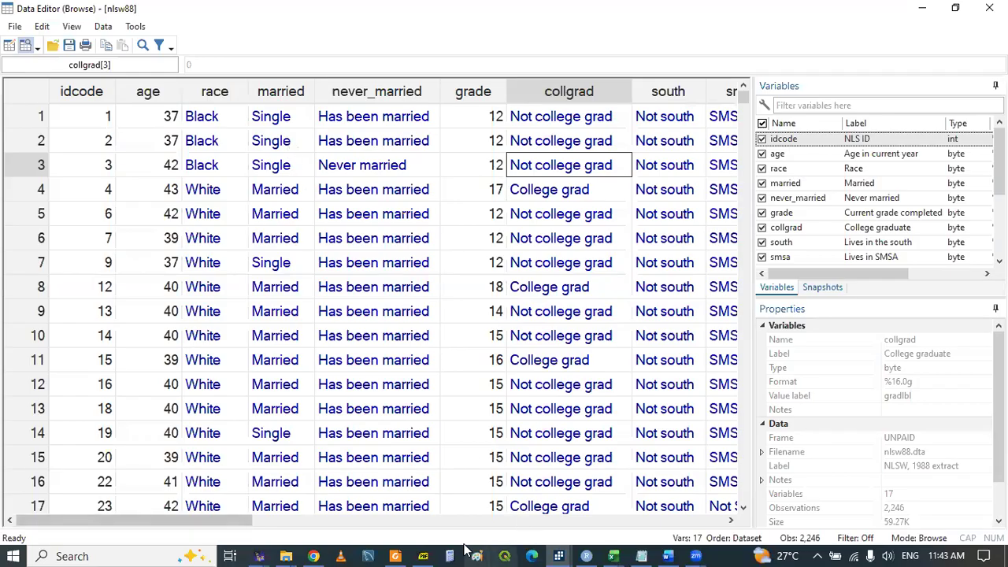
pyautogui.click(423, 554)
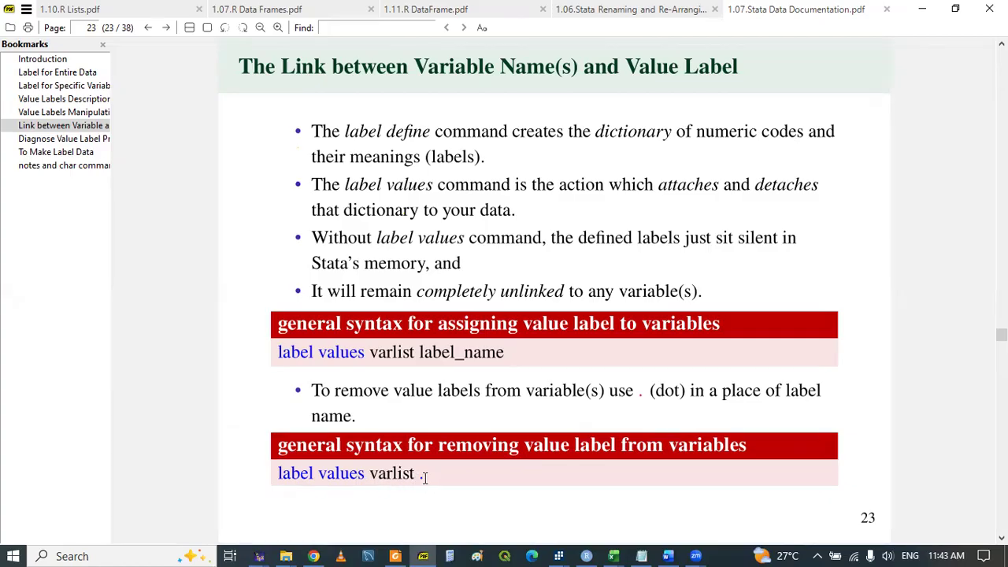
pyautogui.click(558, 553)
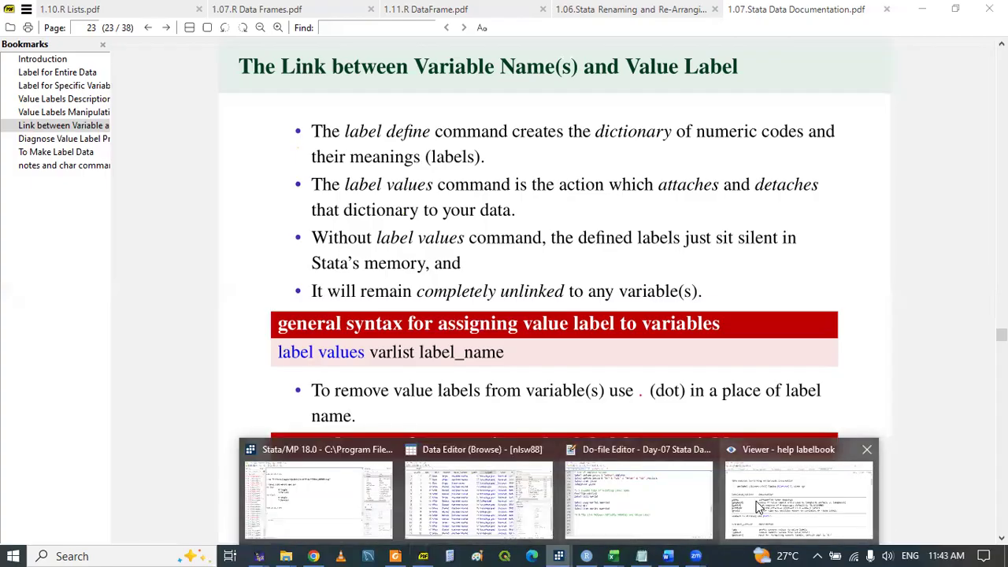
pyautogui.click(756, 506)
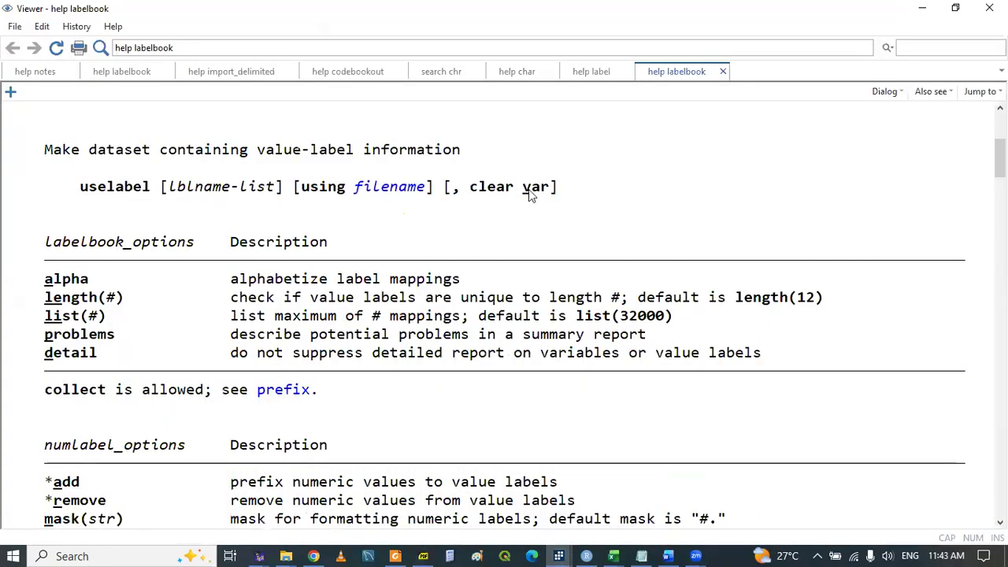
# Review the label values syntax for assigning and removing value labels in the label help and on PDF page 23.
pyautogui.click(591, 72)
pyautogui.moveTo(999, 155)
pyautogui.mouseDown()
pyautogui.moveTo(999, 189)
pyautogui.moveTo(999, 160)
pyautogui.mouseUp()
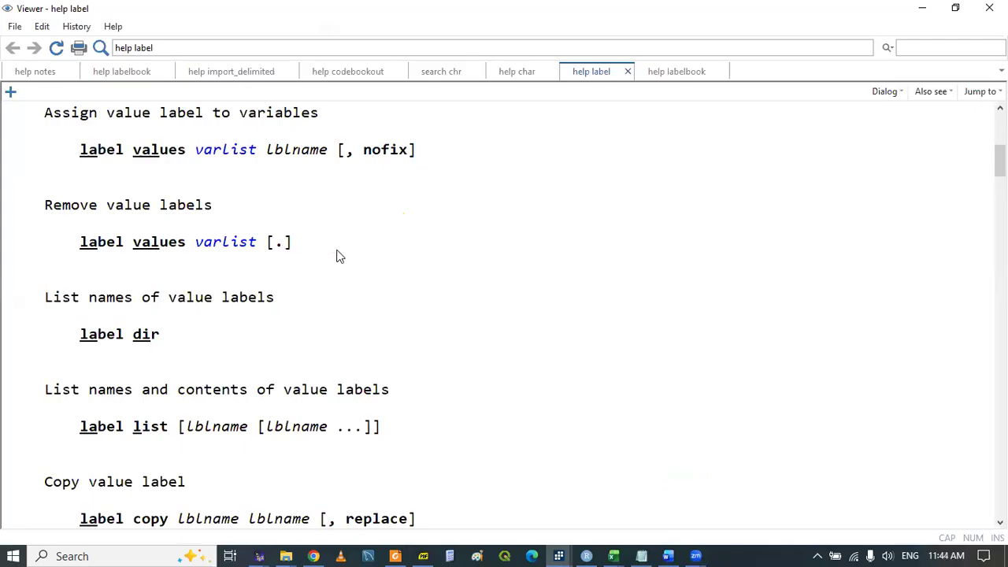
pyautogui.click(422, 552)
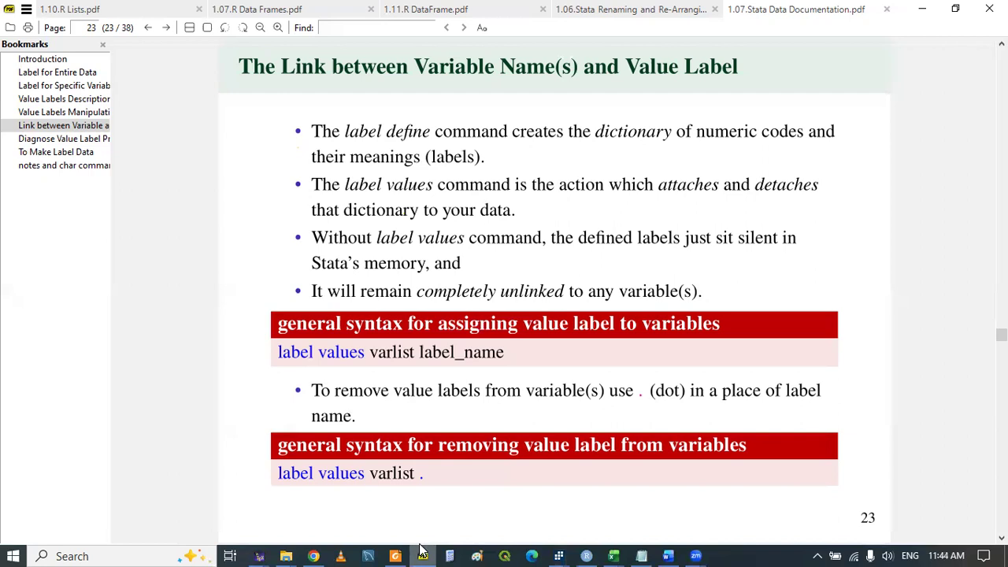
# Return to the do-file and add the comment "* remove value label" on line 145.
pyautogui.click(560, 551)
pyautogui.click(616, 526)
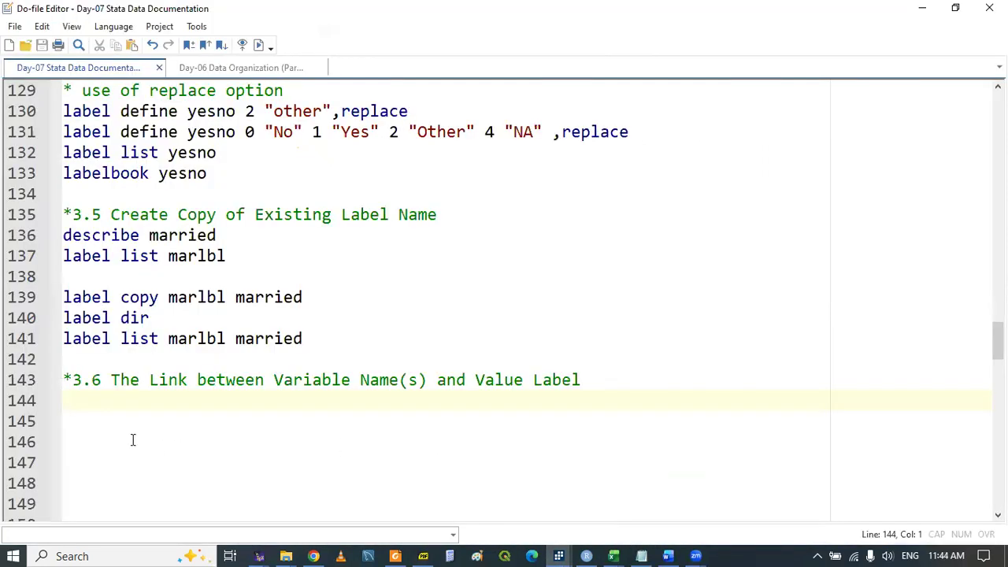
pyautogui.write('* remove')
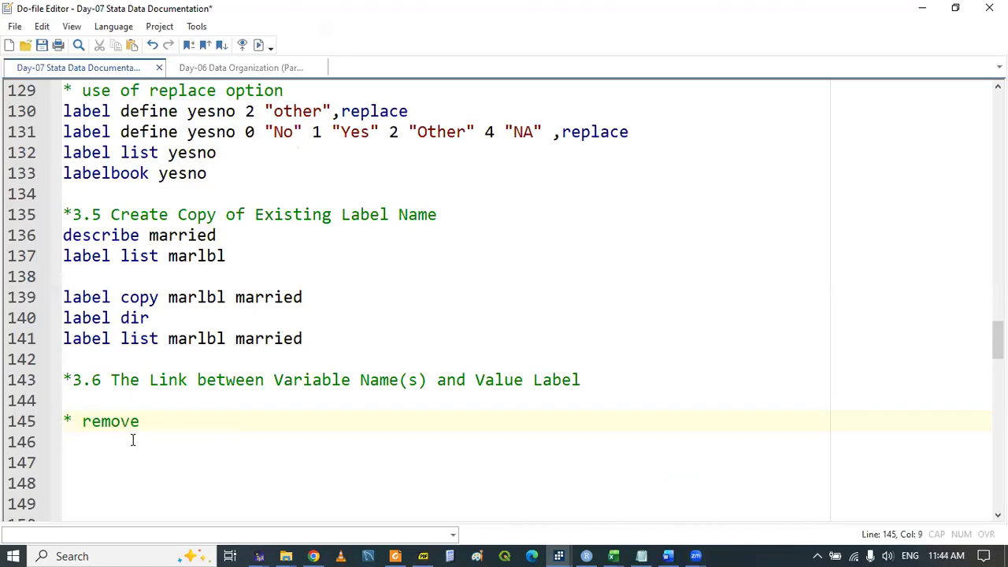
pyautogui.write(' value la')
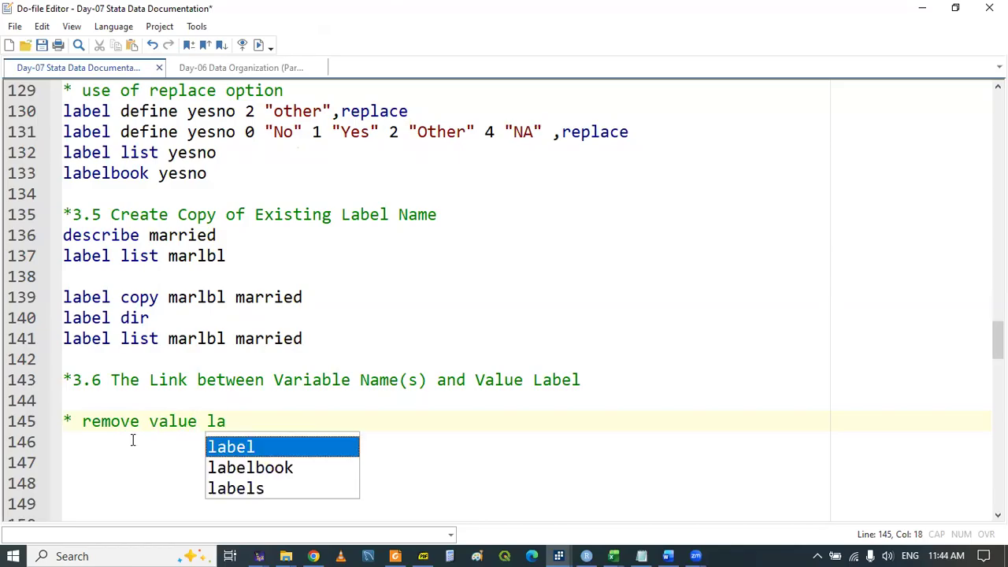
pyautogui.press('Return')
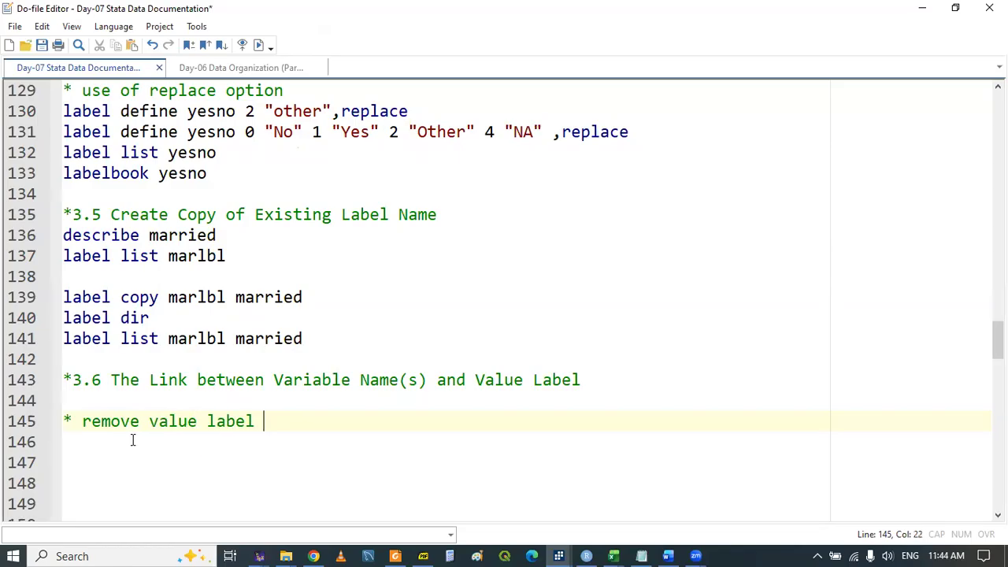
# Copy the variable list from the last example on PDF page 24 and write "describe married collgrad c_city industry" on line 146 of the do-file.
pyautogui.click(423, 556)
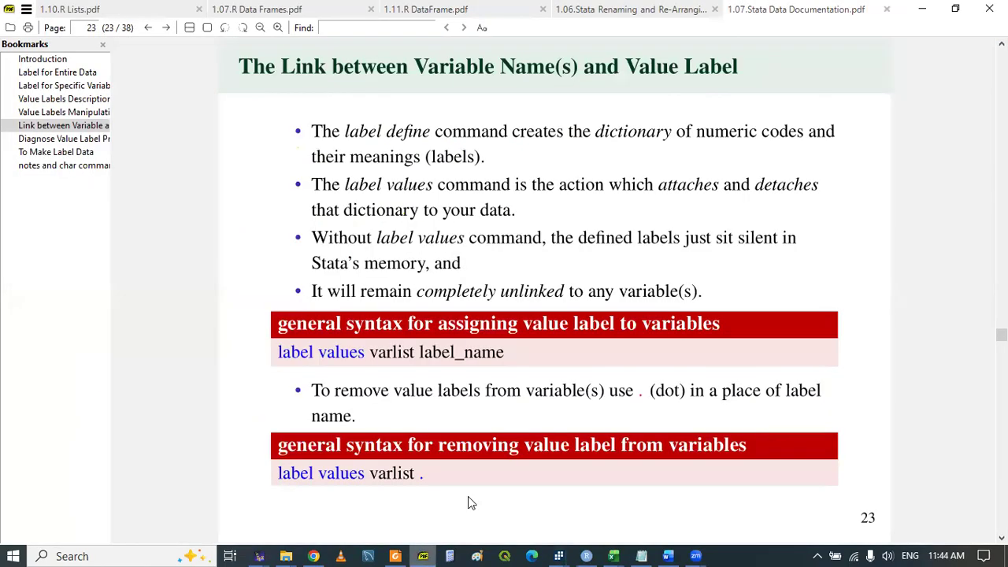
pyautogui.scroll(-3, 703, 340)
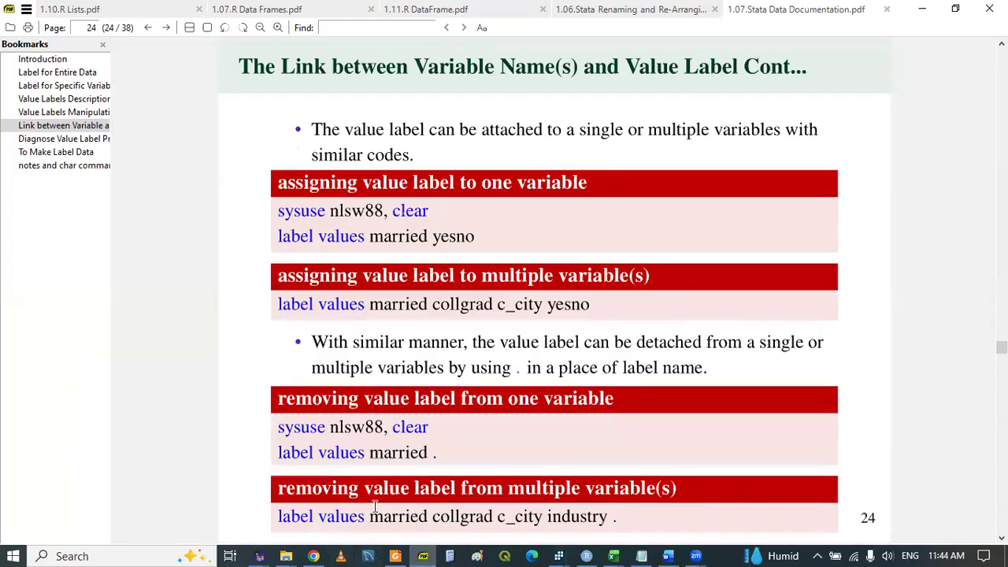
pyautogui.moveTo(371, 512); pyautogui.dragTo(609, 510)
pyautogui.hotkey('ctrl', 'c')
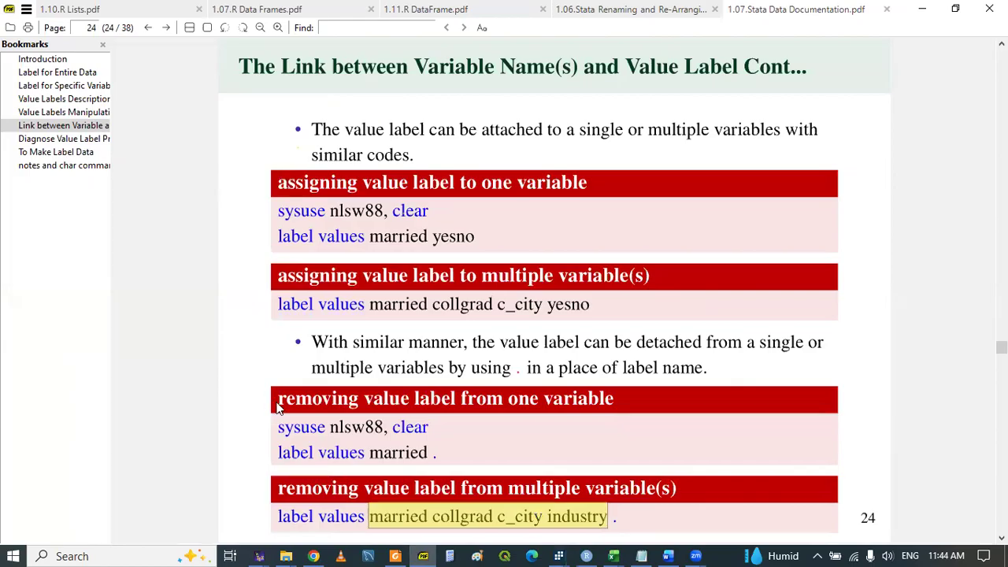
pyautogui.click(220, 413)
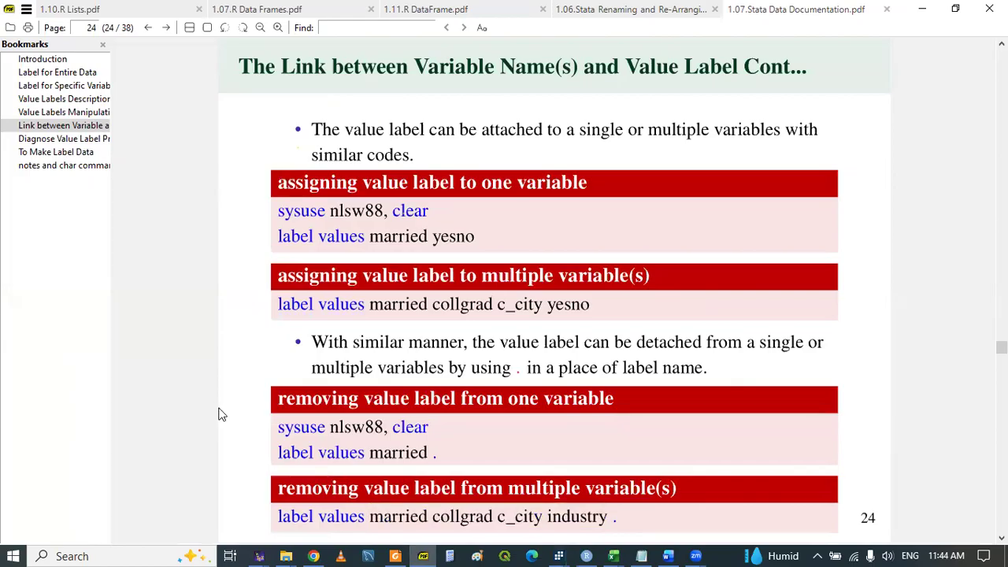
pyautogui.click(421, 554)
pyautogui.click(164, 443)
pyautogui.write('describe')
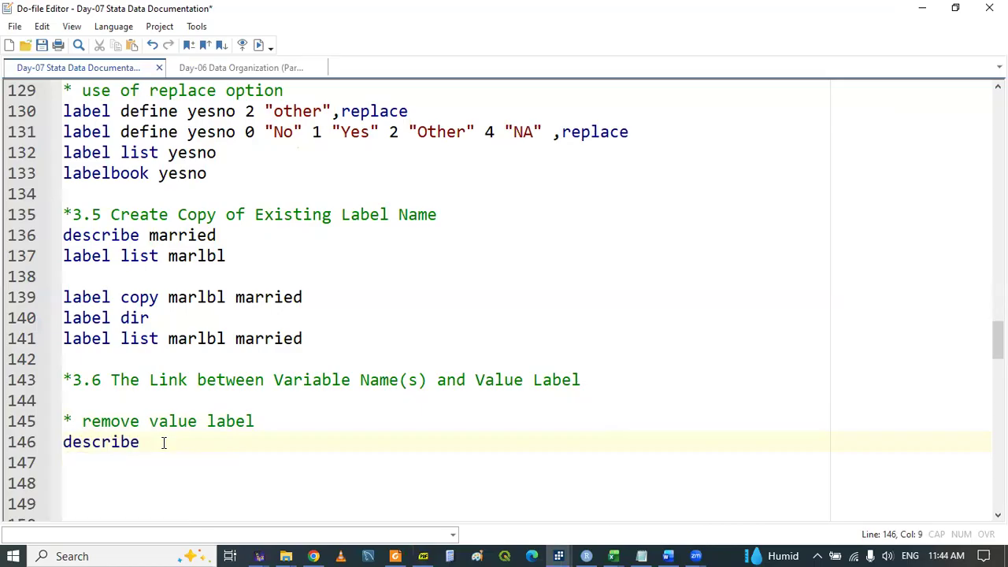
pyautogui.hotkey('ctrl', 'v')
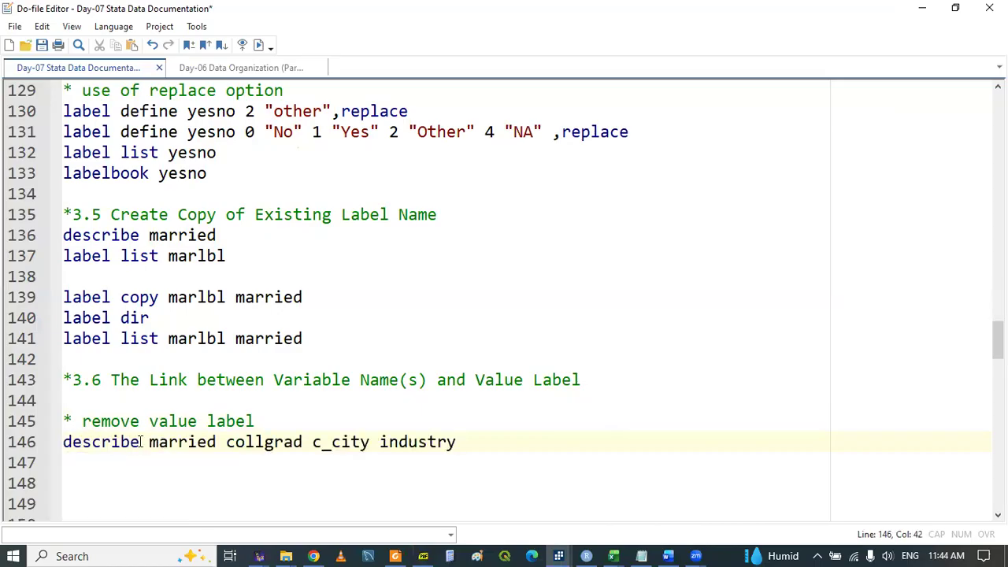
# Run only the describe line for married, collgrad, c_city and industry and show its output in the main Stata window.
pyautogui.doubleClick(102, 446)
pyautogui.hotkey('shift', 'End')
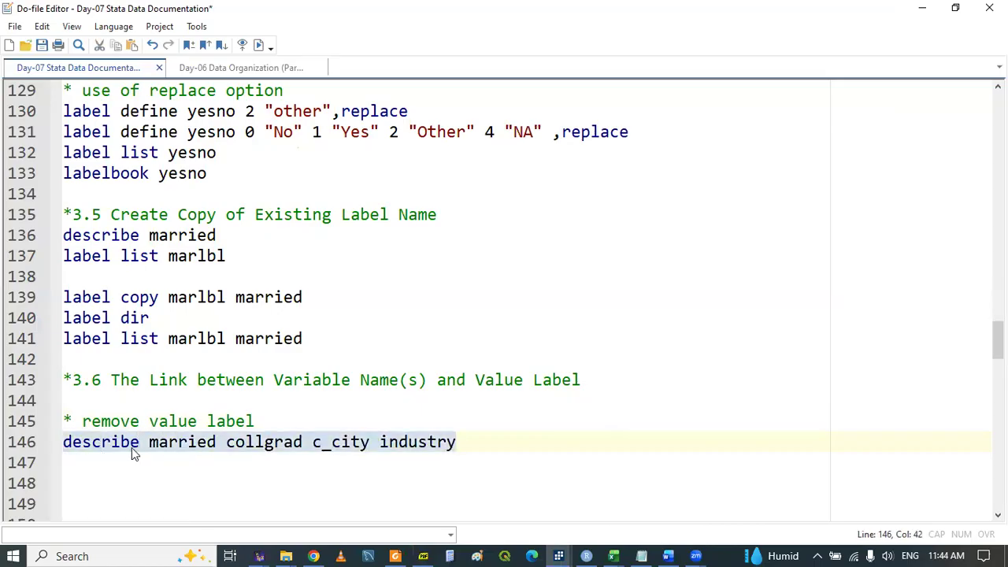
pyautogui.click(560, 554)
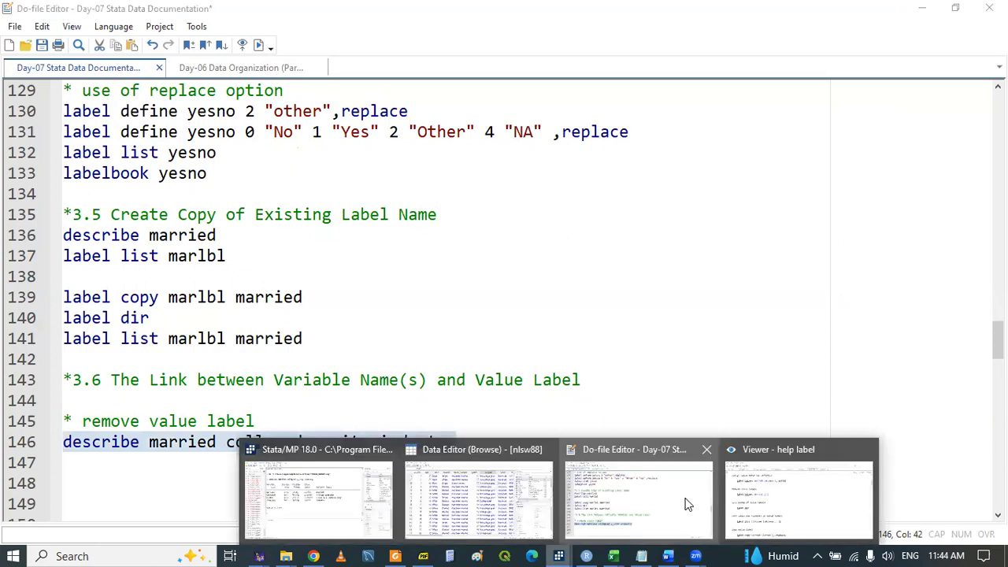
pyautogui.click(338, 496)
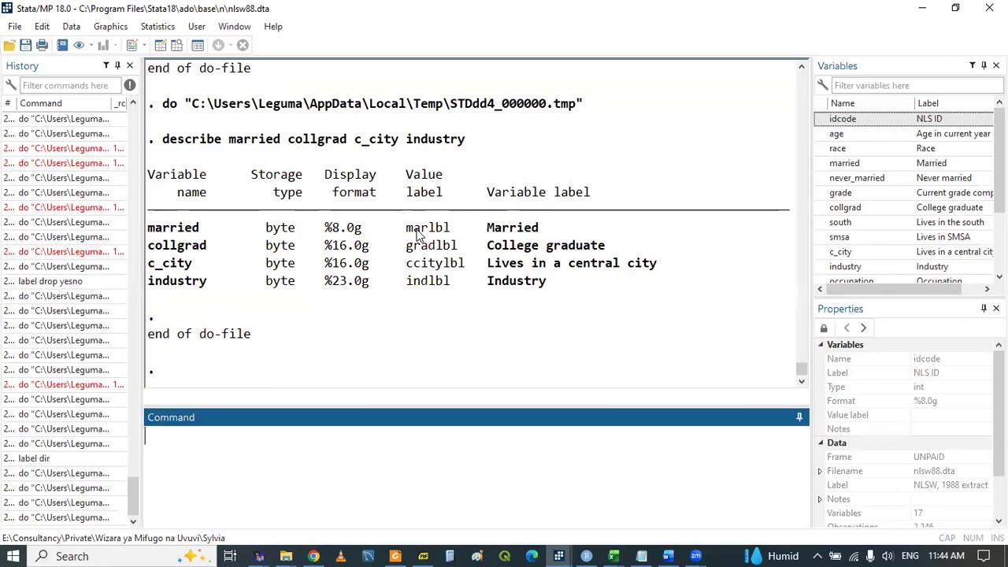
# Browse only married, collgrad, c_city and industry, and compare the data with the value label names in the describe output.
pyautogui.write('br')
pyautogui.hotkey('ctrl', 'v')
pyautogui.press('Return')
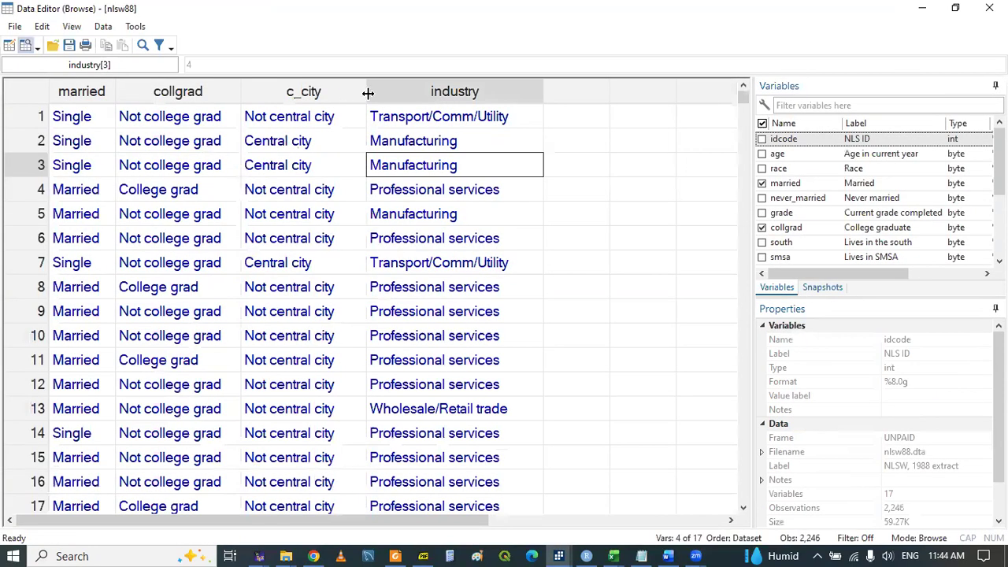
pyautogui.click(558, 556)
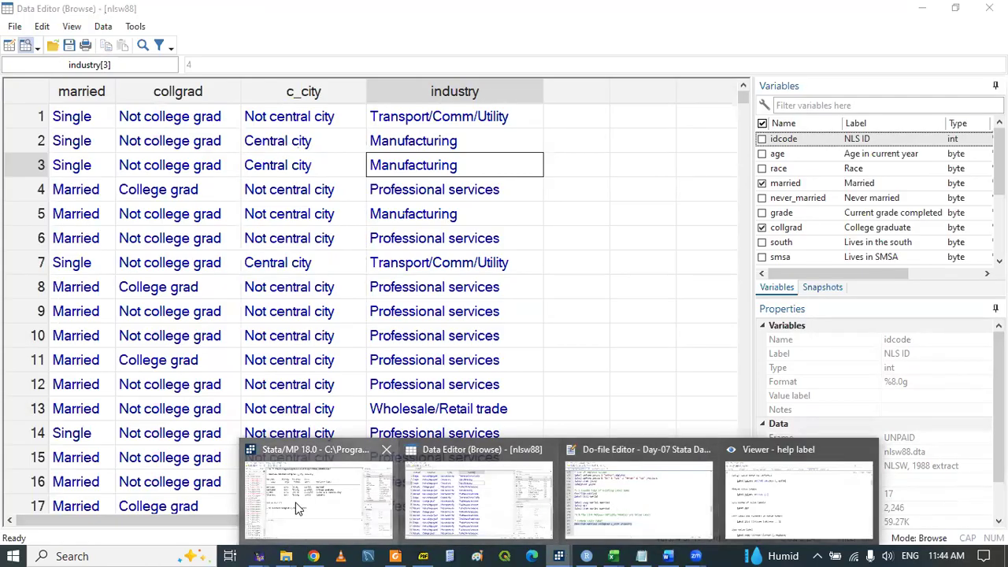
pyautogui.click(381, 504)
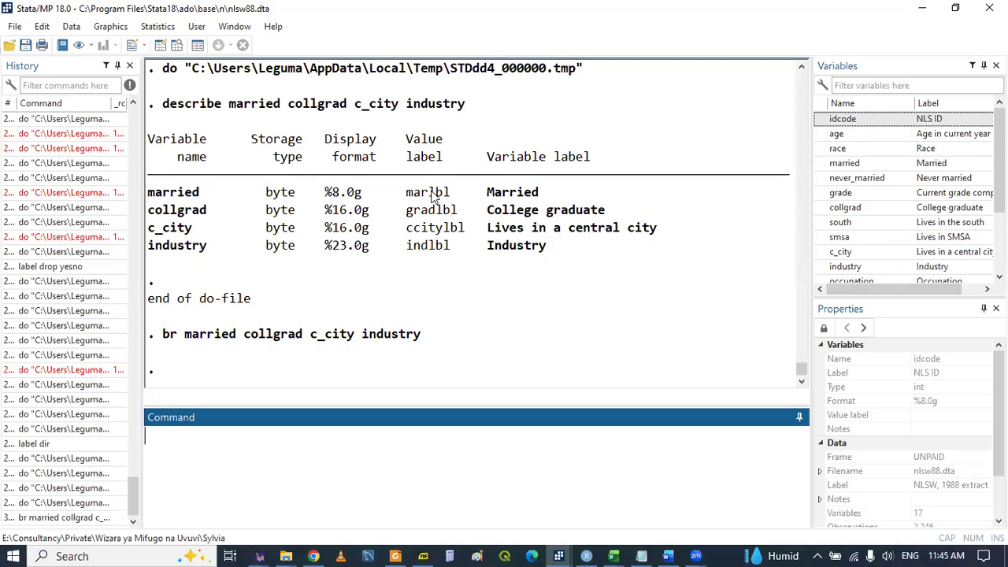
# Add "label values married collgrad c_city industry ." on line 148 of the do-file, leaving blank lines below it.
pyautogui.click(558, 556)
pyautogui.click(609, 527)
pyautogui.click(141, 487)
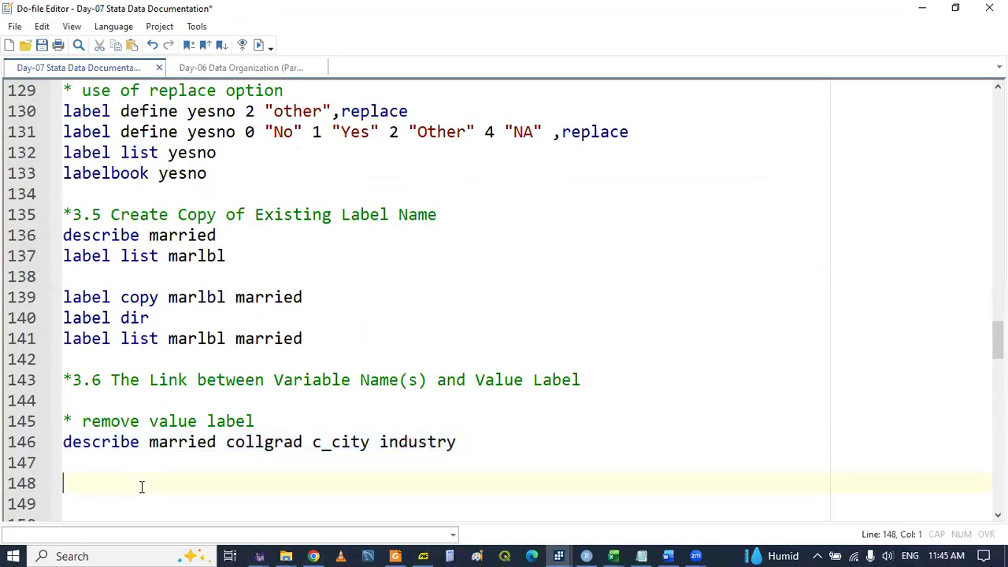
pyautogui.press('Return')
pyautogui.press('Return')
pyautogui.press('Return')
pyautogui.press('Return')
pyautogui.press('Up')
pyautogui.press('Up')
pyautogui.press('Up')
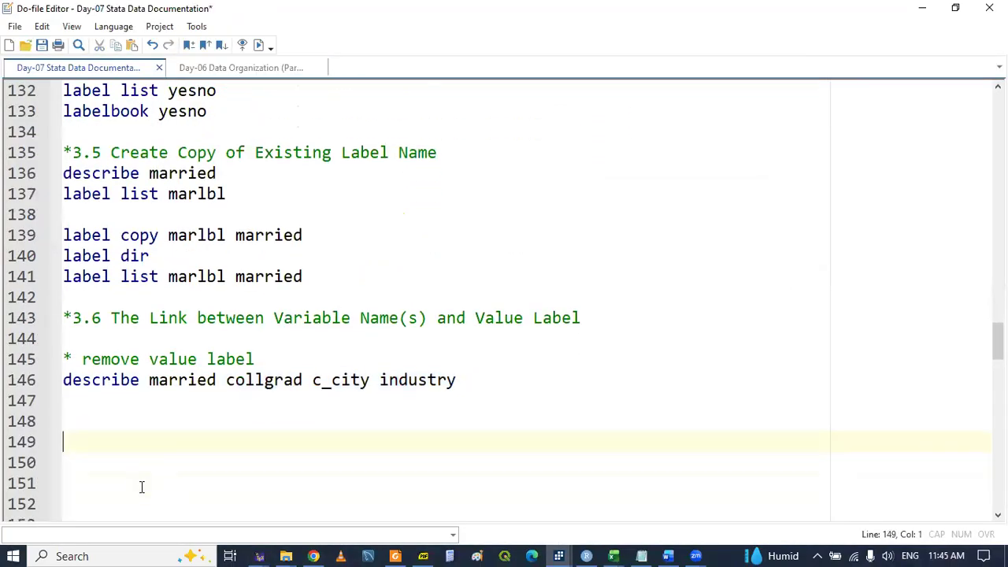
pyautogui.write('la')
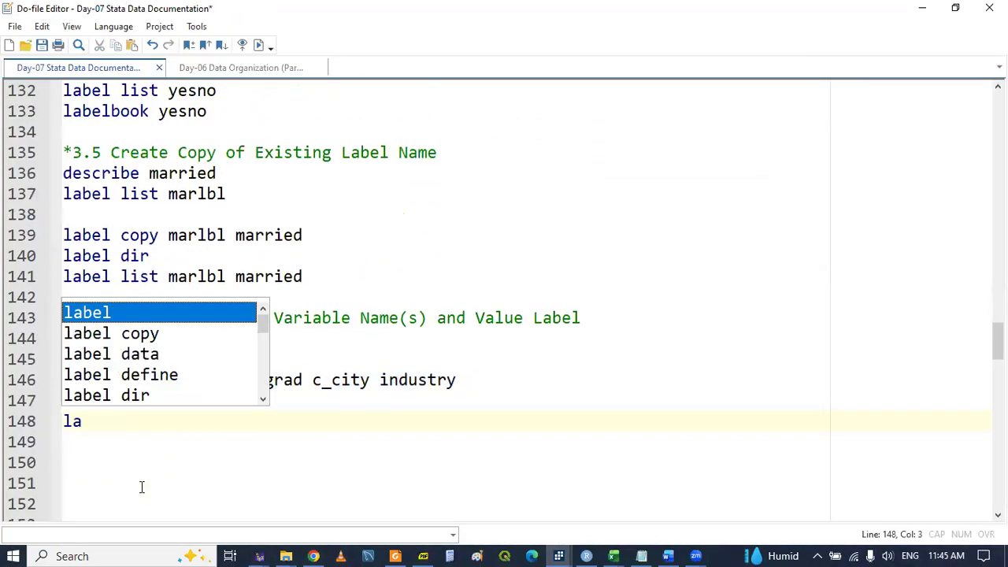
pyautogui.write('bel values')
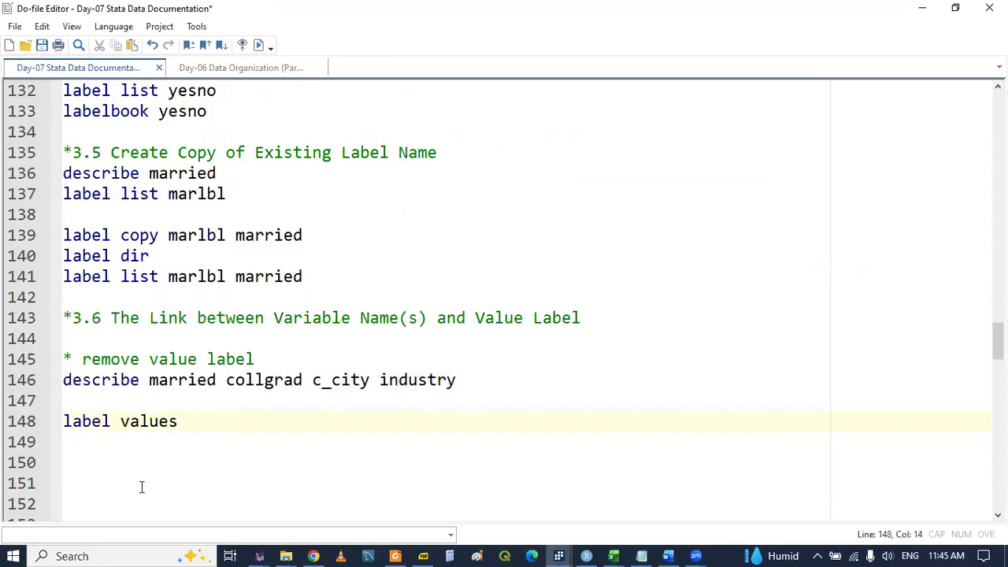
pyautogui.write('married collgrad c_city industry')
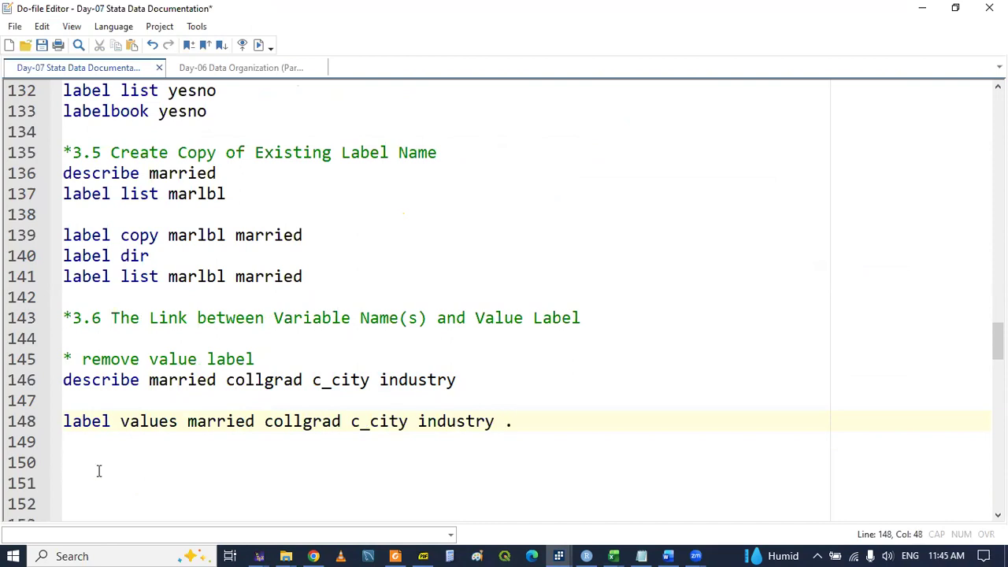
# Run only the label values line to detach the value labels from the four variables.
pyautogui.doubleClick(78, 422)
pyautogui.hotkey('shift', 'End')
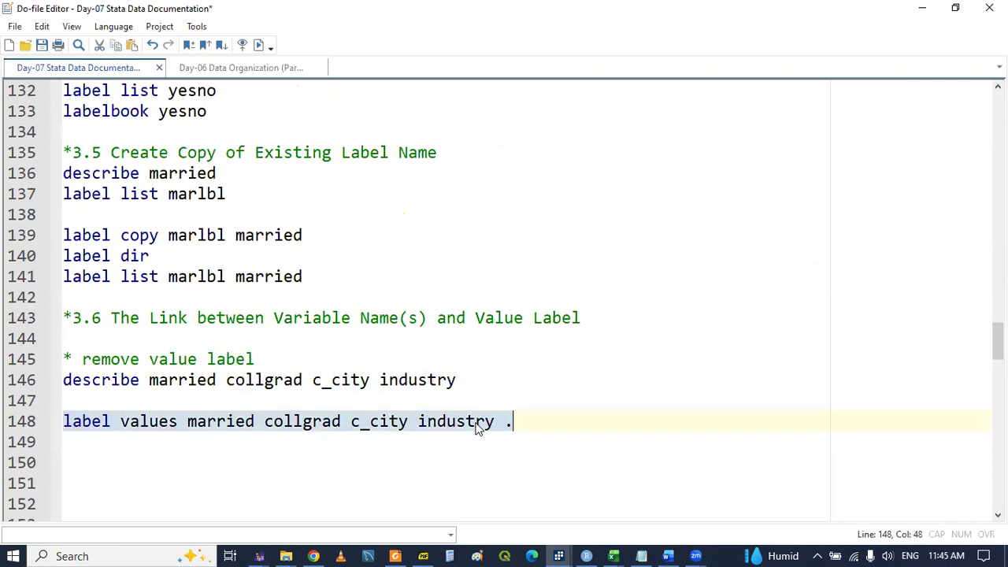
pyautogui.click(385, 461)
pyautogui.click(557, 549)
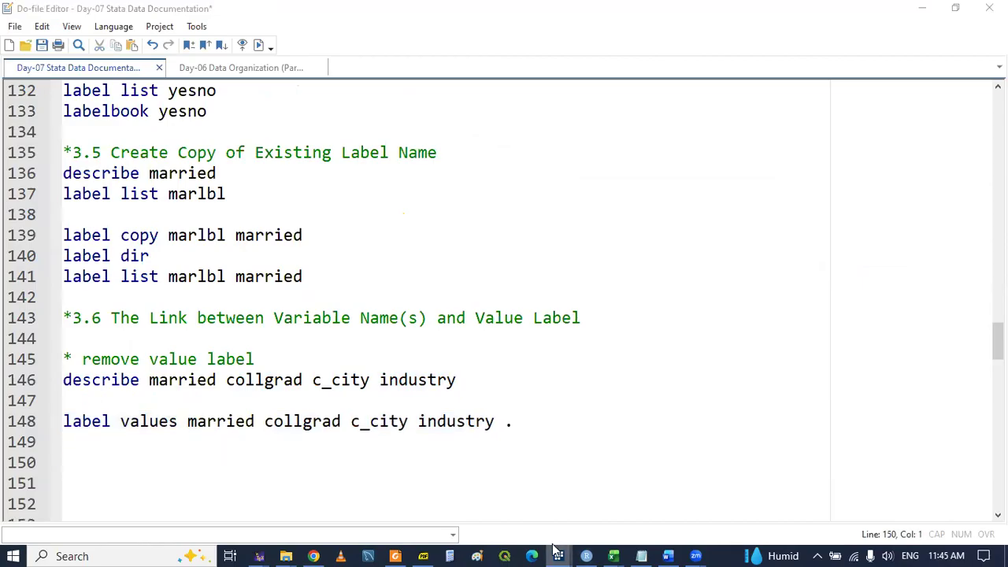
# Examine the values of married, collgrad and industry in the data browser, and check the executed command in the results.
pyautogui.click(482, 501)
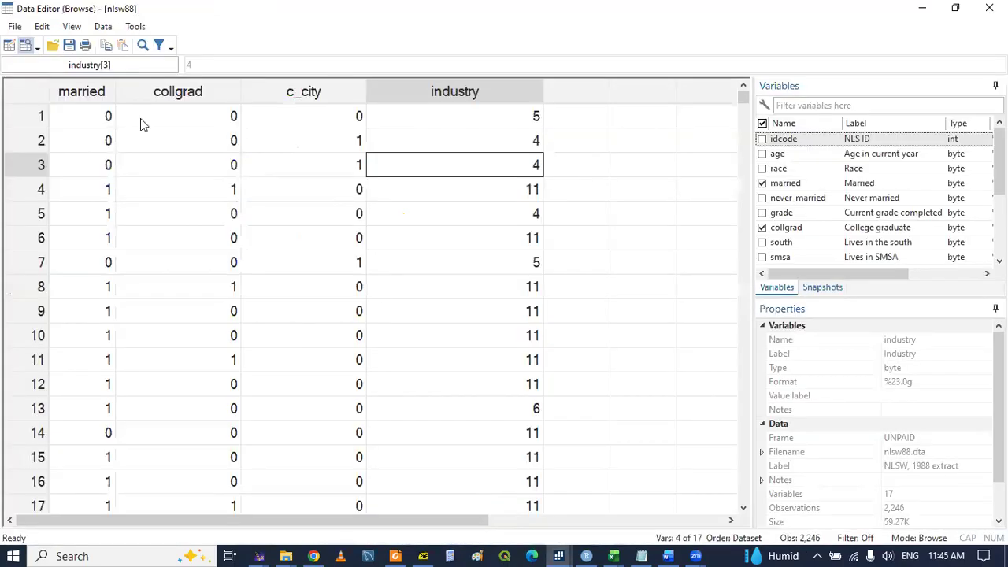
pyautogui.click(103, 119)
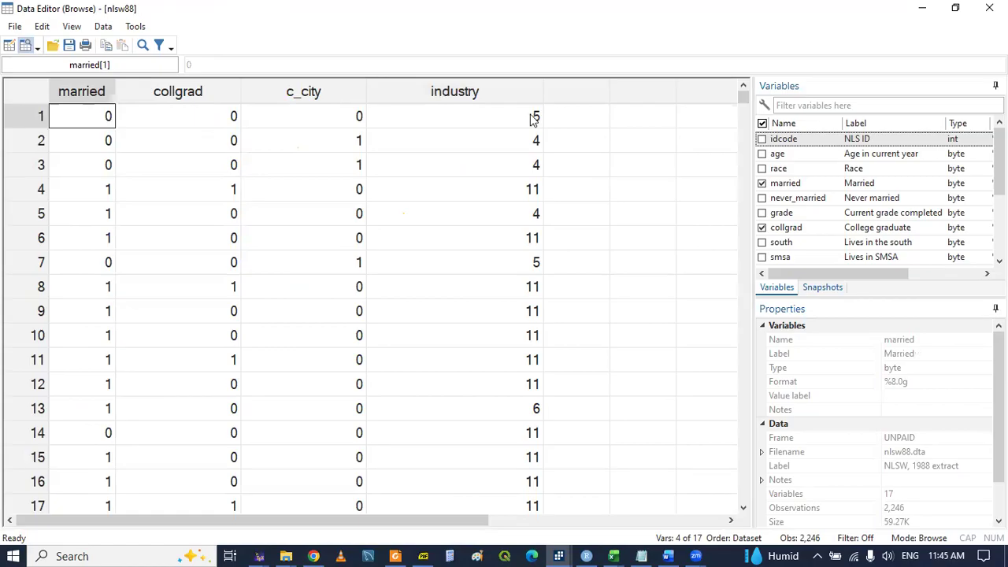
pyautogui.click(533, 140)
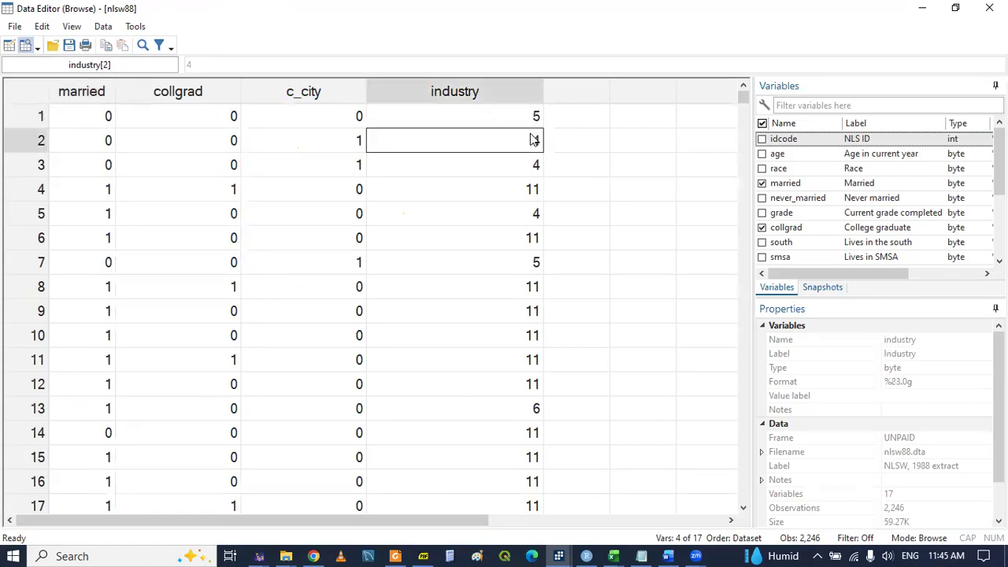
pyautogui.moveTo(742, 98)
pyautogui.mouseDown()
pyautogui.moveTo(745, 490)
pyautogui.moveTo(740, 93)
pyautogui.mouseUp()
pyautogui.click(289, 116)
pyautogui.click(194, 125)
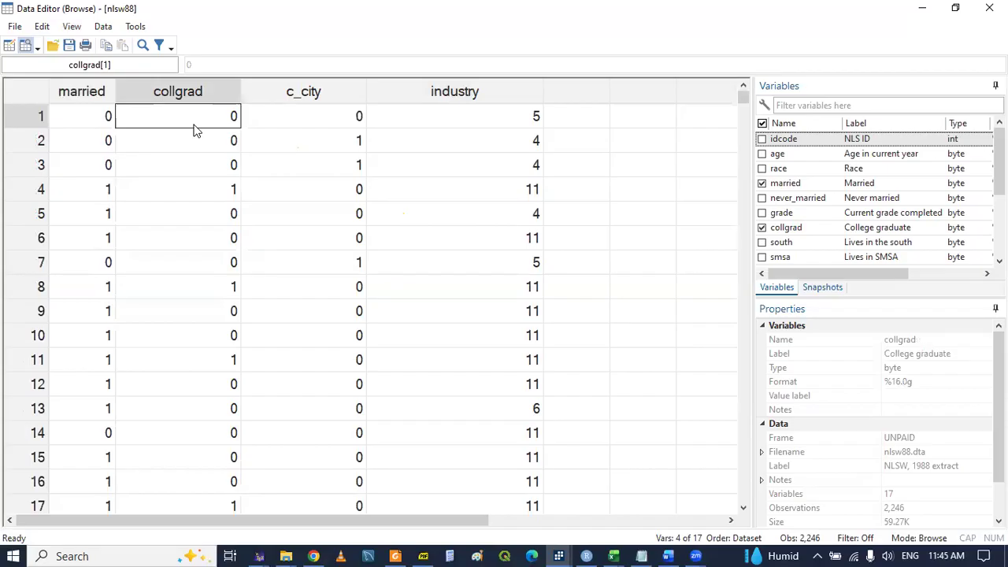
pyautogui.click(230, 147)
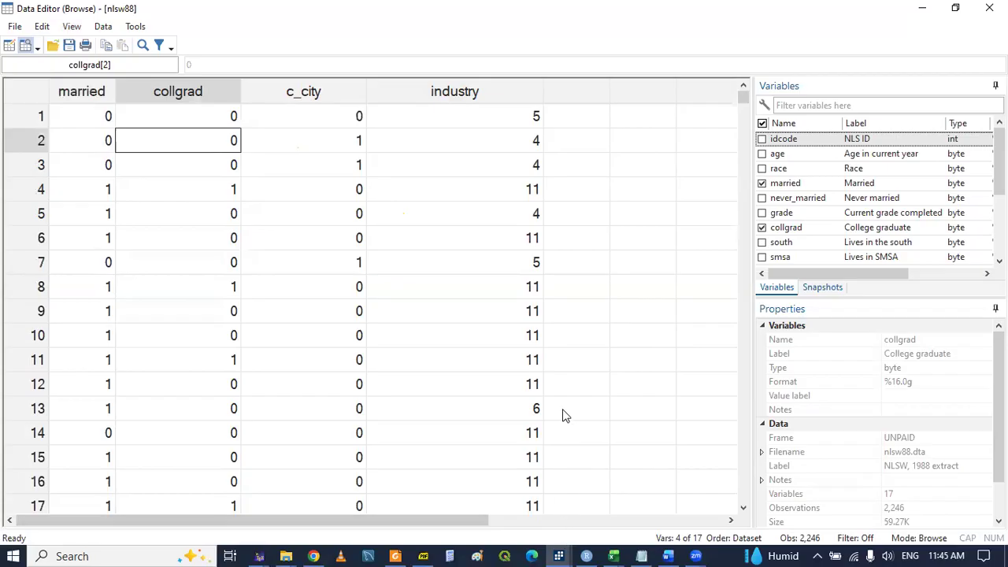
pyautogui.moveTo(557, 553)
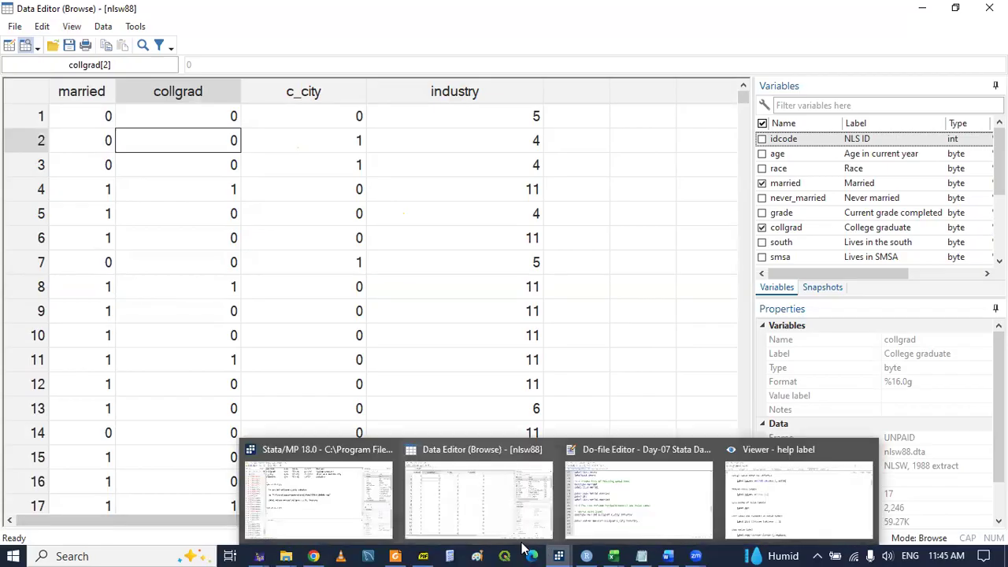
pyautogui.click(327, 508)
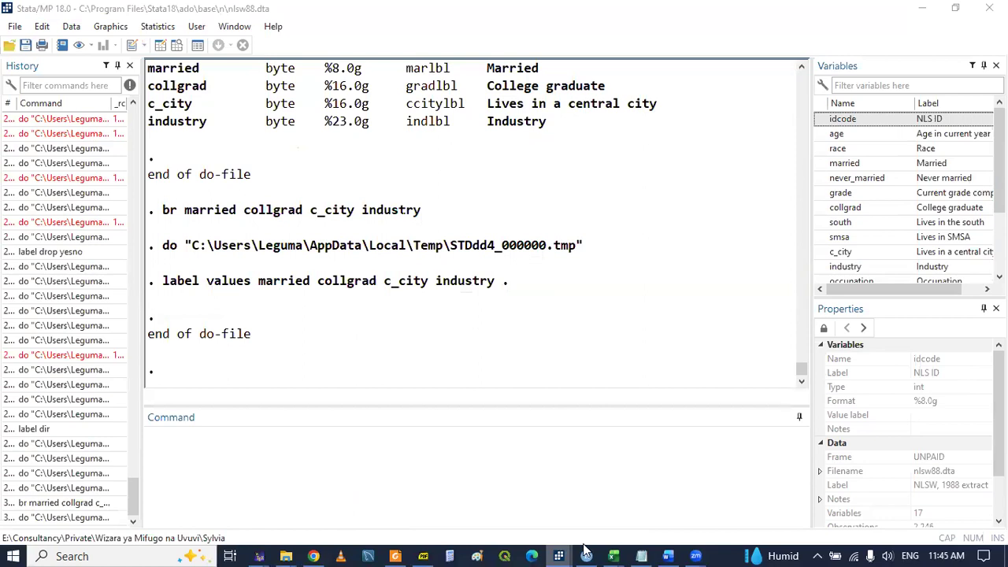
# Add the comment "* attach value labels" on line 150 of the do-file, start a new line below it and save the file.
pyautogui.moveTo(556, 549)
pyautogui.click(619, 512)
pyautogui.press('Down')
pyautogui.press('Down')
pyautogui.press('Down')
pyautogui.press('Down')
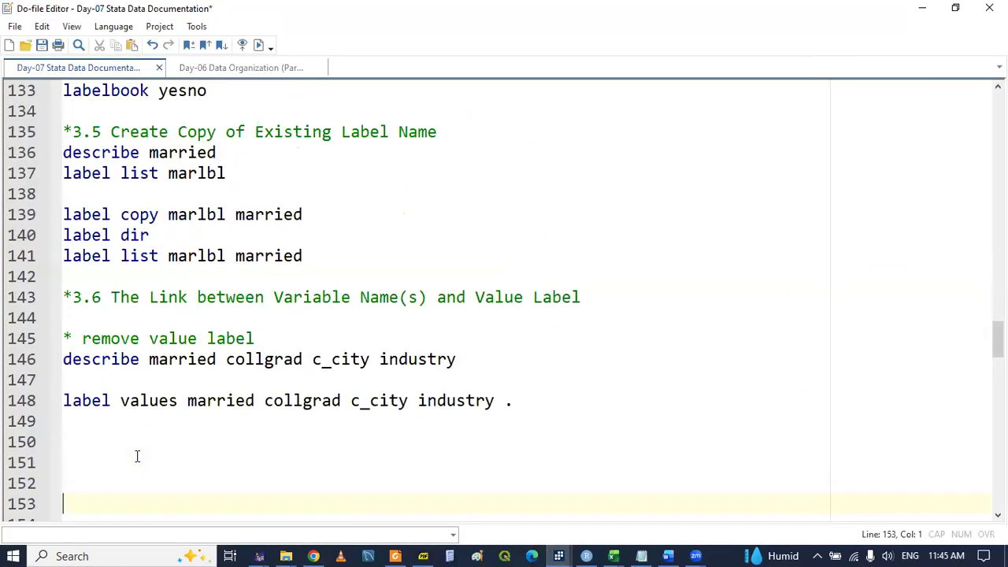
pyautogui.press('Up')
pyautogui.press('Up')
pyautogui.press('Up')
pyautogui.press('Up')
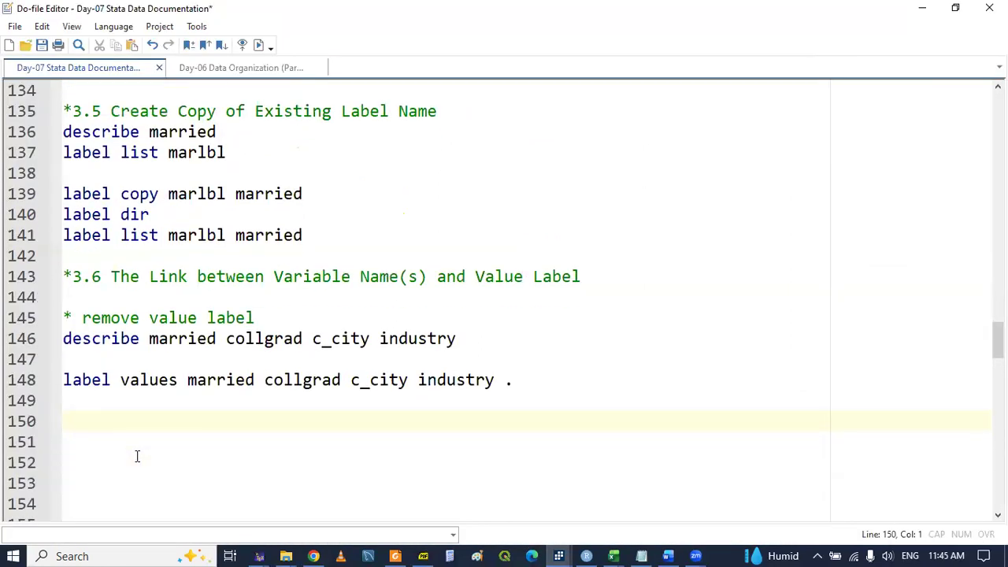
pyautogui.write('attach value labels')
pyautogui.press('Return')
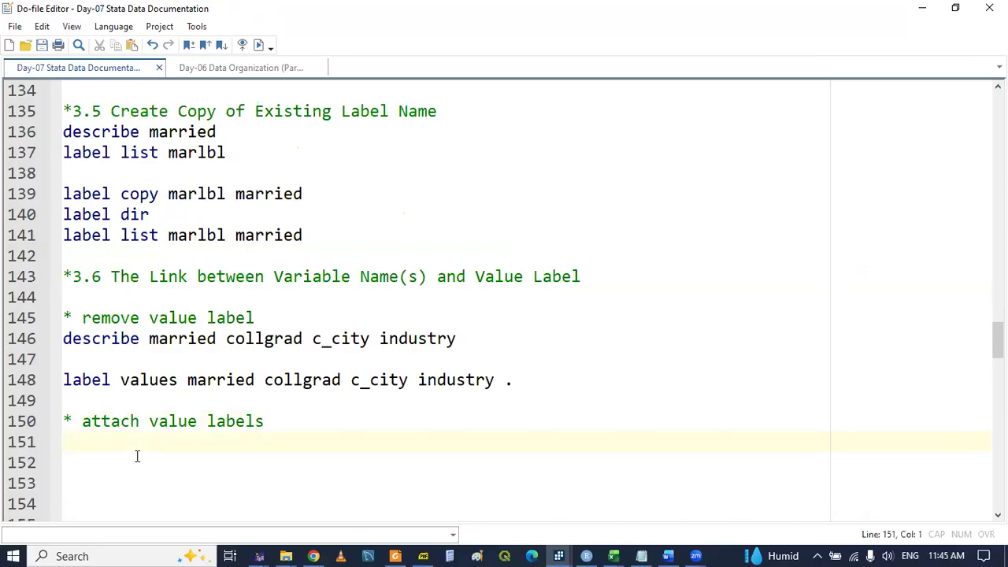
# Add "label dir" on line 151 of the do-file, run only that line and compare the label names with the earlier results.
pyautogui.write('labe')
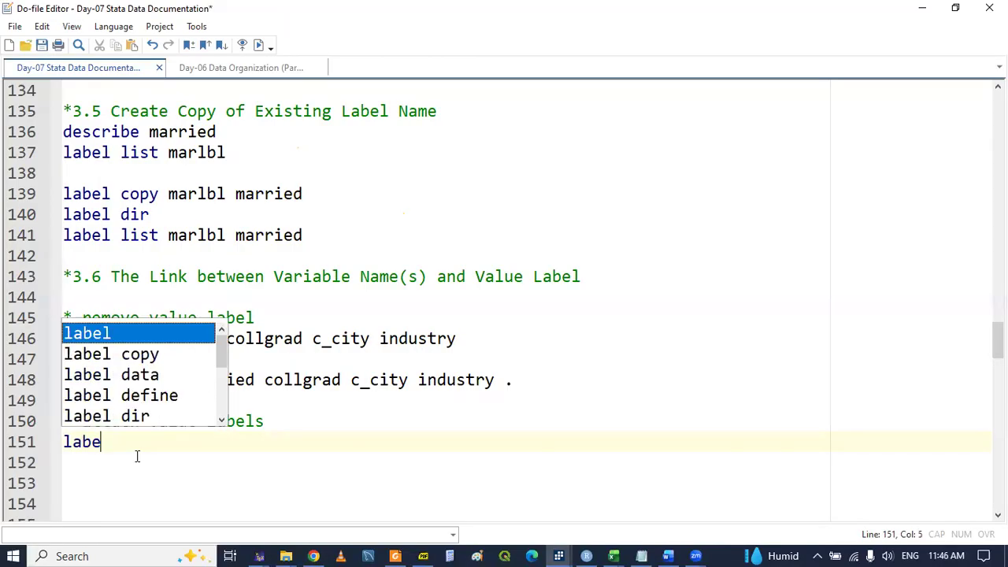
pyautogui.write('l dir')
pyautogui.press('Return')
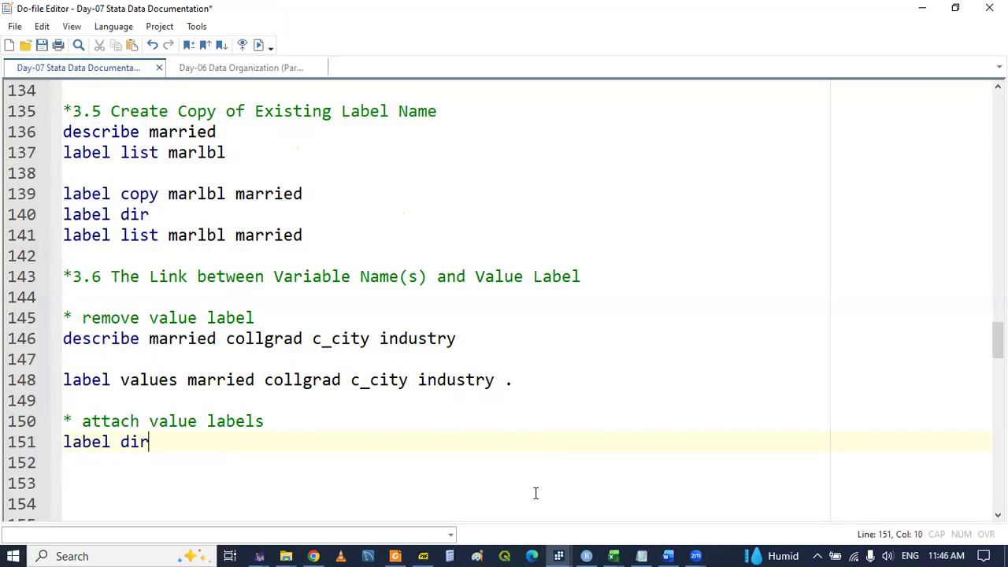
pyautogui.doubleClick(86, 442)
pyautogui.hotkey('shift', 'End')
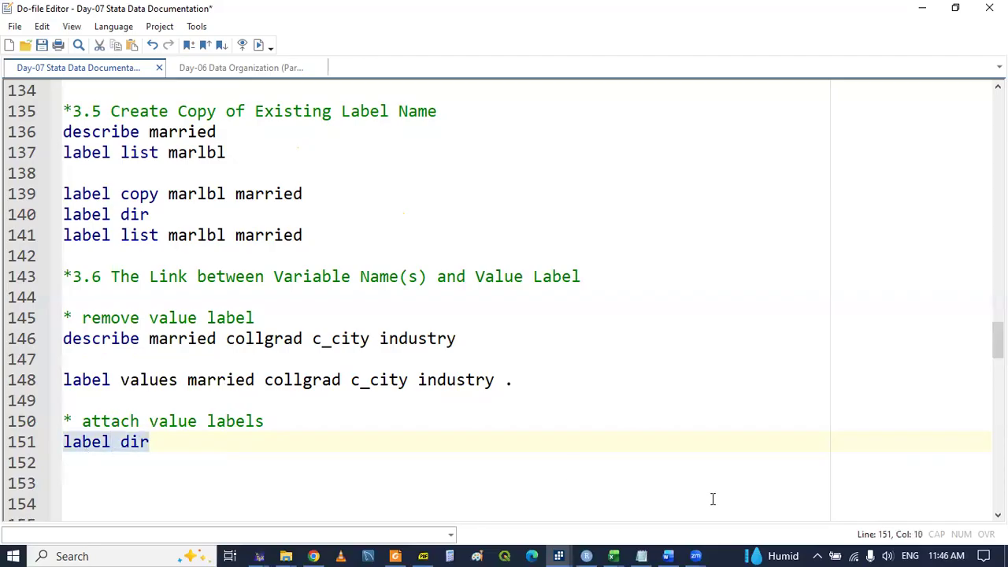
pyautogui.click(586, 554)
pyautogui.click(351, 504)
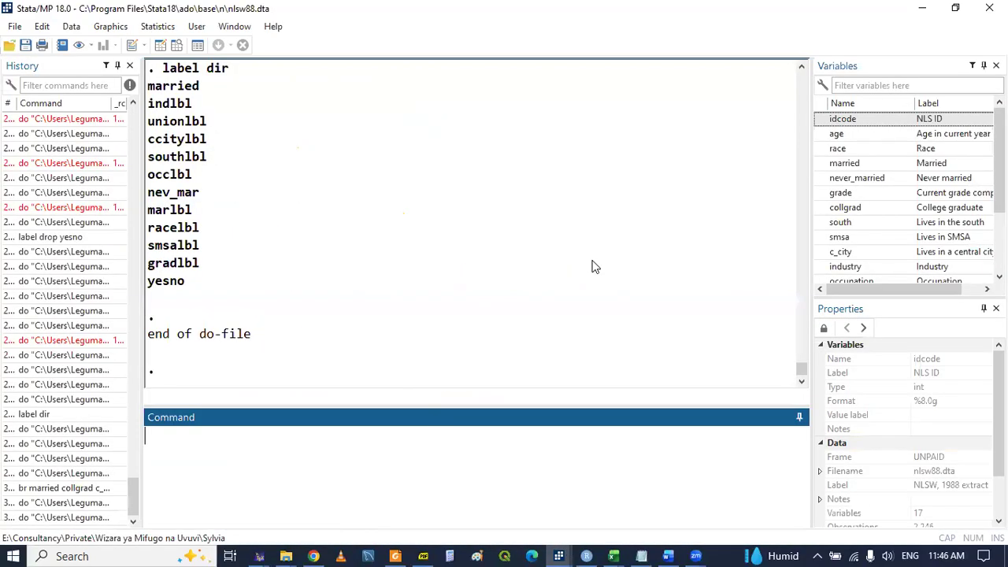
pyautogui.moveTo(800, 67); pyautogui.dragTo(801, 67)
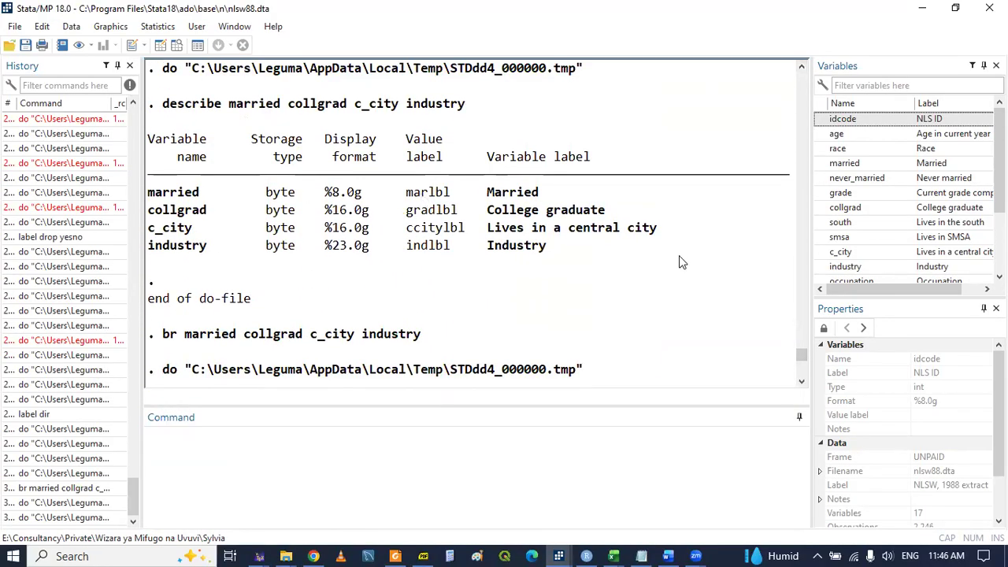
pyautogui.moveTo(801, 381); pyautogui.dragTo(802, 382)
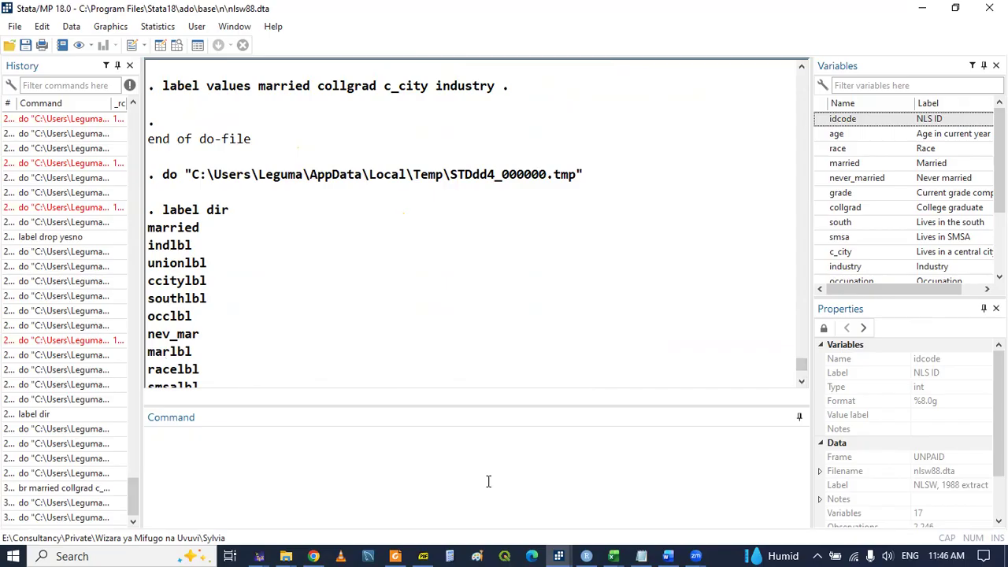
# Insert a blank line above the attach comment, then rerun only the describe line for married, collgrad, c_city and industry.
pyautogui.moveTo(558, 551)
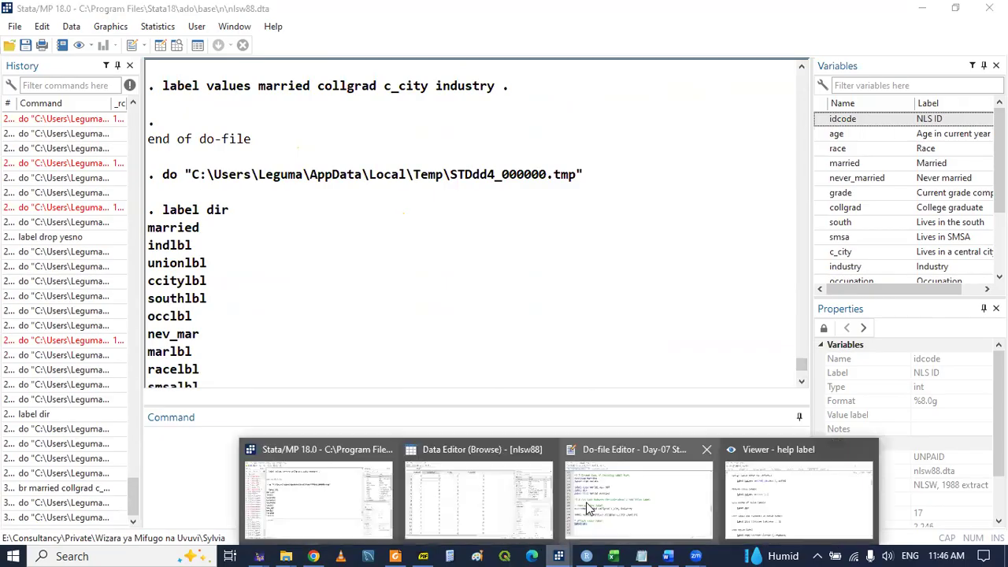
pyautogui.click(567, 491)
pyautogui.click(92, 400)
pyautogui.press('Return')
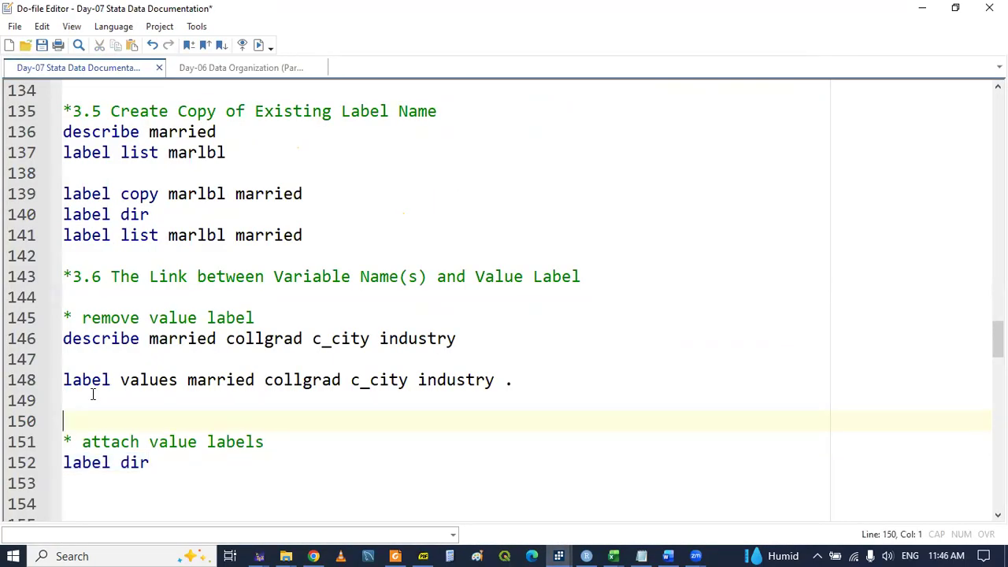
pyautogui.click(73, 350)
pyautogui.tripleClick(82, 344)
pyautogui.hotkey('ctrl', 'd')
pyautogui.click(558, 556)
pyautogui.click(337, 520)
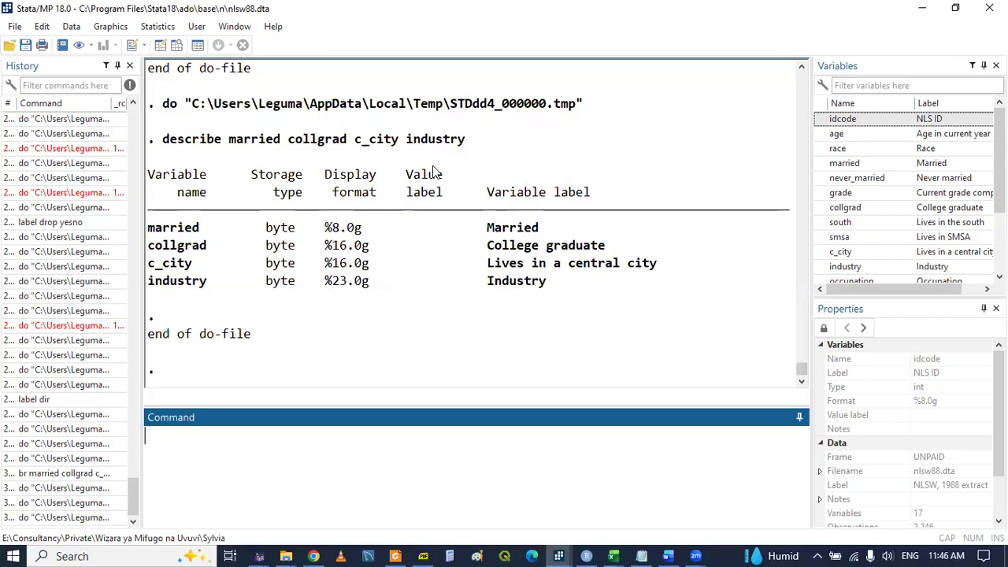
# Find the describe output from before the labels were detached and copy marlbl, the value label name of married.
pyautogui.click(801, 68)
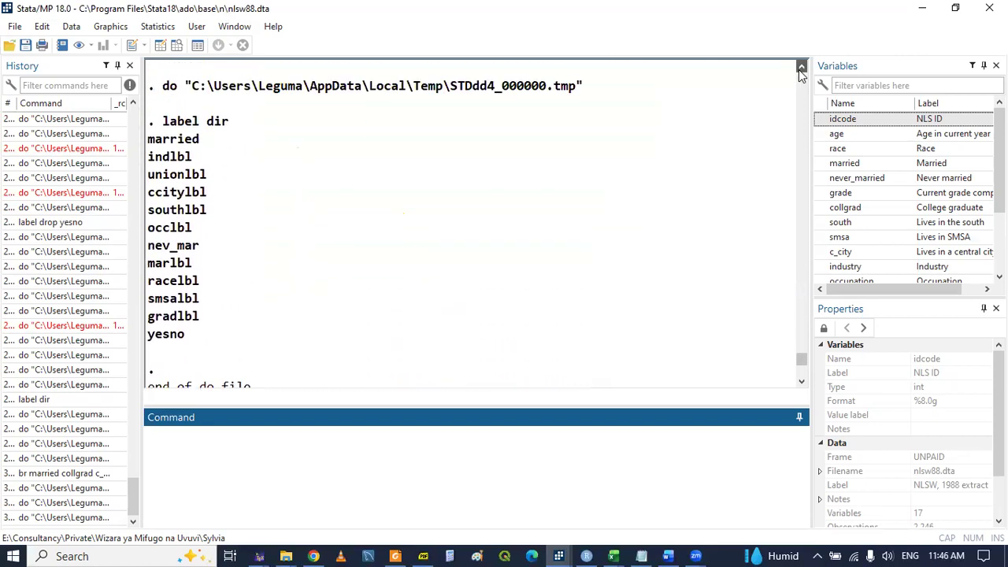
pyautogui.click(801, 70)
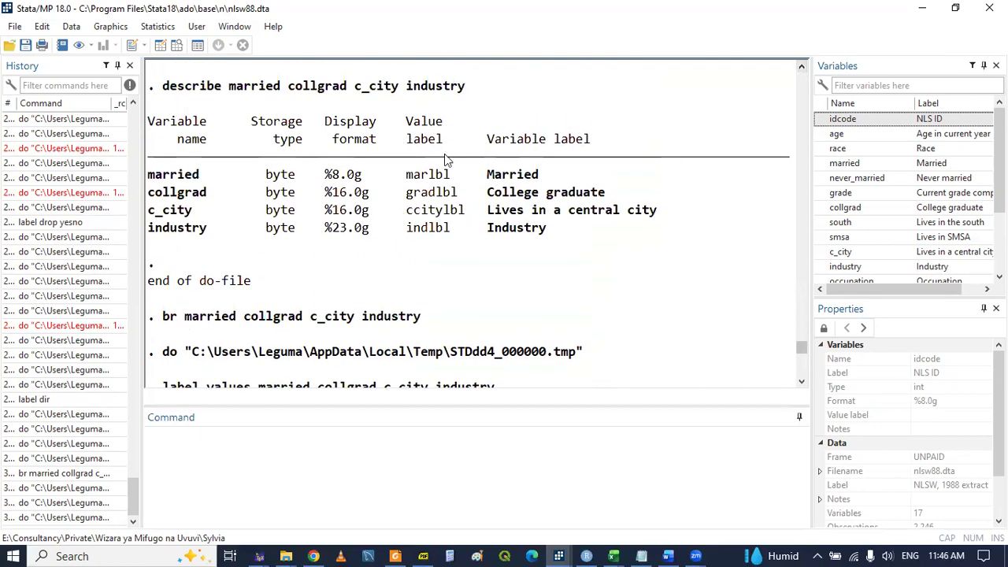
pyautogui.click(803, 384)
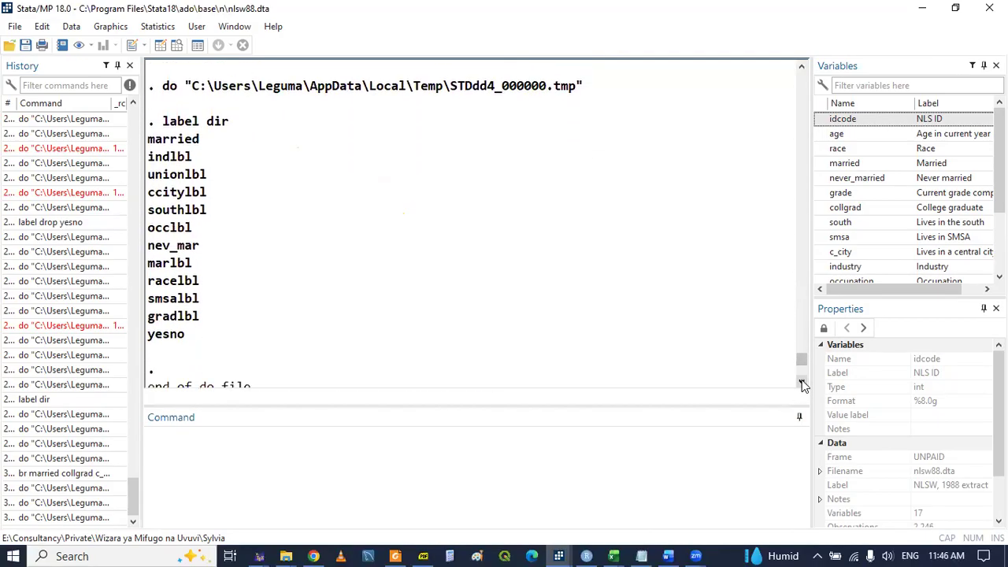
pyautogui.click(800, 69)
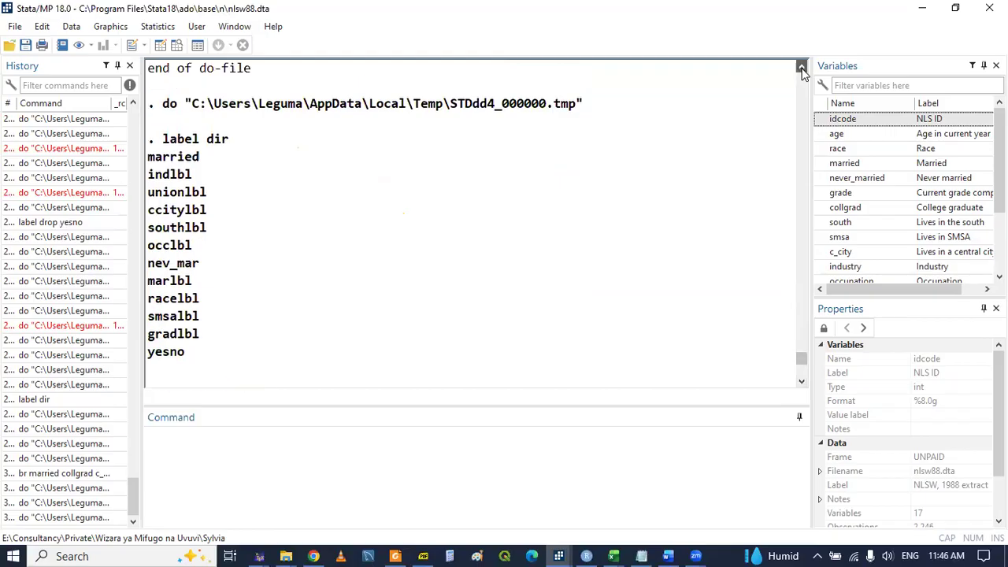
pyautogui.click(801, 69)
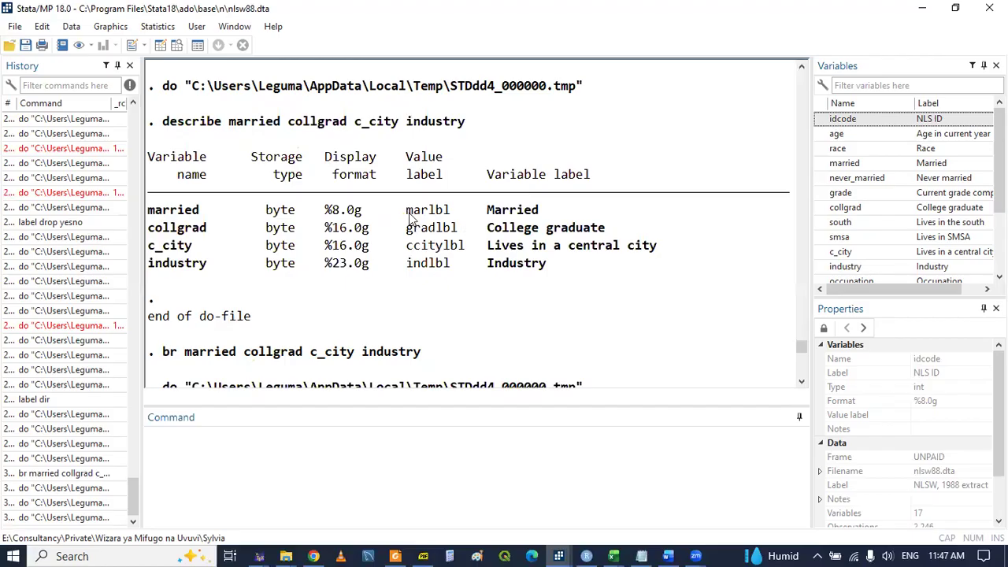
pyautogui.moveTo(409, 217); pyautogui.dragTo(450, 214)
pyautogui.rightClick(450, 214)
pyautogui.click(472, 219)
# Return to the do-file, add blank lines below label dir and place the cursor on line 154.
pyautogui.click(558, 556)
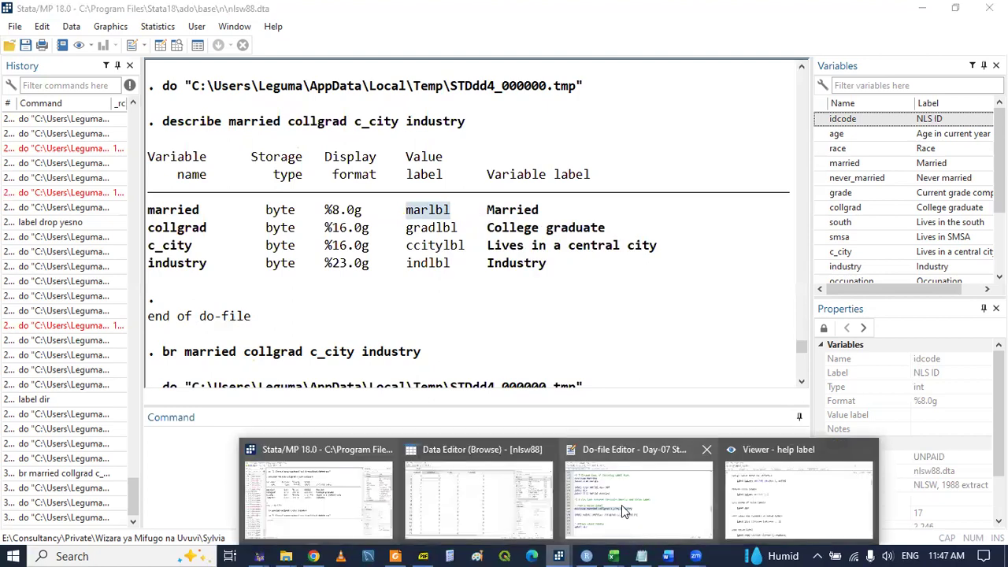
pyautogui.click(605, 504)
pyautogui.click(99, 487)
pyautogui.press('Return')
pyautogui.press('Return')
pyautogui.press('Return')
pyautogui.press('Return')
pyautogui.press('Up')
pyautogui.press('Up')
pyautogui.press('Up')
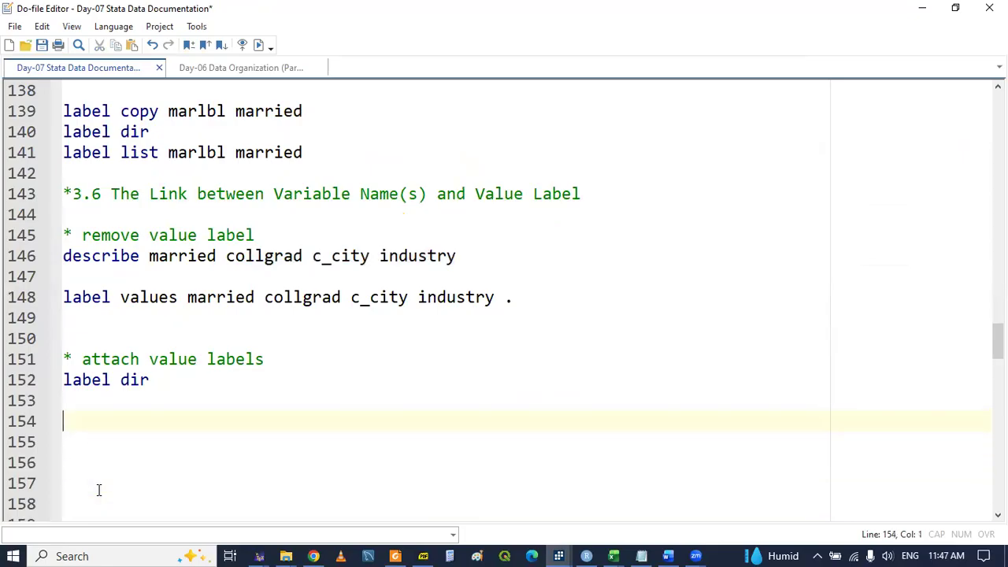
# Write "label values married marlbl" on line 154 of the do-file.
pyautogui.write('labe')
pyautogui.write('l')
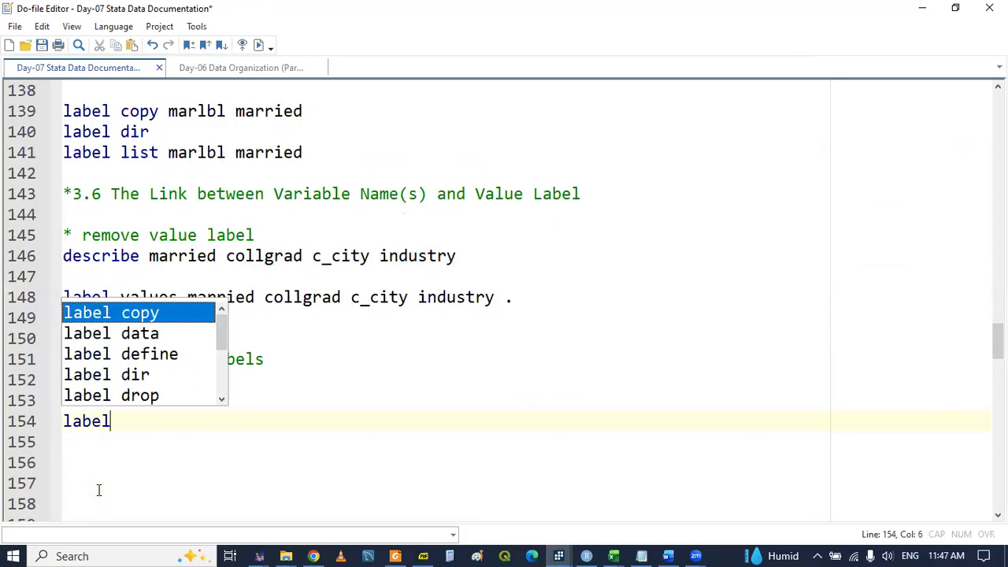
pyautogui.write(' values mar')
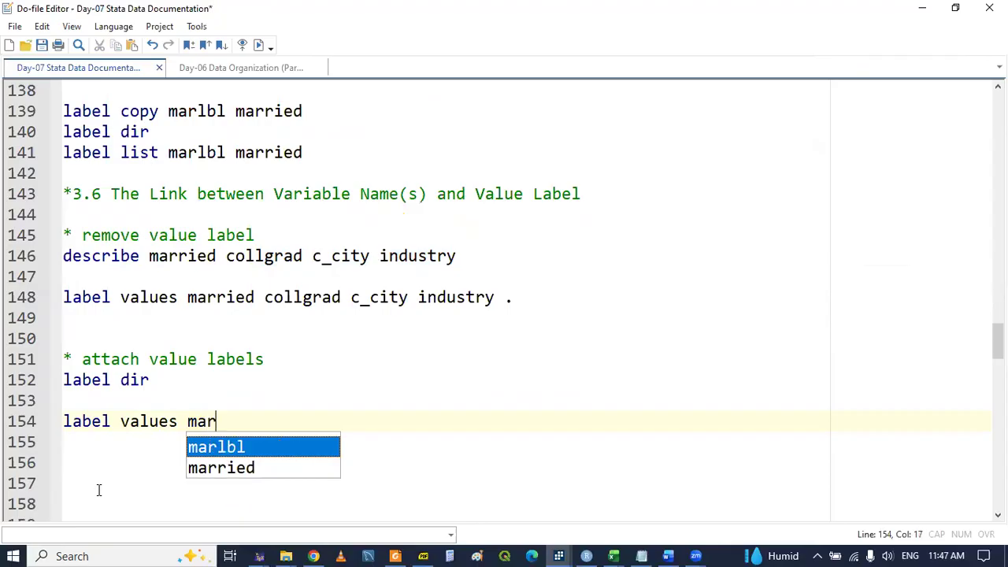
pyautogui.press('Down')
pyautogui.press('Return')
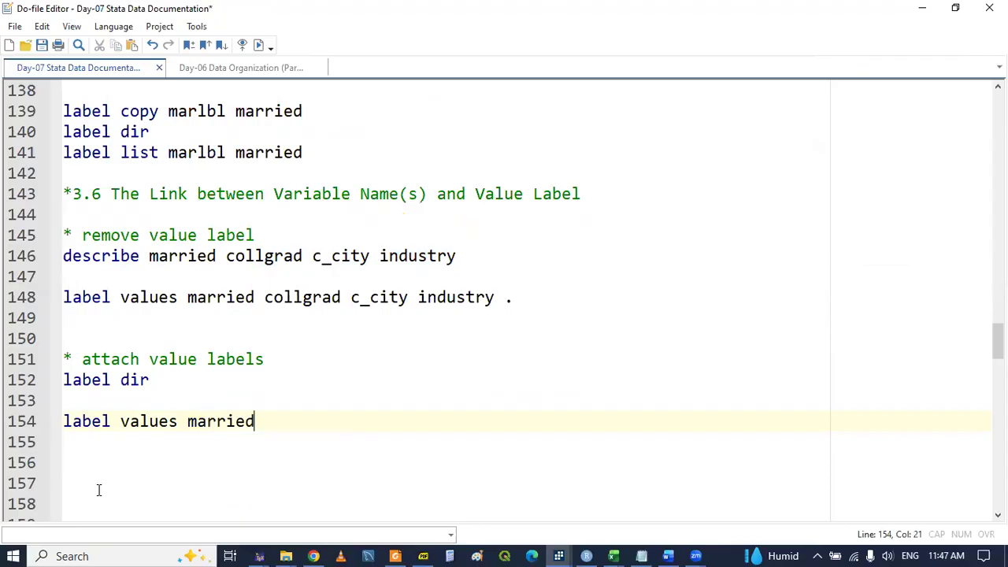
pyautogui.write('marlbl')
# Run only the label values married marlbl line and check the married column in the data browser.
pyautogui.tripleClick(94, 426)
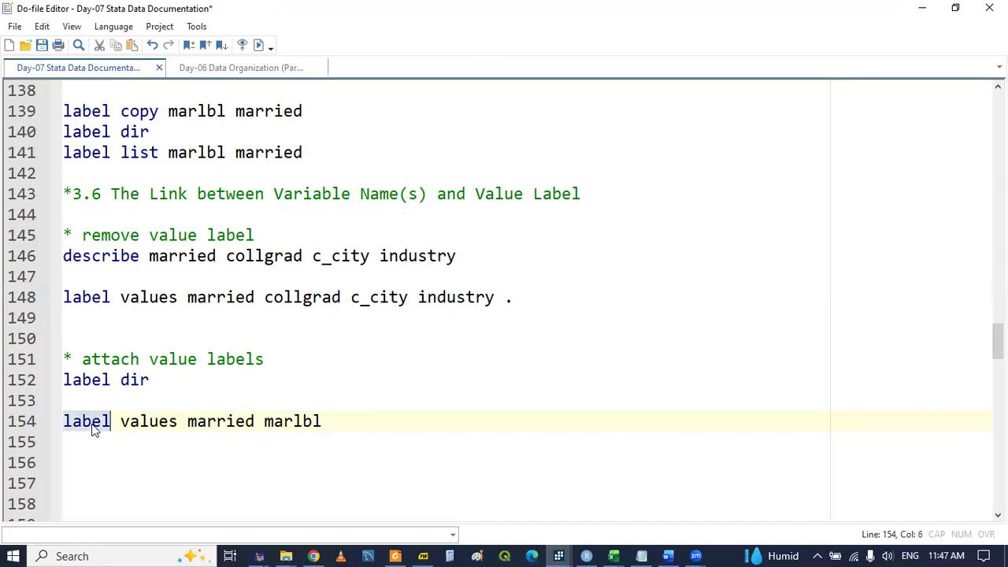
pyautogui.click(560, 551)
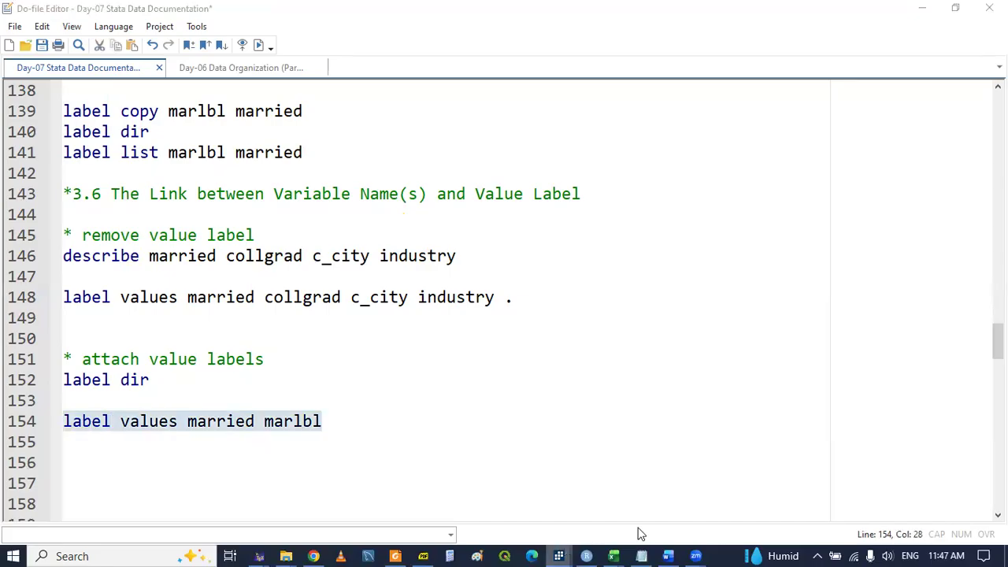
pyautogui.click(465, 494)
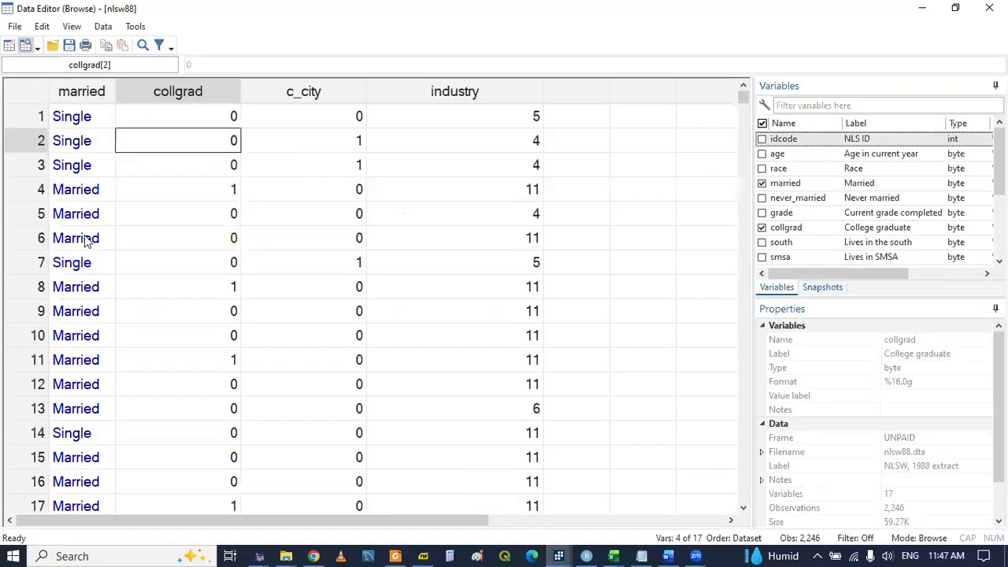
# Duplicate the label values married marlbl line onto line 155 of the do-file.
pyautogui.click(558, 551)
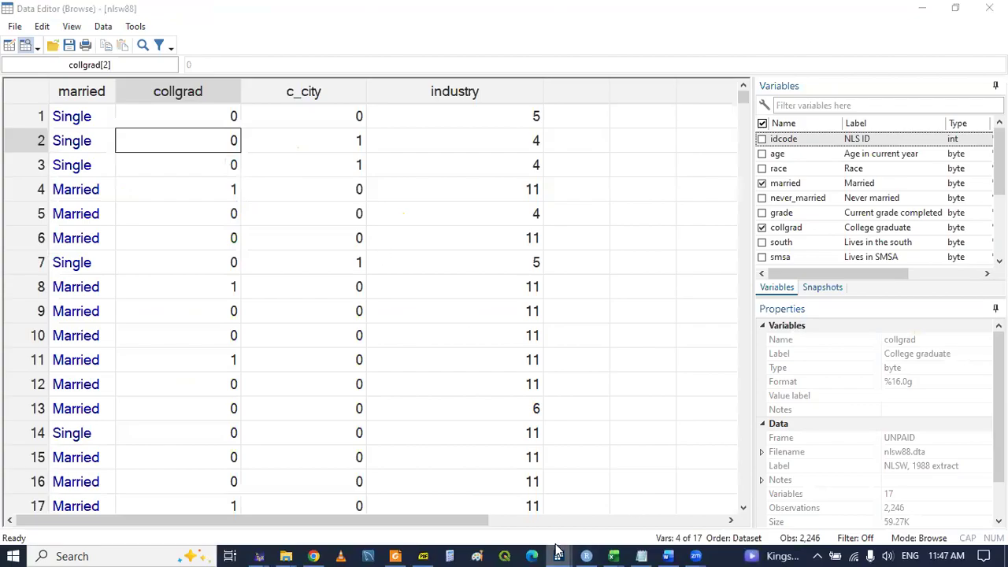
pyautogui.click(636, 498)
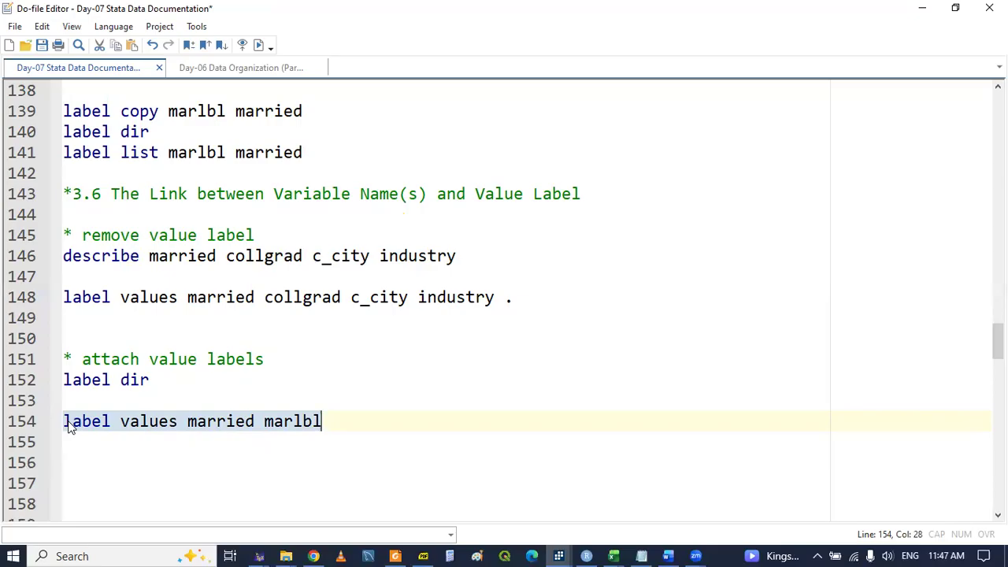
pyautogui.press('Down')
pyautogui.hotkey('ctrl', 'v')
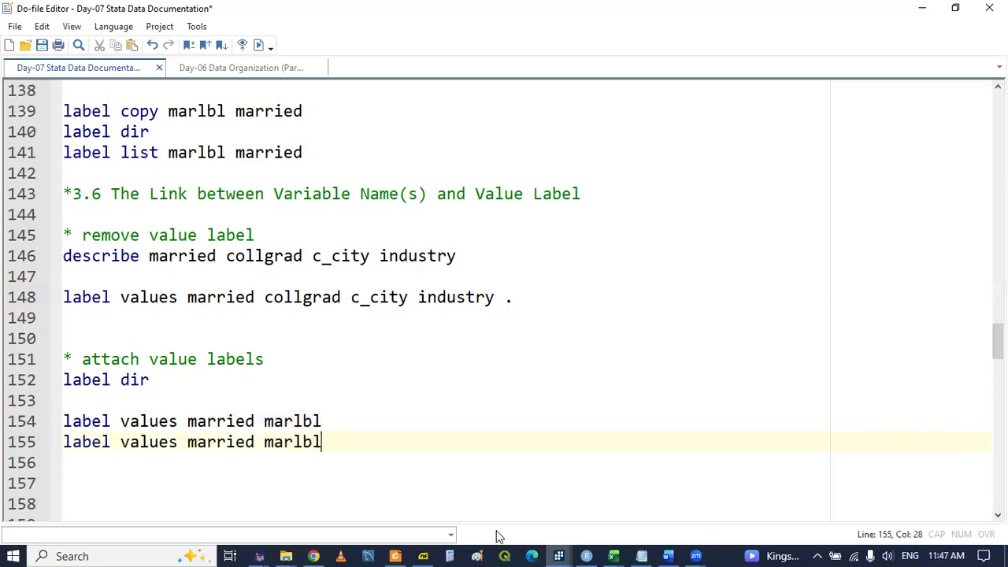
pyautogui.doubleClick(305, 300)
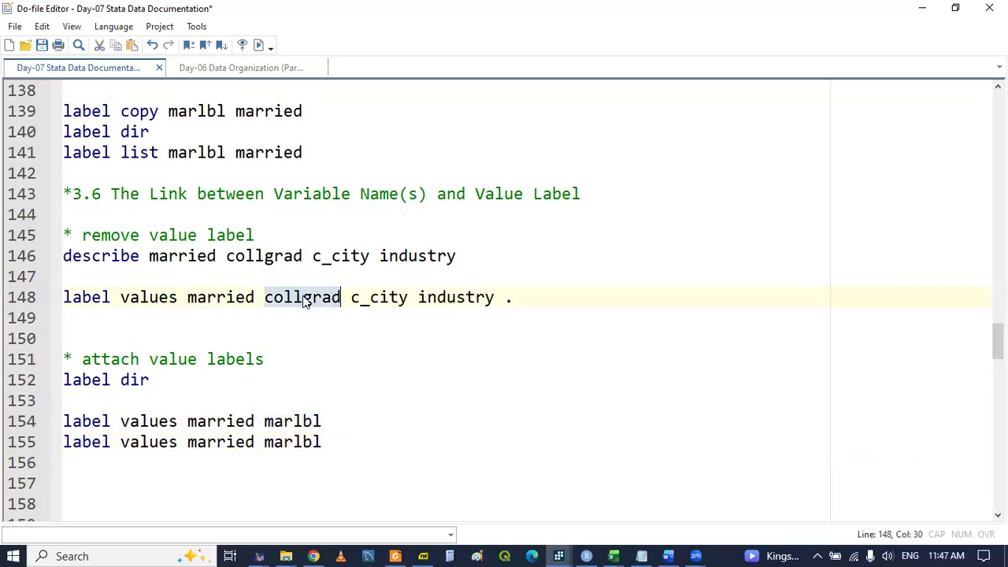
pyautogui.doubleClick(203, 445)
pyautogui.click(122, 463)
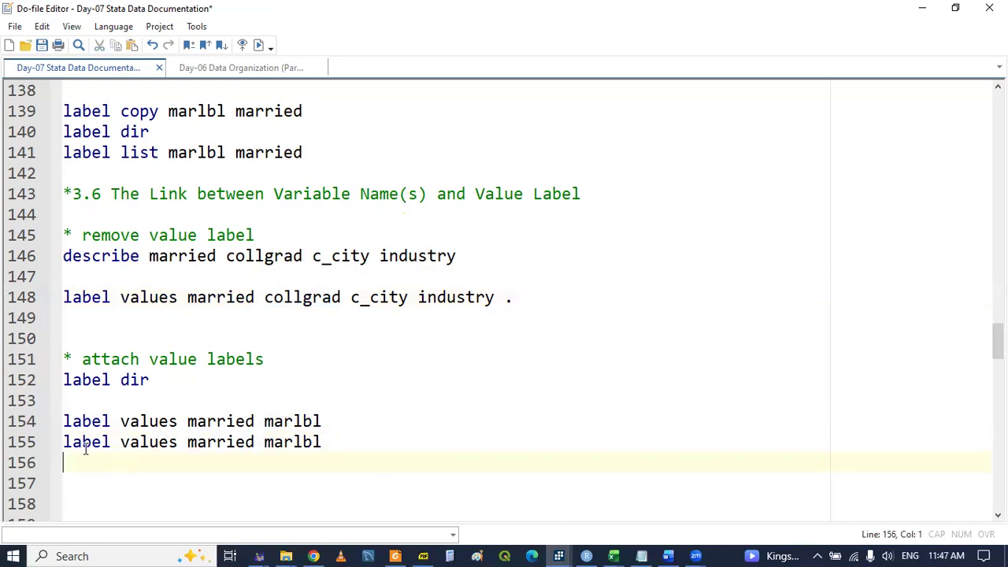
# Copy only "label values" from line 155 onto lines 156 and 157.
pyautogui.moveTo(63, 442); pyautogui.dragTo(181, 445)
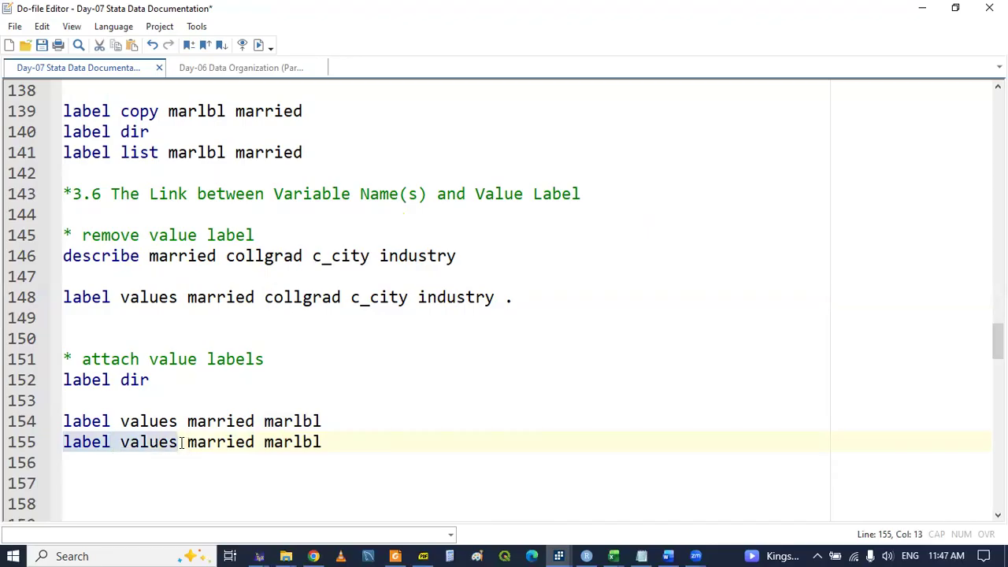
pyautogui.hotkey('ctrl', 'c')
pyautogui.press('Down')
pyautogui.hotkey('ctrl', 'v')
pyautogui.press('Return')
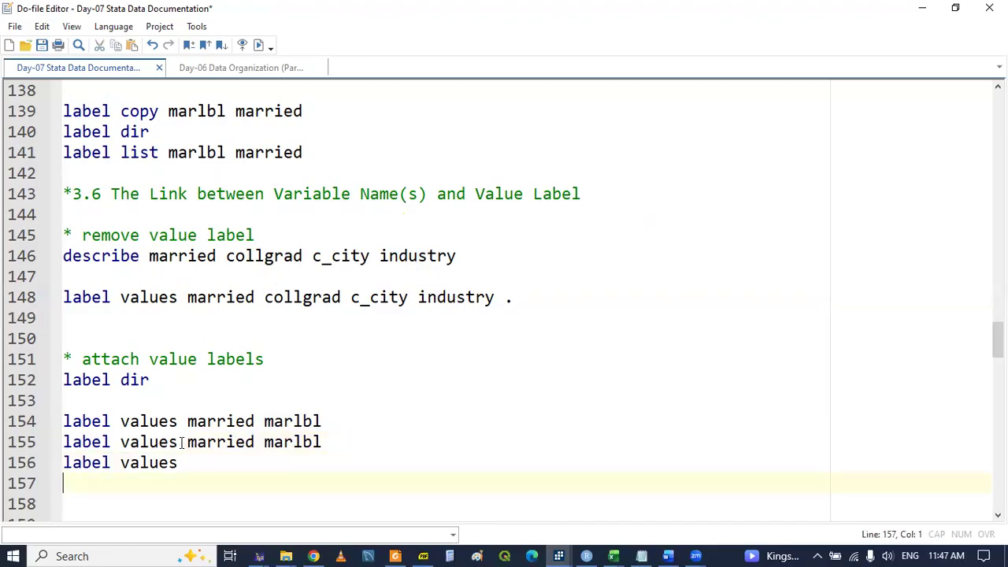
pyautogui.hotkey('ctrl', 'v')
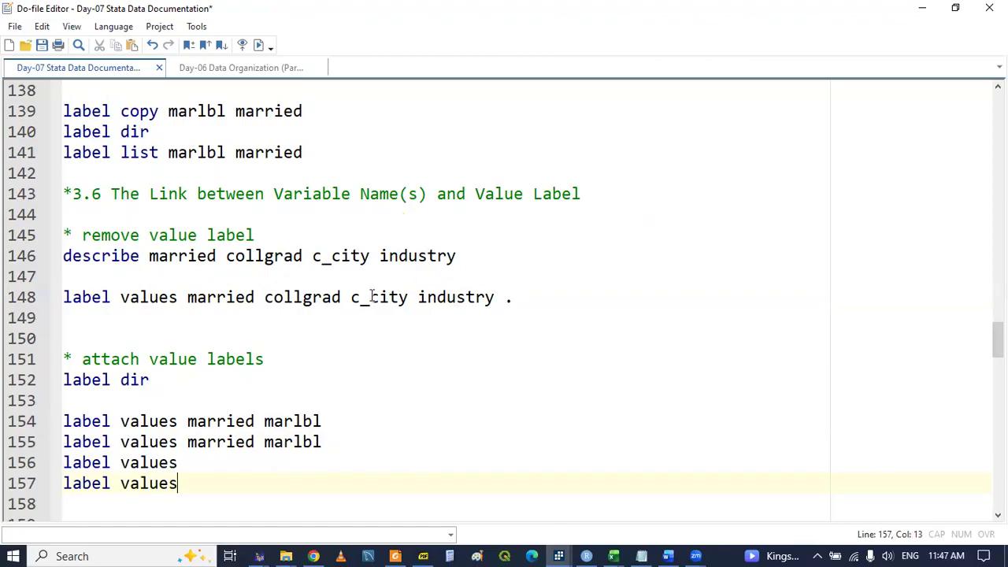
# Replace the variable married on line 155 with collgrad, copied from the label values command on line 148.
pyautogui.doubleClick(312, 298)
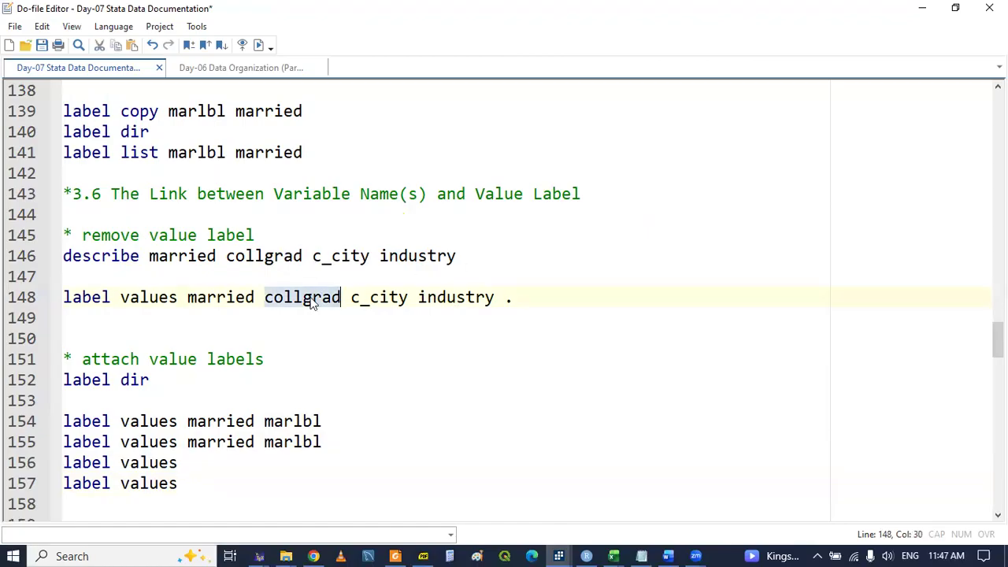
pyautogui.doubleClick(219, 439)
pyautogui.hotkey('ctrl', 'v')
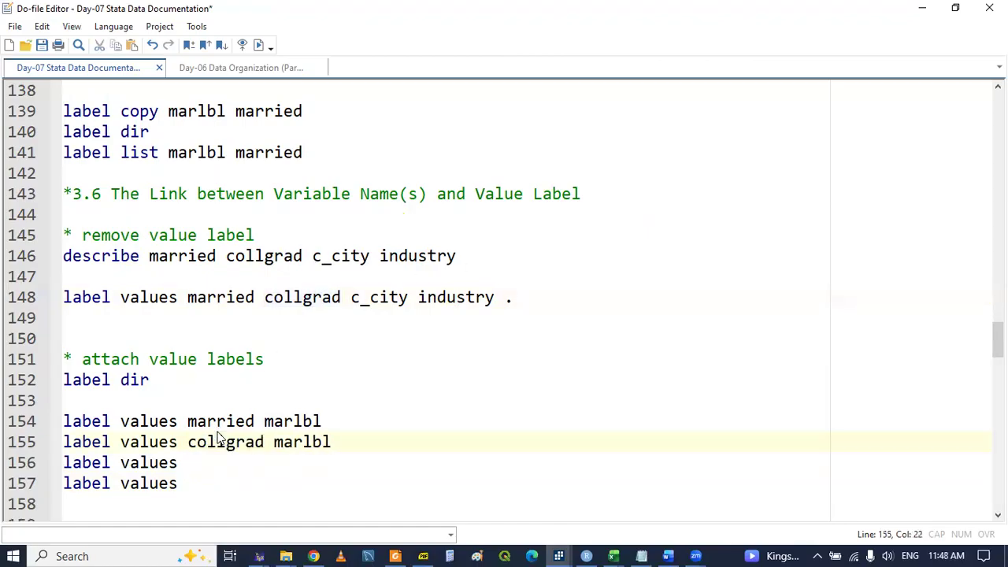
# Copy c_city from line 148 and add it after "label values" on line 156.
pyautogui.doubleClick(435, 303)
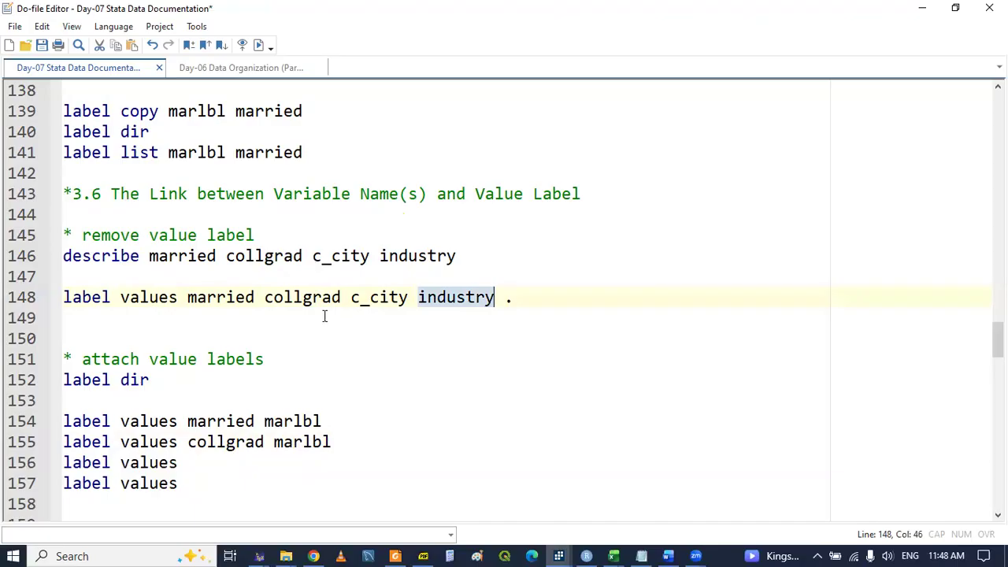
pyautogui.doubleClick(362, 303)
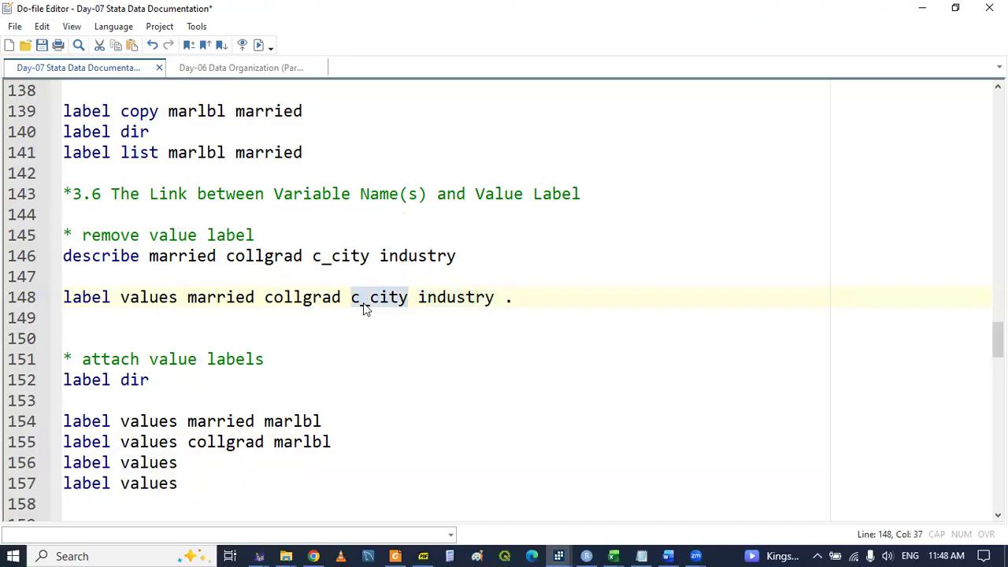
pyautogui.click(201, 463)
pyautogui.hotkey('ctrl', 'v')
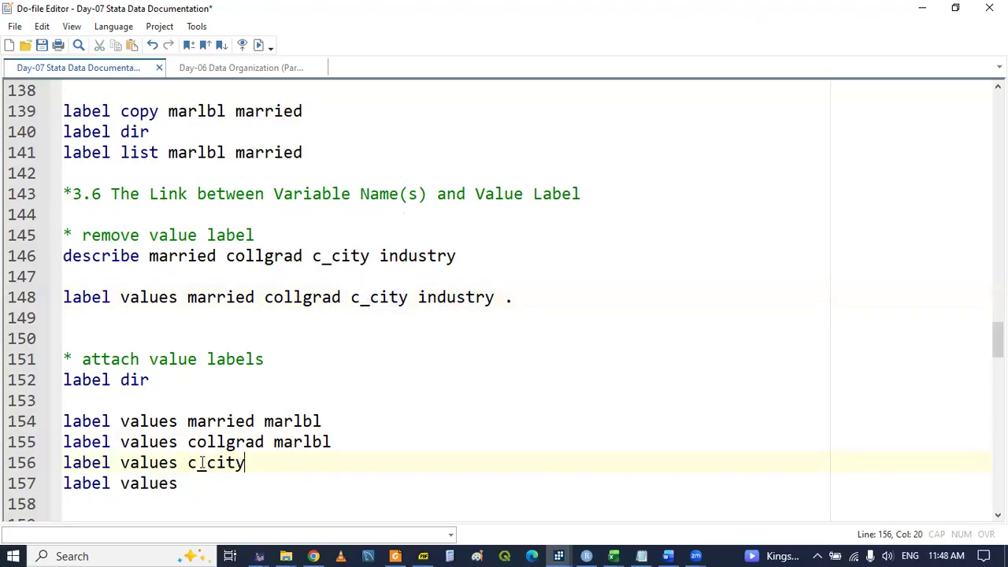
# Copy industry from the label values command on line 148 and add it after "label values" on line 157.
pyautogui.doubleClick(432, 300)
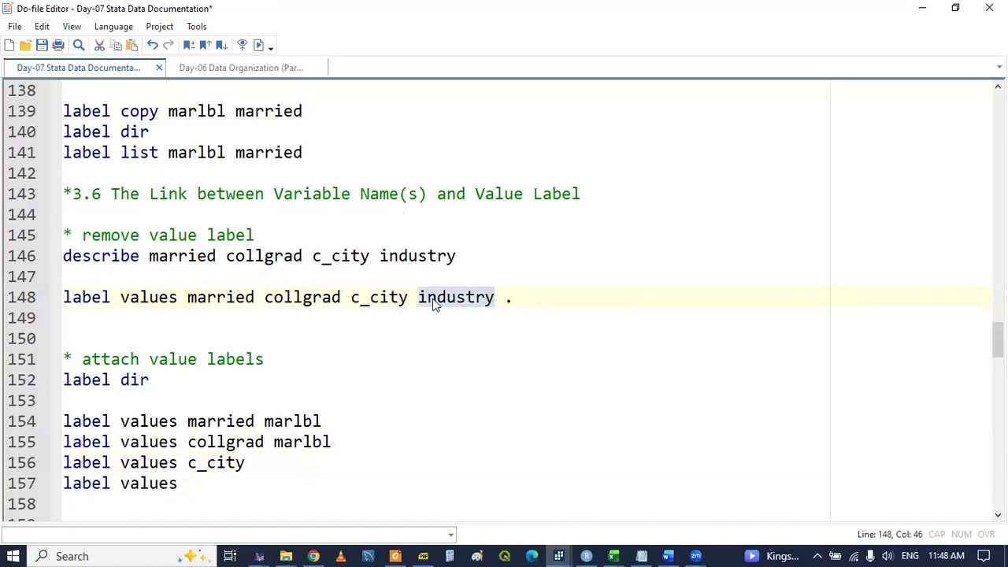
pyautogui.click(195, 486)
pyautogui.hotkey('ctrl', 'v')
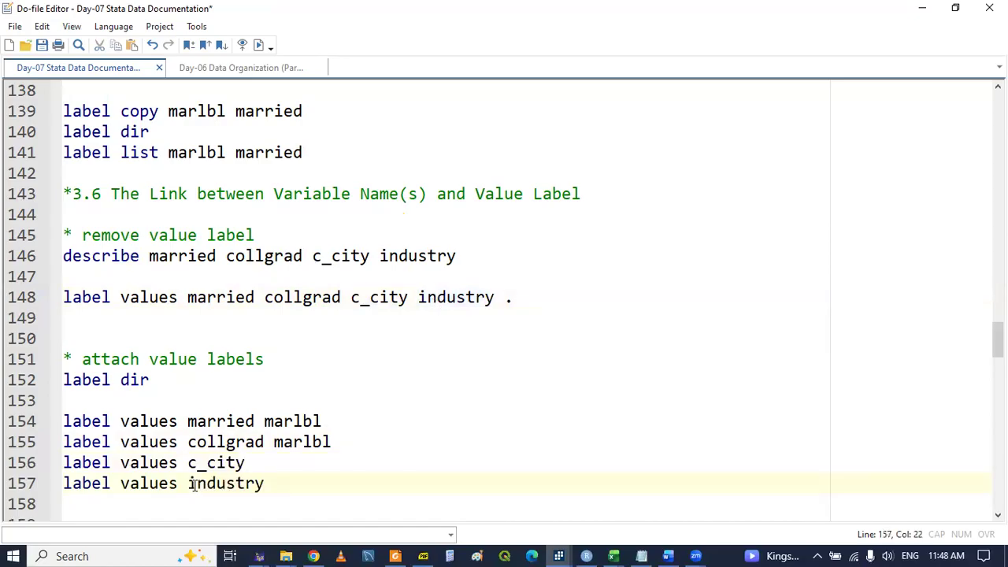
# Examine the collgrad and marlbl entries on line 155, and the unlabelled collgrad values of the first observations in the Data Editor.
pyautogui.doubleClick(294, 442)
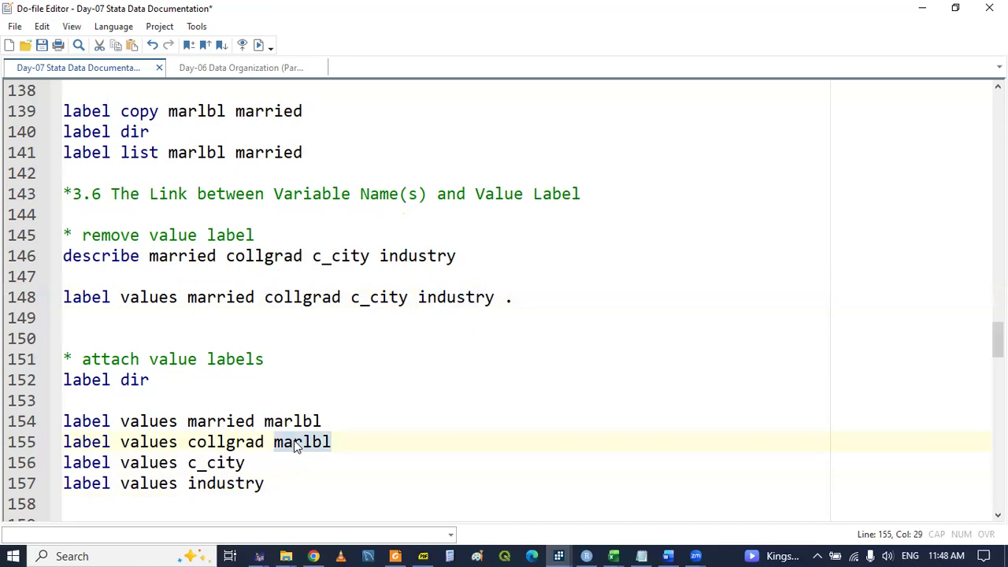
pyautogui.click(257, 442)
pyautogui.doubleClick(295, 442)
pyautogui.click(226, 442)
pyautogui.click(559, 556)
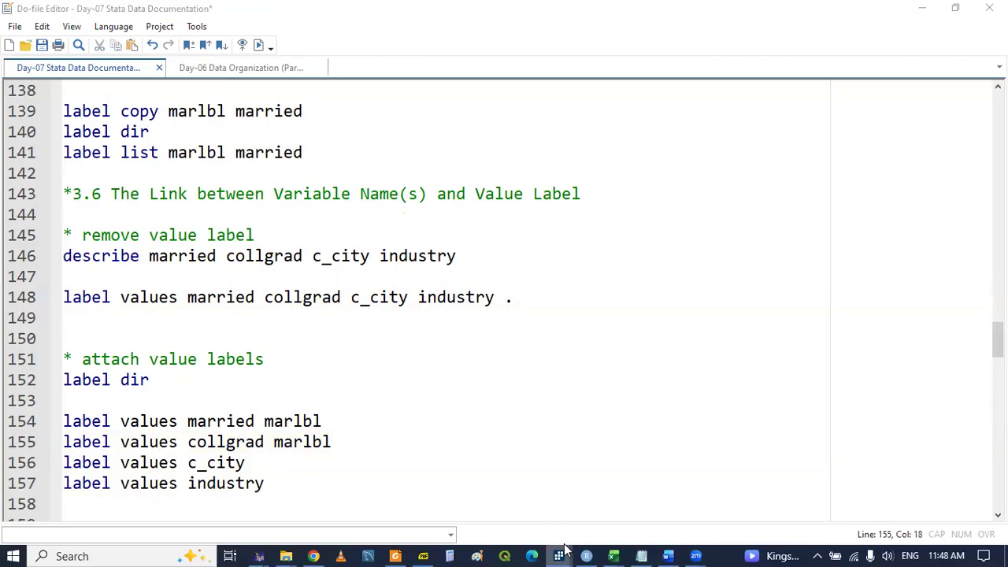
pyautogui.click(473, 503)
pyautogui.click(174, 124)
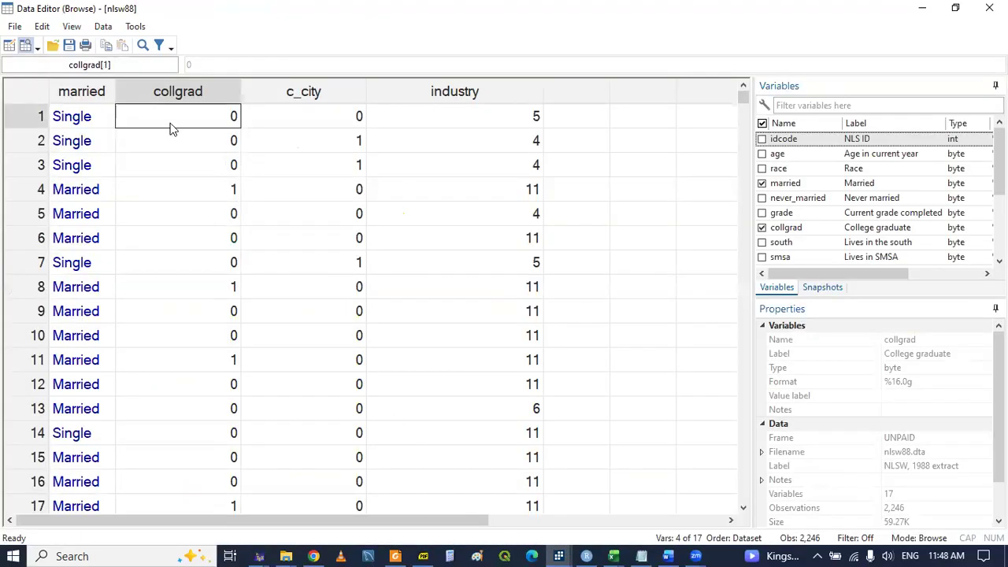
pyautogui.click(225, 170)
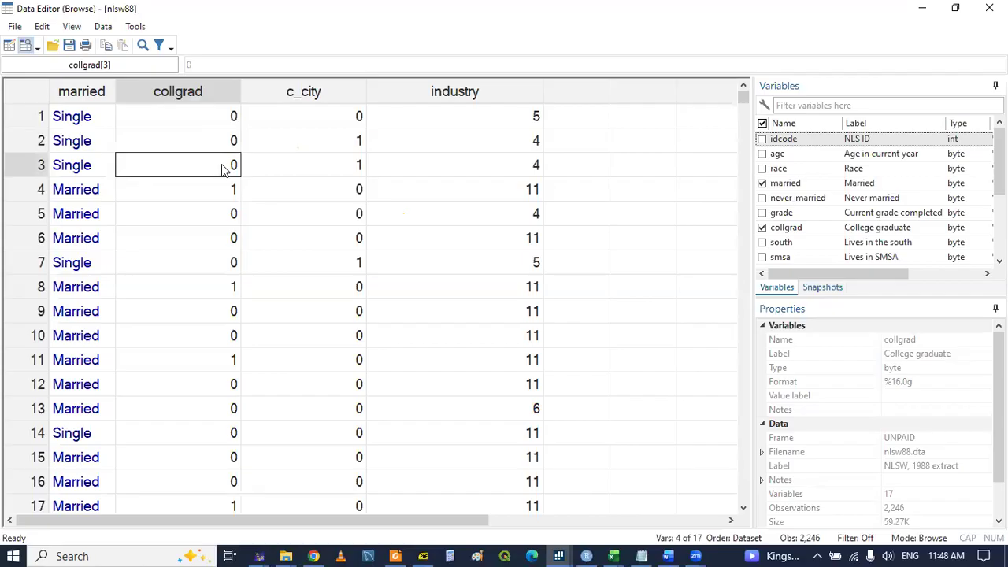
pyautogui.click(206, 196)
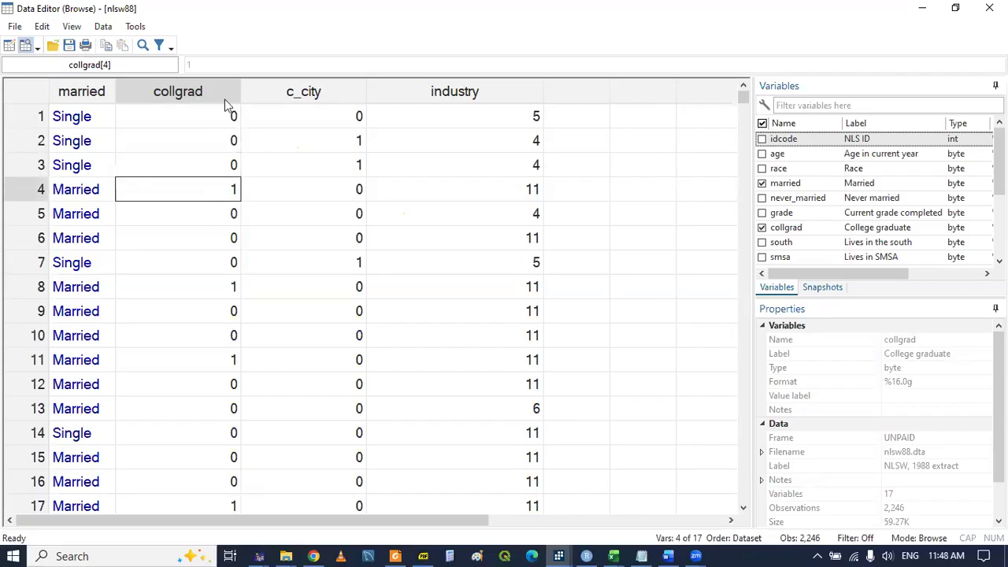
# Run label values collgrad marlbl from line 155 of the do-file and check the collgrad column in the Data Editor.
pyautogui.click(563, 554)
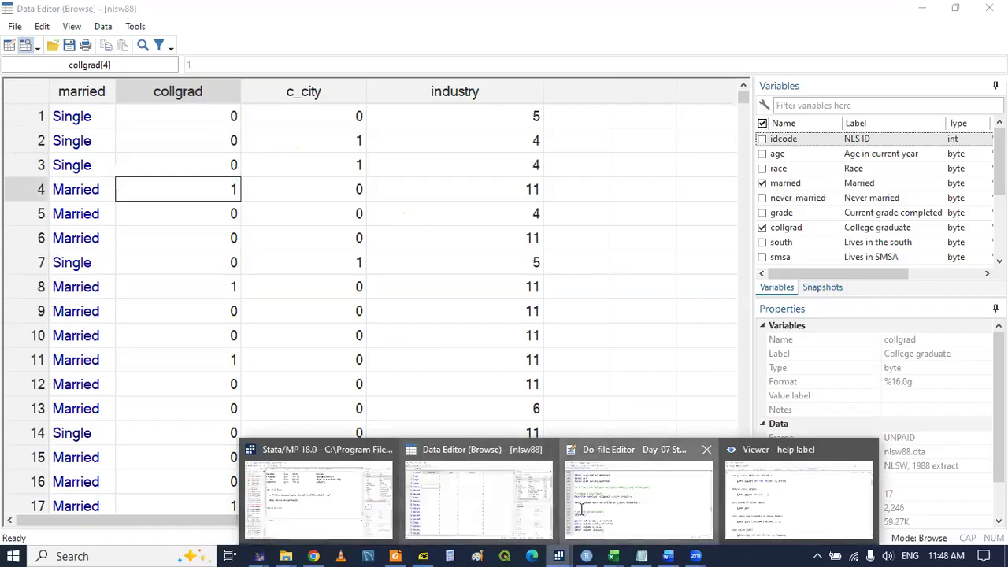
pyautogui.click(580, 511)
pyautogui.doubleClick(302, 442)
pyautogui.tripleClick(301, 442)
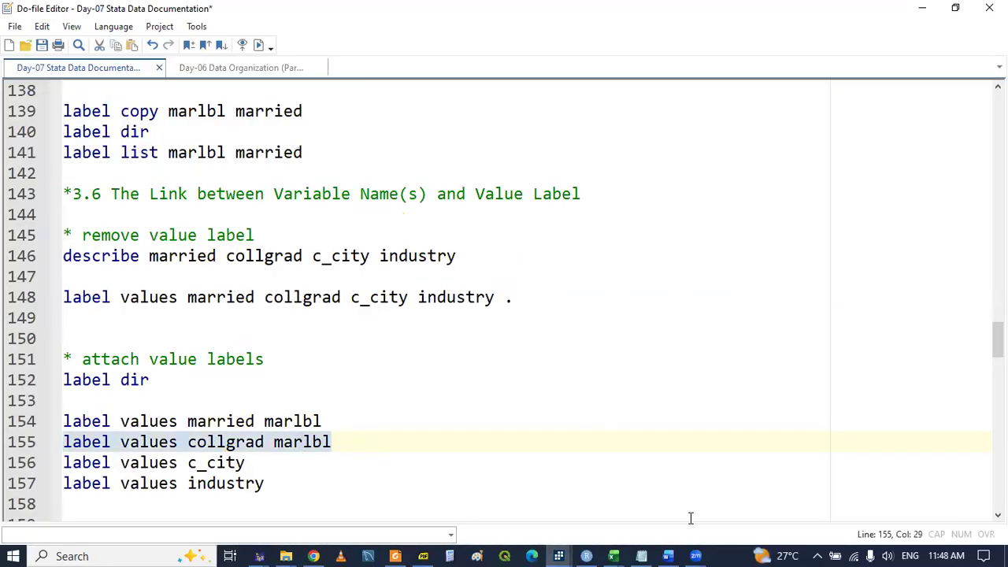
pyautogui.click(559, 551)
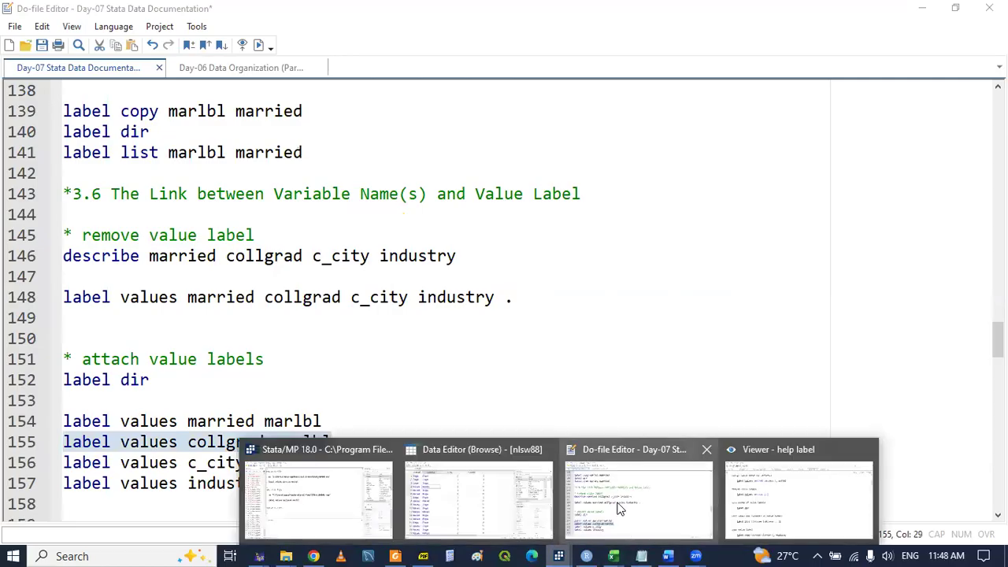
pyautogui.click(490, 500)
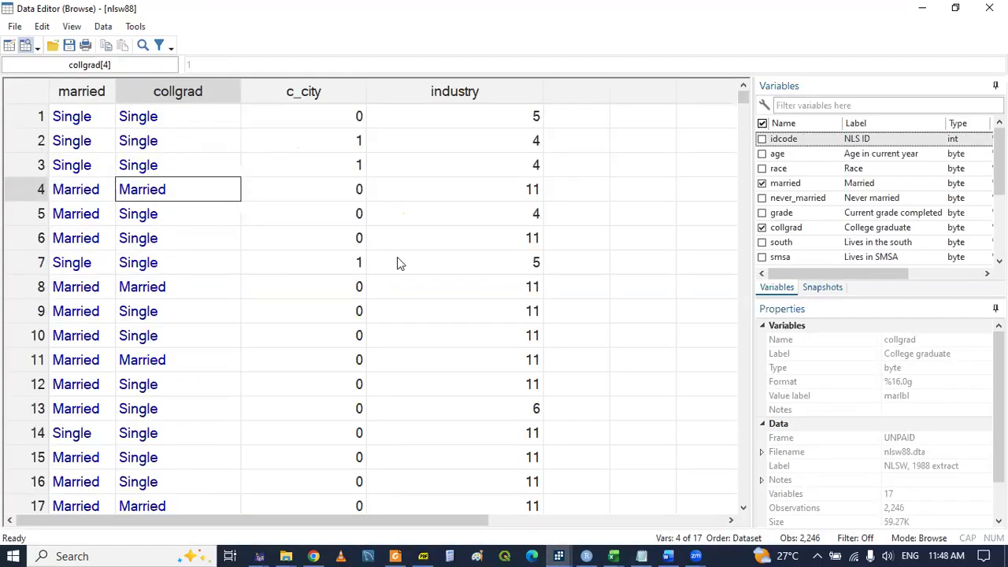
# Copy collgrad's value label name gradlbl from the earlier describe output in the Stata results.
pyautogui.click(562, 554)
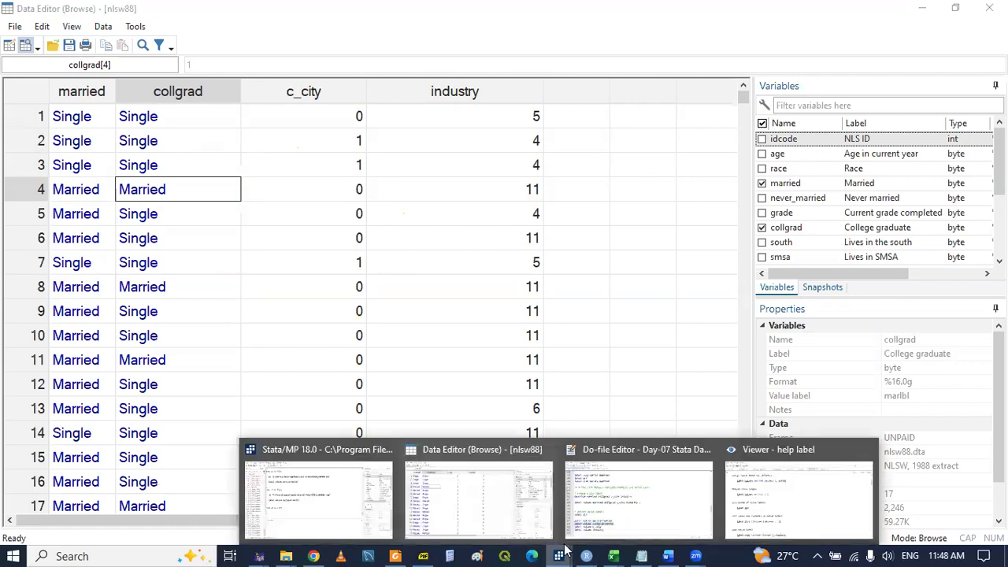
pyautogui.click(610, 504)
pyautogui.click(468, 410)
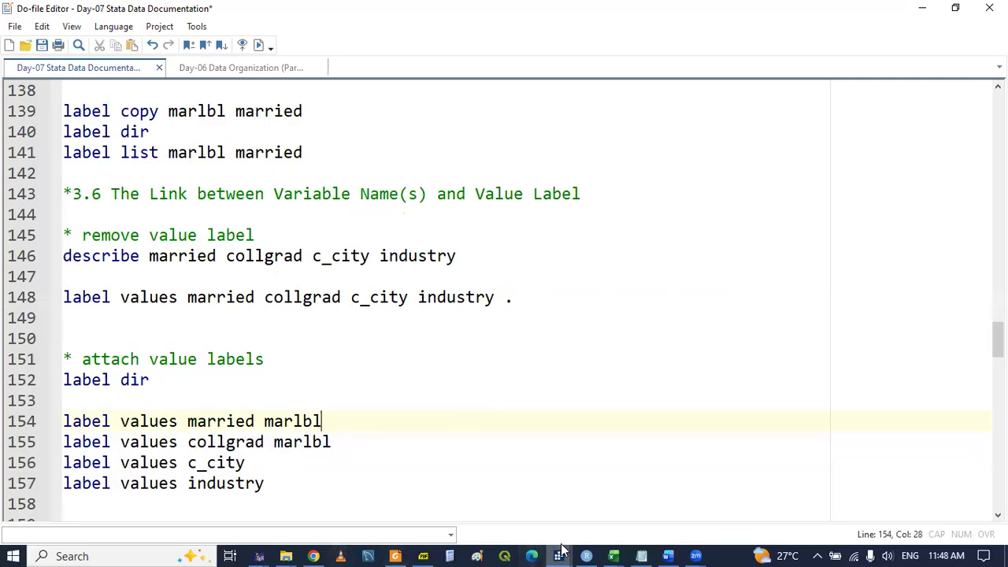
pyautogui.moveTo(562, 549)
pyautogui.click(344, 498)
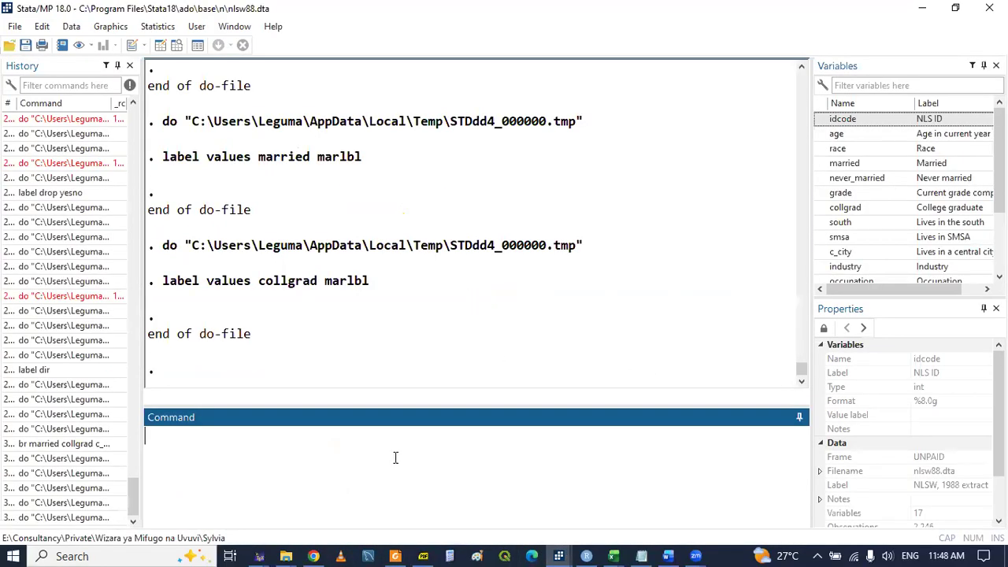
pyautogui.click(801, 67)
pyautogui.moveTo(801, 69); pyautogui.dragTo(800, 69)
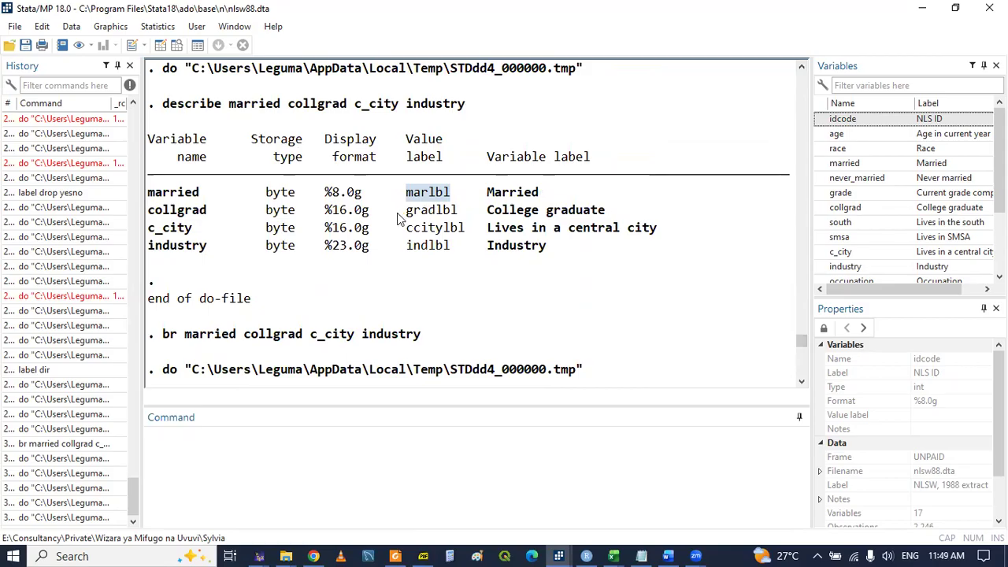
pyautogui.moveTo(407, 210); pyautogui.dragTo(459, 214)
pyautogui.hotkey('ctrl', 'c')
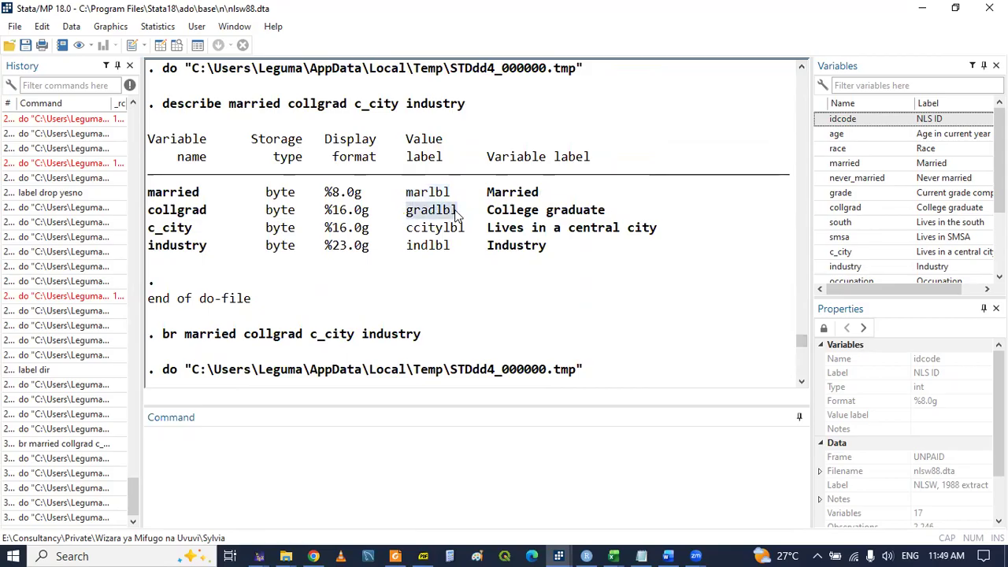
# Add gradlbl after c_city on line 156 of the do-file and replace marlbl with gradlbl on line 155.
pyautogui.moveTo(558, 556)
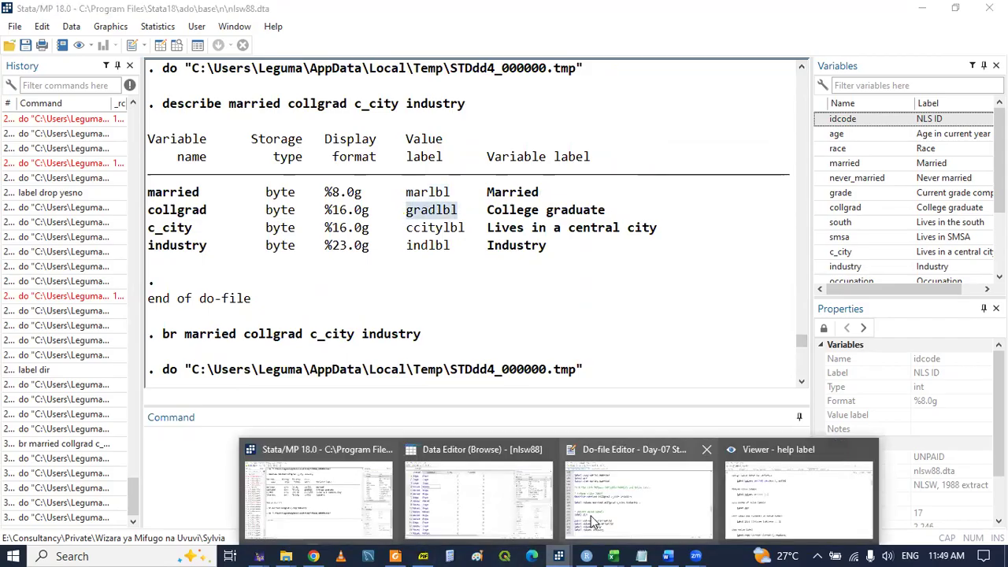
pyautogui.click(598, 513)
pyautogui.click(282, 464)
pyautogui.hotkey('ctrl', 'v')
pyautogui.doubleClick(312, 442)
pyautogui.hotkey('ctrl', 'v')
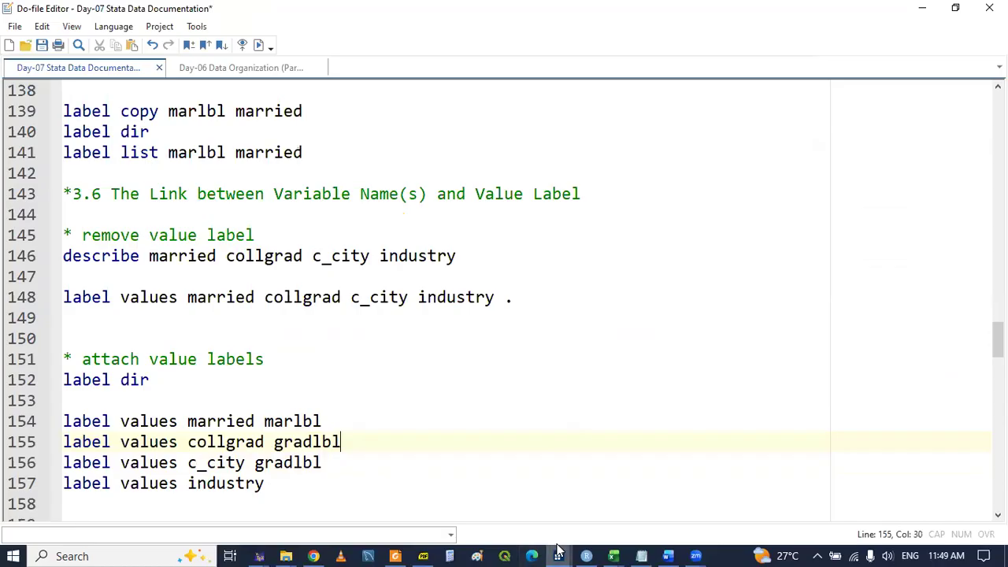
# Replace gradlbl on line 156 with ccitylbl, copied from the c_city row of the describe output.
pyautogui.moveTo(558, 551)
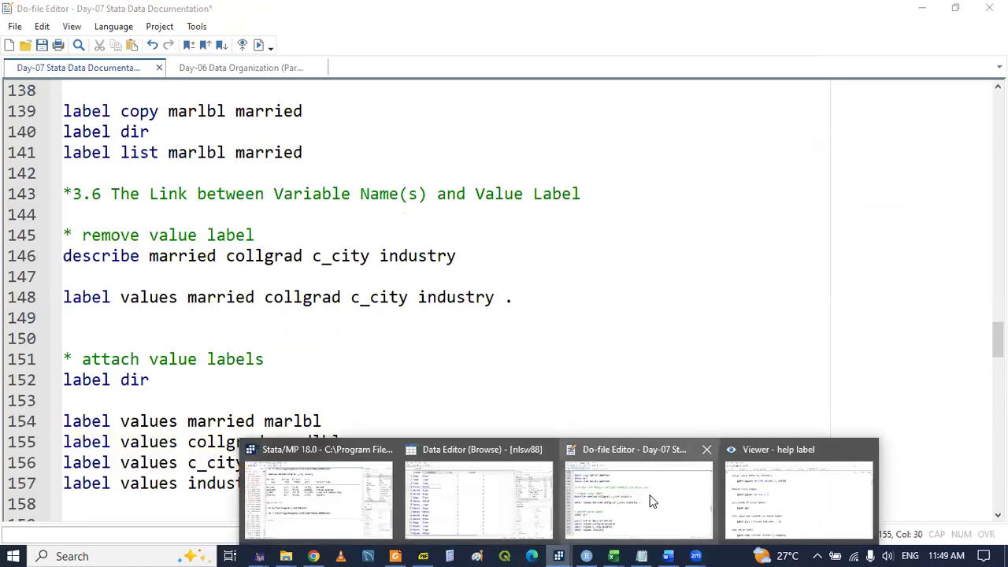
pyautogui.click(329, 497)
pyautogui.moveTo(406, 234); pyautogui.dragTo(463, 234)
pyautogui.hotkey('ctrl', 'c')
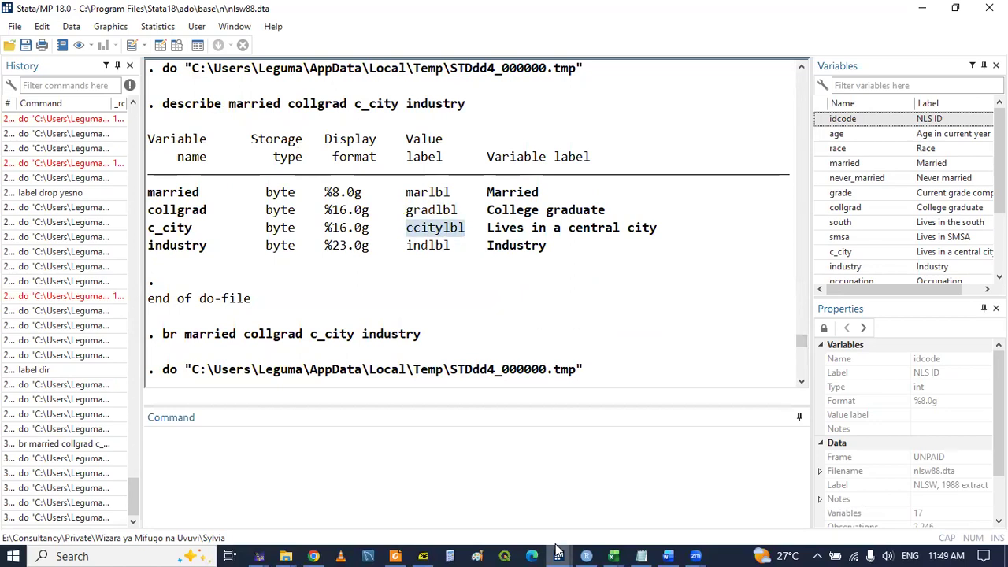
pyautogui.moveTo(559, 556)
pyautogui.click(639, 477)
pyautogui.doubleClick(285, 464)
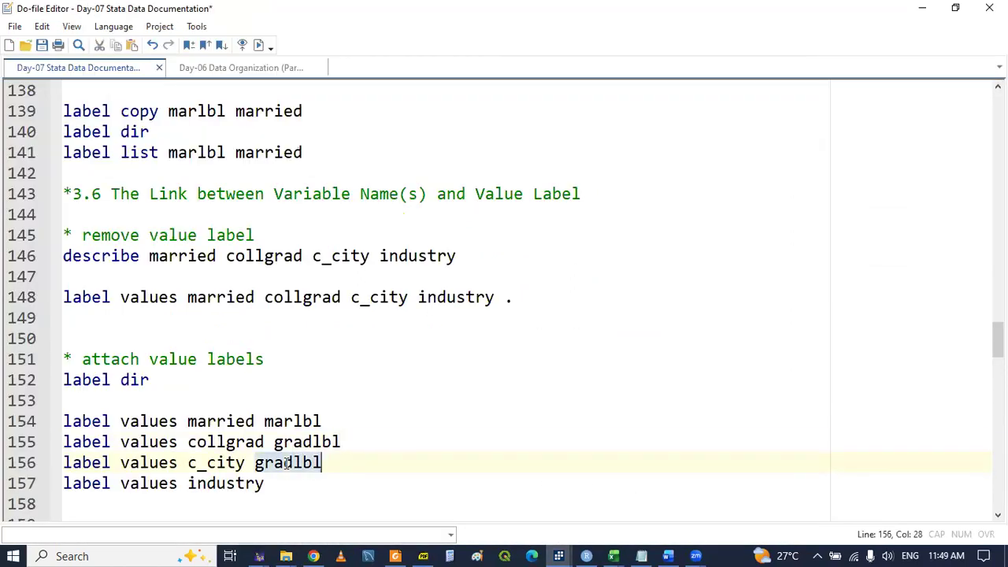
pyautogui.hotkey('ctrl', 'v')
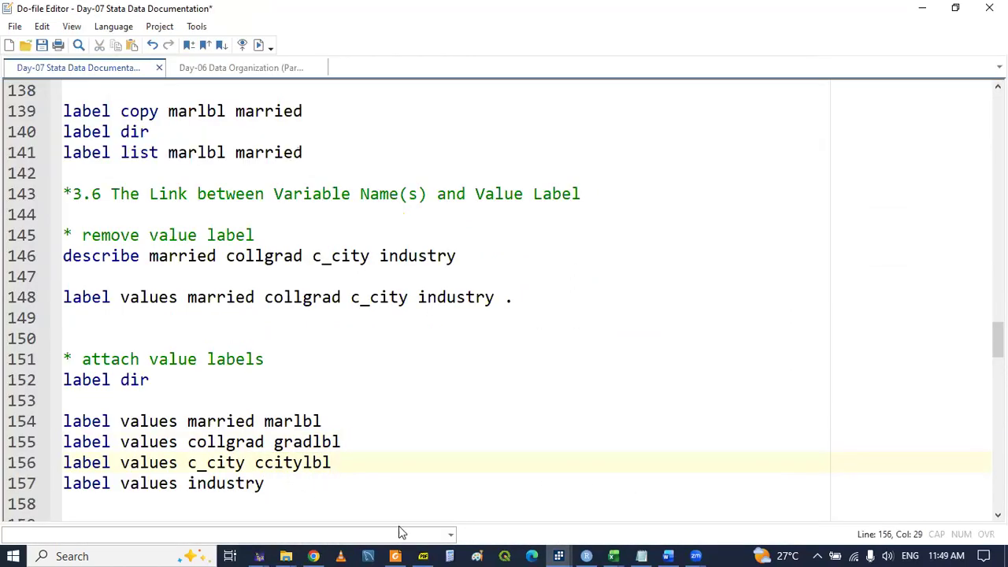
# Return to the describe output in the main Stata window.
pyautogui.click(557, 555)
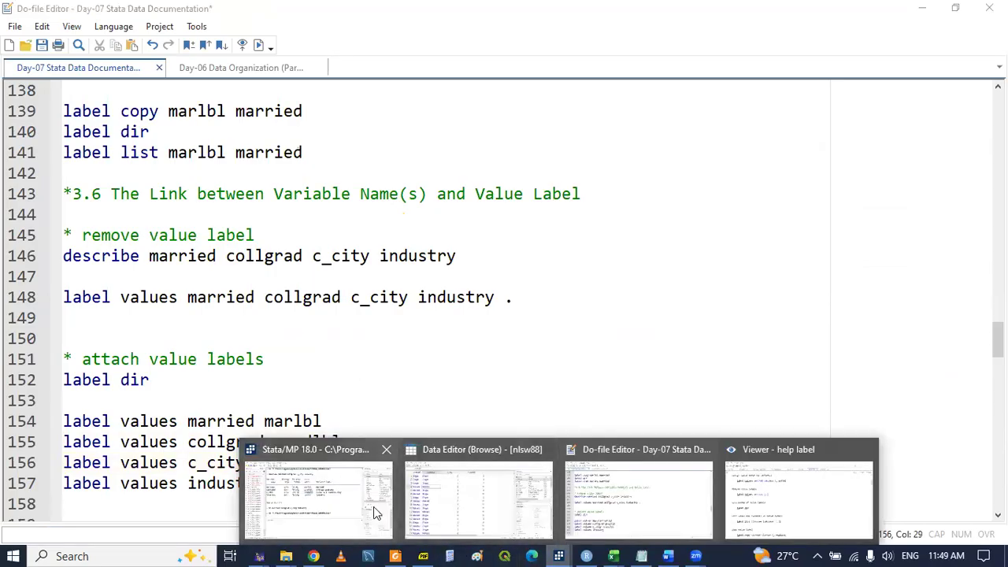
# Look up the value label of industry in the describe output and complete the do-file line as label values industry indlbl.
pyautogui.click(374, 506)
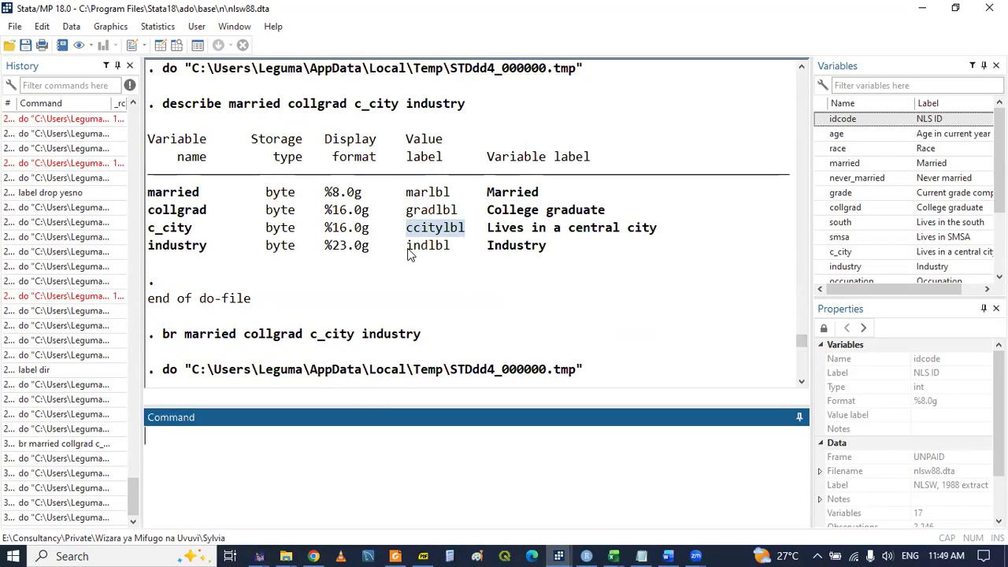
pyautogui.moveTo(406, 253); pyautogui.dragTo(435, 253)
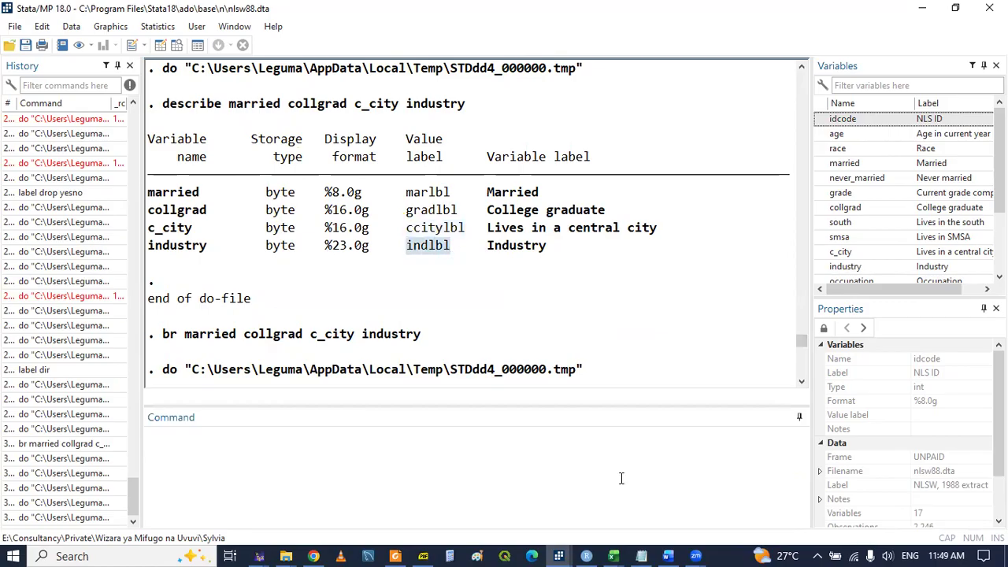
pyautogui.click(558, 555)
pyautogui.click(632, 506)
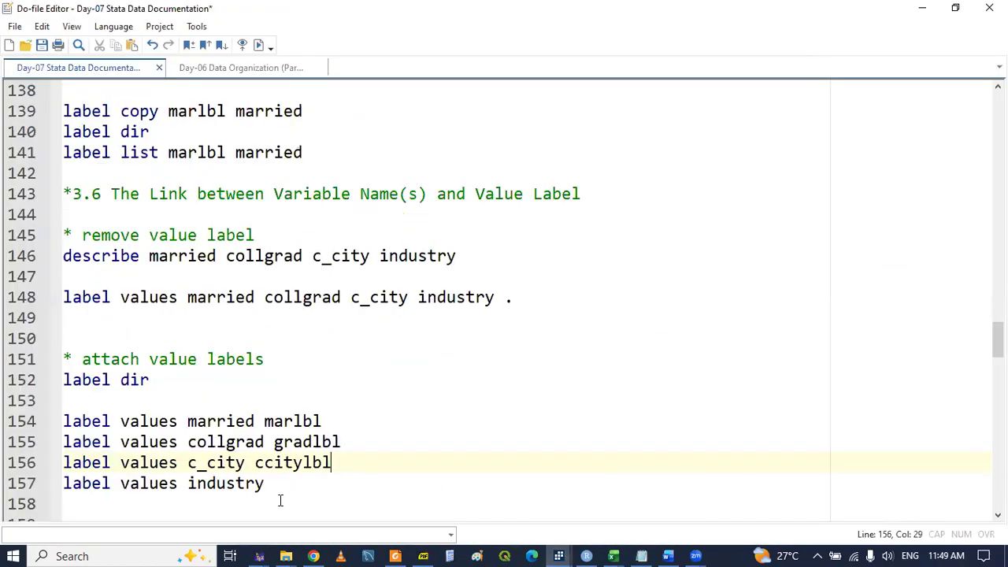
pyautogui.write('indlbl')
# Run the label values collgrad gradlbl line and check the collgrad column in the data browser.
pyautogui.doubleClick(162, 445)
pyautogui.tripleClick(161, 445)
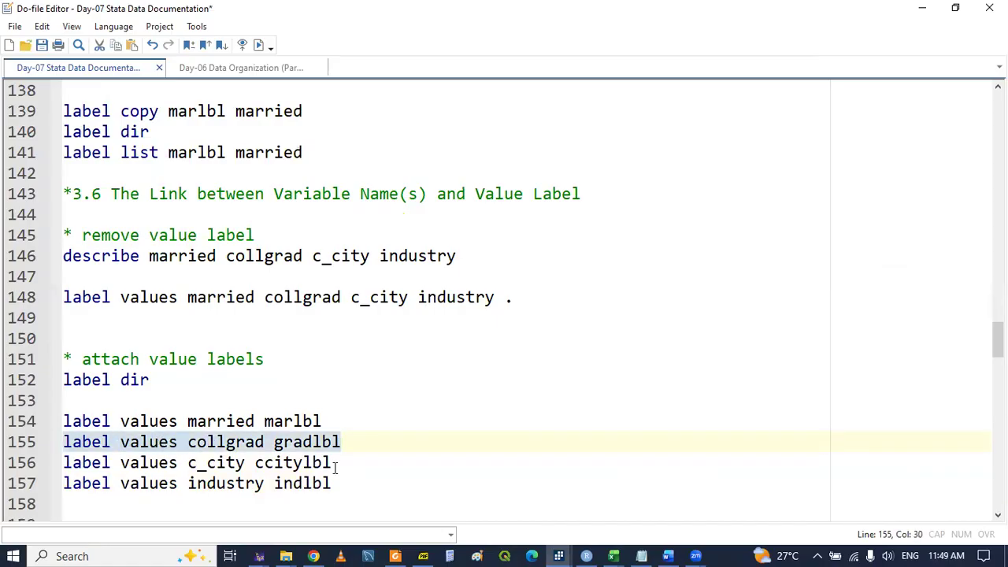
pyautogui.click(559, 556)
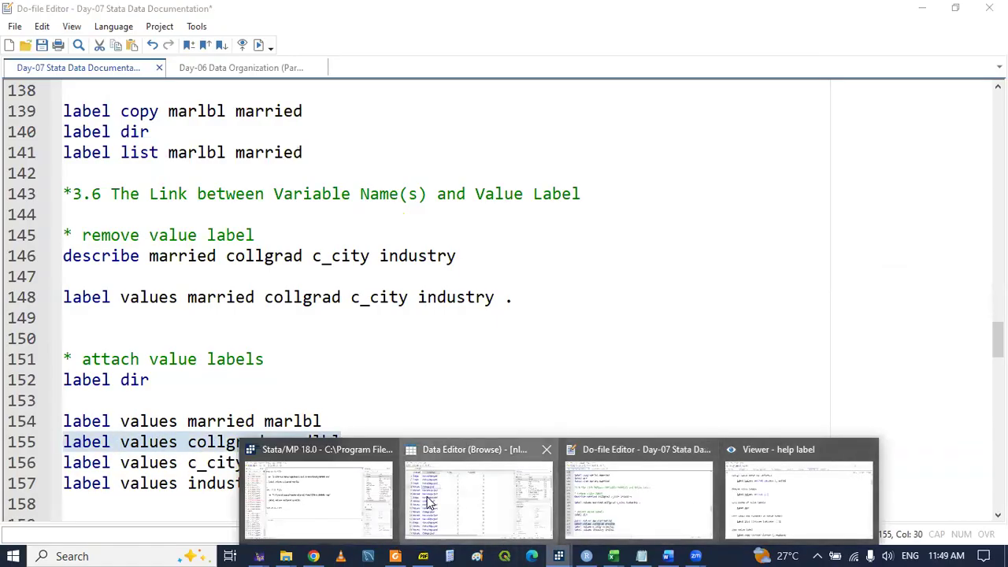
pyautogui.click(479, 496)
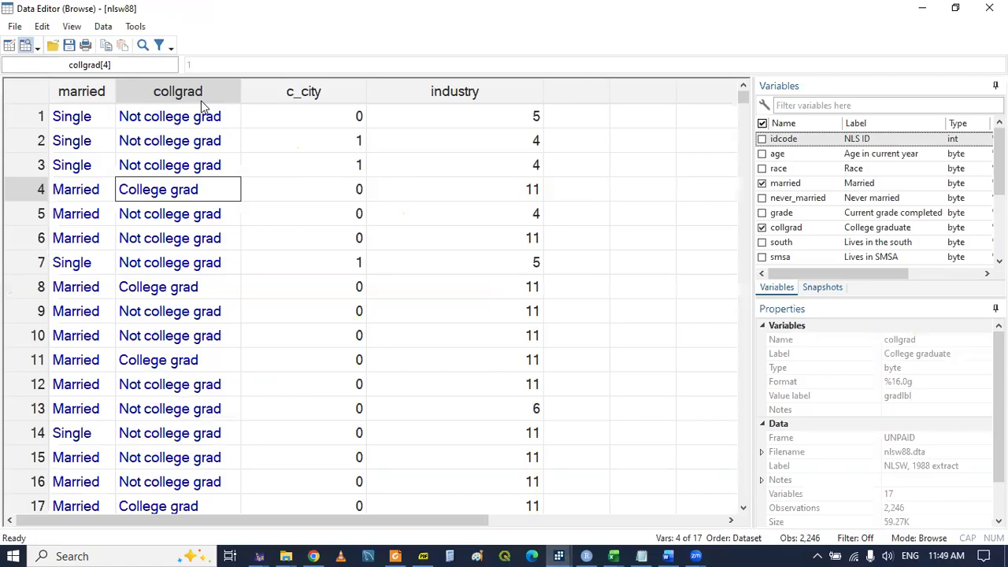
# Run the label values c_city ccitylbl line and check the c_city column in the data browser.
pyautogui.click(558, 556)
pyautogui.click(636, 497)
pyautogui.doubleClick(209, 464)
pyautogui.tripleClick(209, 464)
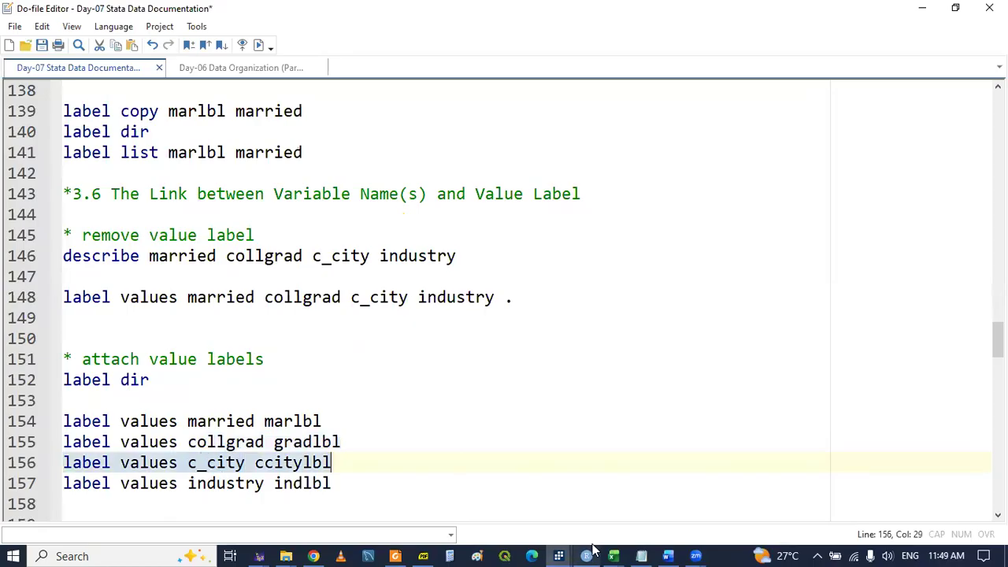
pyautogui.click(558, 551)
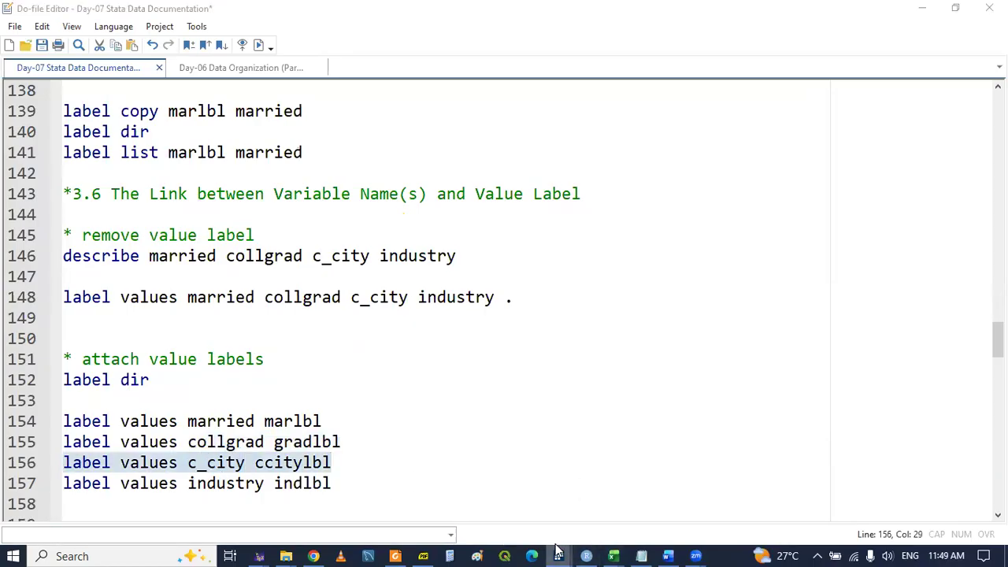
pyautogui.click(503, 499)
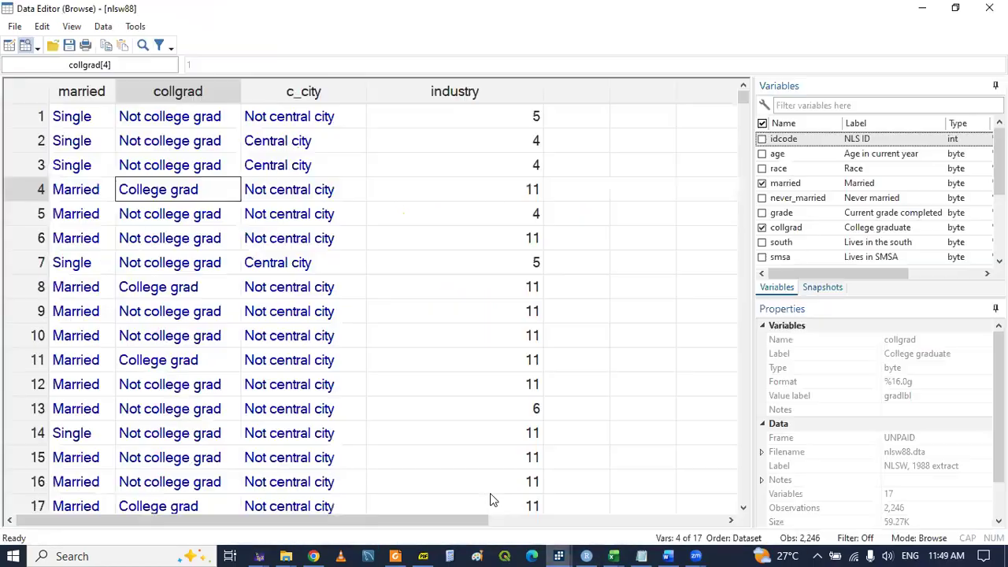
# Run the label values industry indlbl line and check the industry column in the data browser.
pyautogui.click(559, 551)
pyautogui.click(621, 508)
pyautogui.tripleClick(203, 485)
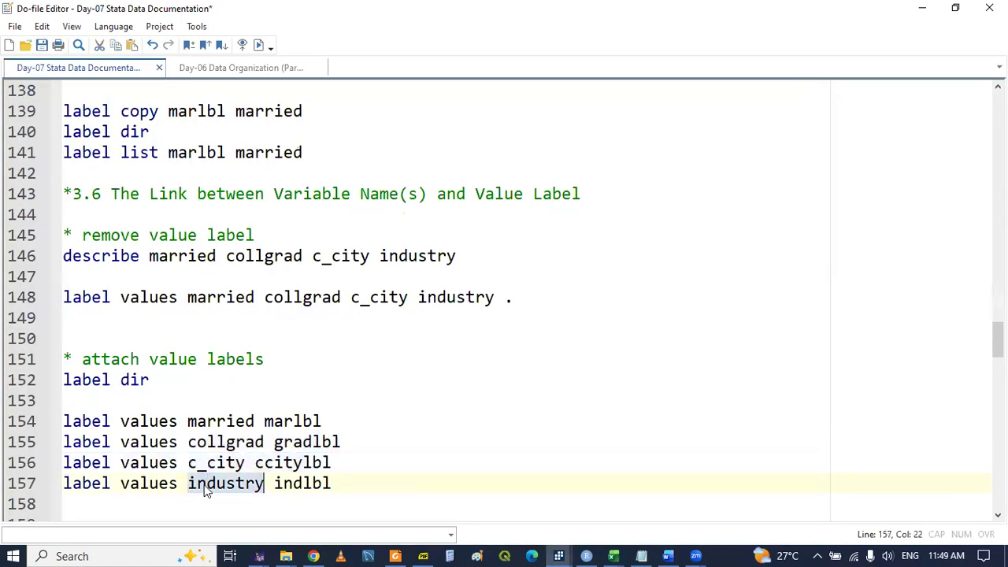
pyautogui.click(558, 552)
pyautogui.click(513, 494)
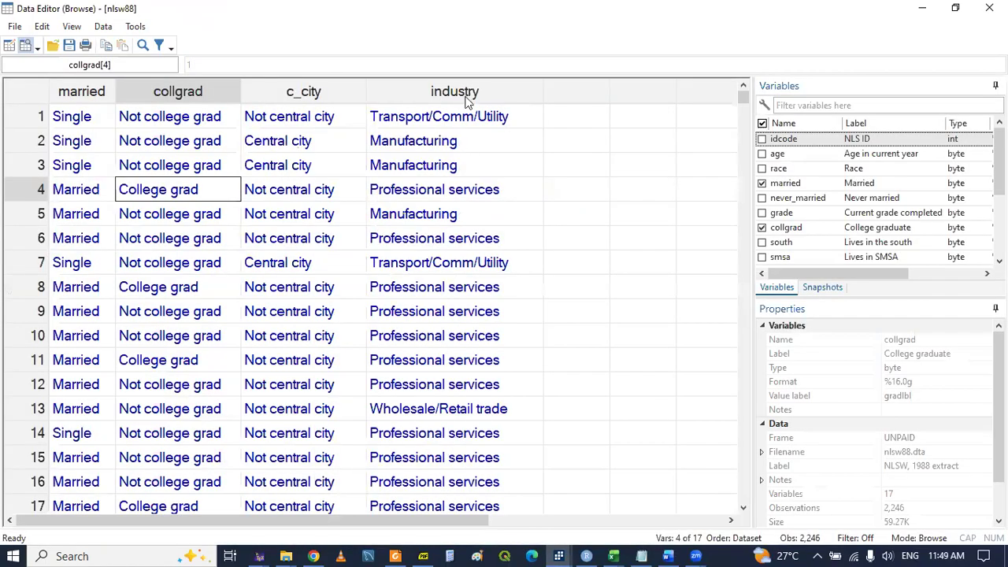
# Return to the do-file and insert four blank lines below the label values industry indlbl command.
pyautogui.click(558, 554)
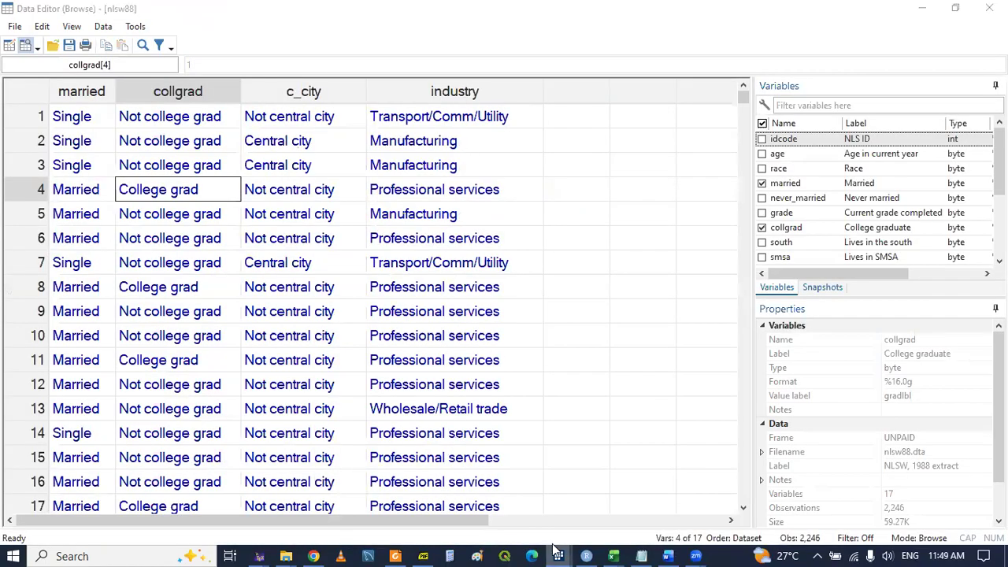
pyautogui.click(607, 526)
pyautogui.click(402, 497)
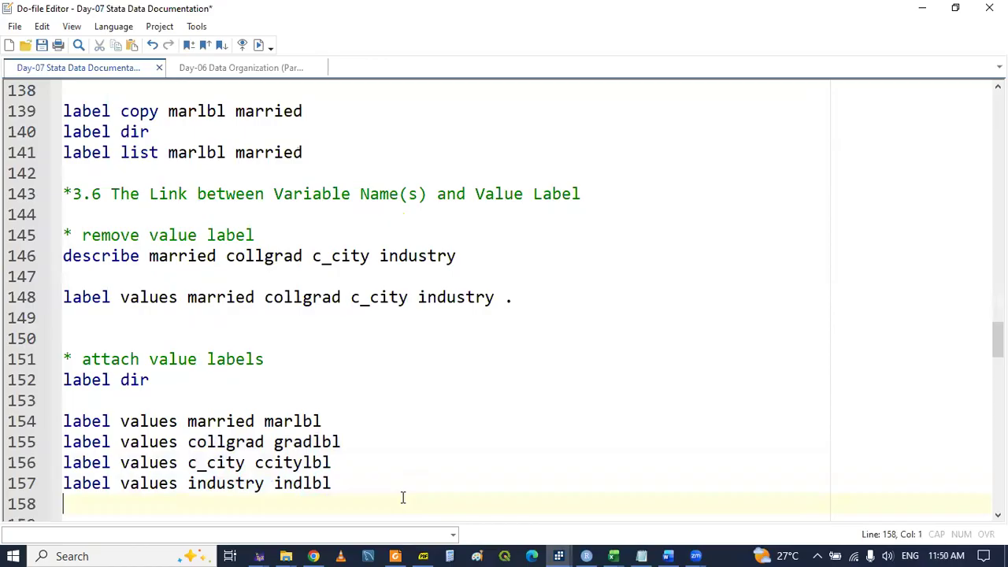
pyautogui.press('Return')
pyautogui.press('Return')
pyautogui.press('Return')
pyautogui.press('Return')
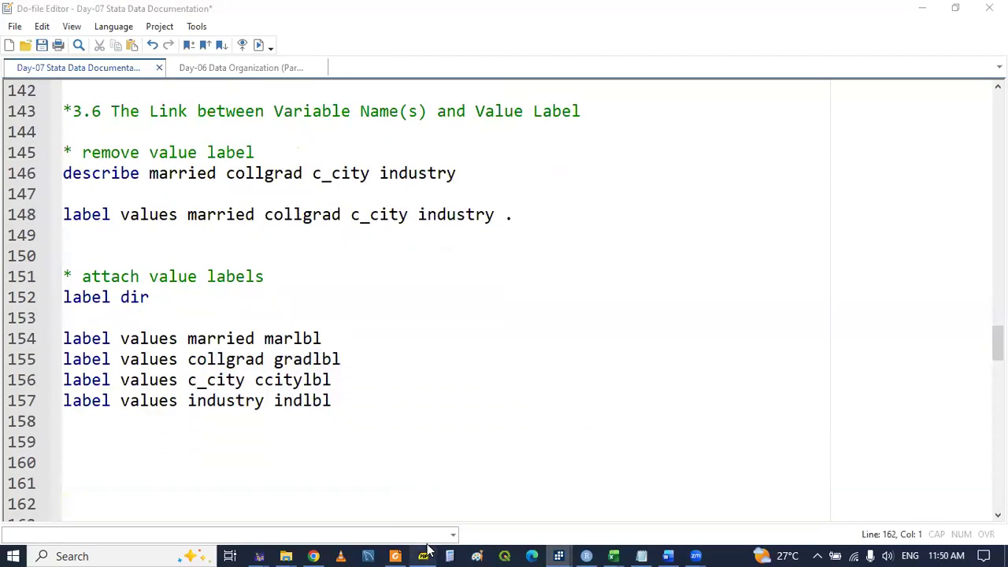
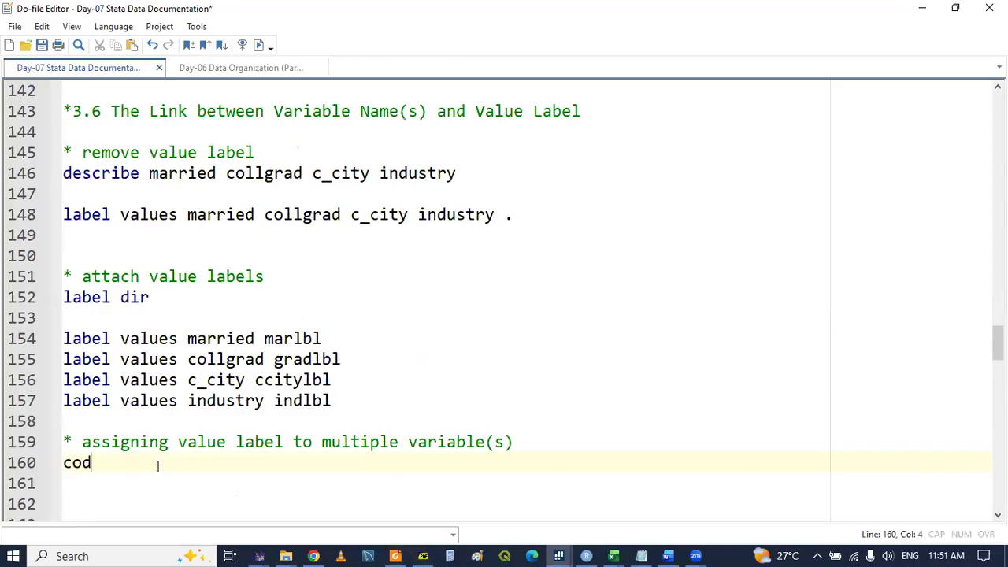
# Write codebook married collgrad c_city under the comment on assigning a value label to multiple variables, and run it.
pyautogui.press('Return')
pyautogui.write('married collgrad c_city')
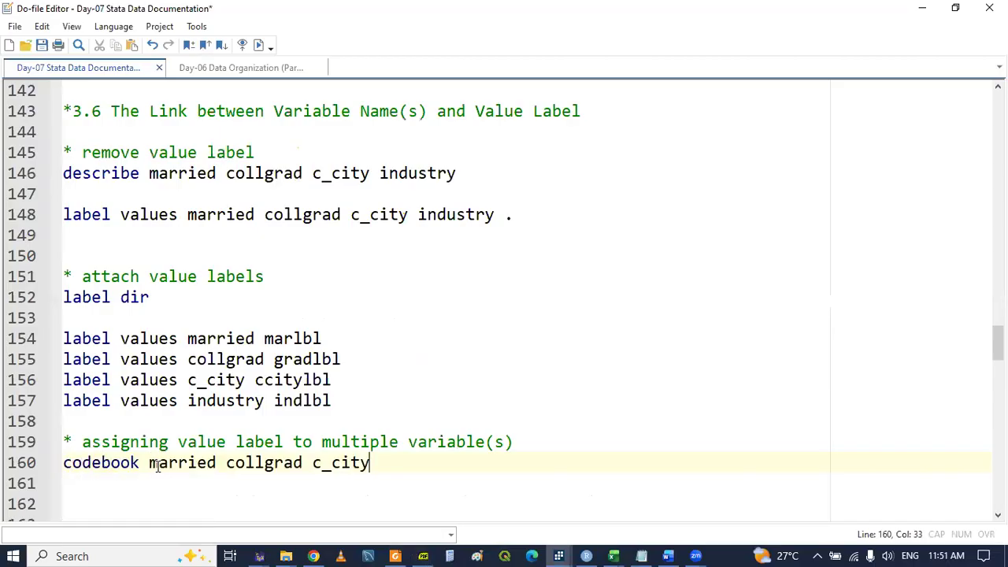
pyautogui.doubleClick(96, 464)
pyautogui.tripleClick(96, 465)
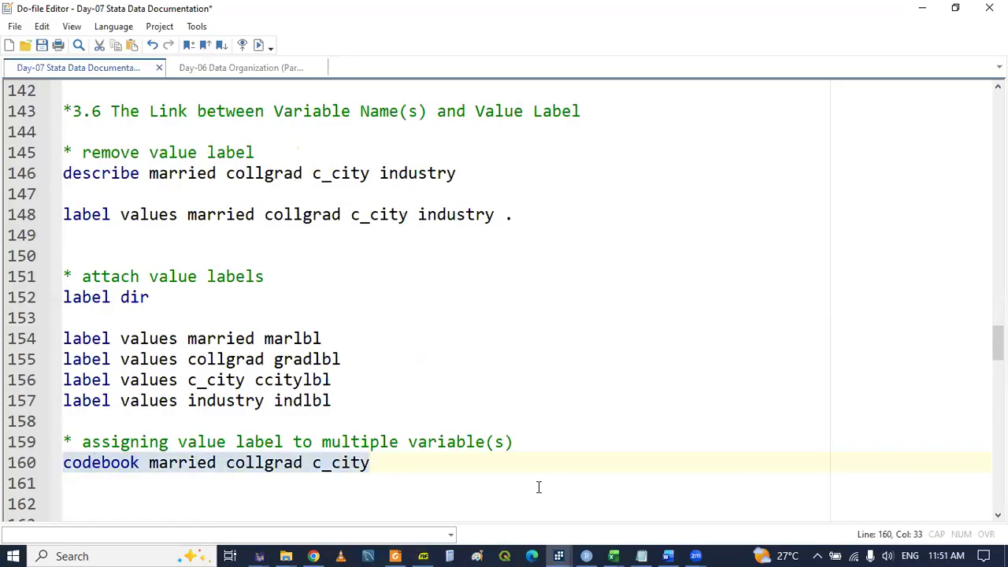
# Insert eight blank lines below the codebook command in the do-file.
pyautogui.click(465, 487)
pyautogui.press('Return')
pyautogui.press('Return')
pyautogui.press('Return')
pyautogui.press('Return')
pyautogui.press('Return')
pyautogui.press('Return')
pyautogui.press('Return')
pyautogui.press('Return')
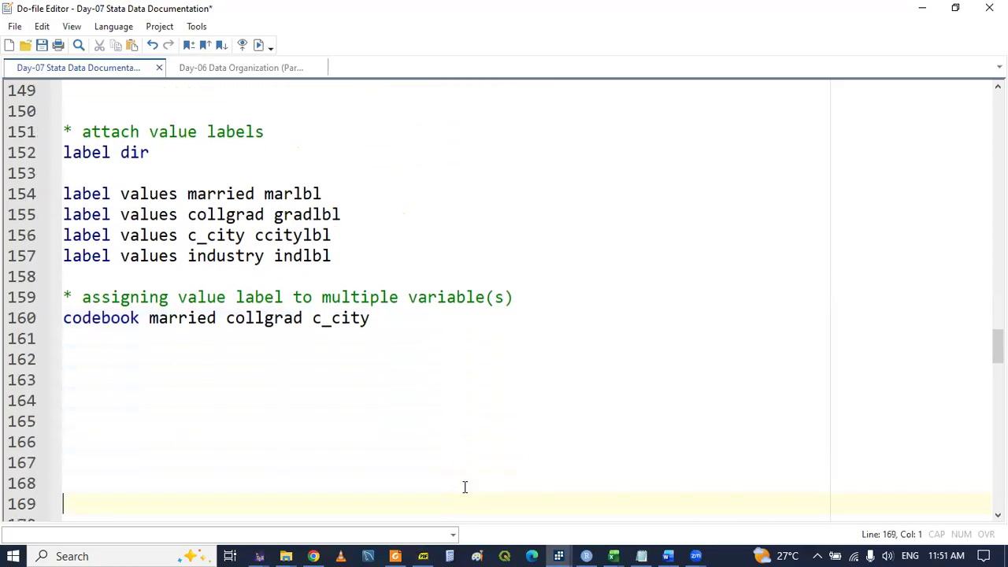
# Examine the codebook output for c_city, collgrad and married, comparing their numeric codes and value labels.
pyautogui.moveTo(555, 551)
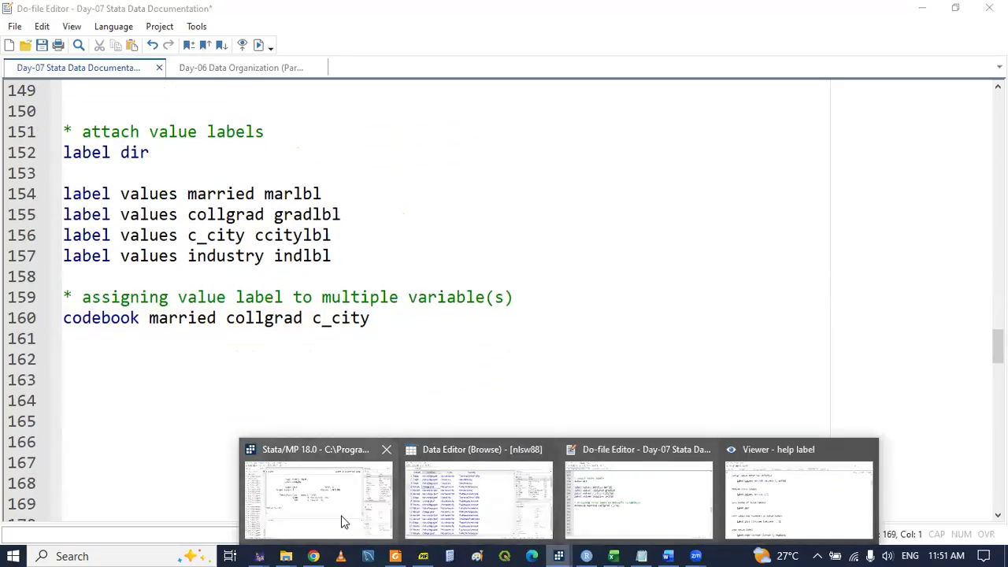
pyautogui.click(342, 522)
pyautogui.click(801, 66)
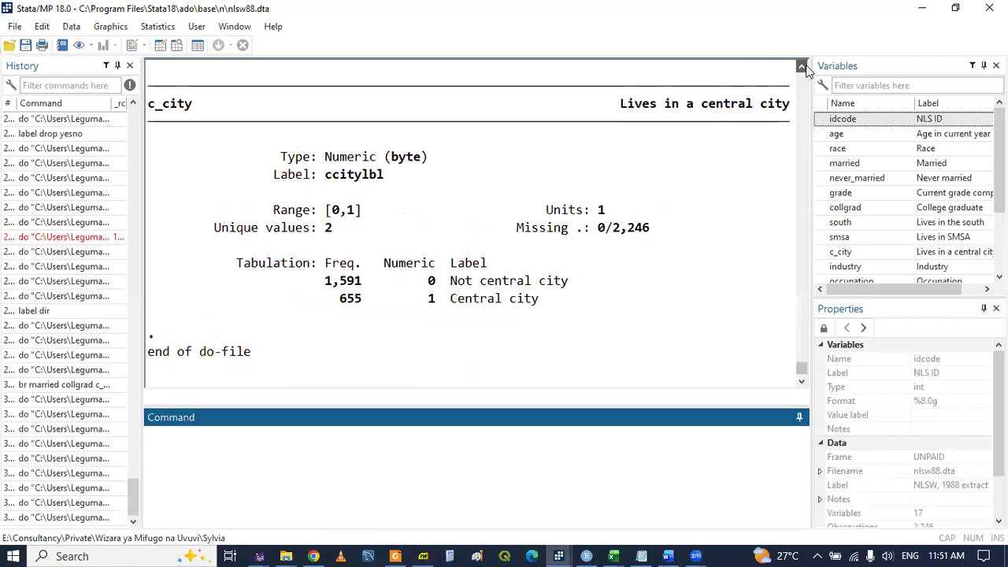
pyautogui.click(801, 66)
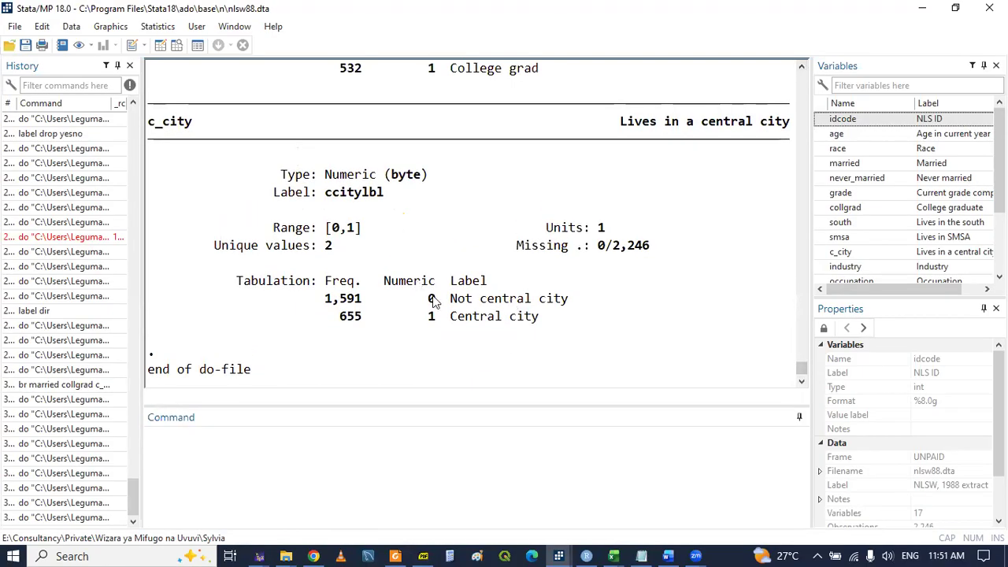
pyautogui.click(801, 67)
pyautogui.click(802, 67)
pyautogui.click(802, 66)
pyautogui.click(801, 67)
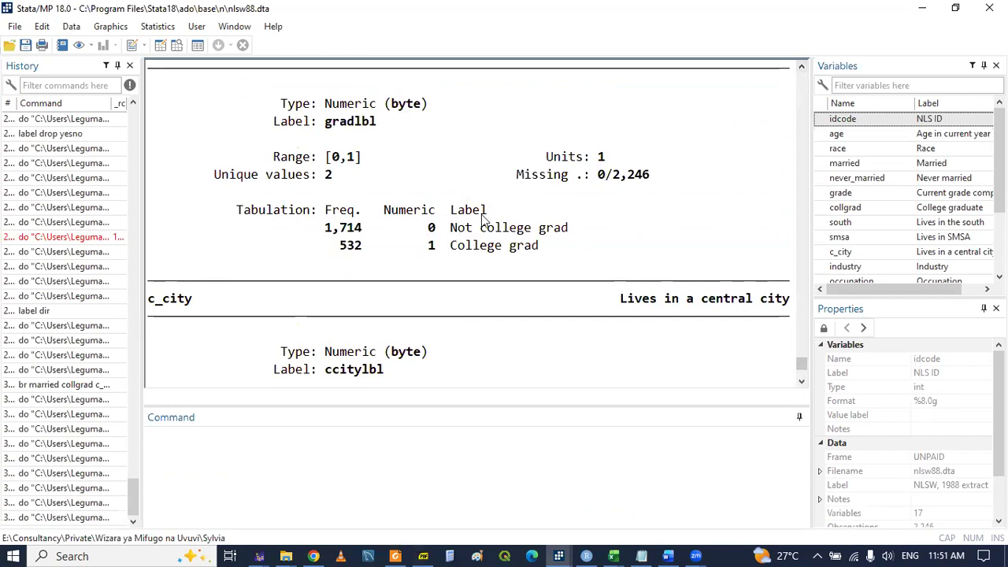
pyautogui.click(802, 67)
pyautogui.click(802, 67)
pyautogui.click(802, 67)
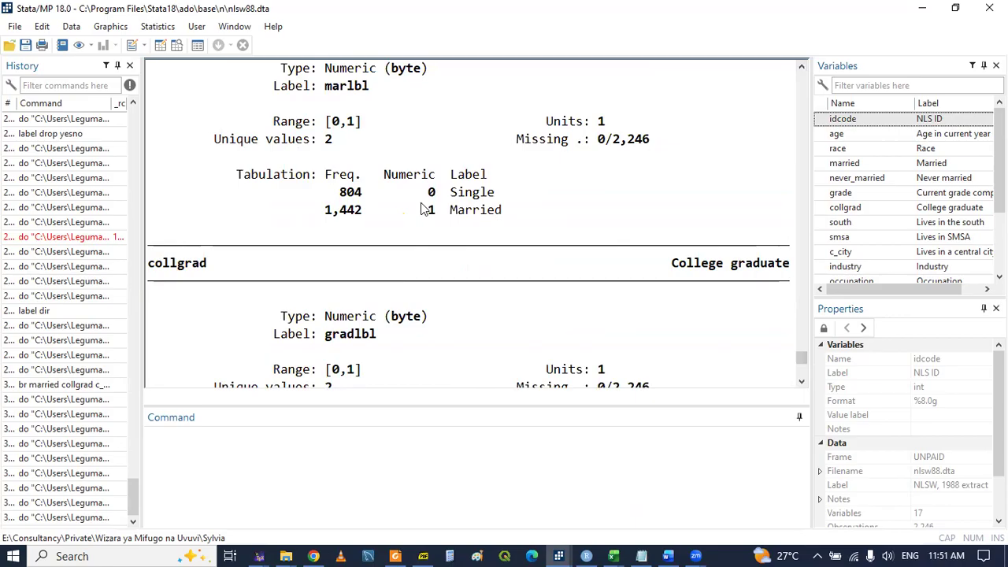
pyautogui.click(299, 467)
# Below the codebook command in the do-file, write label values married collgrad c_city . with the comment //remove labels.
pyautogui.click(558, 556)
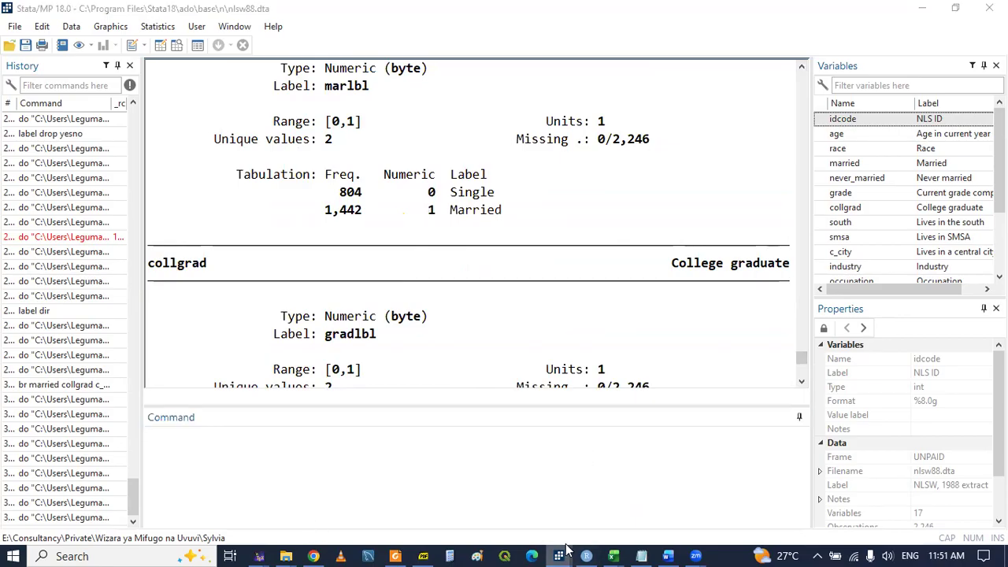
pyautogui.click(621, 521)
pyautogui.click(140, 341)
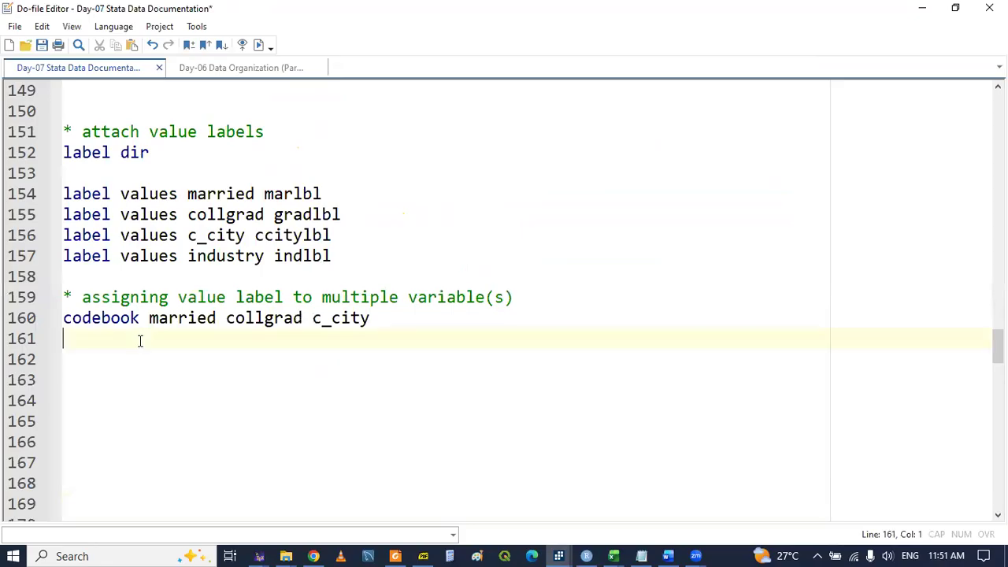
pyautogui.write('al')
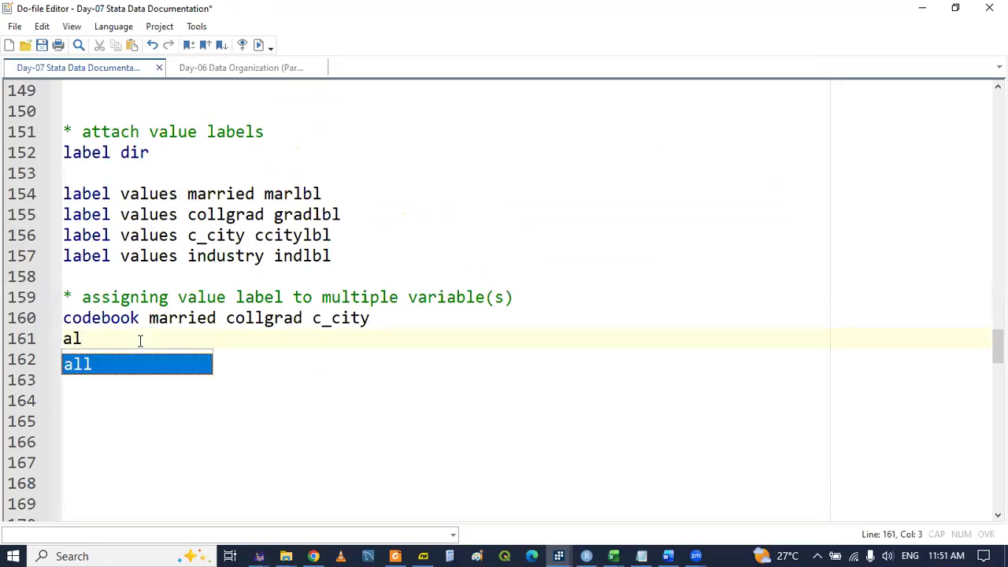
pyautogui.press('BackSpace')
pyautogui.press('BackSpace')
pyautogui.write('label')
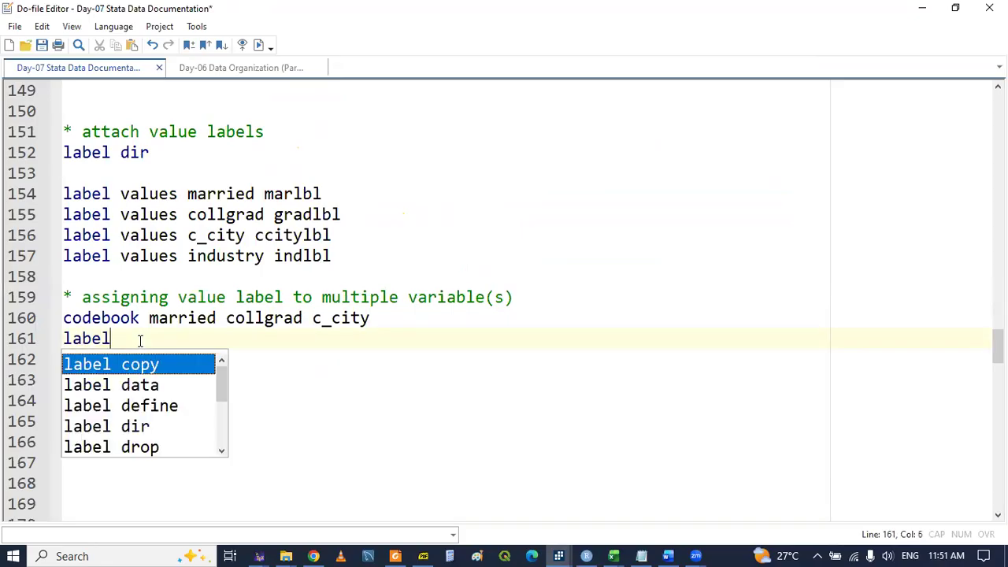
pyautogui.write(' values')
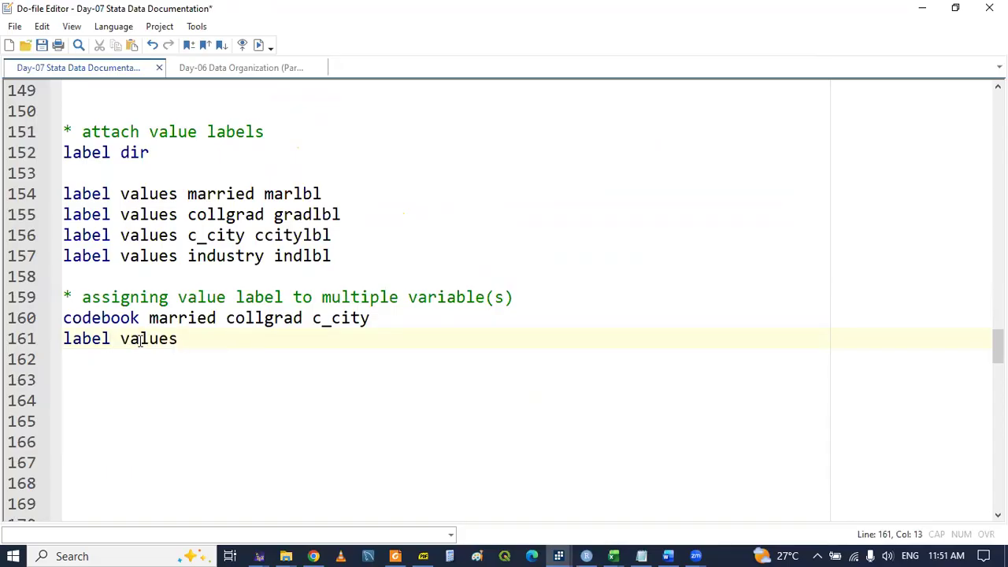
pyautogui.write('married collgrad c_city')
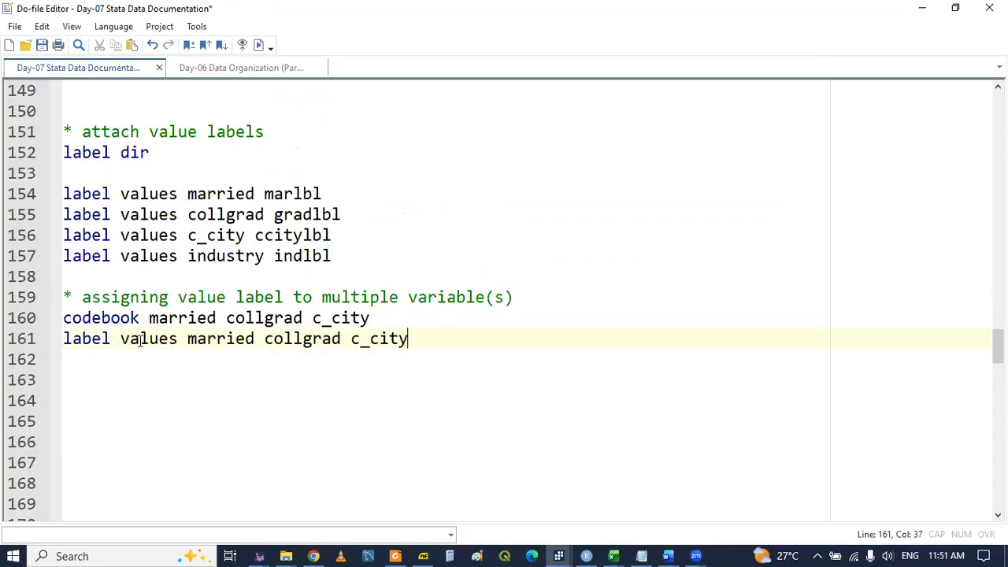
pyautogui.write('. //remo')
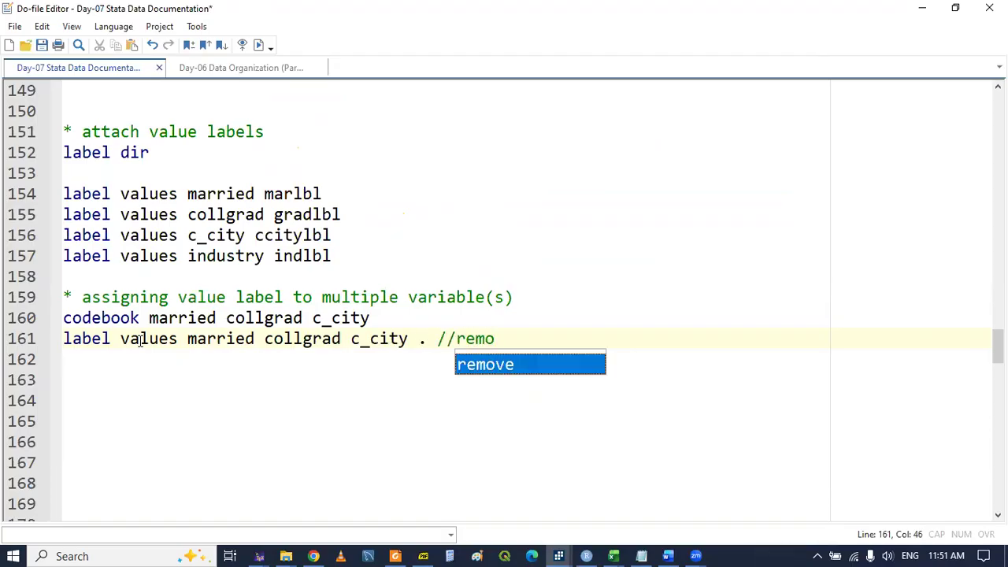
pyautogui.press('Tab')
pyautogui.write('labels')
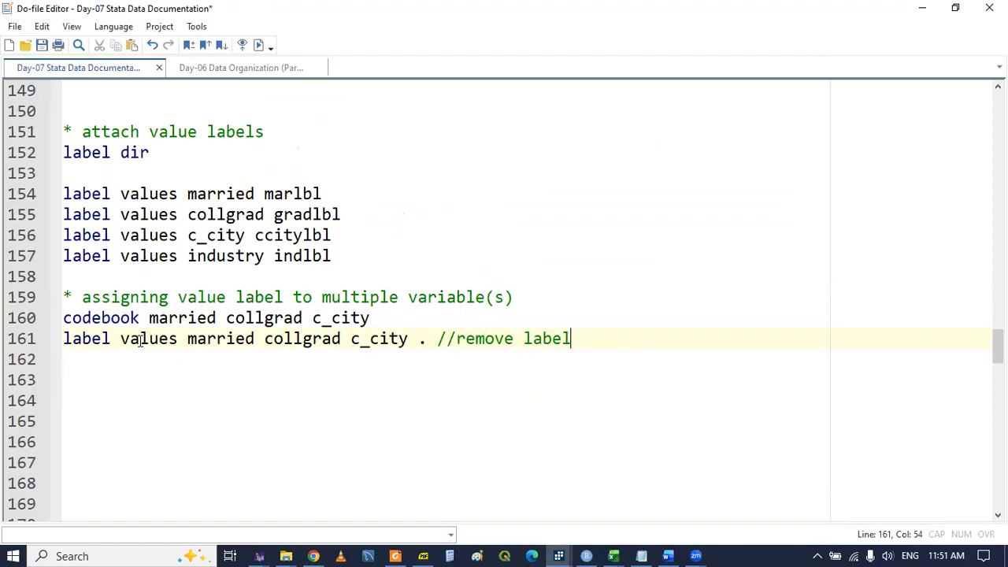
# Run the line that removes the value labels and check the married, collgrad, c_city and industry columns in the data browser.
pyautogui.doubleClick(76, 339)
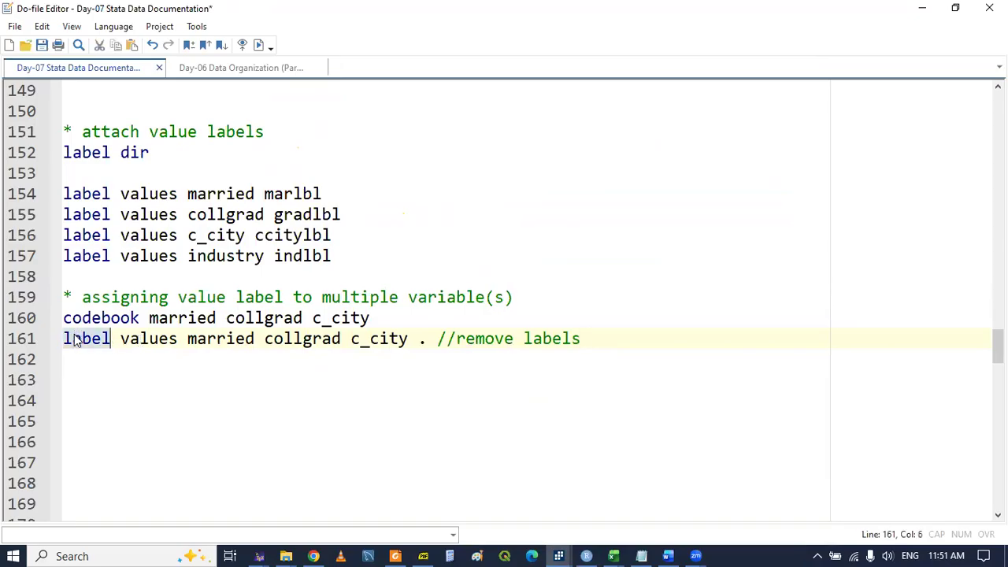
pyautogui.hotkey('shift', 'End')
pyautogui.moveTo(558, 556)
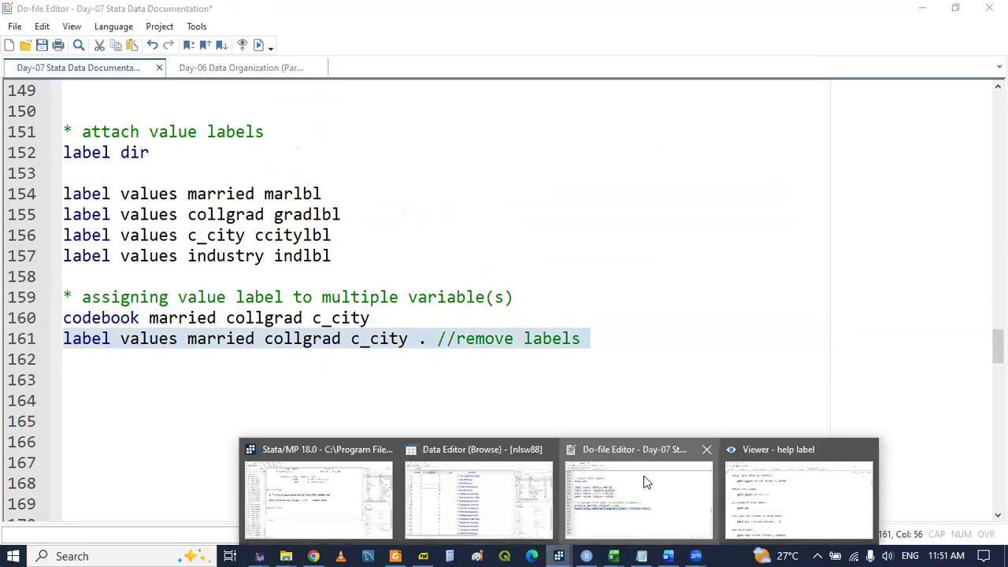
pyautogui.click(478, 492)
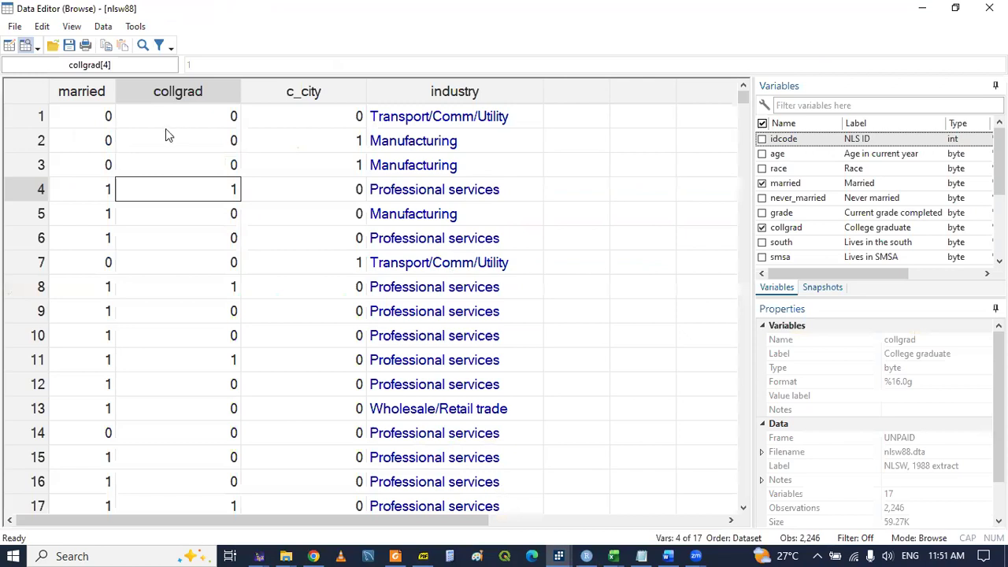
pyautogui.click(438, 164)
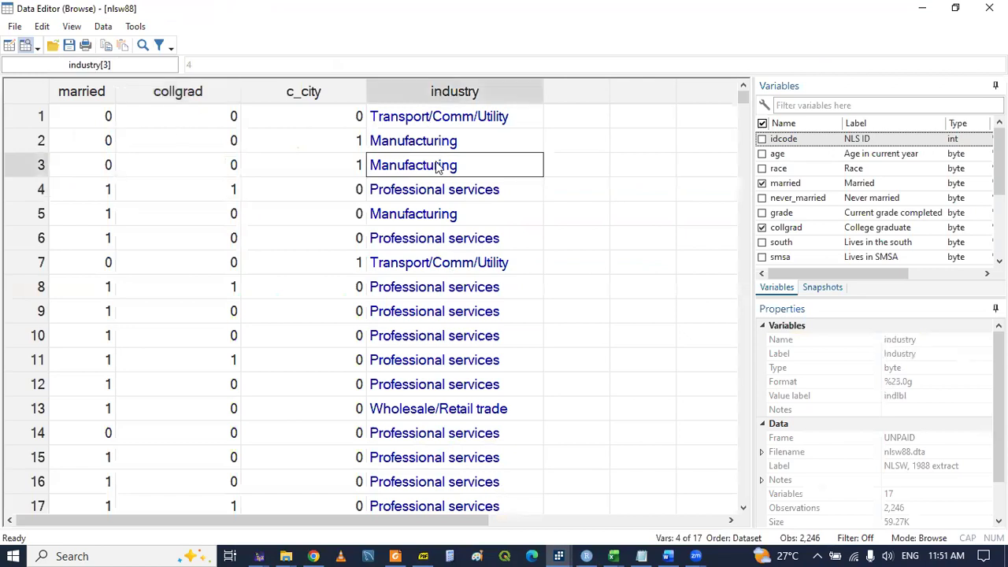
# Inspect cells in the industry, married and c_city columns of the data browser to compare labelled and unlabelled values.
pyautogui.click(416, 137)
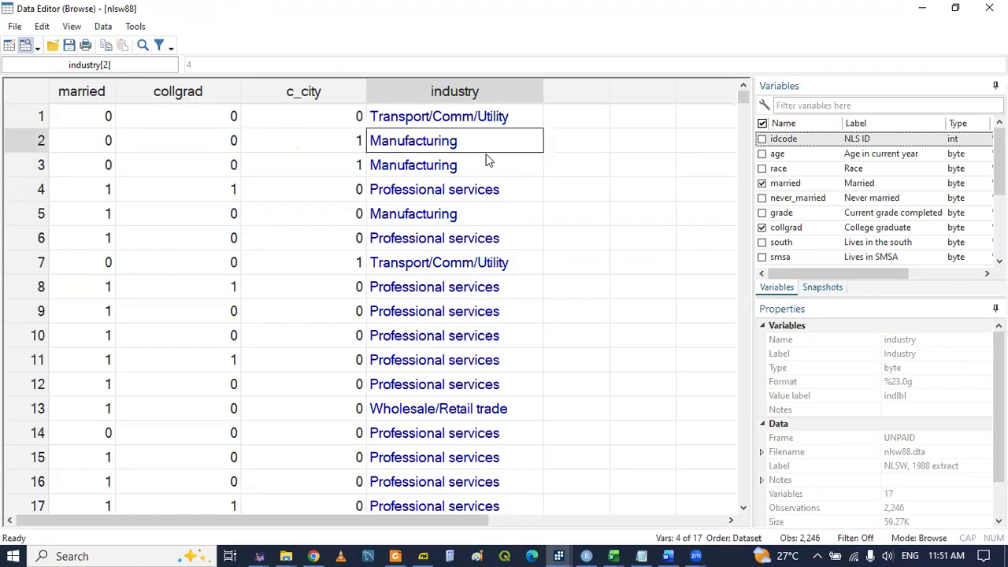
pyautogui.click(83, 214)
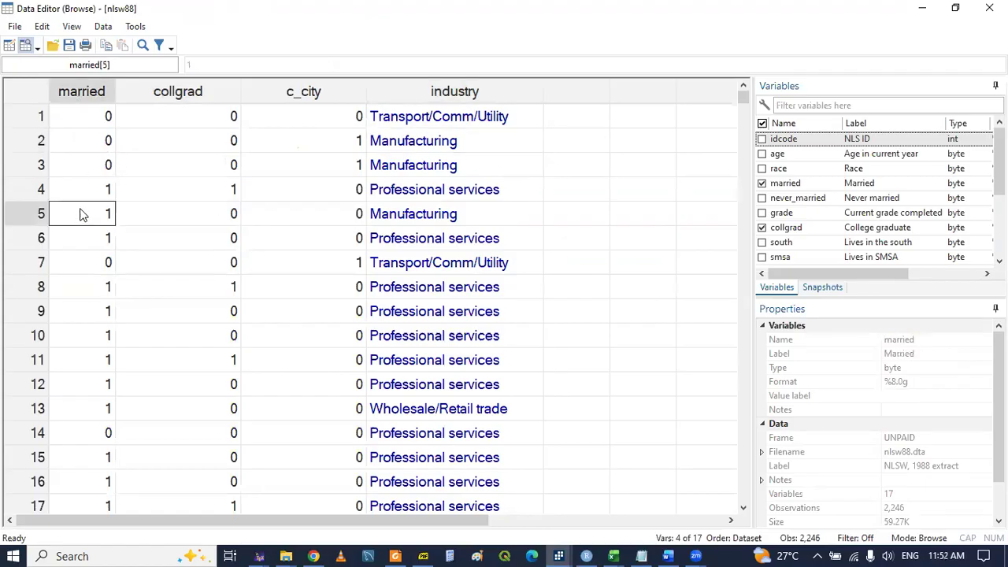
pyautogui.click(268, 253)
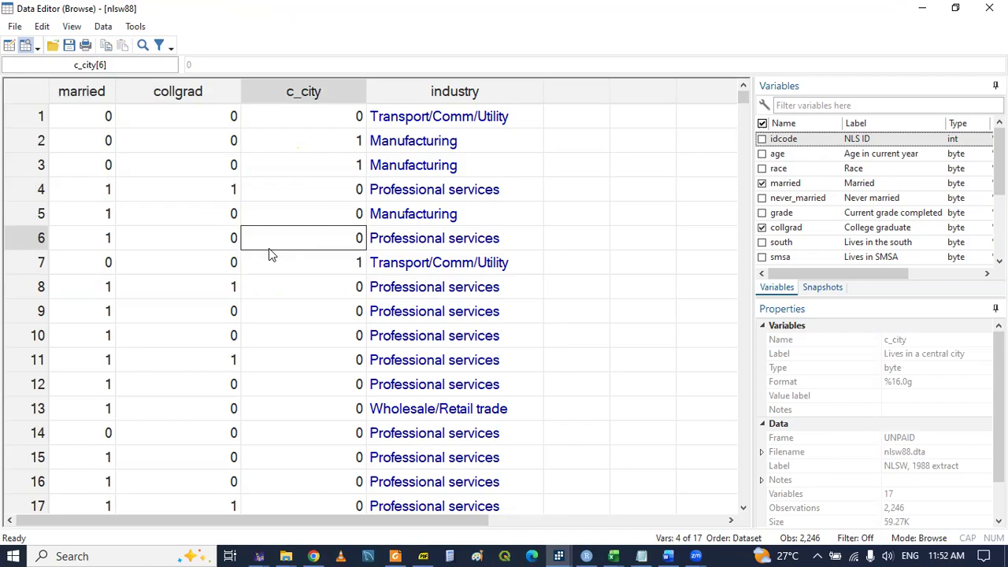
# In the do-file, write label list yesno on line 163, below the command that removes the labels.
pyautogui.click(564, 547)
pyautogui.moveTo(564, 547)
pyautogui.click(614, 488)
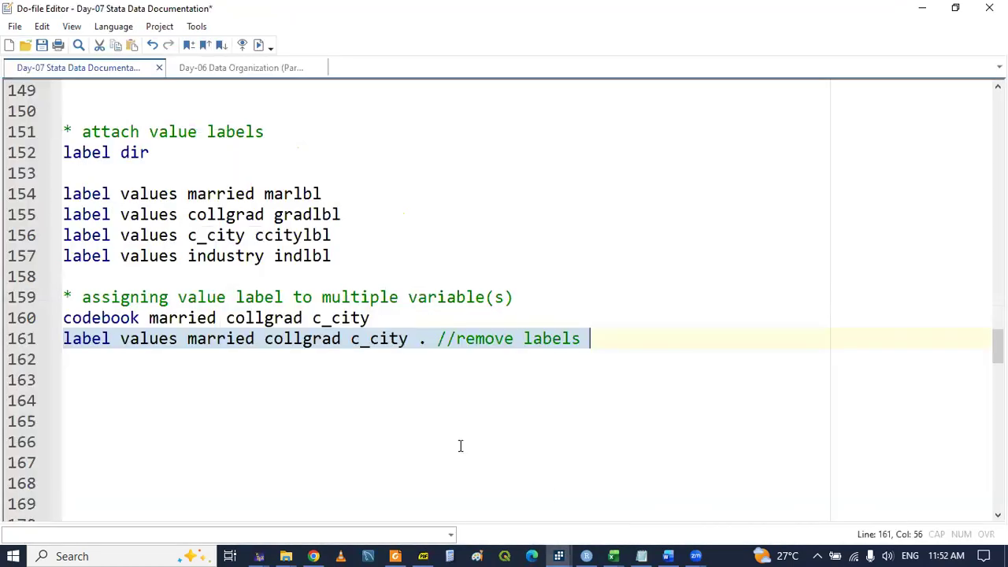
pyautogui.click(207, 376)
pyautogui.write('label ')
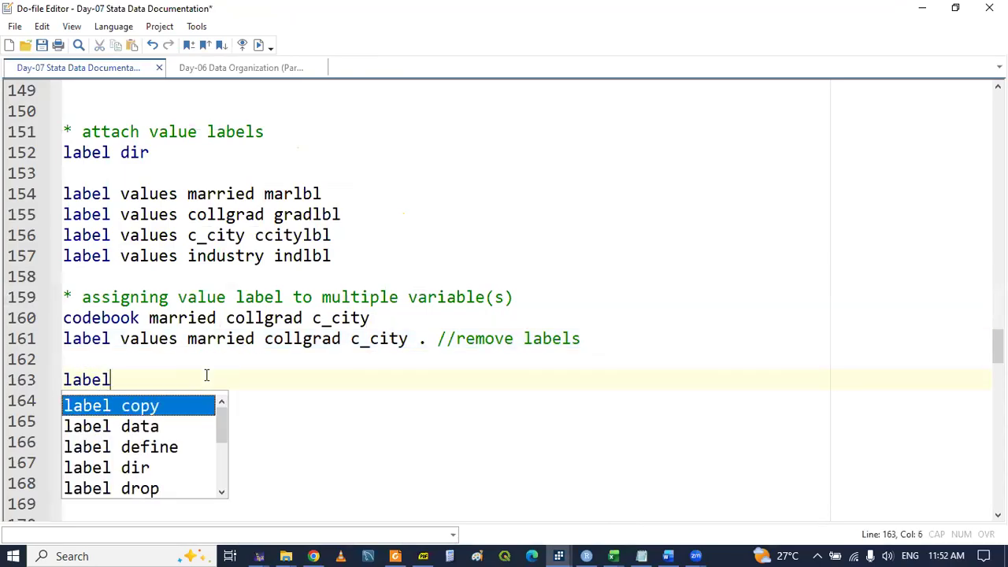
pyautogui.write('ye')
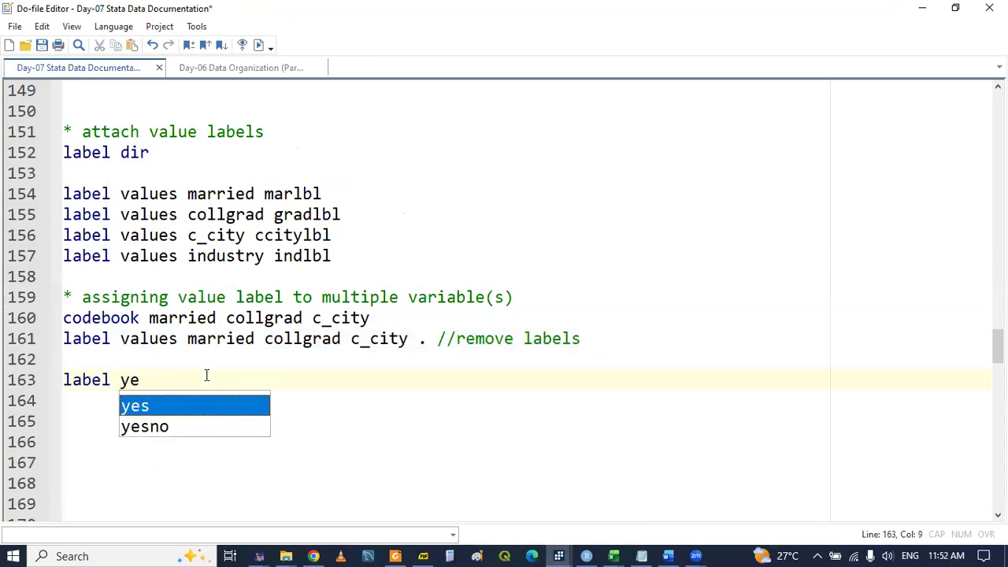
pyautogui.press('Down')
pyautogui.press('Return')
pyautogui.click(117, 381)
pyautogui.write('list yesno')
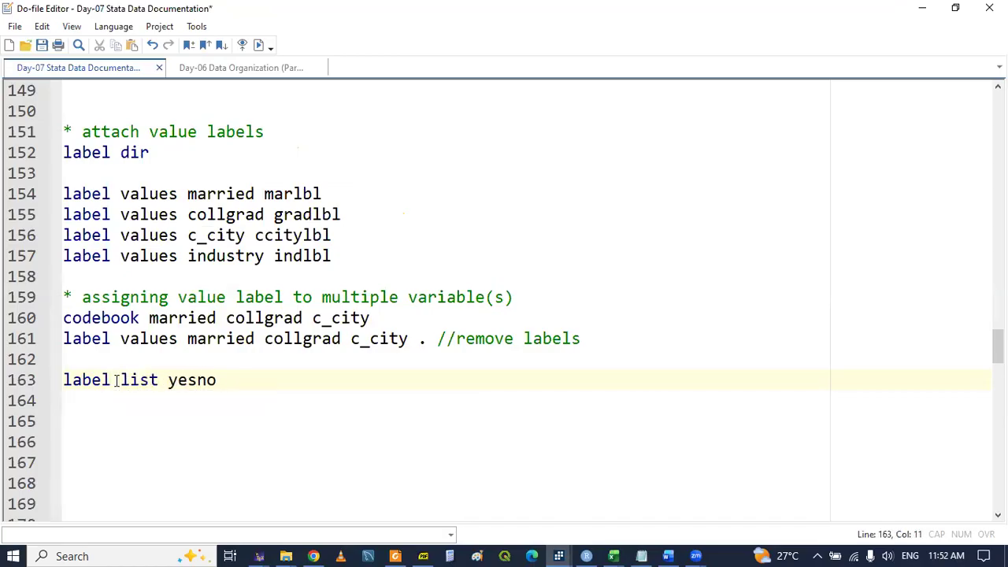
# Run the label list yesno line and view the codes and labels in the Stata results window.
pyautogui.tripleClick(83, 382)
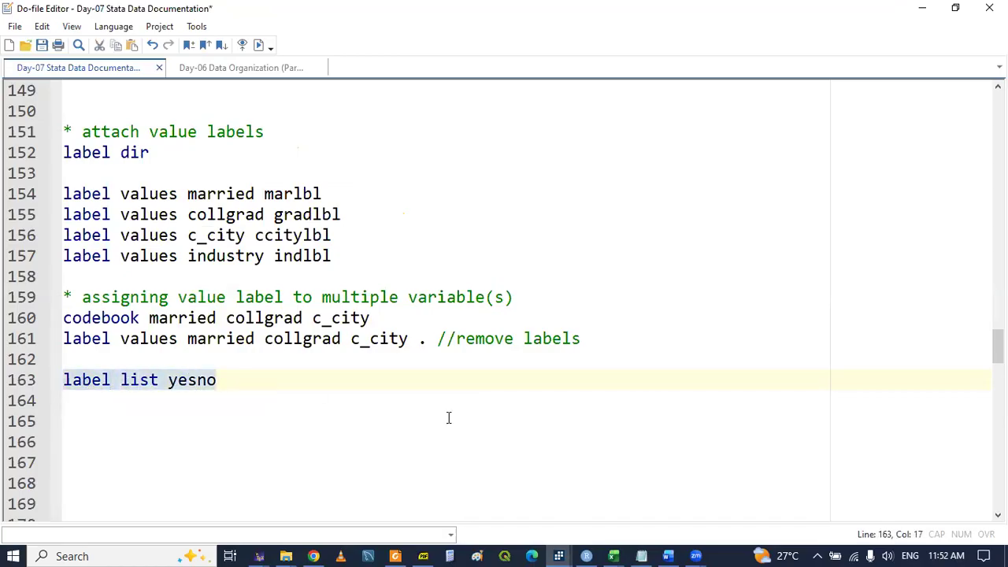
pyautogui.click(558, 556)
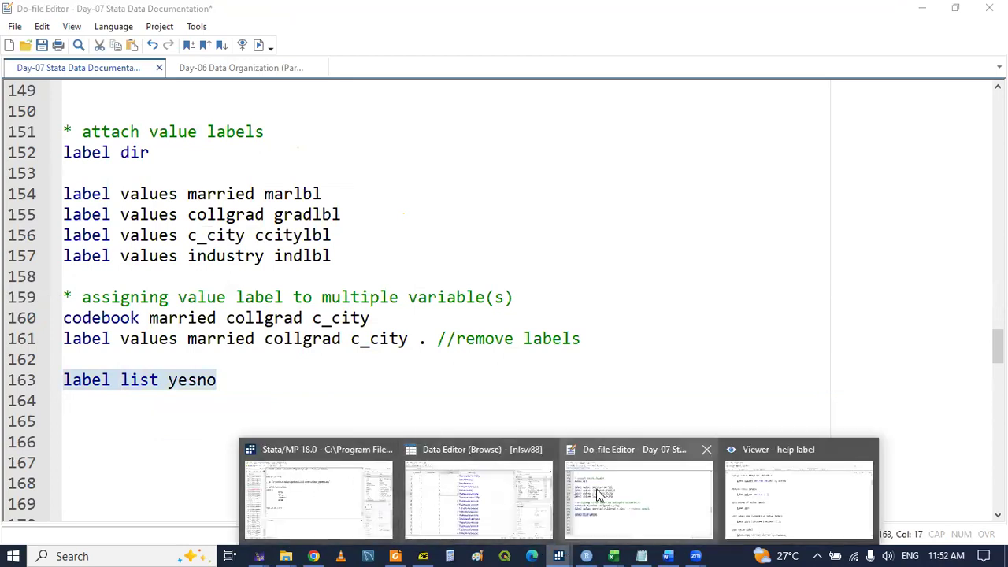
pyautogui.click(363, 495)
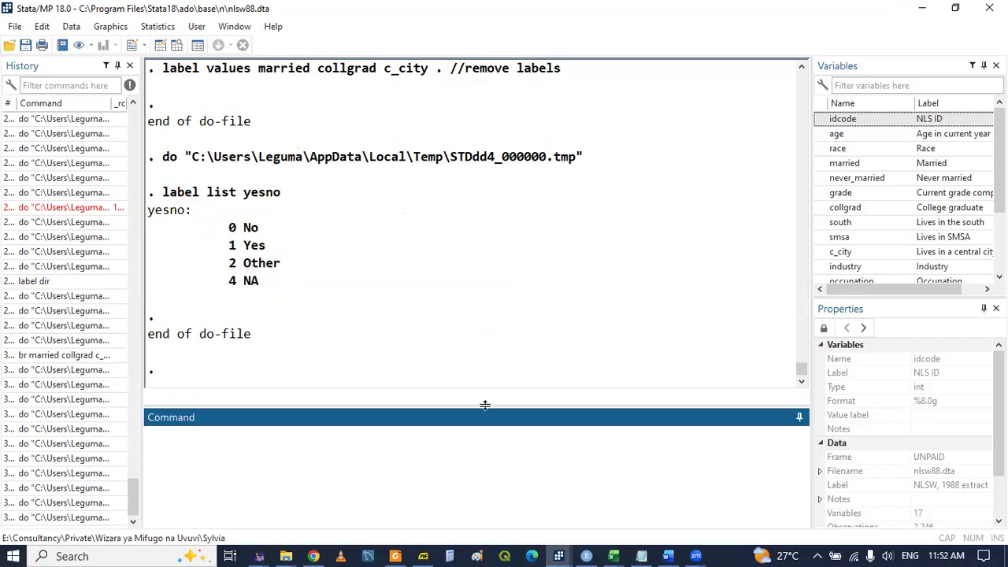
# In the do-file, reuse the label-removal command below label list yesno as label values married collgrad c_city yesno.
pyautogui.click(558, 556)
pyautogui.click(656, 520)
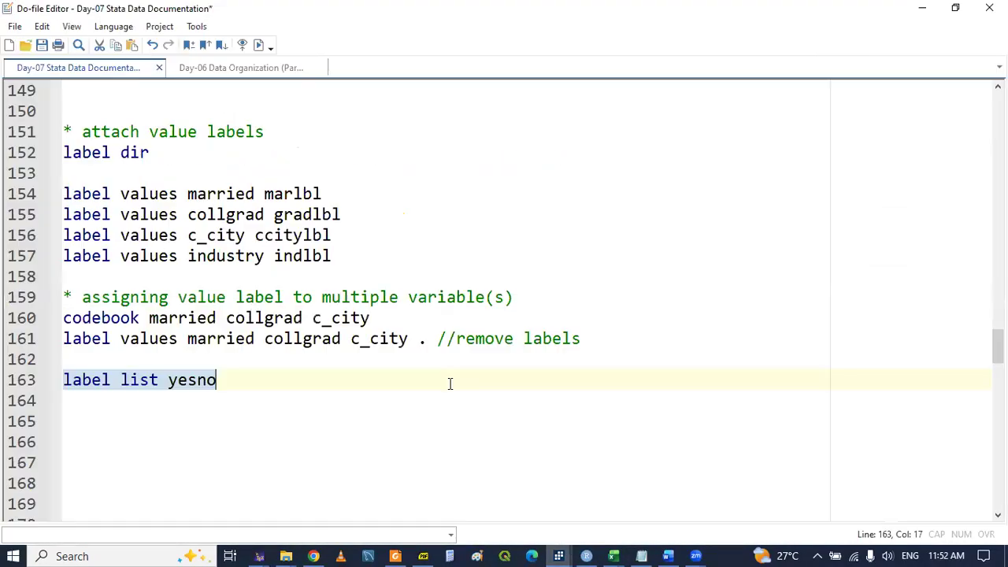
pyautogui.moveTo(66, 339); pyautogui.dragTo(426, 344)
pyautogui.hotkey('ctrl', 'c')
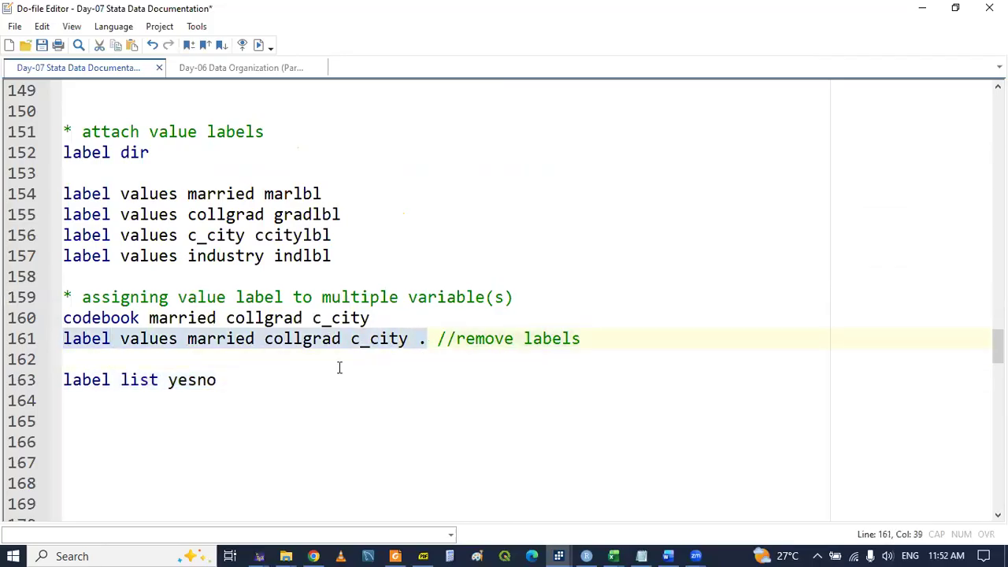
pyautogui.click(155, 407)
pyautogui.hotkey('ctrl', 'v')
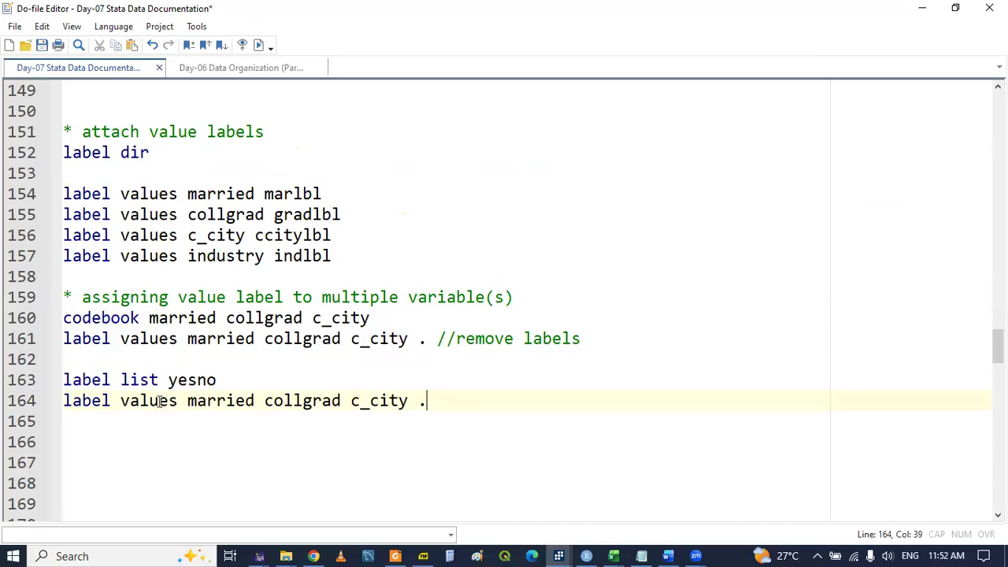
pyautogui.doubleClick(210, 402)
pyautogui.doubleClick(298, 404)
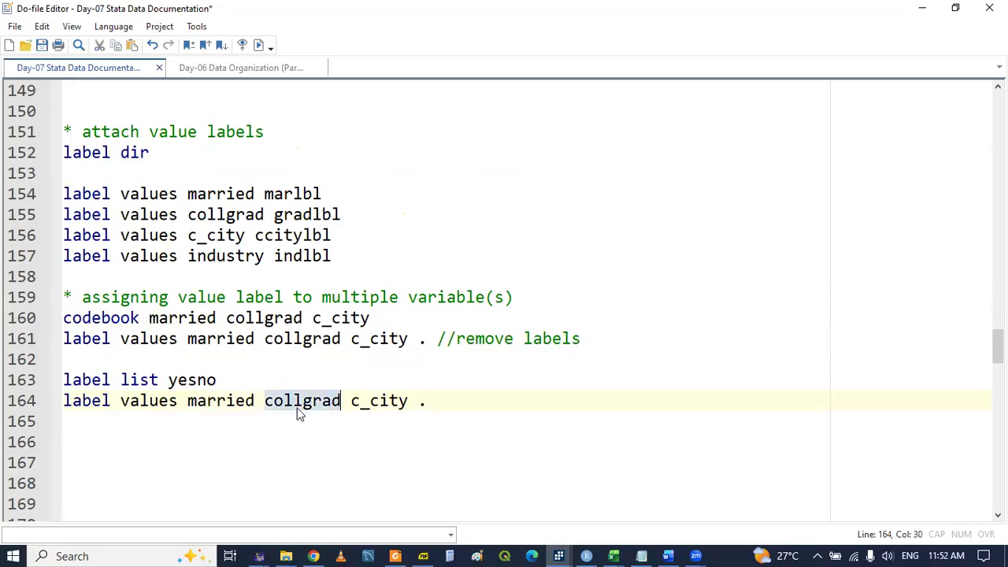
pyautogui.doubleClick(354, 402)
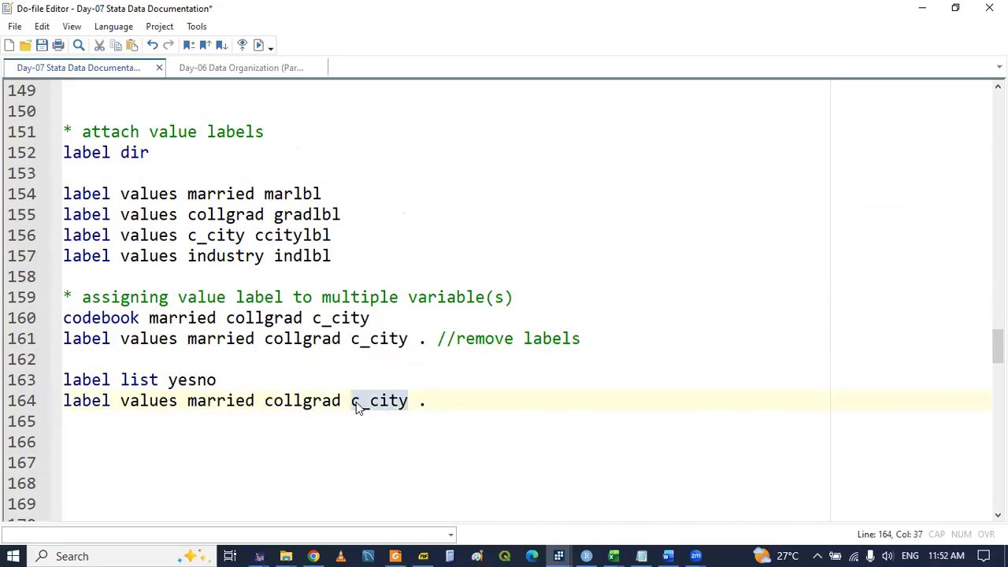
pyautogui.doubleClick(207, 384)
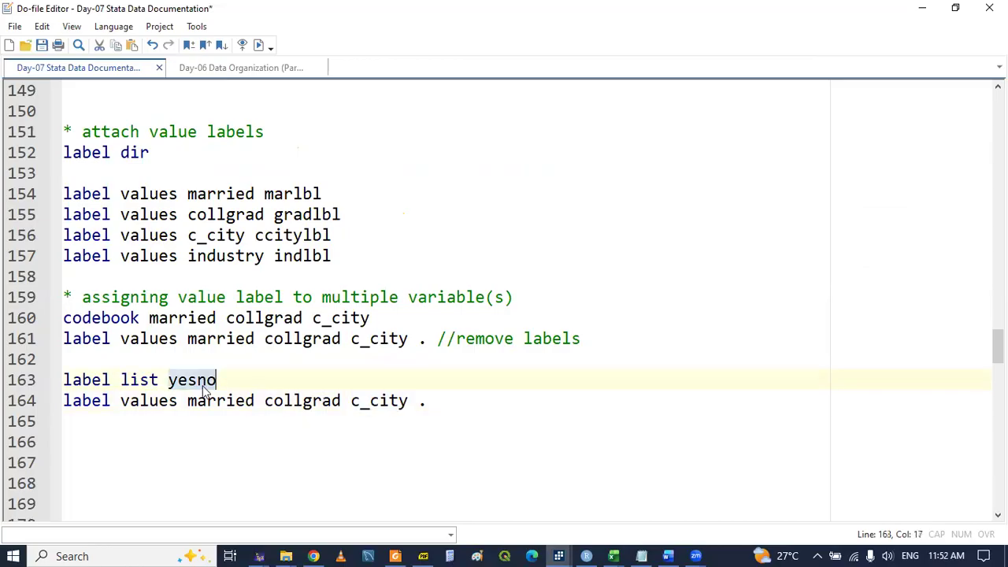
pyautogui.click(422, 403)
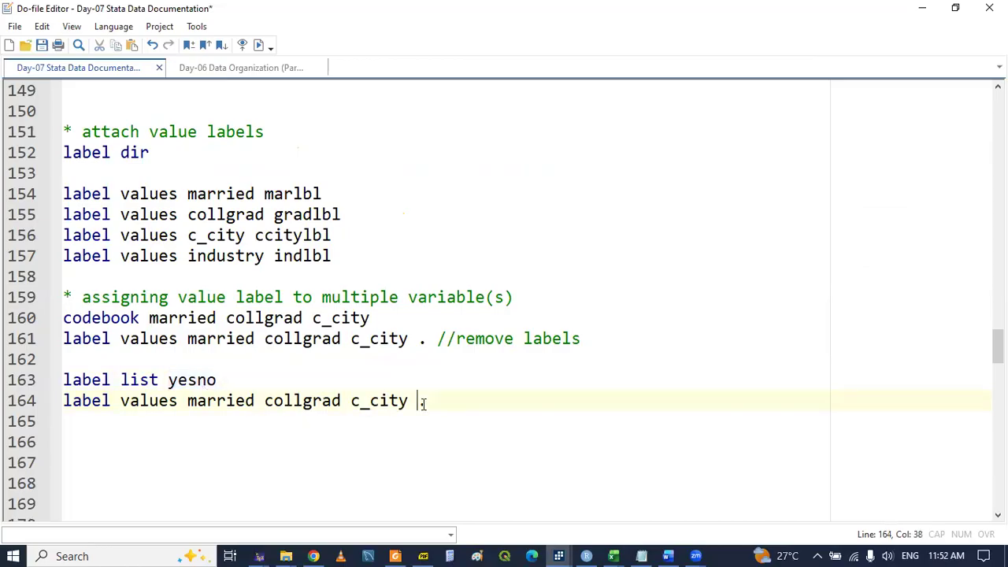
pyautogui.hotkey('ctrl', 'v')
# Run the line assigning yesno to the three variables and check the married, collgrad and c_city columns in the data browser.
pyautogui.tripleClick(308, 403)
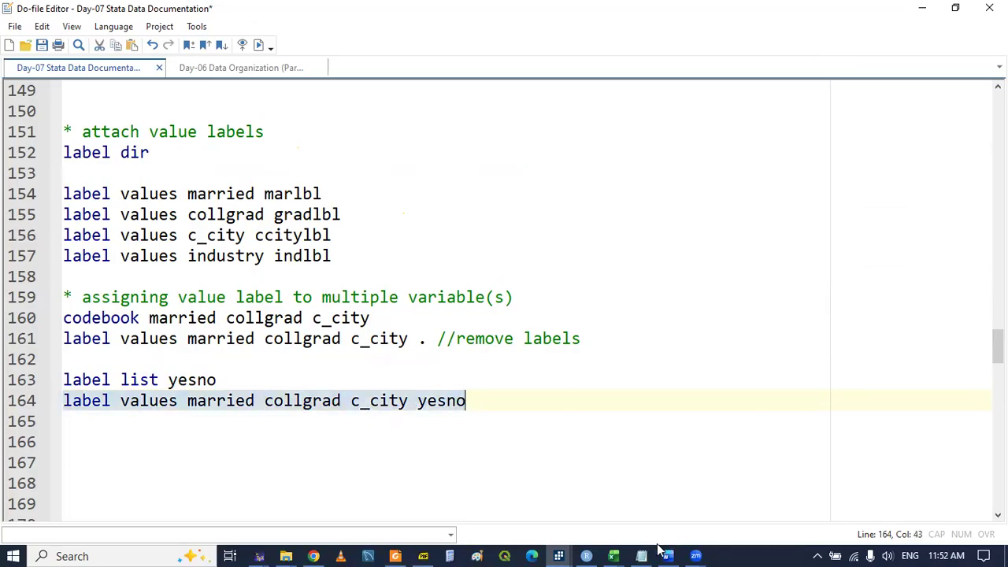
pyautogui.click(558, 556)
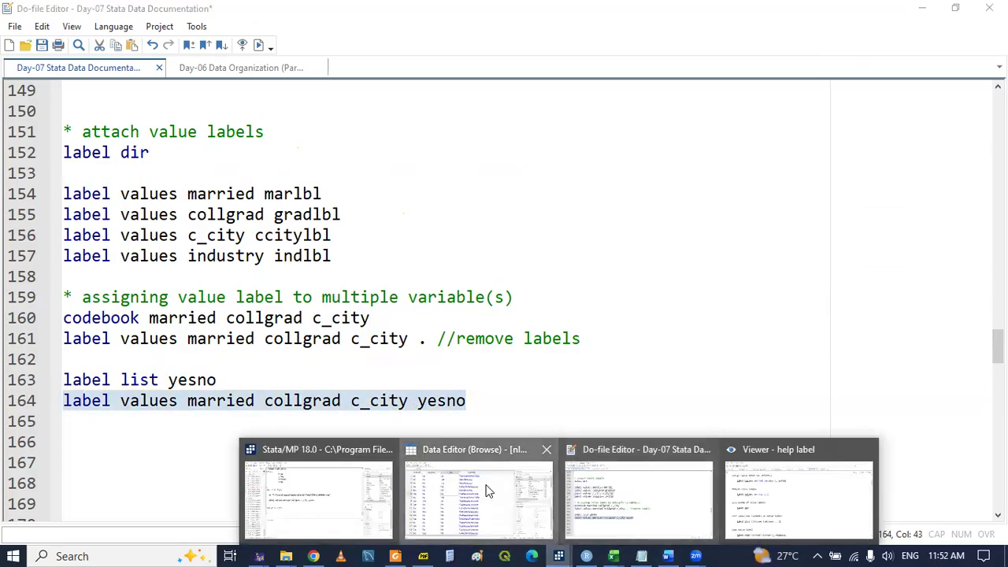
pyautogui.click(478, 500)
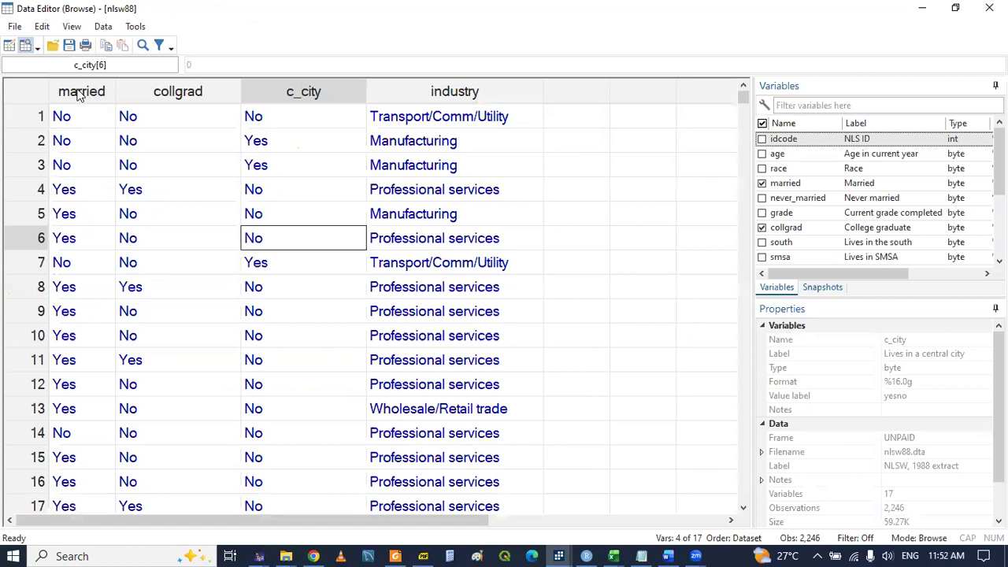
pyautogui.click(67, 118)
pyautogui.click(68, 190)
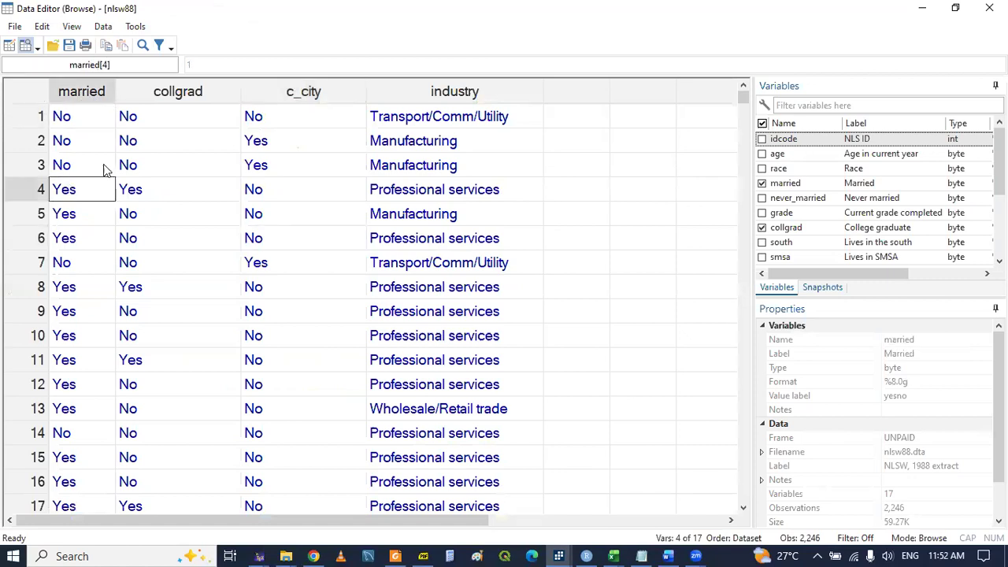
pyautogui.click(134, 173)
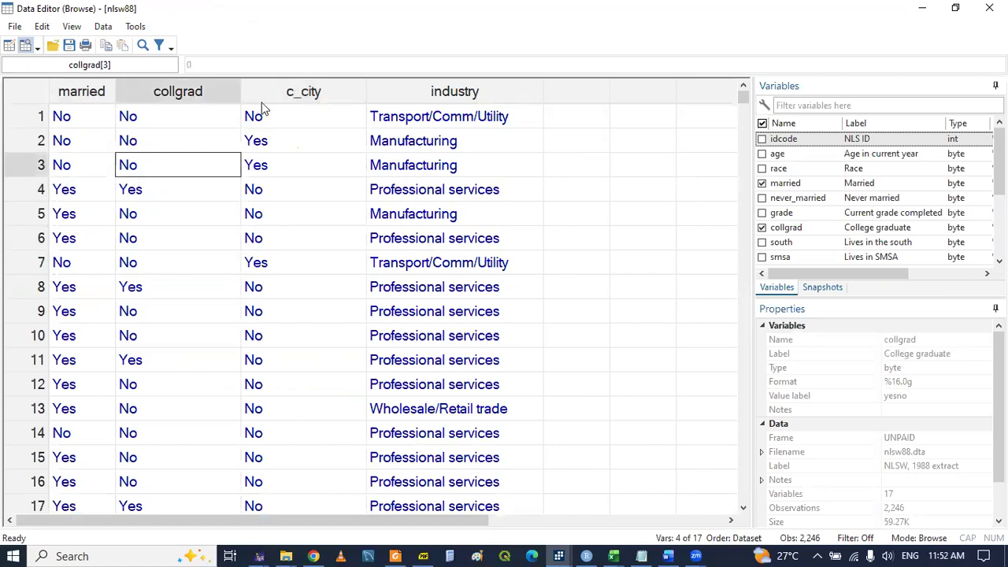
pyautogui.click(265, 308)
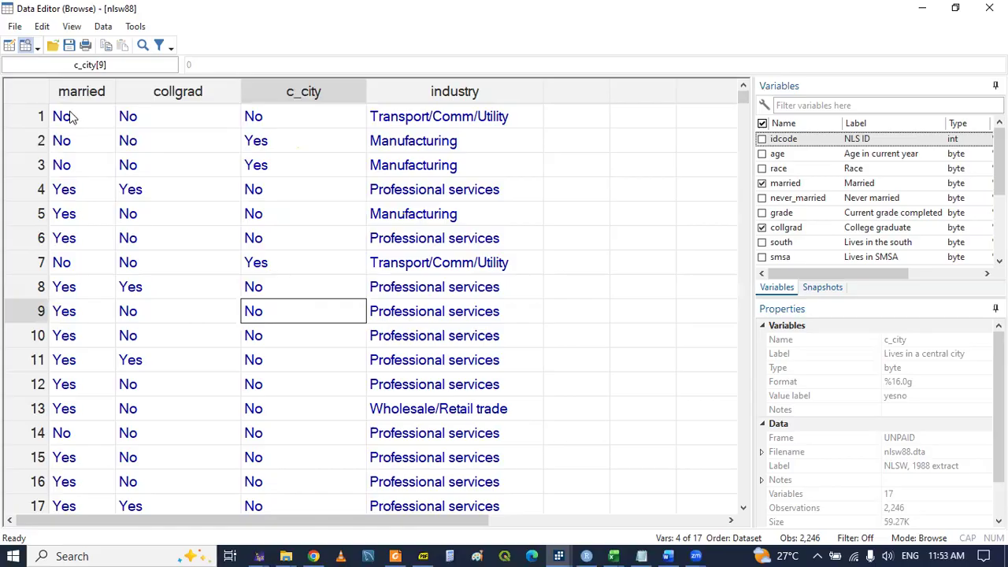
pyautogui.click(194, 120)
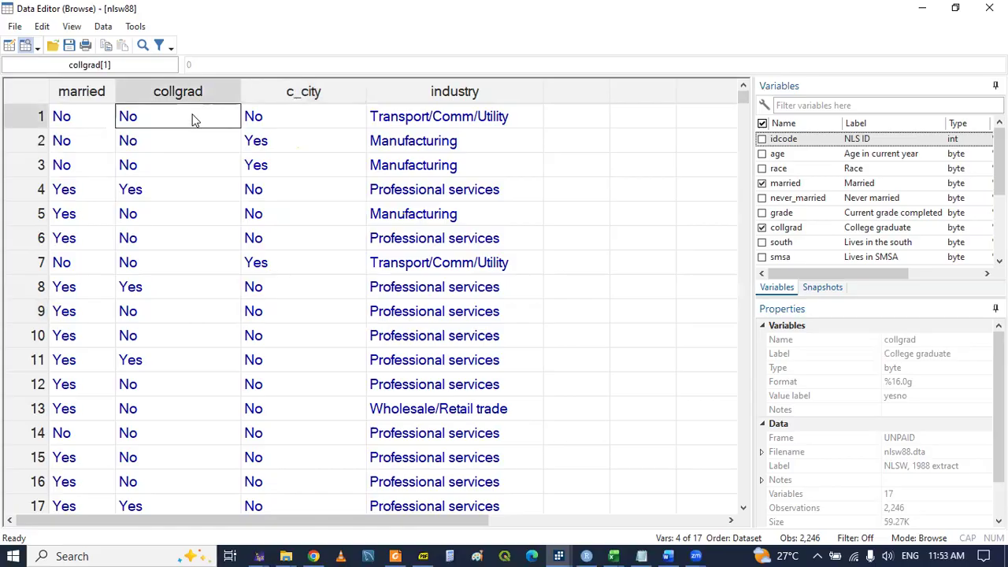
pyautogui.click(285, 120)
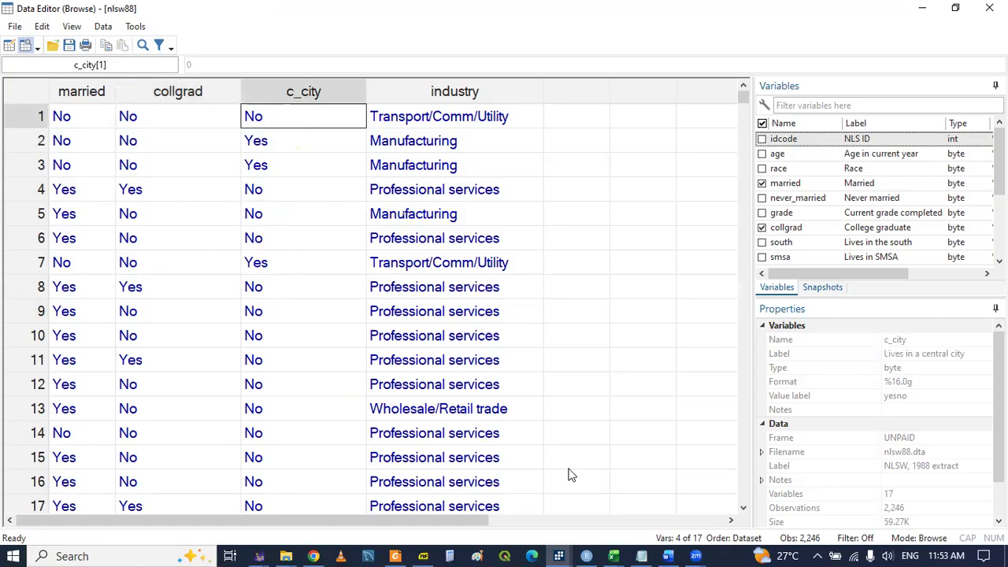
# Return to the do-file, place the cursor below the yesno assignment command, and save the file.
pyautogui.click(559, 555)
pyautogui.click(618, 523)
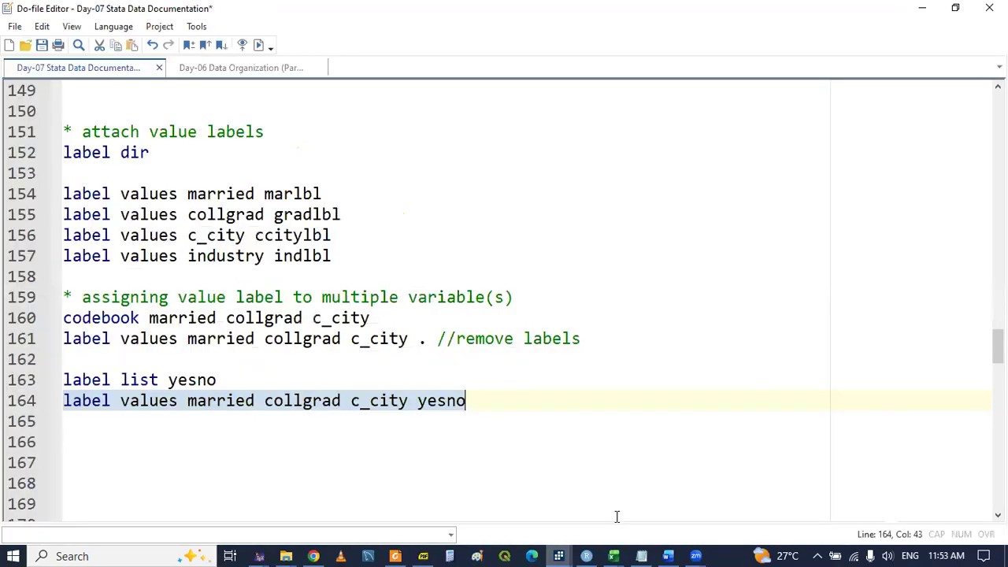
pyautogui.click(290, 445)
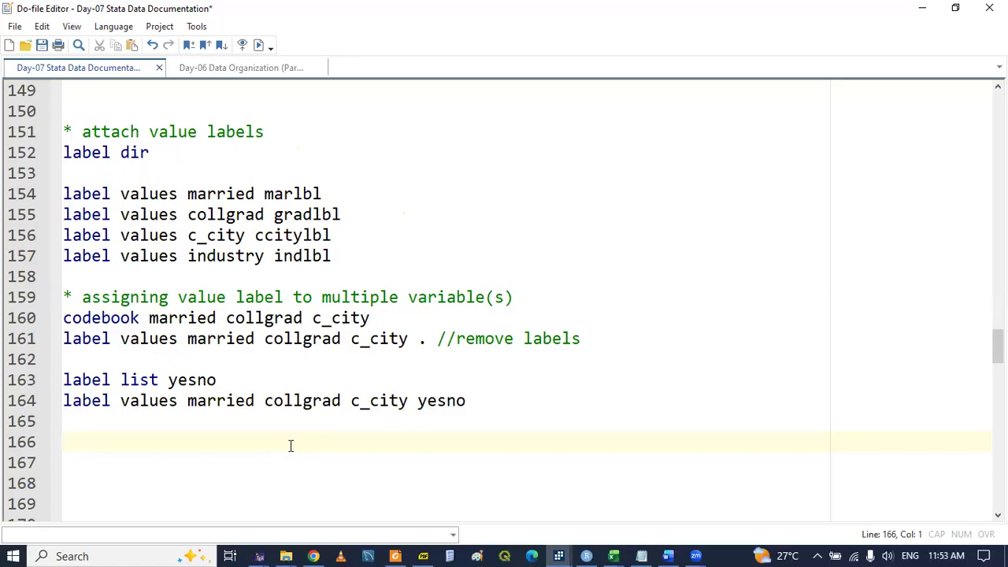
pyautogui.hotkey('ctrl', 's')
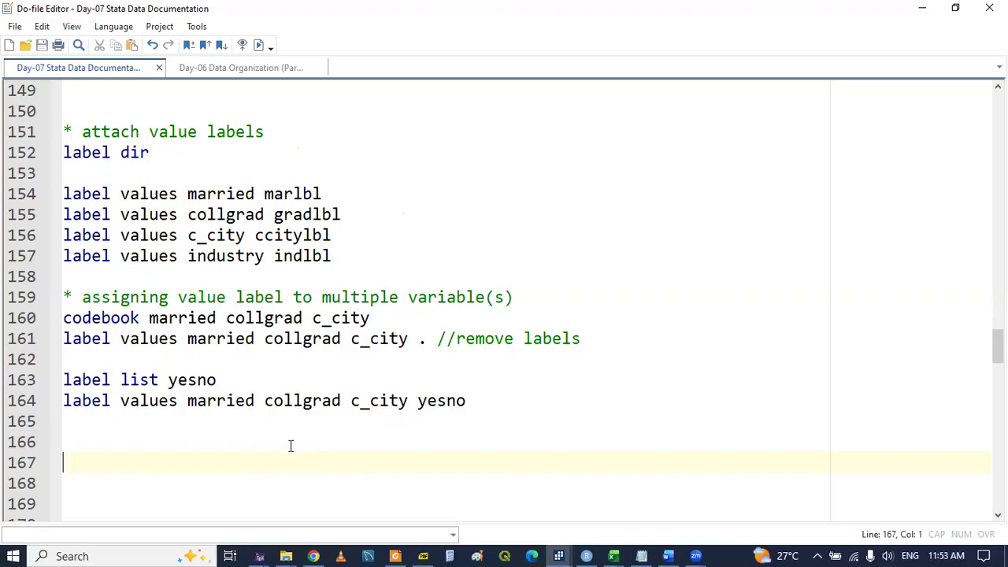
# Review the yesno assignment for married, collgrad and c_city against the separate collgrad gradlbl assignment above it.
pyautogui.click(302, 419)
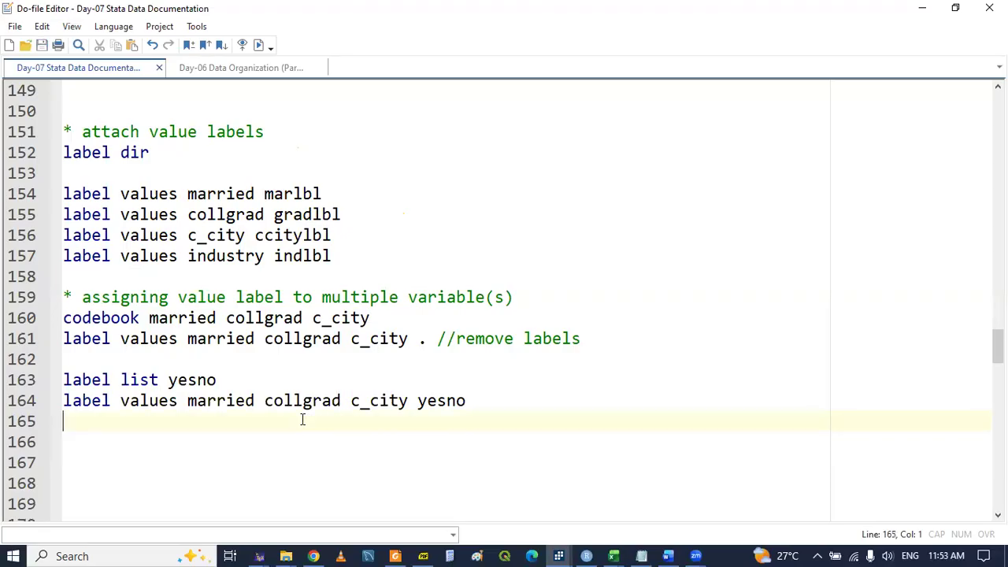
pyautogui.click(445, 400)
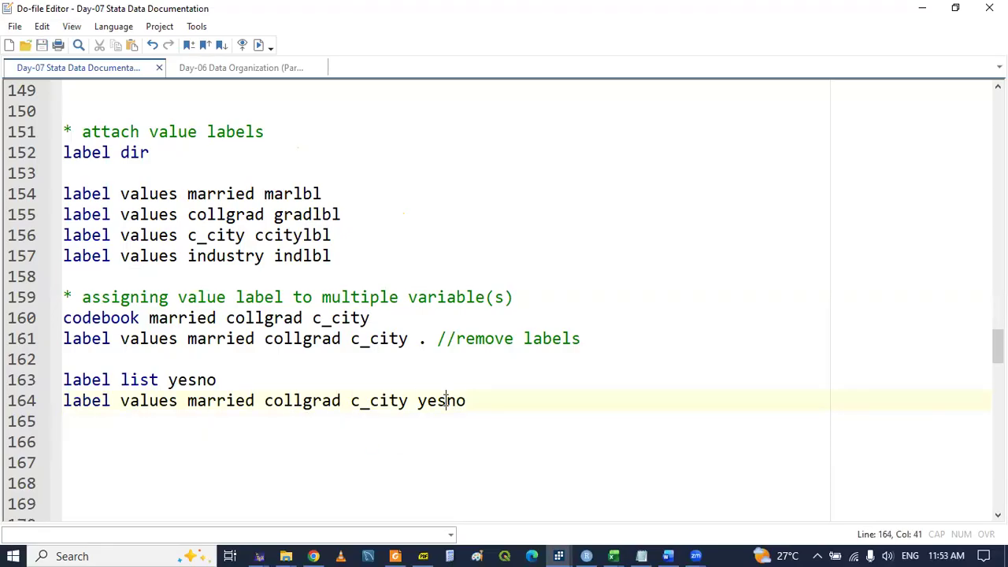
pyautogui.doubleClick(446, 400)
pyautogui.click(209, 220)
pyautogui.doubleClick(209, 220)
pyautogui.doubleClick(307, 220)
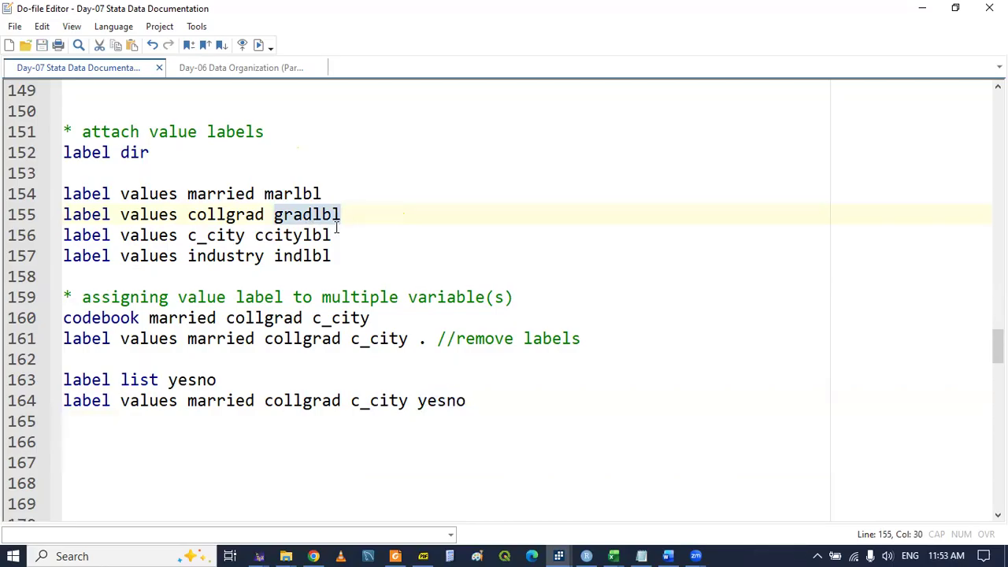
pyautogui.click(186, 401)
pyautogui.moveTo(187, 402); pyautogui.dragTo(411, 402)
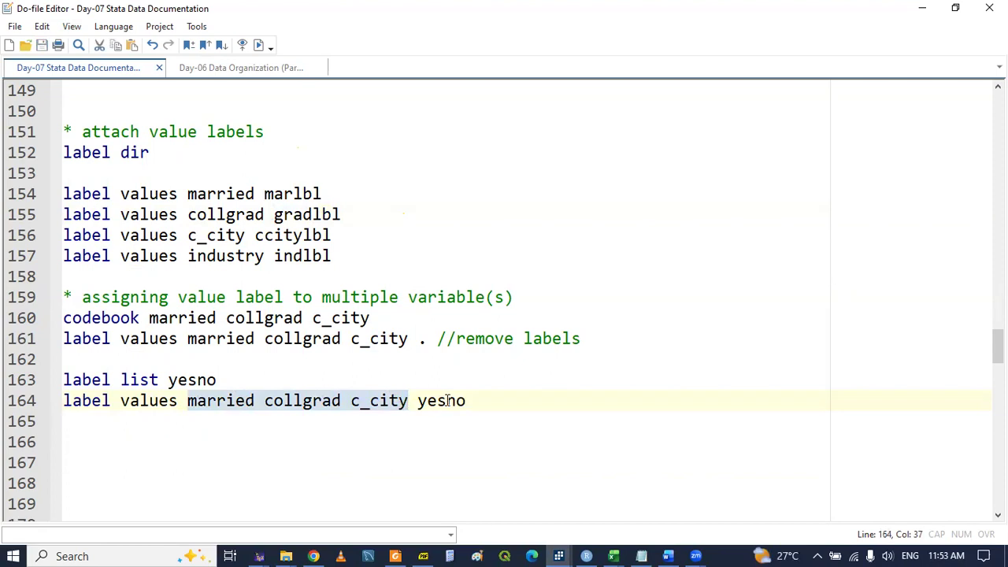
pyautogui.doubleClick(446, 401)
pyautogui.click(383, 423)
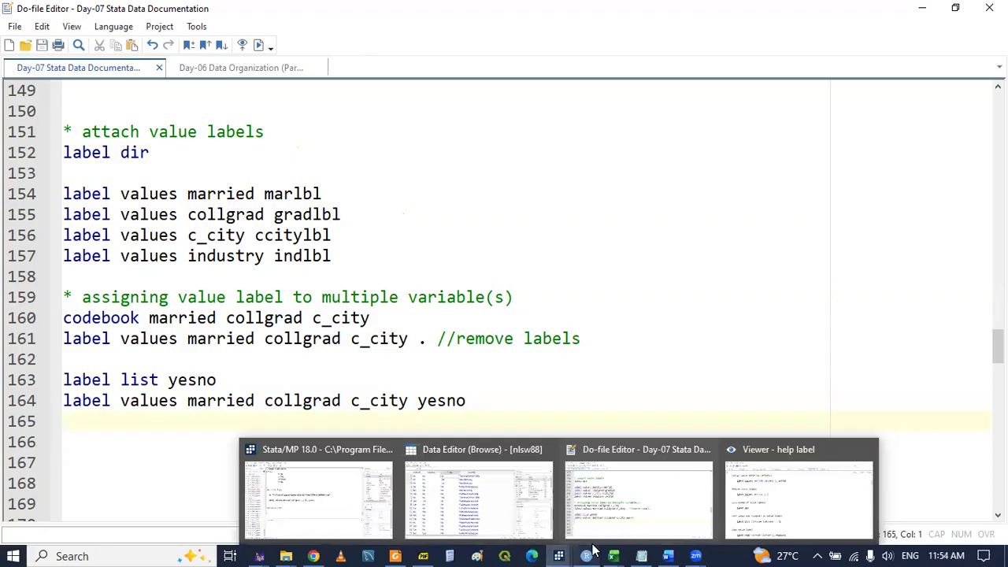
# Insert eight blank lines below the yesno assignment command and put the cursor back on line 166.
pyautogui.click(321, 403)
pyautogui.click(166, 434)
pyautogui.press('Return')
pyautogui.press('Return')
pyautogui.press('Return')
pyautogui.press('Return')
pyautogui.press('Return')
pyautogui.press('Return')
pyautogui.press('Return')
pyautogui.press('Return')
pyautogui.press('Up')
pyautogui.press('Up')
pyautogui.press('Up')
pyautogui.press('Up')
pyautogui.press('Up')
pyautogui.press('Up')
pyautogui.press('Up')
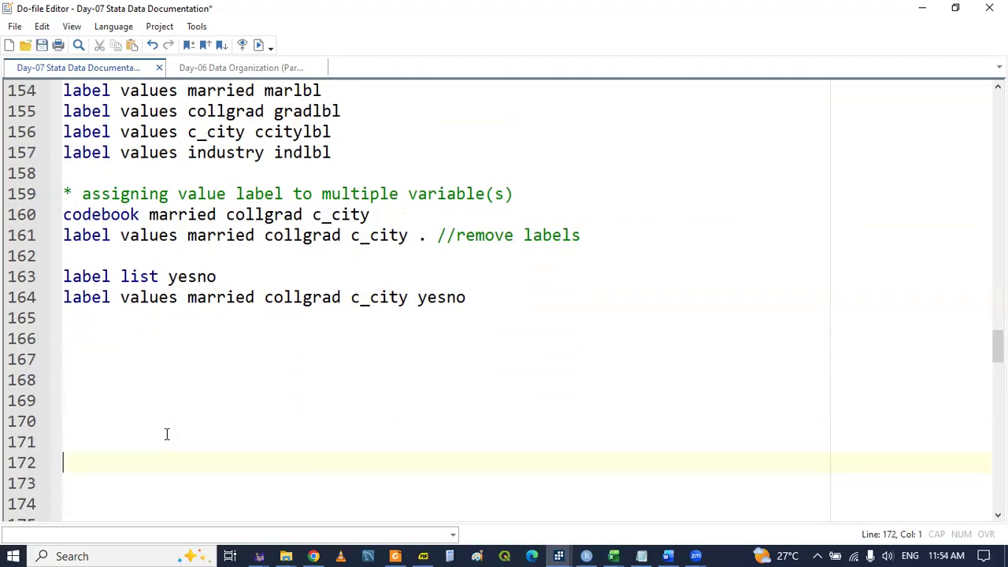
pyautogui.press('Up')
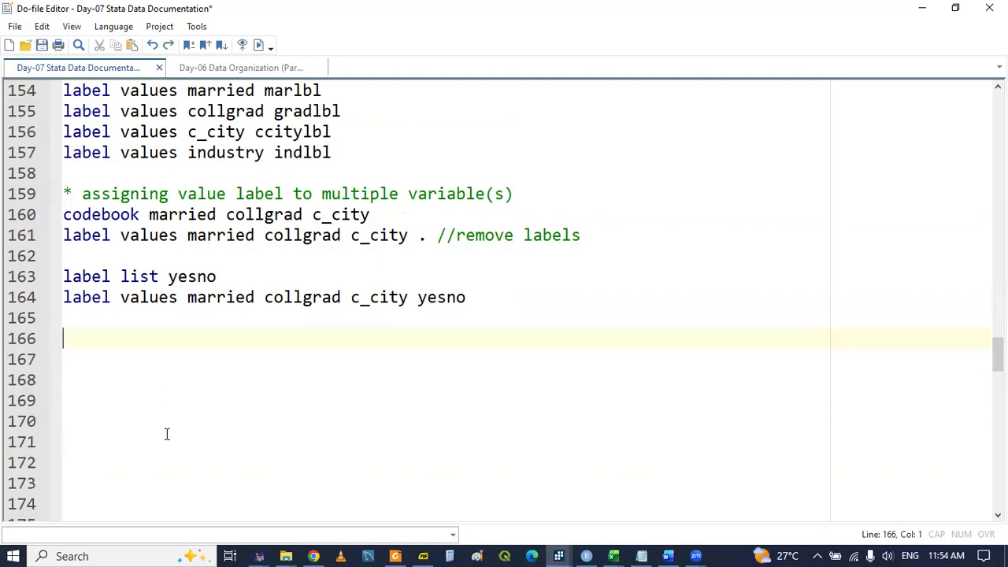
# Switch to the PDF slides and copy the heading "To Attach Codes with Value Labels" from page 25.
pyautogui.click(423, 556)
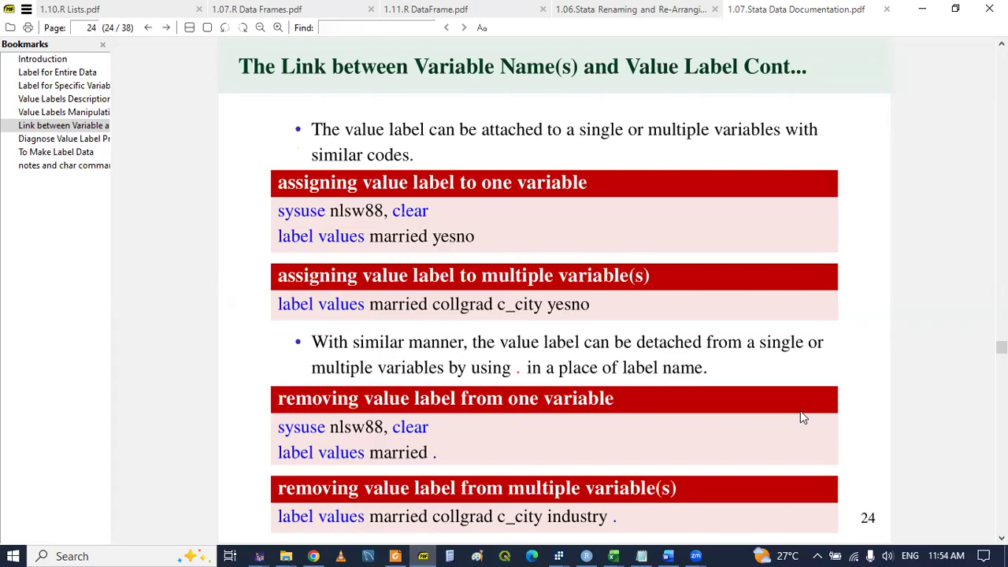
pyautogui.scroll(-1, 801, 417)
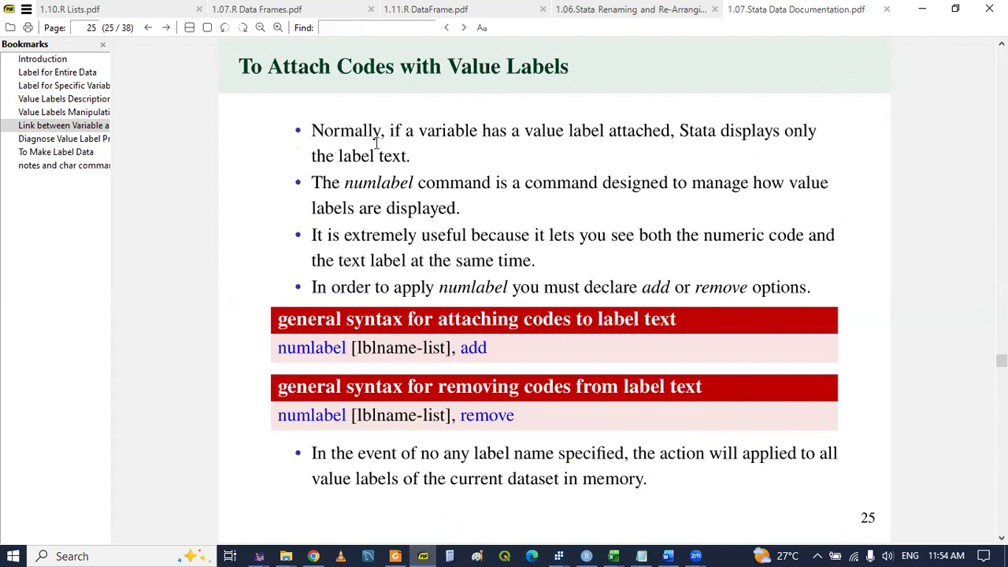
pyautogui.moveTo(311, 69); pyautogui.dragTo(585, 70)
pyautogui.hotkey('ctrl', 'c')
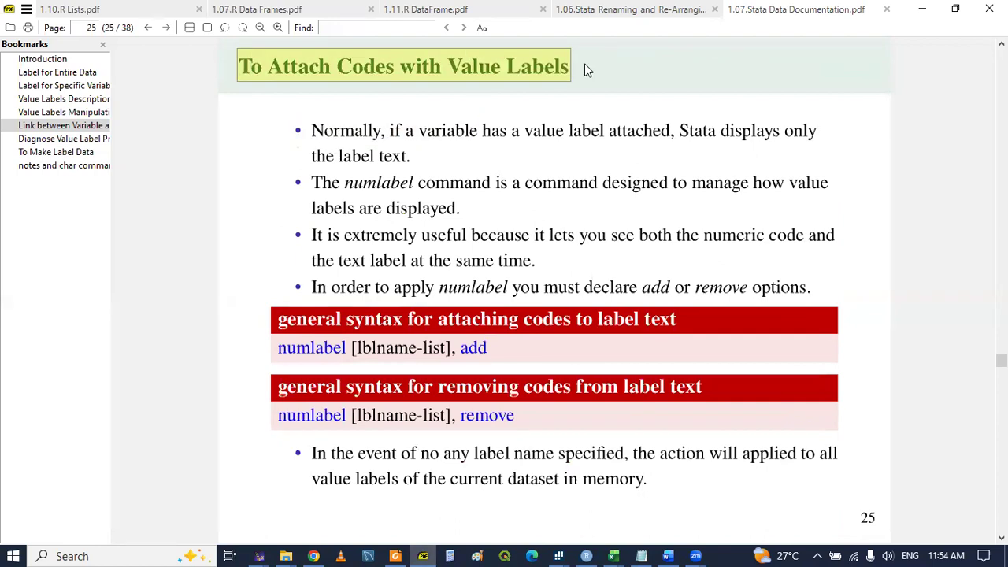
pyautogui.click(202, 106)
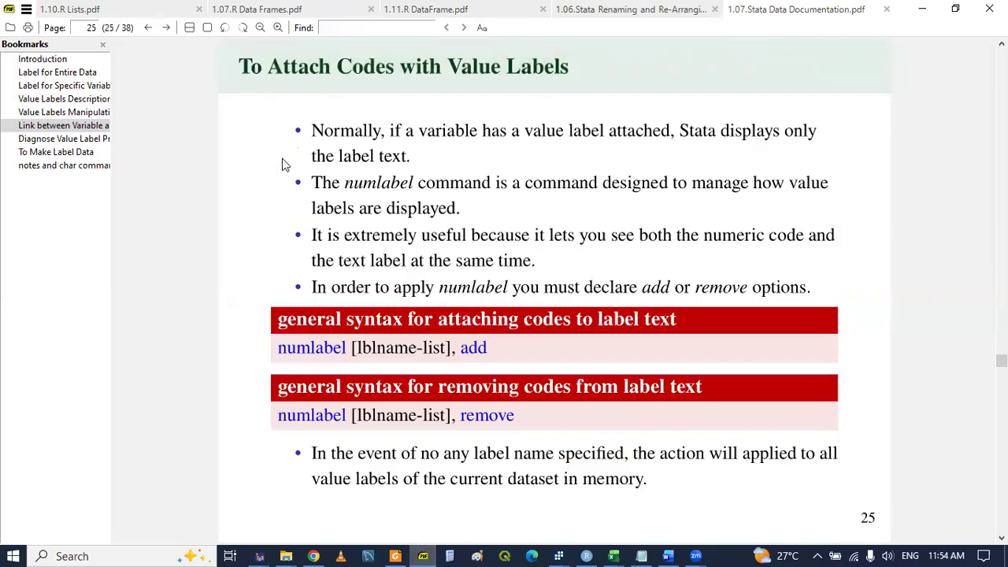
# Return to the do-file, add the comment "*3.7 To Attach Codes with Value Labels" on line 166, and save the file.
pyautogui.click(421, 552)
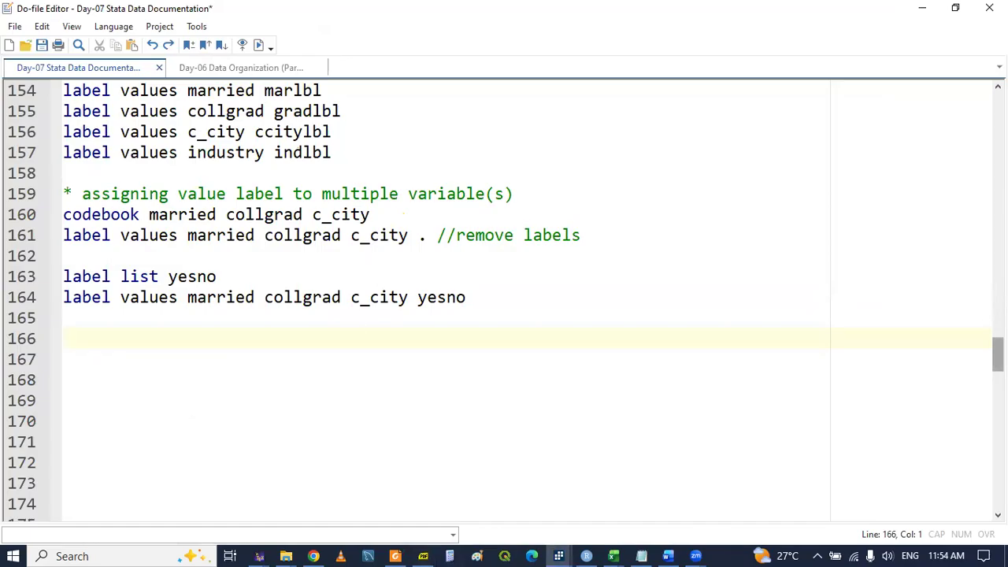
pyautogui.scroll(5, 511, 297)
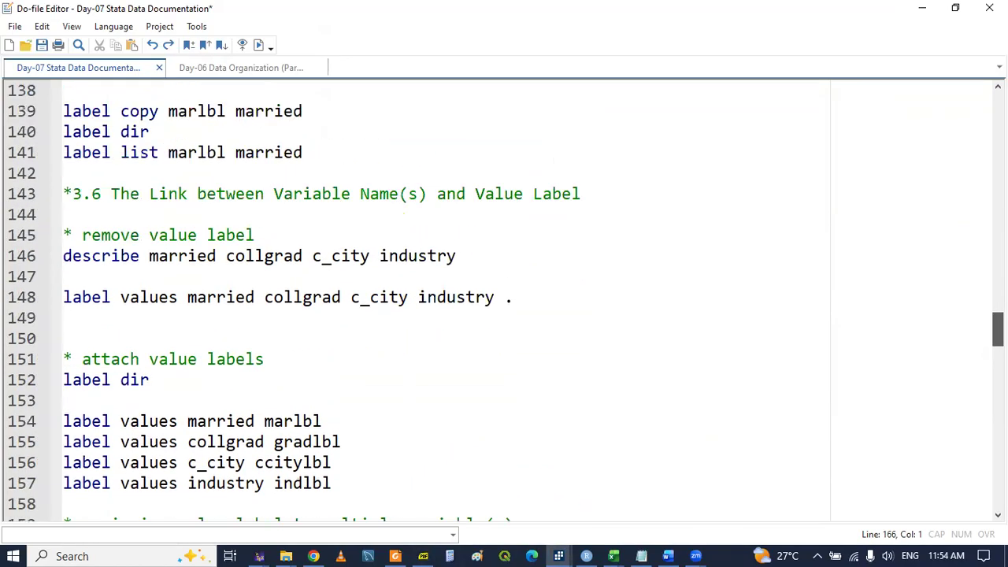
pyautogui.scroll(-10, 265, 290)
pyautogui.scroll(3, 265, 290)
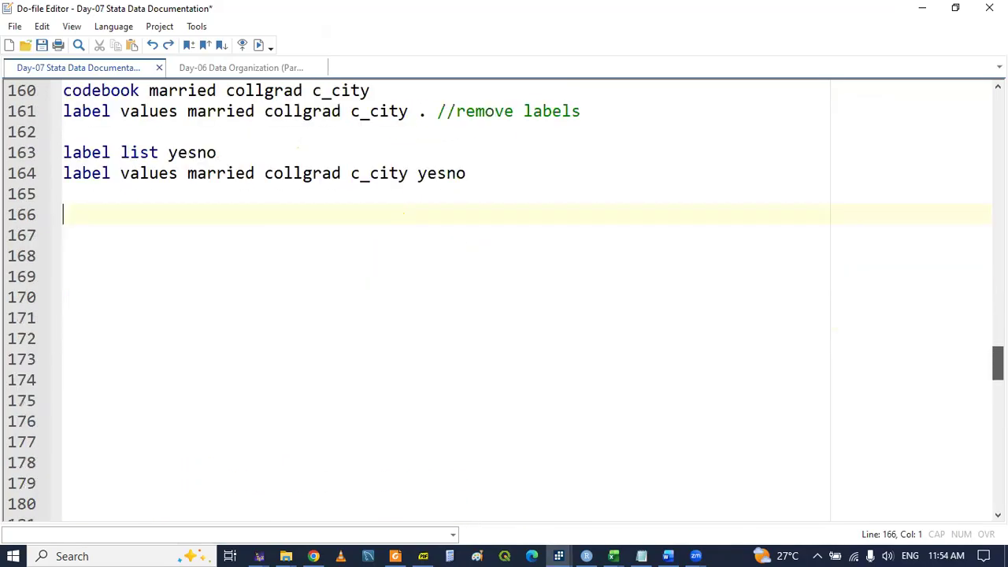
pyautogui.write('3.7')
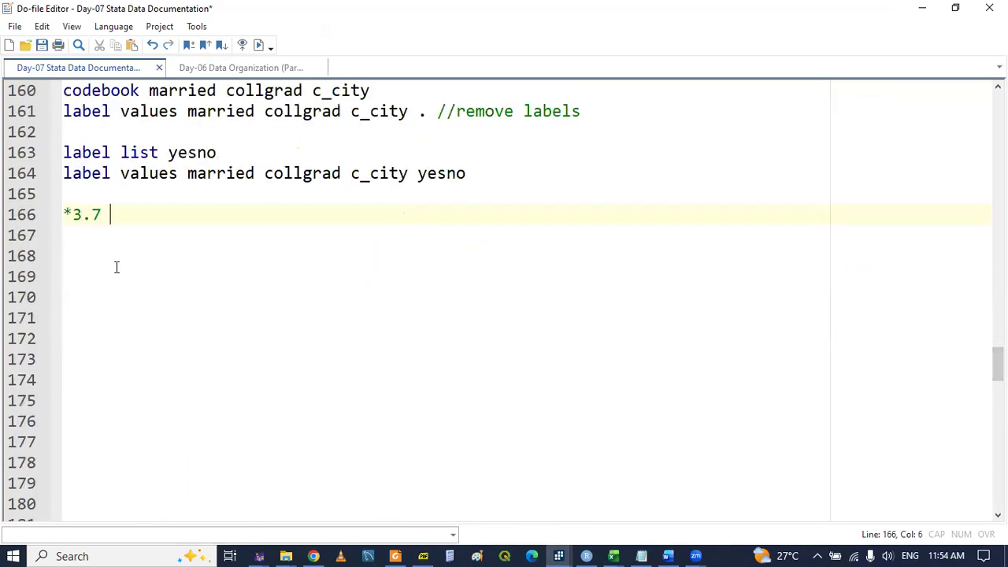
pyautogui.hotkey('ctrl', 'v')
pyautogui.press('Return')
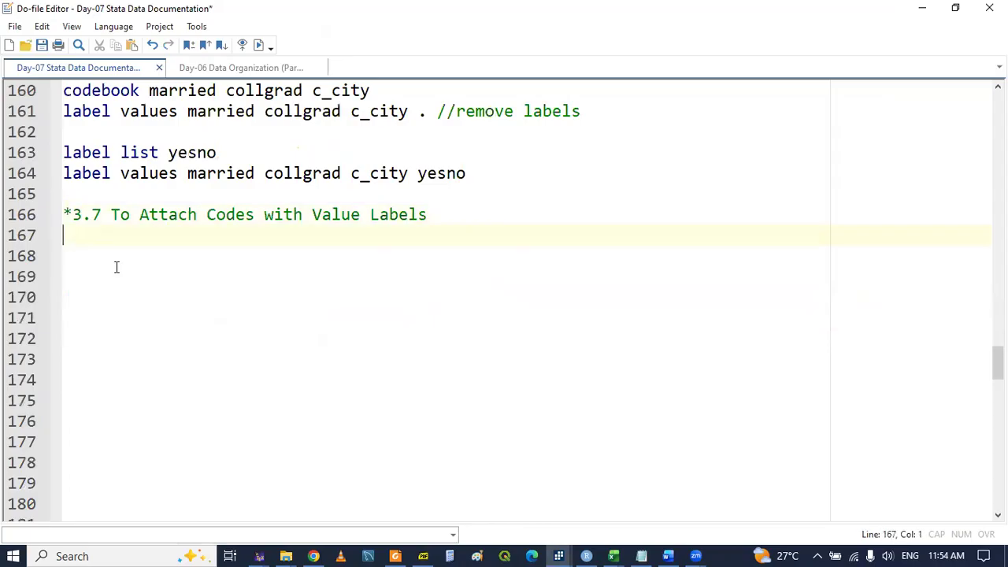
pyautogui.hotkey('ctrl', 's')
pyautogui.write('sys')
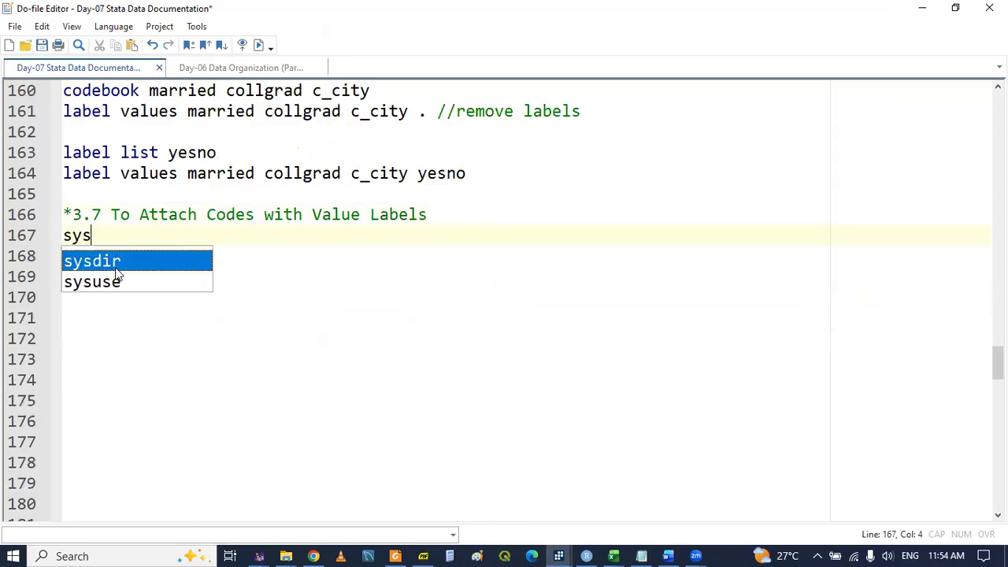
pyautogui.doubleClick(116, 276)
pyautogui.press('BackSpace')
pyautogui.press('BackSpace')
pyautogui.press('BackSpace')
pyautogui.press('BackSpace')
pyautogui.press('BackSpace')
pyautogui.press('BackSpace')
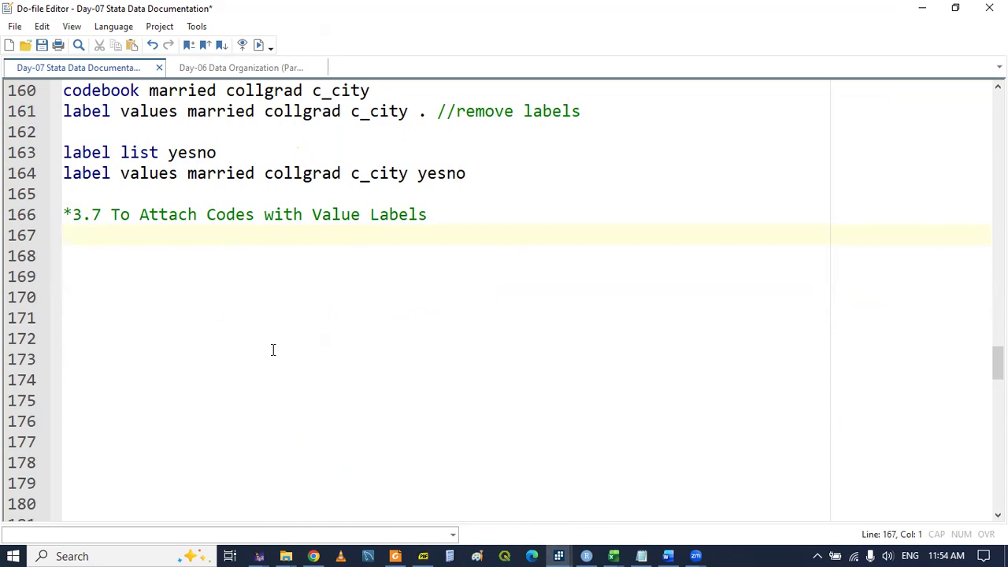
# Write tab race below the 3.7 heading, run it, and view the frequency table in the Stata results.
pyautogui.write('tab race')
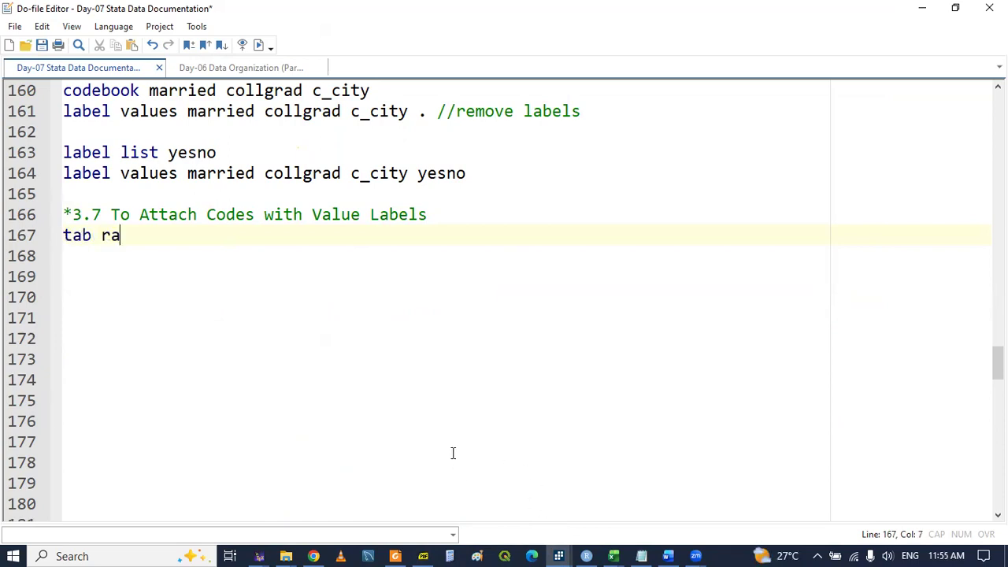
pyautogui.doubleClick(67, 243)
pyautogui.hotkey('shift', 'End')
pyautogui.hotkey('ctrl', 'd')
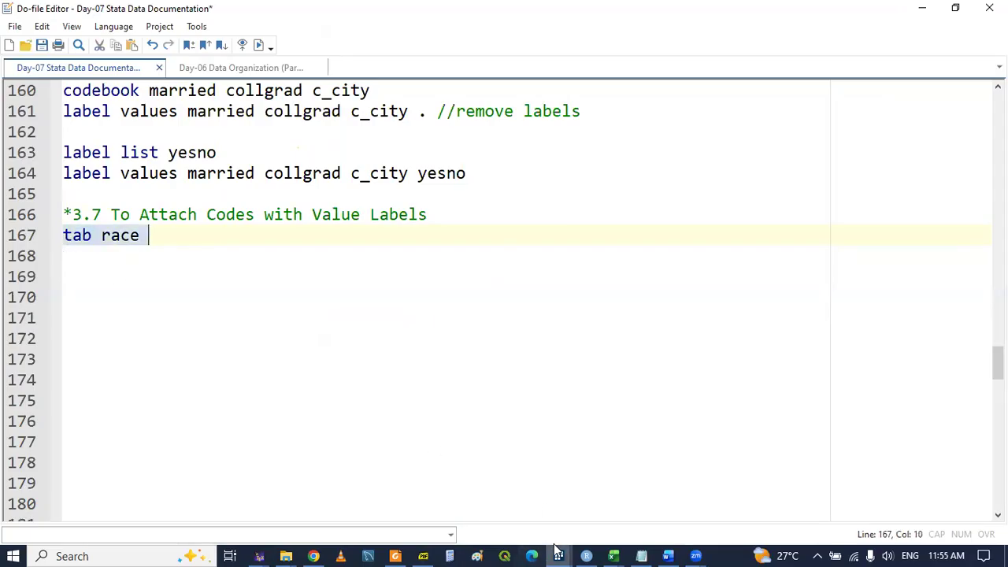
pyautogui.click(558, 556)
pyautogui.click(315, 484)
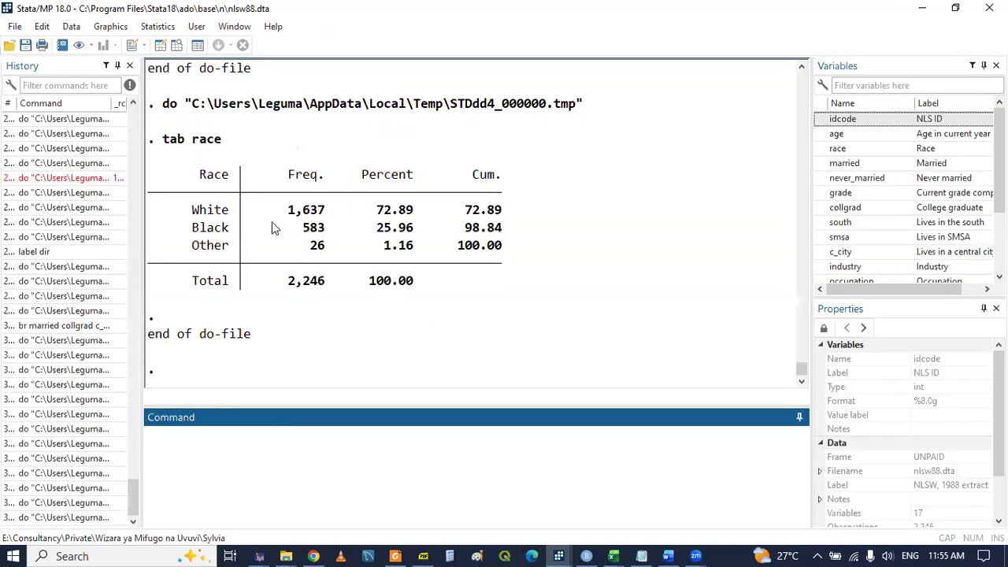
# Return to the do-file and start a label list command on the line below tab race.
pyautogui.click(560, 551)
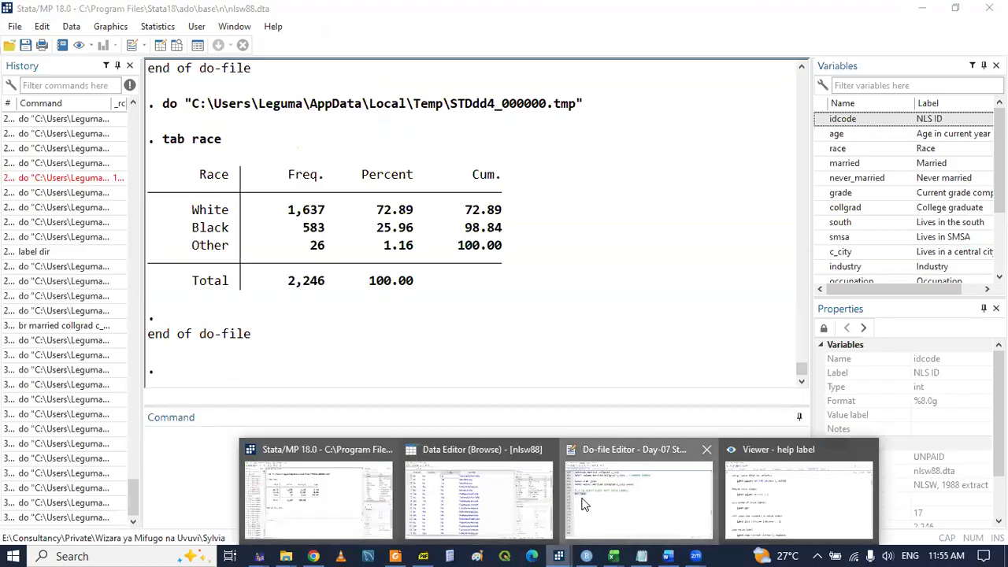
pyautogui.click(564, 502)
pyautogui.click(150, 275)
pyautogui.click(125, 260)
pyautogui.write('label l')
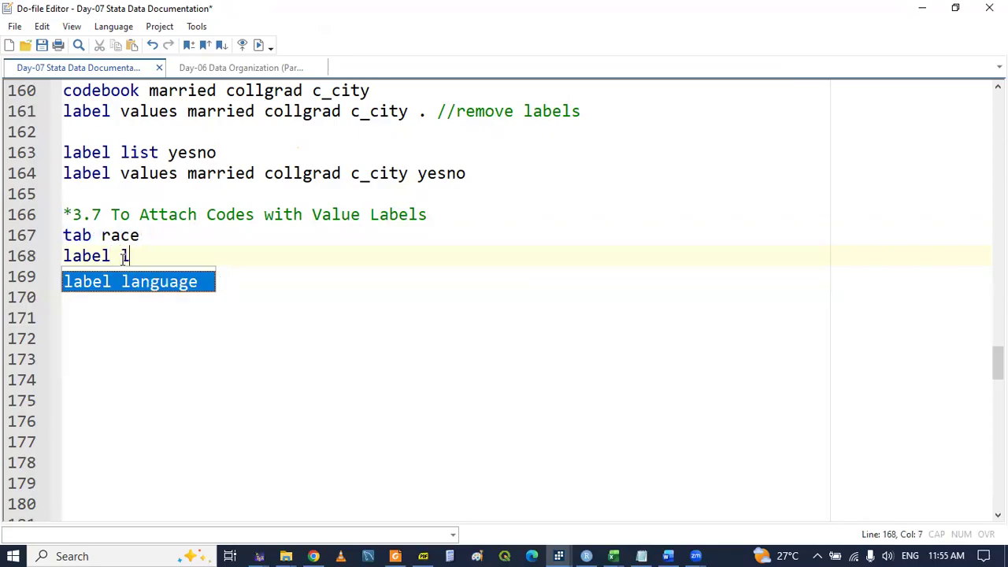
pyautogui.write('ist')
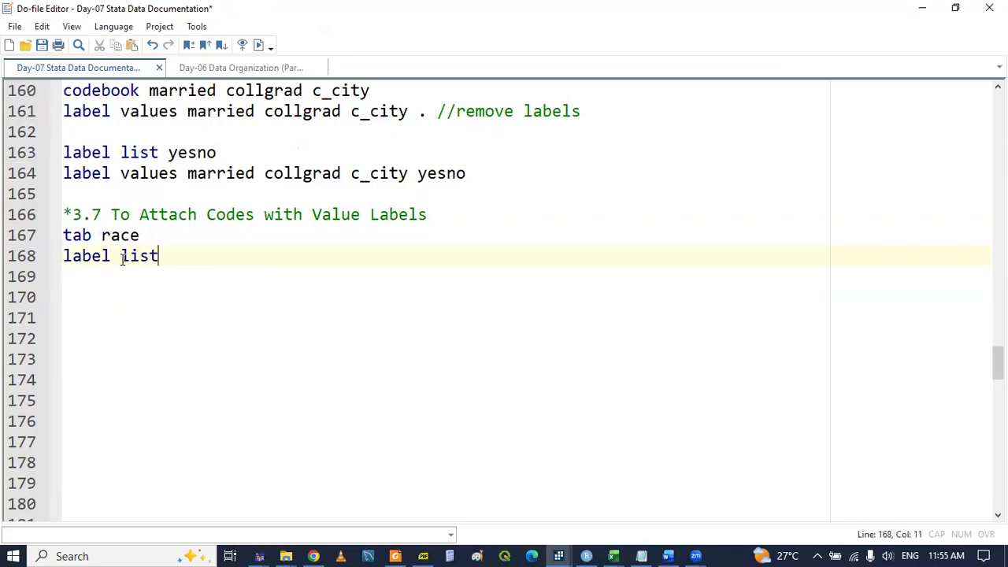
# Insert the command codebook race between the tab race and label list lines.
pyautogui.doubleClick(122, 243)
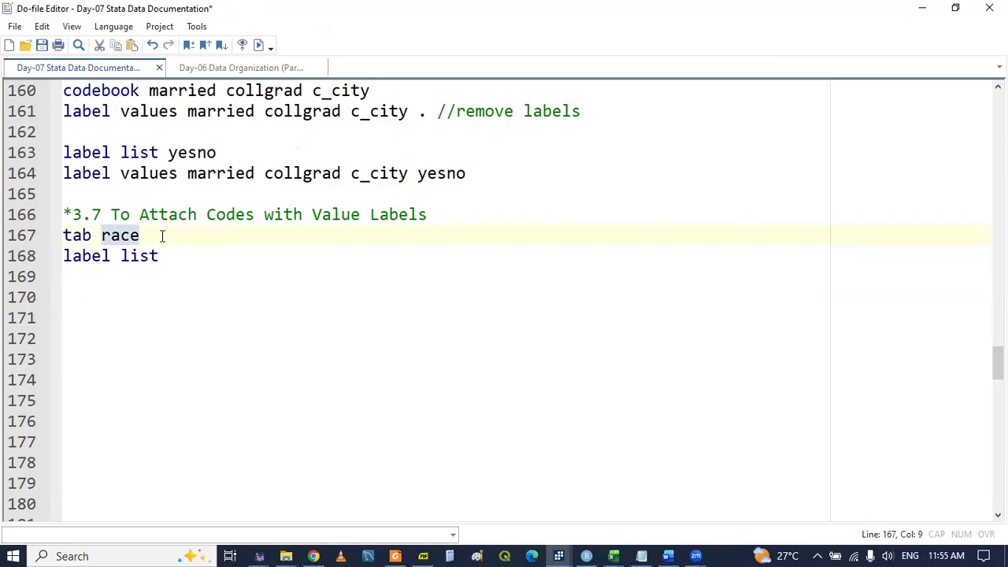
pyautogui.click(161, 236)
pyautogui.press('Return')
pyautogui.write('des')
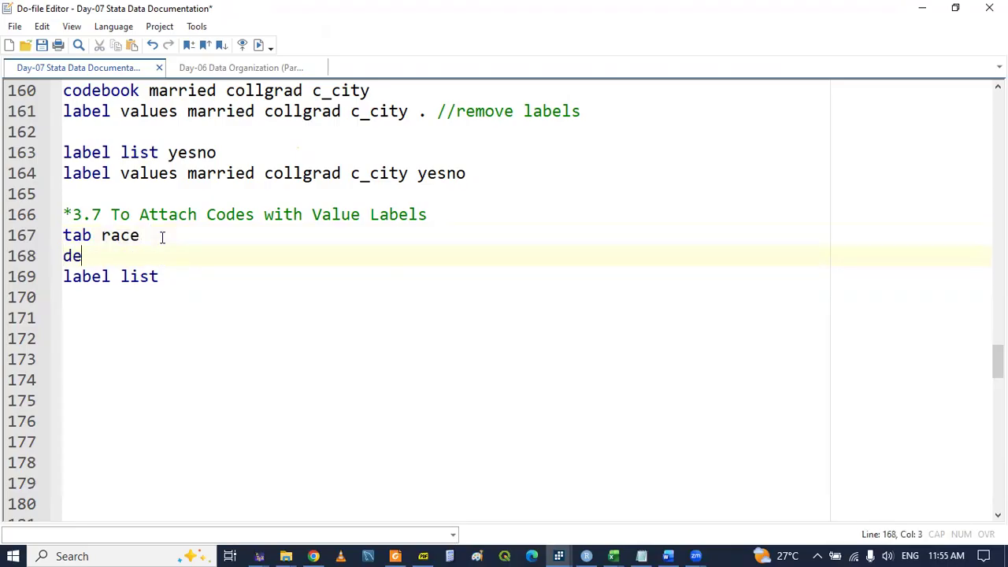
pyautogui.press('BackSpace')
pyautogui.press('BackSpace')
pyautogui.press('BackSpace')
pyautogui.write('code')
pyautogui.press('Return')
pyautogui.write('race')
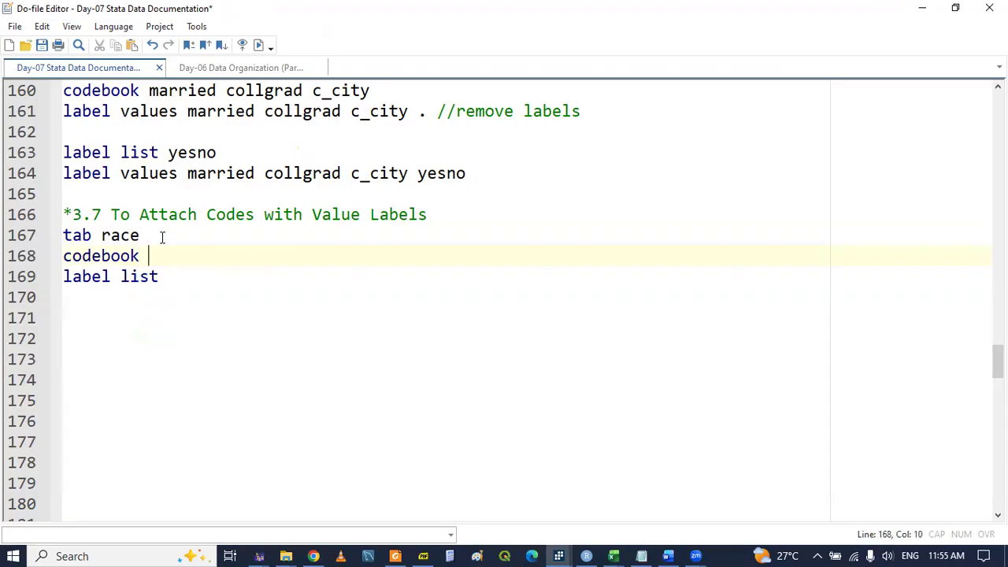
# Run the codebook race line and copy the value label name racelbl from its output.
pyautogui.doubleClick(105, 253)
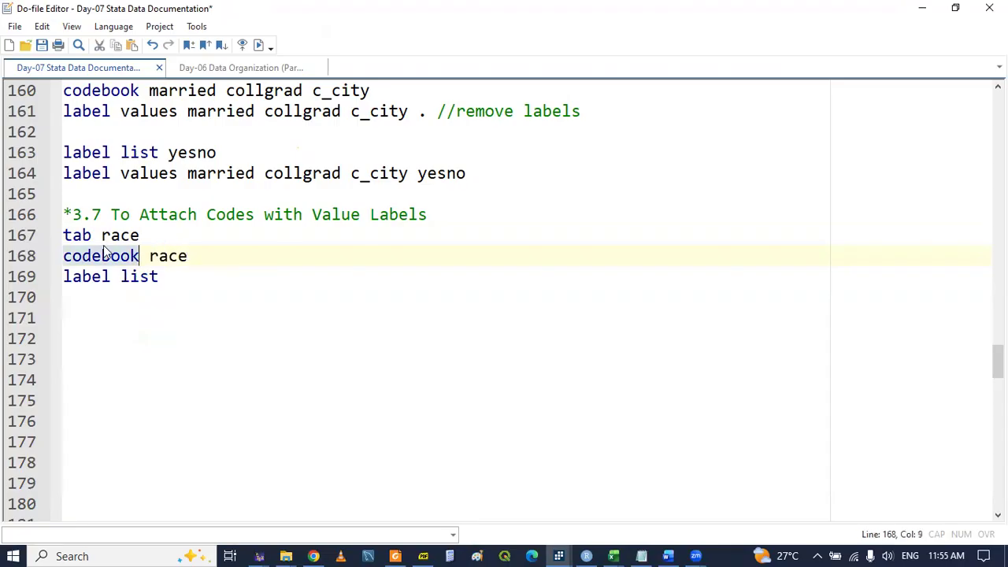
pyautogui.hotkey('shift', 'End')
pyautogui.moveTo(558, 555)
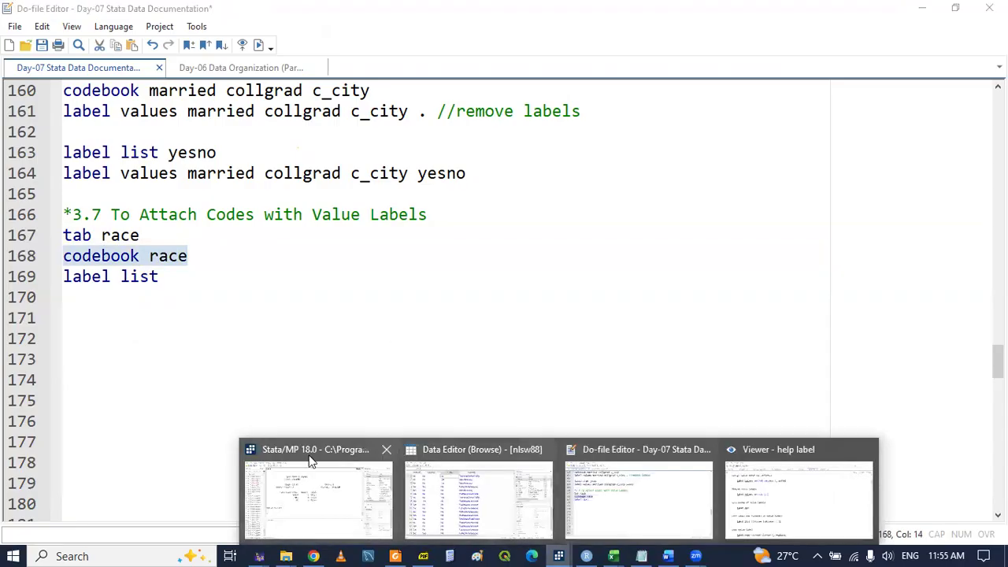
pyautogui.click(311, 460)
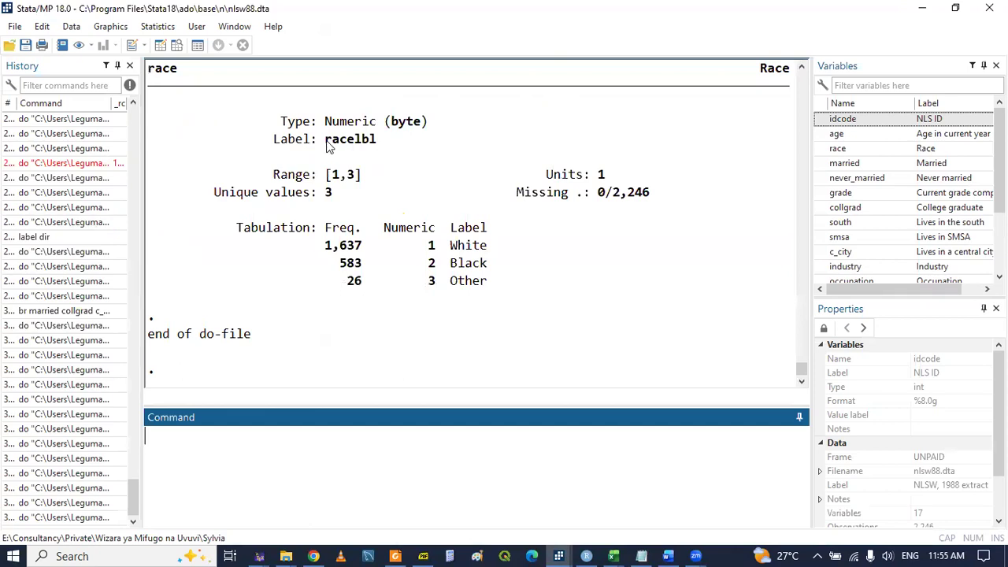
pyautogui.moveTo(326, 141); pyautogui.dragTo(354, 142)
pyautogui.rightClick(376, 145)
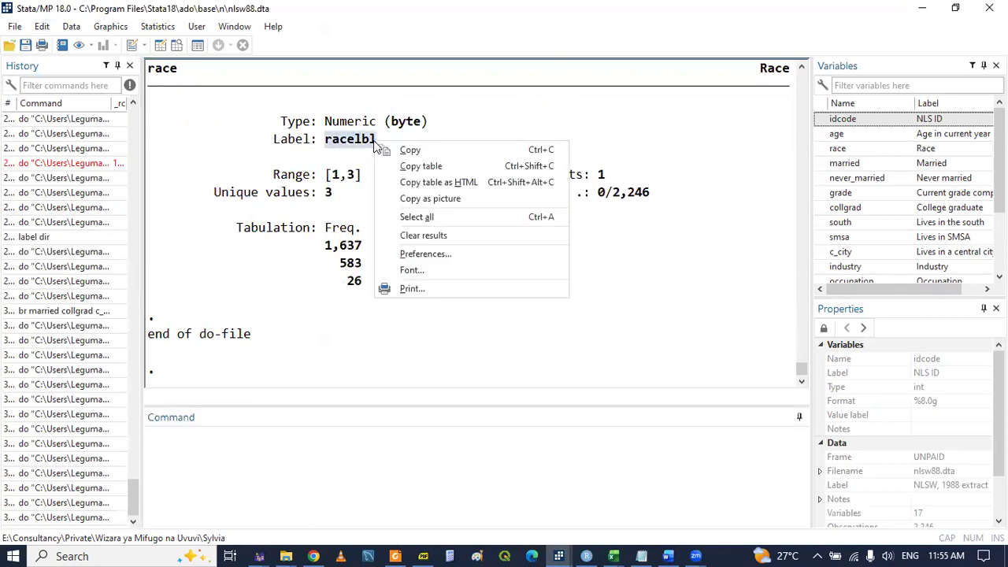
pyautogui.click(386, 150)
pyautogui.click(524, 386)
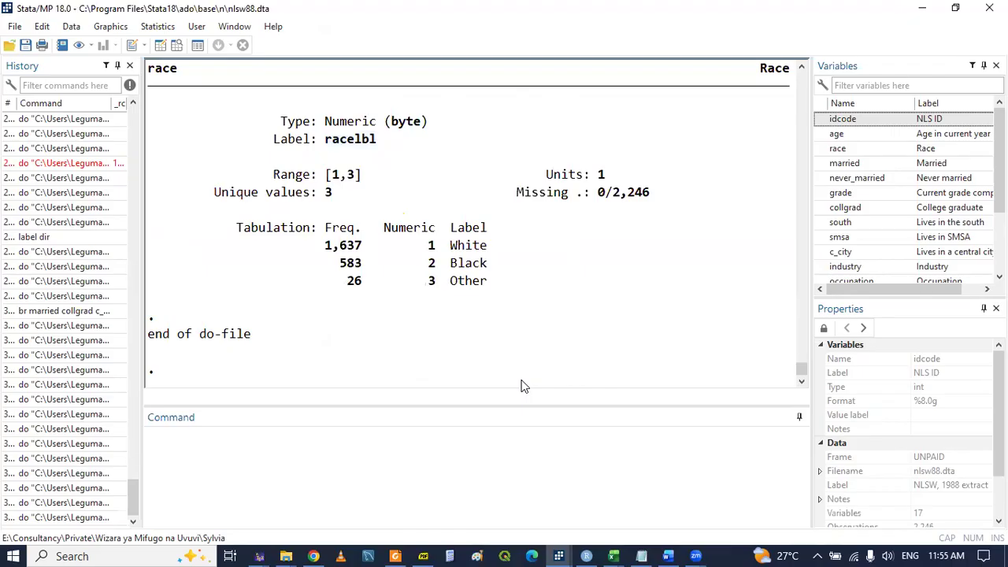
# Return to the do-file and complete the label list command with the copied name racelbl.
pyautogui.moveTo(559, 553)
pyautogui.click(604, 508)
pyautogui.click(187, 278)
pyautogui.hotkey('ctrl', 'v')
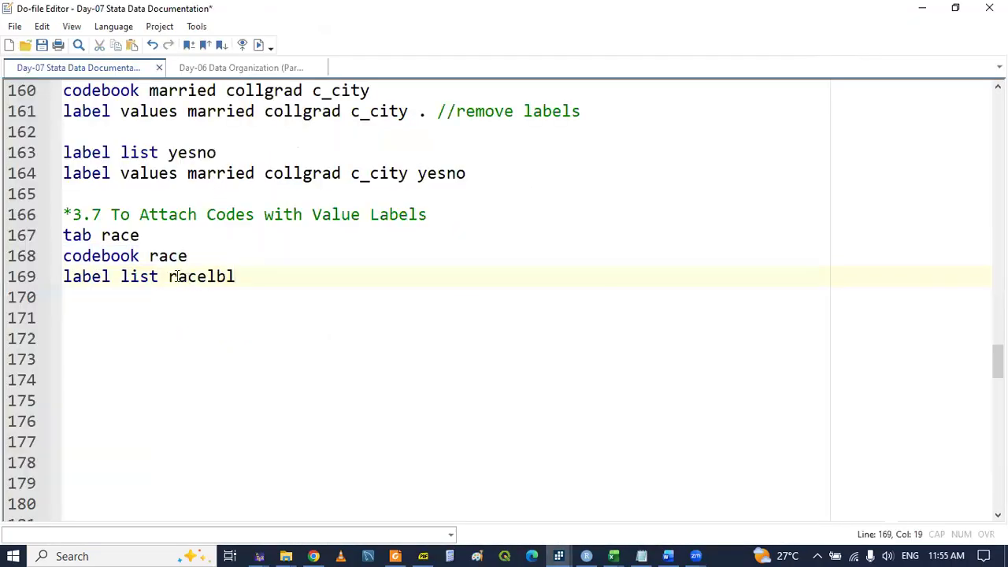
# Run label list racelbl and compare its codes and labels with the codebook output for race.
pyautogui.tripleClick(89, 281)
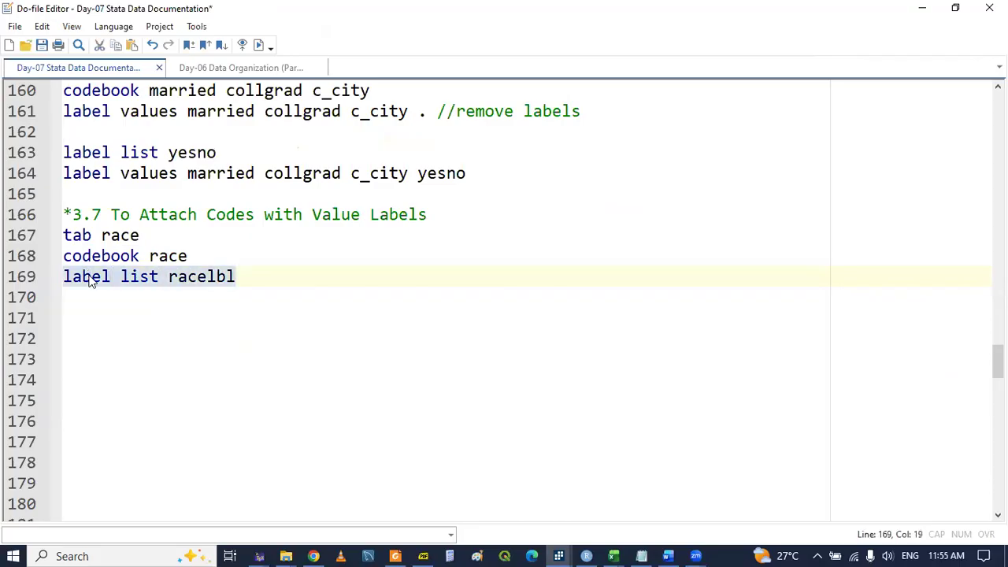
pyautogui.click(559, 553)
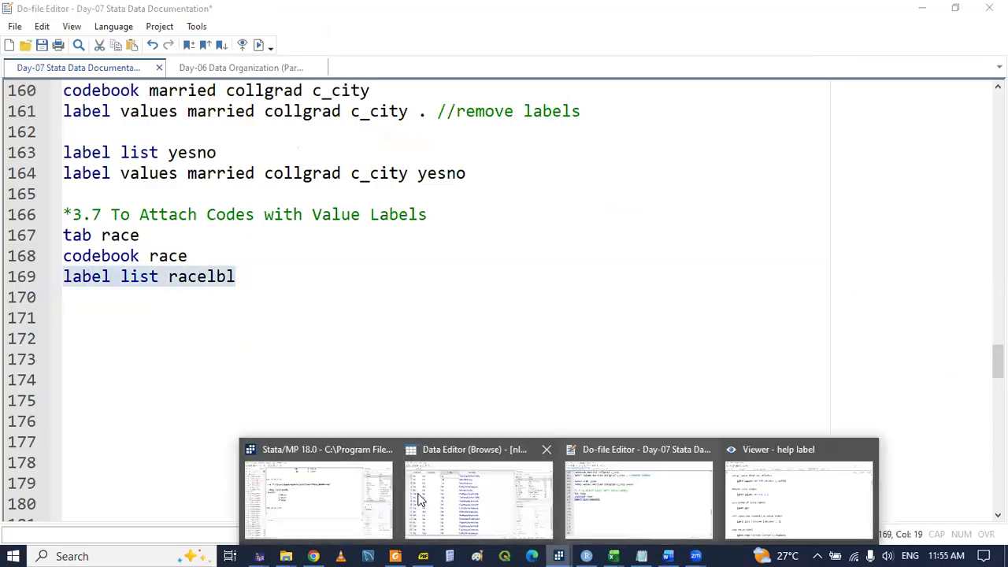
pyautogui.click(346, 479)
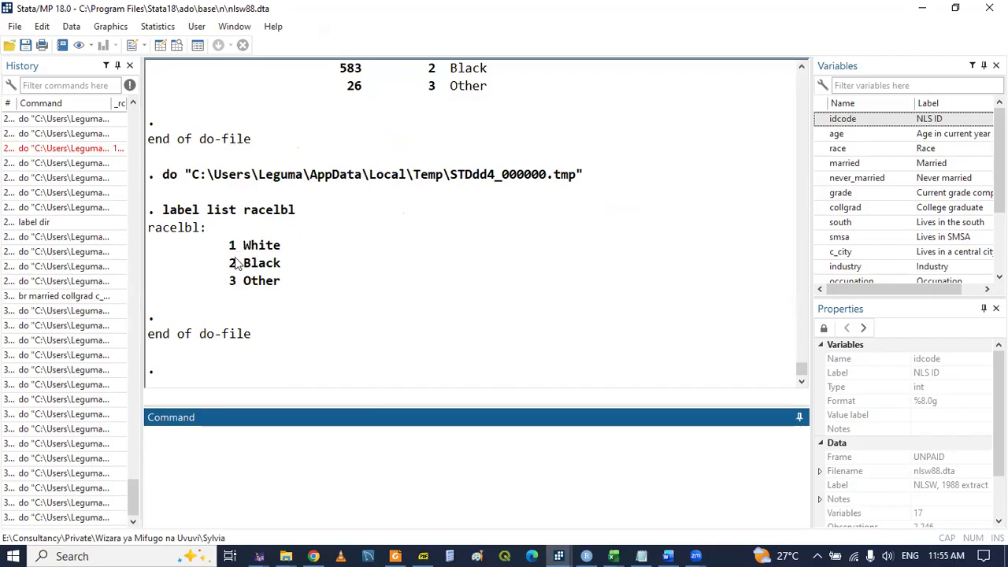
pyautogui.click(802, 68)
pyautogui.scroll(3, 803, 68)
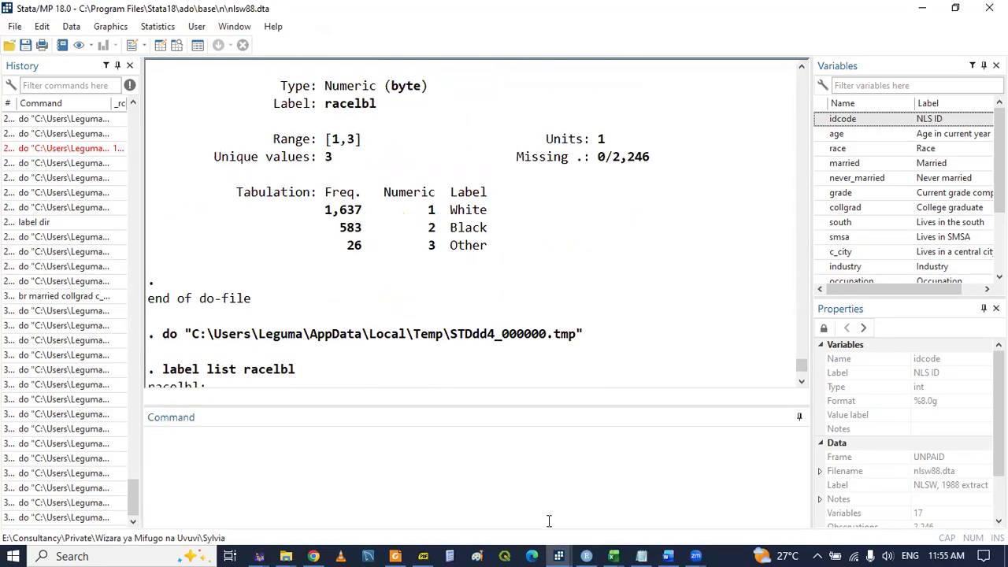
# Browse only the race variable in the data browser with br race to check how its values are displayed.
pyautogui.moveTo(558, 556)
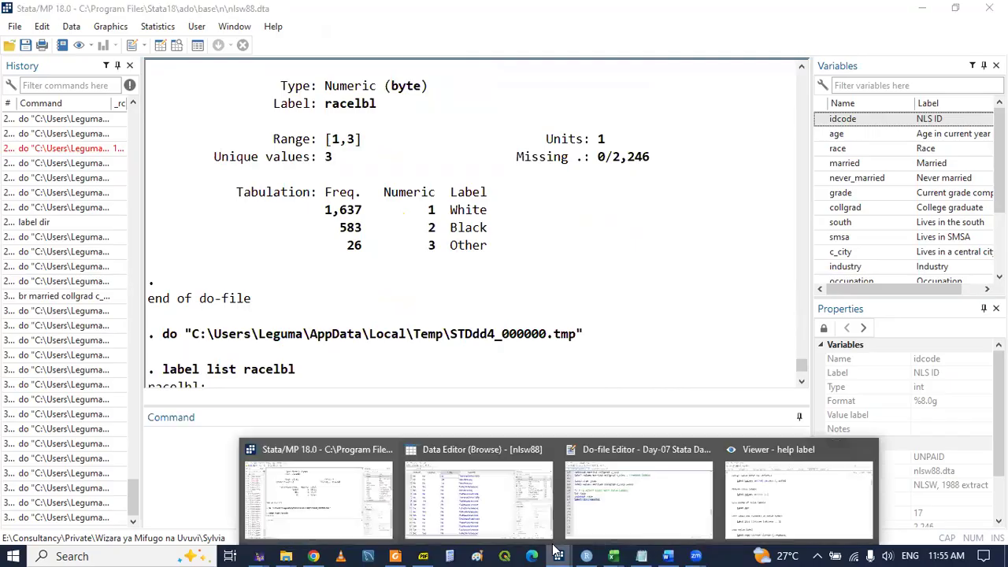
pyautogui.click(459, 490)
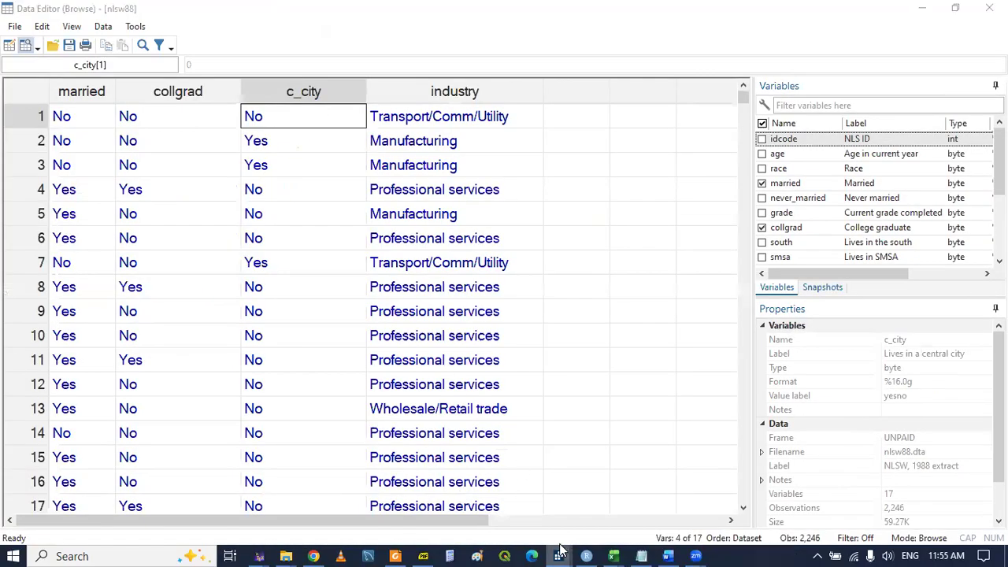
pyautogui.moveTo(561, 549)
pyautogui.click(305, 504)
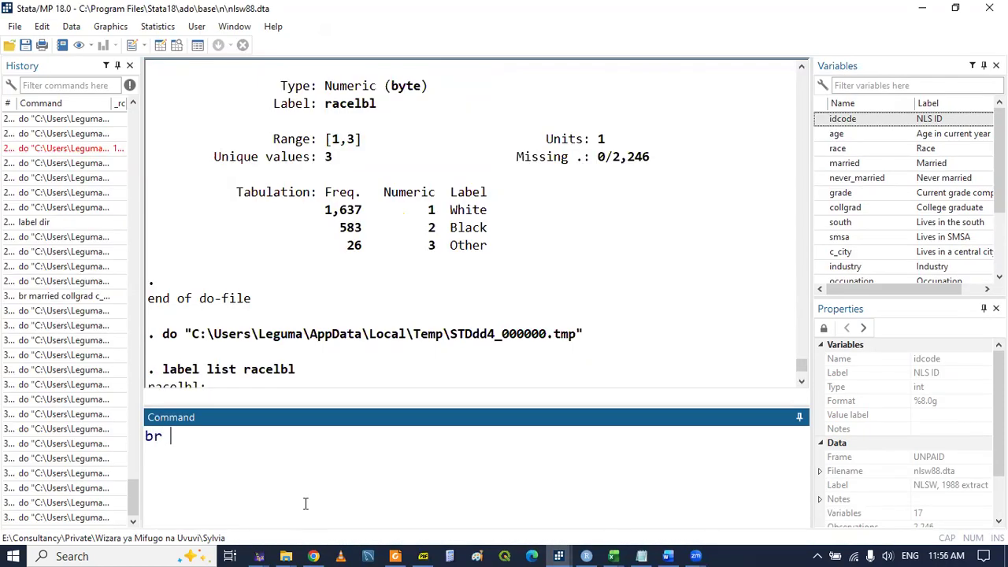
pyautogui.click(821, 149)
pyautogui.press('Return')
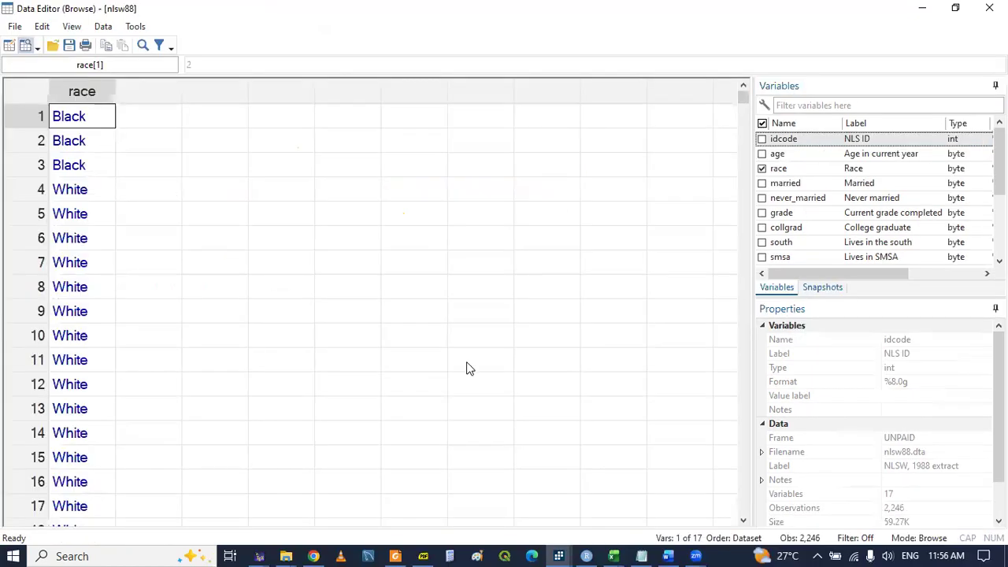
# Check the numlabel syntax in the PDF slides and start a numlabel command below label list racelbl in the do-file.
pyautogui.click(424, 555)
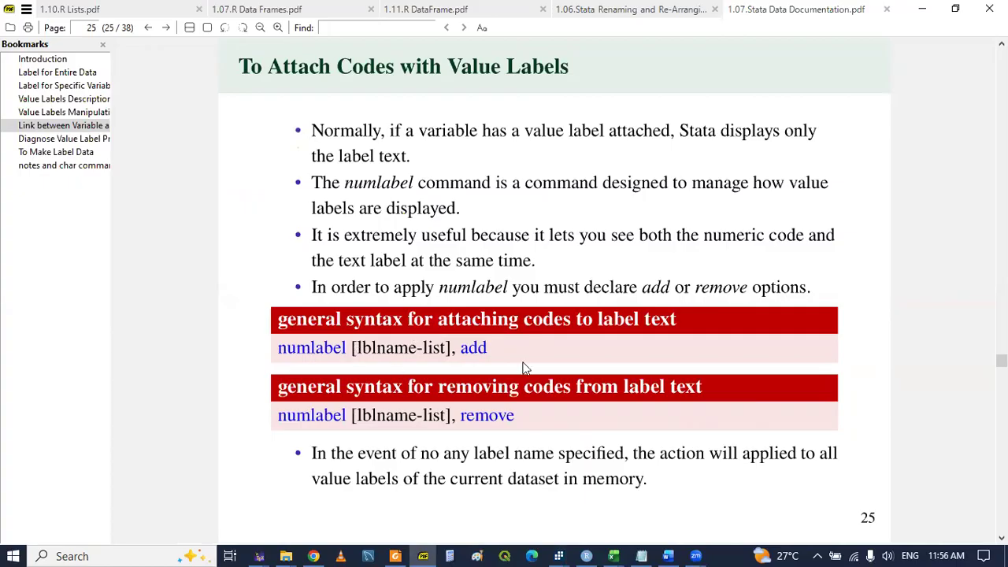
pyautogui.click(558, 556)
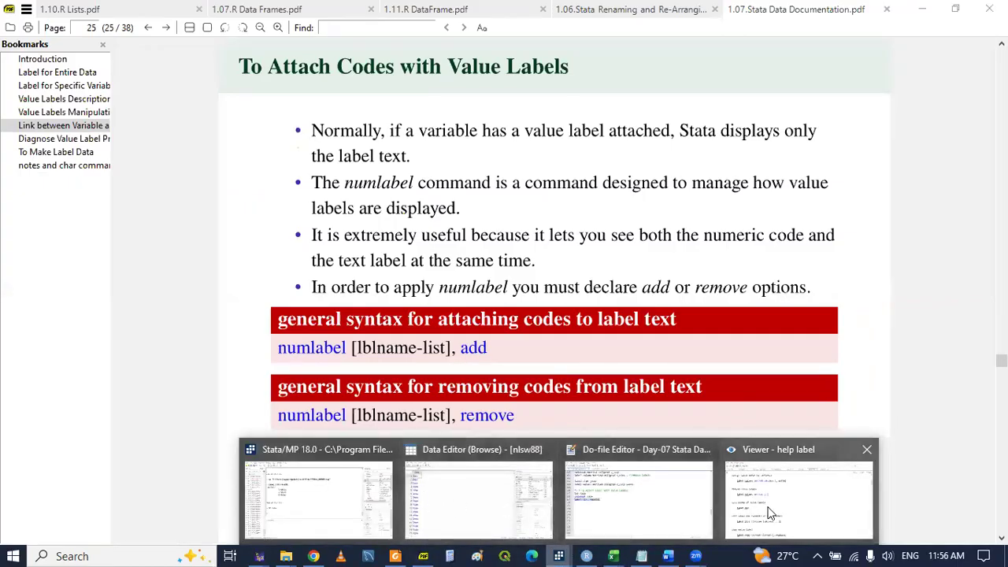
pyautogui.click(572, 527)
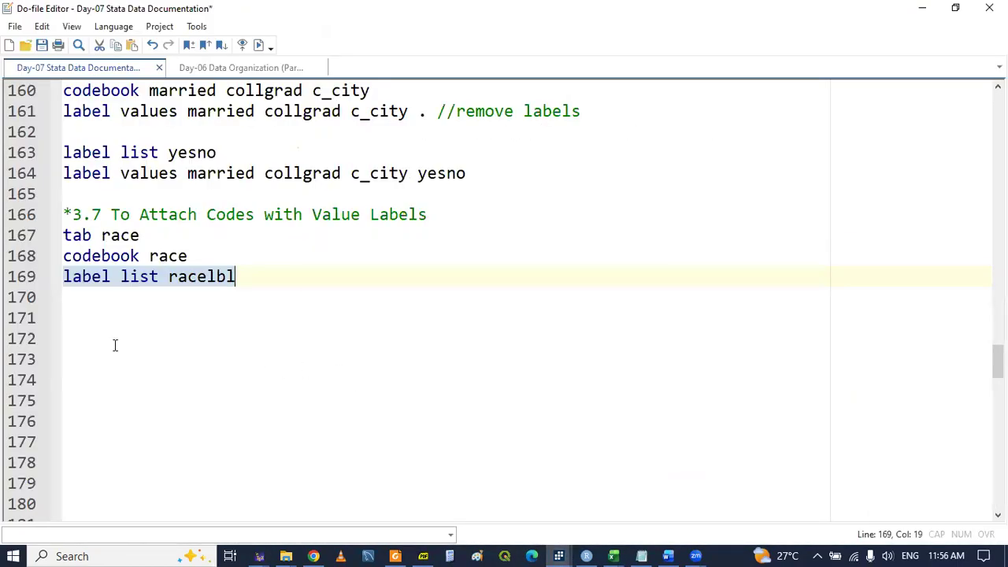
pyautogui.click(85, 317)
pyautogui.write('num')
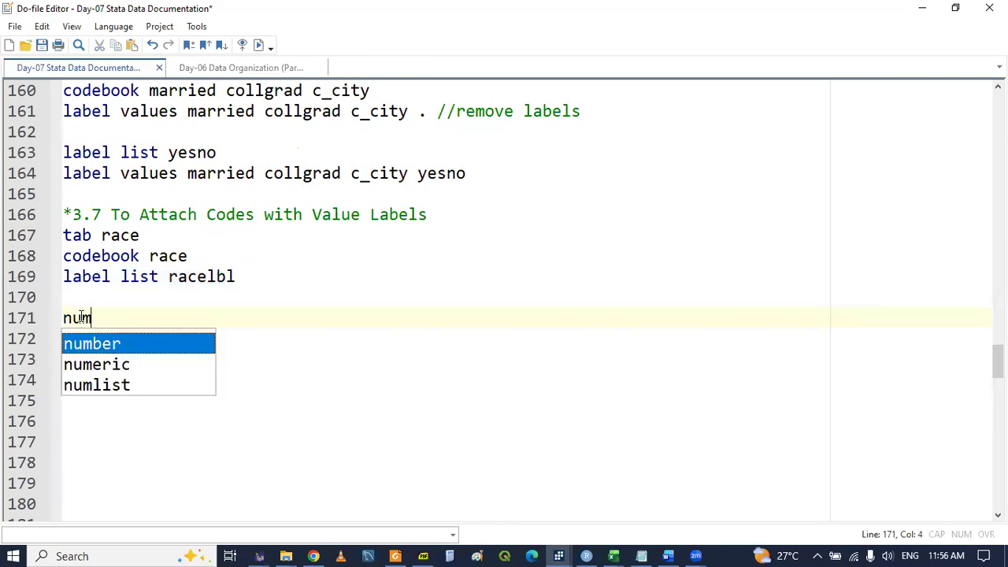
pyautogui.write('l')
pyautogui.press('Return')
pyautogui.press('BackSpace')
pyautogui.press('BackSpace')
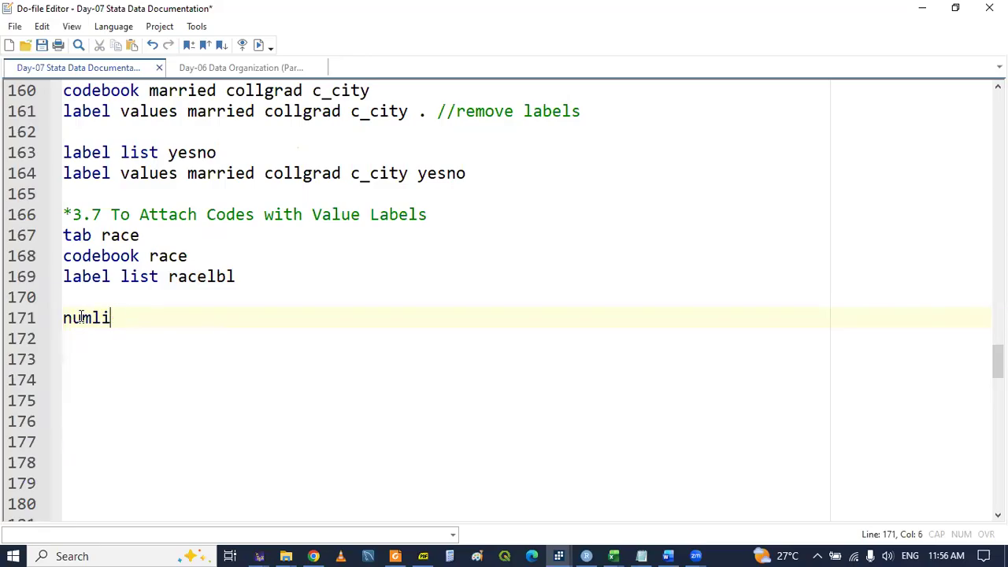
pyautogui.write('bel')
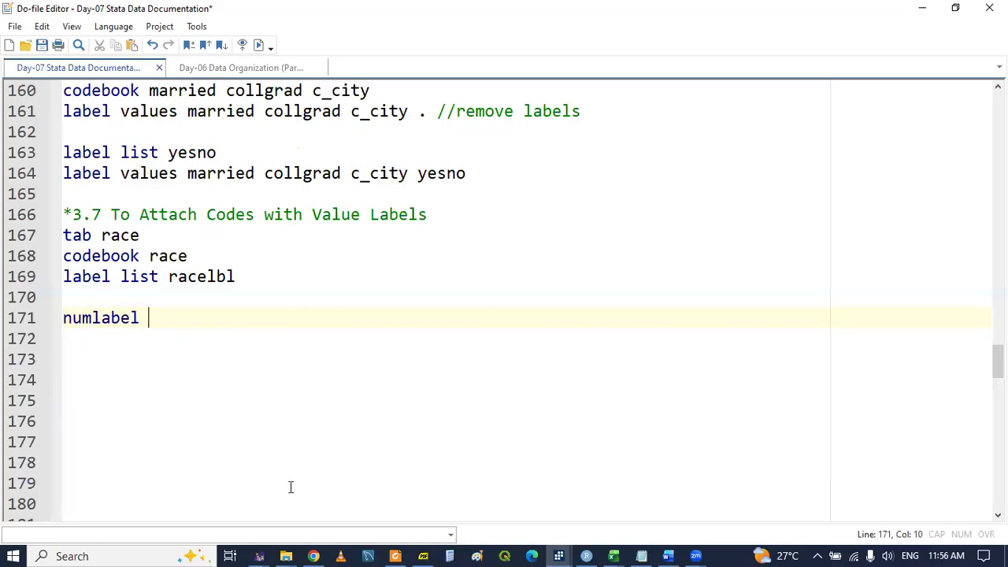
# Complete the numlabel command with the label name racelbl copied from the label list line and the add option.
pyautogui.doubleClick(189, 275)
pyautogui.hotkey('ctrl', 'c')
pyautogui.click(169, 317)
pyautogui.hotkey('ctrl', 'v')
pyautogui.write(',add')
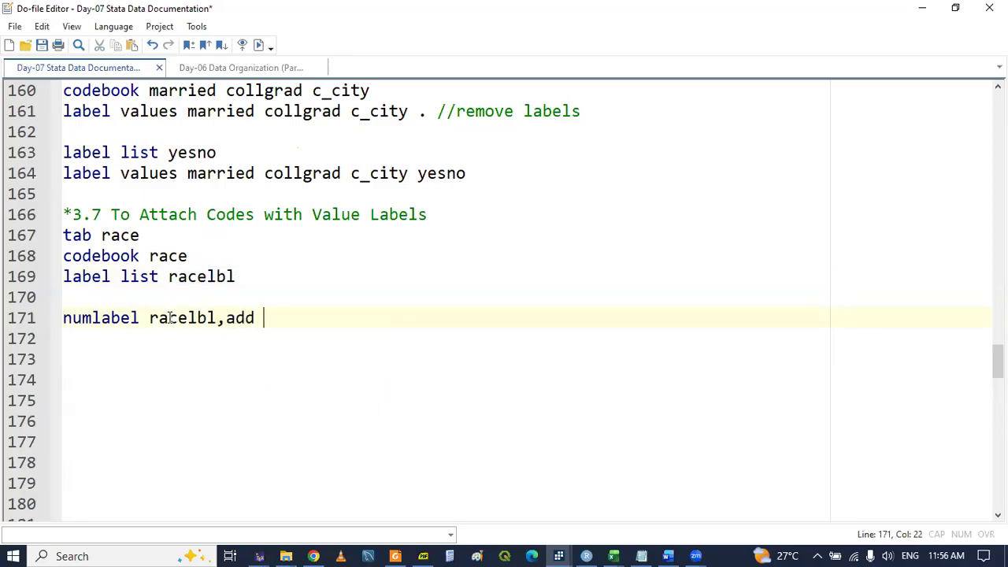
# Copy "attaching codes to label text" from the PDF slide and insert it as a comment line above the numlabel command.
pyautogui.click(420, 555)
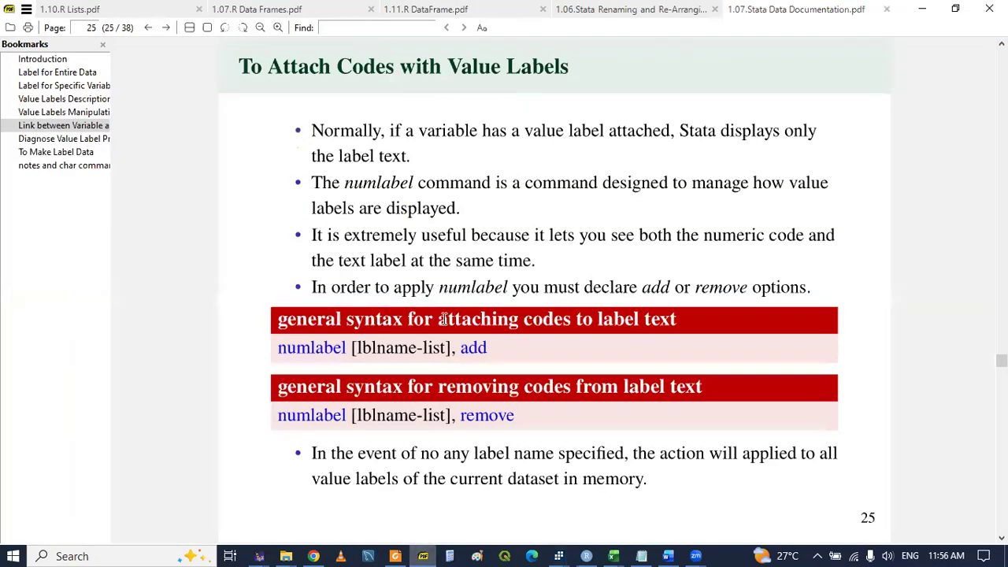
pyautogui.moveTo(438, 318); pyautogui.dragTo(696, 318)
pyautogui.hotkey('ctrl', 'c')
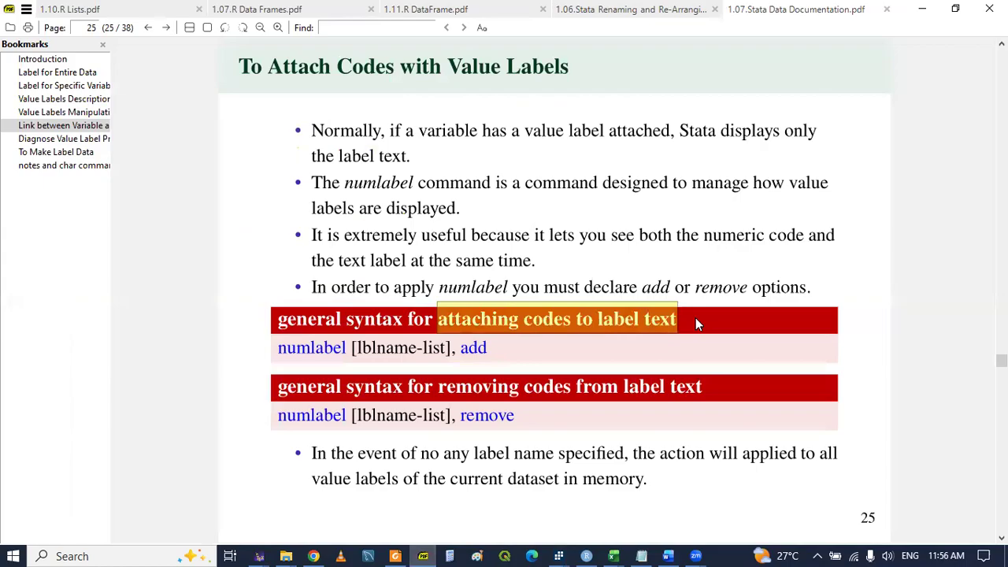
pyautogui.click(423, 556)
pyautogui.click(121, 305)
pyautogui.press('Return')
pyautogui.write('*')
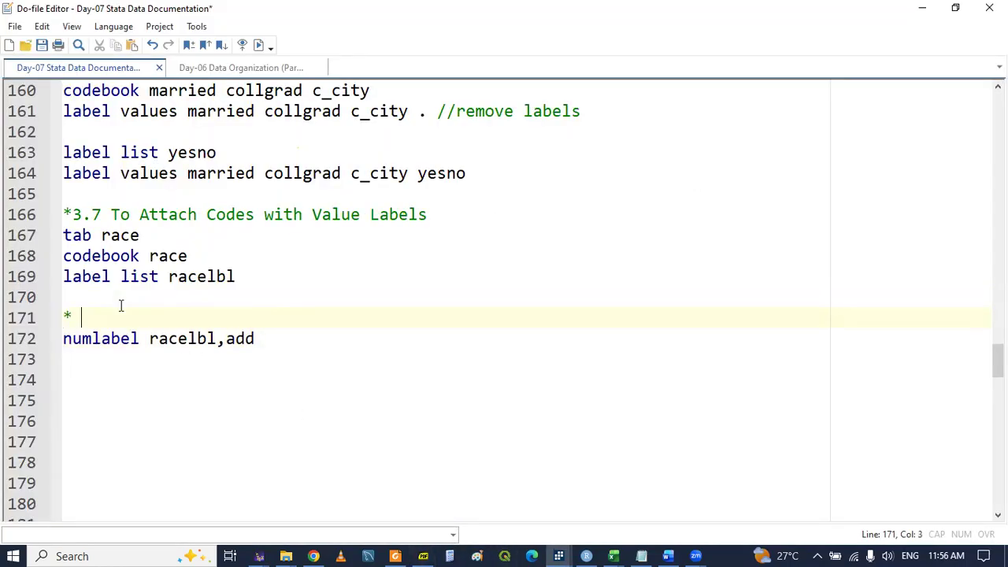
pyautogui.hotkey('ctrl', 'v')
# Run numlabel racelbl,add and check how the race values are displayed in the data browser.
pyautogui.tripleClick(83, 346)
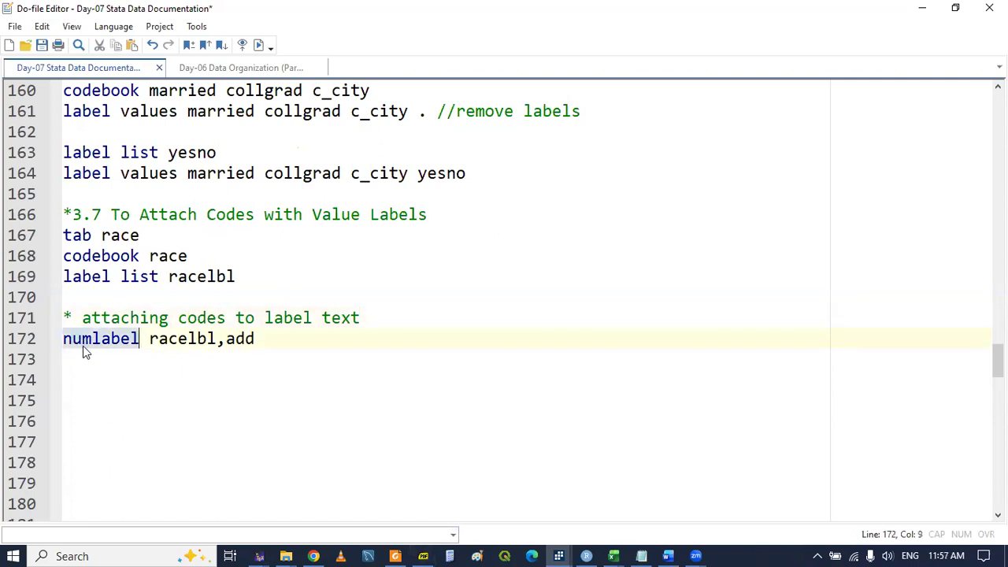
pyautogui.click(257, 378)
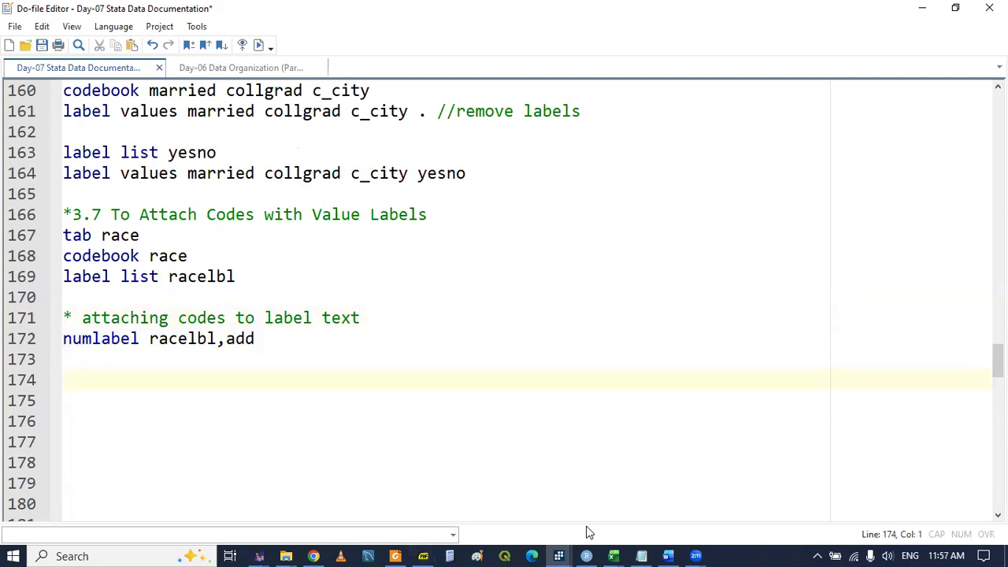
pyautogui.click(560, 553)
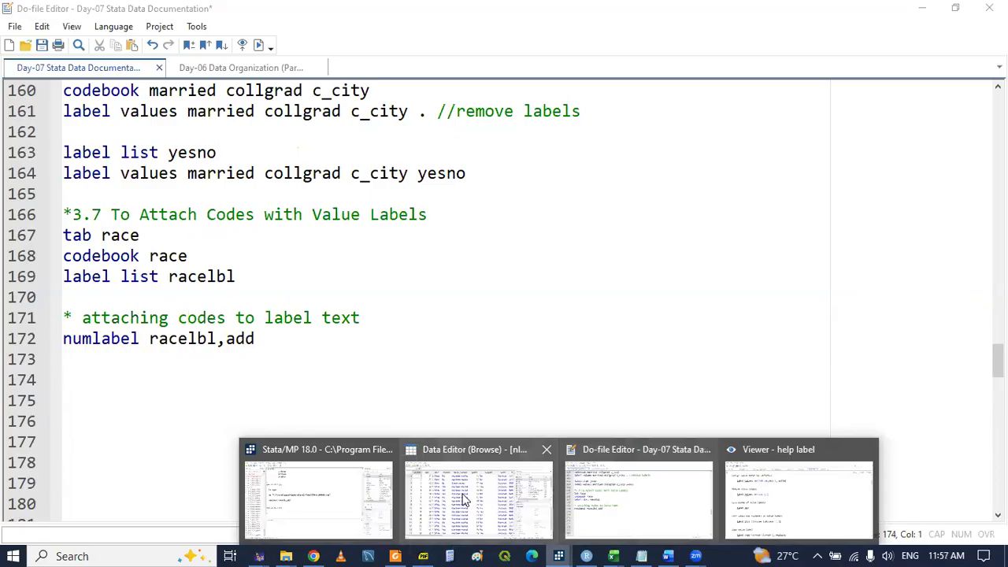
pyautogui.click(428, 498)
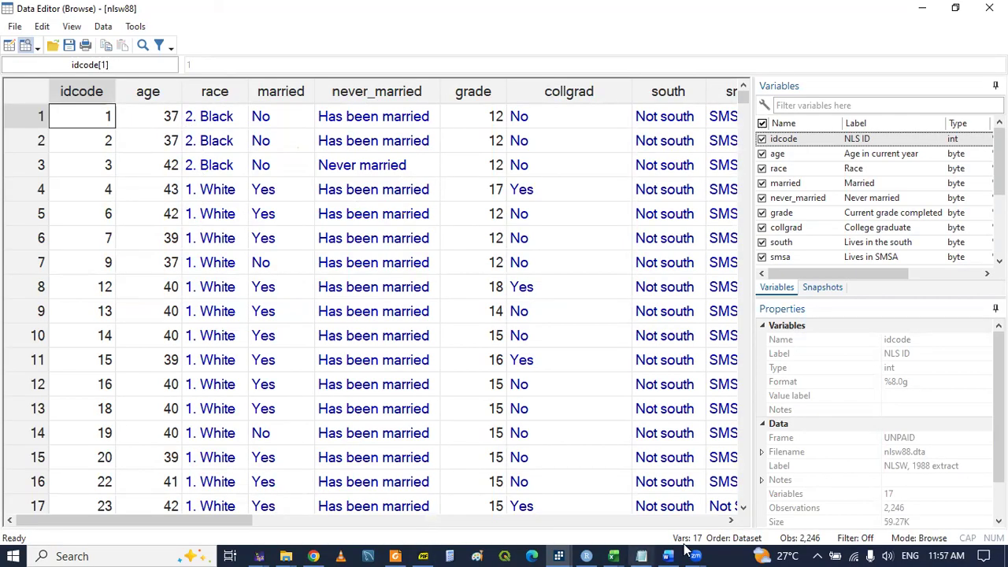
# Add tab race below the numlabel command in the do-file, run it, and view the frequency table in the results.
pyautogui.click(558, 556)
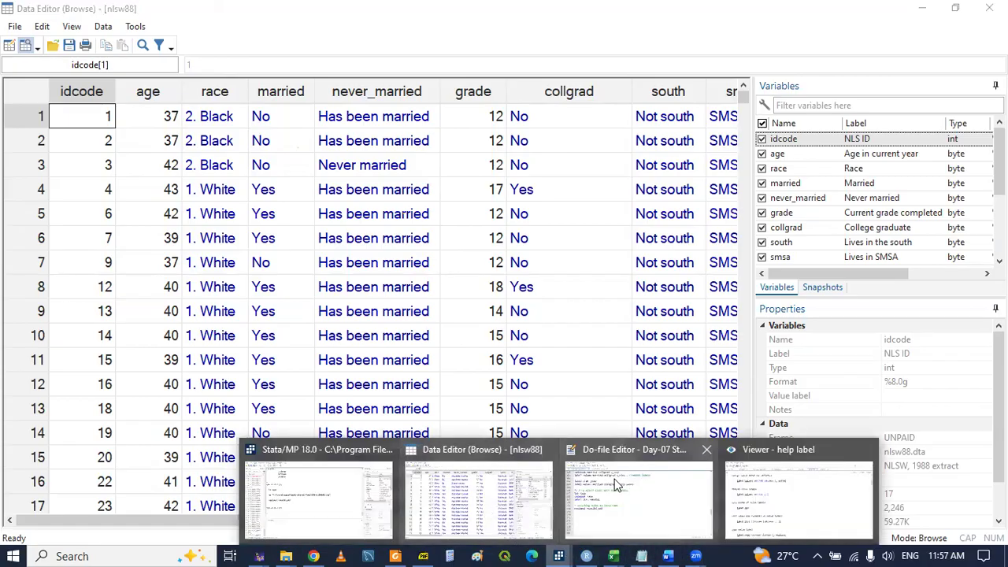
pyautogui.click(613, 498)
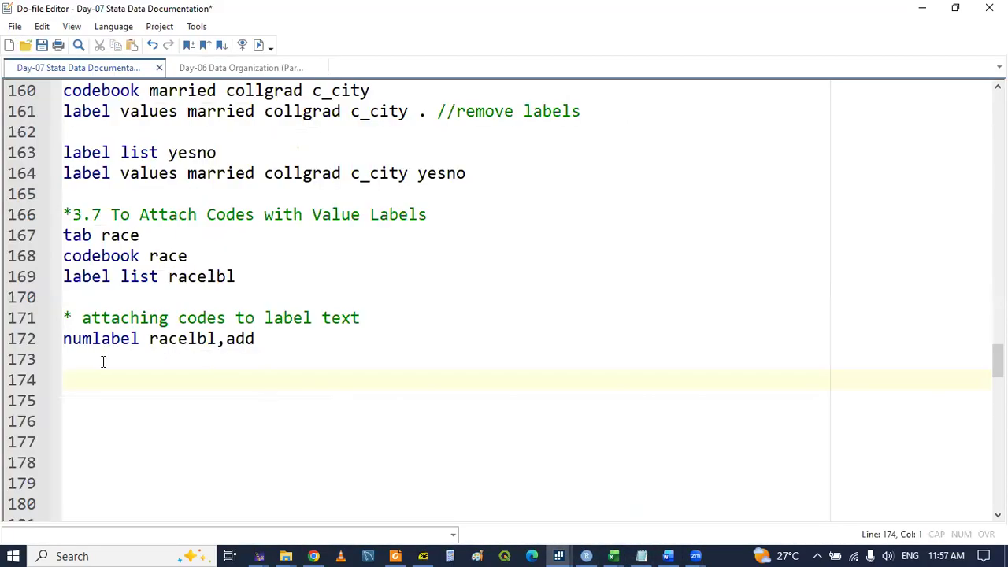
pyautogui.write('tab race')
pyautogui.moveTo(67, 359); pyautogui.dragTo(148, 359)
pyautogui.hotkey('ctrl', 'd')
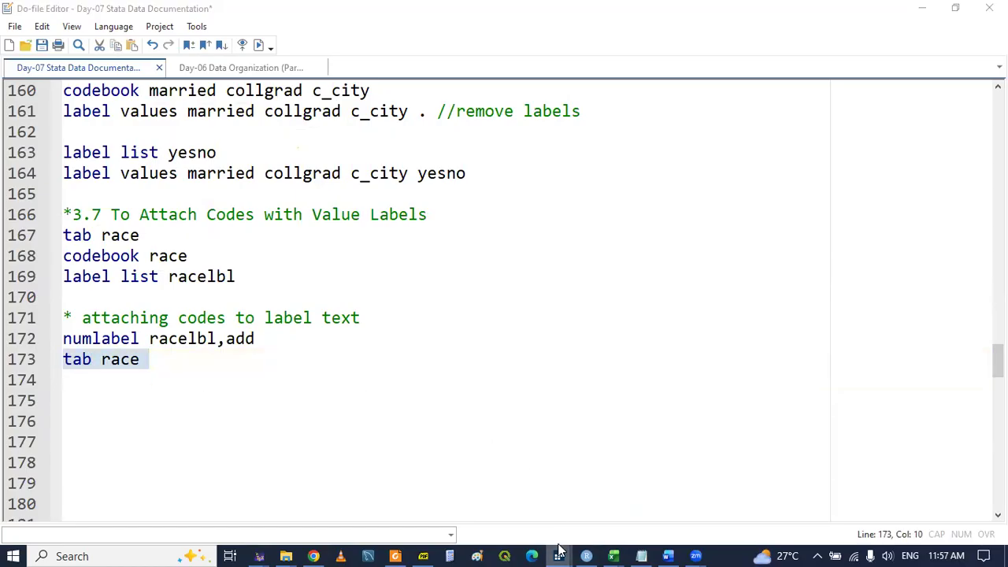
pyautogui.moveTo(558, 556)
pyautogui.click(326, 497)
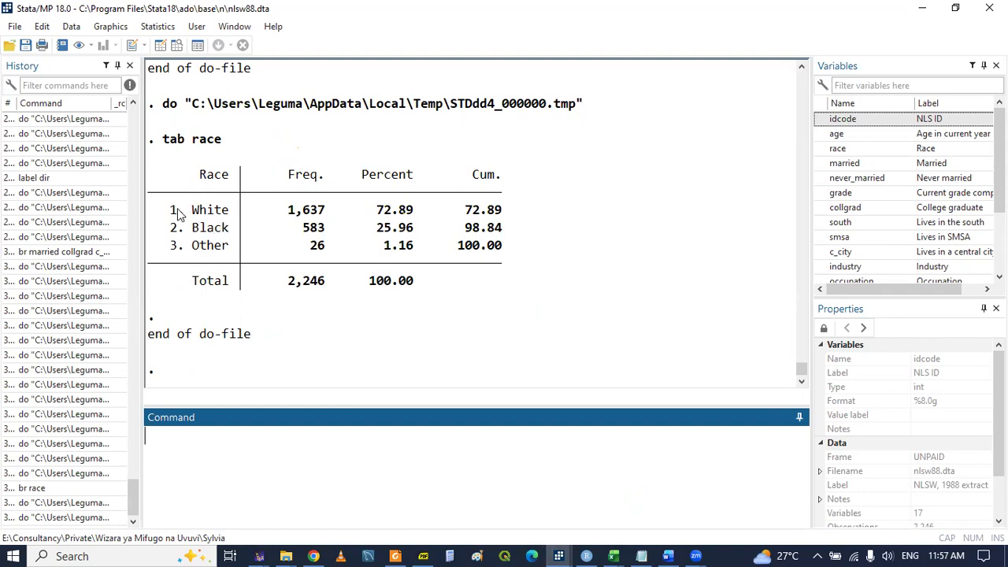
# Return to the do-file and copy the label list racelbl command below the second tab race line.
pyautogui.click(559, 555)
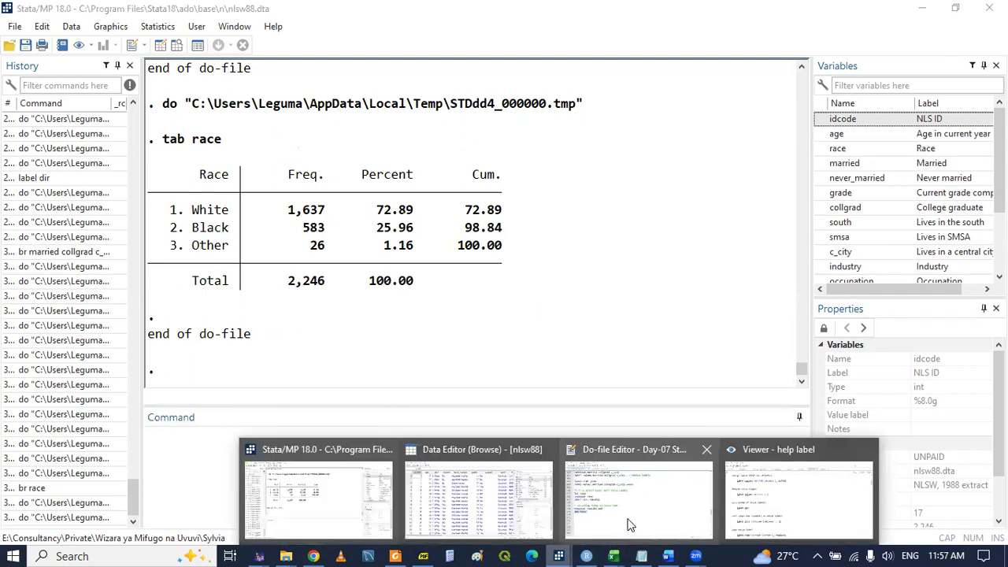
pyautogui.click(630, 524)
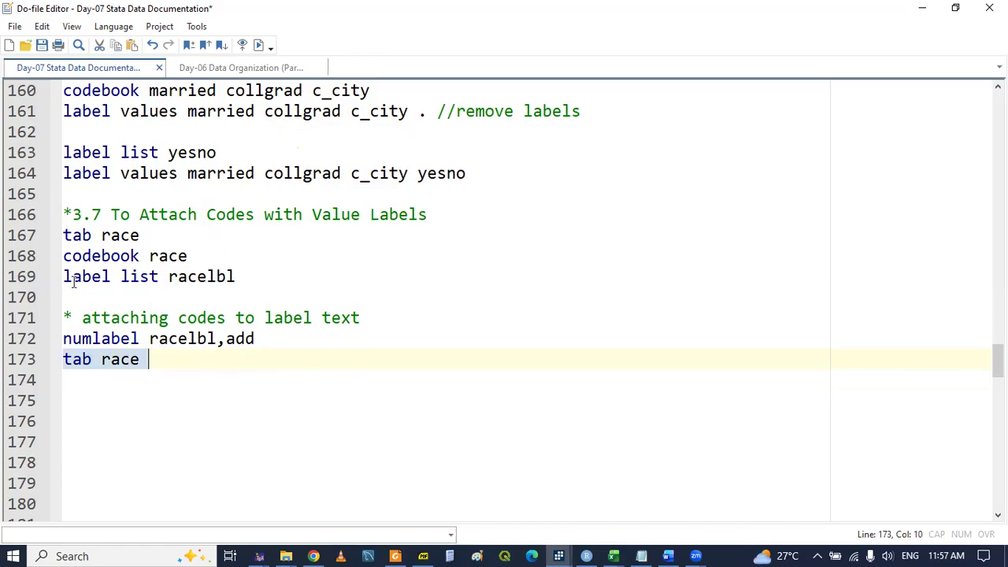
pyautogui.moveTo(65, 280); pyautogui.dragTo(247, 280)
pyautogui.hotkey('ctrl', 'c')
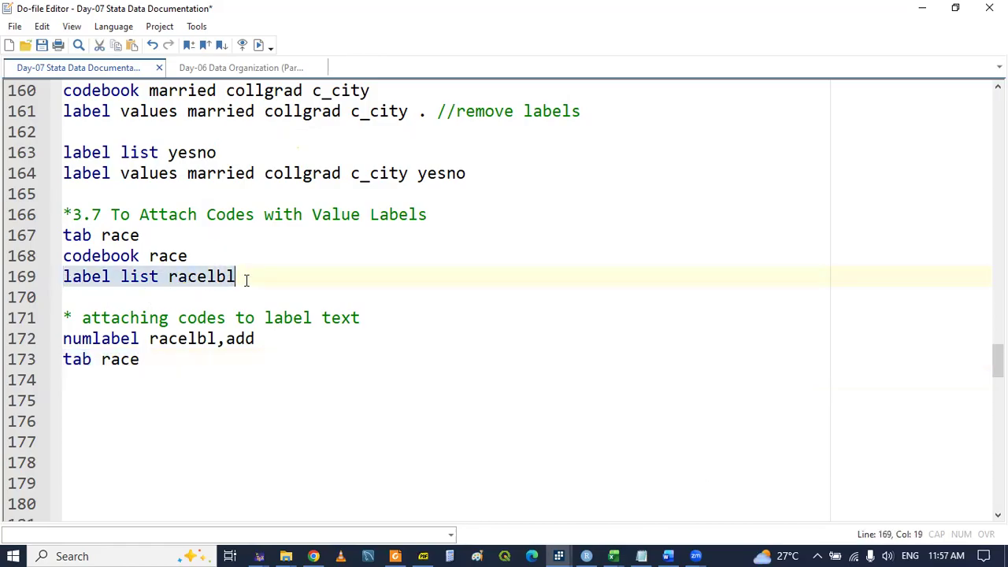
pyautogui.click(96, 390)
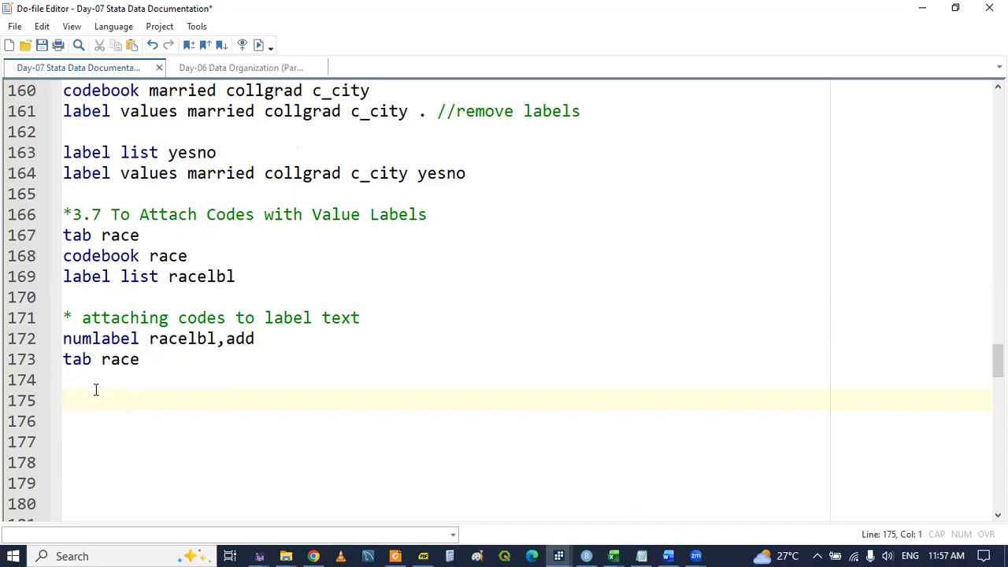
pyautogui.hotkey('ctrl', 'v')
# Run the new label list racelbl line and examine the label text listed for each race code.
pyautogui.doubleClick(82, 379)
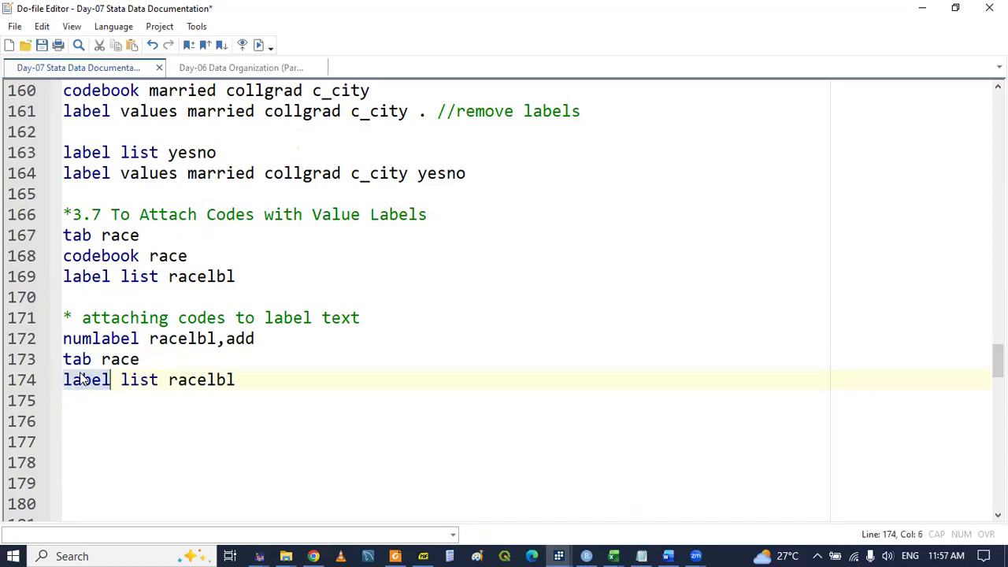
pyautogui.hotkey('shift', 'End')
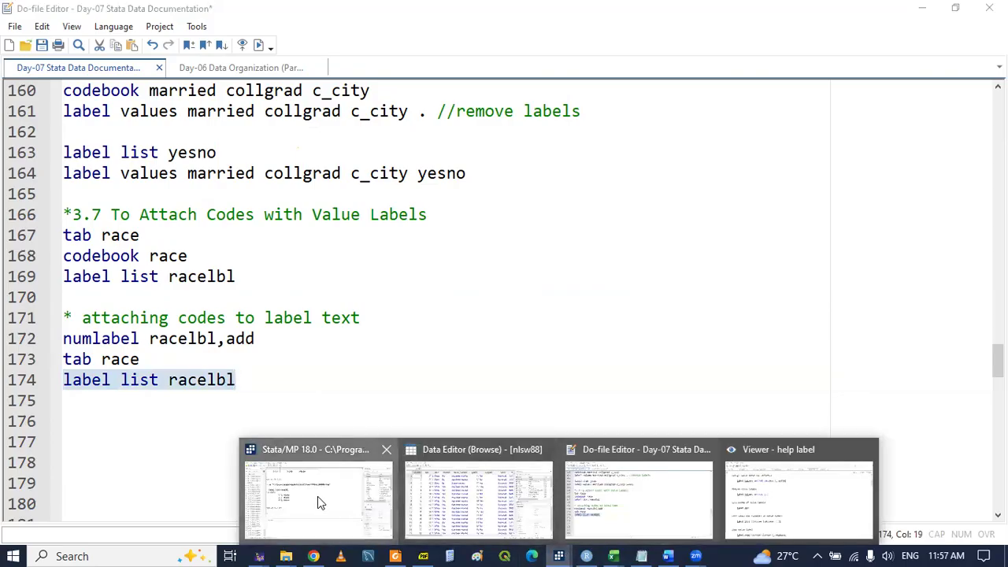
pyautogui.click(317, 496)
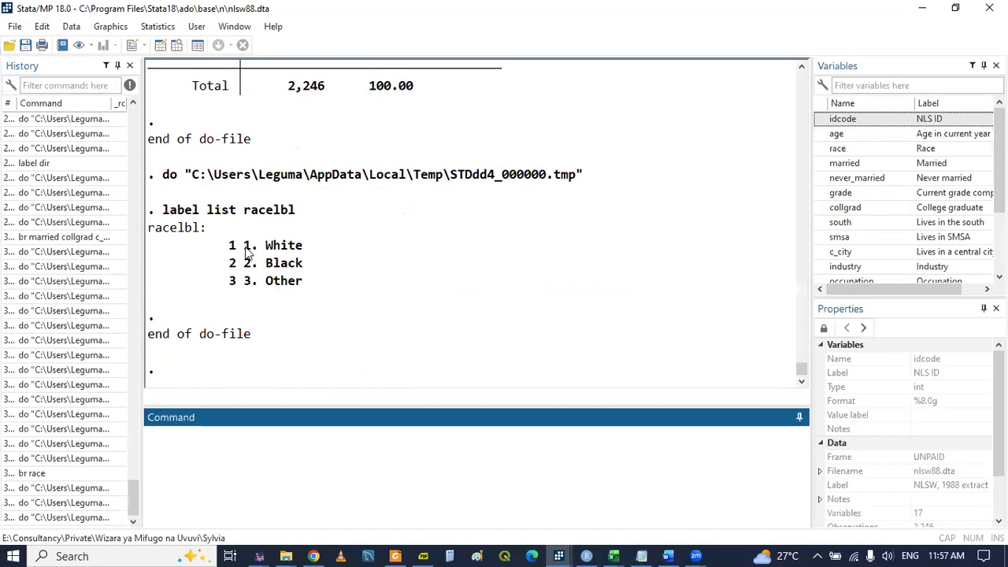
pyautogui.moveTo(244, 245); pyautogui.dragTo(319, 248)
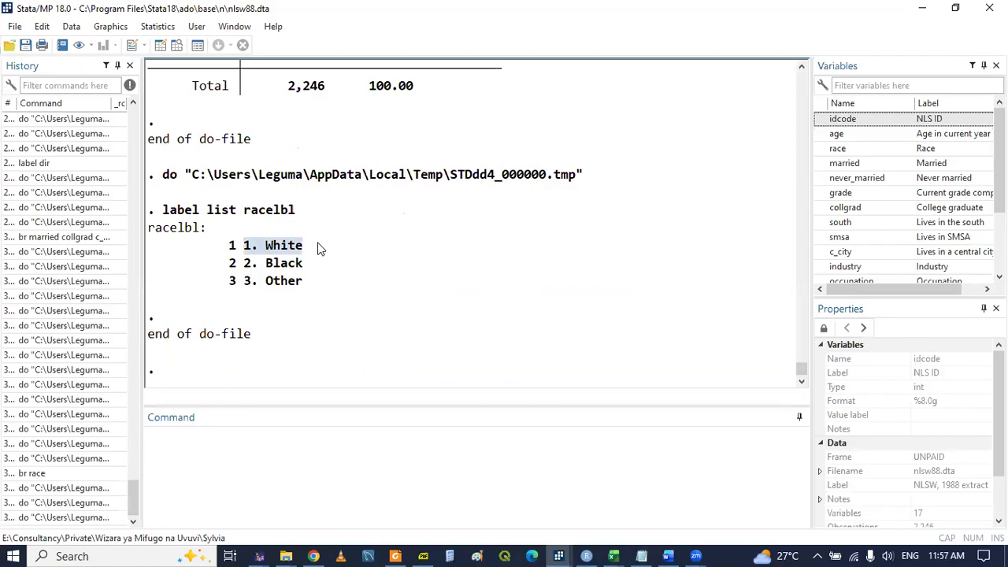
pyautogui.moveTo(244, 263); pyautogui.dragTo(305, 272)
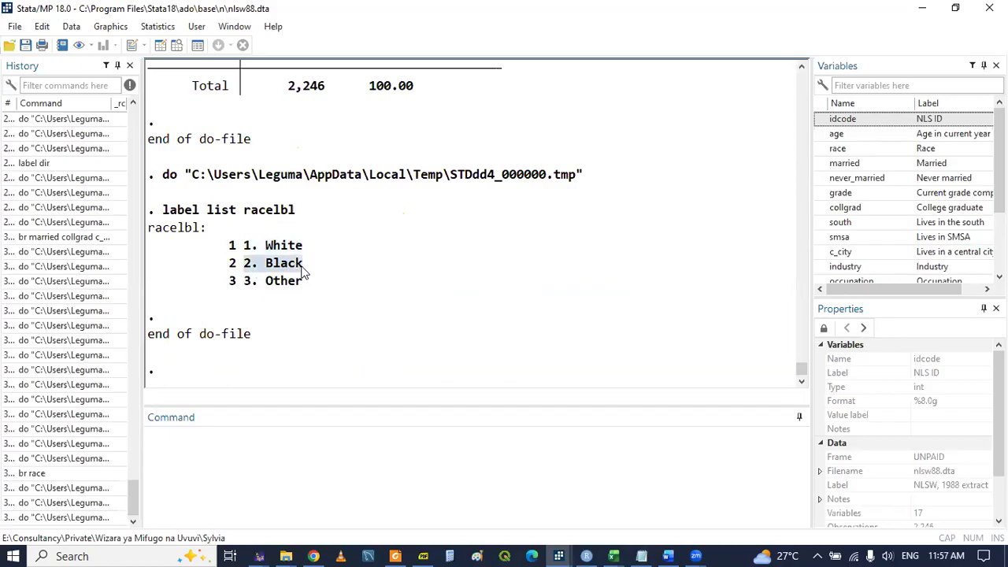
pyautogui.moveTo(246, 282); pyautogui.dragTo(316, 285)
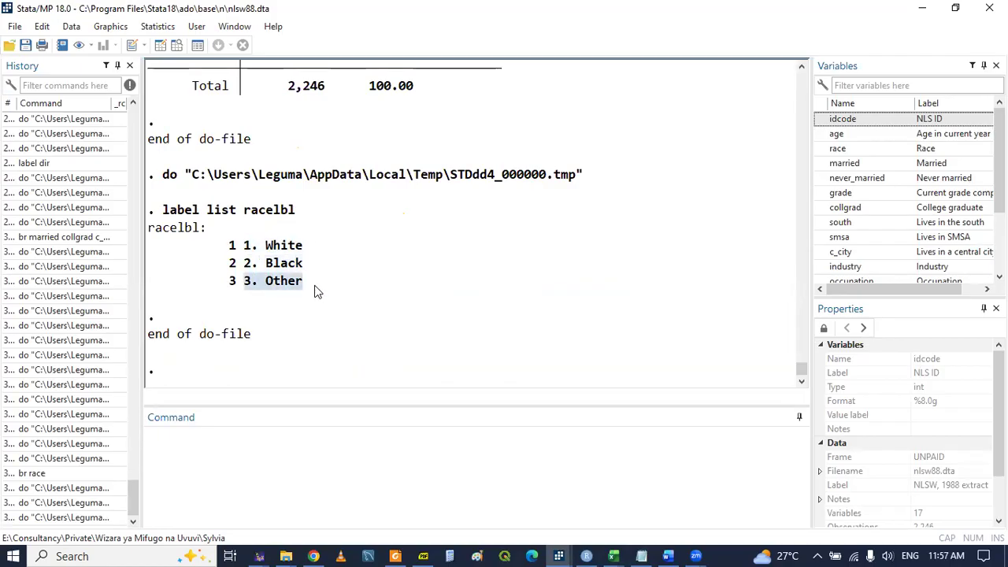
pyautogui.click(373, 283)
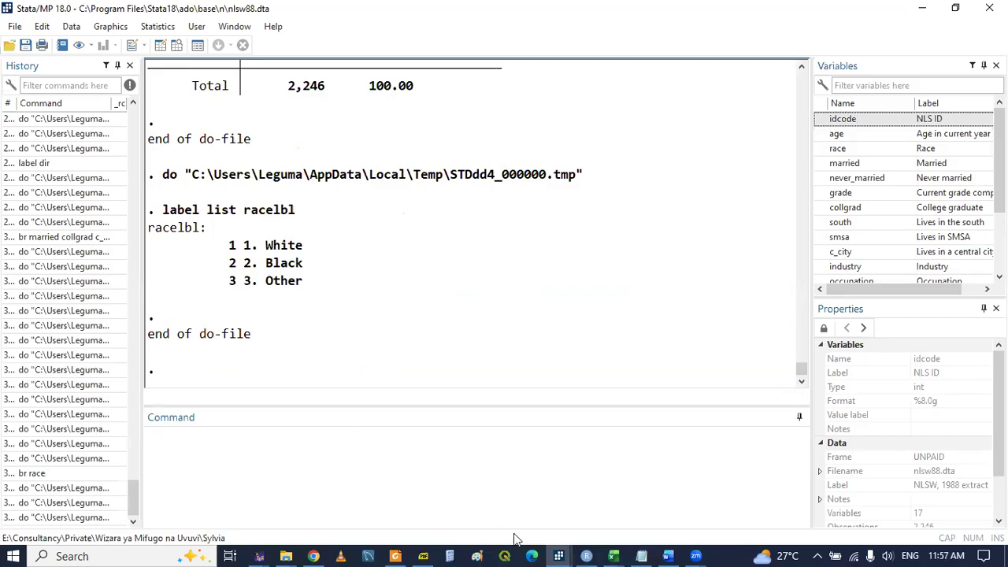
# Copy the phrase "removing codes from label text" from the second syntax heading in the PDF slides.
pyautogui.click(423, 556)
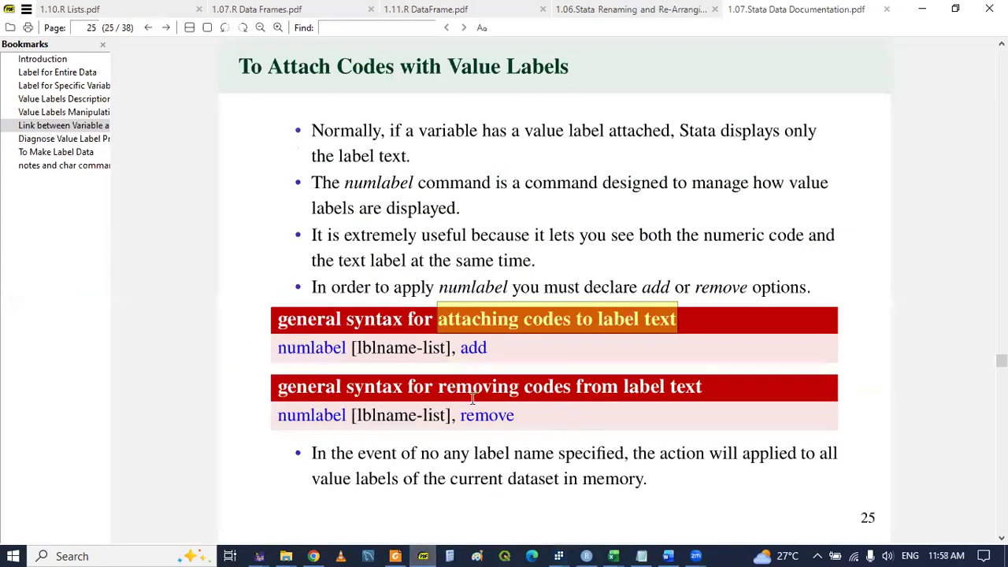
pyautogui.moveTo(438, 392); pyautogui.dragTo(705, 392)
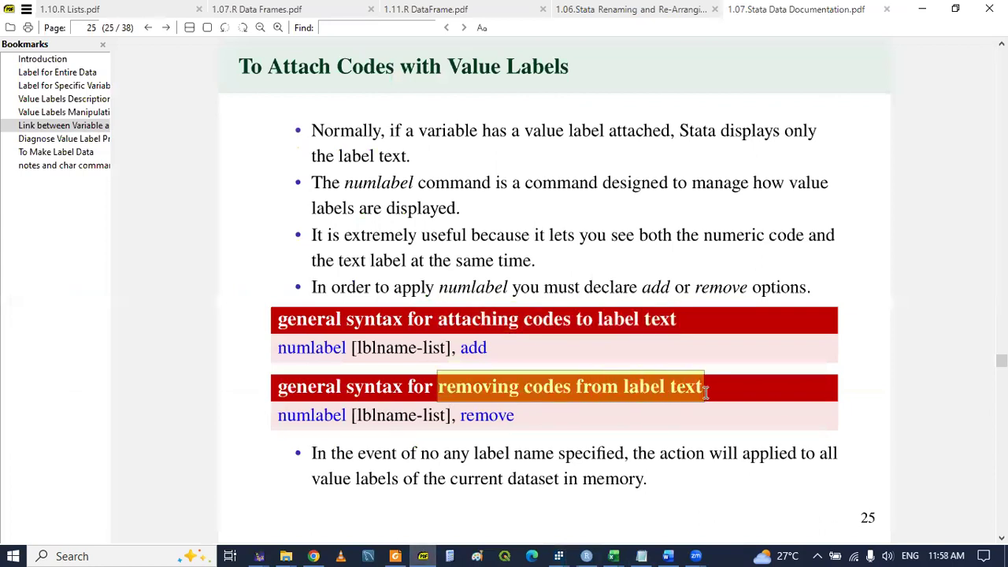
pyautogui.click(867, 392)
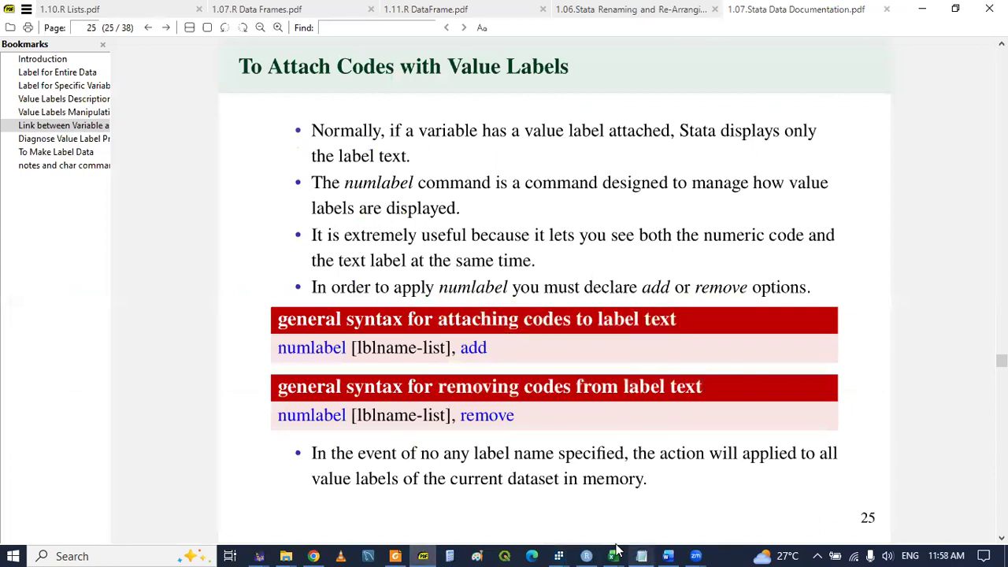
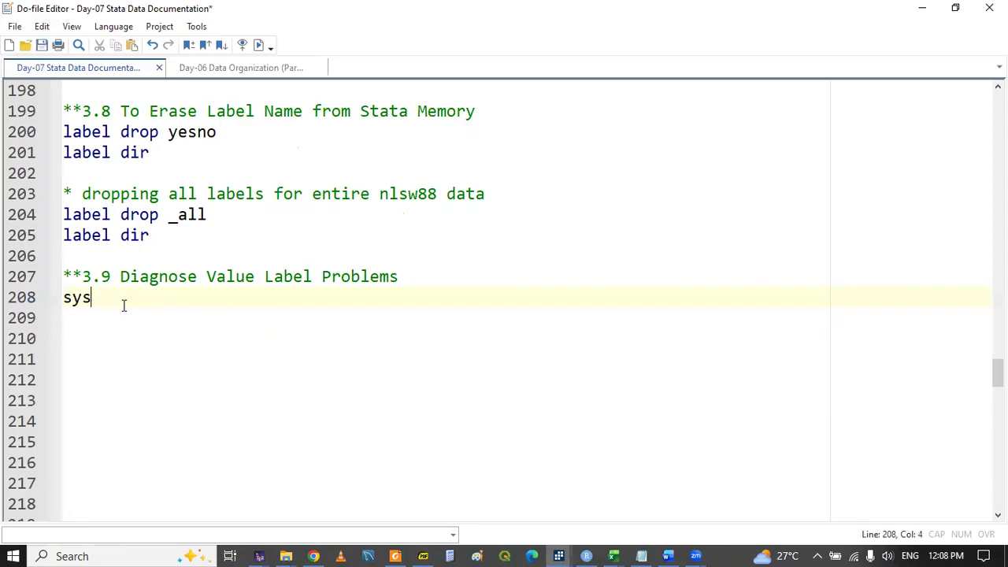
# Complete the command sysuse nlsw88,clear under the heading 3.9 Diagnose Value Label Problems in the do-file.
pyautogui.press('Down')
pyautogui.press('Return')
pyautogui.write('nl')
pyautogui.press('Return')
pyautogui.write(',')
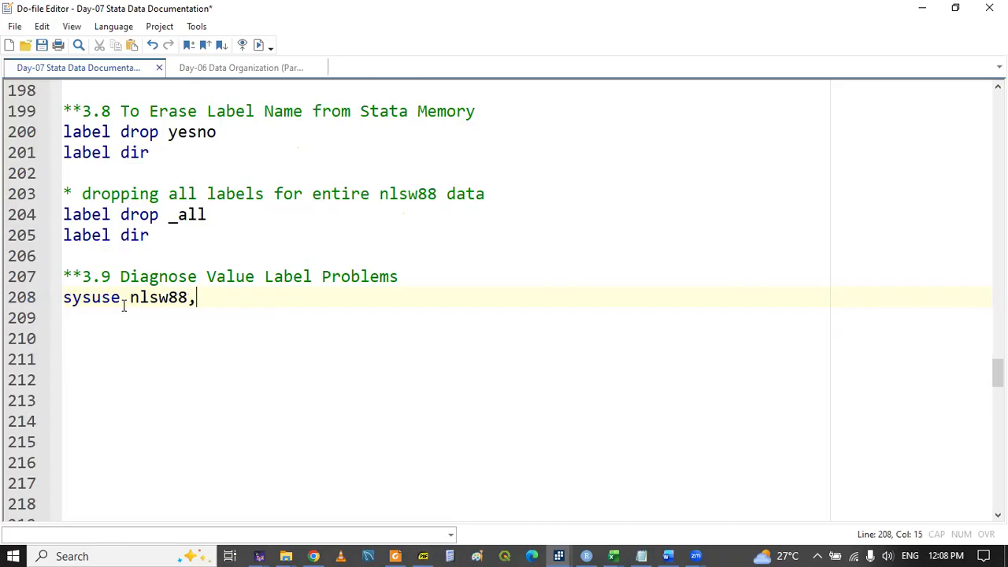
pyautogui.write('clear')
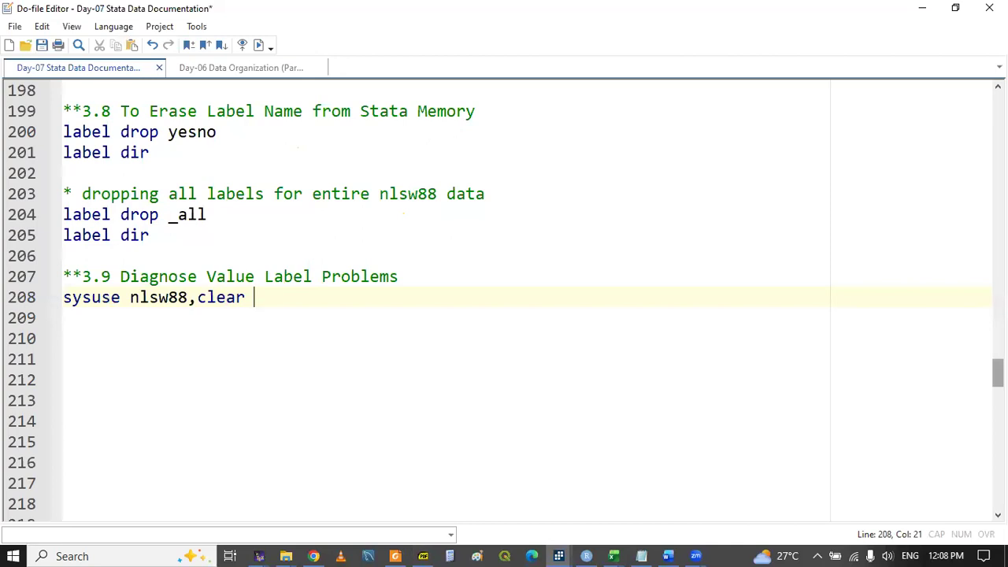
pyautogui.scroll(3, 996, 371)
pyautogui.scroll(2, 997, 363)
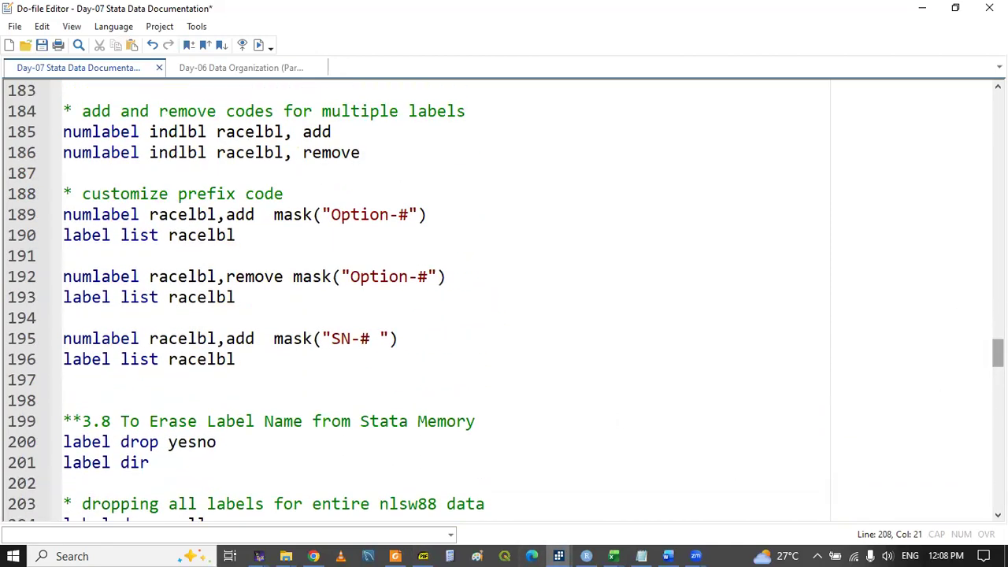
pyautogui.scroll(3, 997, 353)
pyautogui.moveTo(997, 341); pyautogui.dragTo(997, 382)
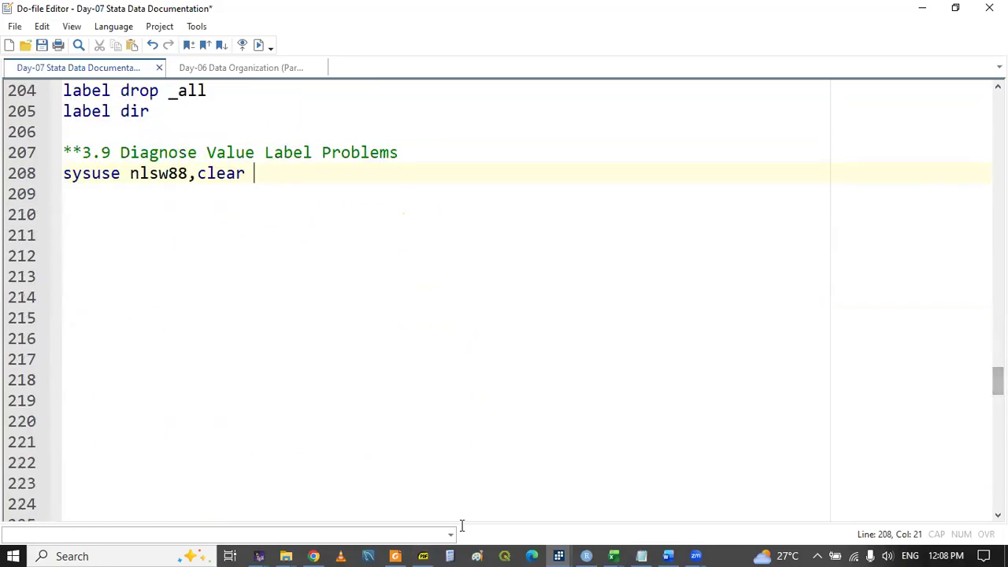
# Copy the five label define lines (marital1 to marital4 and year) from the PDF slide into the do-file below the sysuse line.
pyautogui.click(423, 556)
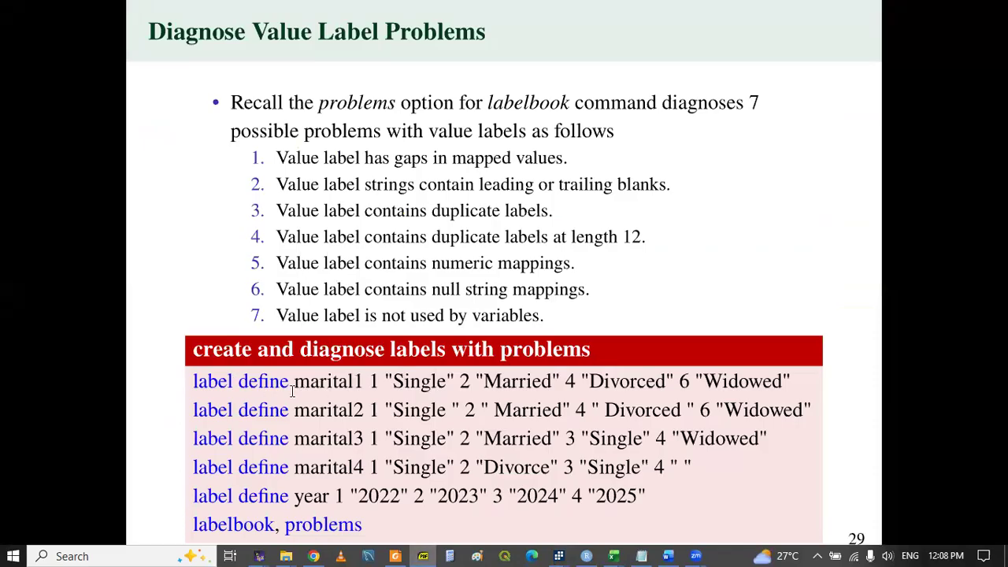
pyautogui.moveTo(188, 381); pyautogui.dragTo(664, 495)
pyautogui.hotkey('ctrl', 'c')
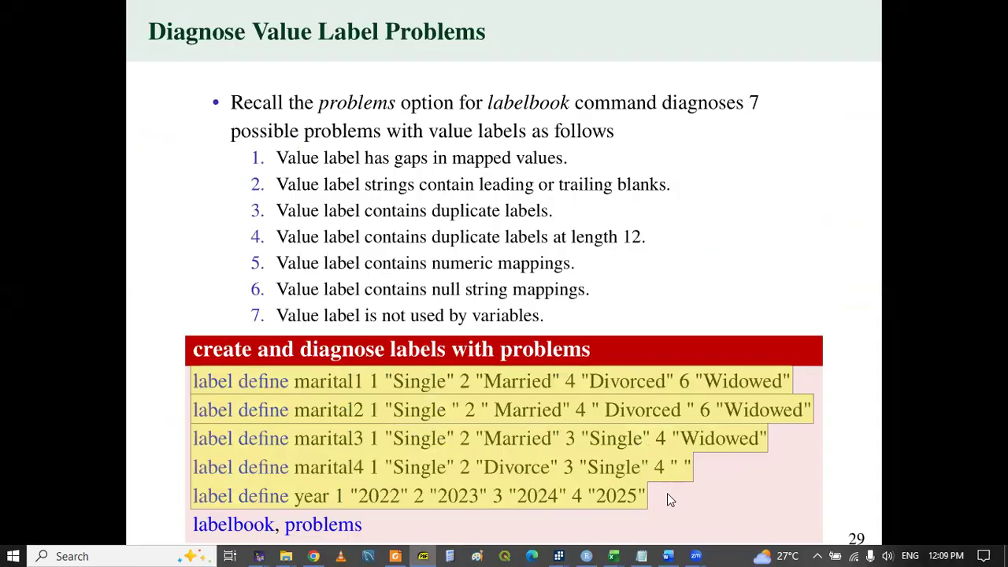
pyautogui.click(722, 491)
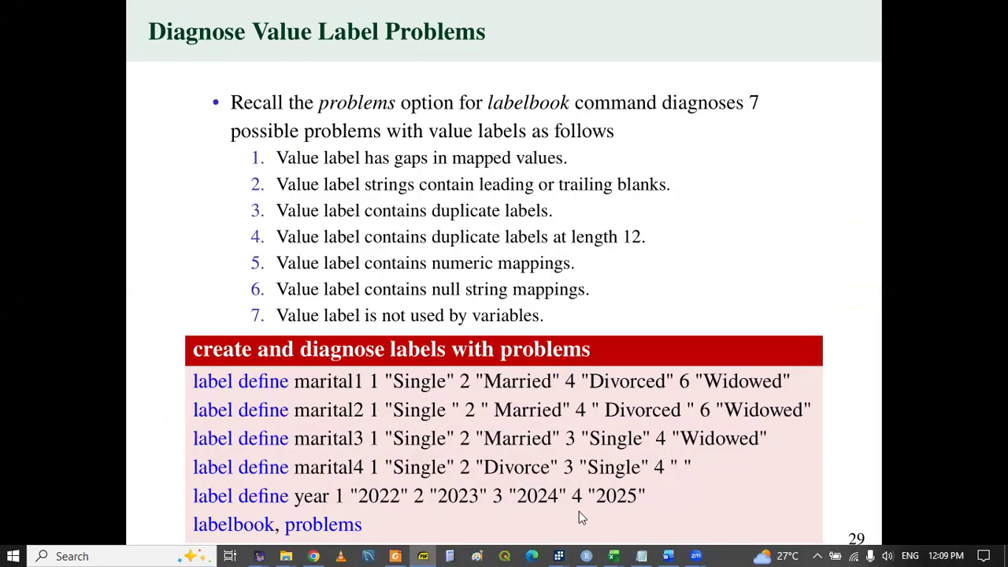
pyautogui.click(425, 556)
pyautogui.click(106, 223)
pyautogui.hotkey('ctrl', 'v')
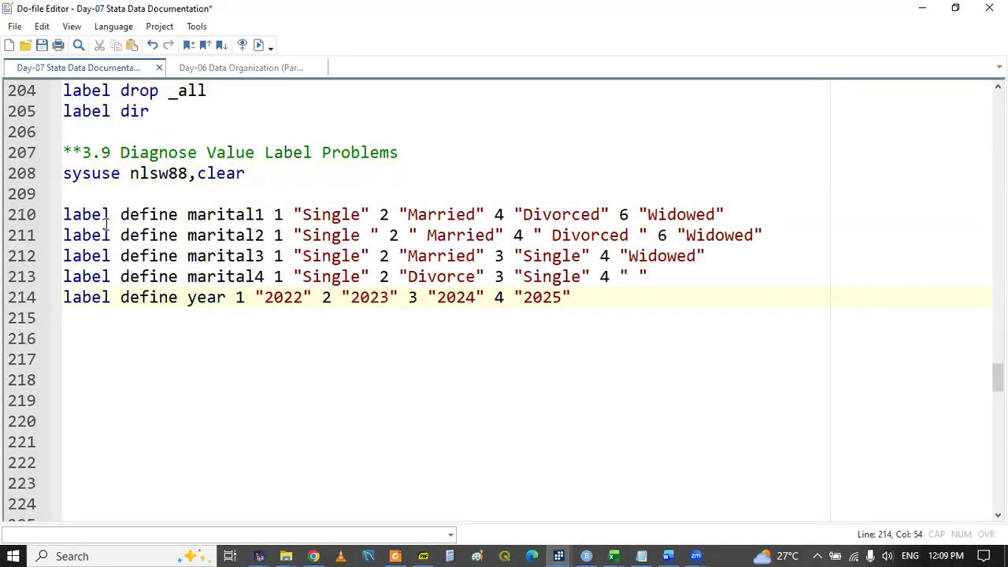
# Review the names of the five label definitions and the leading and trailing blanks in the marital2 label text.
pyautogui.doubleClick(244, 214)
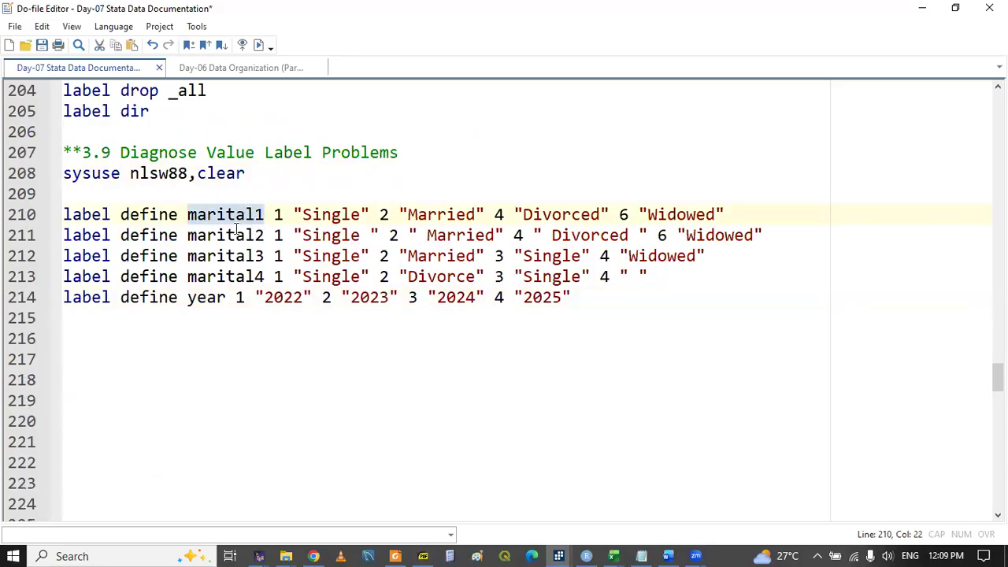
pyautogui.doubleClick(228, 234)
pyautogui.doubleClick(226, 256)
pyautogui.doubleClick(222, 276)
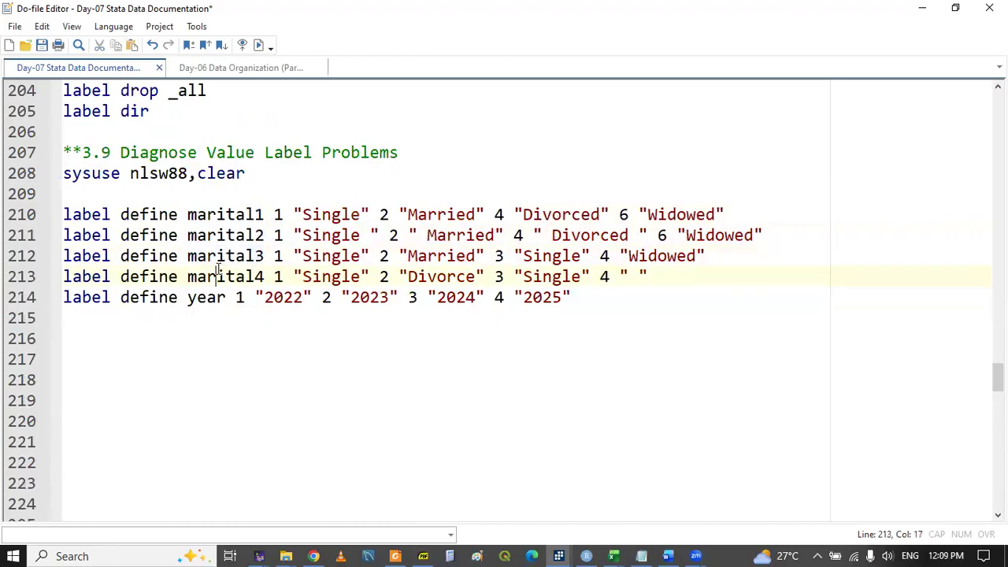
pyautogui.doubleClick(200, 299)
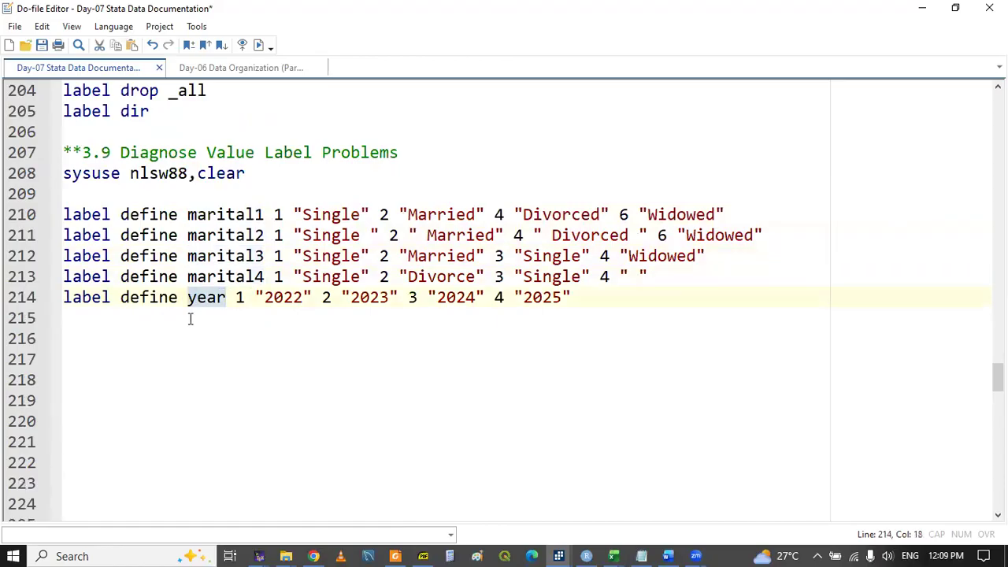
pyautogui.click(189, 319)
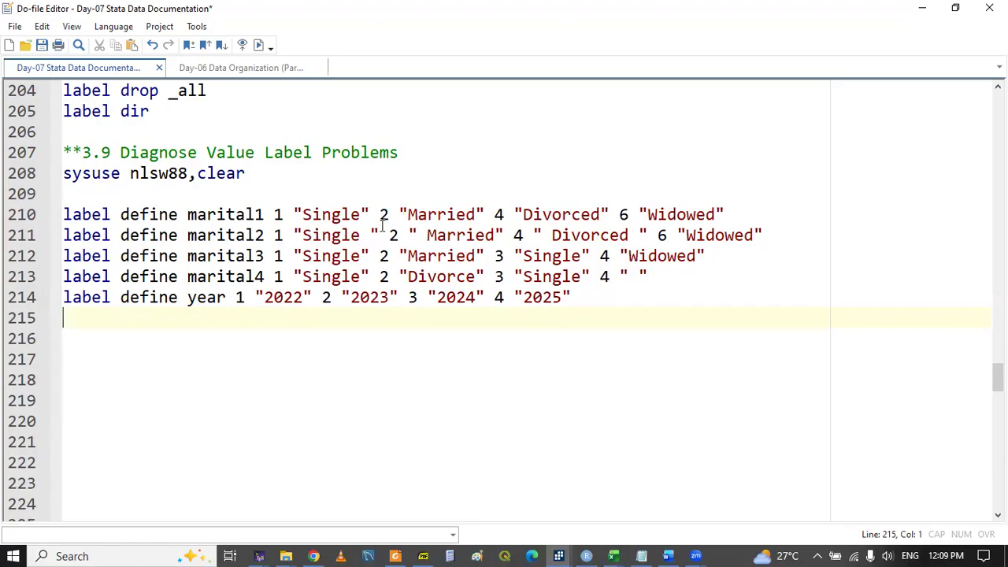
pyautogui.moveTo(361, 234); pyautogui.dragTo(369, 235)
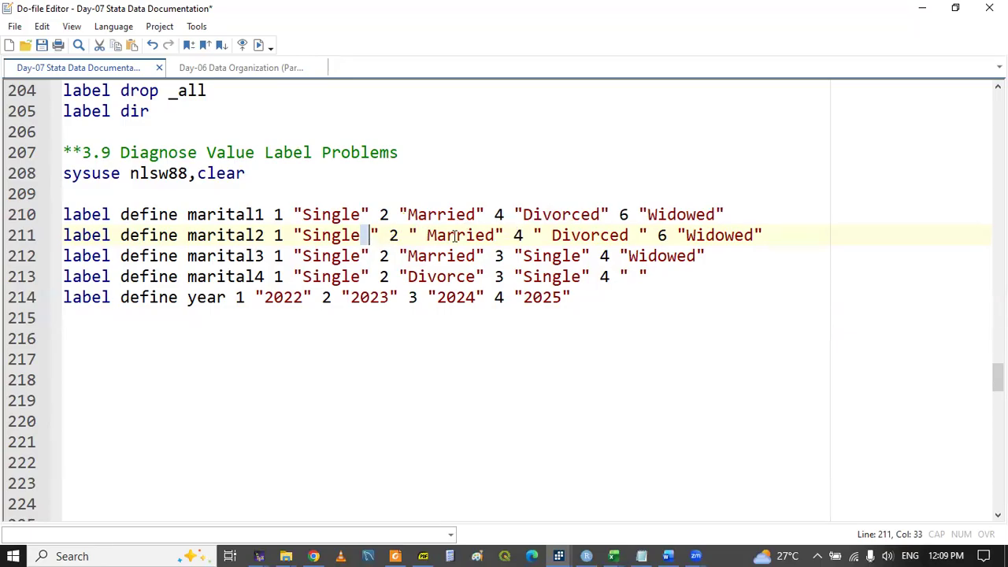
pyautogui.moveTo(416, 235); pyautogui.dragTo(426, 237)
pyautogui.click(435, 236)
pyautogui.moveTo(551, 235); pyautogui.dragTo(542, 234)
pyautogui.moveTo(629, 235); pyautogui.dragTo(640, 237)
pyautogui.click(705, 235)
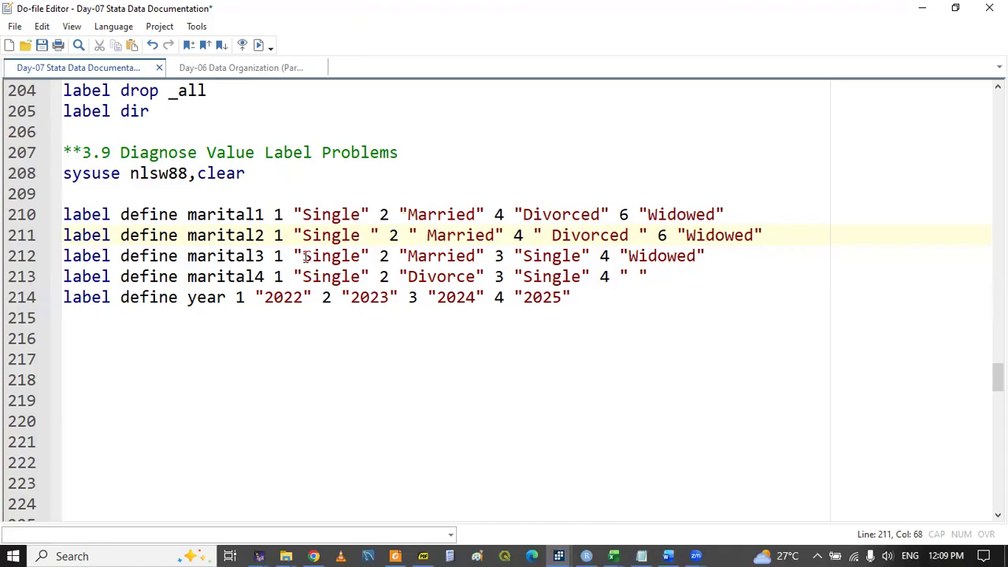
# Examine the marital3 and marital4 definitions for repeated label text and blank strings.
pyautogui.doubleClick(331, 255)
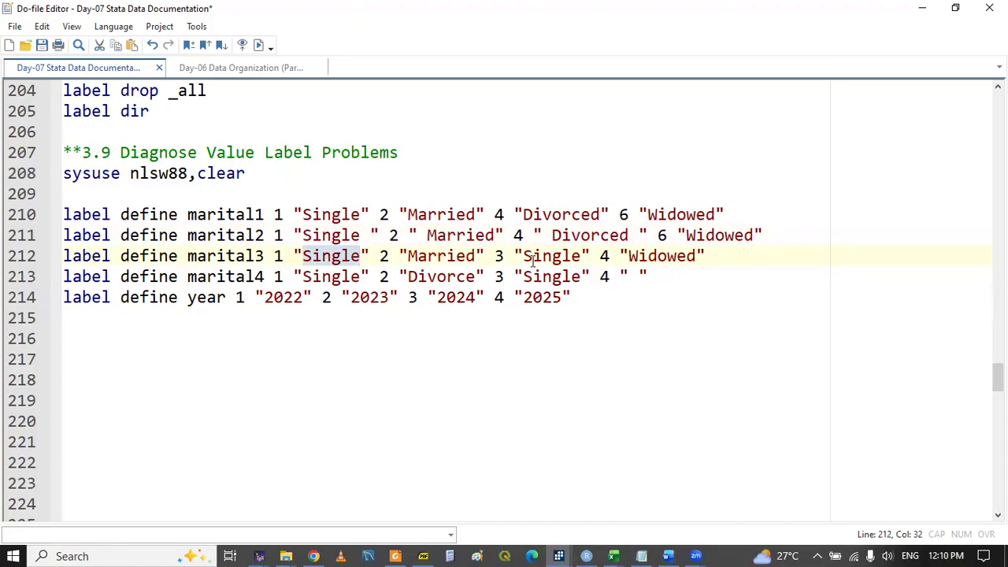
pyautogui.click(314, 262)
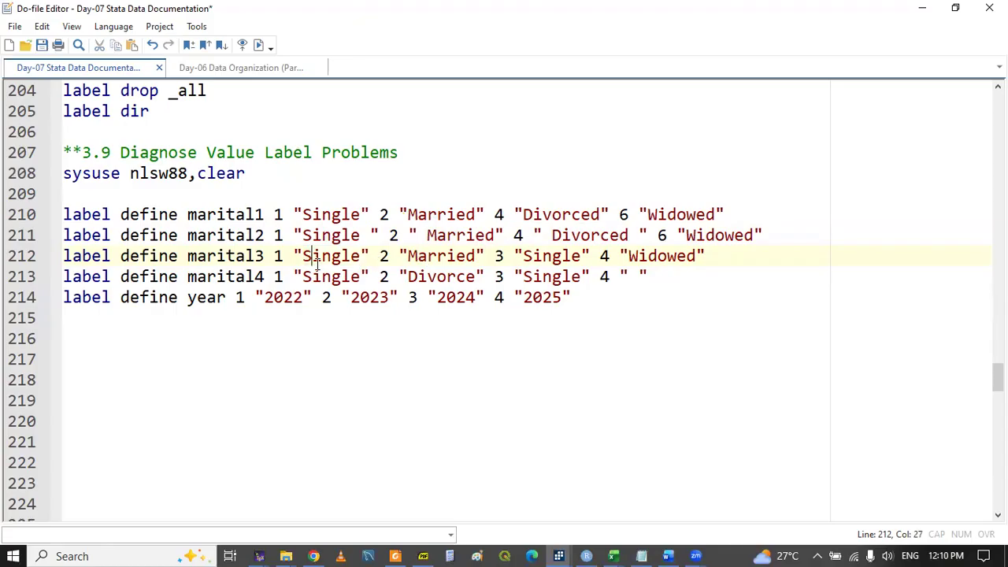
pyautogui.doubleClick(533, 256)
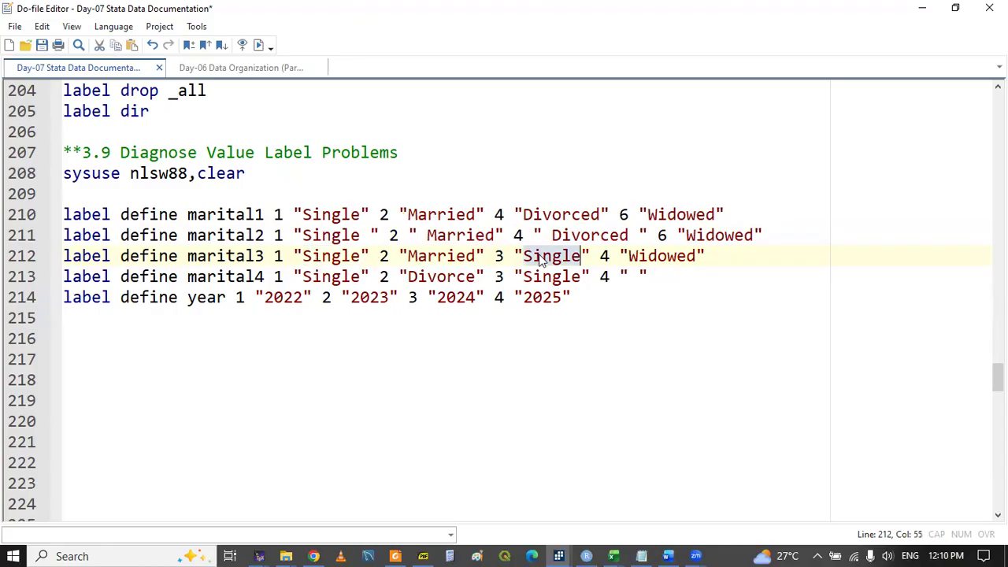
pyautogui.doubleClick(318, 260)
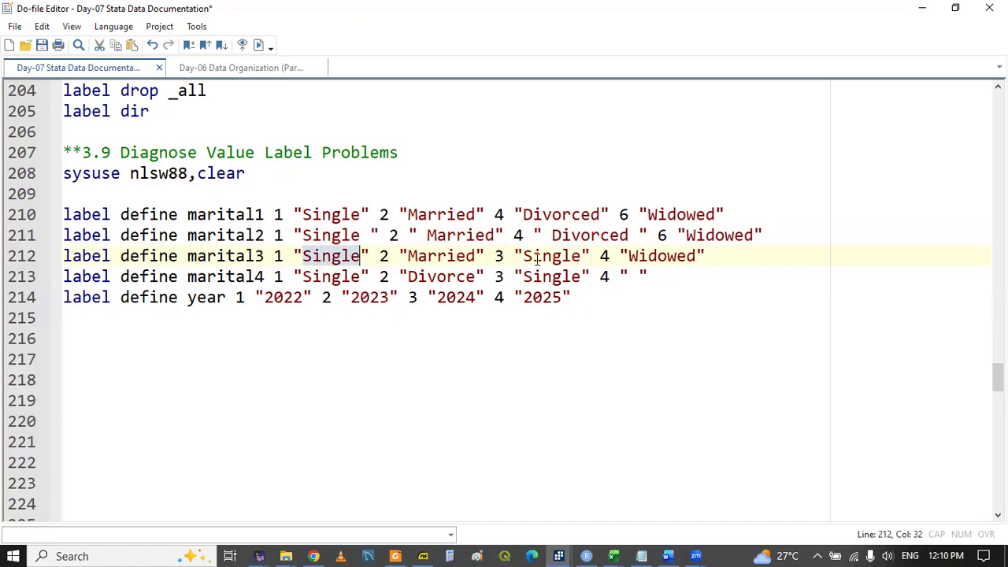
pyautogui.click(315, 277)
pyautogui.moveTo(629, 277); pyautogui.dragTo(641, 274)
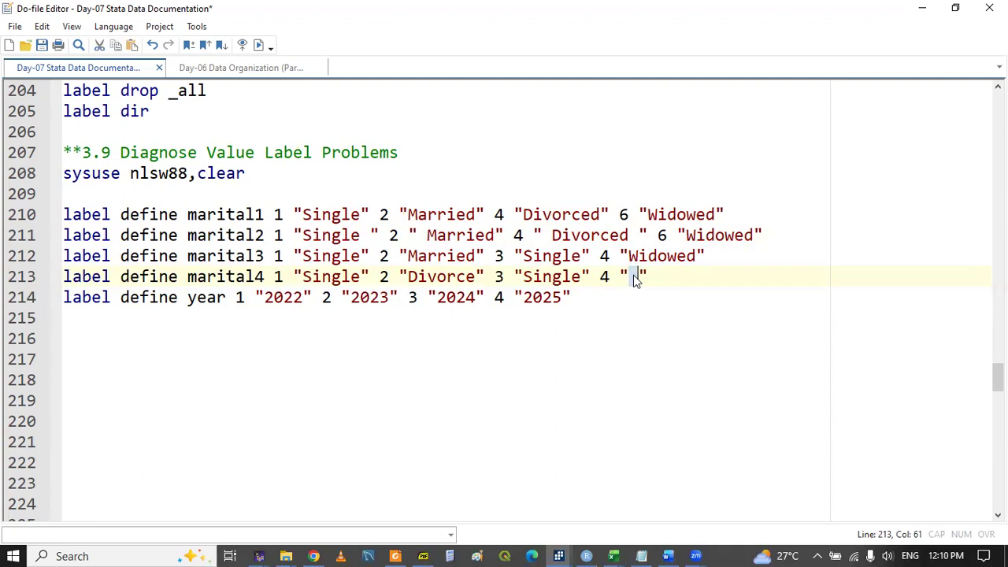
pyautogui.moveTo(610, 277); pyautogui.dragTo(640, 277)
# Examine the numeric text assigned to each code in the year label definition.
pyautogui.doubleClick(214, 303)
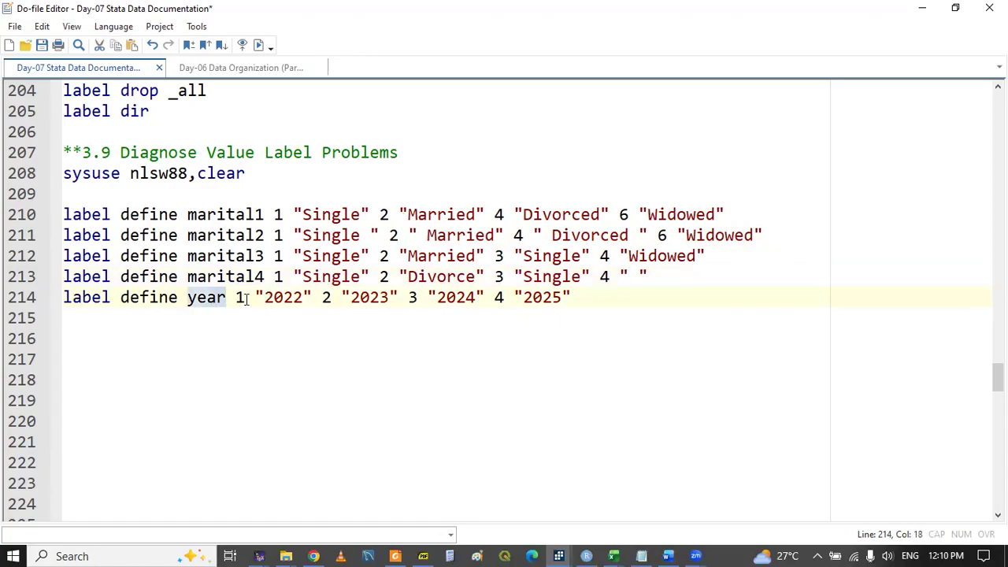
pyautogui.click(243, 300)
pyautogui.doubleClick(282, 300)
pyautogui.doubleClick(365, 303)
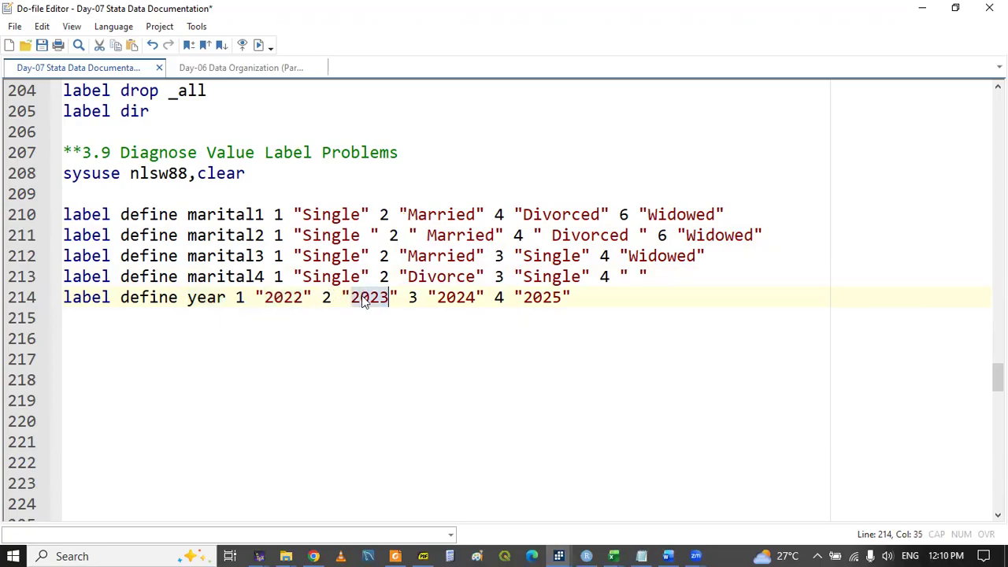
pyautogui.click(441, 297)
pyautogui.doubleClick(449, 299)
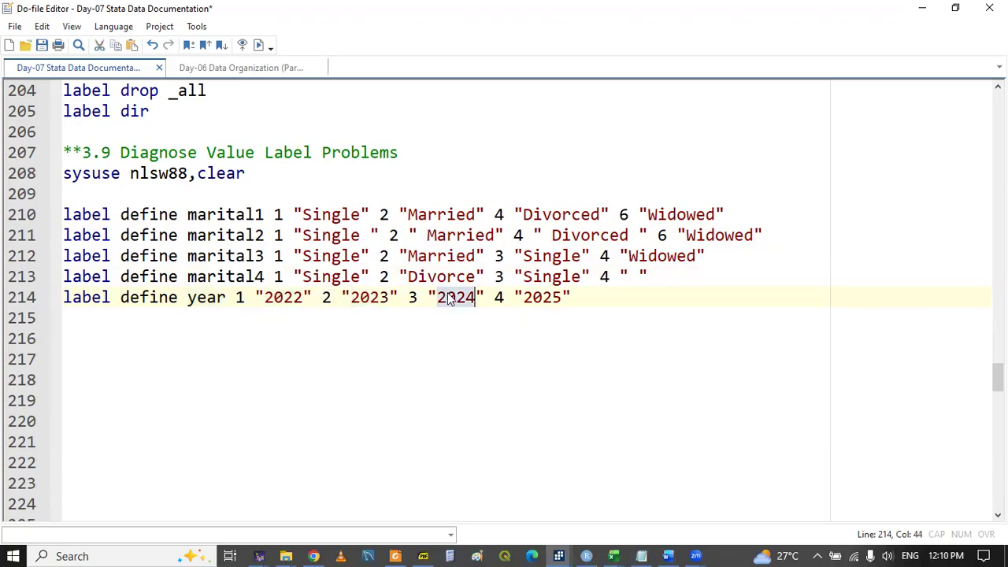
pyautogui.click(529, 298)
pyautogui.doubleClick(535, 304)
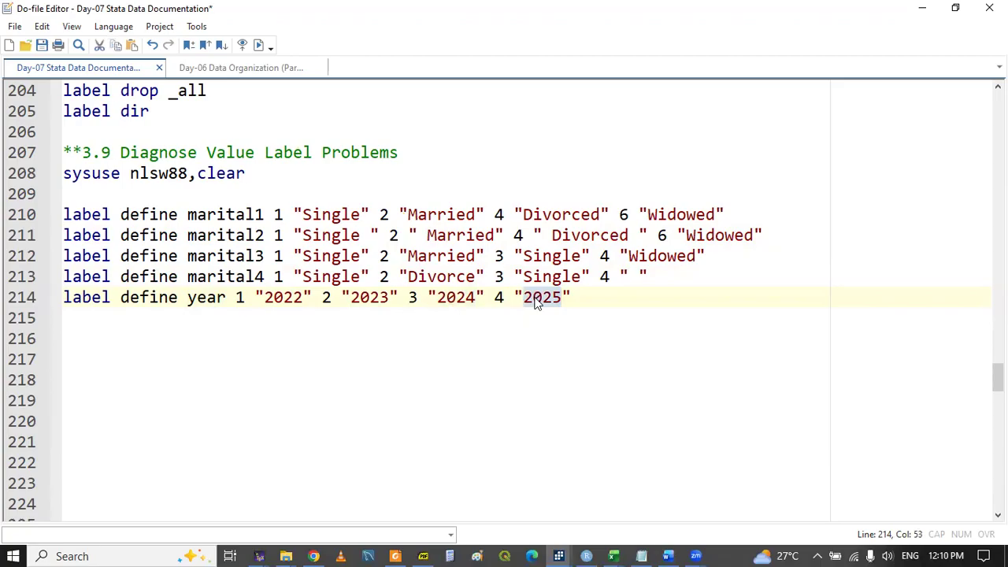
# Change the sysuse dataset under heading 3.9 to auto2 and run that line together with the five label define lines.
pyautogui.doubleClick(155, 174)
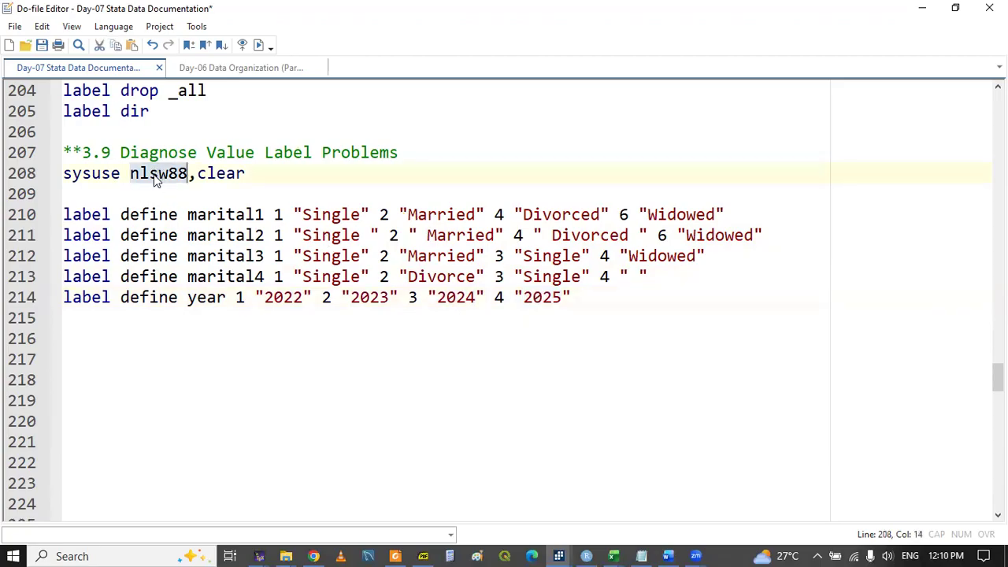
pyautogui.write('aut')
pyautogui.press('Return')
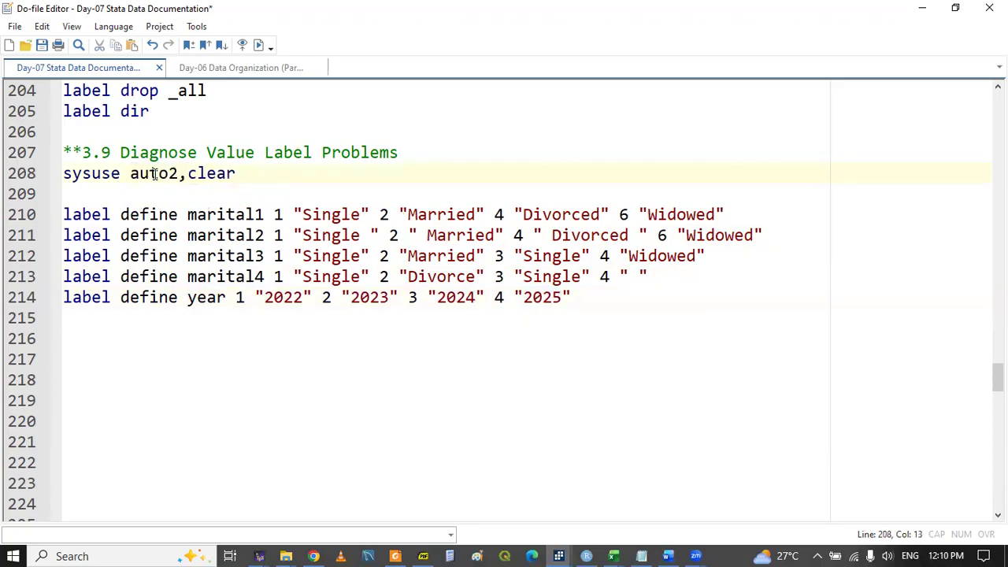
pyautogui.click(82, 195)
pyautogui.moveTo(66, 167); pyautogui.dragTo(130, 303)
pyautogui.hotkey('shift', 'End')
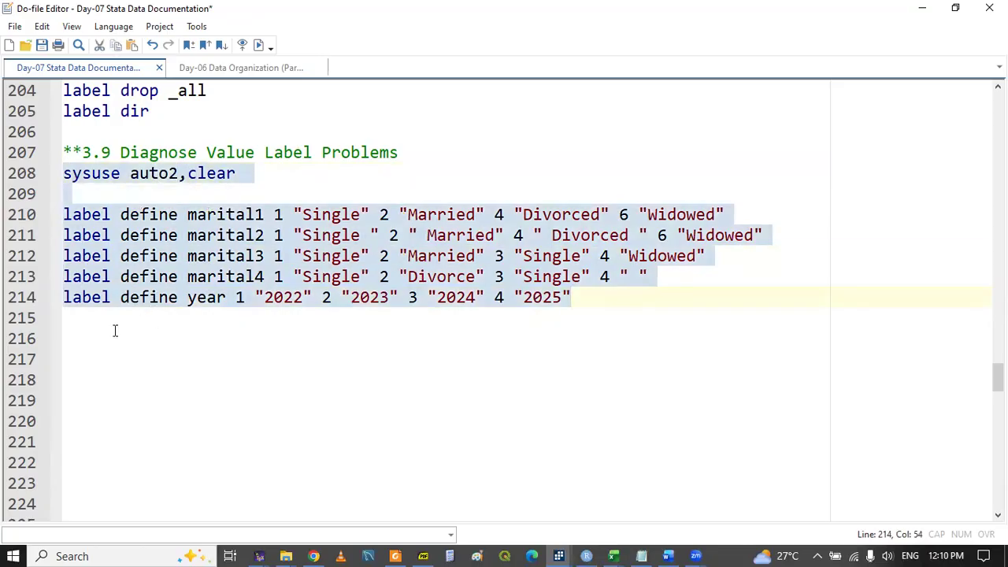
# Add the command label dir below the label definitions, copy and run it, and view the listed label names in the results.
pyautogui.click(115, 330)
pyautogui.write('label ')
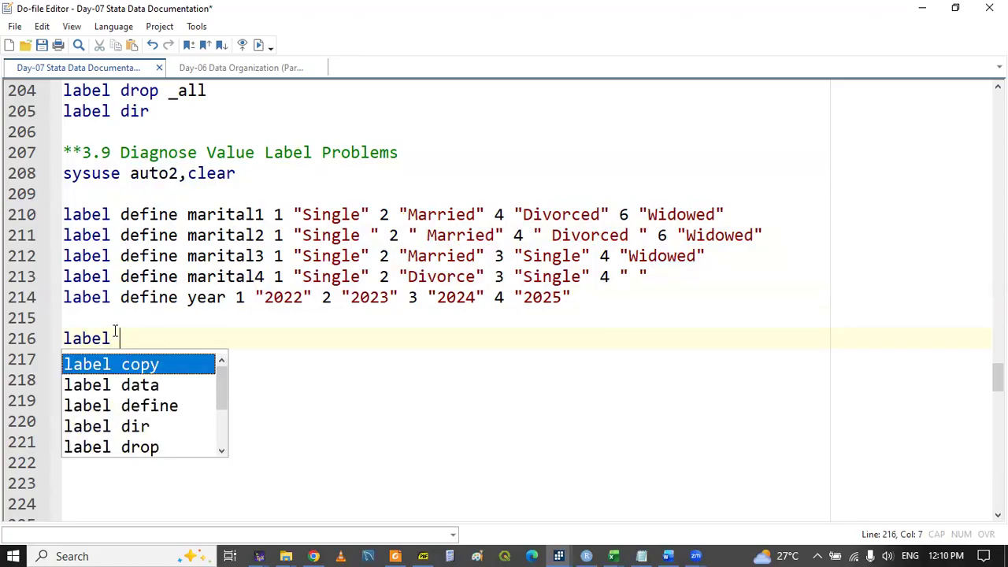
pyautogui.write('dir')
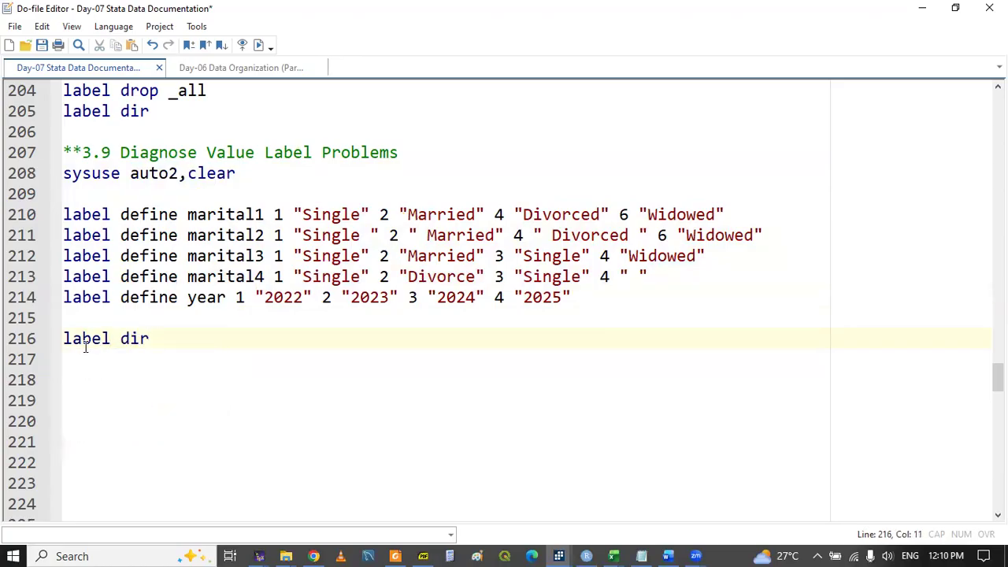
pyautogui.doubleClick(86, 346)
pyautogui.hotkey('shift', 'End')
pyautogui.hotkey('ctrl', 'c')
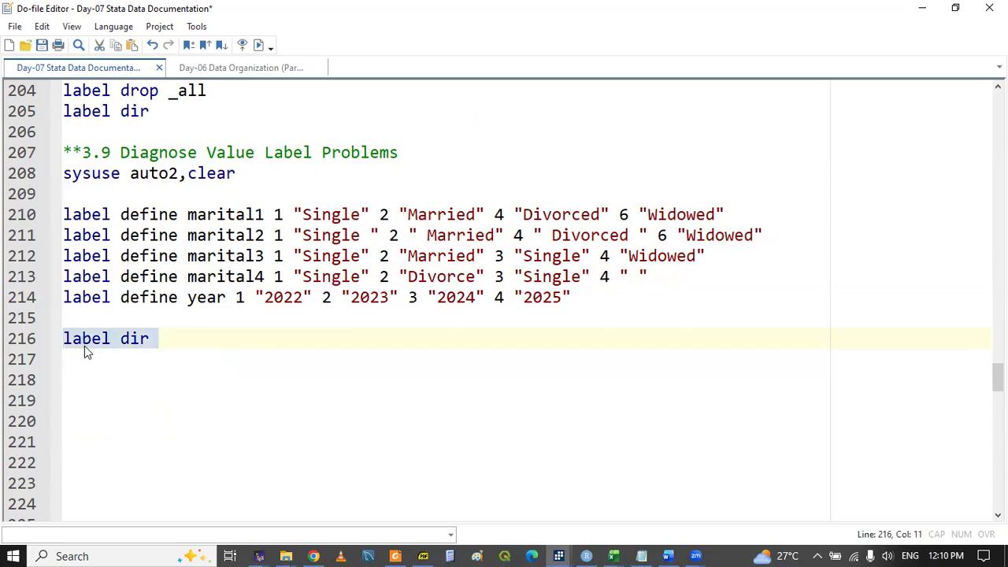
pyautogui.click(557, 554)
pyautogui.click(315, 488)
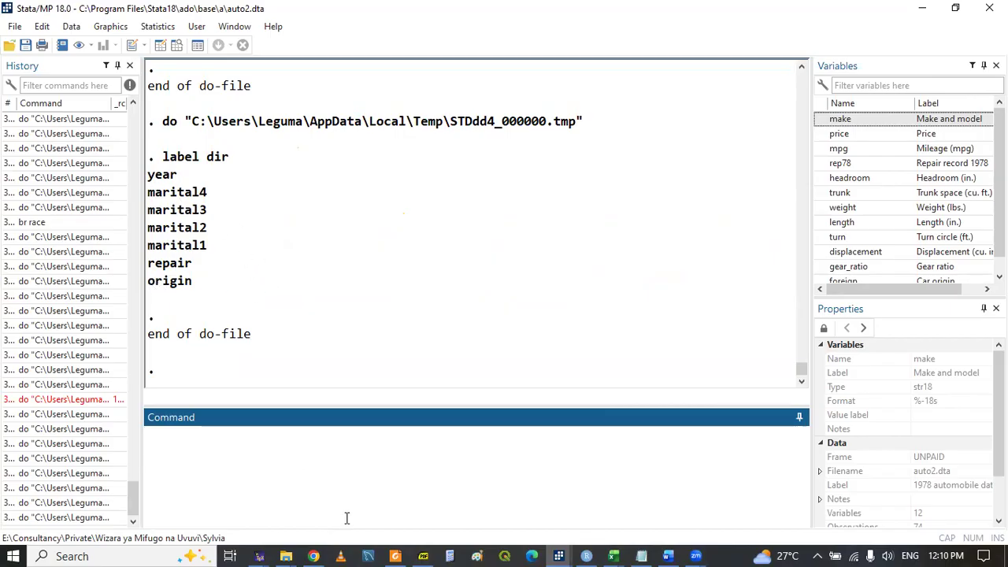
# Return to the do-file, duplicate the label dir line directly below, and change the copy to label list.
pyautogui.click(559, 556)
pyautogui.click(611, 508)
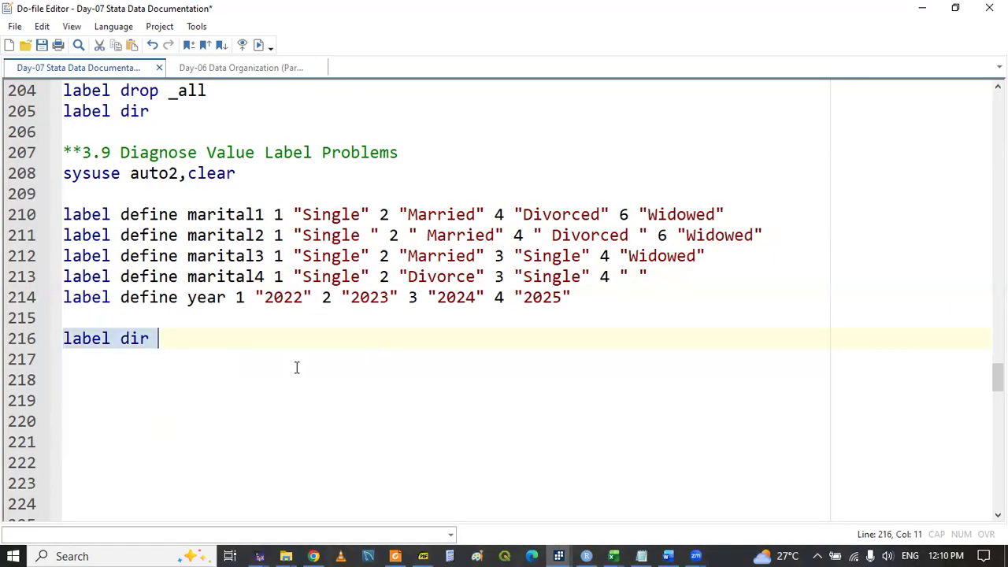
pyautogui.click(295, 363)
pyautogui.hotkey('ctrl', 'v')
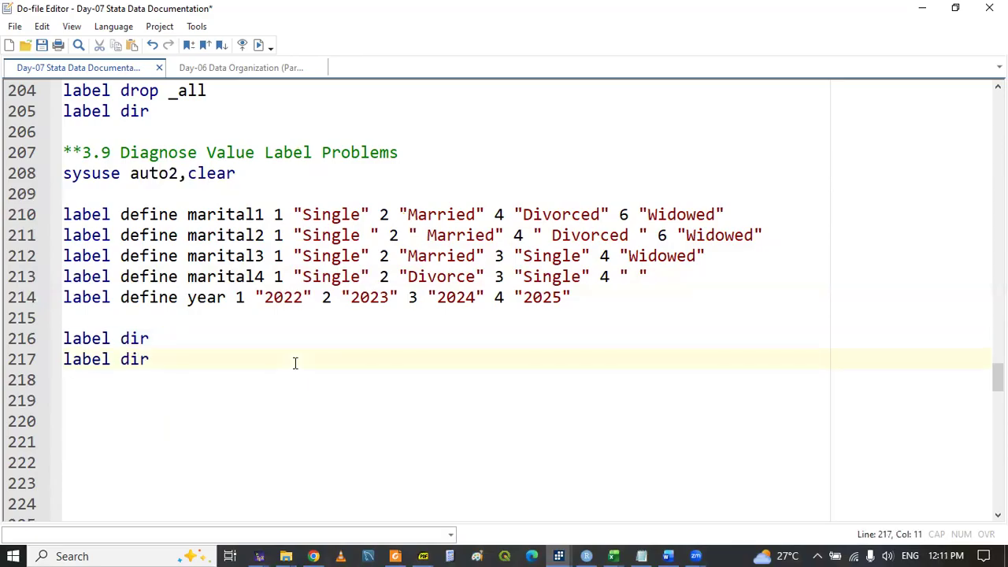
pyautogui.doubleClick(131, 360)
pyautogui.write('list')
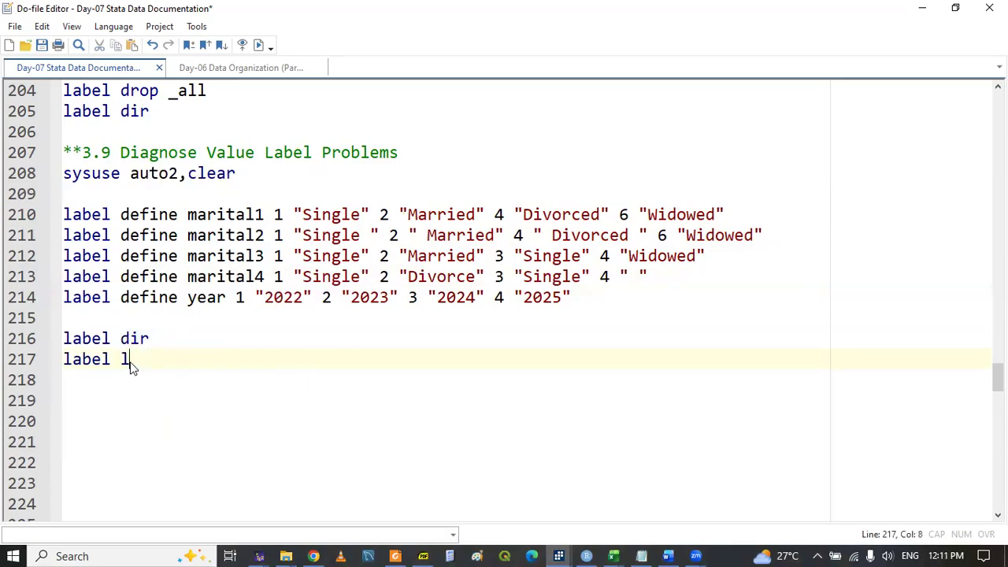
# Run the label list line and examine the codes and text listed for each value label in the results.
pyautogui.click(100, 361)
pyautogui.doubleClick(100, 361)
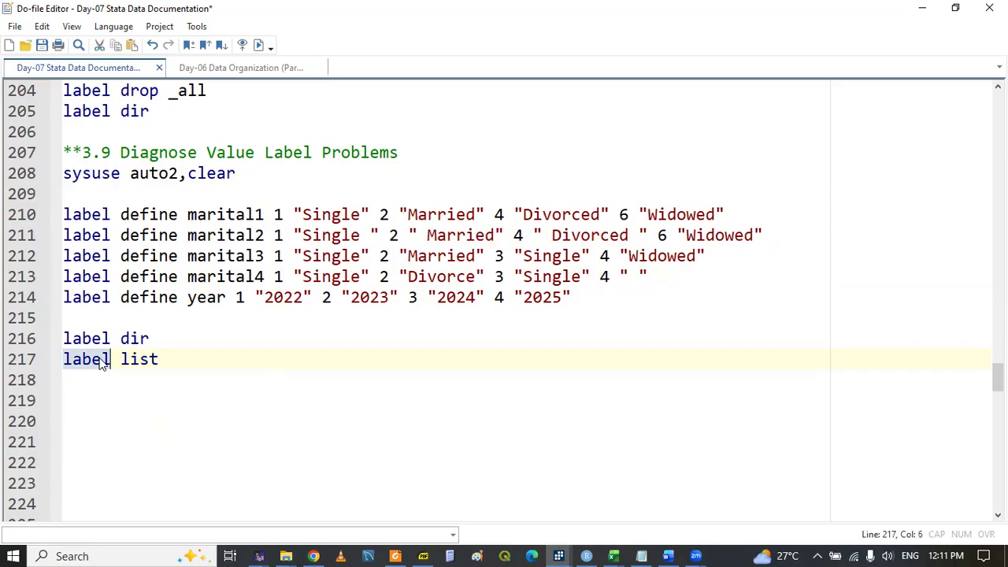
pyautogui.hotkey('shift', 'End')
pyautogui.hotkey('ctrl', 'd')
pyautogui.moveTo(557, 556)
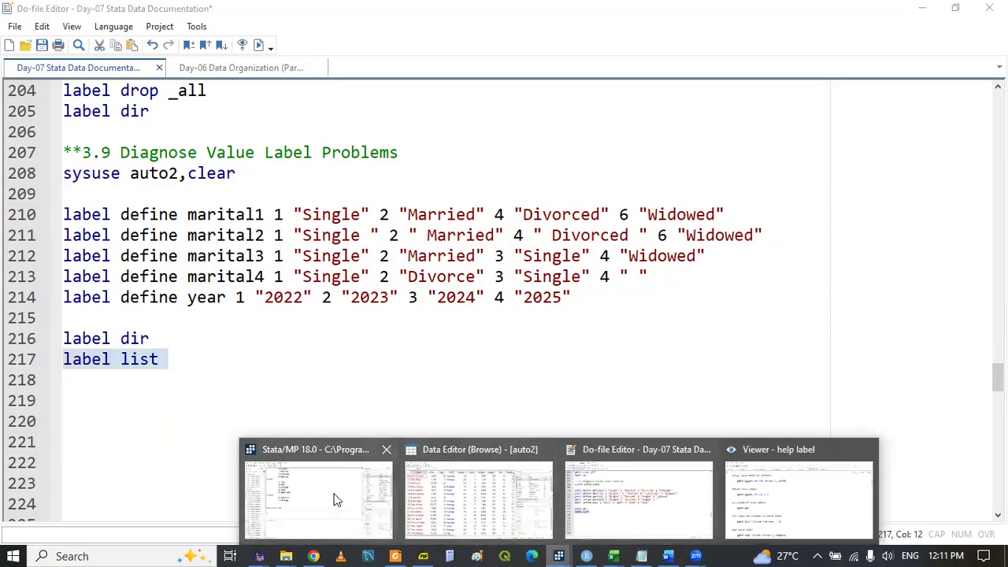
pyautogui.click(338, 499)
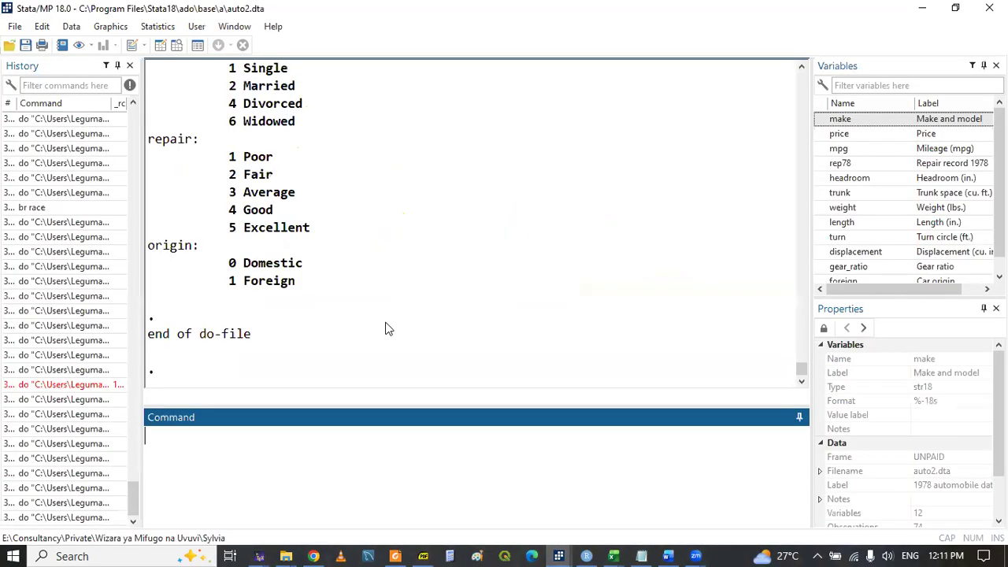
pyautogui.click(801, 67)
pyautogui.click(800, 67)
pyautogui.click(801, 66)
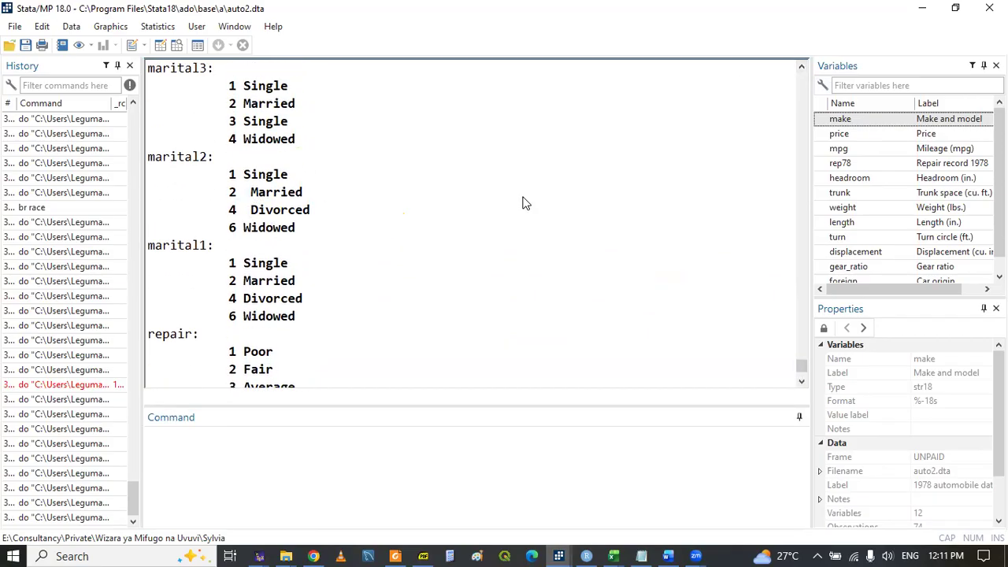
# Return to the do-file and add the comment *problems with labelbook command two lines below label list.
pyautogui.click(559, 556)
pyautogui.click(631, 506)
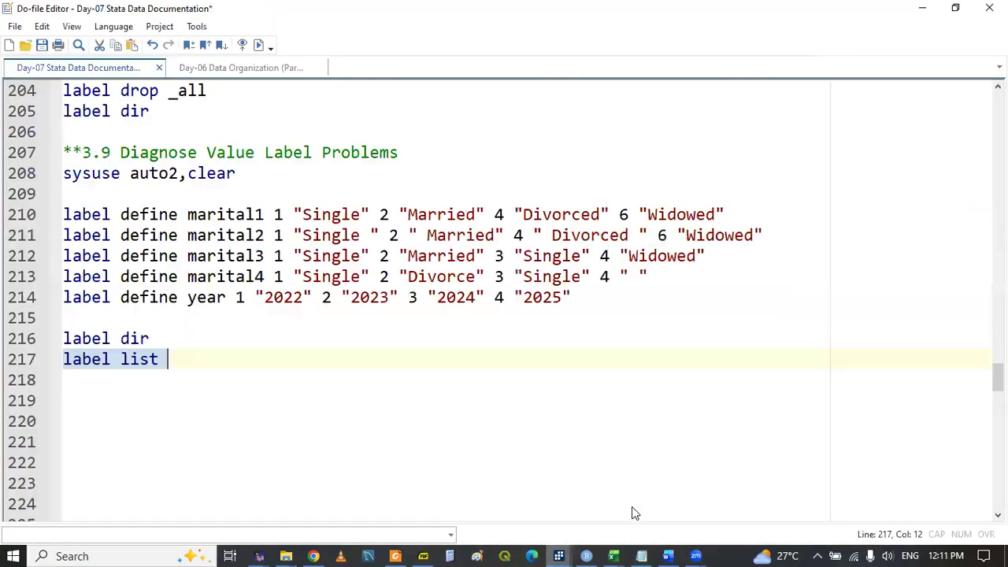
pyautogui.click(162, 407)
pyautogui.write('labe')
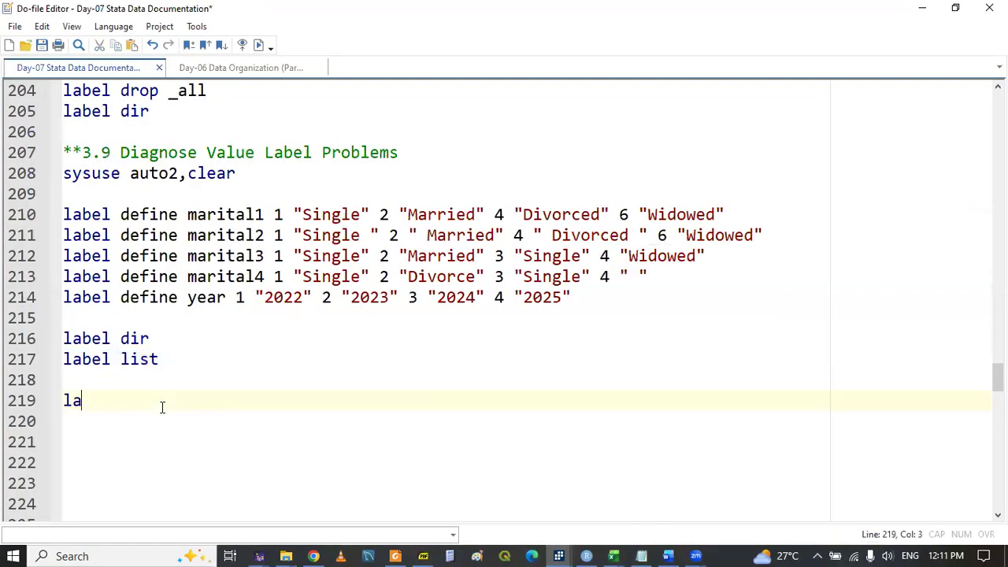
pyautogui.press('BackSpace')
pyautogui.press('BackSpace')
pyautogui.press('BackSpace')
pyautogui.press('BackSpace')
pyautogui.write('*problems w')
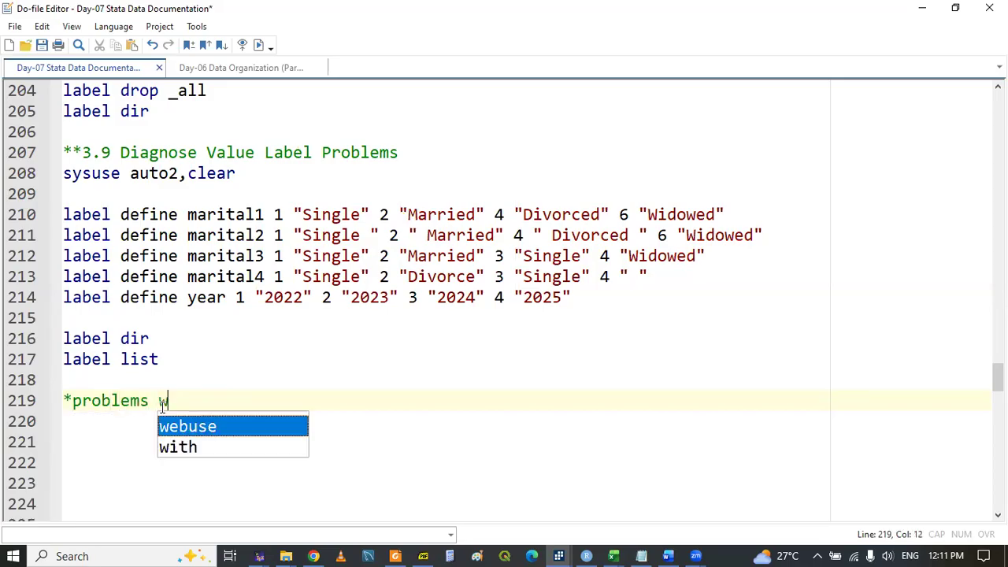
pyautogui.press('BackSpace')
pyautogui.press('BackSpace')
pyautogui.press('BackSpace')
pyautogui.press('BackSpace')
pyautogui.write('m')
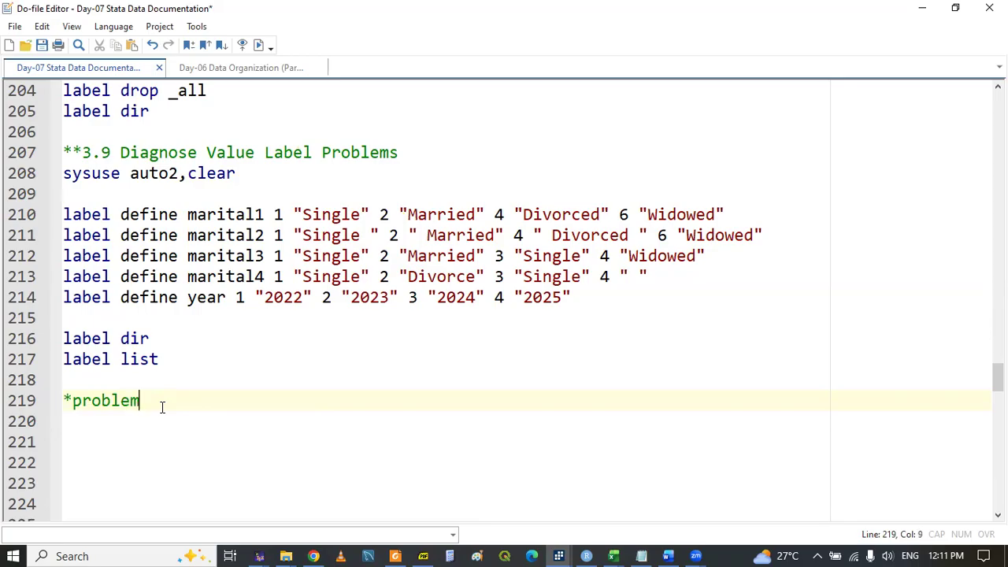
pyautogui.write('s with l')
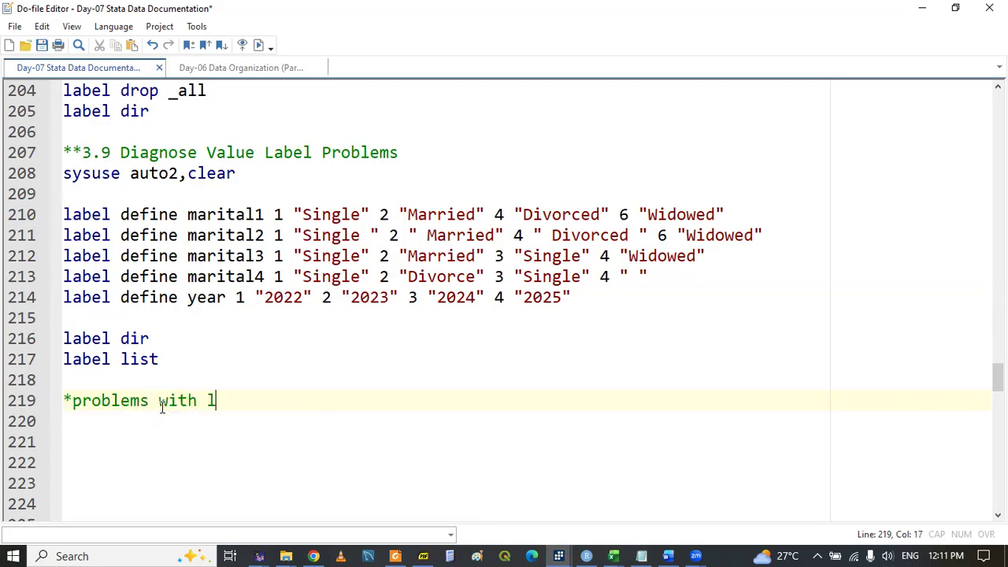
pyautogui.write('abel')
pyautogui.press('Tab')
pyautogui.write('command')
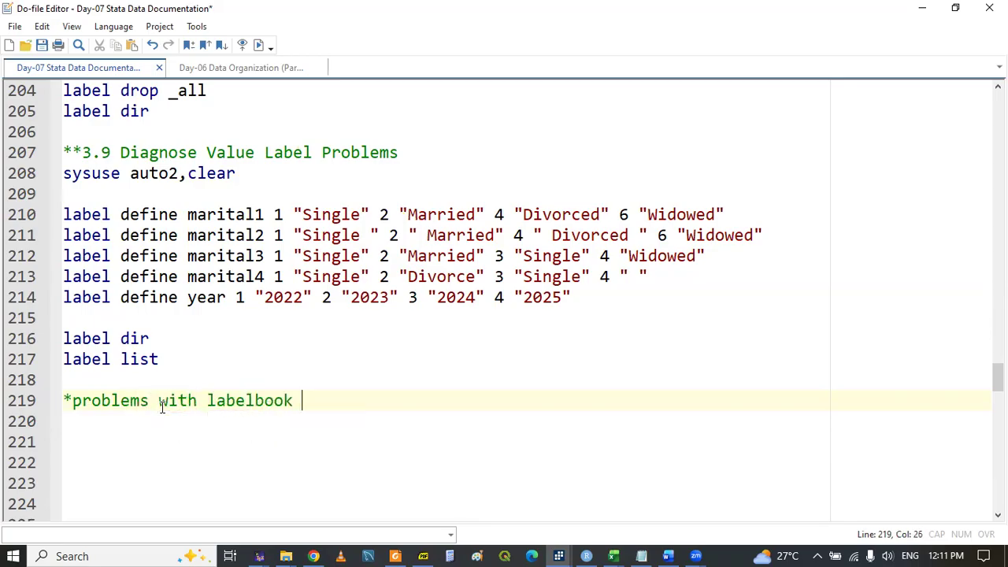
# Enter the command labelbook,problems on the line directly below the new comment.
pyautogui.click(103, 415)
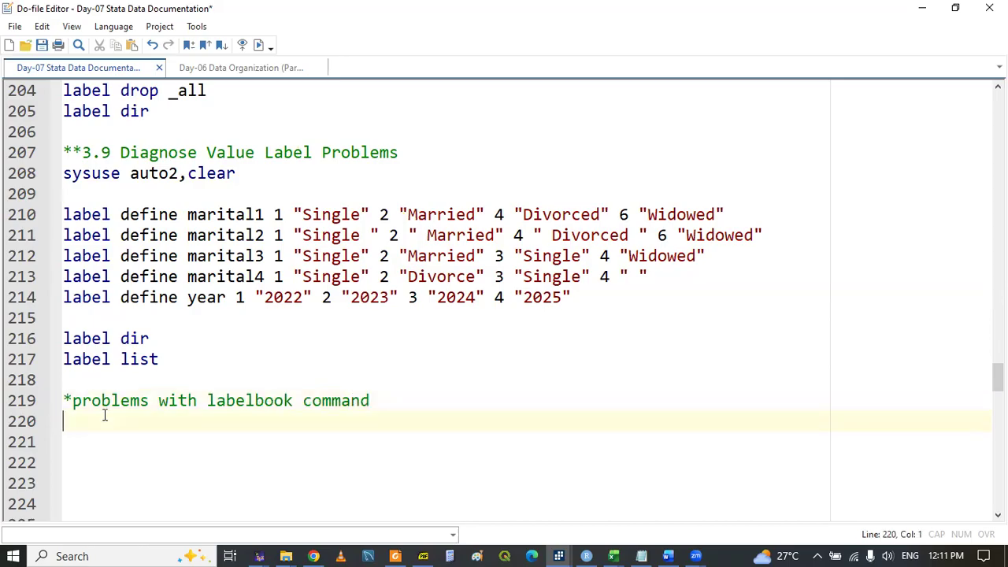
pyautogui.write('labe')
pyautogui.press('Down')
pyautogui.press('Down')
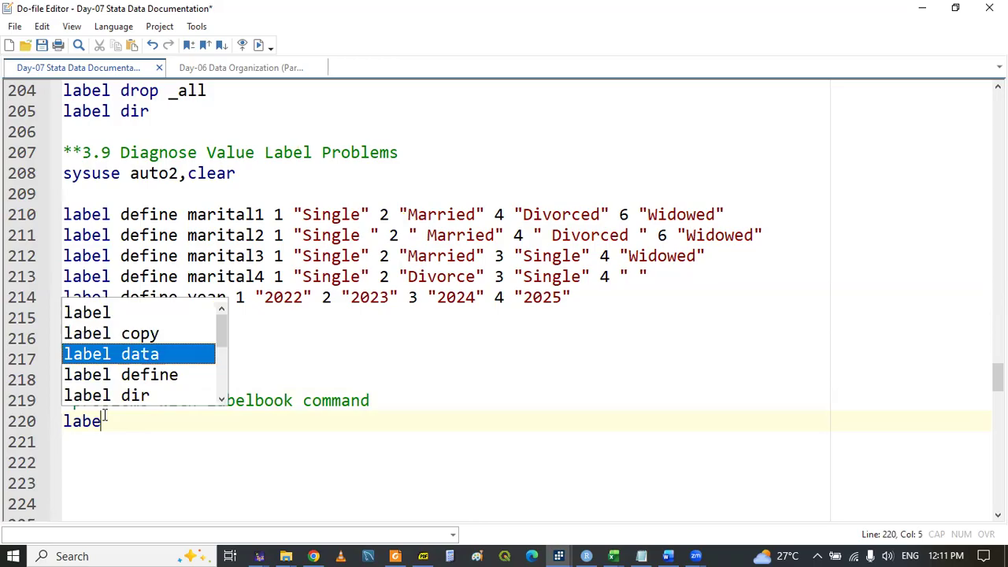
pyautogui.write('l')
pyautogui.press('BackSpace')
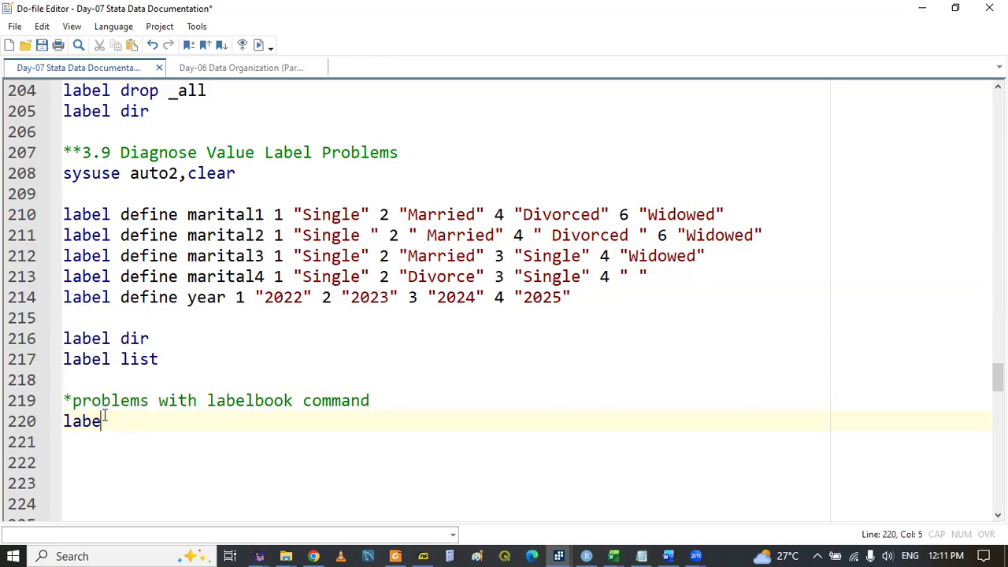
pyautogui.write('lb')
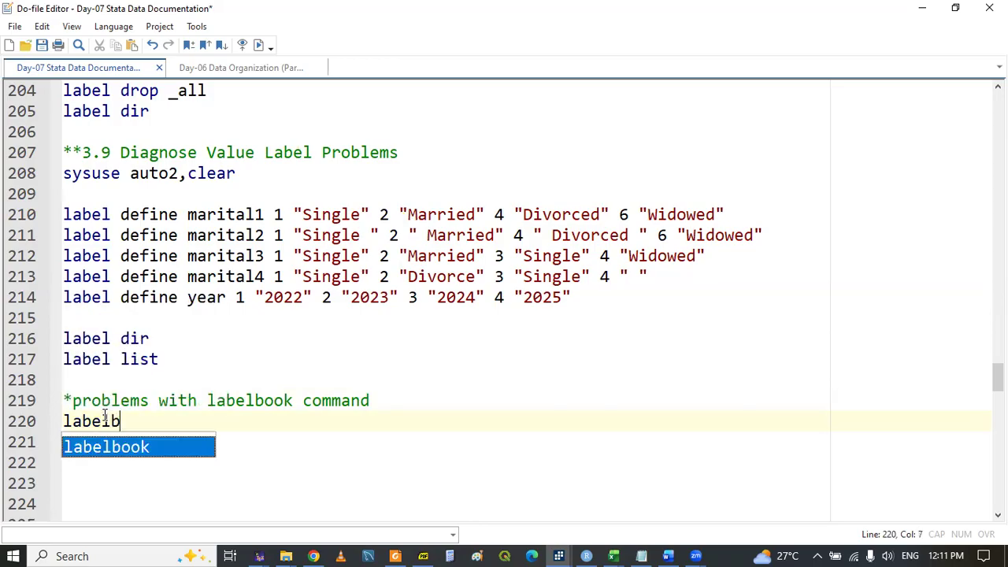
pyautogui.write('ook,pro')
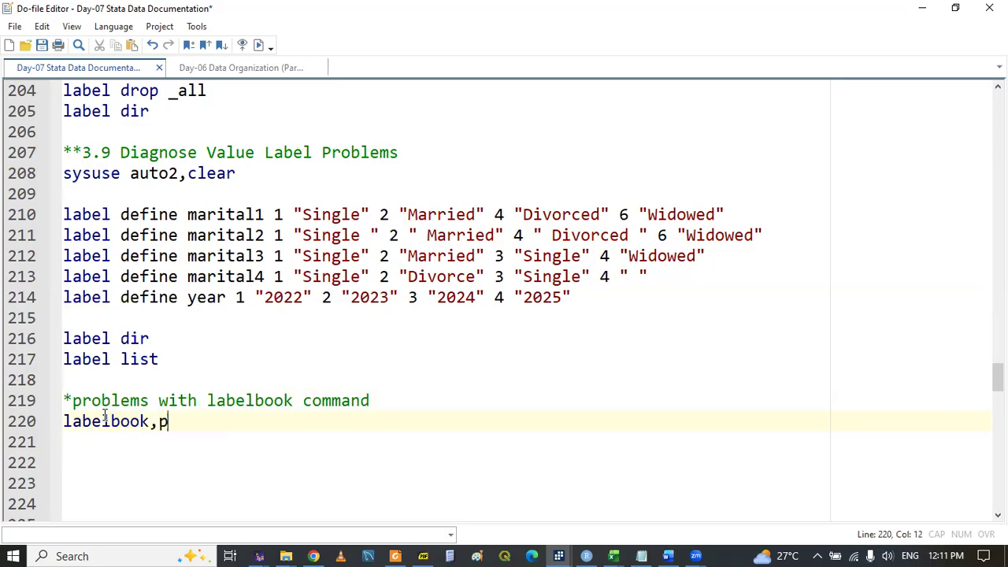
pyautogui.press('Return')
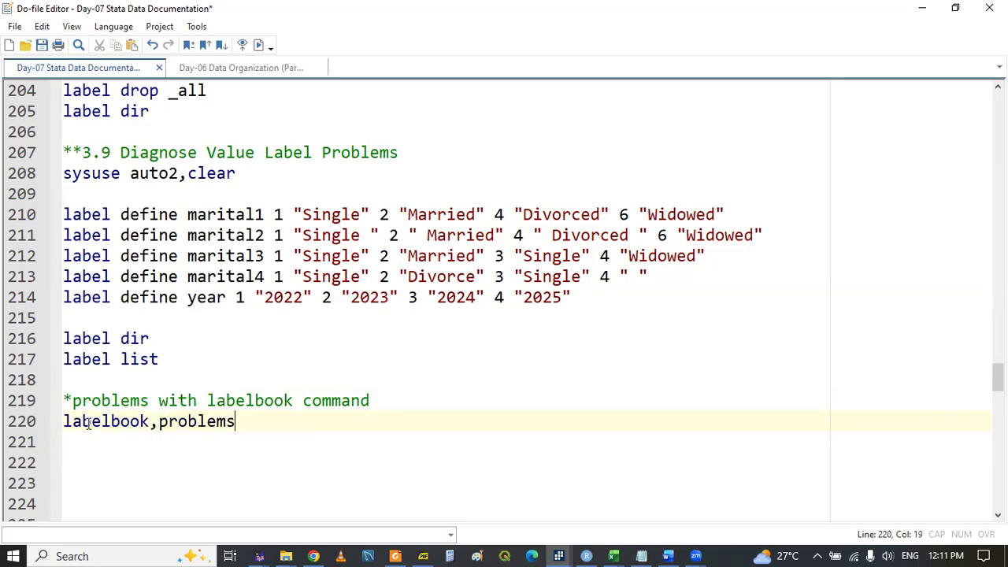
# Run the labelbook,problems line and view the report of potential value label problems in the results.
pyautogui.doubleClick(93, 421)
pyautogui.hotkey('shift', 'End')
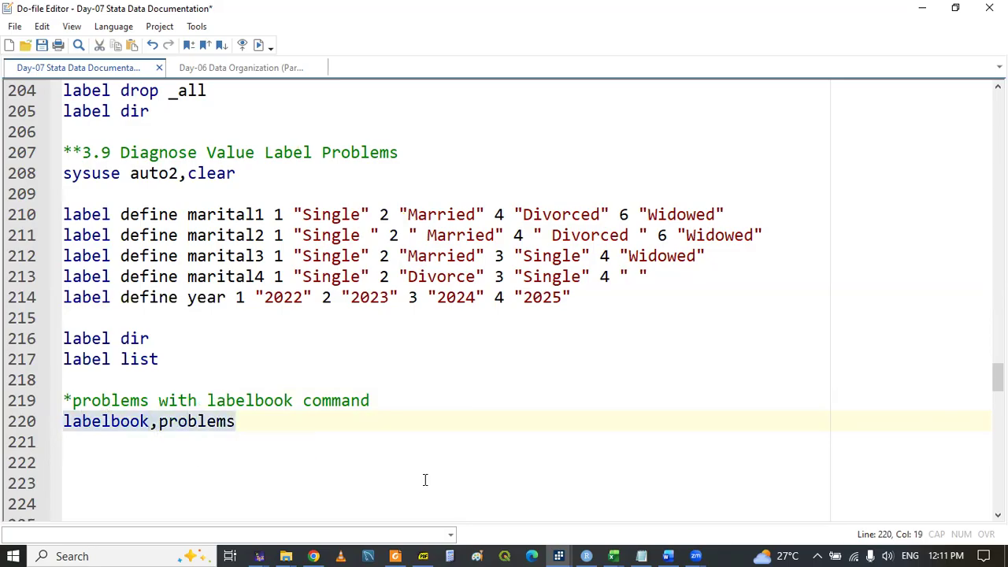
pyautogui.click(563, 549)
pyautogui.click(304, 471)
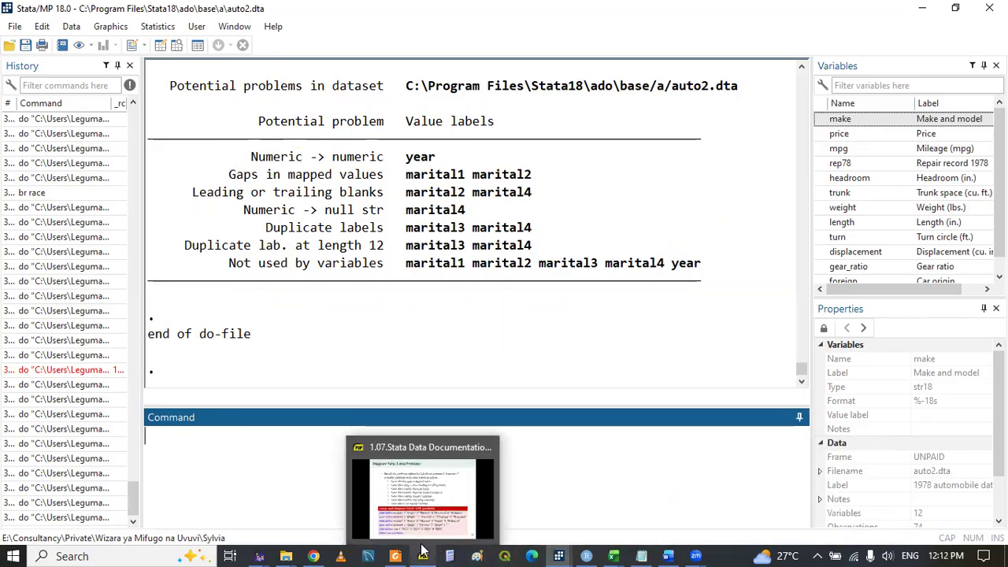
# Check the year label's definition in the do-file, including the text 2022, against the numeric-to-numeric entry in the problem report.
pyautogui.moveTo(558, 555)
pyautogui.click(635, 511)
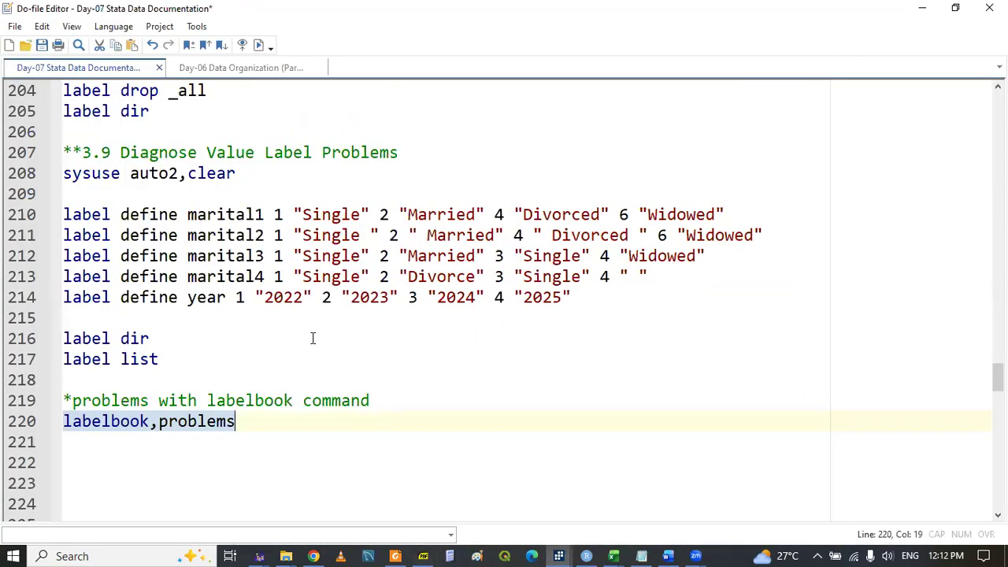
pyautogui.doubleClick(193, 298)
pyautogui.doubleClick(277, 297)
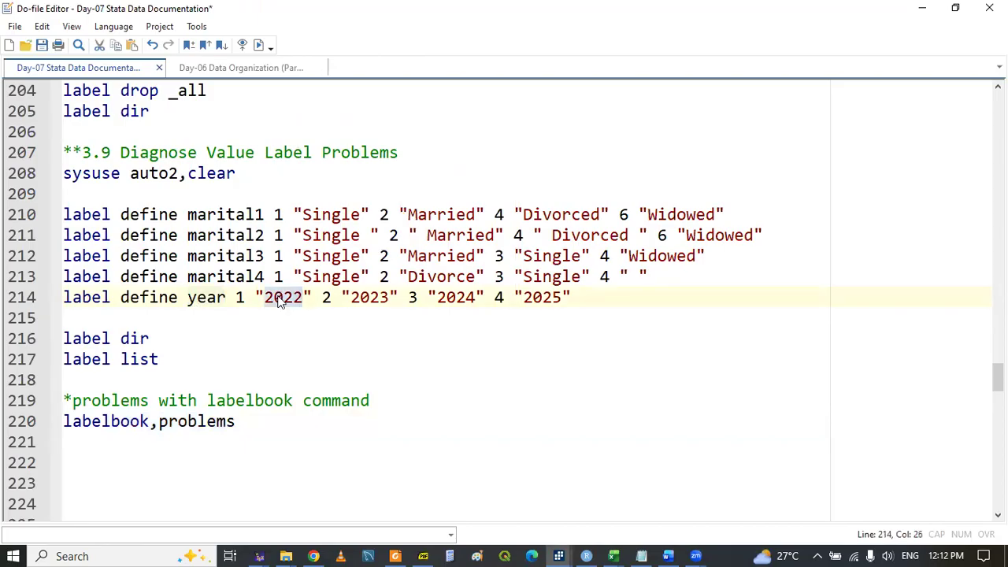
pyautogui.click(283, 298)
pyautogui.click(558, 556)
pyautogui.click(269, 481)
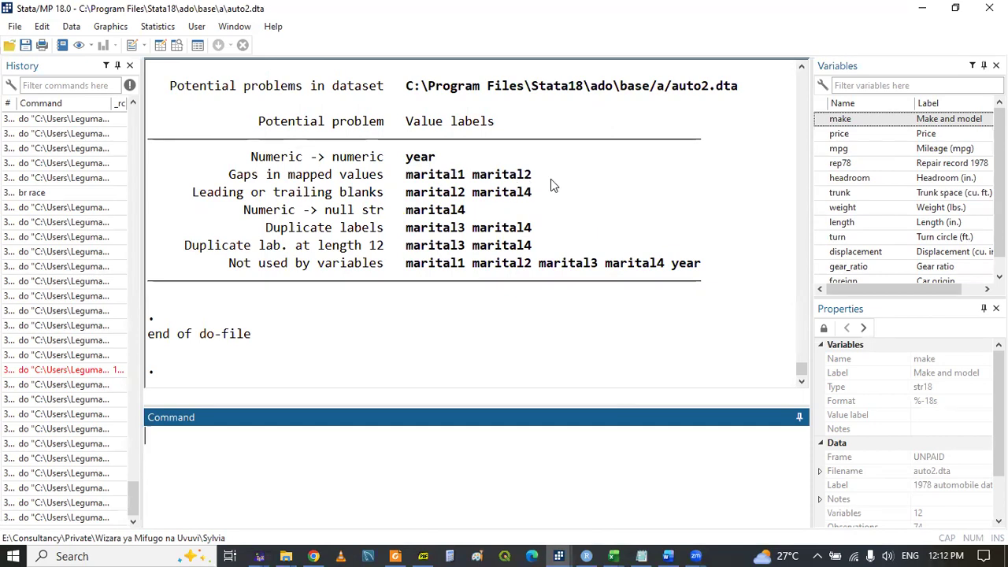
# Compare the codes in the marital1 and marital2 definitions with the report's entry on gaps in mapped values.
pyautogui.click(558, 554)
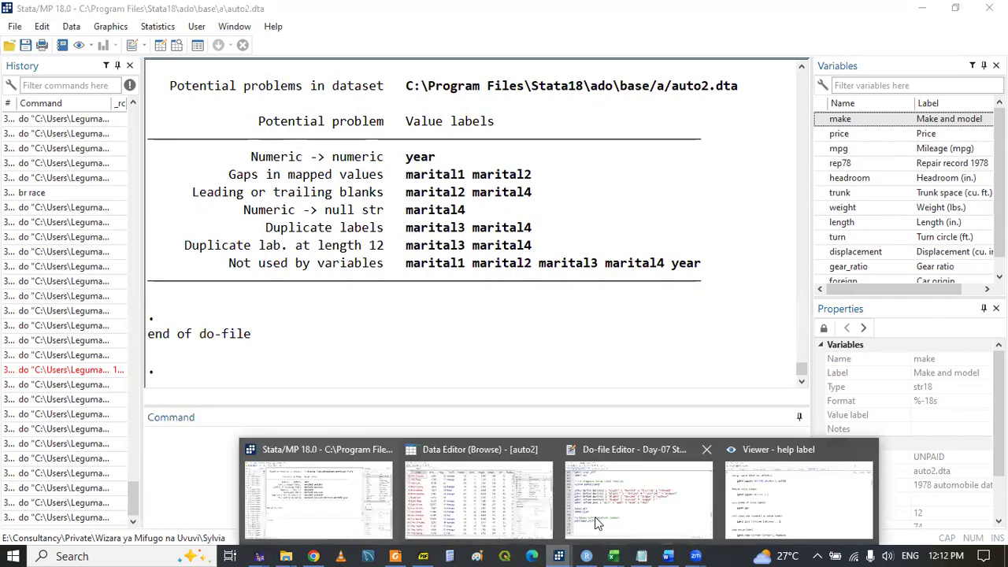
pyautogui.click(644, 496)
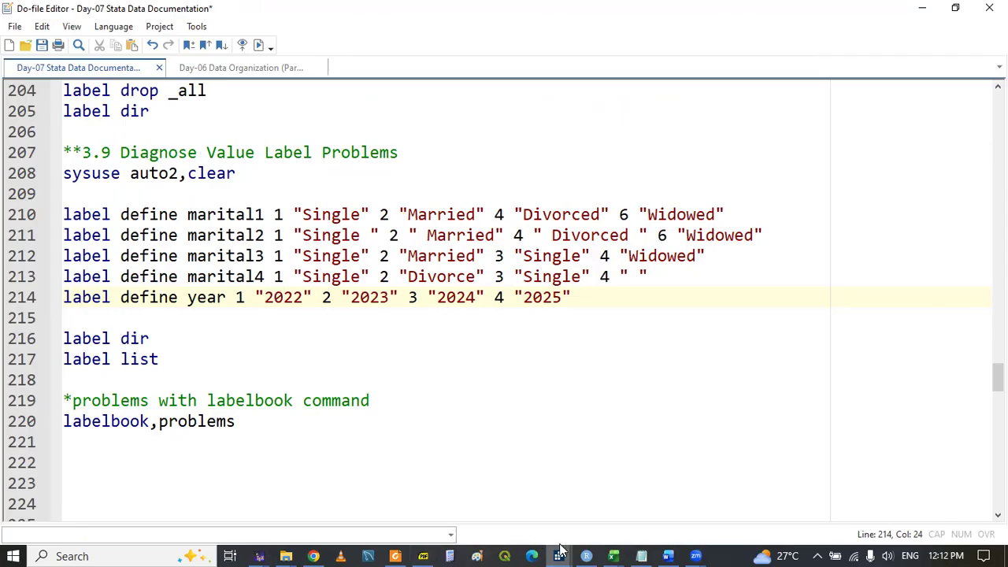
pyautogui.moveTo(559, 551)
pyautogui.click(317, 476)
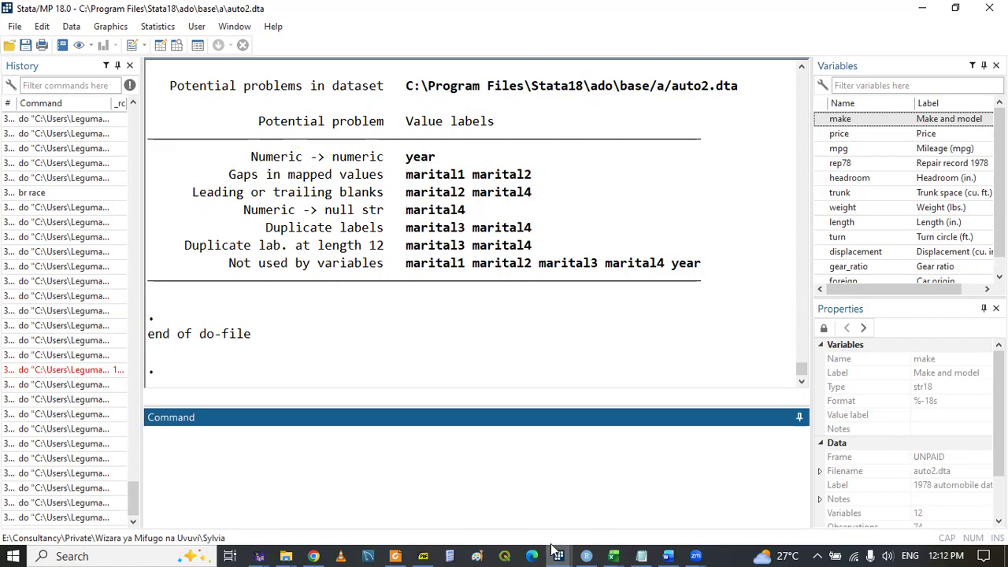
# Examine the blanks inside the quoted texts of marital2 and marital4 in the do-file, and return to the problem report.
pyautogui.moveTo(556, 551)
pyautogui.click(641, 504)
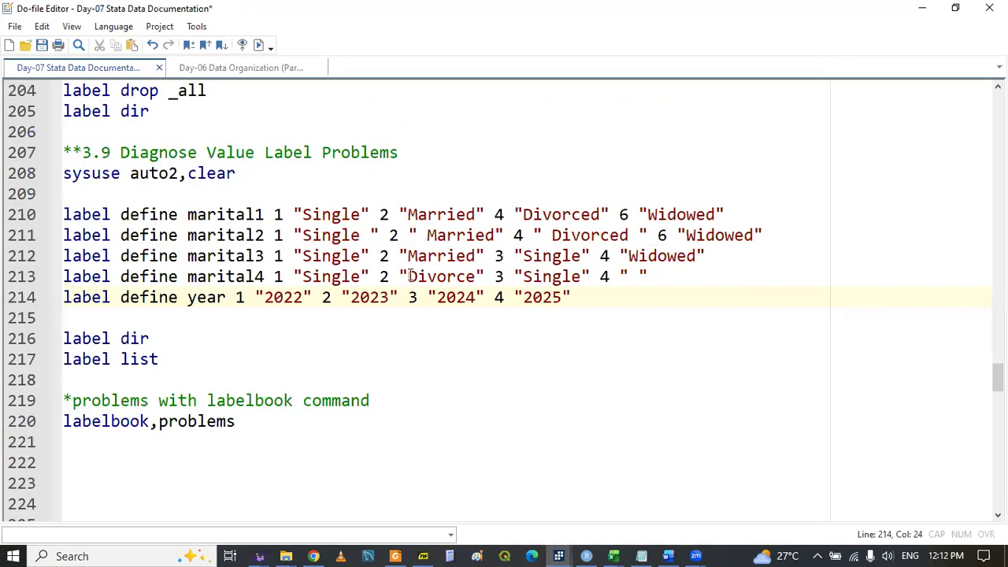
pyautogui.click(370, 234)
pyautogui.hotkey('shift', 'Left')
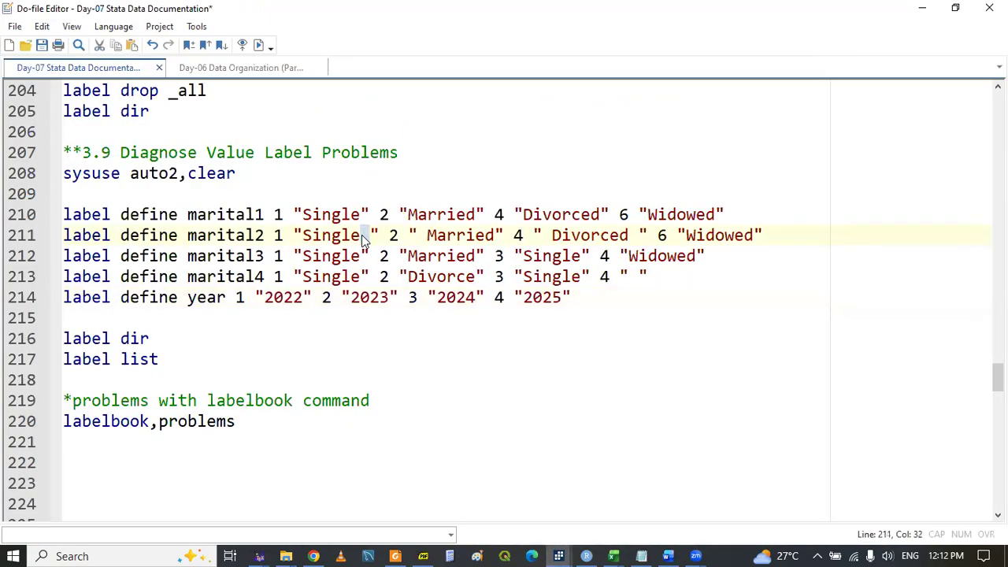
pyautogui.click(551, 235)
pyautogui.moveTo(626, 277); pyautogui.dragTo(639, 276)
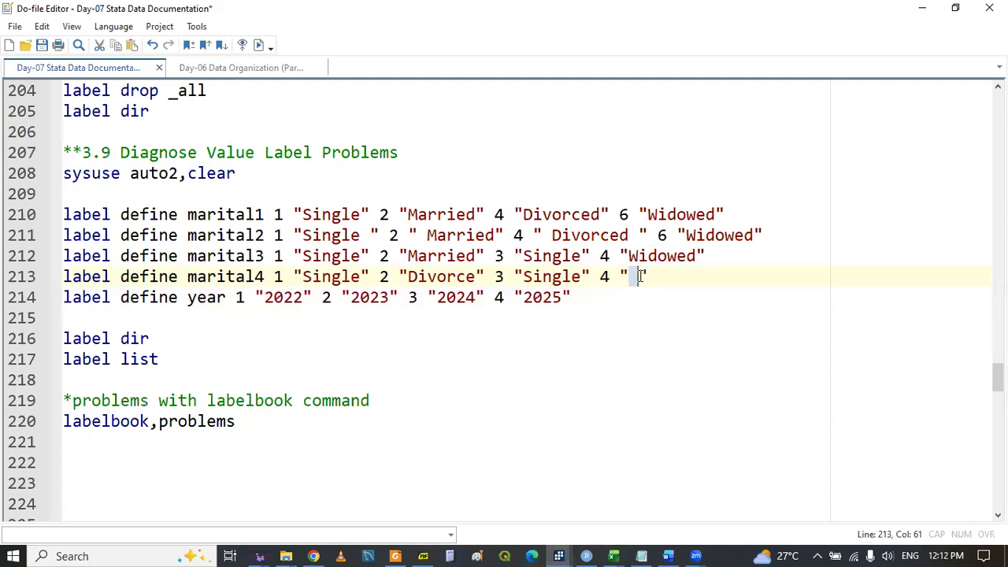
pyautogui.click(589, 272)
pyautogui.moveTo(558, 556)
pyautogui.click(339, 521)
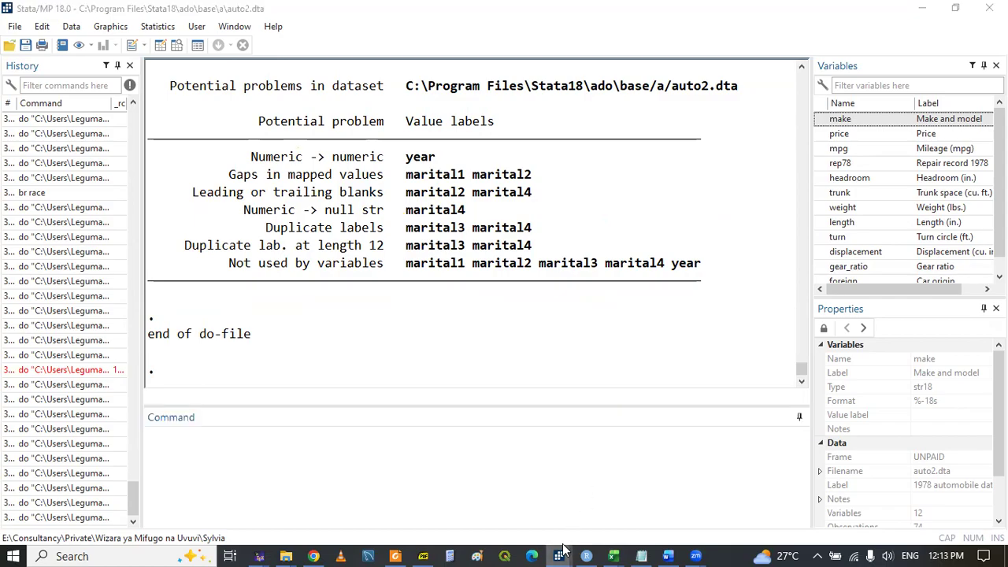
# Inspect the text assigned to code 4 in the marital4 definition against the report's null string entry.
pyautogui.moveTo(559, 556)
pyautogui.click(613, 521)
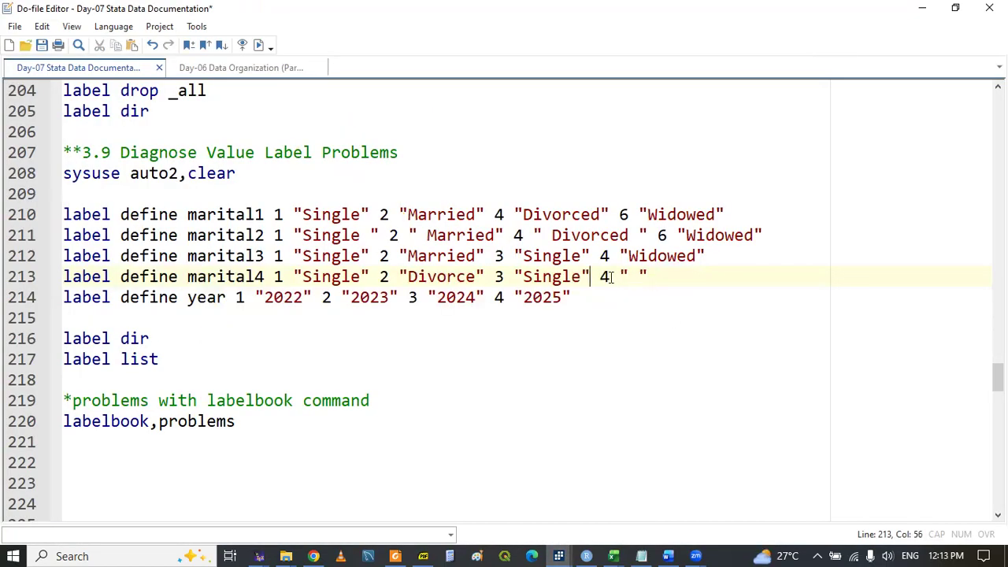
pyautogui.moveTo(630, 275); pyautogui.dragTo(642, 275)
pyautogui.click(565, 550)
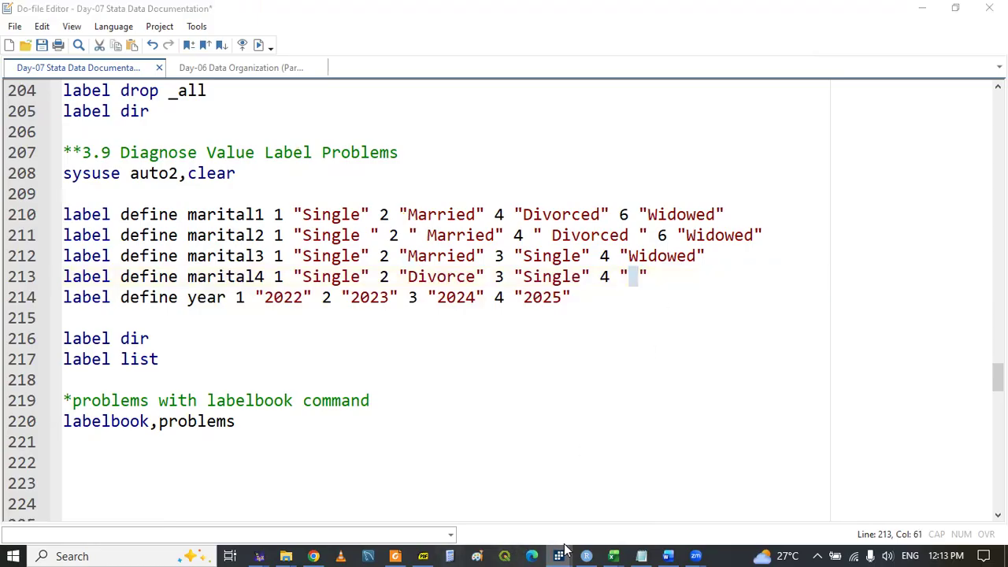
pyautogui.click(315, 504)
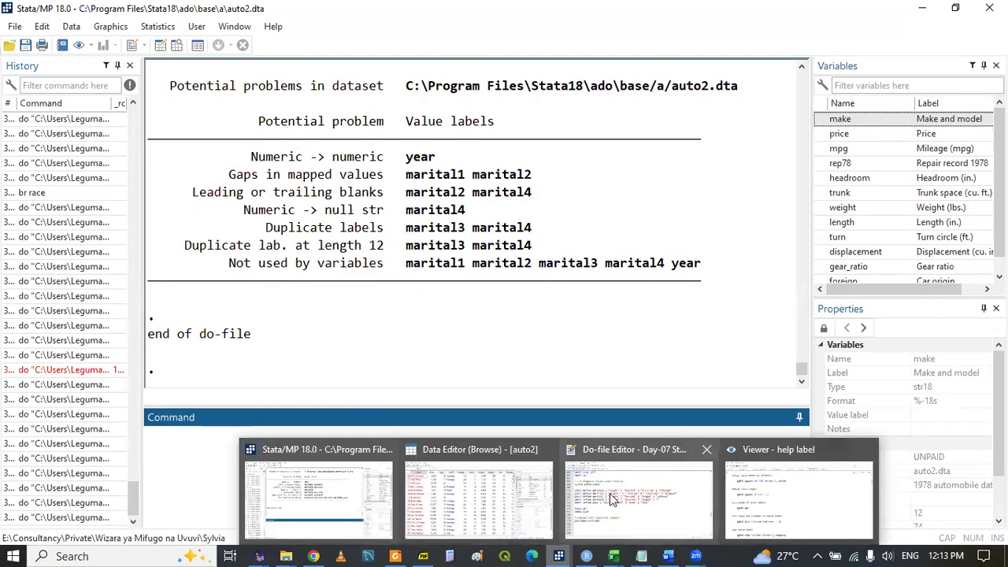
# Compare the repeated Single texts in the marital3 and marital4 definitions with the report's duplicate labels entries.
pyautogui.click(504, 492)
pyautogui.click(319, 255)
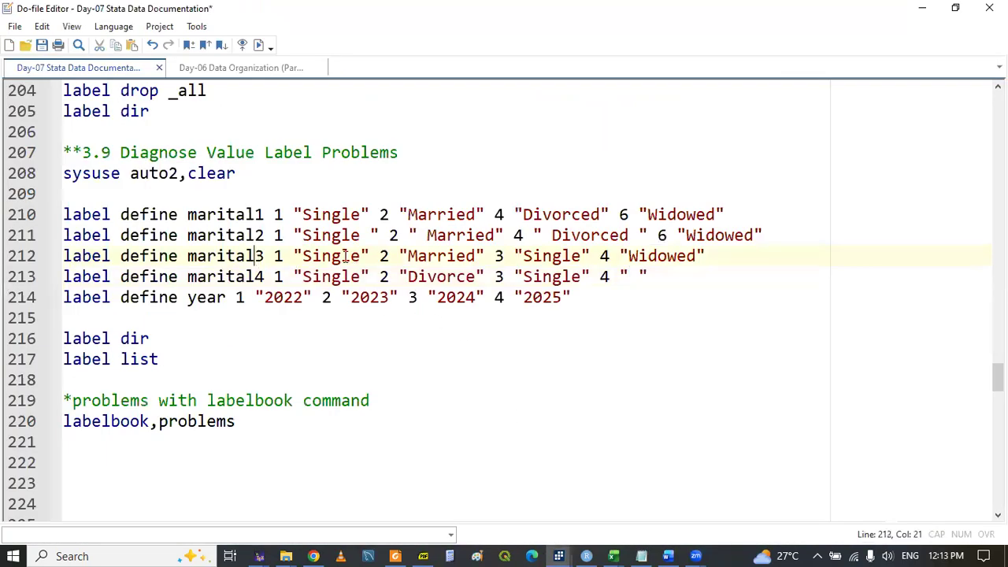
pyautogui.doubleClick(323, 255)
pyautogui.doubleClick(535, 255)
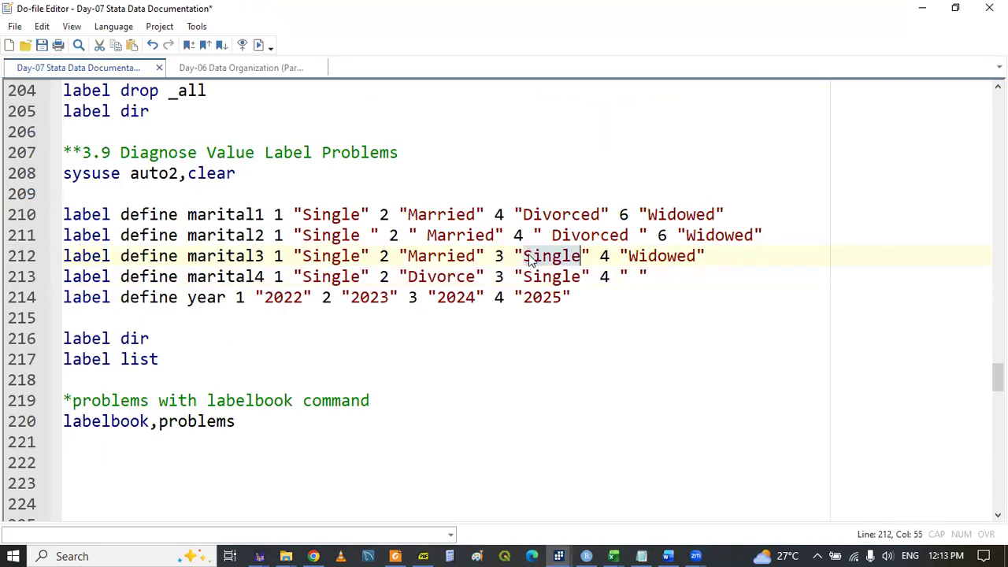
pyautogui.doubleClick(336, 277)
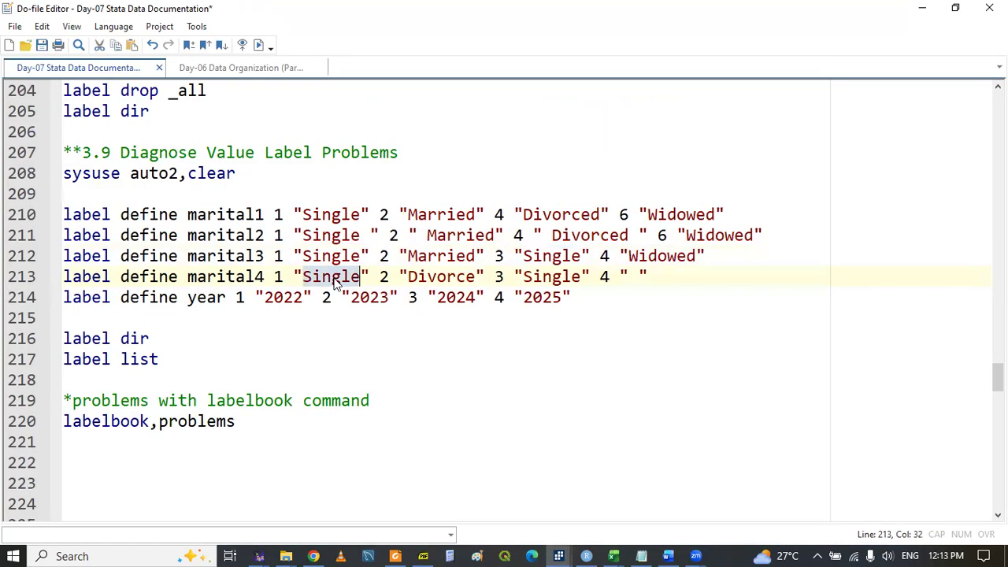
pyautogui.doubleClick(553, 276)
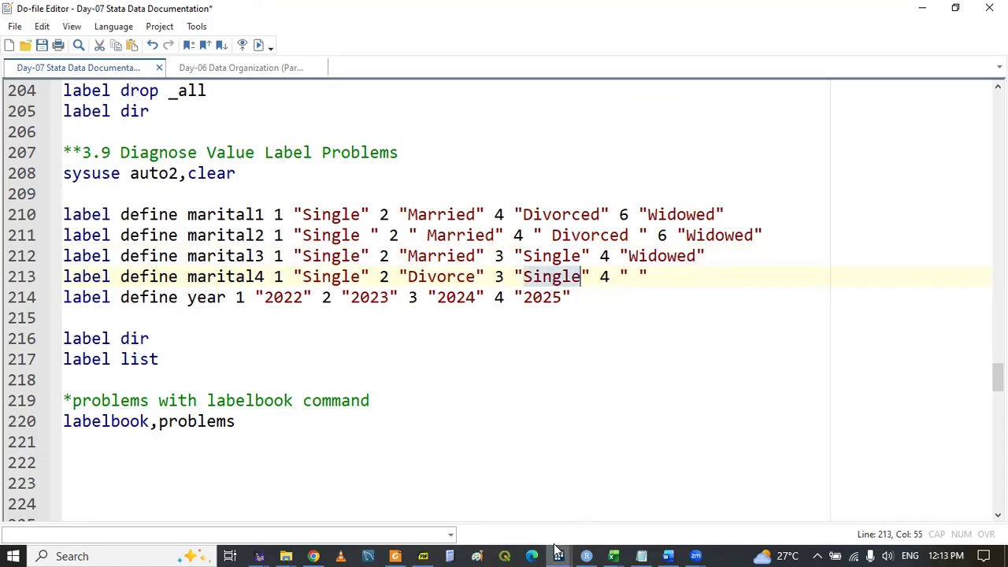
pyautogui.moveTo(558, 555)
pyautogui.click(341, 509)
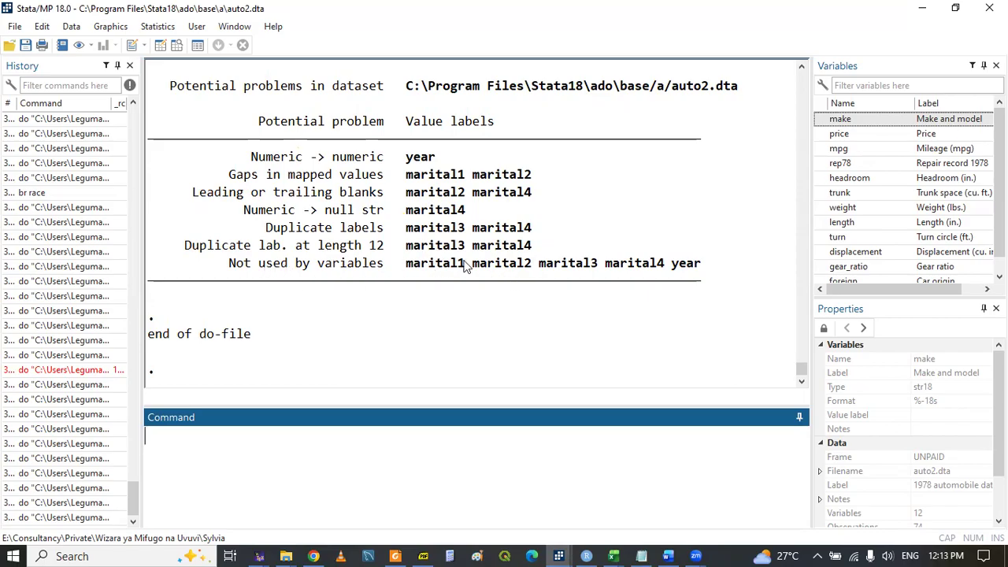
# Review the value labels reported as not used by variables, and return to the empty do-file line below labelbook,problems.
pyautogui.moveTo(407, 266); pyautogui.dragTo(693, 269)
pyautogui.click(693, 269)
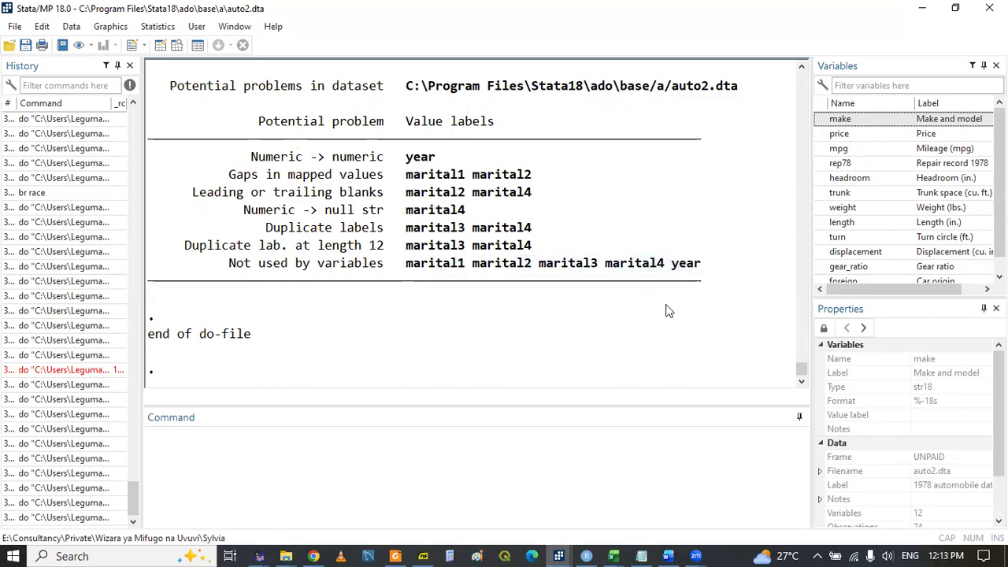
pyautogui.moveTo(559, 556)
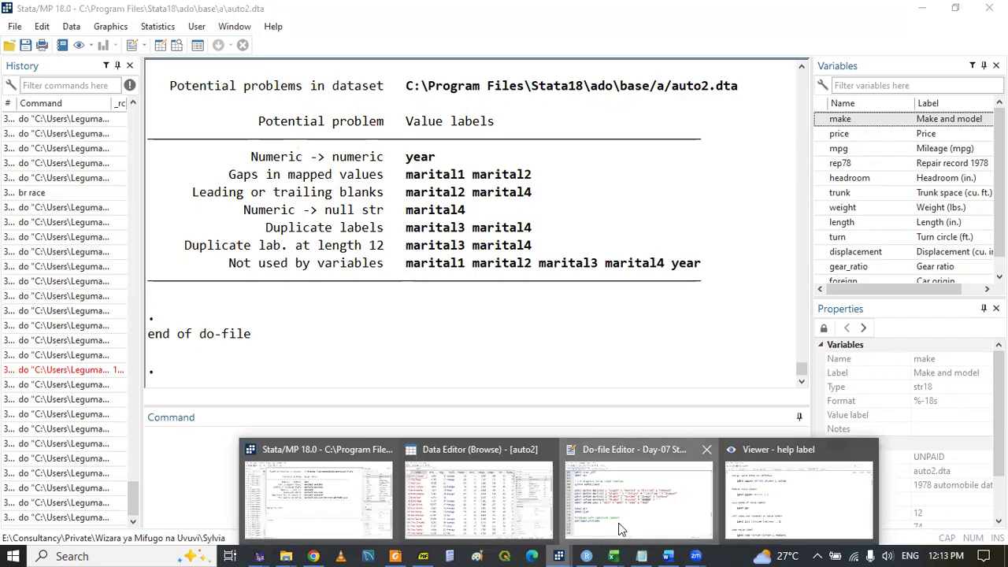
pyautogui.click(622, 524)
pyautogui.click(119, 474)
pyautogui.click(88, 451)
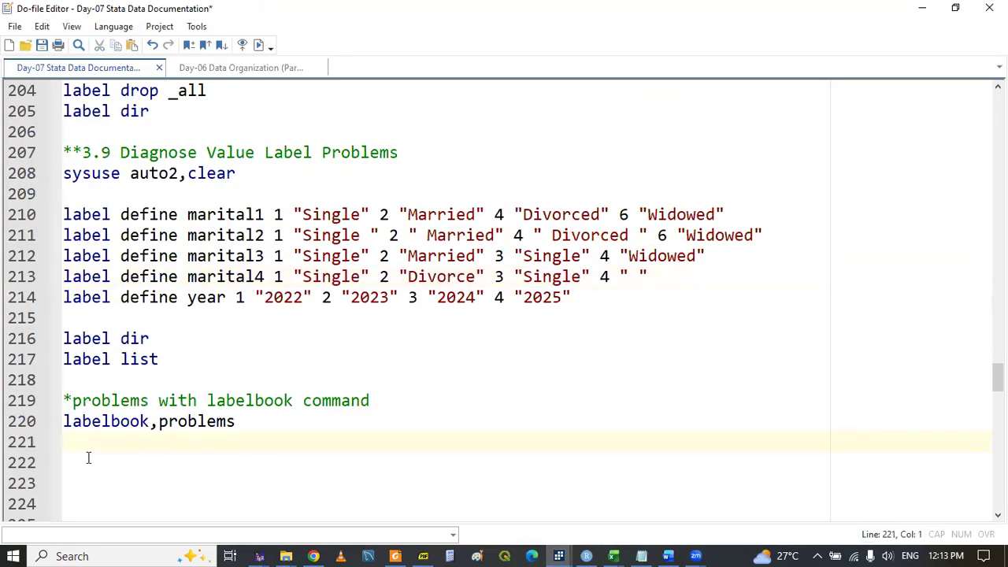
pyautogui.write('labe')
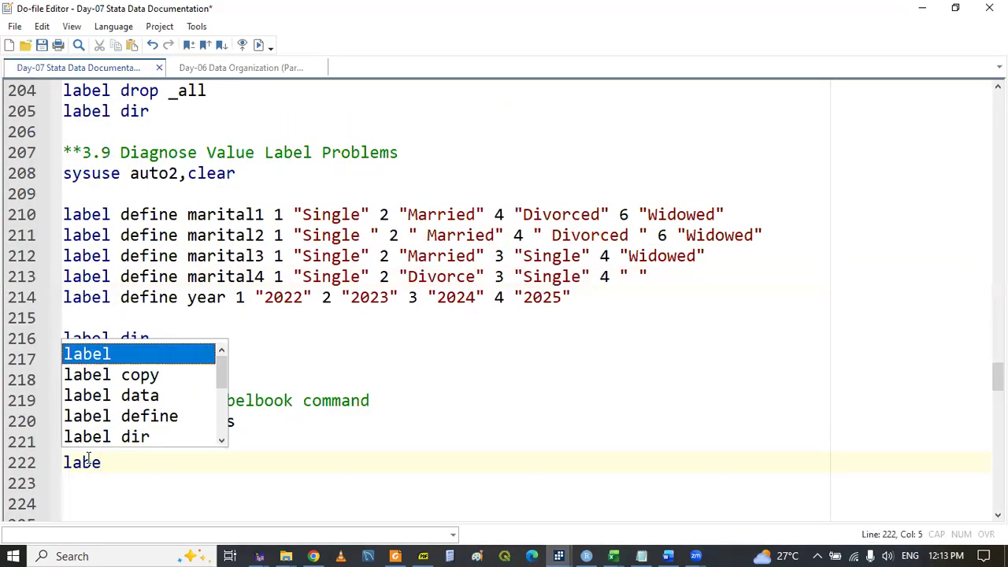
pyautogui.write('l')
pyautogui.press('BackSpace')
pyautogui.press('BackSpace')
pyautogui.press('BackSpace')
pyautogui.press('BackSpace')
pyautogui.press('BackSpace')
pyautogui.press('BackSpace')
pyautogui.press('BackSpace')
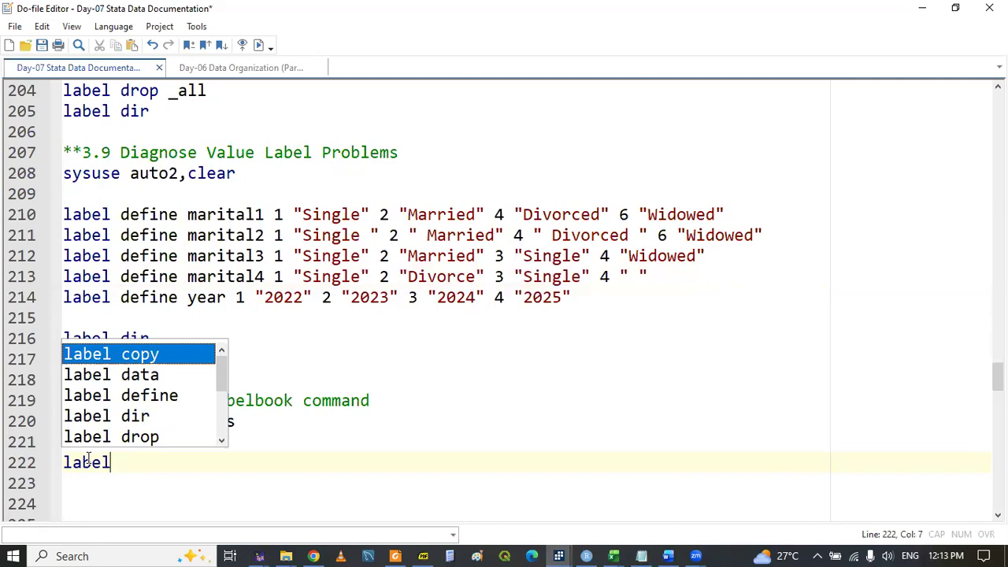
pyautogui.press('Return')
# Write describe rep78 below the labelbook,problems command, run it, and bring up the Results window.
pyautogui.write('d')
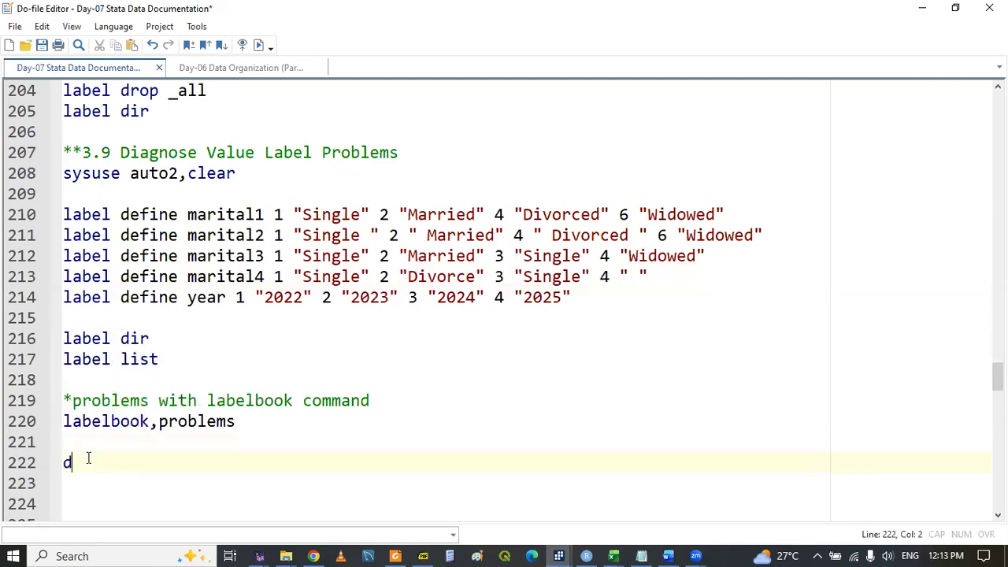
pyautogui.write('escribe replace')
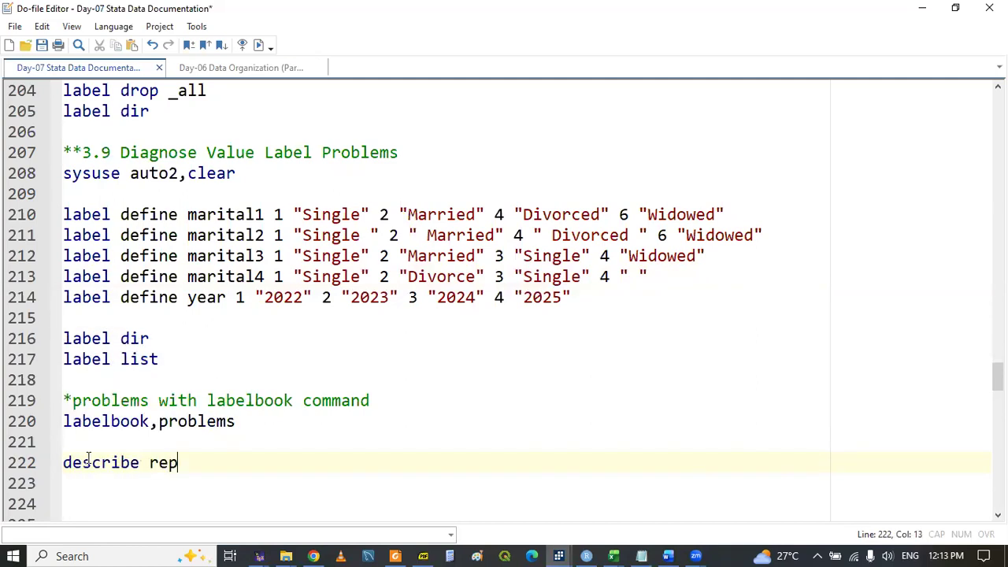
pyautogui.press('BackSpace')
pyautogui.press('BackSpace')
pyautogui.press('BackSpace')
pyautogui.press('BackSpace')
pyautogui.write('78')
pyautogui.doubleClick(81, 462)
pyautogui.hotkey('shift', 'End')
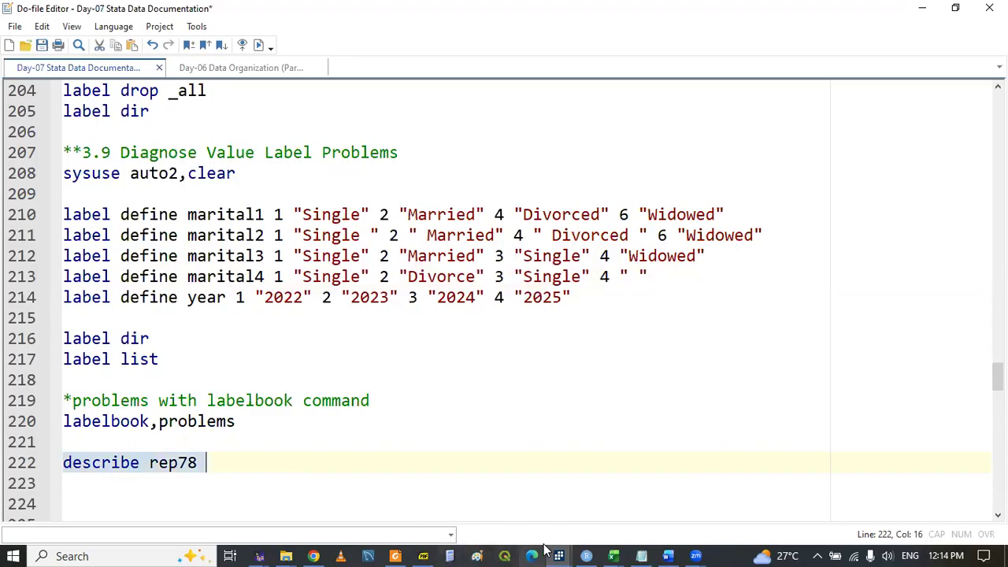
pyautogui.moveTo(558, 554)
pyautogui.click(322, 465)
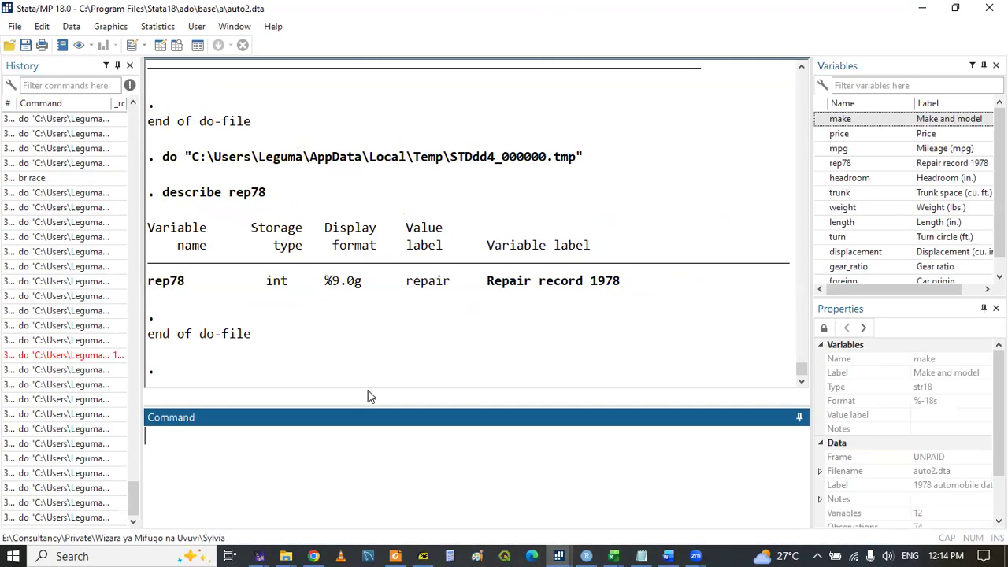
# Inspect the value label listed for rep78 and the rep78 column in the Data Editor, and return to the do-file.
pyautogui.moveTo(409, 285); pyautogui.dragTo(446, 285)
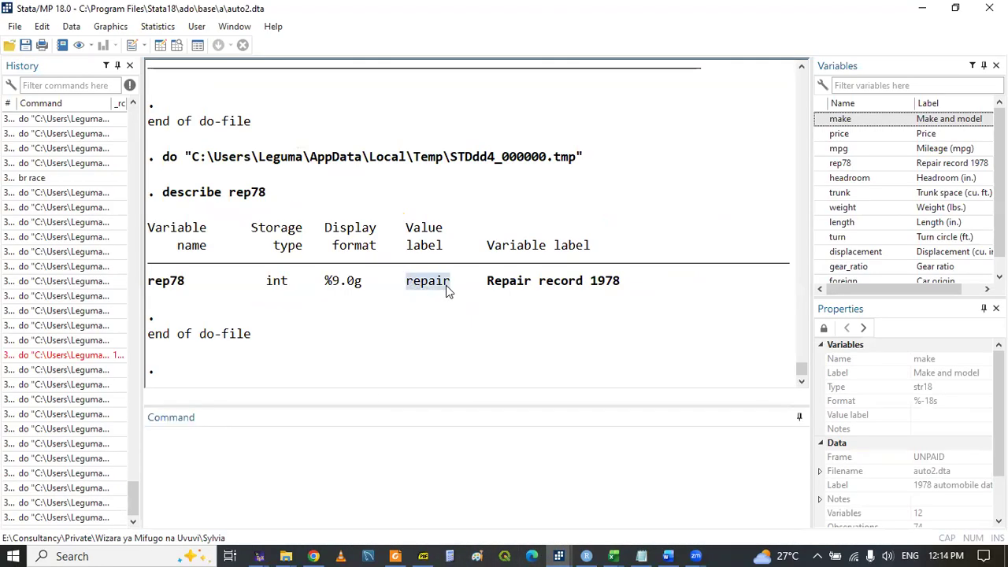
pyautogui.rightClick(446, 285)
pyautogui.click(482, 294)
pyautogui.click(486, 293)
pyautogui.click(554, 551)
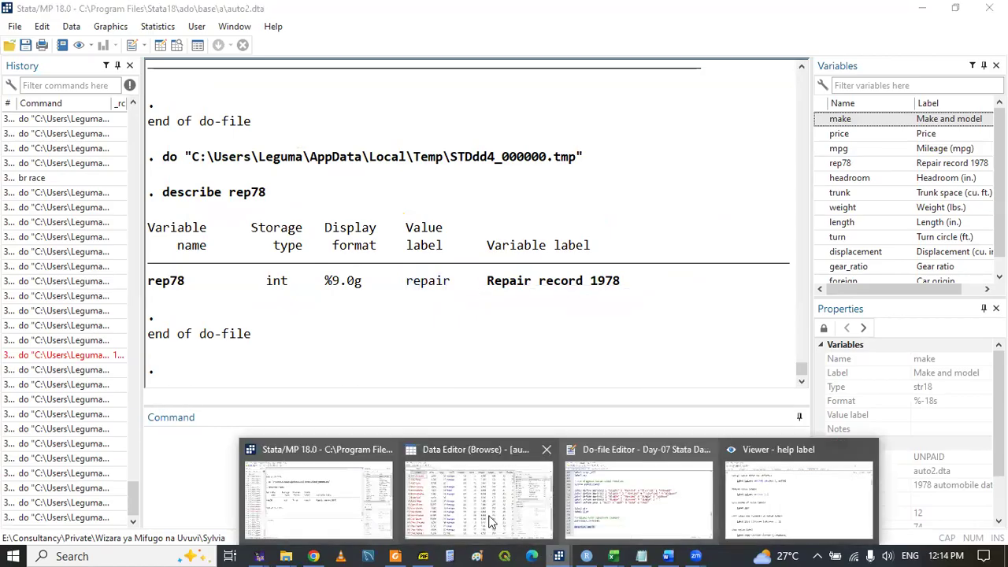
pyautogui.click(526, 516)
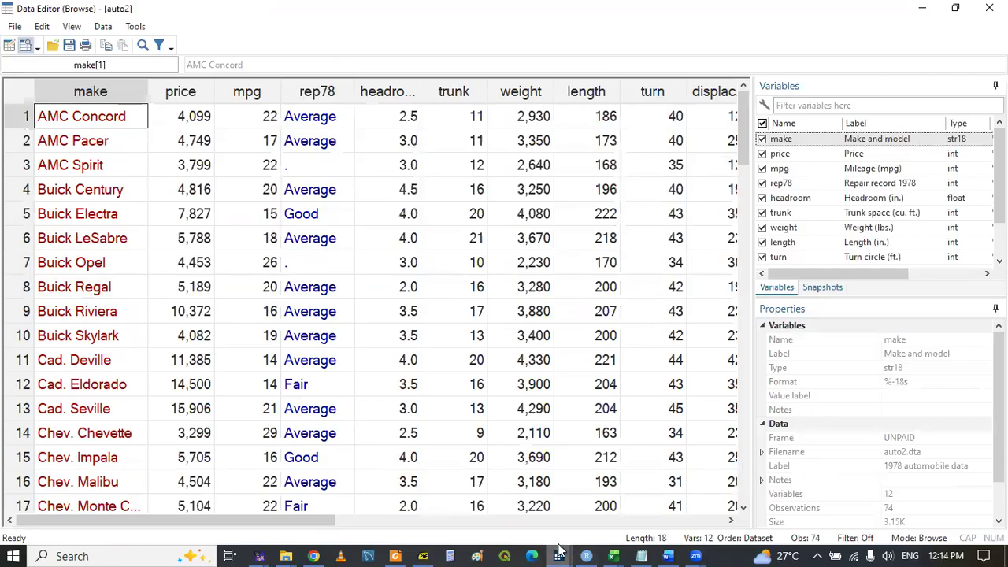
pyautogui.moveTo(561, 553)
pyautogui.click(596, 508)
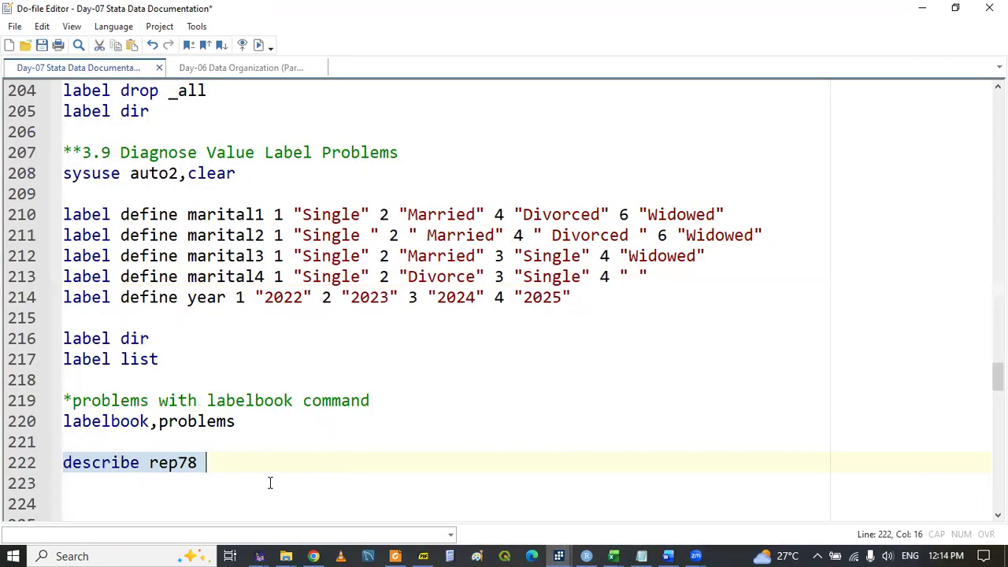
# Detach the value label from rep78 by writing and running label values rep78 . and check the column in the Data Editor.
pyautogui.click(139, 478)
pyautogui.write('labe')
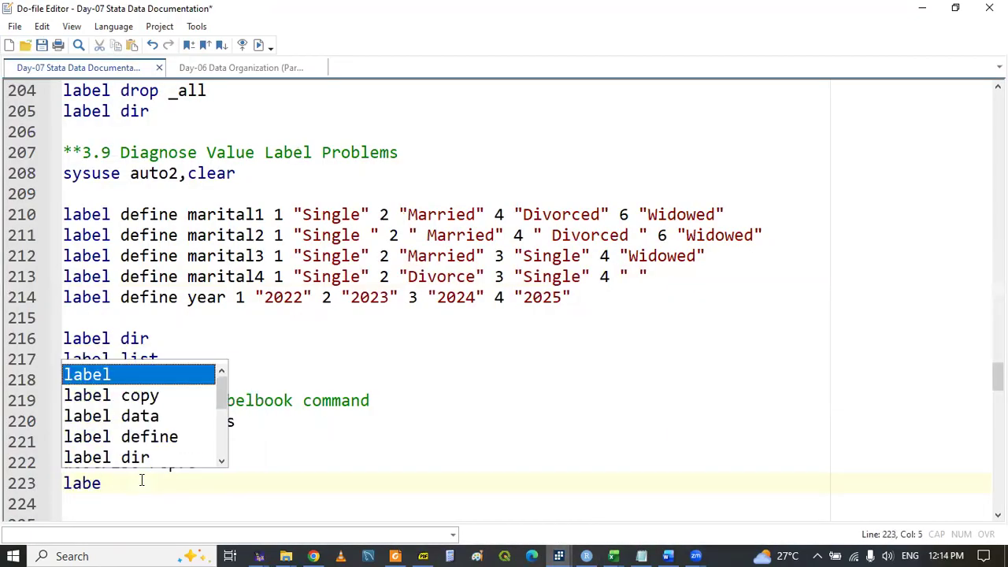
pyautogui.write('l ')
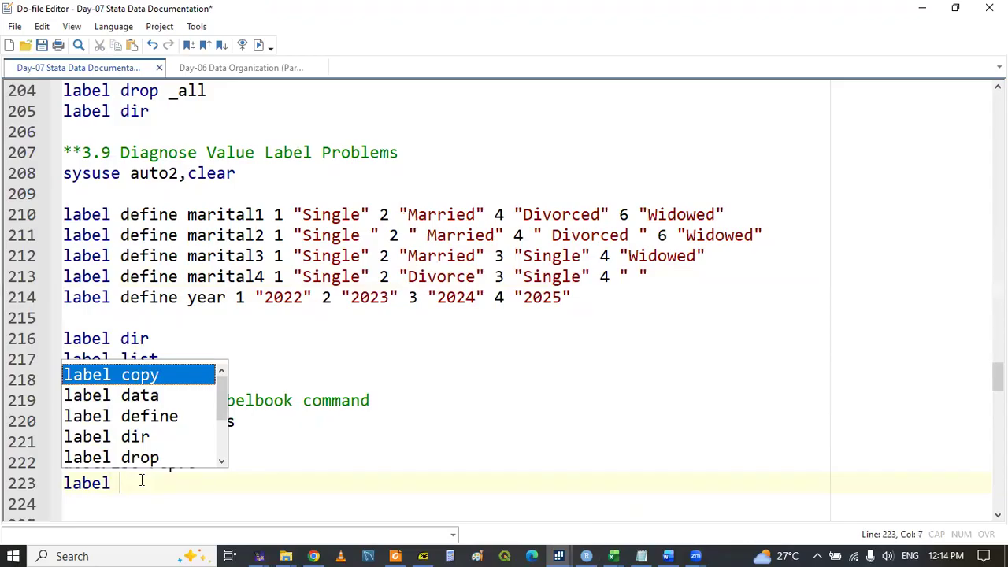
pyautogui.write('va')
pyautogui.press('Return')
pyautogui.write('rep')
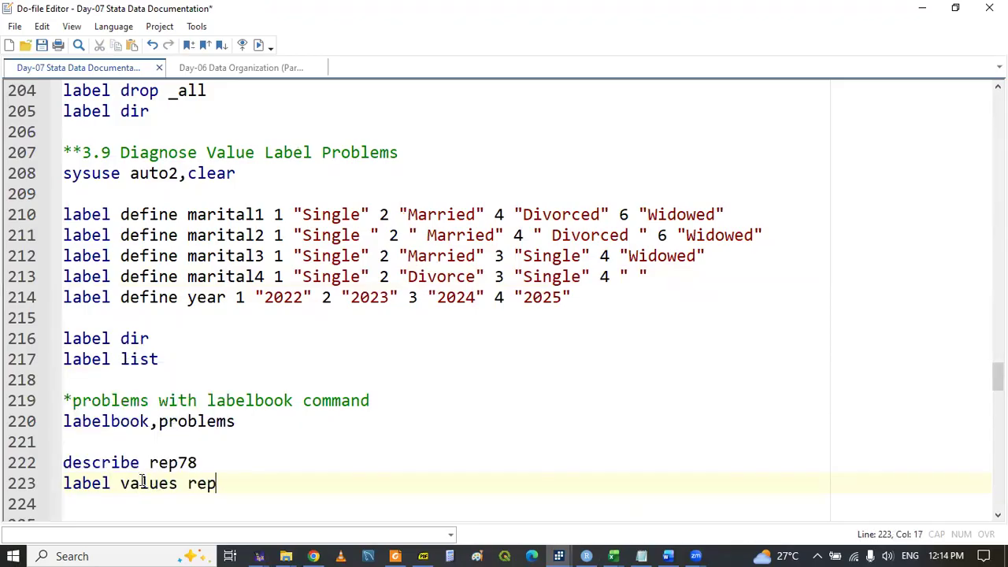
pyautogui.press('Return')
pyautogui.tripleClick(91, 485)
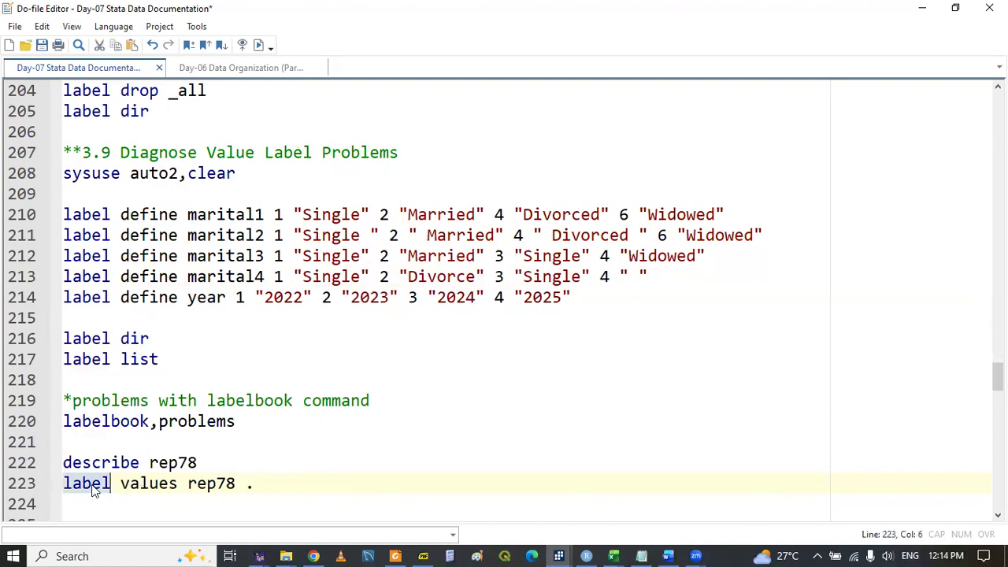
pyautogui.click(559, 554)
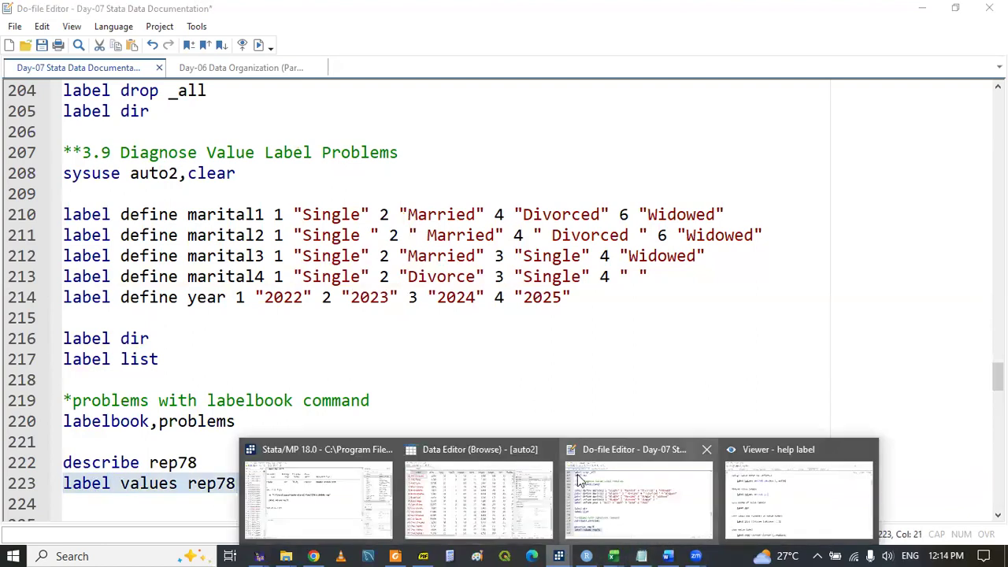
pyautogui.click(486, 476)
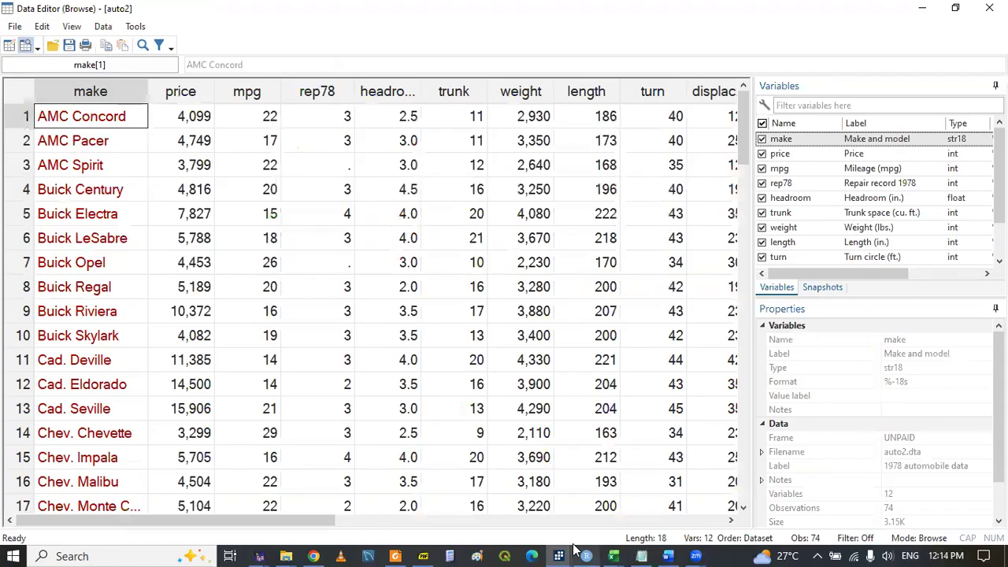
pyautogui.moveTo(562, 553)
pyautogui.click(566, 513)
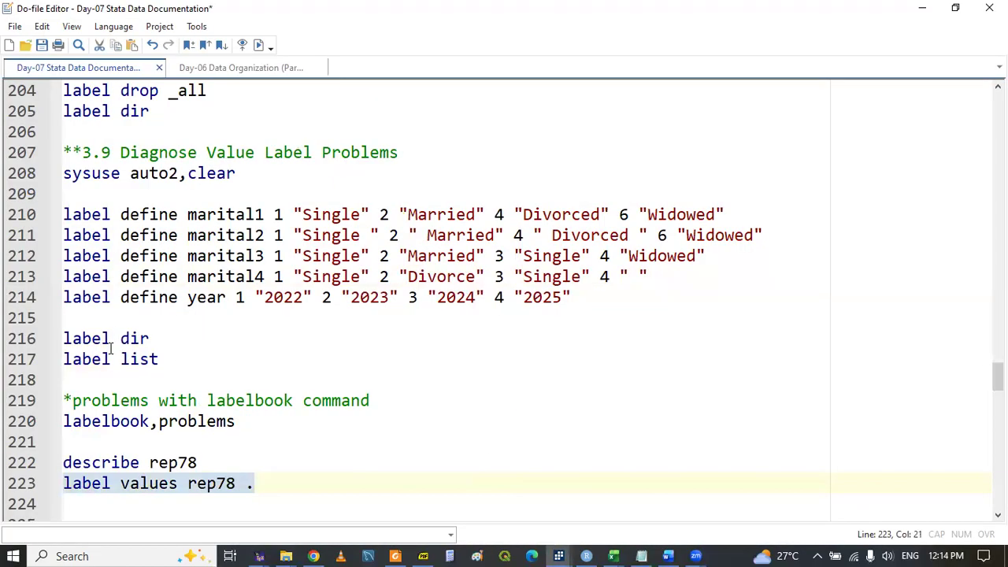
# Copy the labelbook,problems command to a new line below label values rep78 . in the do-file.
pyautogui.moveTo(65, 420); pyautogui.dragTo(235, 420)
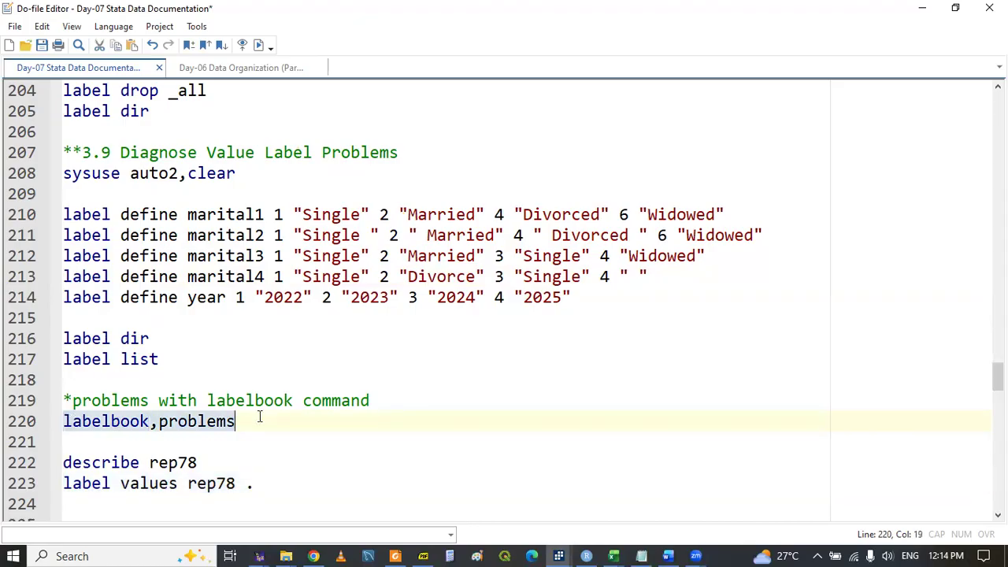
pyautogui.click(276, 486)
pyautogui.press('Return')
pyautogui.press('Return')
pyautogui.press('Return')
pyautogui.press('Return')
pyautogui.press('Return')
pyautogui.press('Up')
pyautogui.press('Up')
pyautogui.press('Up')
pyautogui.press('Up')
pyautogui.hotkey('ctrl', 'v')
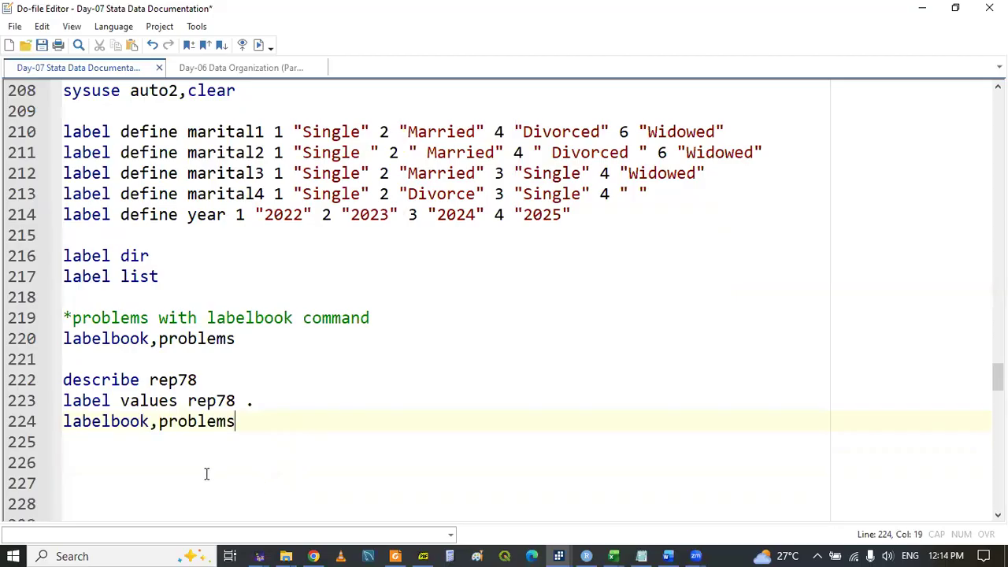
# Run the second labelbook,problems command and look for the repair label among the value labels not used by variables.
pyautogui.doubleClick(86, 419)
pyautogui.hotkey('shift', 'End')
pyautogui.hotkey('ctrl', 'c')
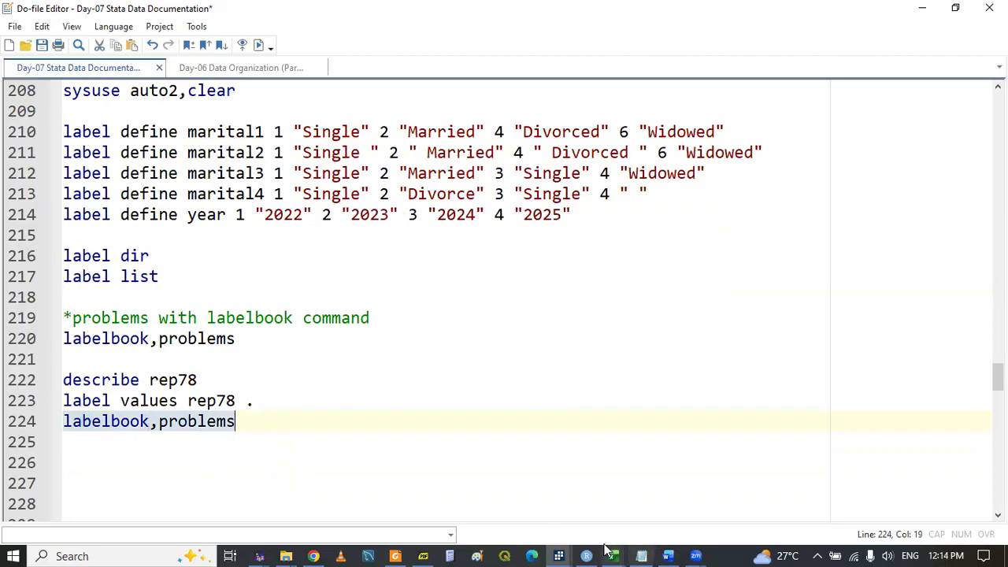
pyautogui.moveTo(567, 549)
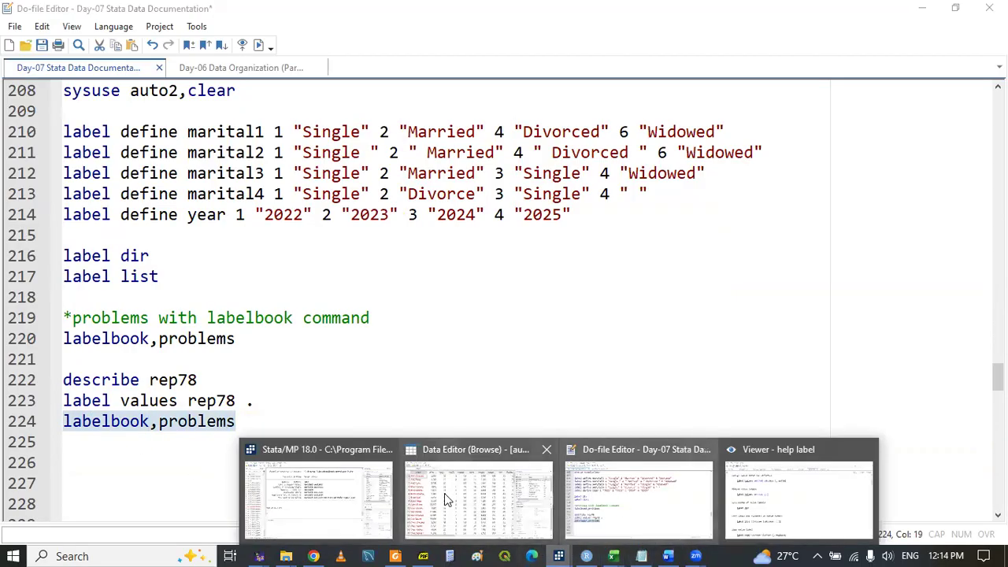
pyautogui.click(346, 488)
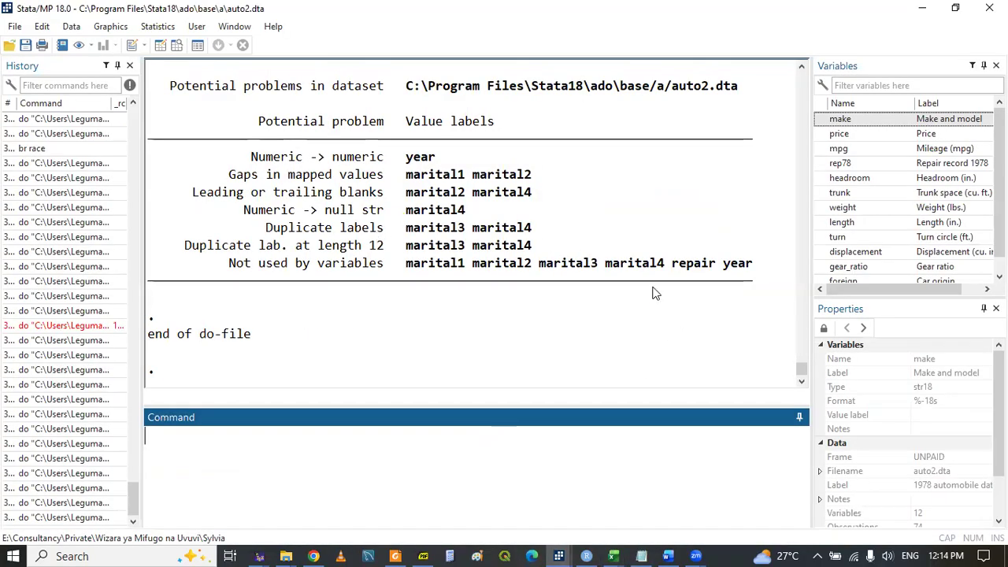
pyautogui.moveTo(670, 271); pyautogui.dragTo(706, 271)
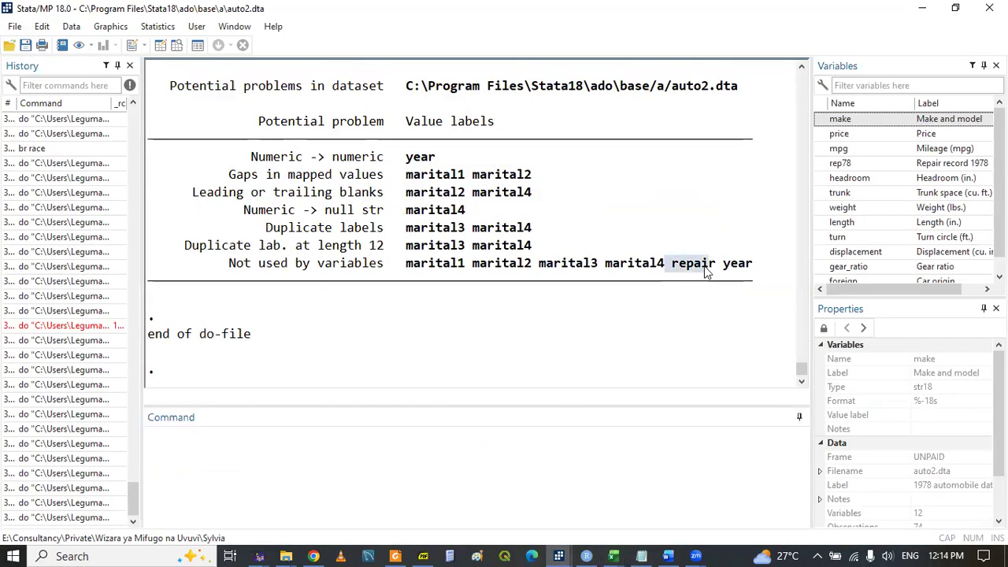
pyautogui.click(707, 272)
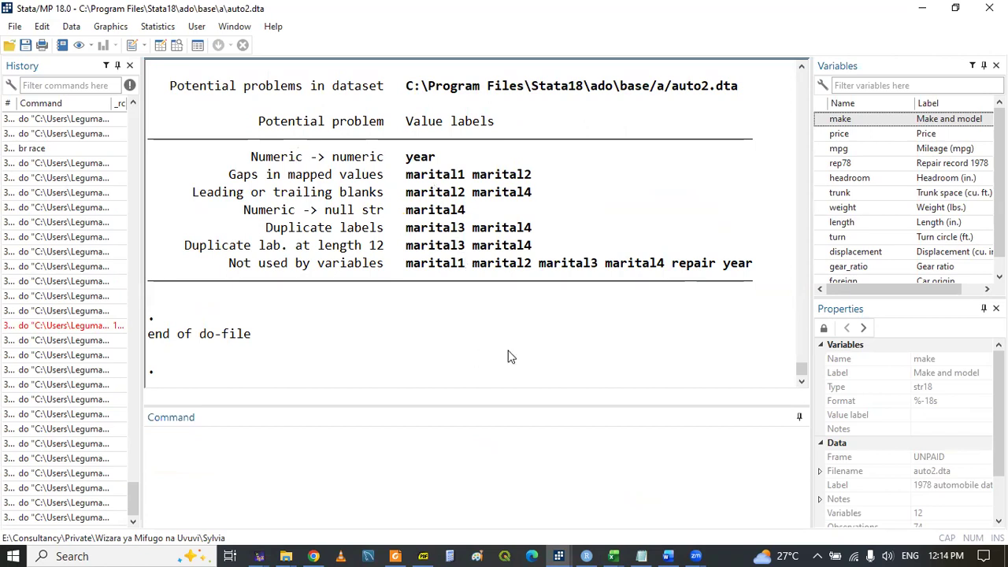
# Switch to the slide PDF, advance to the To Make Label Data outline, exit the presentation view, and try to copy that heading.
pyautogui.click(423, 556)
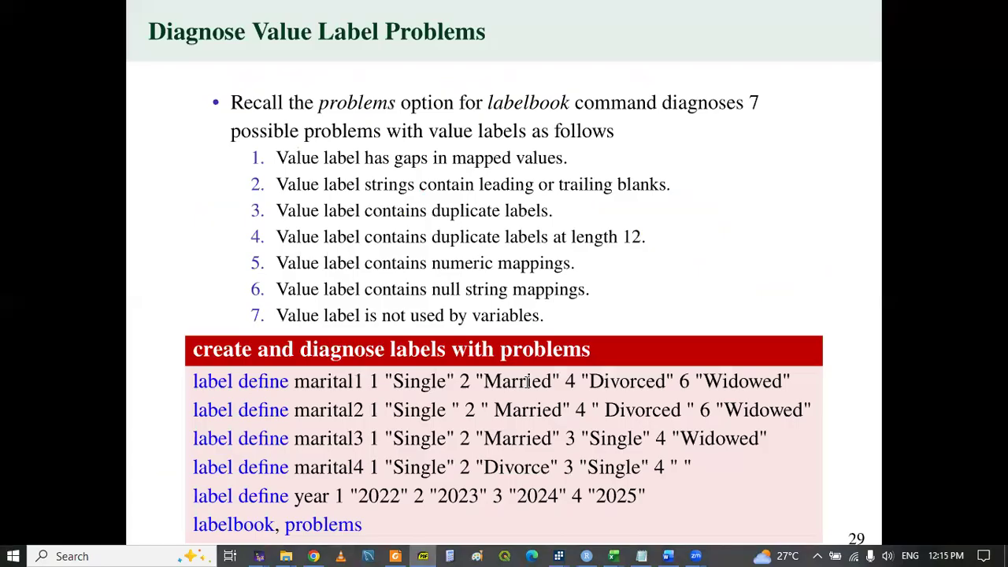
pyautogui.press('Right')
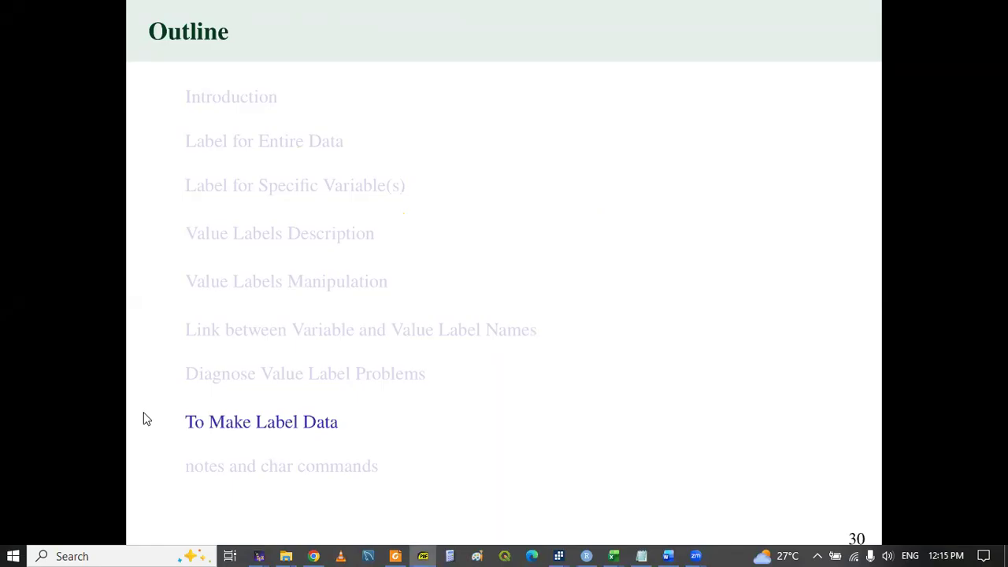
pyautogui.press('Escape')
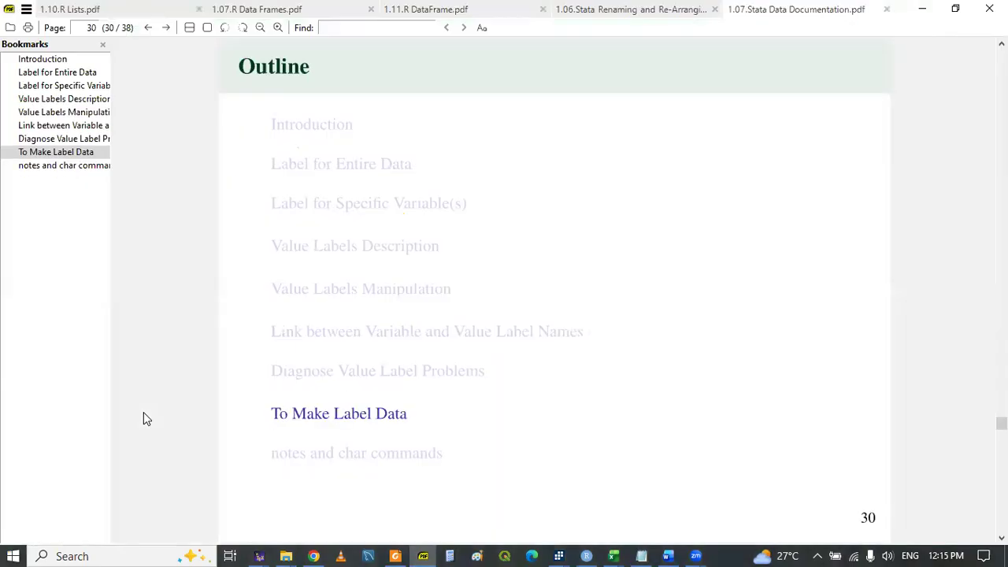
pyautogui.moveTo(275, 419); pyautogui.dragTo(420, 422)
pyautogui.click(189, 376)
pyautogui.click(425, 555)
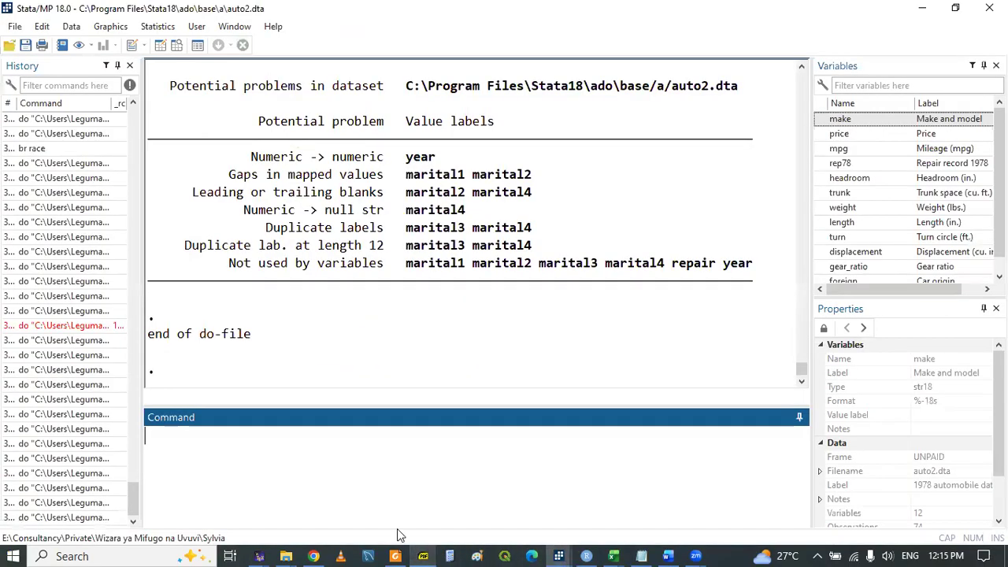
# Start a comment heading numbered **3.10 in the do-file, a few lines below the second labelbook,problems command.
pyautogui.click(558, 555)
pyautogui.click(604, 492)
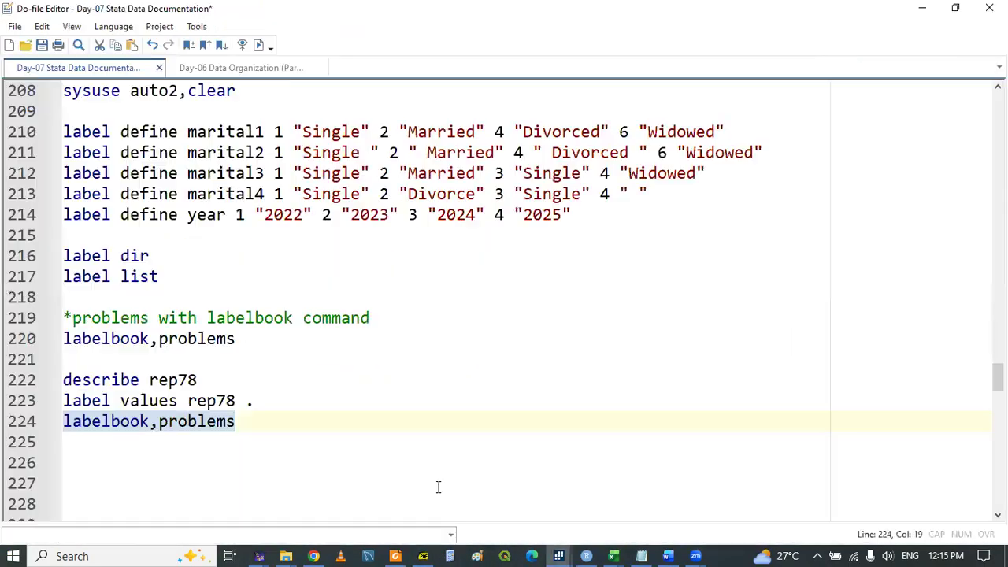
pyautogui.press('Down')
pyautogui.press('Down')
pyautogui.press('Down')
pyautogui.press('Down')
pyautogui.press('Down')
pyautogui.press('Up')
pyautogui.press('Up')
pyautogui.press('Up')
pyautogui.press('Up')
pyautogui.write('**')
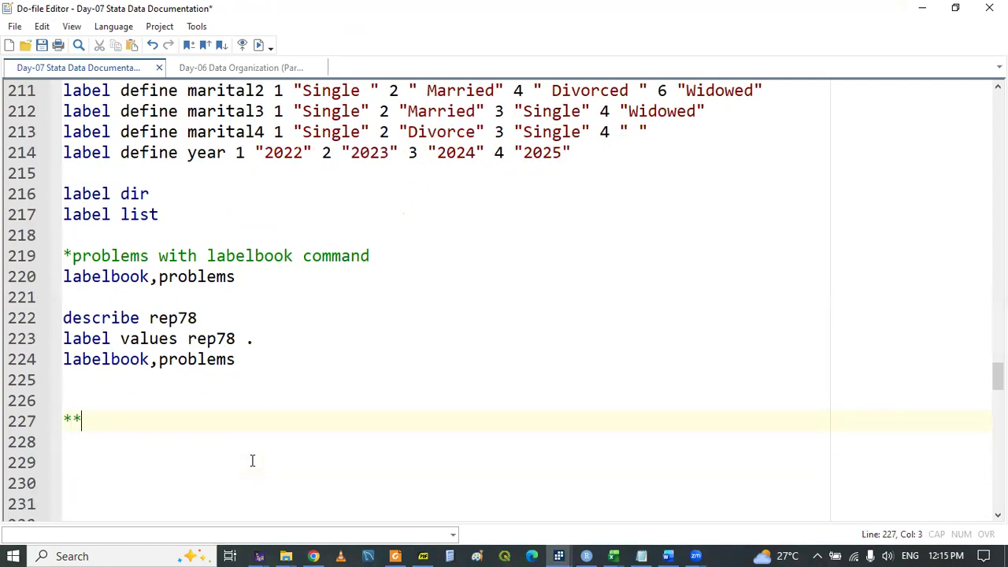
pyautogui.scroll(7, 654, 434)
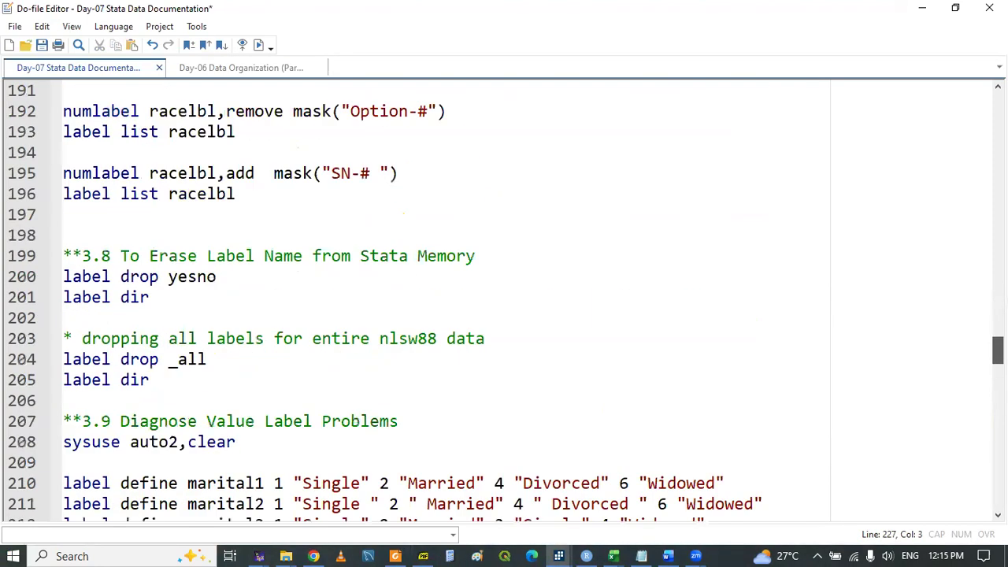
pyautogui.scroll(-8, 654, 433)
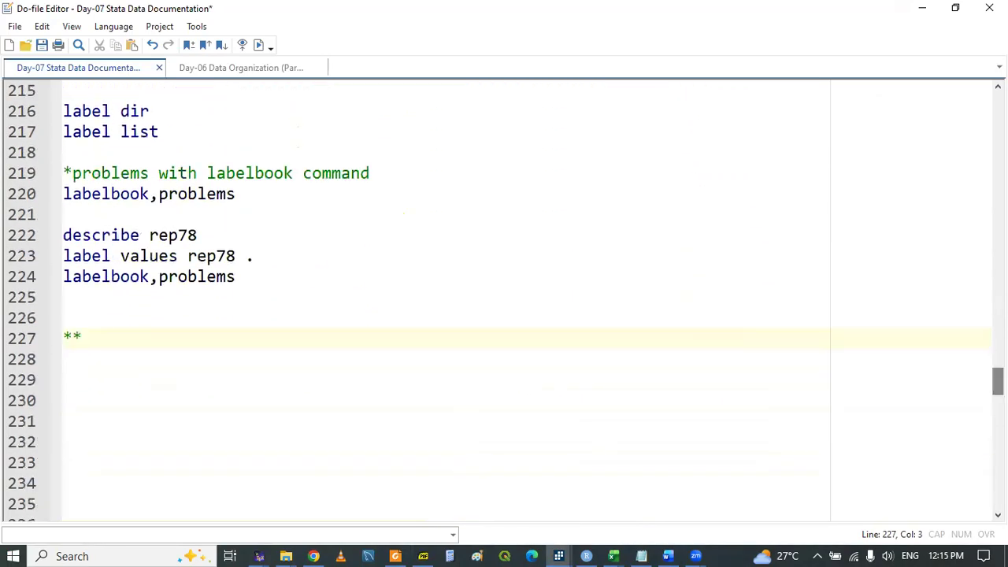
pyautogui.write('3.10')
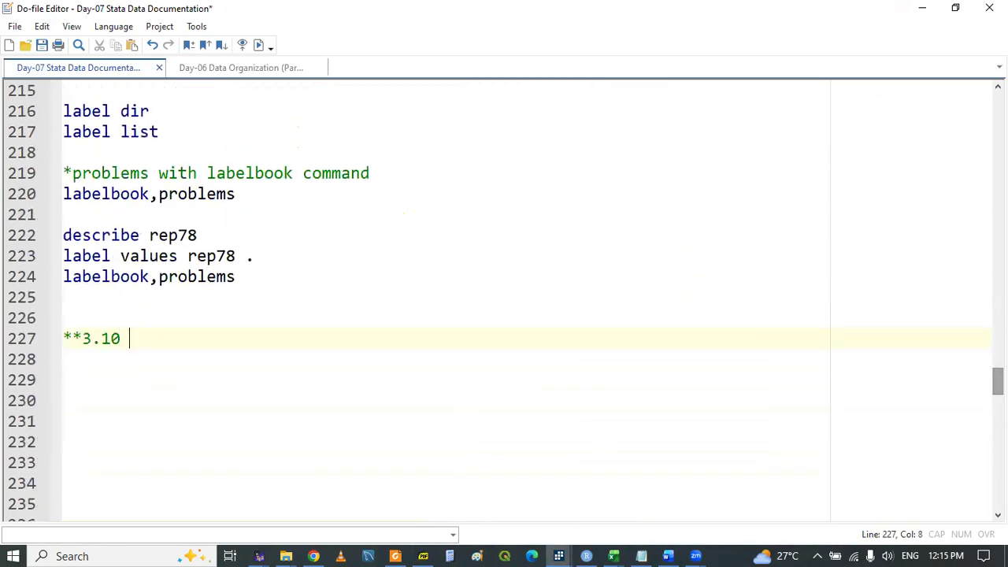
# Complete the **3.10 comment heading with To Make Label Data, copied from the outline in the slide PDF.
pyautogui.hotkey('ctrl', 'v')
pyautogui.press('Return')
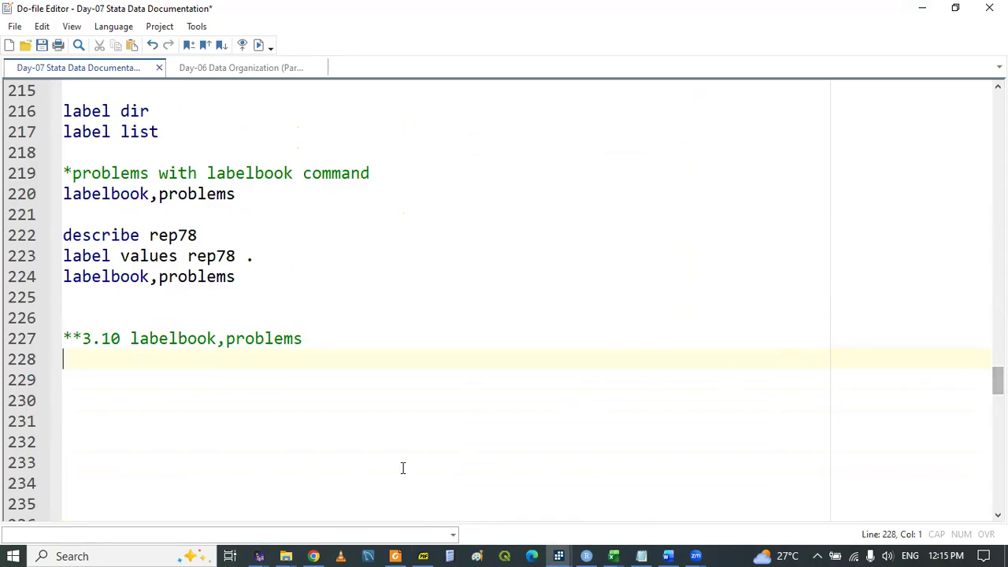
pyautogui.click(422, 555)
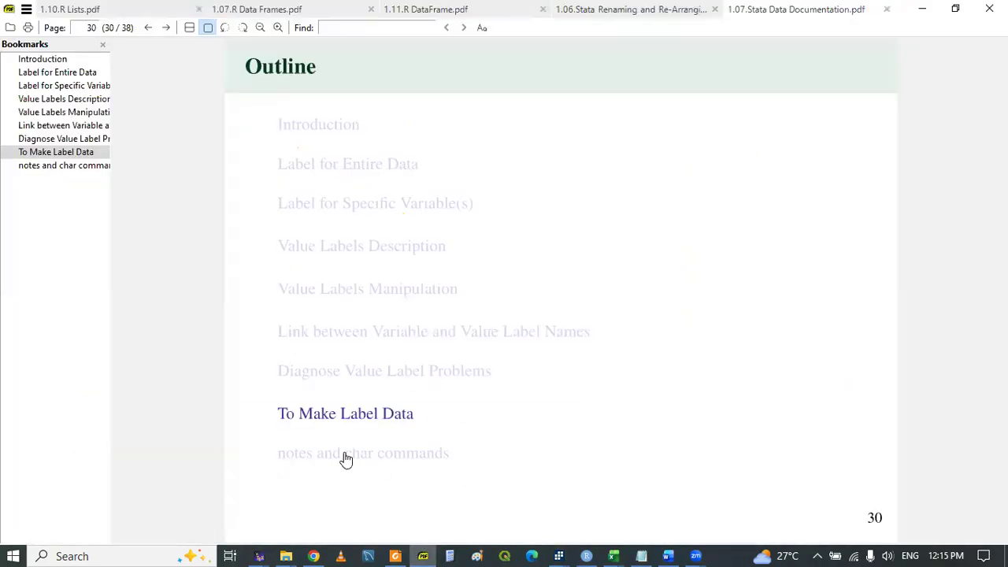
pyautogui.moveTo(280, 420); pyautogui.dragTo(415, 425)
pyautogui.hotkey('ctrl', 'c')
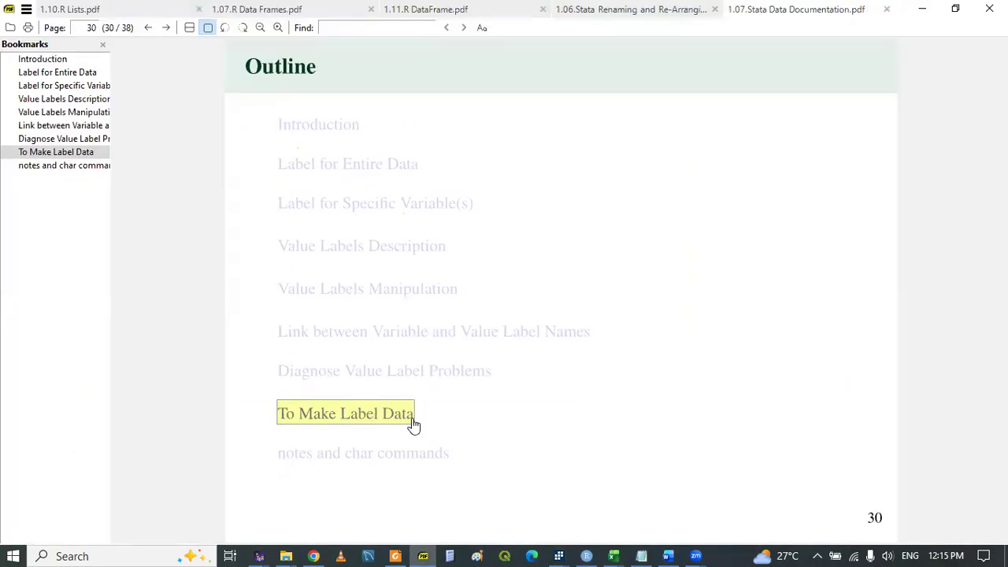
pyautogui.click(423, 556)
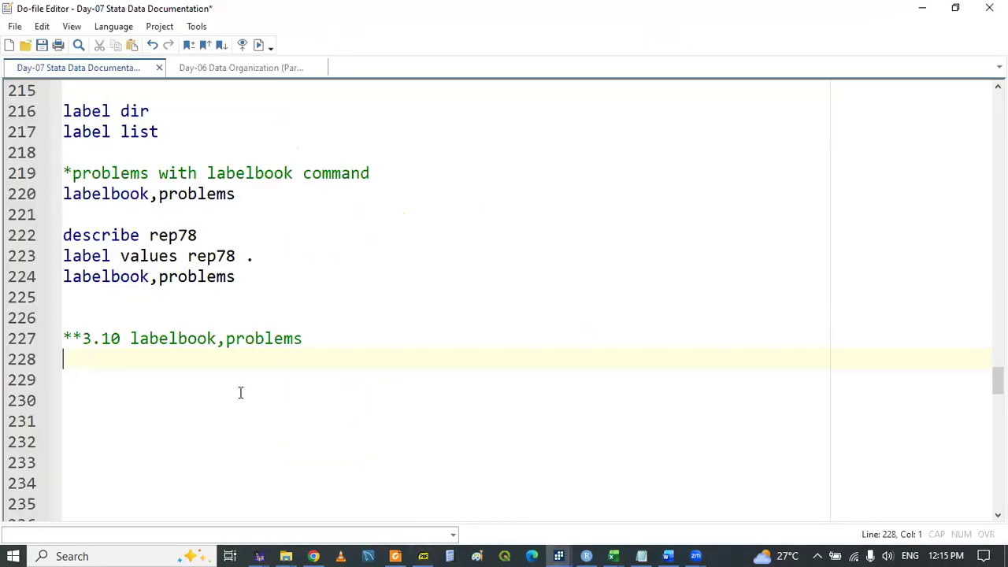
pyautogui.moveTo(130, 338); pyautogui.dragTo(315, 342)
pyautogui.hotkey('ctrl', 'v')
pyautogui.press('Return')
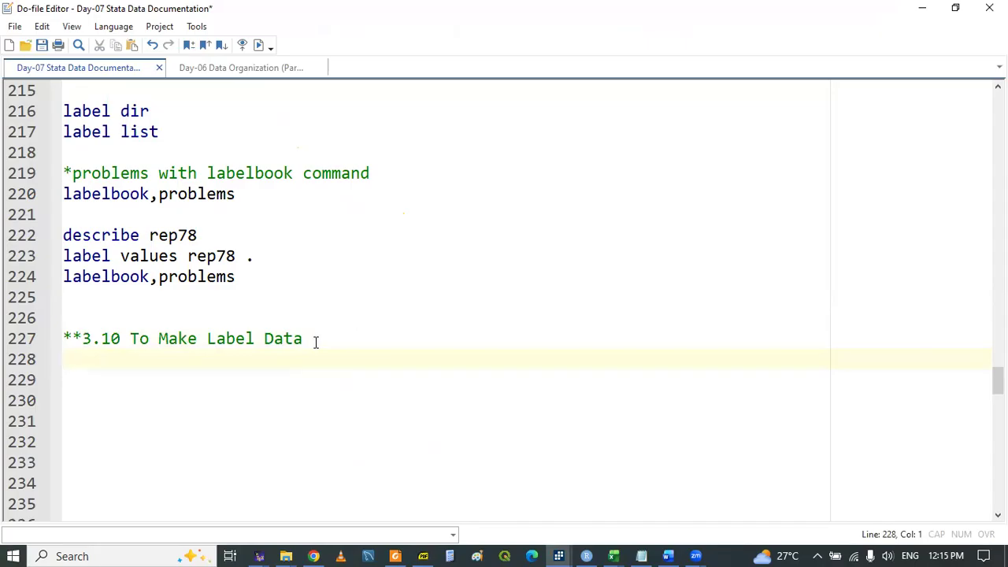
# Write sysuse nlsw88,clear on the line below the 3.10 heading in the do-file.
pyautogui.write('sys')
pyautogui.press('Down')
pyautogui.press('Return')
pyautogui.write('s')
pyautogui.press('Escape')
pyautogui.press('BackSpace')
pyautogui.write('nls')
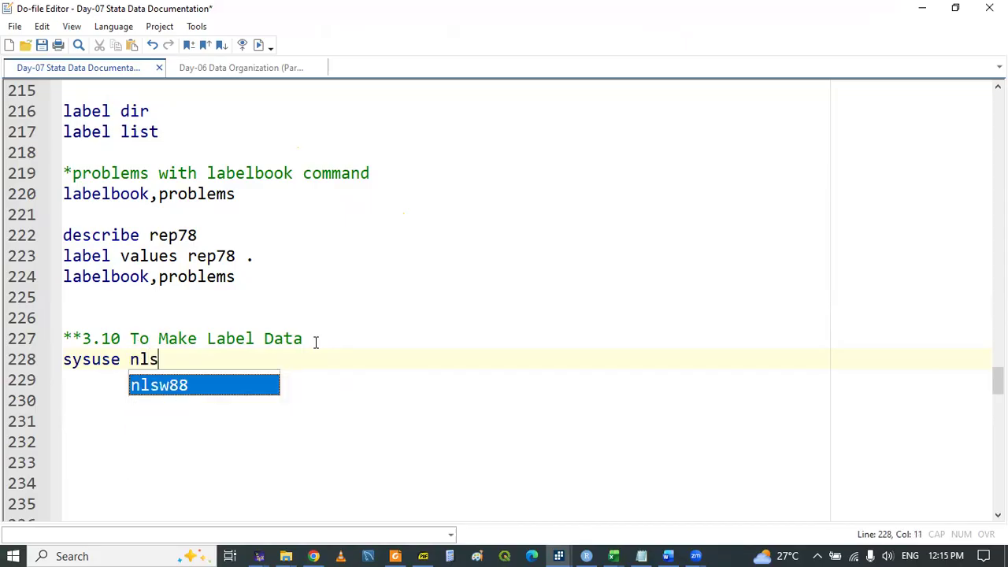
pyautogui.press('Return')
pyautogui.write(',clear')
pyautogui.press('Return')
# Run the sysuse nlsw88,clear line and show the loaded dataset in the Data Editor.
pyautogui.doubleClick(94, 359)
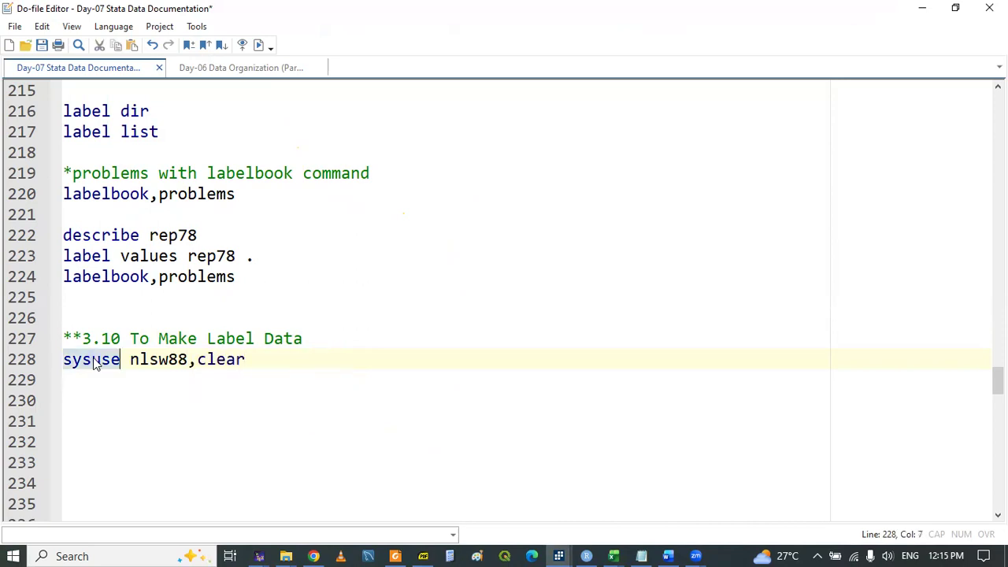
pyautogui.hotkey('shift', 'End')
pyautogui.click(166, 385)
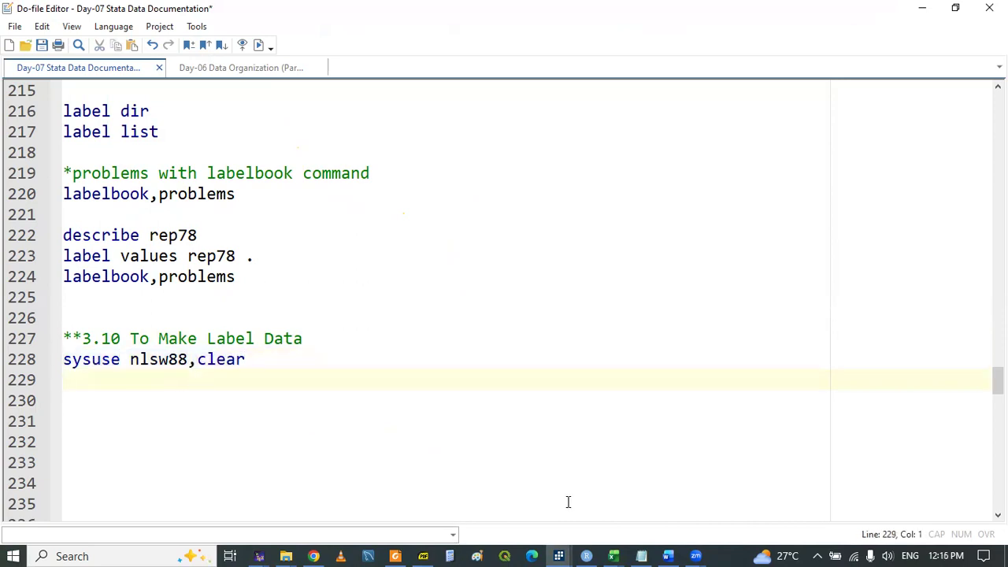
pyautogui.click(560, 549)
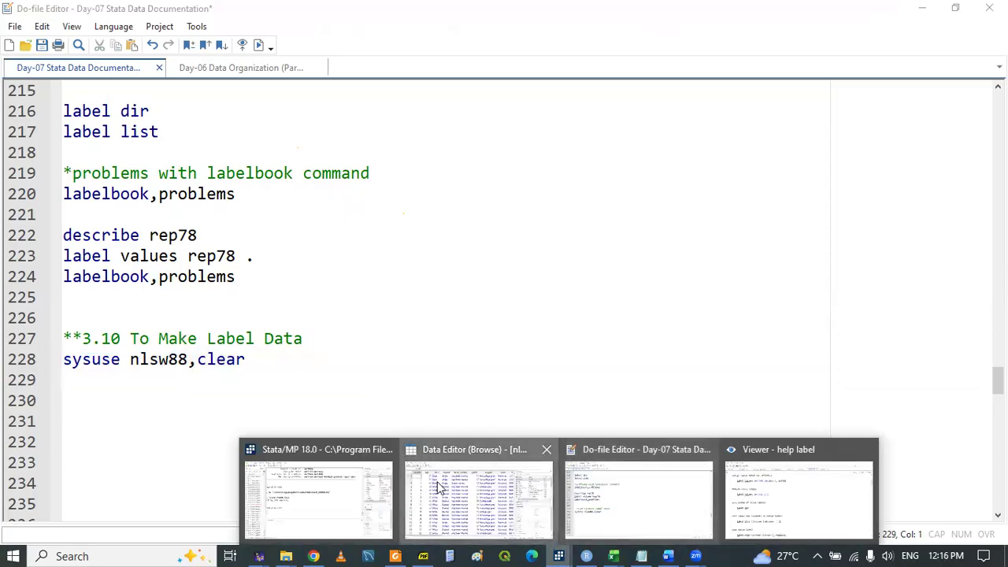
pyautogui.click(439, 488)
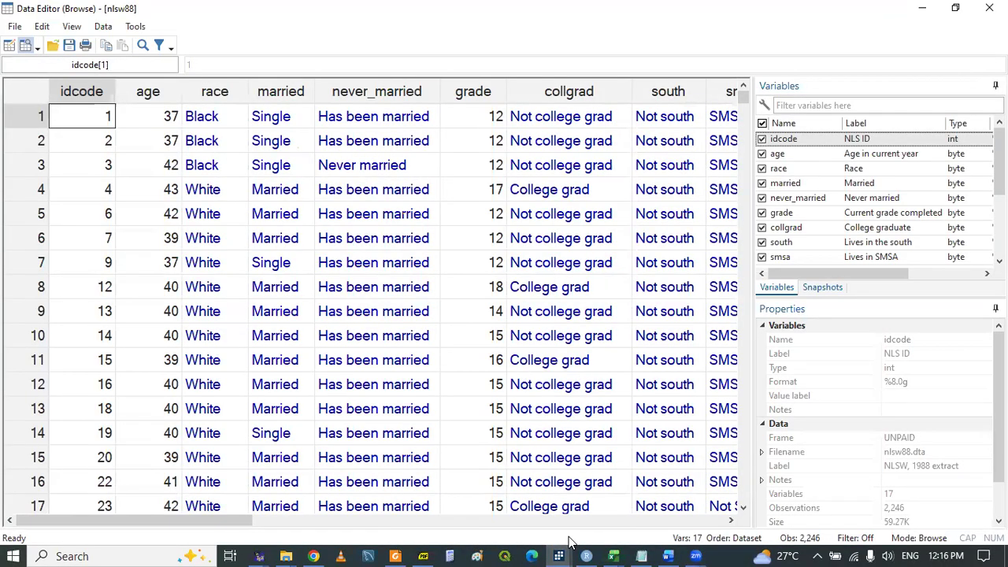
# Switch to the slide PDF and look through the slides around To Make Label Data for the relevant command.
pyautogui.click(423, 554)
pyautogui.press('Right')
pyautogui.press('Right')
pyautogui.press('Left')
pyautogui.press('Right')
pyautogui.press('Right')
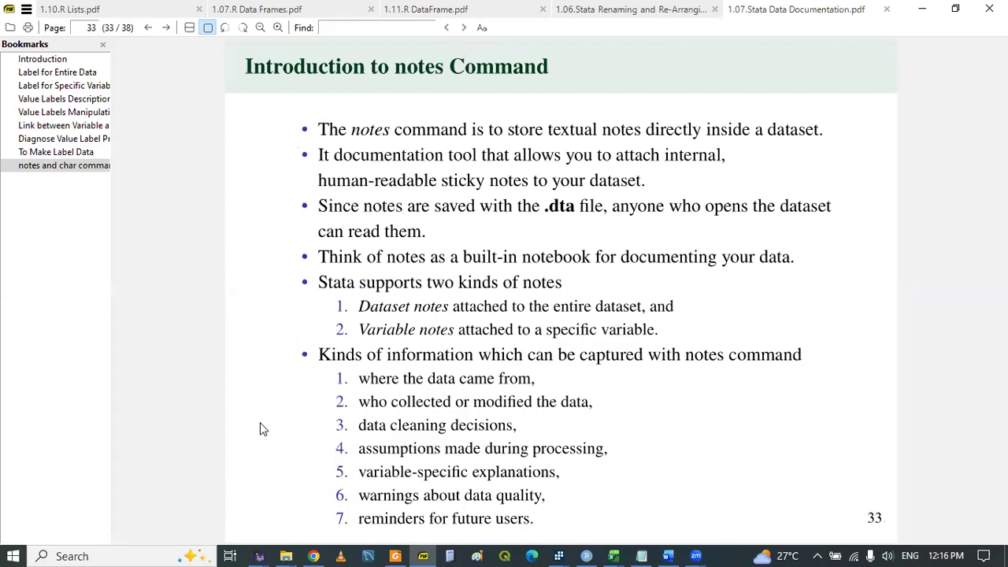
pyautogui.press('Left')
pyautogui.press('Left')
pyautogui.press('Left')
pyautogui.press('Left')
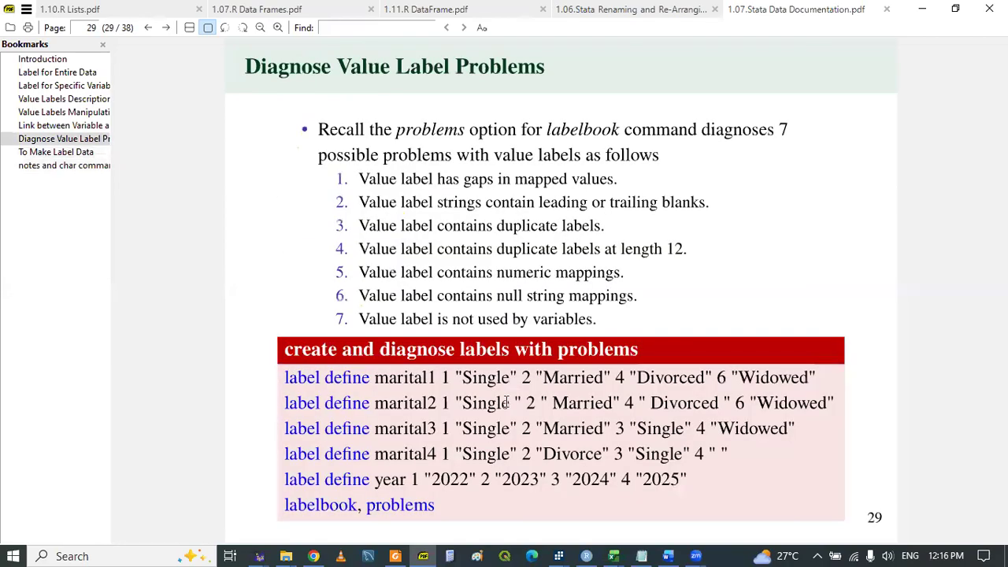
# Switch to the main Stata window and open the help page for labelbook.
pyautogui.click(562, 550)
pyautogui.click(324, 507)
pyautogui.write('h labeln')
pyautogui.press('BackSpace')
pyautogui.write('book')
pyautogui.press('Return')
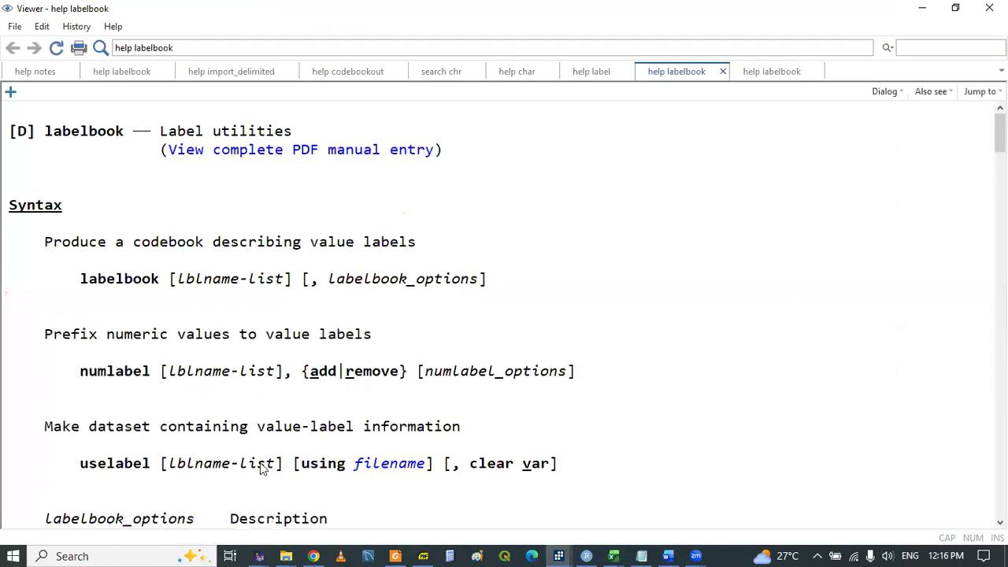
# Copy the uselabel command name from the help syntax into the do-file below sysuse nlsw88,clear.
pyautogui.moveTo(81, 466); pyautogui.dragTo(148, 464)
pyautogui.rightClick(150, 466)
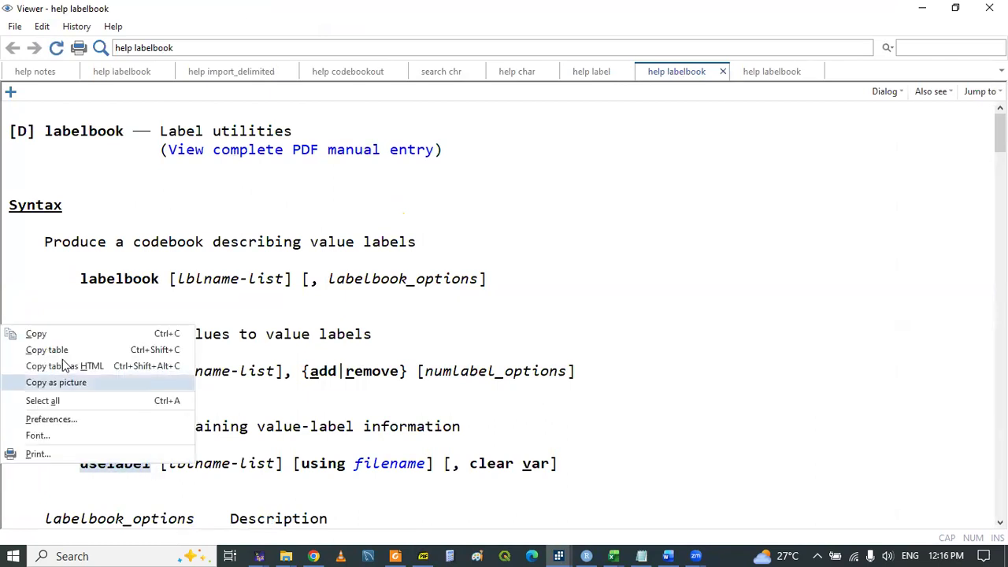
pyautogui.click(36, 334)
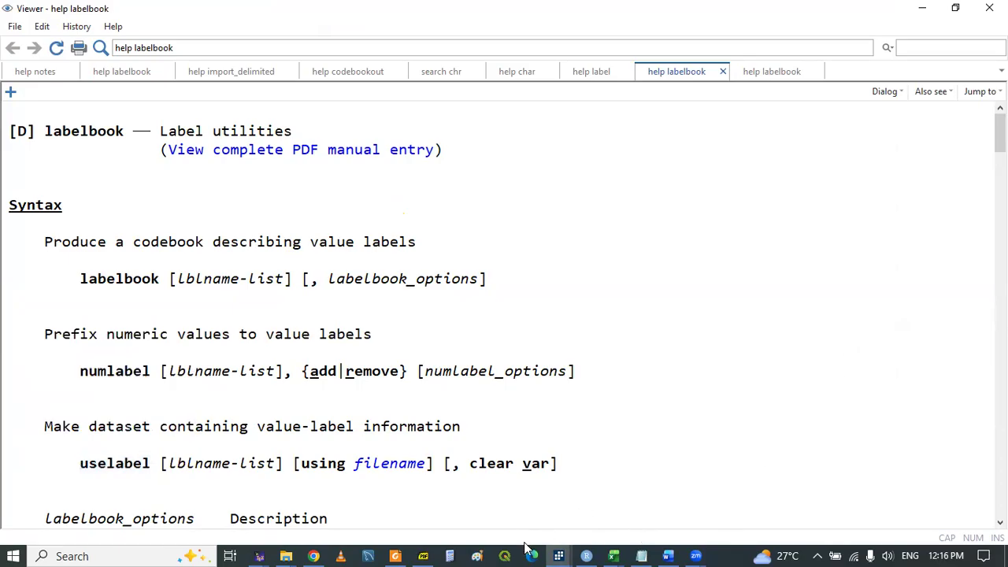
pyautogui.click(557, 553)
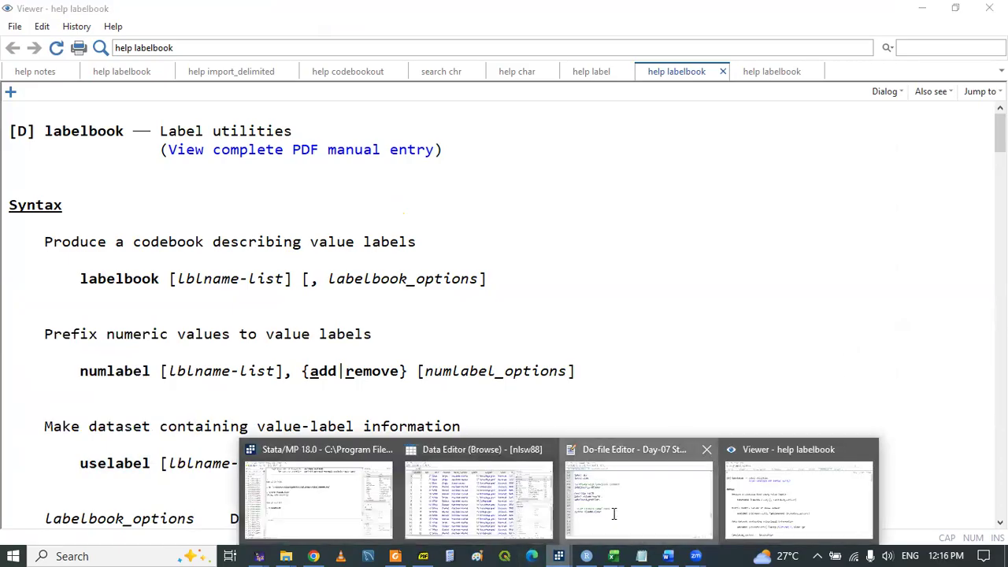
pyautogui.click(616, 516)
pyautogui.hotkey('ctrl', 'v')
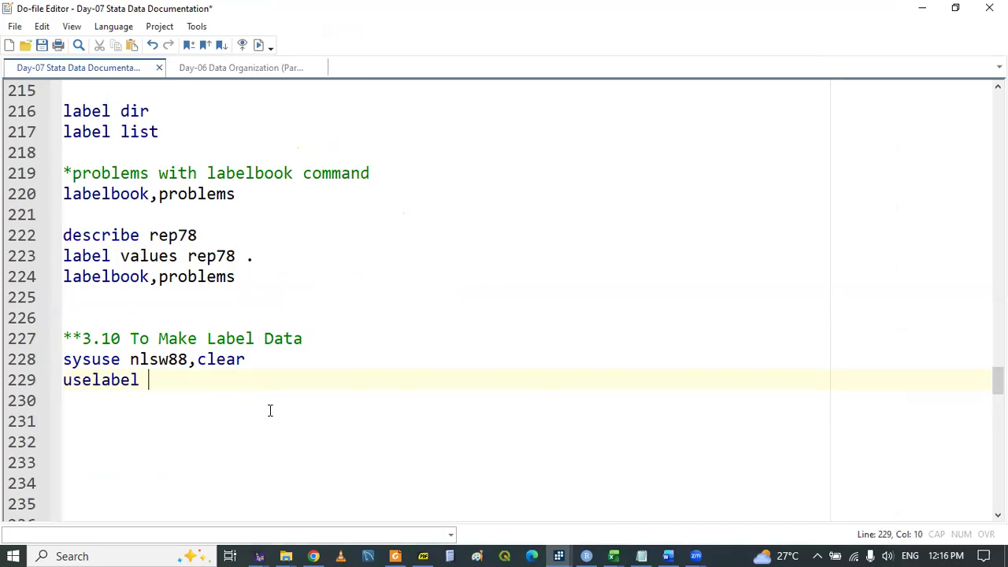
# Insert a label dir line between the sysuse nlsw88,clear and uselabel lines.
pyautogui.click(558, 553)
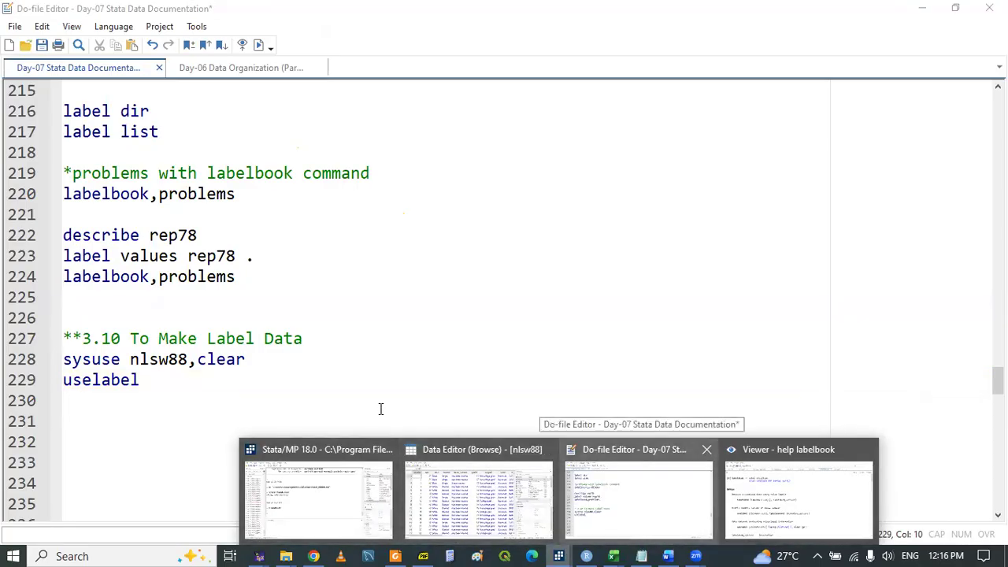
pyautogui.click(296, 359)
pyautogui.press('Return')
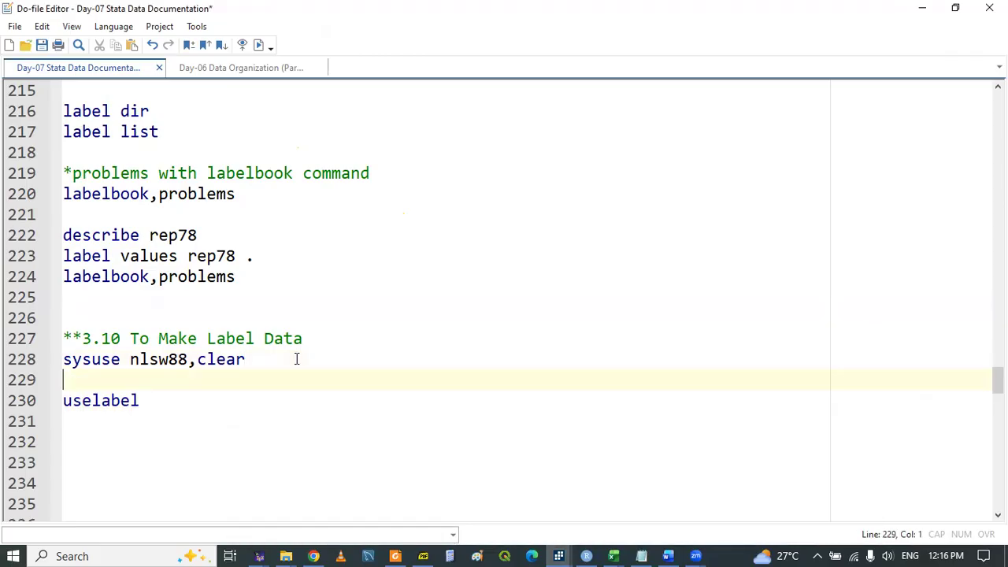
pyautogui.write('labe')
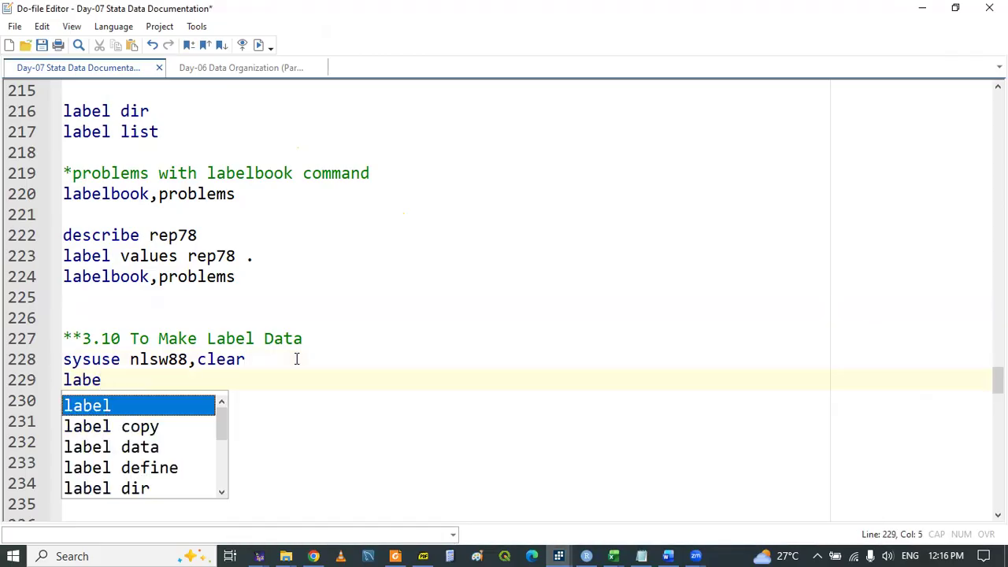
pyautogui.write('l ')
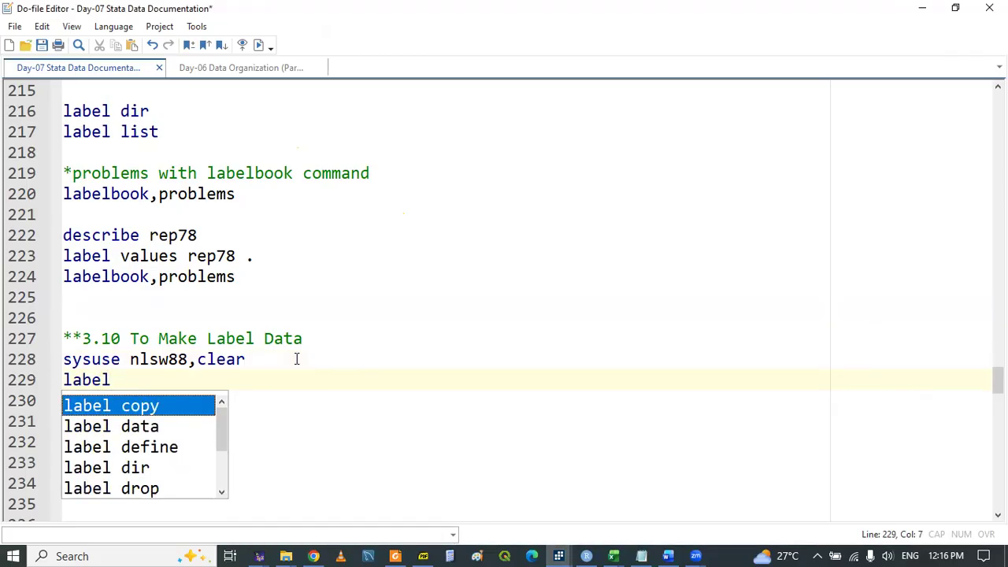
pyautogui.write('dir')
# Add the clear option to the uselabel command so it reads uselabel,clear.
pyautogui.click(205, 399)
pyautogui.press('BackSpace')
pyautogui.write(',clear')
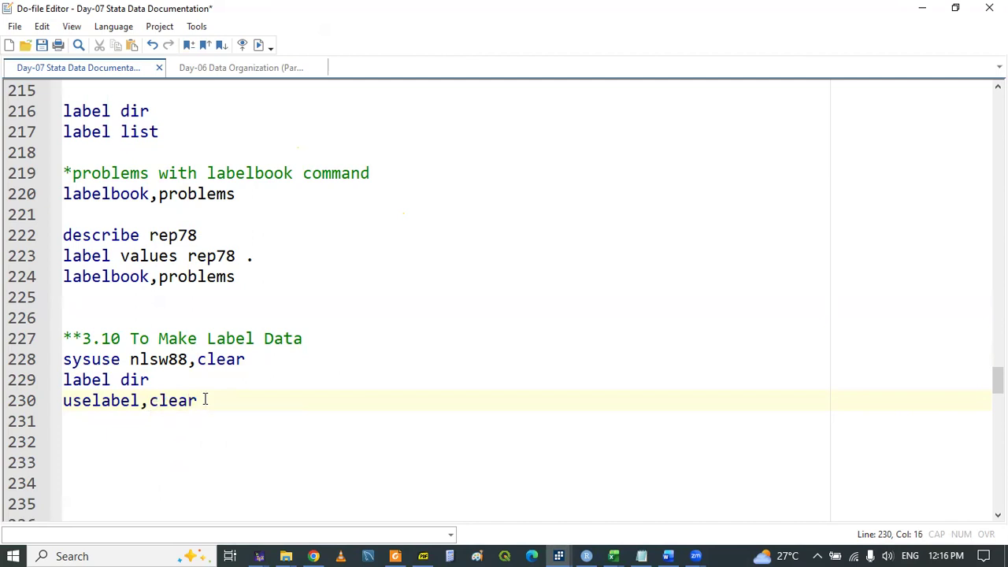
# Search the slide PDF for the slide on making a dataset for value labels and read its uselabel syntax.
pyautogui.click(421, 553)
pyautogui.press('Right')
pyautogui.press('Right')
pyautogui.press('Right')
pyautogui.press('Right')
pyautogui.press('Right')
pyautogui.press('Right')
pyautogui.press('Right')
pyautogui.press('Right')
pyautogui.press('Left')
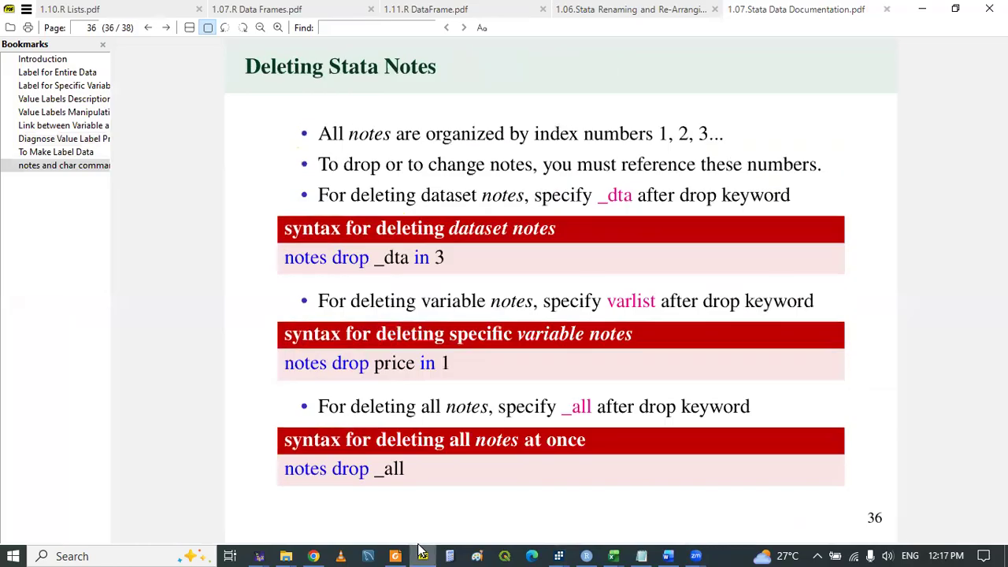
pyautogui.press('Left')
pyautogui.press('Left')
pyautogui.press('Left')
pyautogui.press('Left')
pyautogui.press('Left')
pyautogui.press('Left')
pyautogui.press('Left')
pyautogui.press('Left')
pyautogui.press('Left')
pyautogui.press('Left')
pyautogui.press('Left')
pyautogui.press('Left')
pyautogui.press('Left')
pyautogui.press('Left')
pyautogui.press('Left')
pyautogui.press('Left')
pyautogui.press('Left')
pyautogui.press('Left')
pyautogui.press('Left')
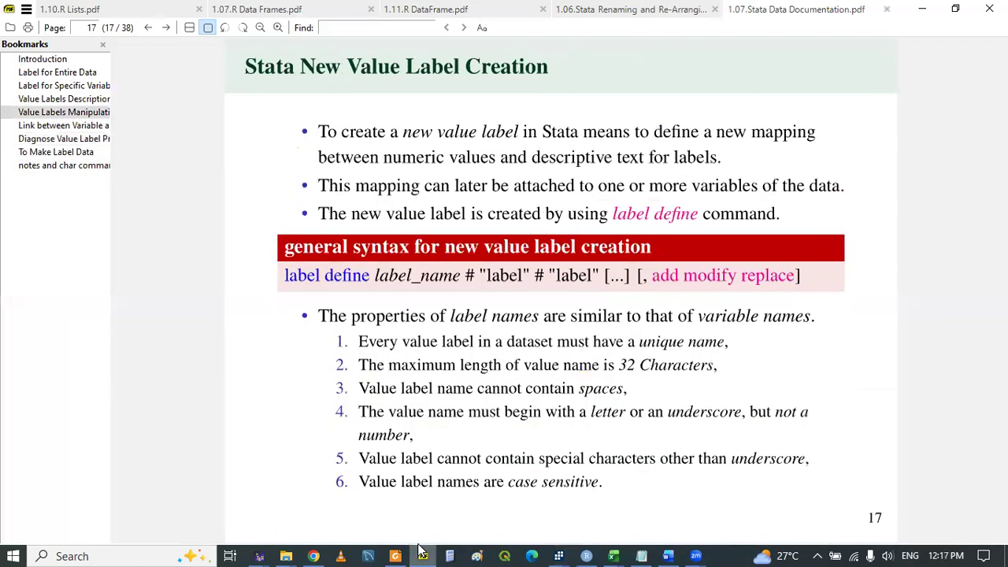
pyautogui.press('Right')
pyautogui.press('Right')
pyautogui.press('Right')
pyautogui.press('Right')
pyautogui.press('Right')
pyautogui.press('Right')
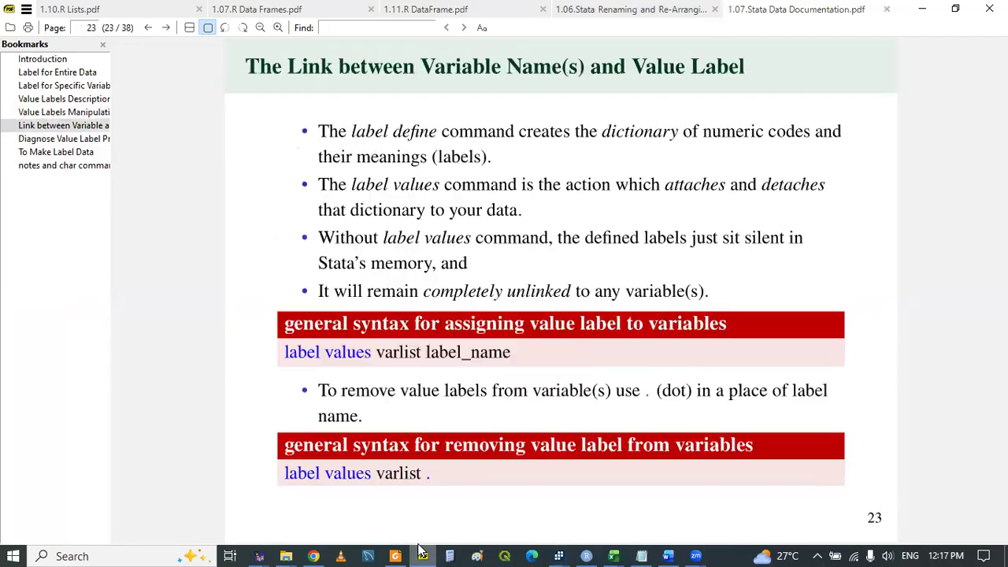
pyautogui.press('Left')
pyautogui.press('Left')
pyautogui.press('Left')
pyautogui.press('Left')
pyautogui.press('Left')
pyautogui.press('Left')
pyautogui.press('Left')
pyautogui.press('Left')
pyautogui.press('Left')
pyautogui.press('Left')
pyautogui.press('Left')
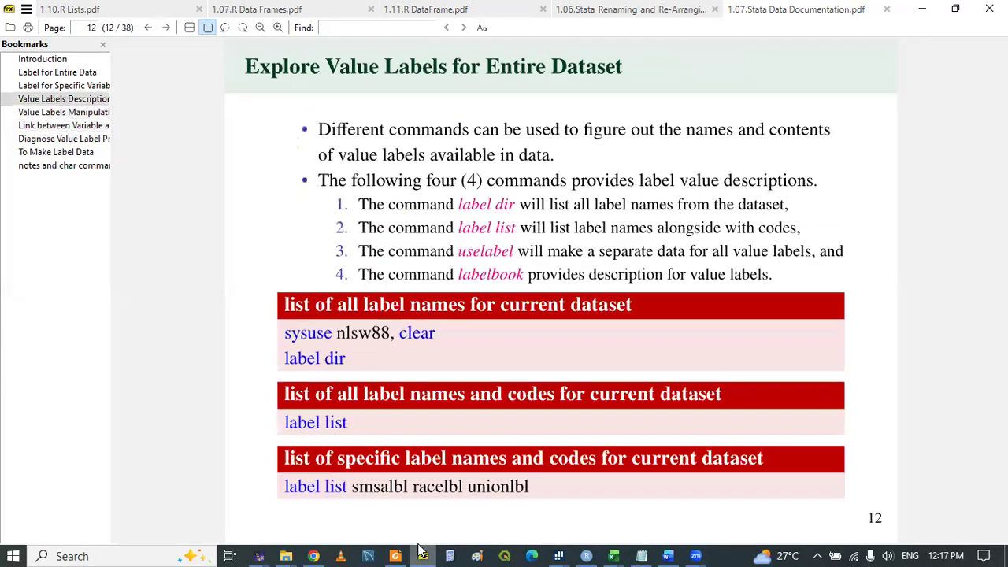
pyautogui.press('Left')
pyautogui.press('Right')
pyautogui.press('Right')
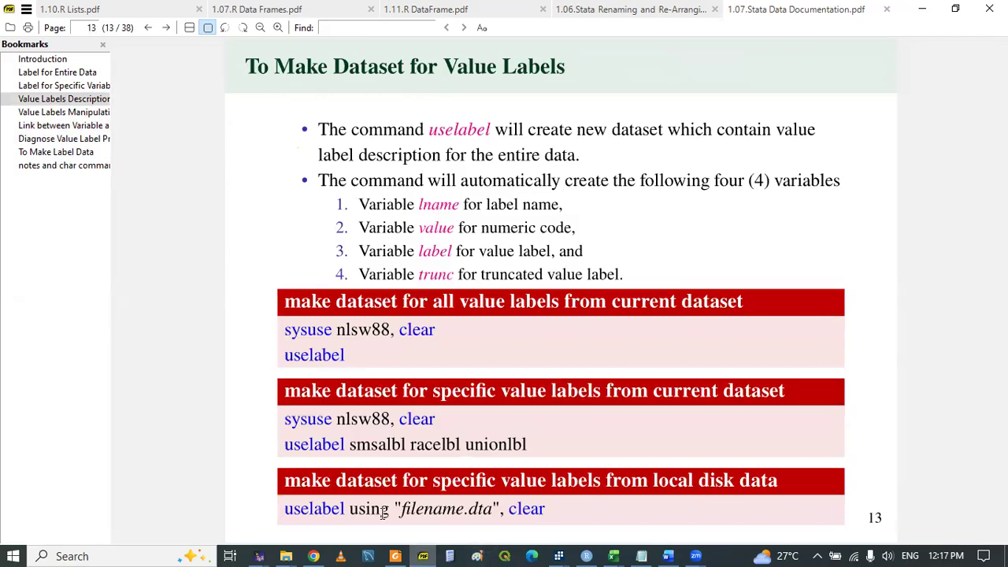
# Return to the do-file, run the uselabel,clear line, and show the new label dataset in the Data Editor.
pyautogui.click(430, 548)
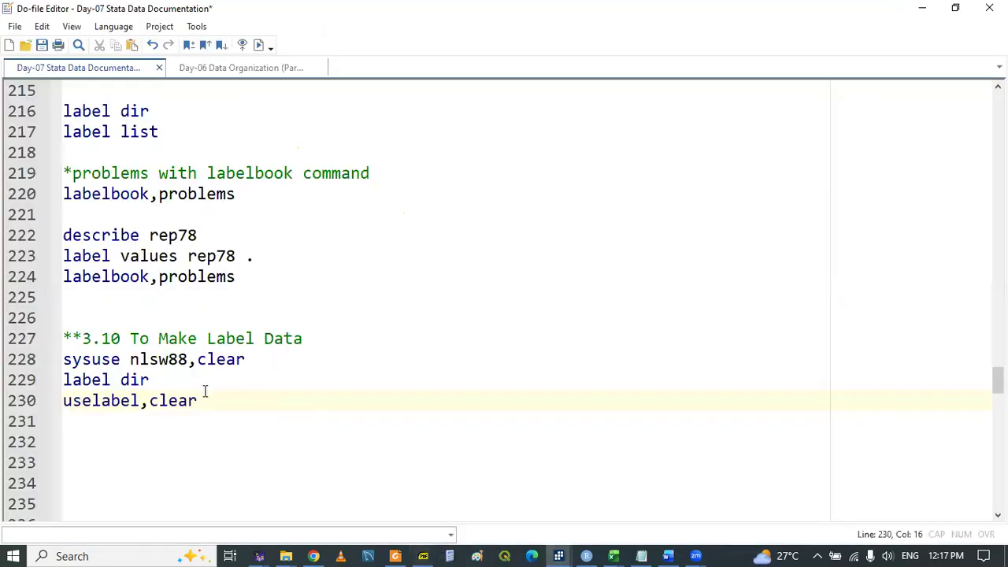
pyautogui.doubleClick(95, 400)
pyautogui.tripleClick(95, 402)
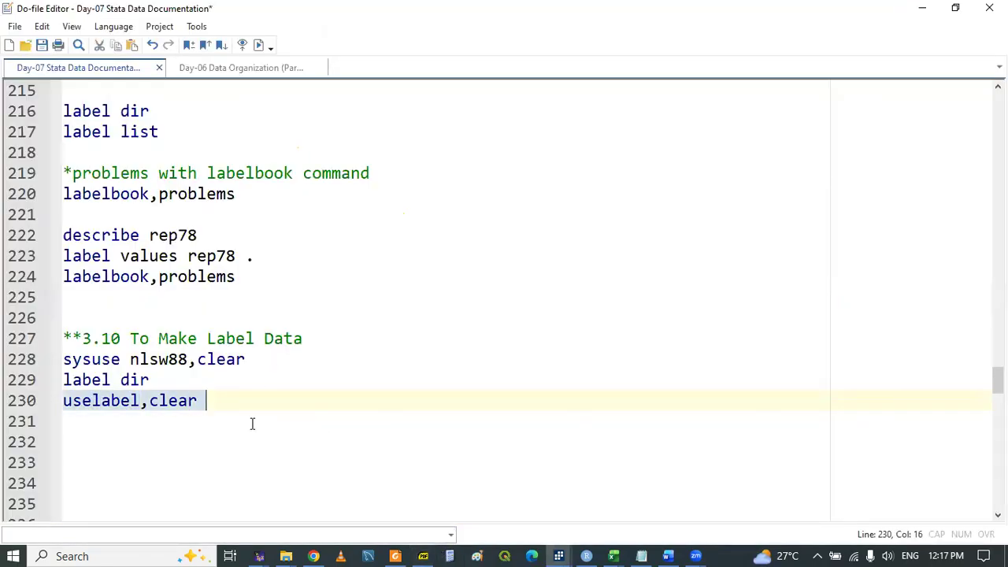
pyautogui.click(563, 549)
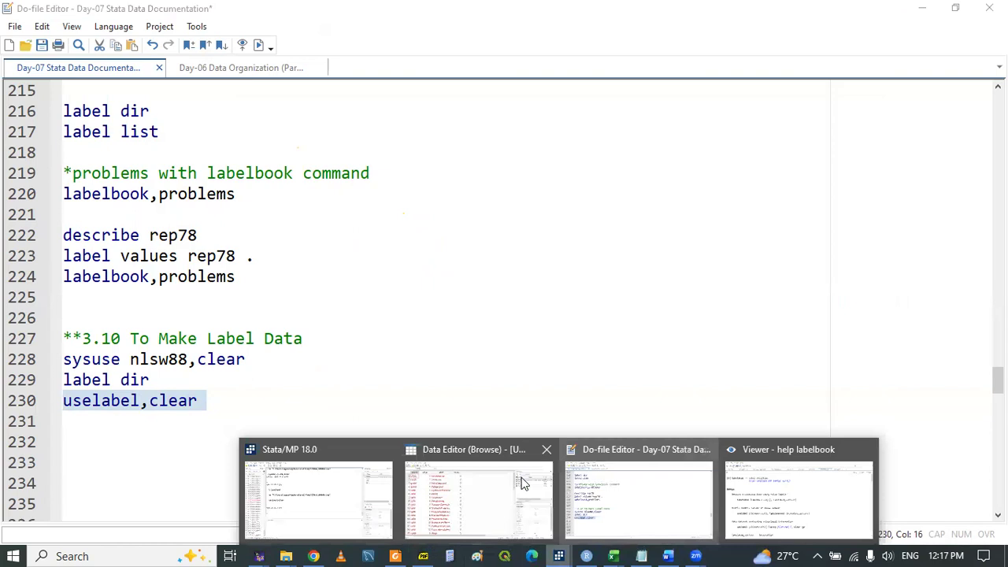
pyautogui.click(484, 492)
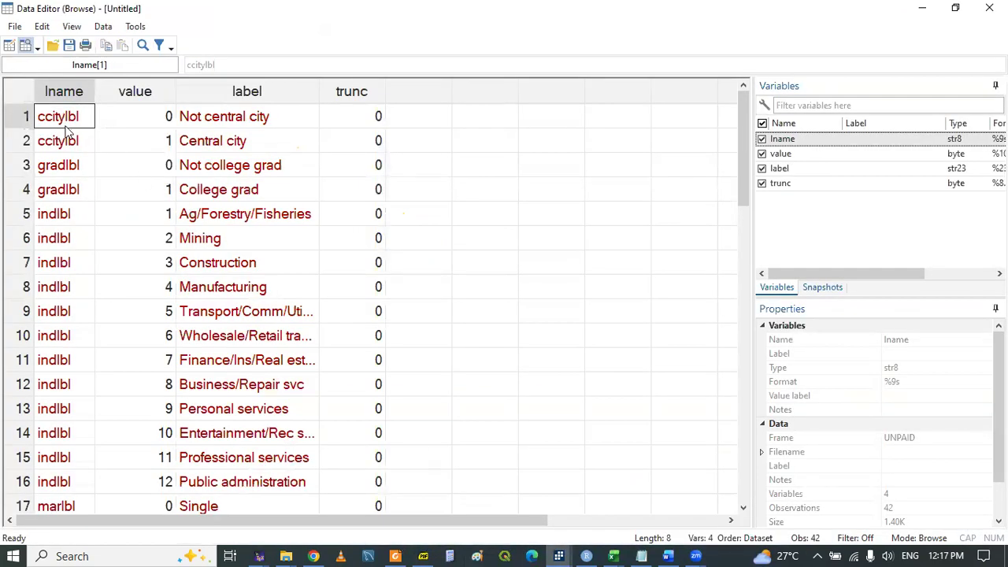
# Examine the value, label and trunc columns for the first rows of the label dataset.
pyautogui.click(150, 126)
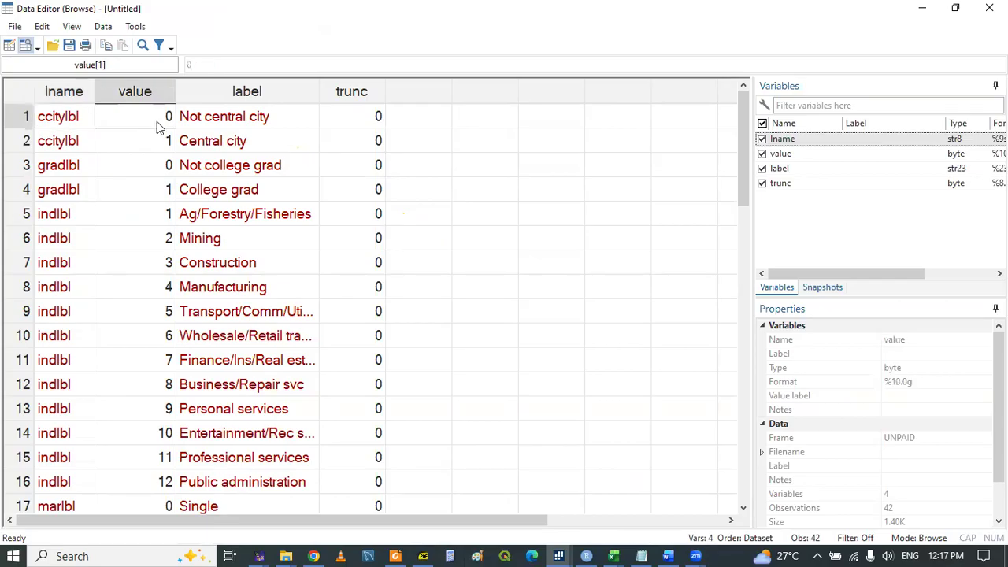
pyautogui.click(225, 118)
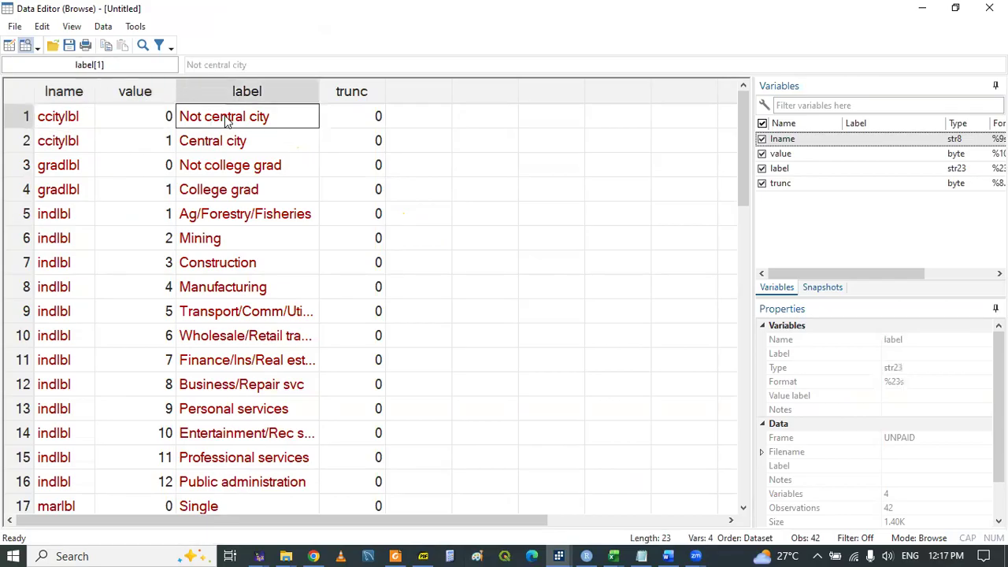
pyautogui.click(198, 149)
pyautogui.click(355, 118)
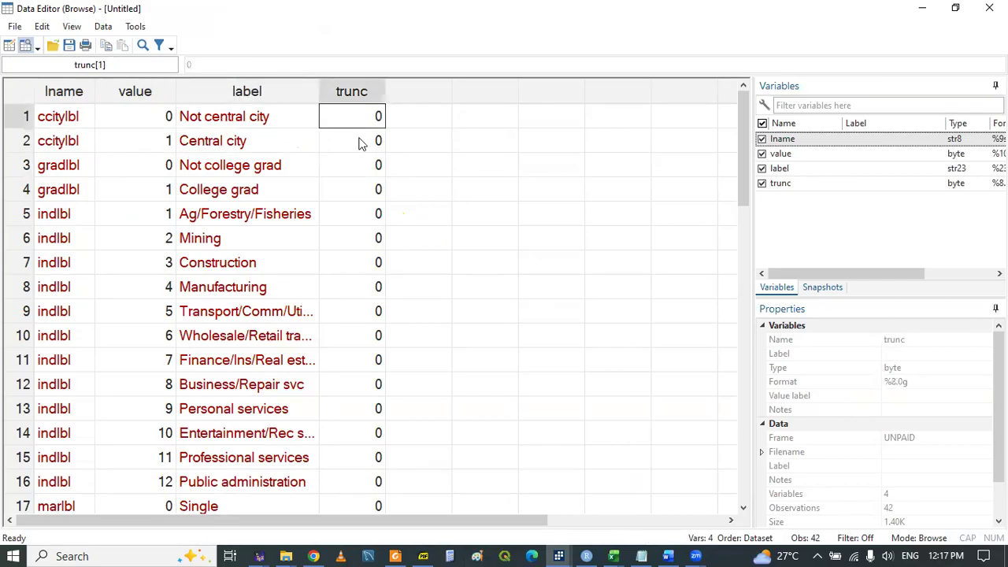
pyautogui.click(359, 146)
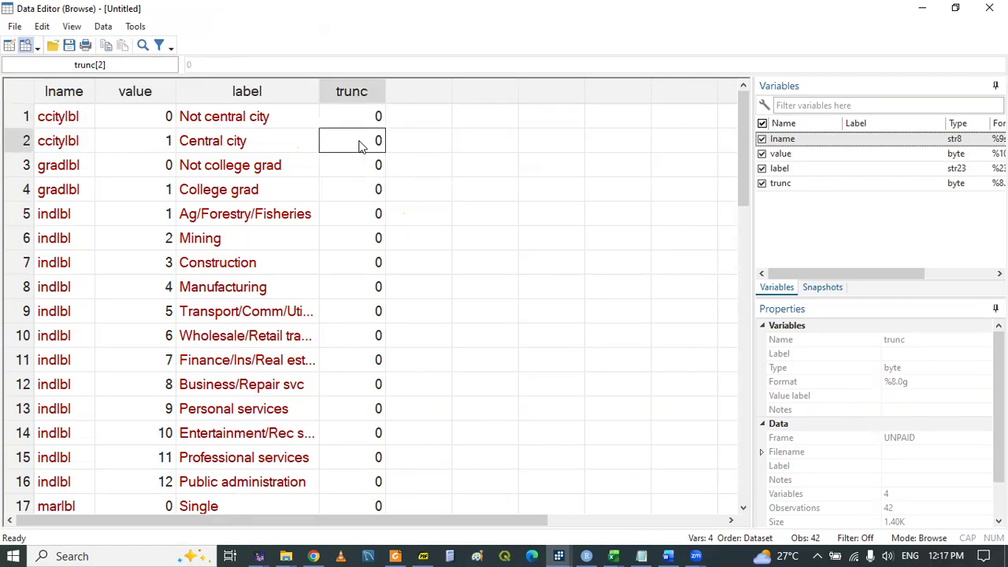
# Examine the trunc column and the lname and value entries of the gradlbl and indlbl rows in the label dataset.
pyautogui.click(354, 117)
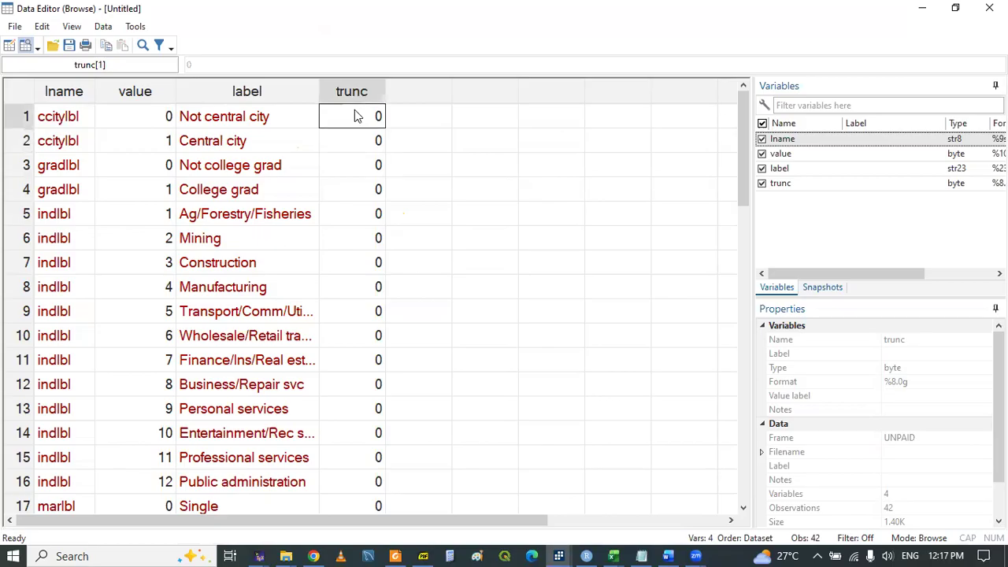
pyautogui.click(45, 170)
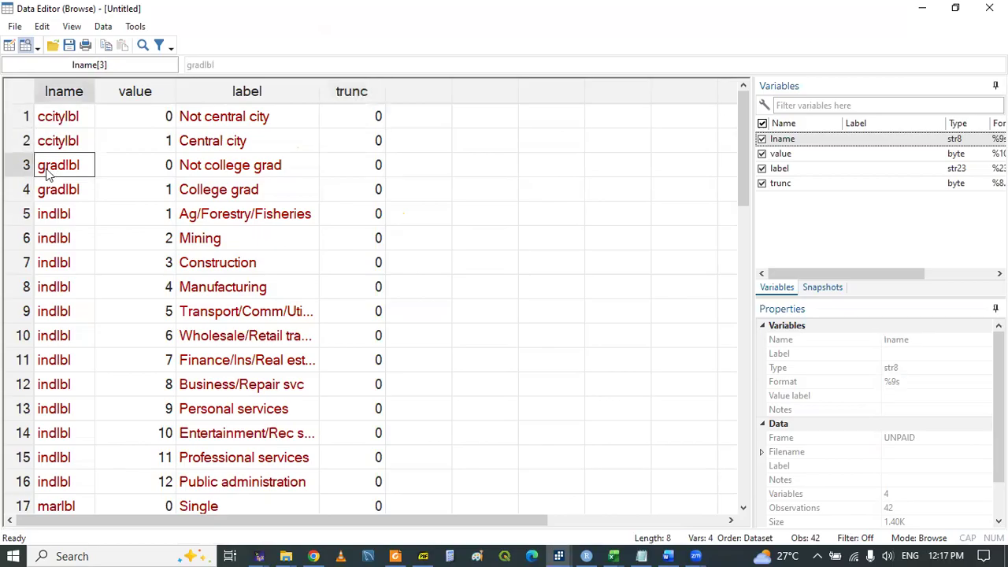
pyautogui.click(49, 194)
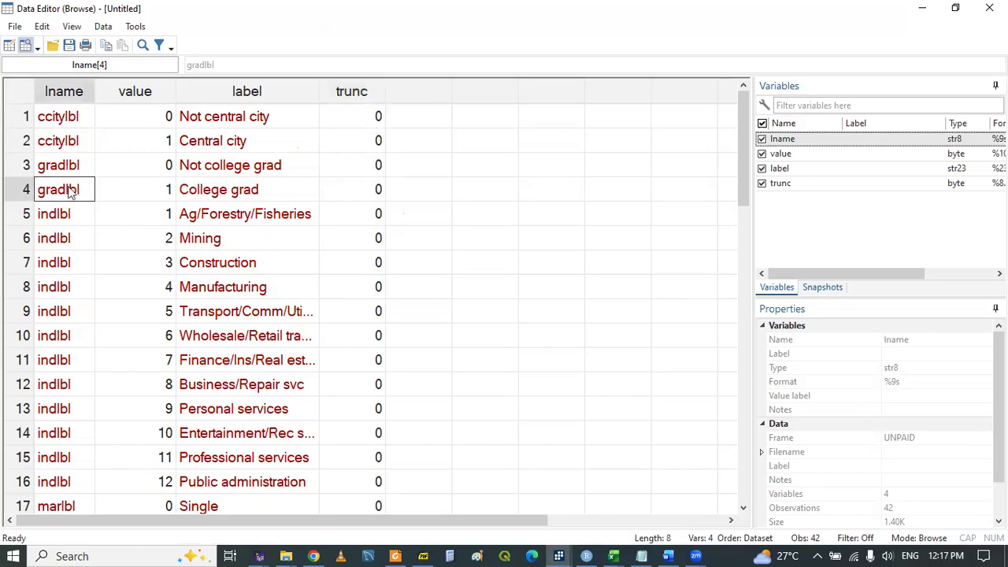
pyautogui.click(166, 170)
pyautogui.click(162, 193)
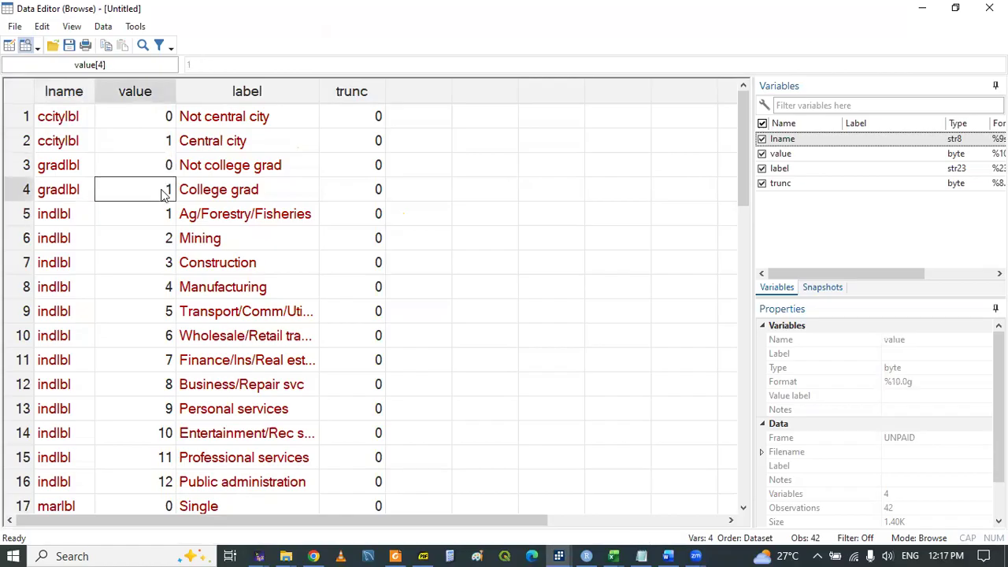
pyautogui.moveTo(748, 124); pyautogui.dragTo(740, 77)
pyautogui.click(54, 220)
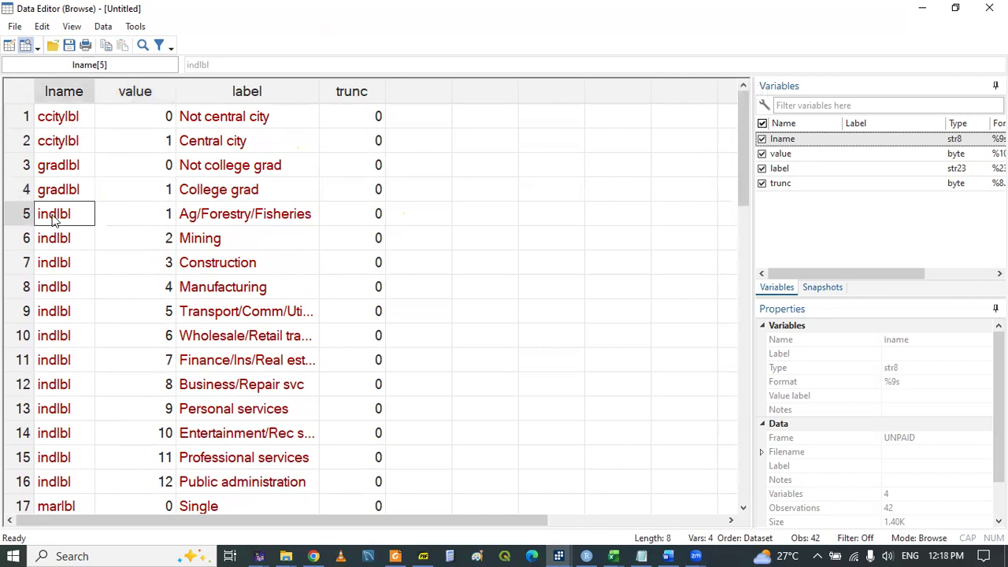
pyautogui.click(160, 215)
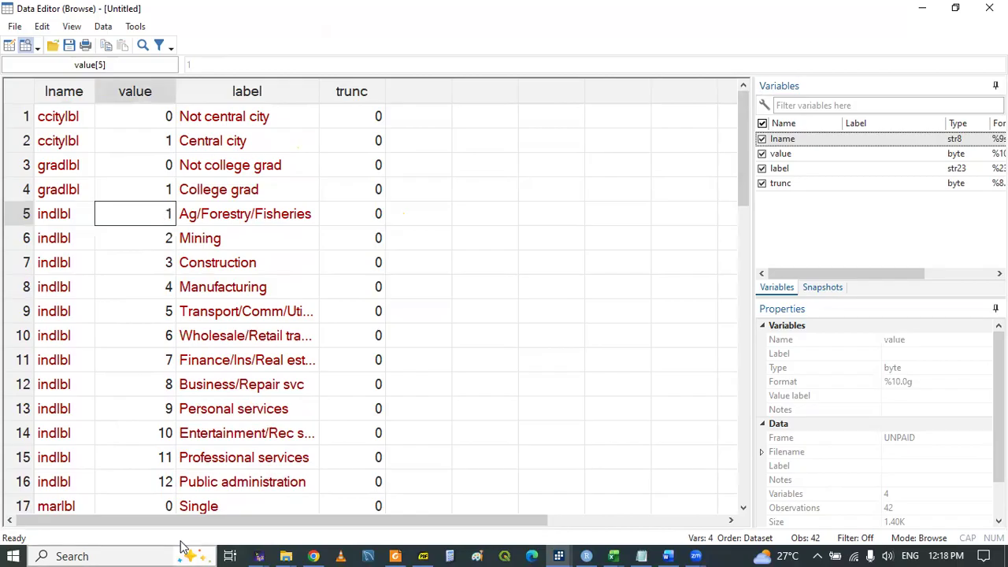
pyautogui.click(161, 486)
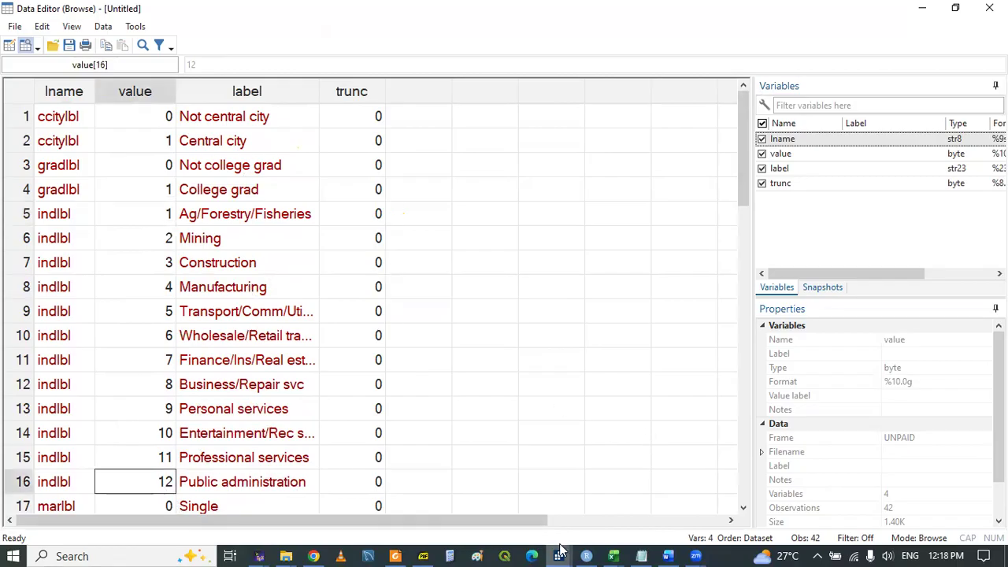
# Return to the do-file's empty line 232 and consult the slide on making a dataset for value labels.
pyautogui.moveTo(559, 555)
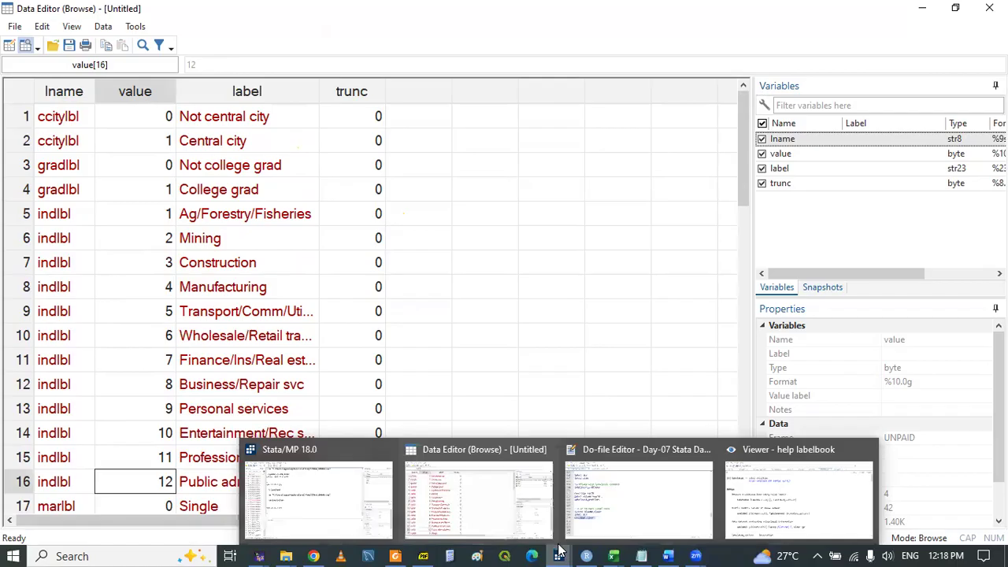
pyautogui.click(557, 500)
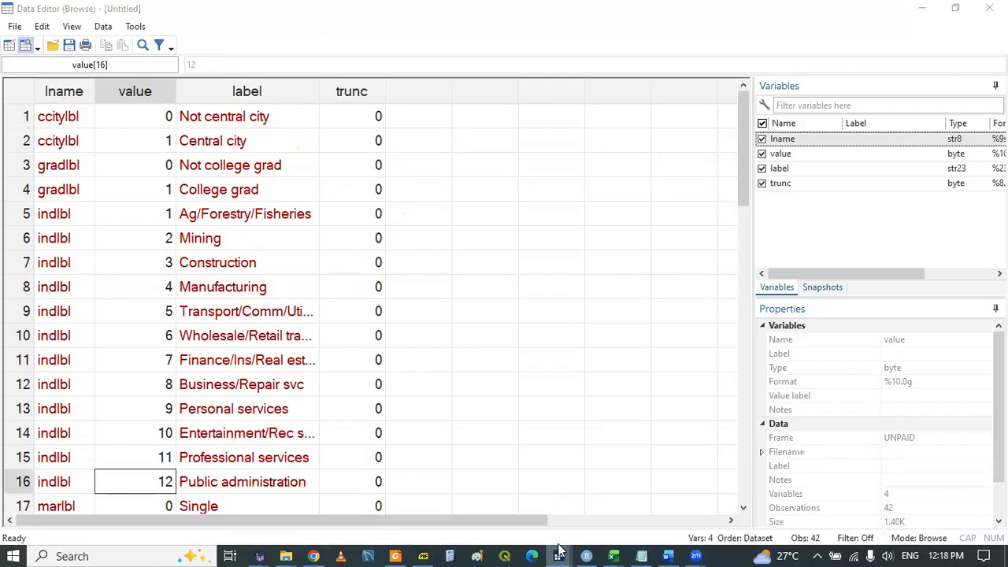
pyautogui.moveTo(559, 554)
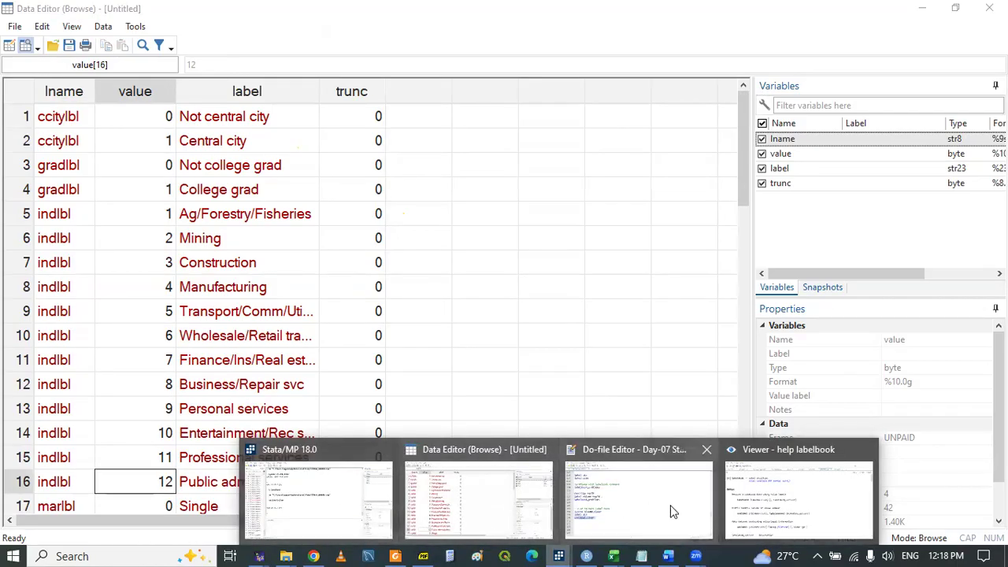
pyautogui.click(643, 498)
pyautogui.click(113, 433)
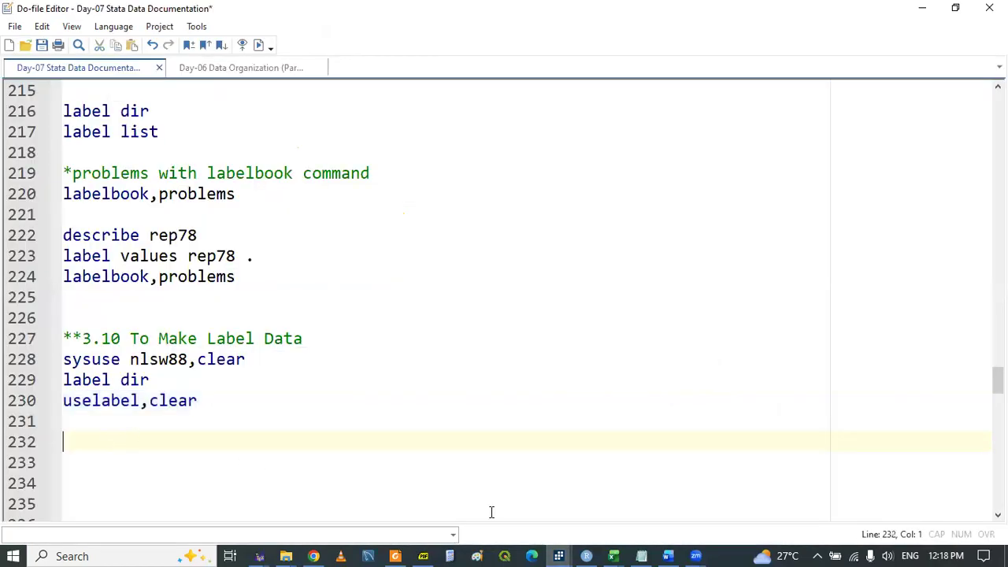
pyautogui.click(423, 555)
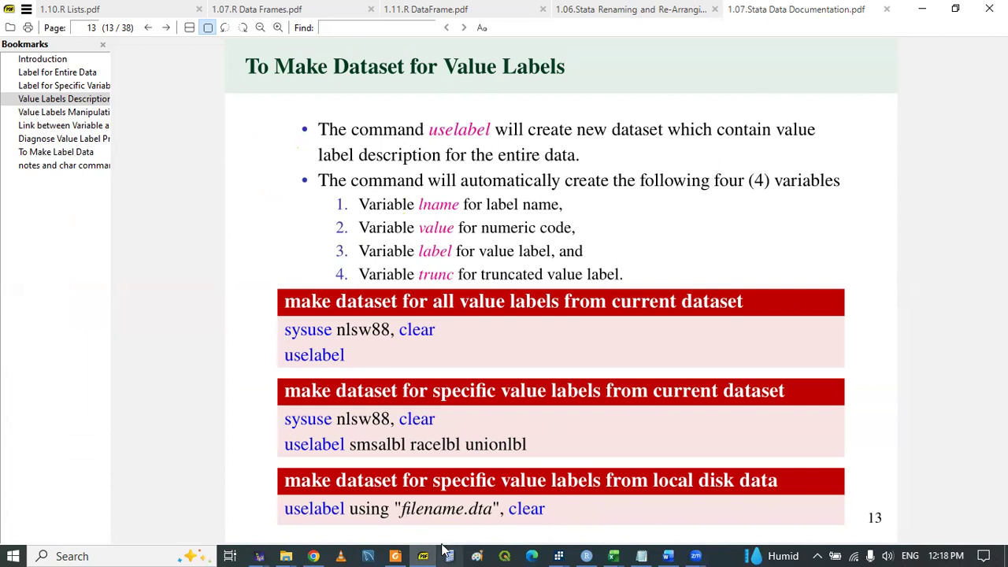
# Check the Stata results window, then start a cd command with empty quotes on line 232 of the do-file.
pyautogui.moveTo(558, 556)
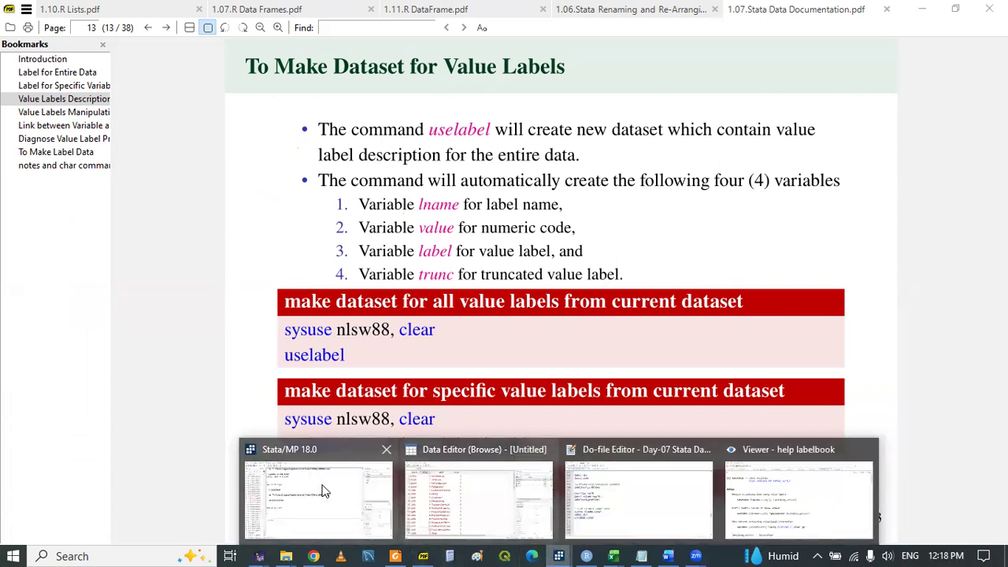
pyautogui.click(287, 486)
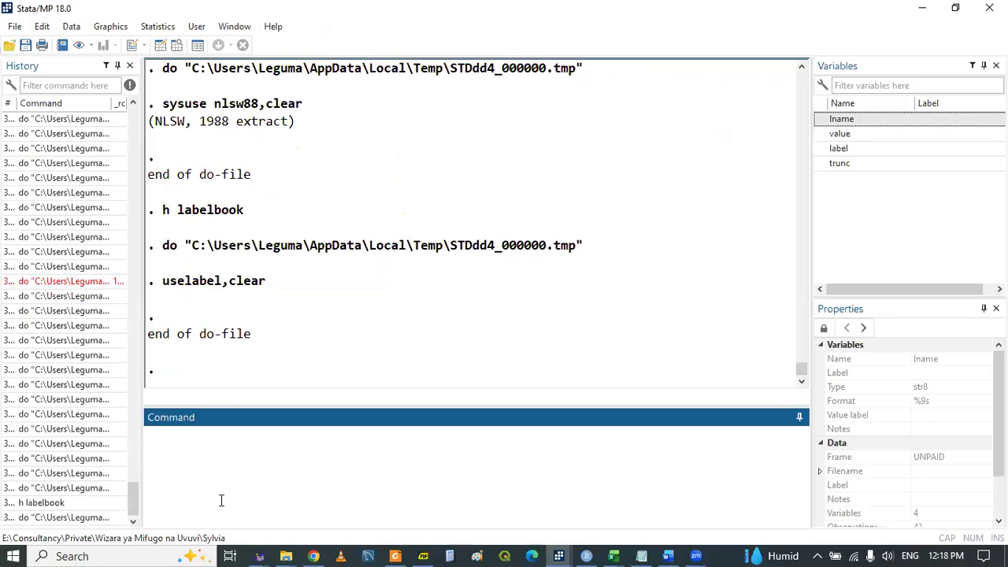
pyautogui.click(559, 549)
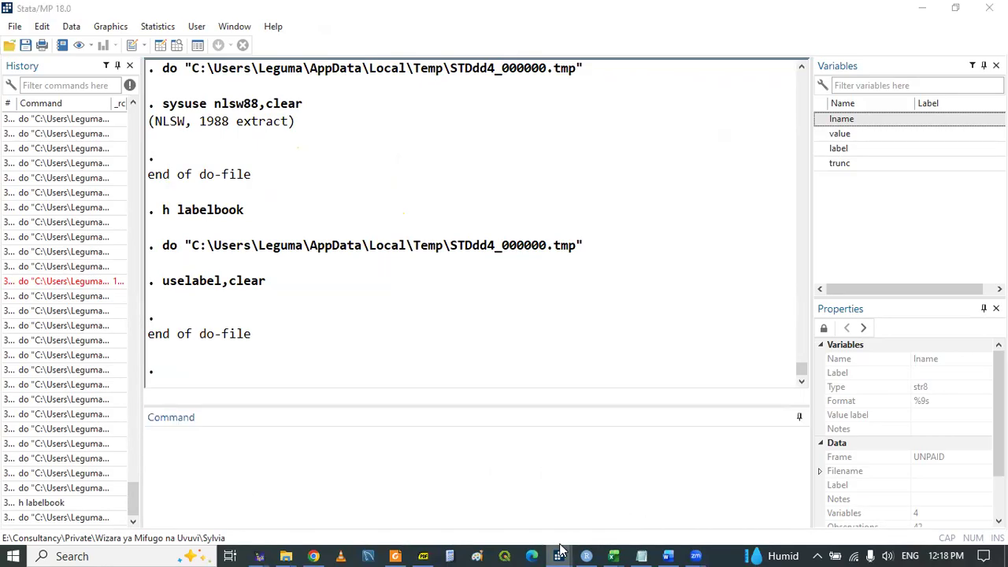
pyautogui.click(641, 499)
pyautogui.write('cd "')
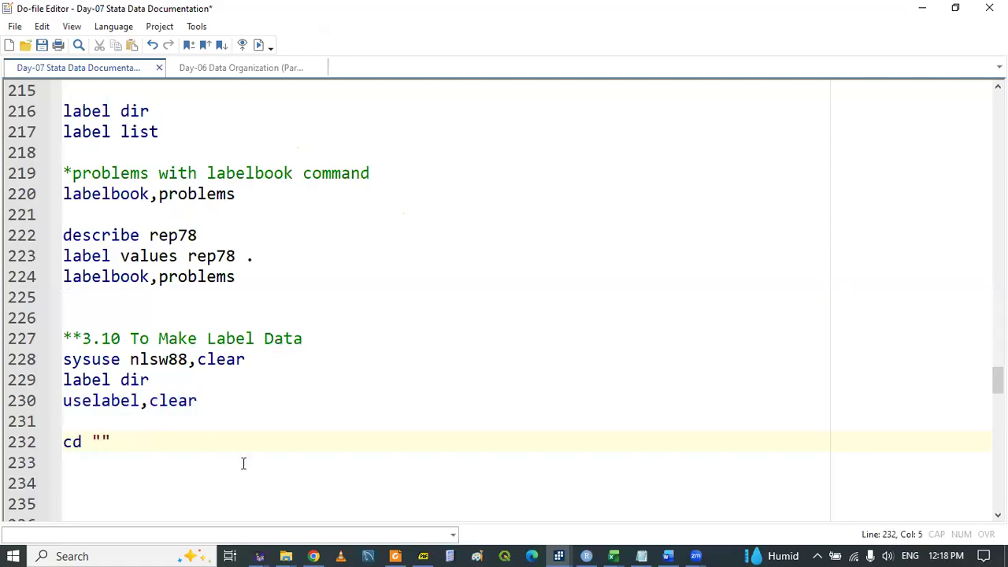
# Switch to File Explorer and open the Capacity Building folder in the 2026-27 window.
pyautogui.click(285, 553)
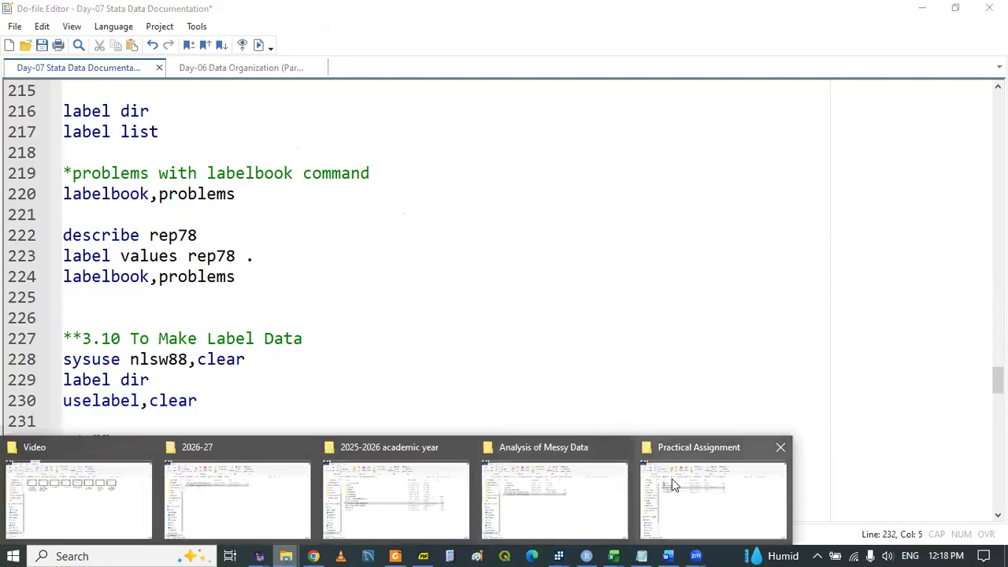
pyautogui.click(689, 486)
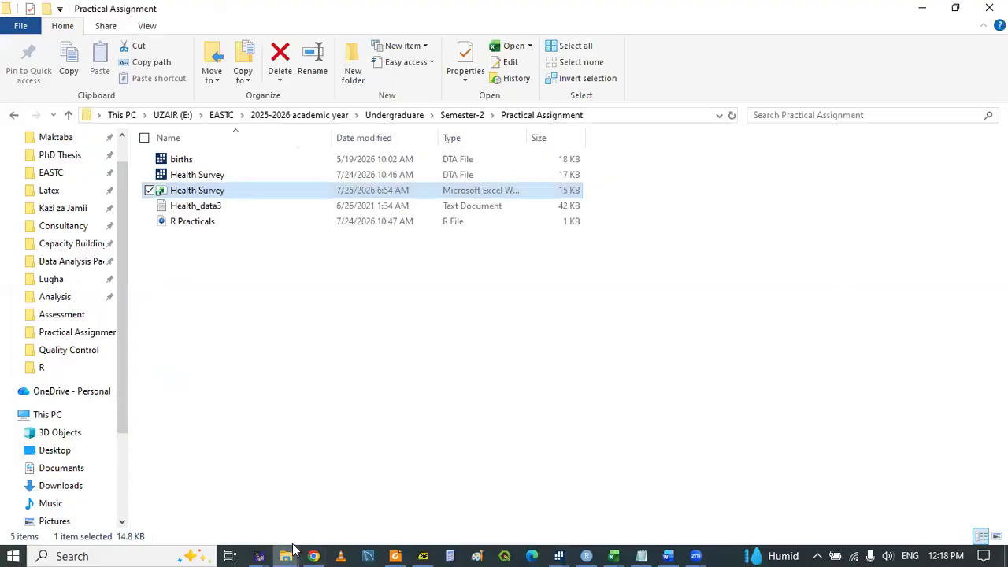
pyautogui.moveTo(292, 549)
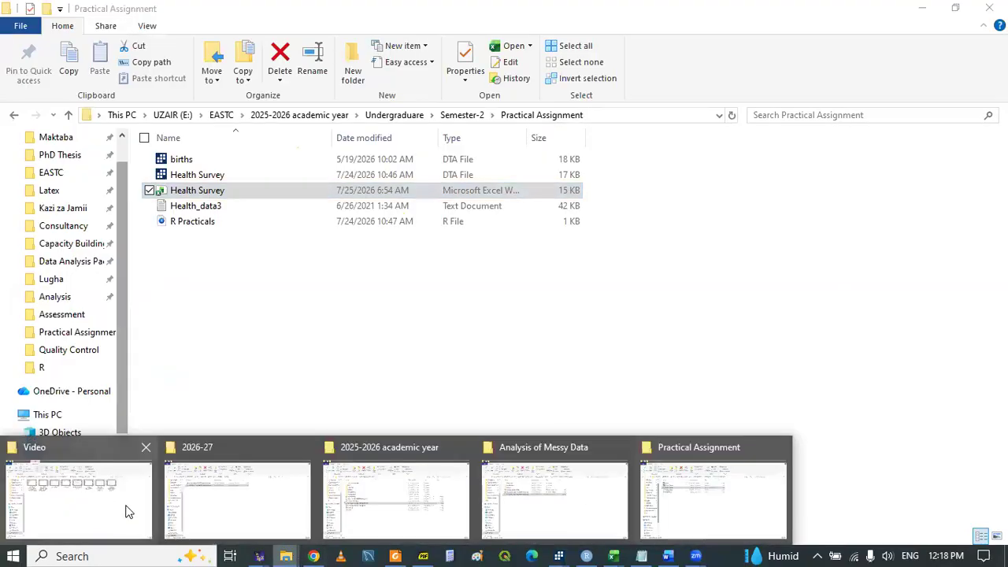
pyautogui.click(277, 493)
pyautogui.scroll(-1, 120, 288)
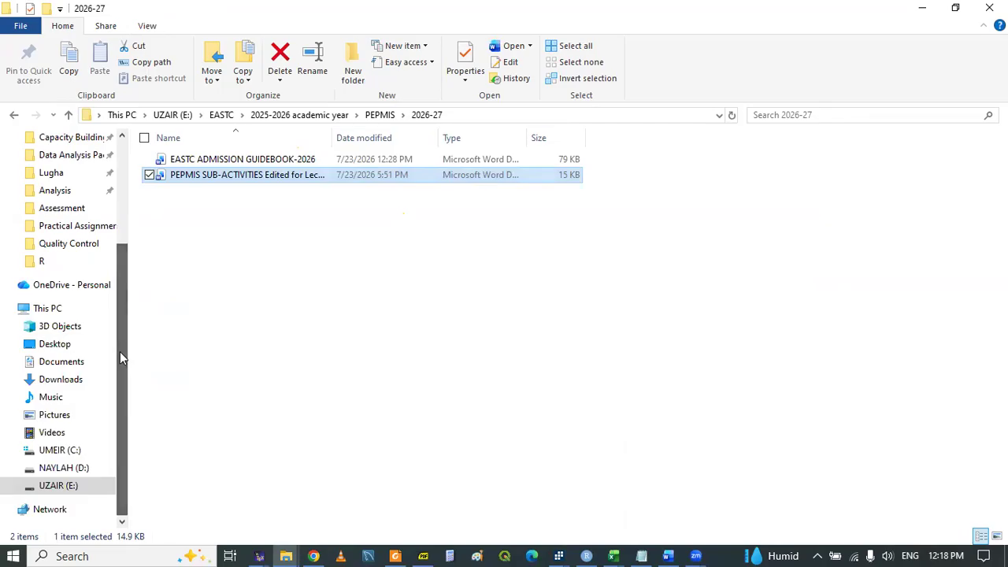
pyautogui.scroll(1, 118, 335)
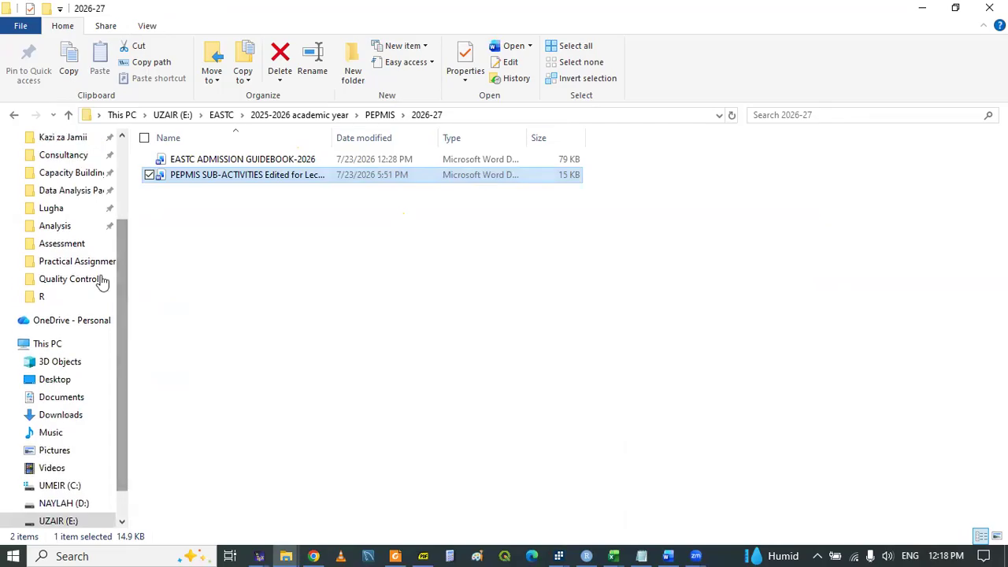
pyautogui.click(63, 172)
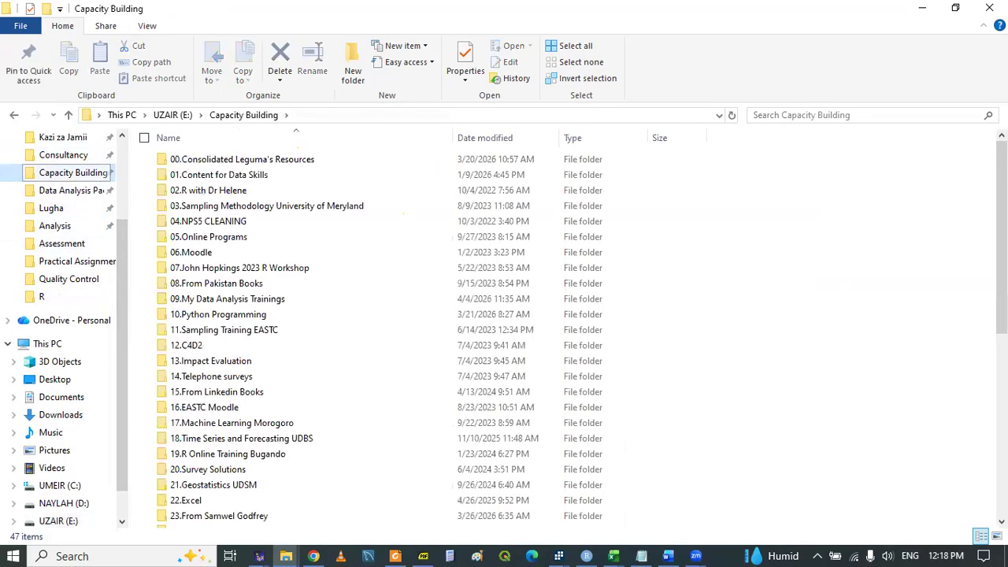
# Open the Practice Data folder inside 35.STATA Training from Basics to Advance, 1. Beginner Level.
pyautogui.scroll(-3, 842, 252)
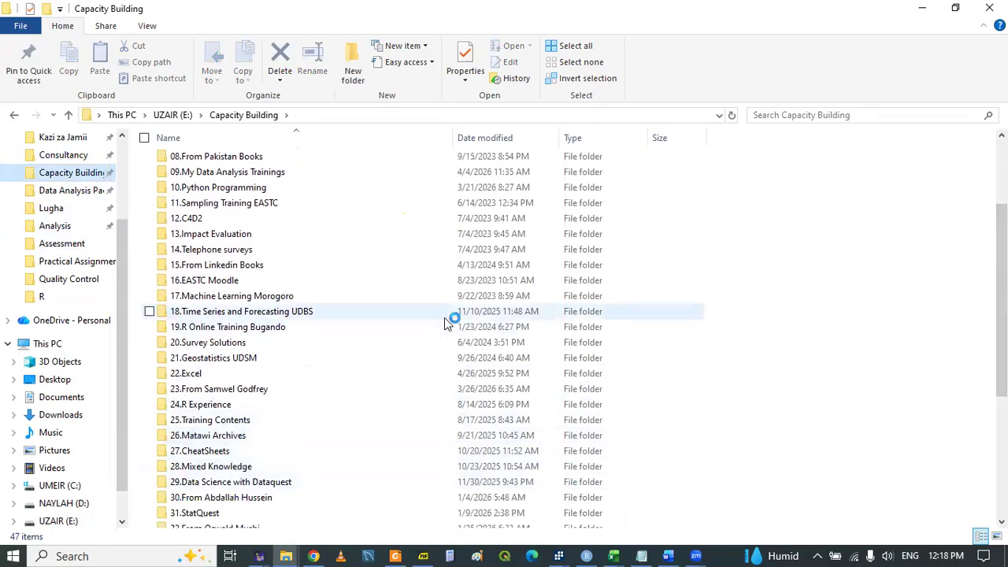
pyautogui.scroll(-5, 906, 299)
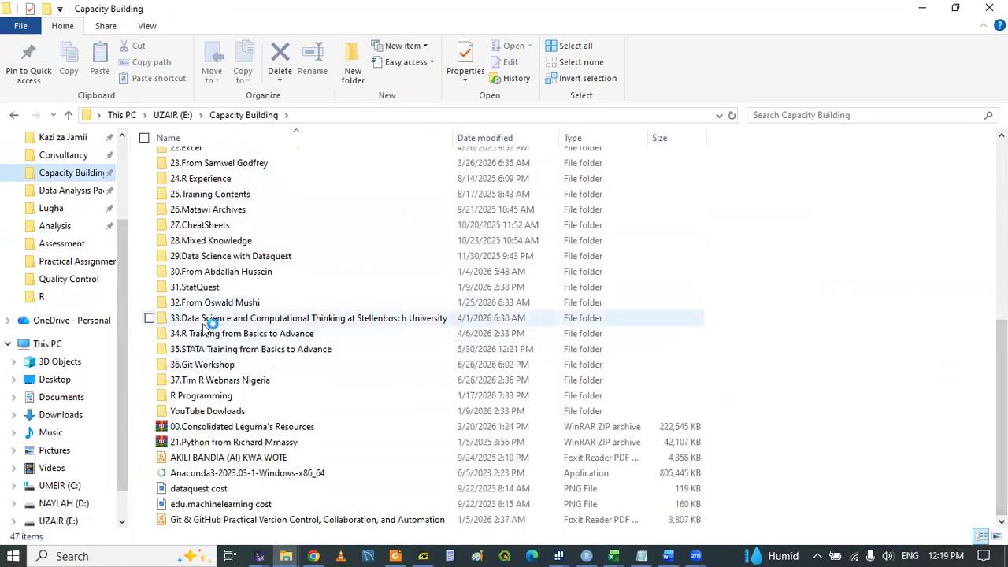
pyautogui.doubleClick(202, 349)
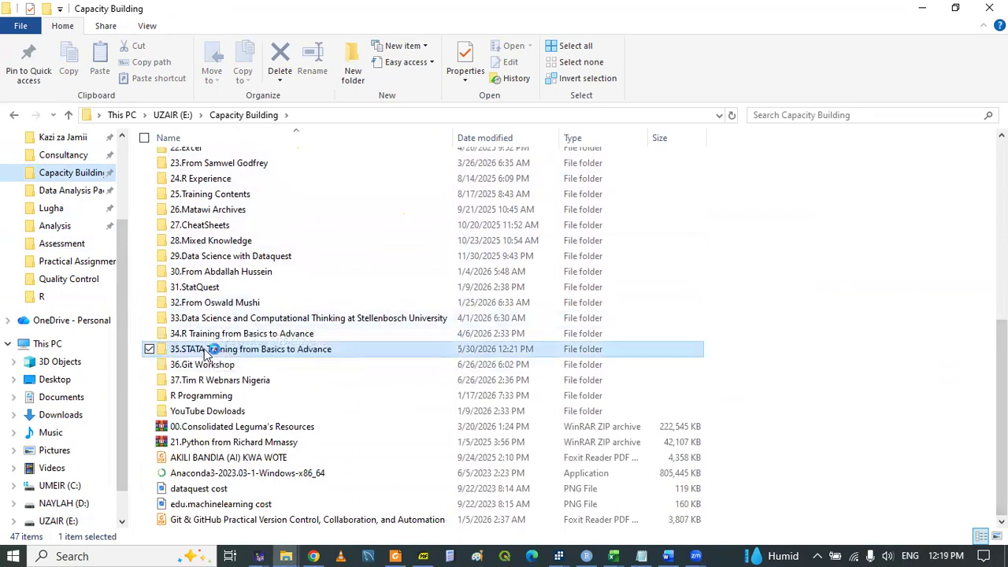
pyautogui.doubleClick(192, 163)
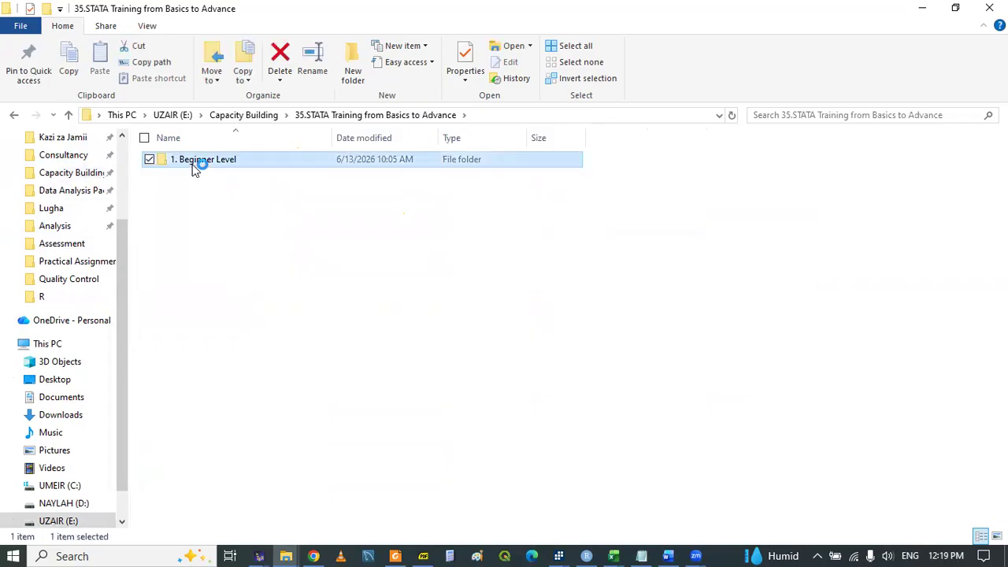
pyautogui.doubleClick(191, 176)
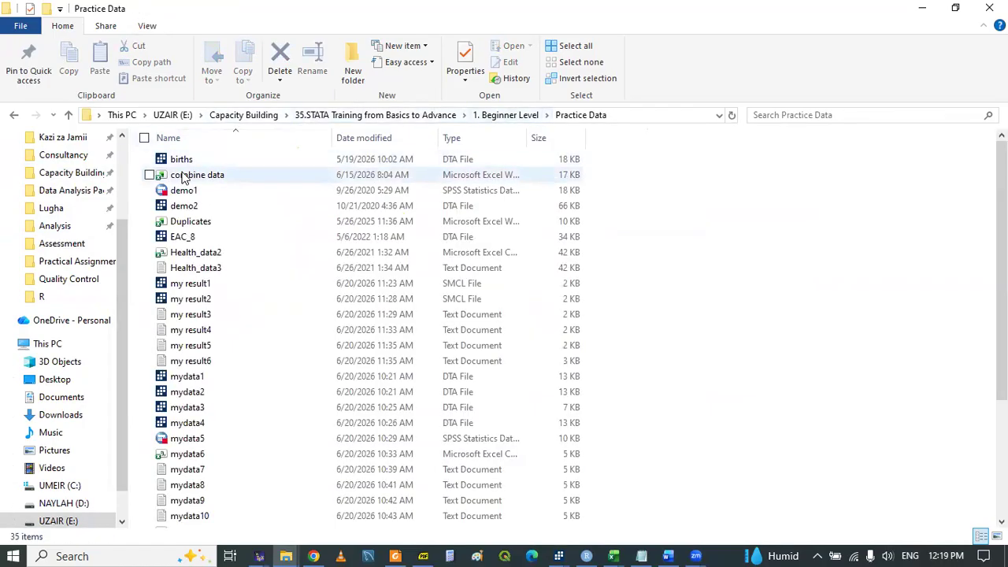
# Copy the Practice Data folder's path into the quotes of the do-file's cd command and run that command.
pyautogui.click(718, 115)
pyautogui.hotkey('ctrl', 'c')
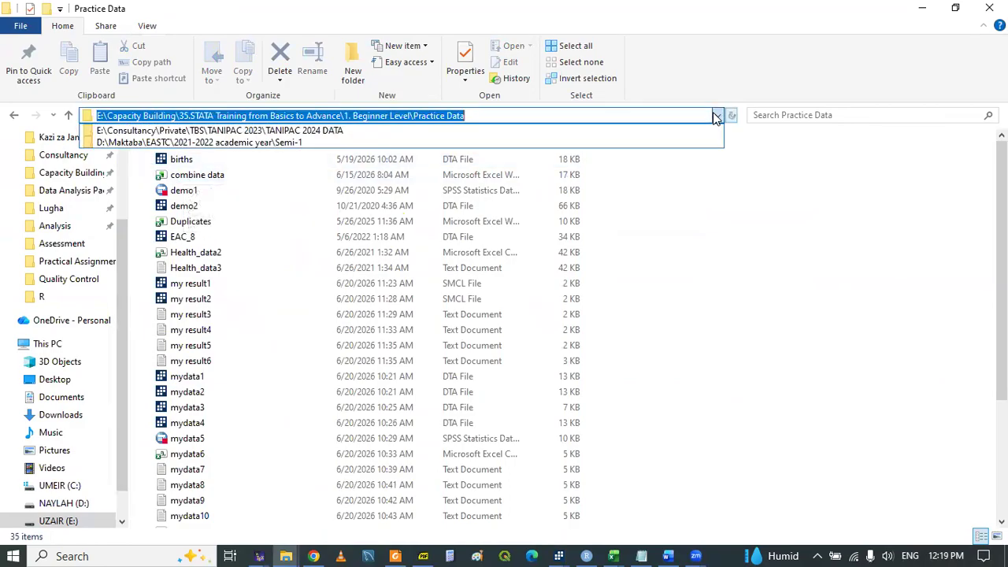
pyautogui.click(919, 291)
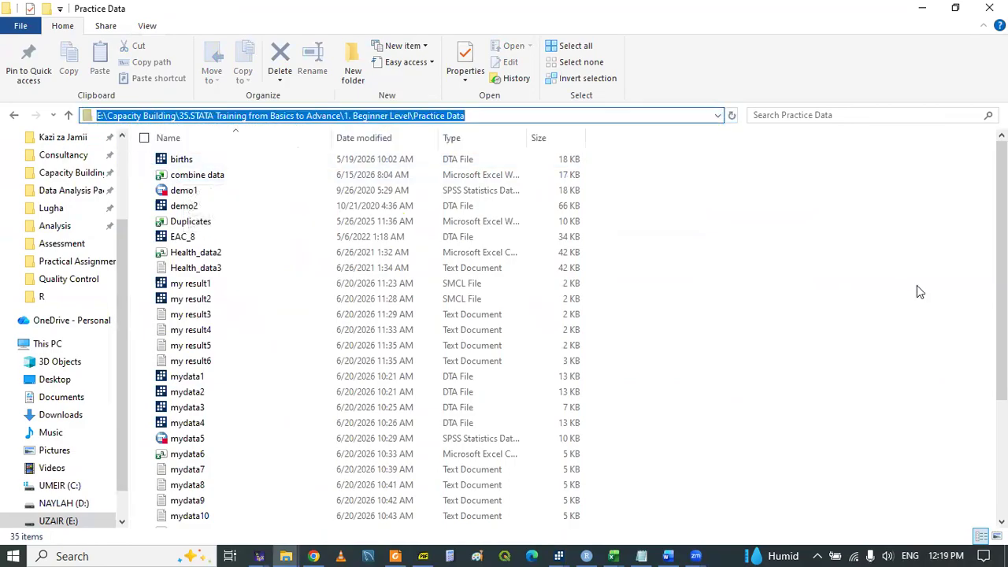
pyautogui.click(558, 555)
pyautogui.click(639, 499)
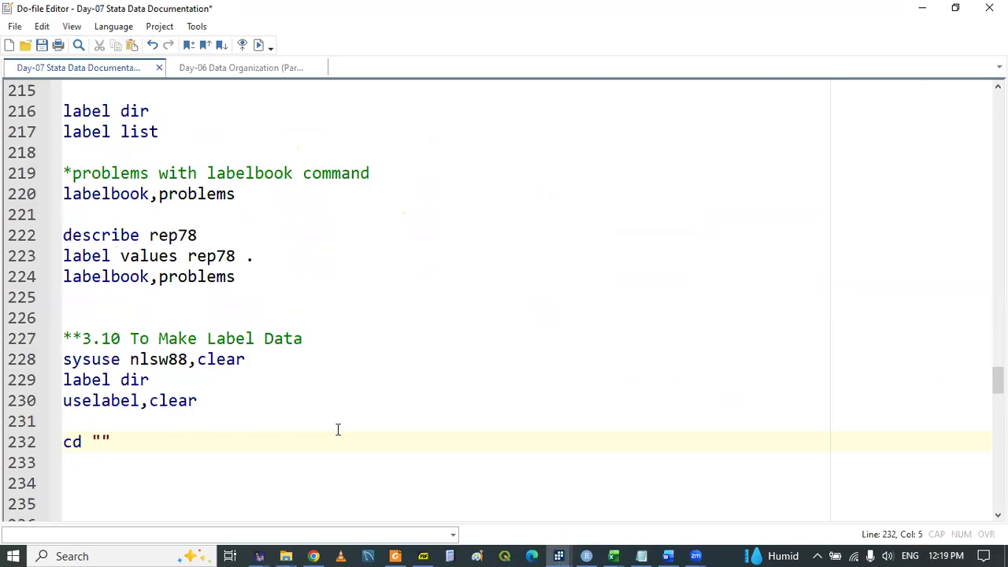
pyautogui.hotkey('ctrl', 'v')
pyautogui.moveTo(68, 444); pyautogui.dragTo(93, 468)
pyautogui.hotkey('ctrl', 'd')
# Below the cd command, add a dir line on line 234 and a use command with empty quotes on line 235.
pyautogui.press('Down')
pyautogui.press('Down')
pyautogui.press('Down')
pyautogui.press('Down')
pyautogui.press('Down')
pyautogui.press('Down')
pyautogui.press('Down')
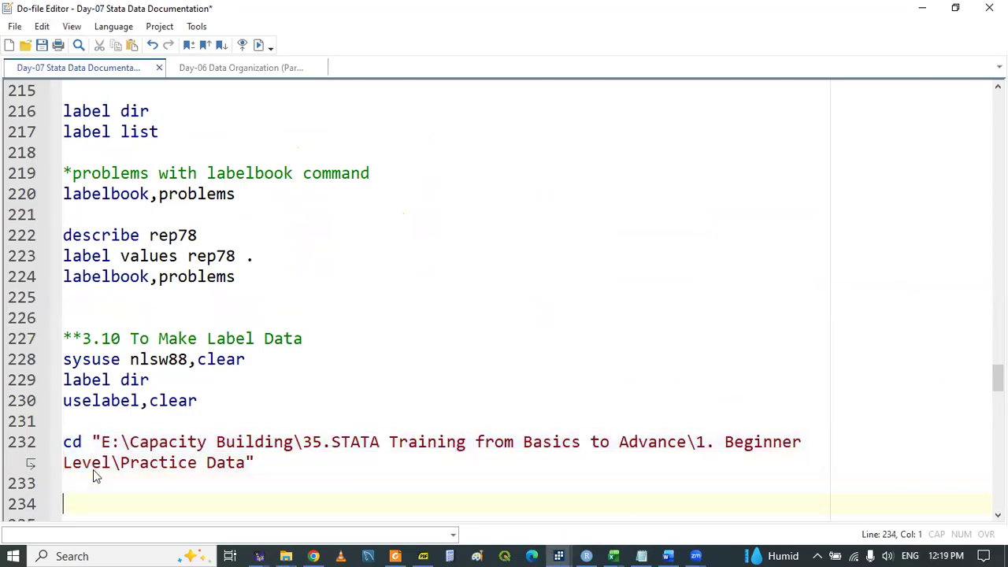
pyautogui.press('Up')
pyautogui.press('Up')
pyautogui.press('Up')
pyautogui.press('Up')
pyautogui.press('Up')
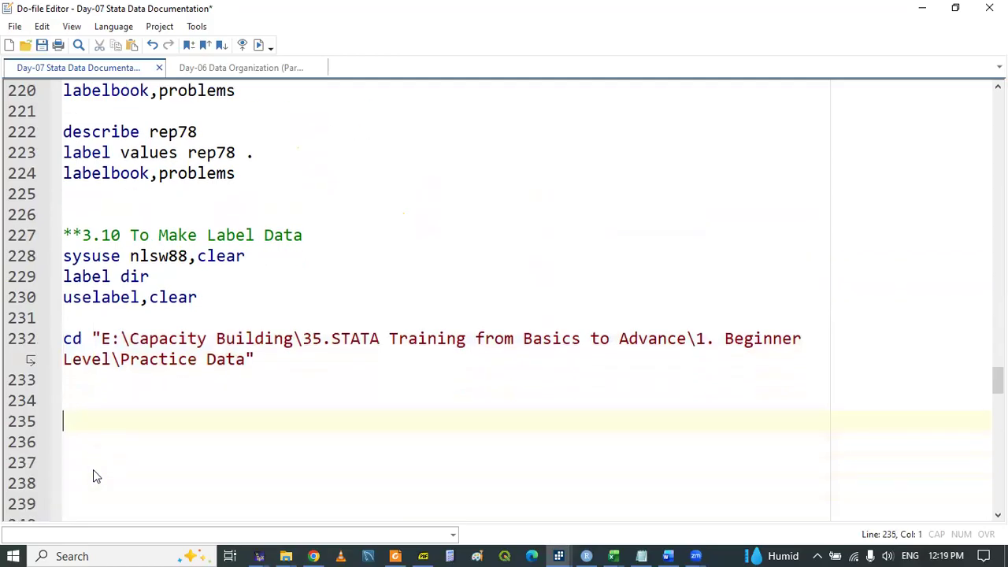
pyautogui.write('use')
pyautogui.press('Up')
pyautogui.press('Return')
pyautogui.write('dir')
# Run the dir line and view the Practice Data file listing in the Stata results window.
pyautogui.tripleClick(70, 401)
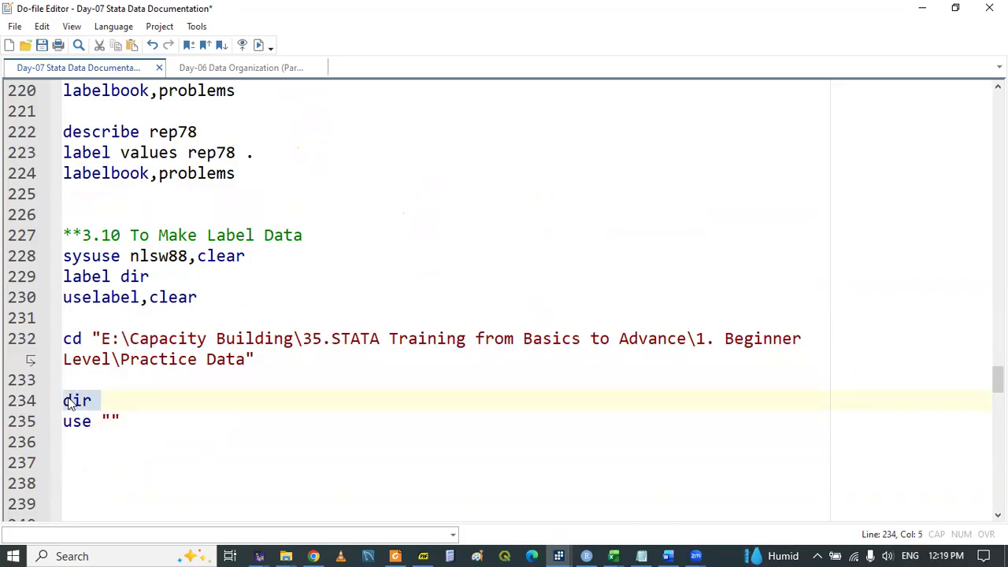
pyautogui.click(559, 555)
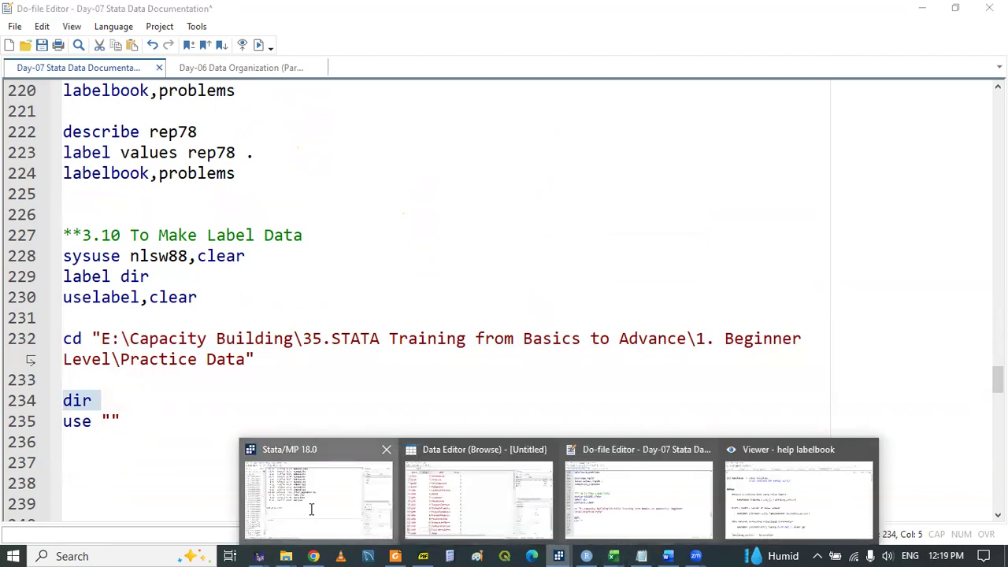
pyautogui.click(311, 508)
pyautogui.click(801, 69)
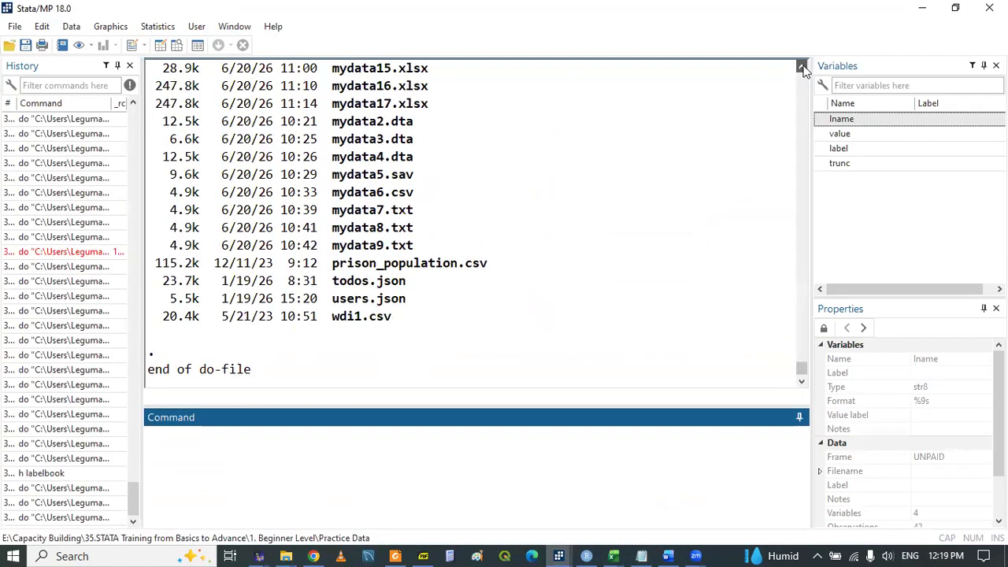
# Copy the file name births.dta from the directory listing into the quotes of the do-file's use command on line 235.
pyautogui.click(801, 69)
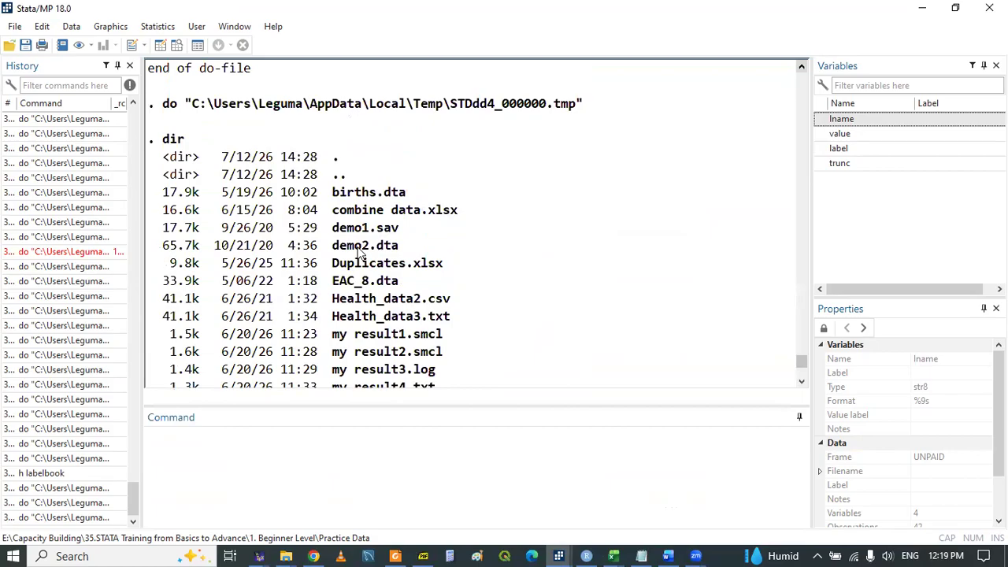
pyautogui.moveTo(333, 195); pyautogui.dragTo(407, 196)
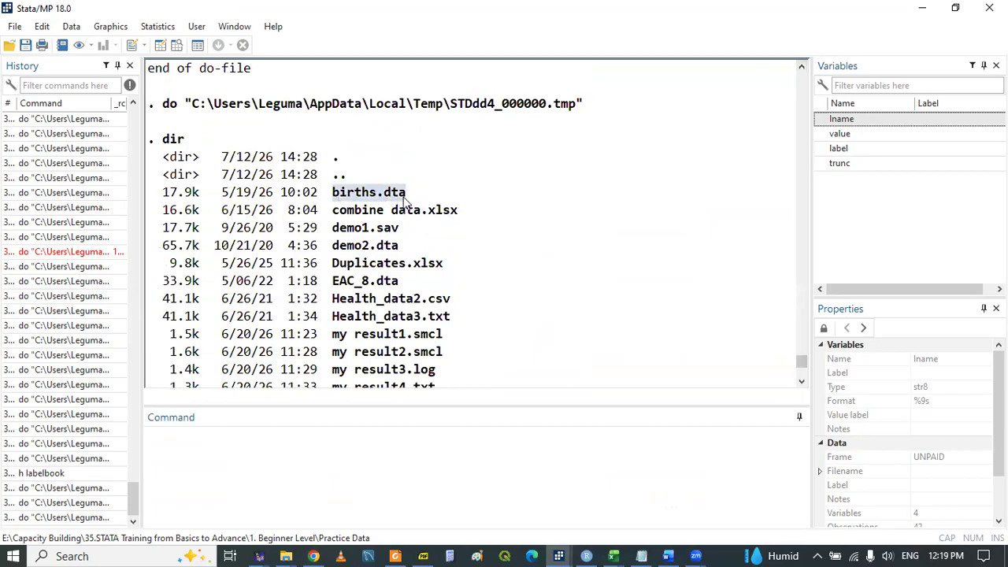
pyautogui.rightClick(407, 196)
pyautogui.click(431, 211)
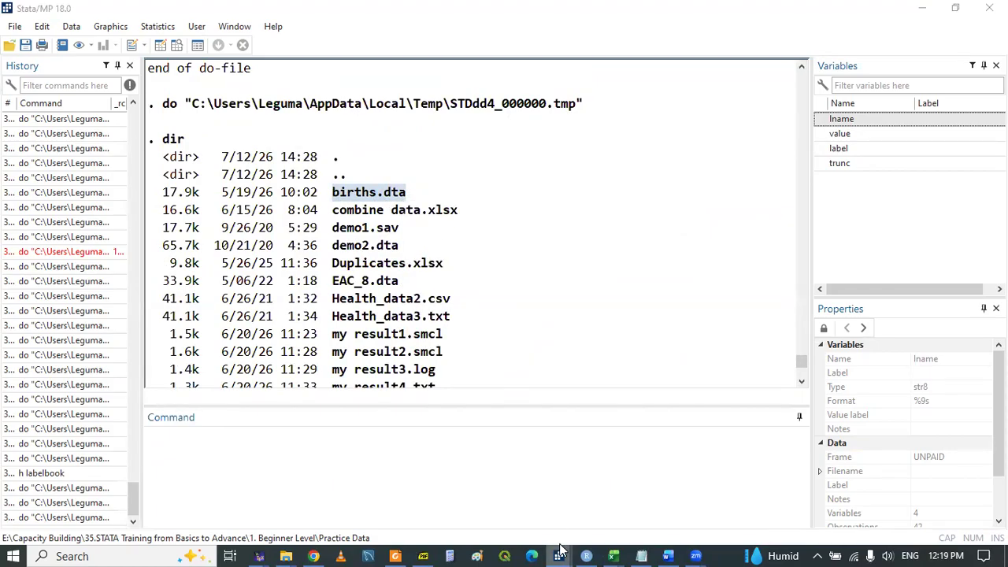
pyautogui.moveTo(559, 554)
pyautogui.click(559, 501)
pyautogui.moveTo(103, 419); pyautogui.dragTo(118, 419)
pyautogui.click(114, 417)
pyautogui.hotkey('ctrl', 'v')
pyautogui.write(',cl')
pyautogui.press('BackSpace')
pyautogui.press('BackSpace')
pyautogui.press('BackSpace')
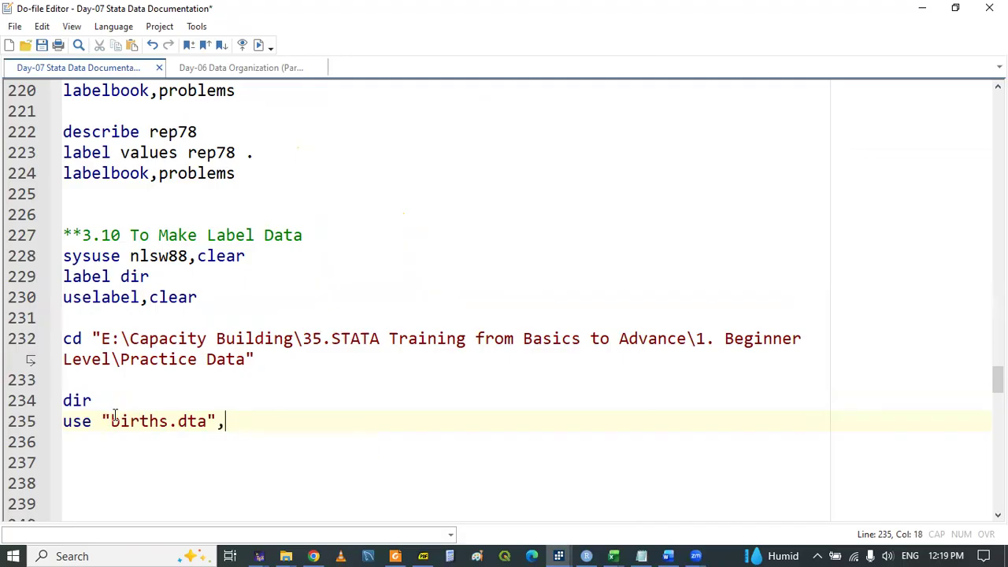
# Replace use with uselabel on line 235 and complete the command as uselabel using "births.dta",clear.
pyautogui.doubleClick(74, 299)
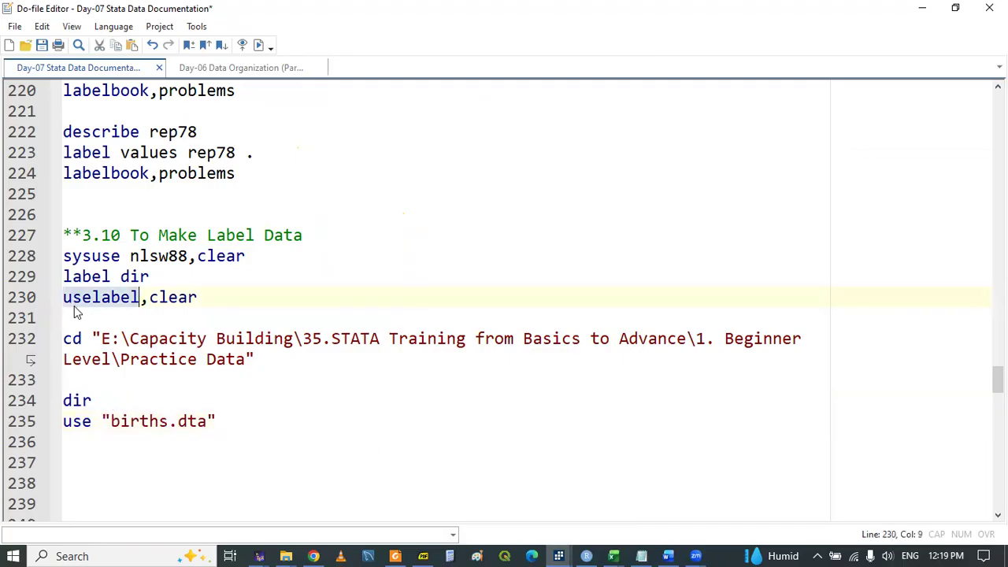
pyautogui.doubleClick(69, 421)
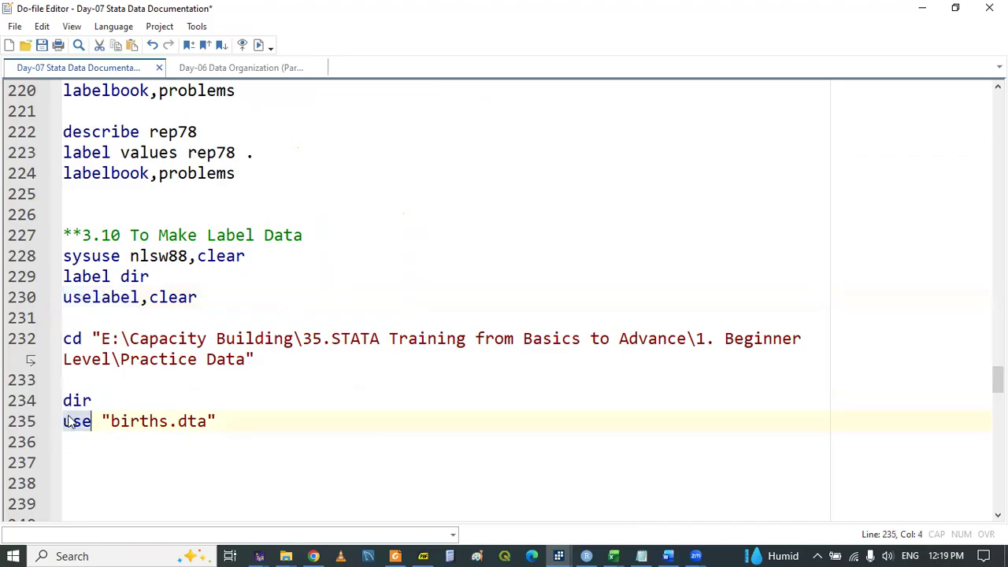
pyautogui.hotkey('ctrl', 'v')
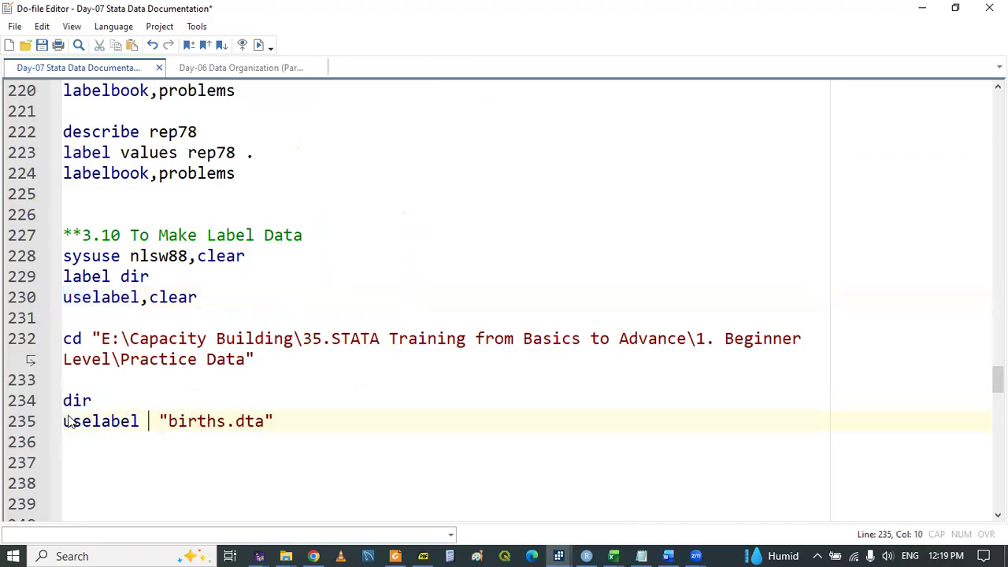
pyautogui.write('using')
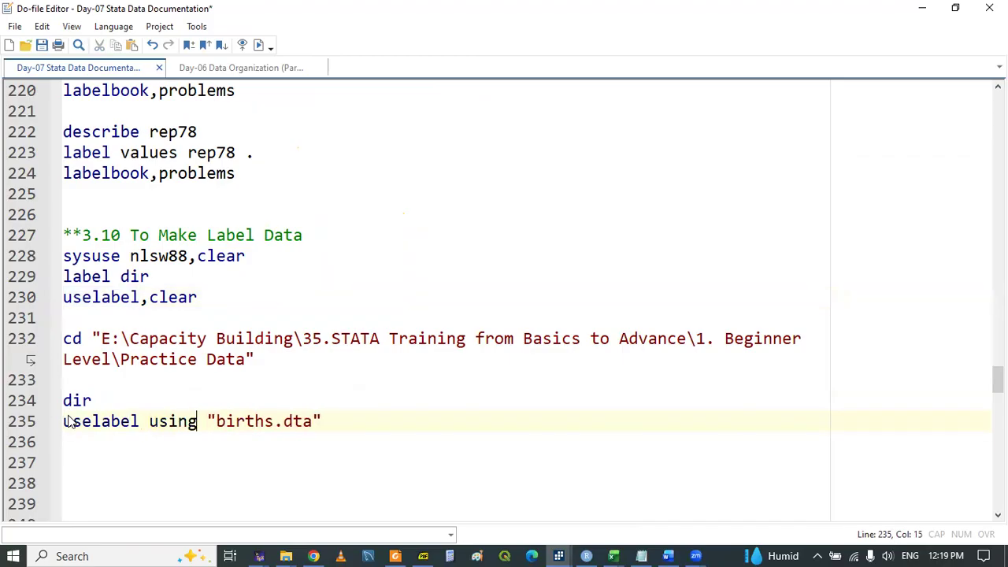
pyautogui.click(326, 422)
pyautogui.write('c')
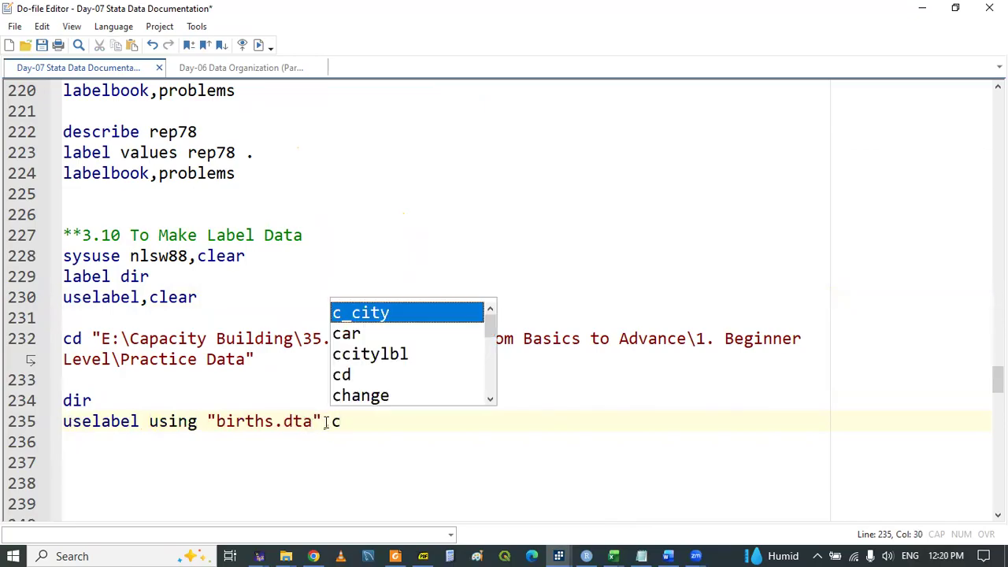
pyautogui.press('Down')
pyautogui.press('Down')
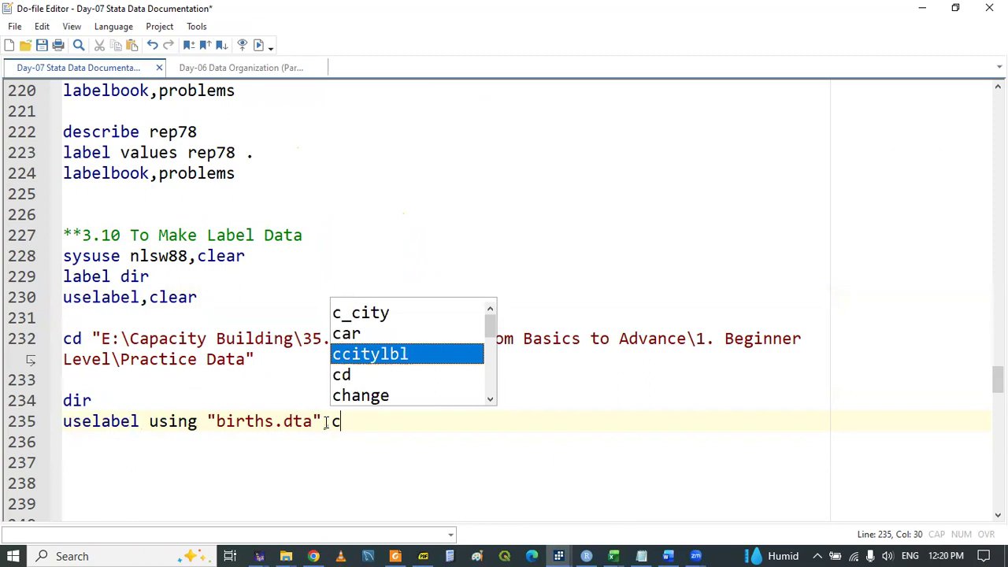
pyautogui.write('lear')
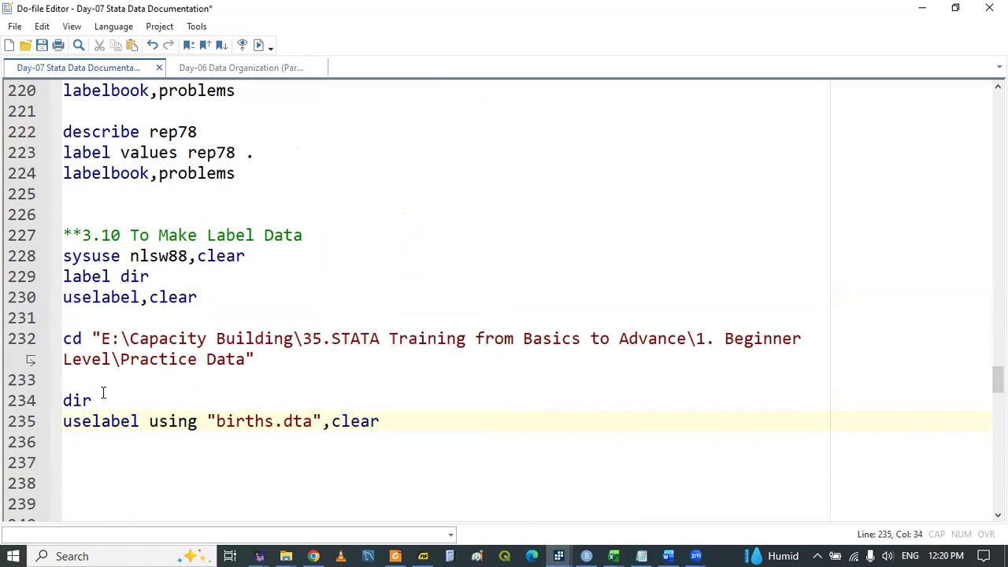
# Run line 235 and compare the value-label dataset in the Data Editor with the PDF slide on making datasets for value labels.
pyautogui.click(89, 382)
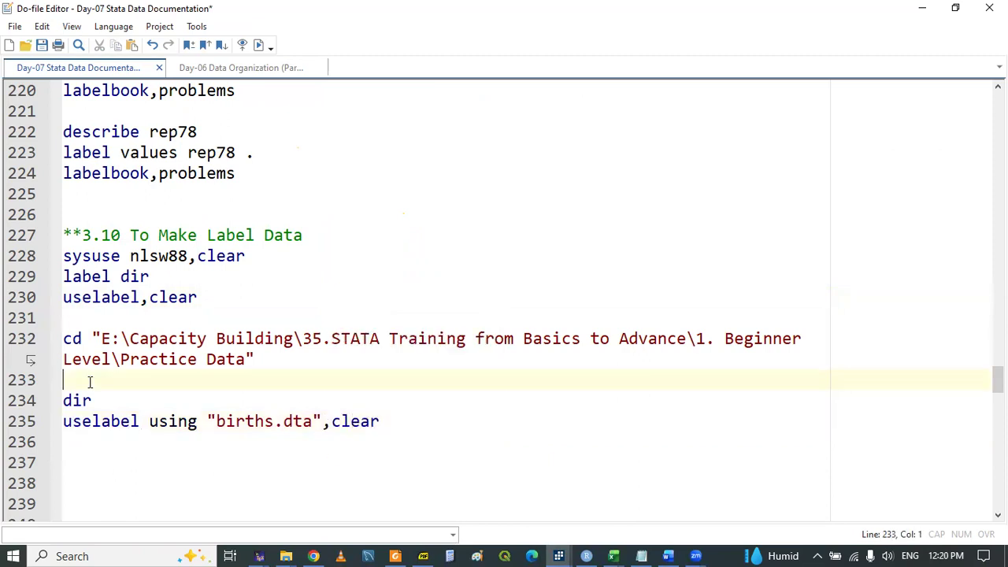
pyautogui.doubleClick(94, 421)
pyautogui.hotkey('shift', 'End')
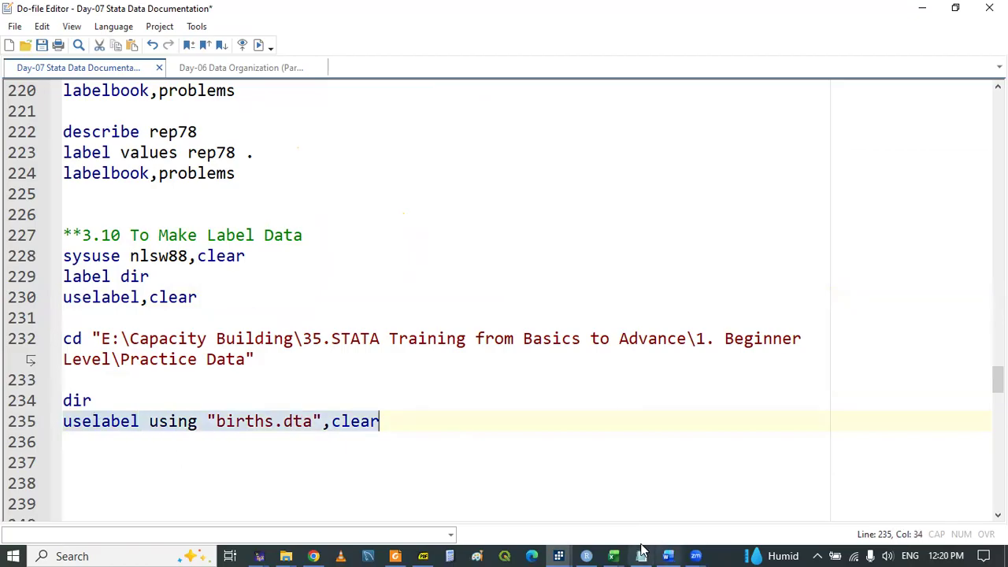
pyautogui.click(558, 556)
pyautogui.click(494, 489)
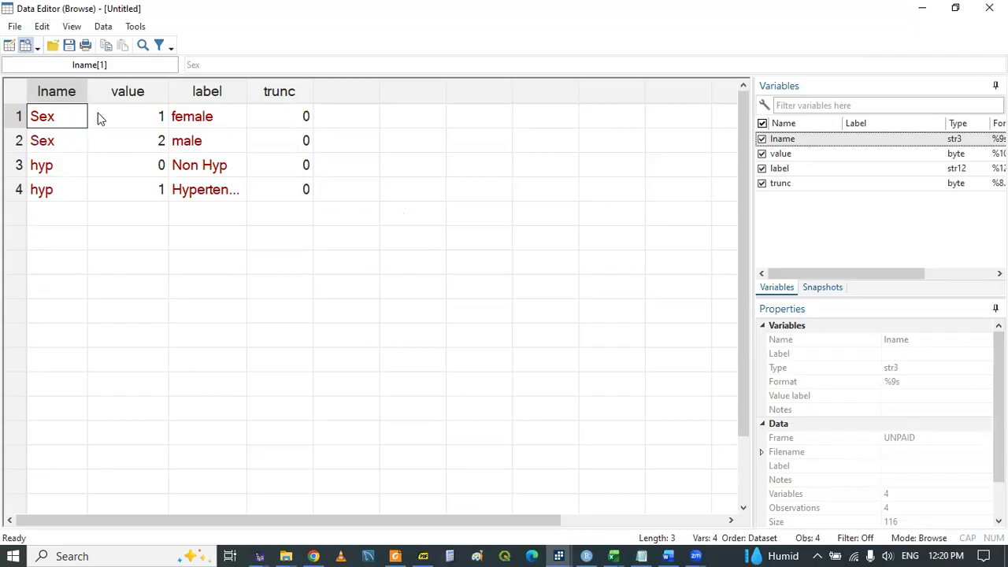
pyautogui.click(44, 167)
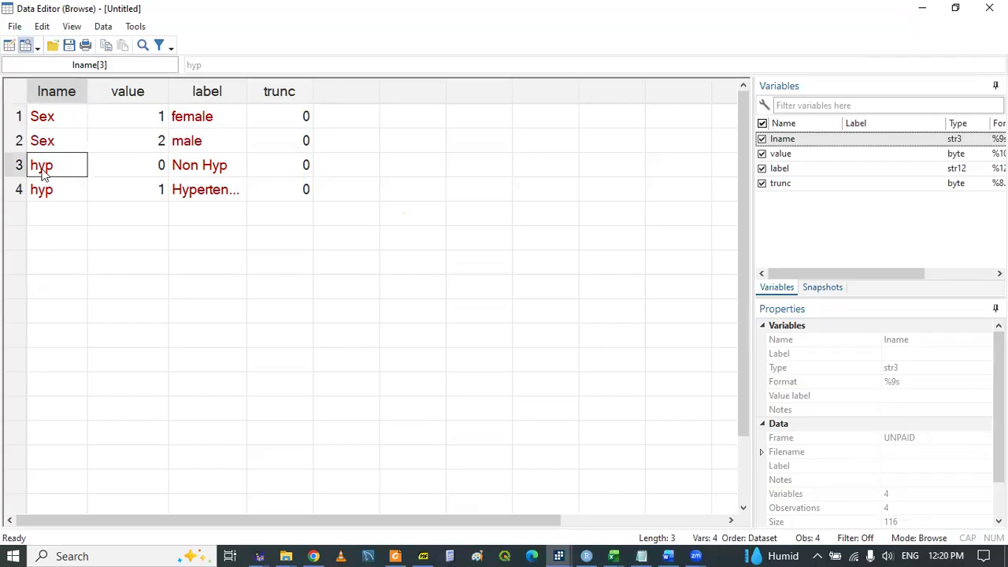
pyautogui.click(158, 118)
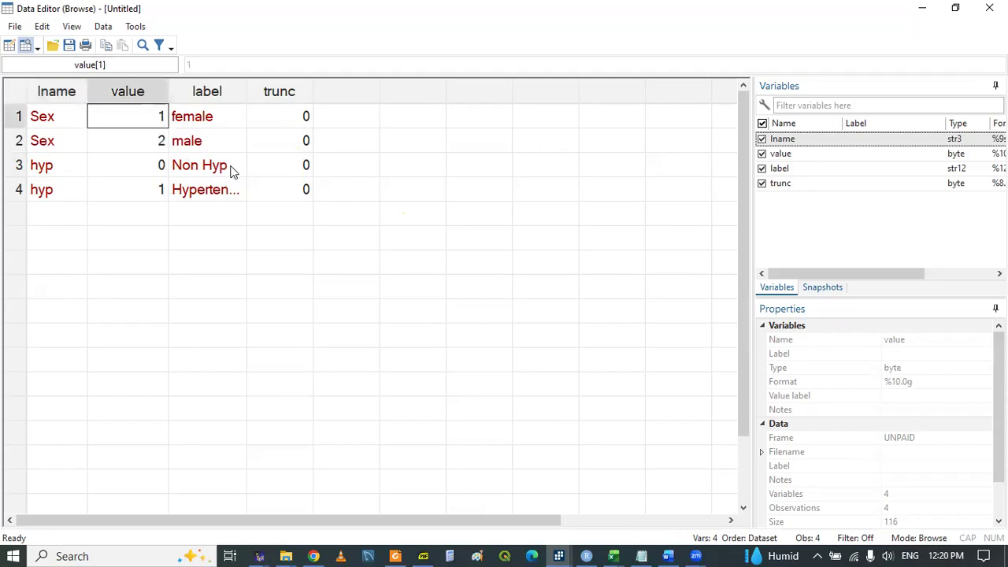
pyautogui.click(363, 275)
pyautogui.click(423, 556)
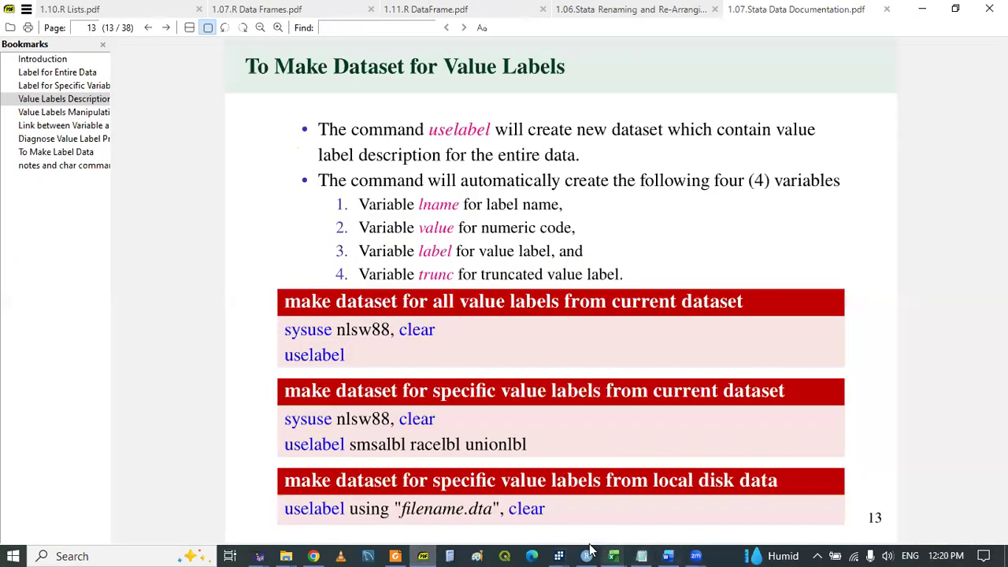
# Back in the do-file, add sysuse nlsw88,clear on line 237, with a blank line below the uselabel command.
pyautogui.click(558, 556)
pyautogui.click(600, 511)
pyautogui.click(152, 472)
pyautogui.press('Return')
pyautogui.press('Return')
pyautogui.press('Return')
pyautogui.press('Return')
pyautogui.press('Up')
pyautogui.press('Up')
pyautogui.press('Up')
pyautogui.press('Up')
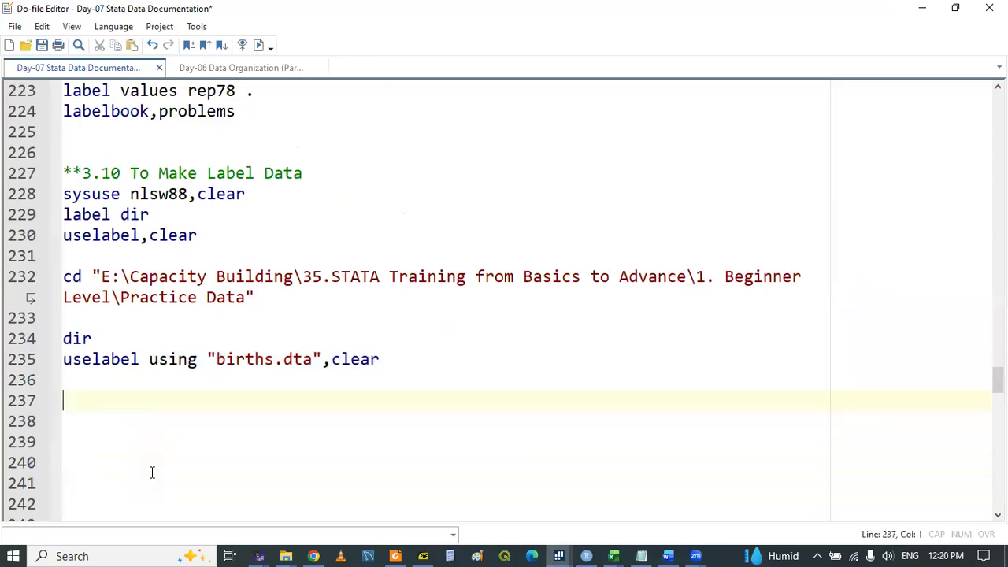
pyautogui.write('sys')
pyautogui.press('Down')
pyautogui.press('Return')
pyautogui.write('nl')
pyautogui.press('Return')
pyautogui.write(',cle')
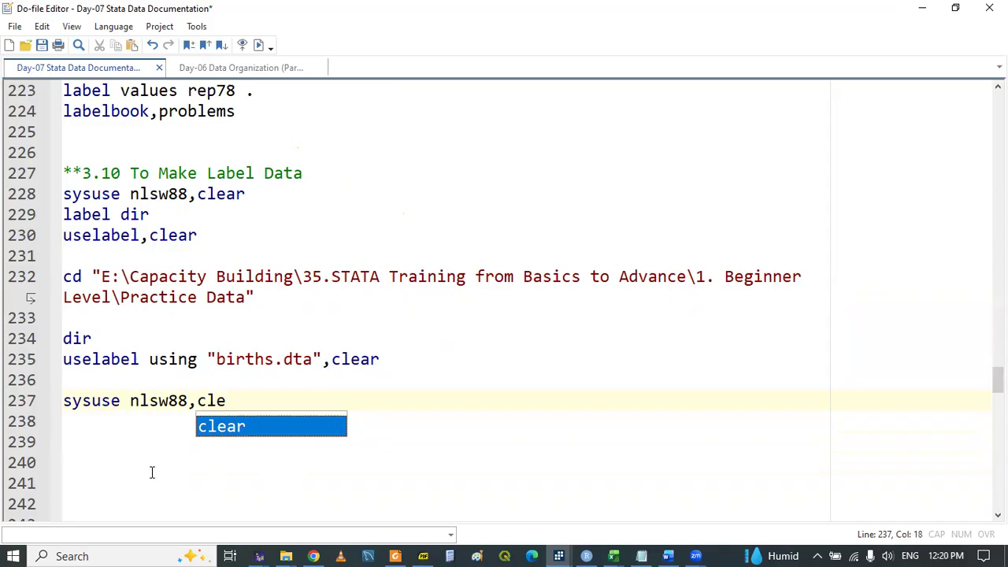
pyautogui.press('Return')
# Insert the comment line ** ssc install codebookout directly above the new sysuse nlsw88,clear command.
pyautogui.press('Up')
pyautogui.press('Return')
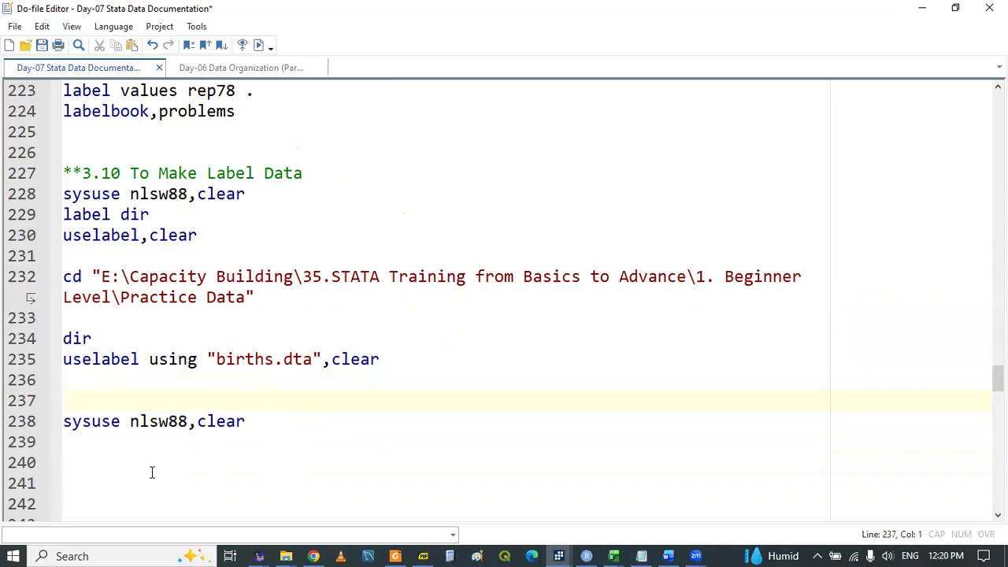
pyautogui.write('** ssc install code')
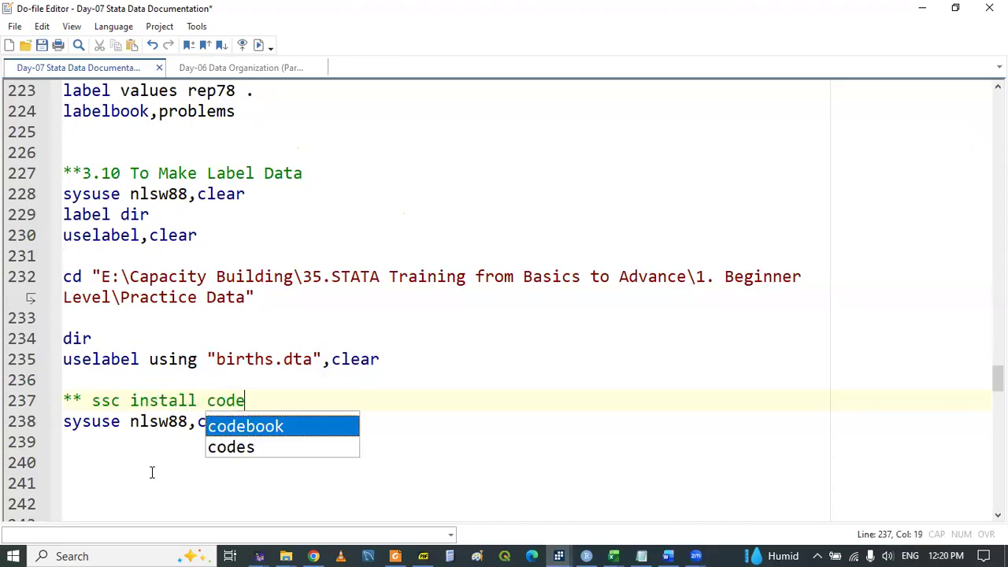
pyautogui.write('book')
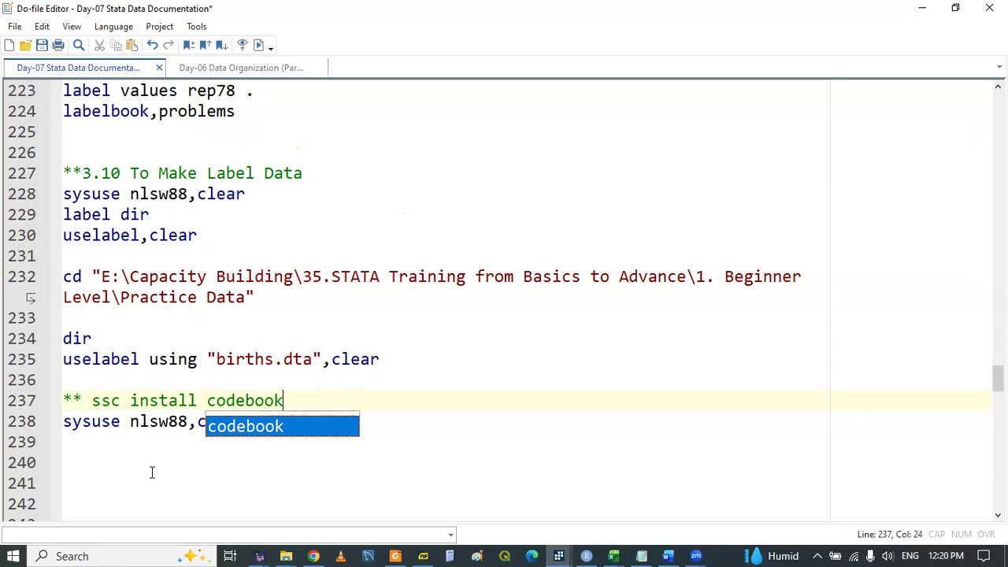
pyautogui.write('out')
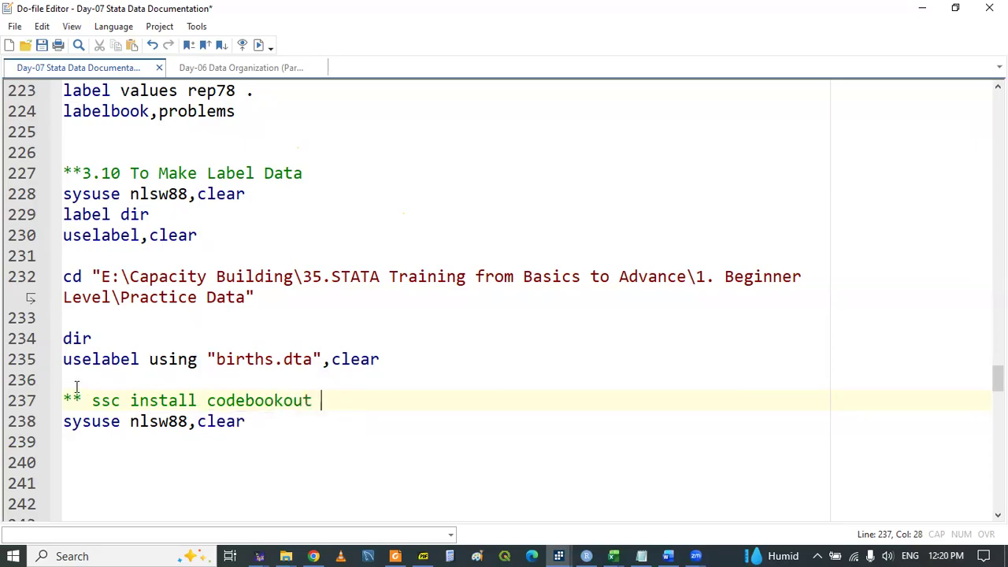
# Copy ssc install codebookout from the comment and execute it in the main Stata window.
pyautogui.moveTo(89, 400); pyautogui.dragTo(314, 400)
pyautogui.hotkey('ctrl', 'c')
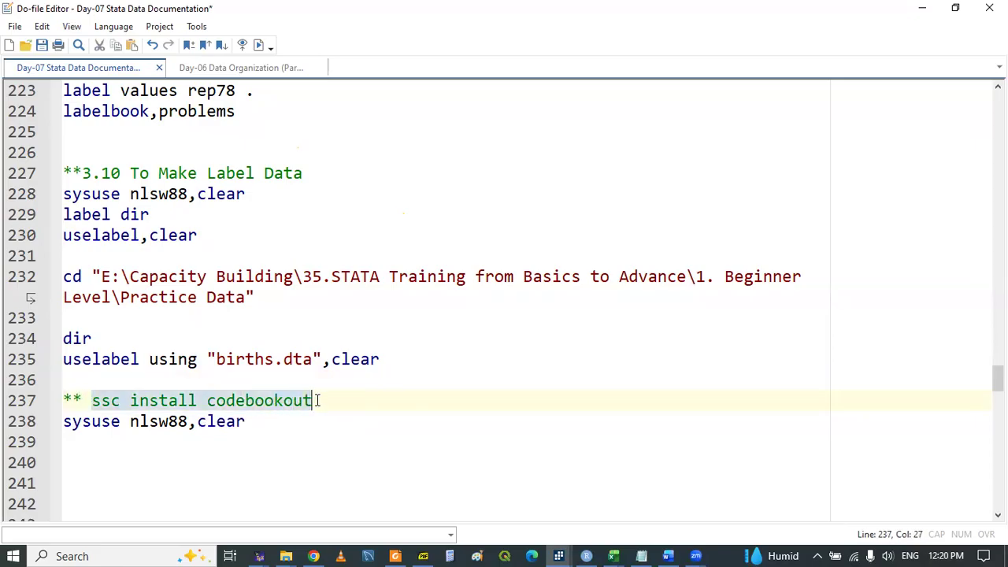
pyautogui.click(317, 400)
pyautogui.click(559, 556)
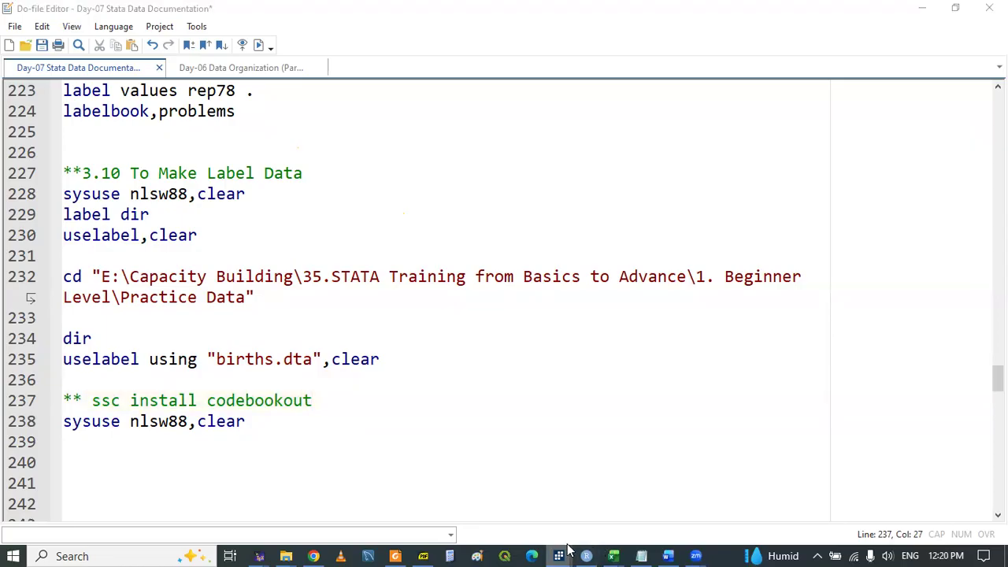
pyautogui.click(332, 497)
pyautogui.hotkey('ctrl', 'v')
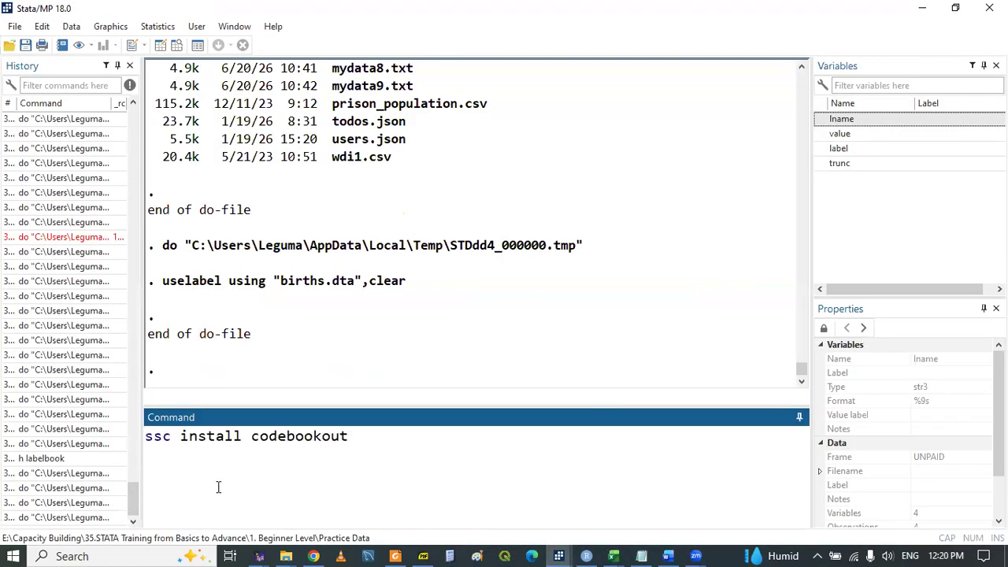
pyautogui.press('Return')
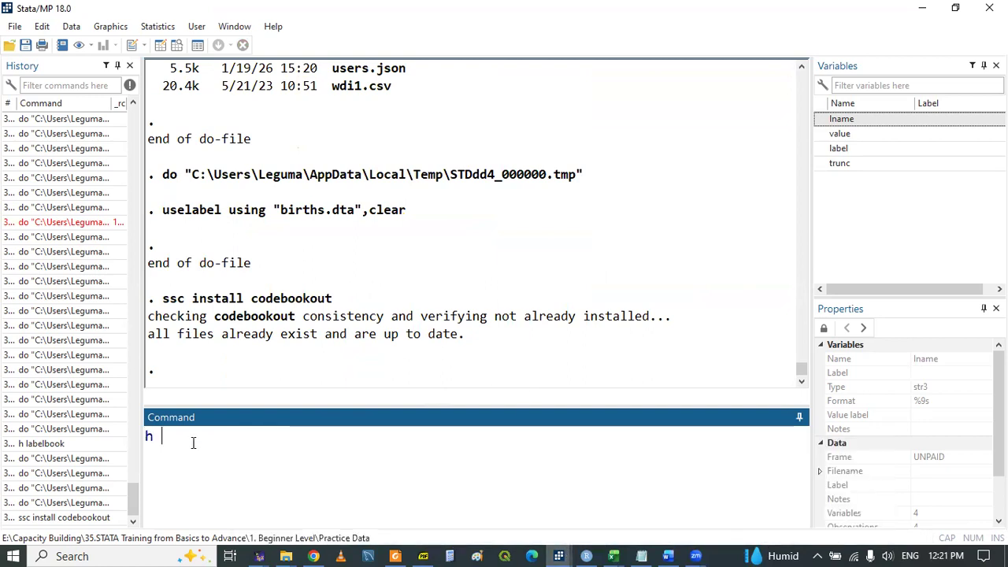
# Open the Stata help page for codebookout with the h command.
pyautogui.hotkey('ctrl', 'v')
pyautogui.moveTo(165, 436); pyautogui.dragTo(259, 446)
pyautogui.press('BackSpace')
pyautogui.press('Escape')
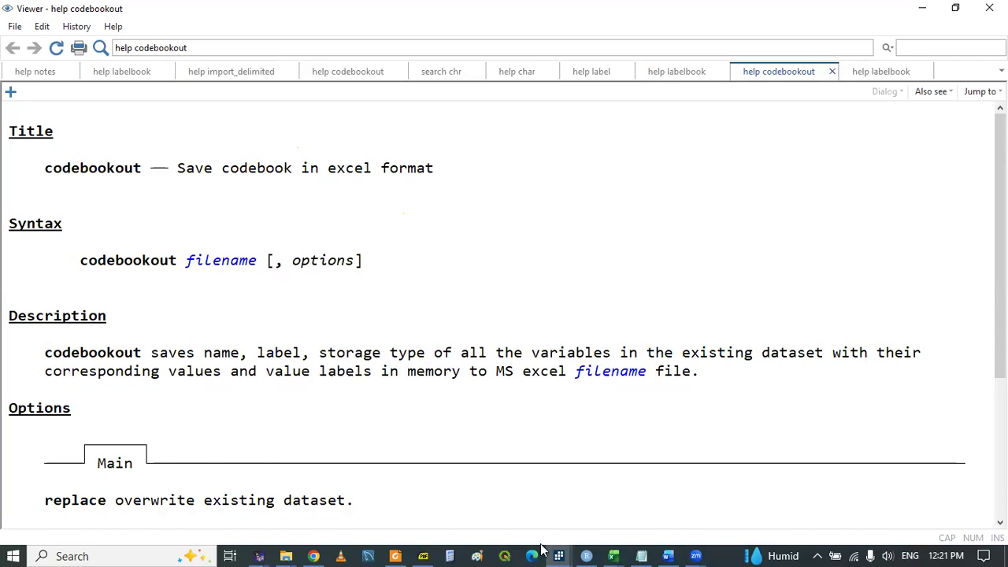
# On line 240 of the do-file, write codebookout "mylabels", below the sysuse command.
pyautogui.moveTo(561, 549)
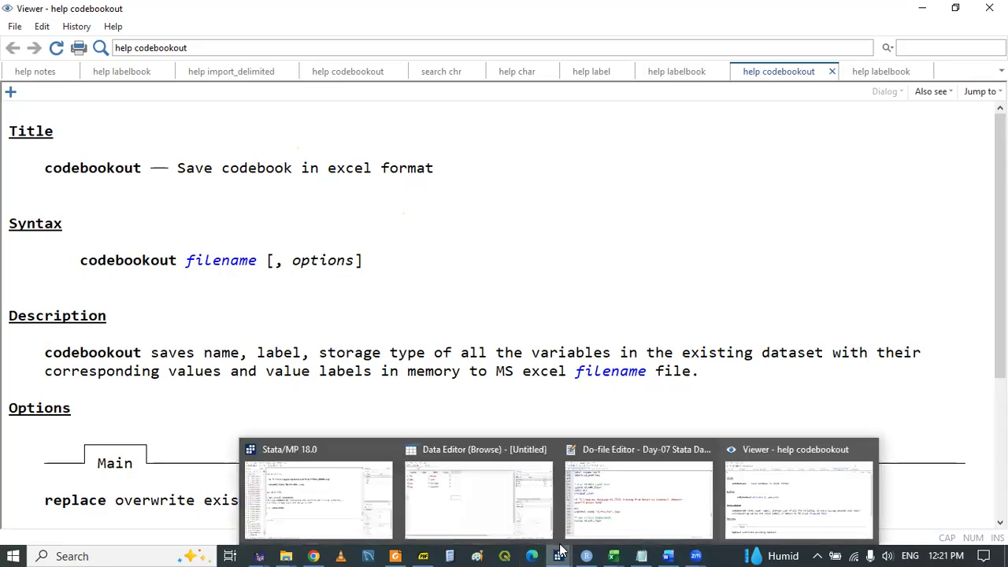
pyautogui.click(602, 497)
pyautogui.click(125, 449)
pyautogui.press('Return')
pyautogui.write('code')
pyautogui.press('Down')
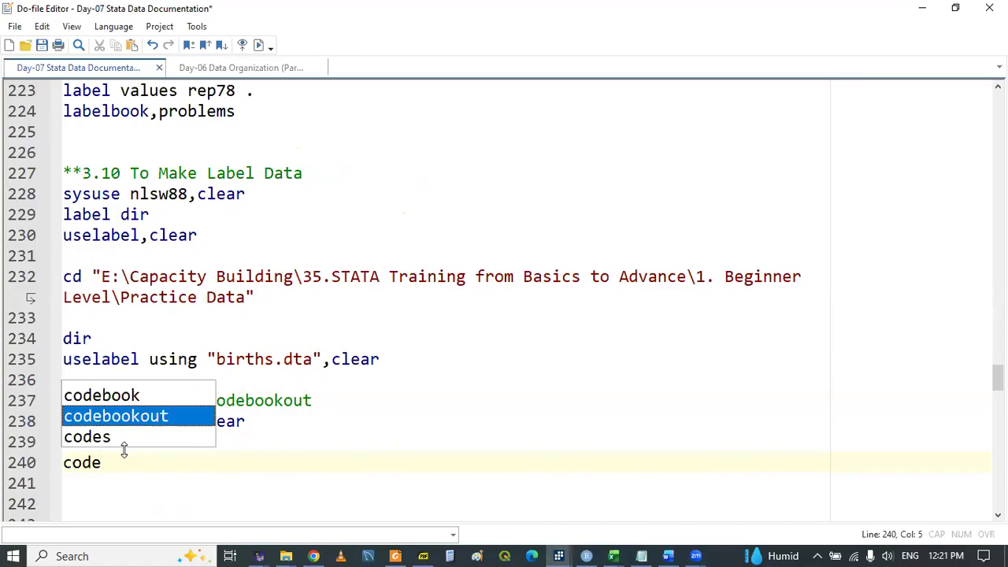
pyautogui.press('Return')
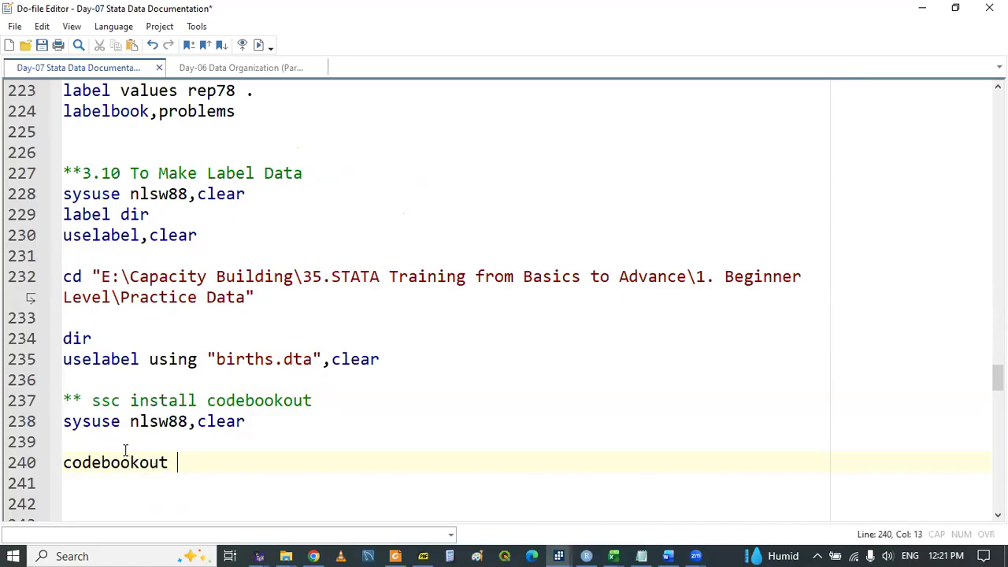
pyautogui.write('"mylabe;s')
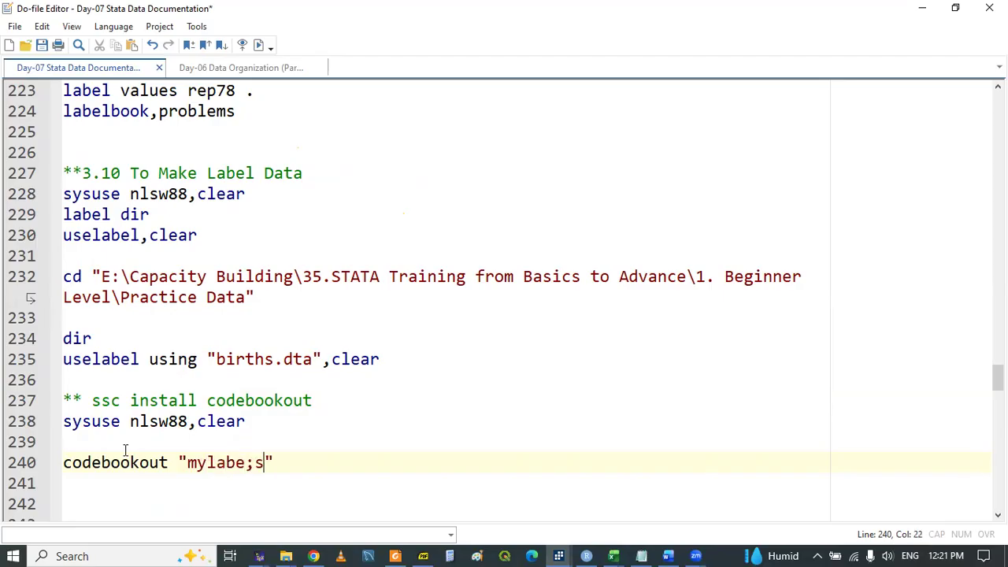
pyautogui.press('BackSpace')
pyautogui.press('BackSpace')
pyautogui.write('ls')
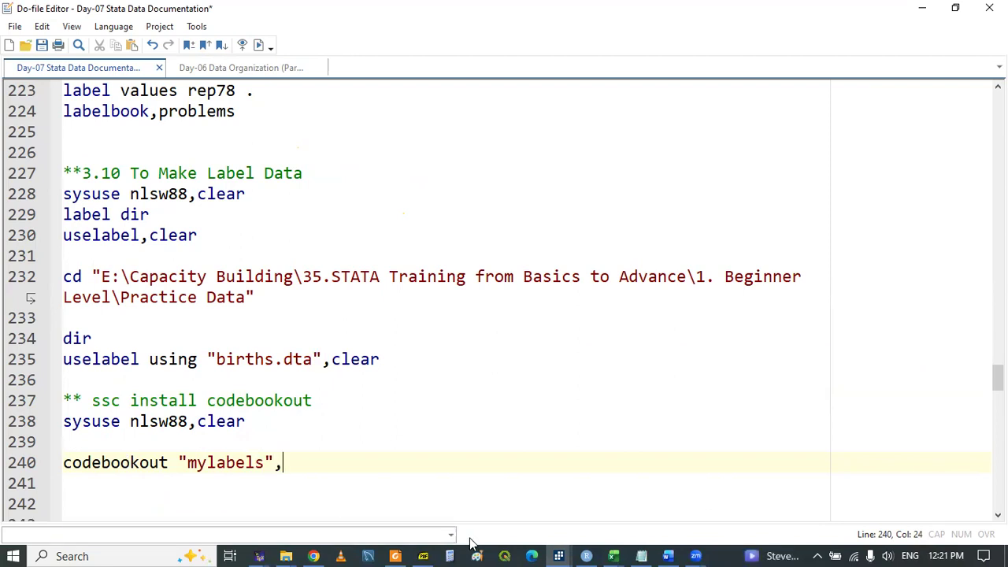
# Consult the codebookout help page to check the command's syntax and available options.
pyautogui.click(558, 549)
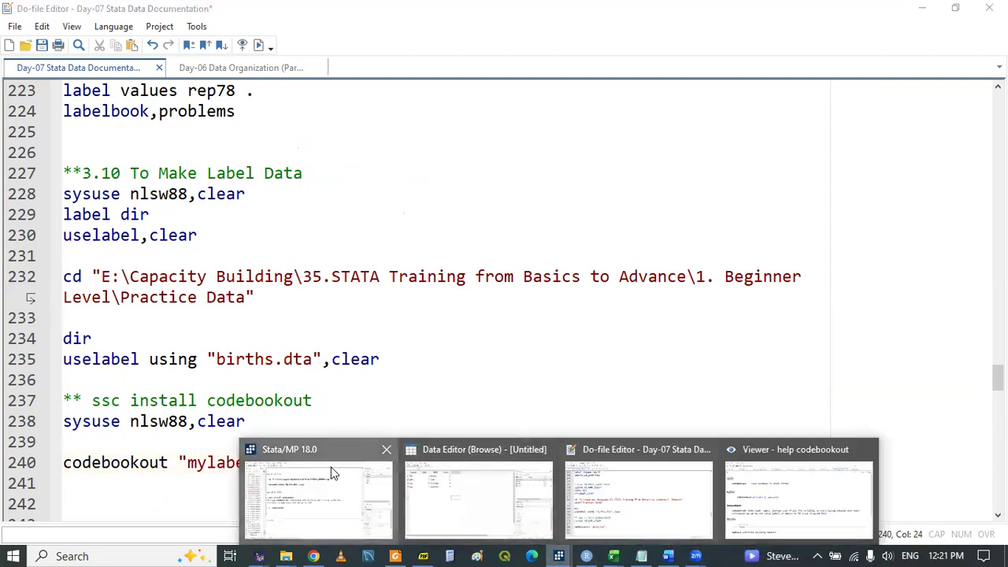
pyautogui.click(331, 470)
pyautogui.click(558, 549)
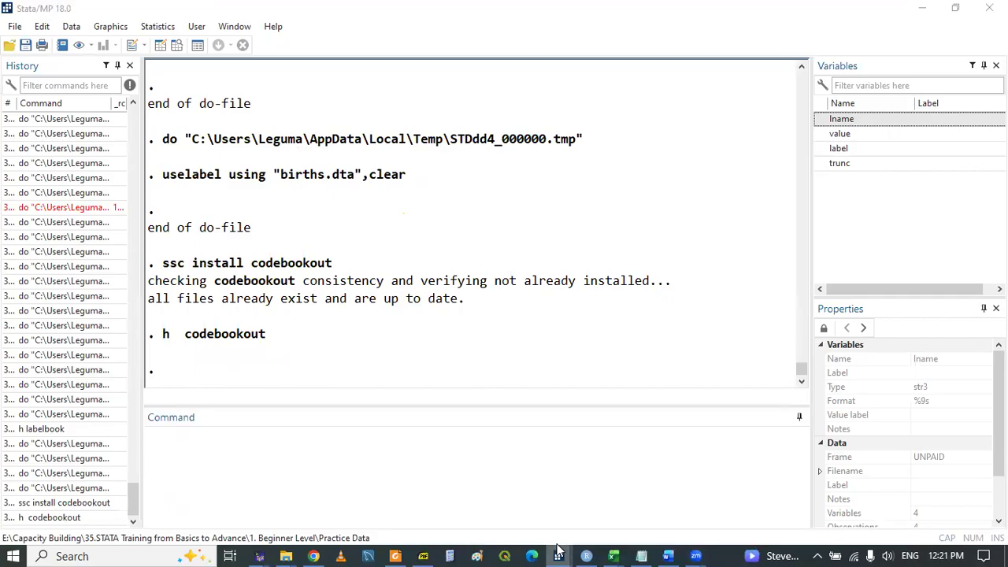
pyautogui.click(773, 486)
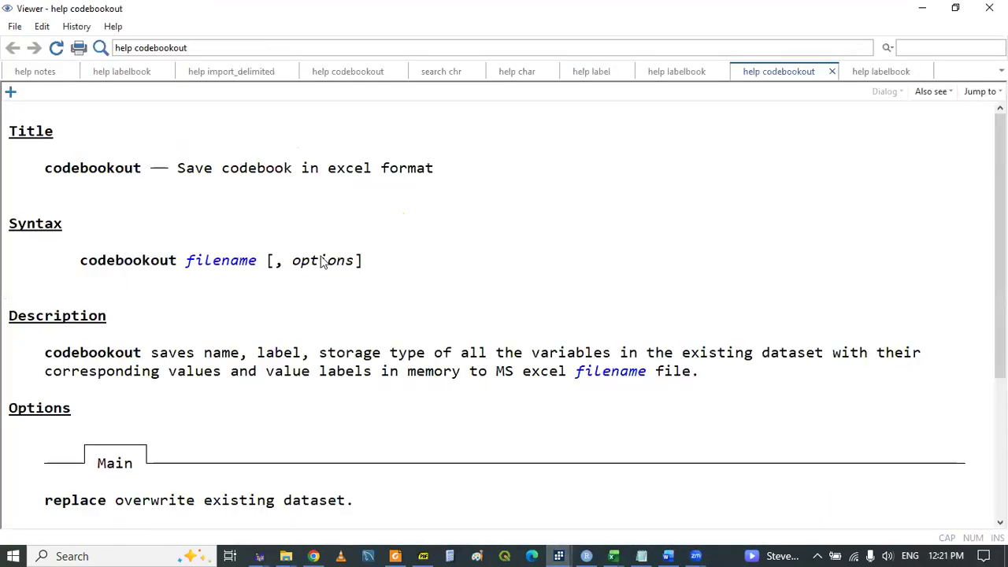
# Return to the do-file and complete line 240 as codebookout "mylabels",replace.
pyautogui.click(567, 549)
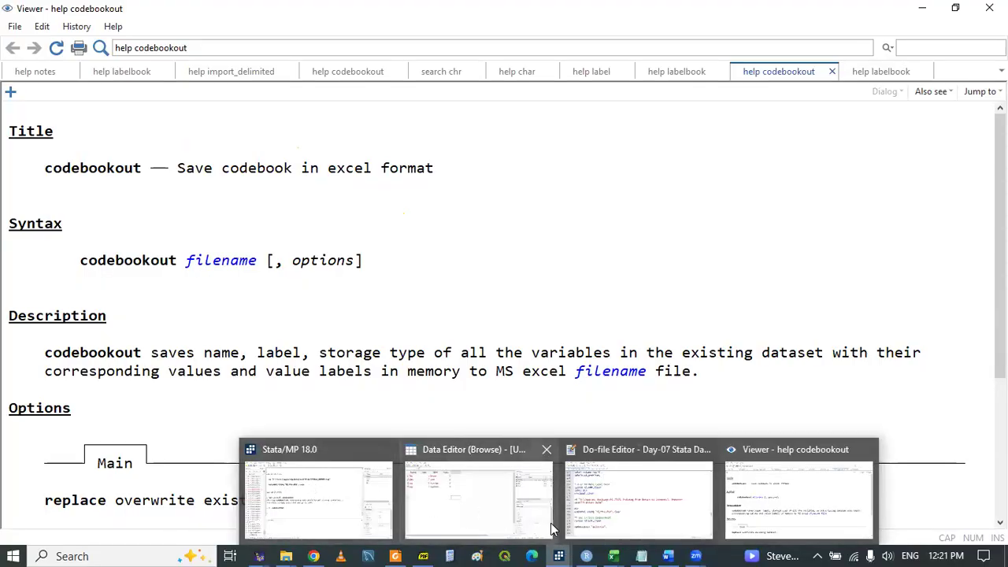
pyautogui.click(596, 516)
pyautogui.write('rep78')
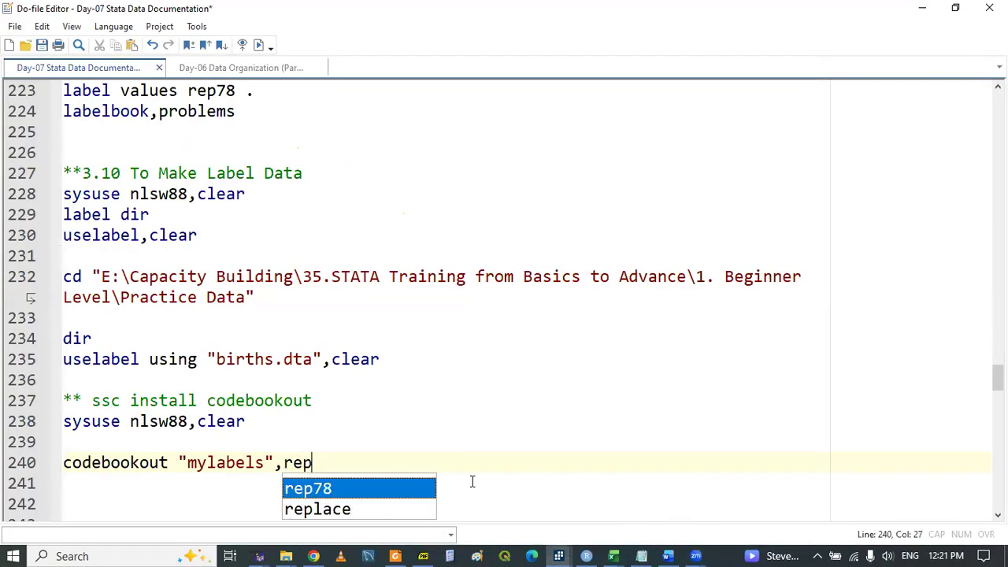
pyautogui.press('BackSpace')
pyautogui.press('BackSpace')
pyautogui.write('lace')
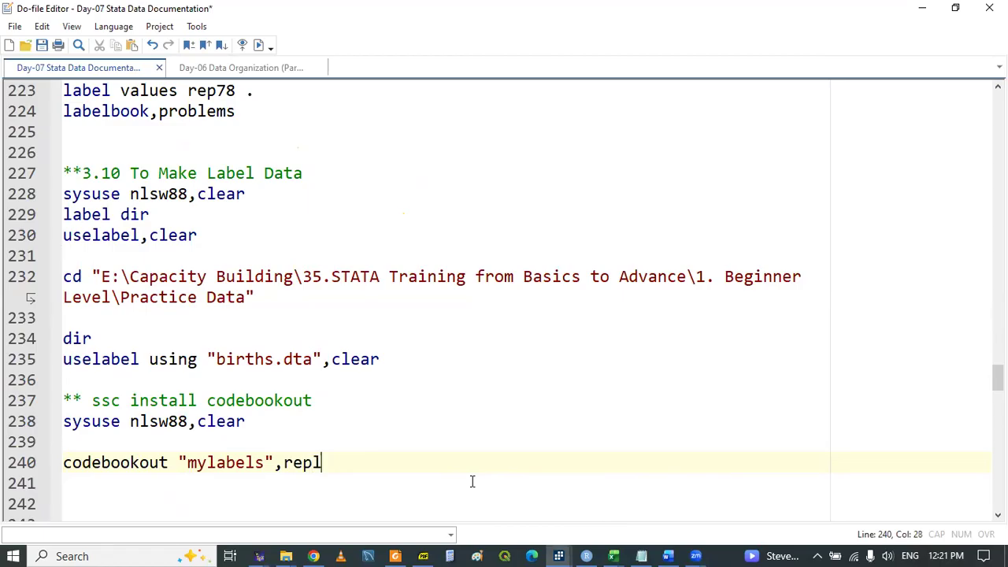
# Try to run only the codebookout "mylabels",replace line and check its output in the main Stata window.
pyautogui.tripleClick(63, 455)
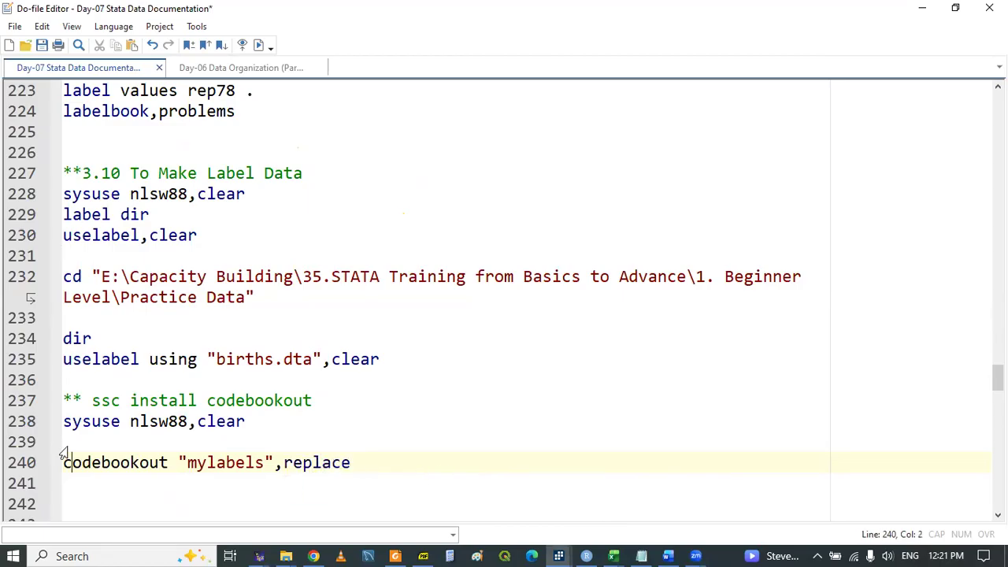
pyautogui.click(559, 554)
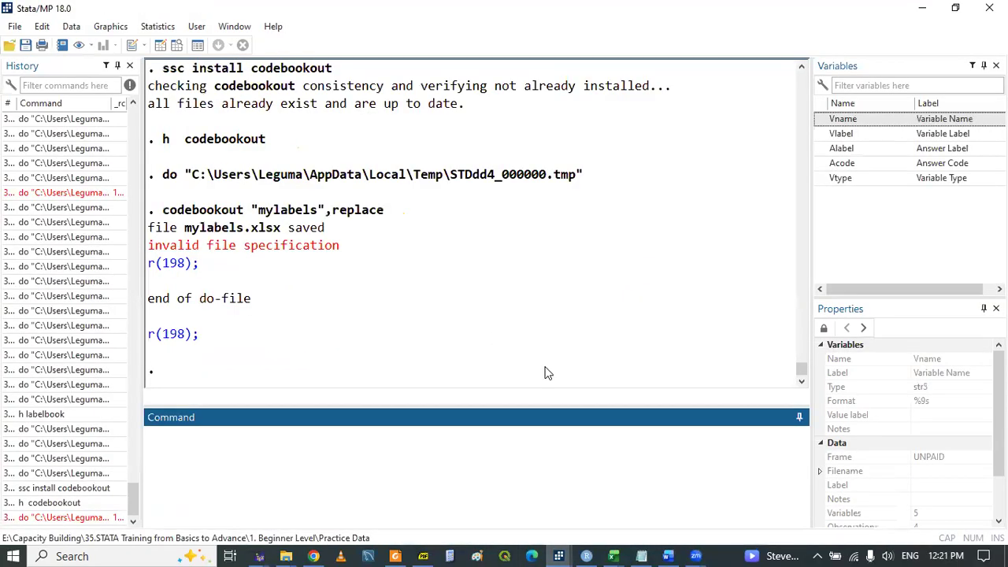
pyautogui.click(615, 551)
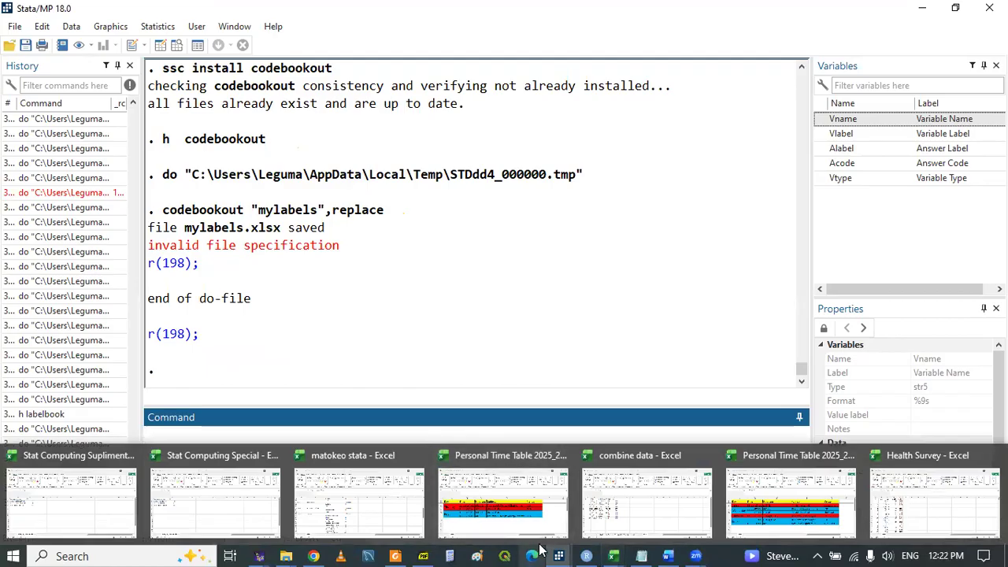
# Add the .xlsx extension to the file name on line 240 so it reads codebookout "mylabels.xlsx",replace.
pyautogui.moveTo(558, 554)
pyautogui.click(646, 483)
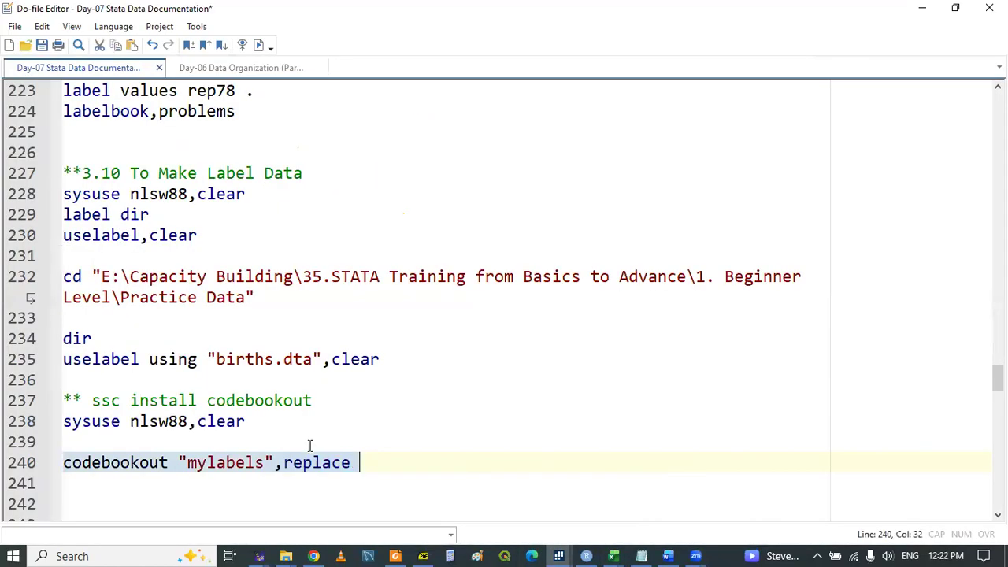
pyautogui.click(264, 462)
pyautogui.write('.a')
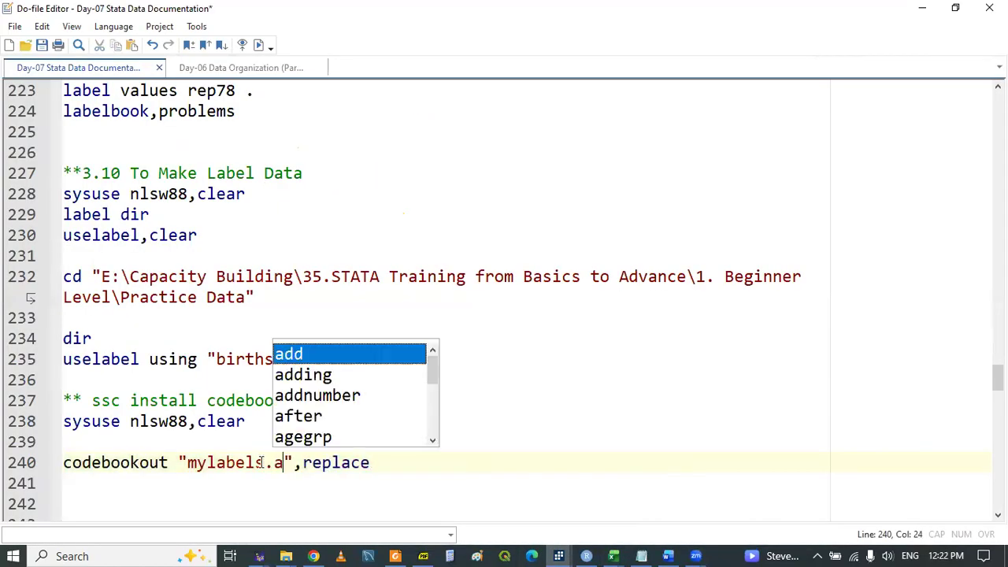
pyautogui.press('BackSpace')
pyautogui.write('xlsx')
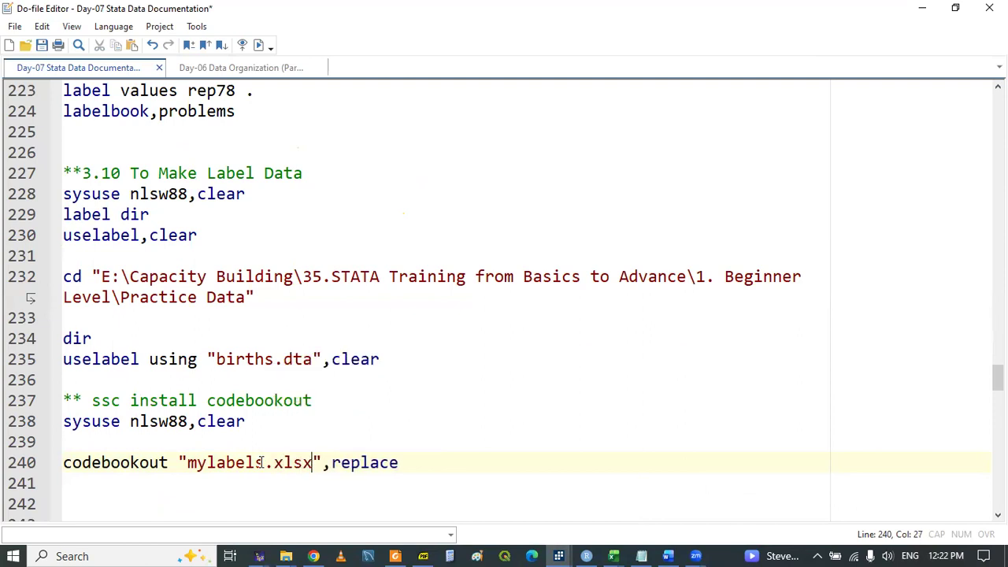
# Try to run only the codebookout "mylabels.xlsx",replace line and check its output in the main Stata window.
pyautogui.doubleClick(114, 465)
pyautogui.tripleClick(115, 465)
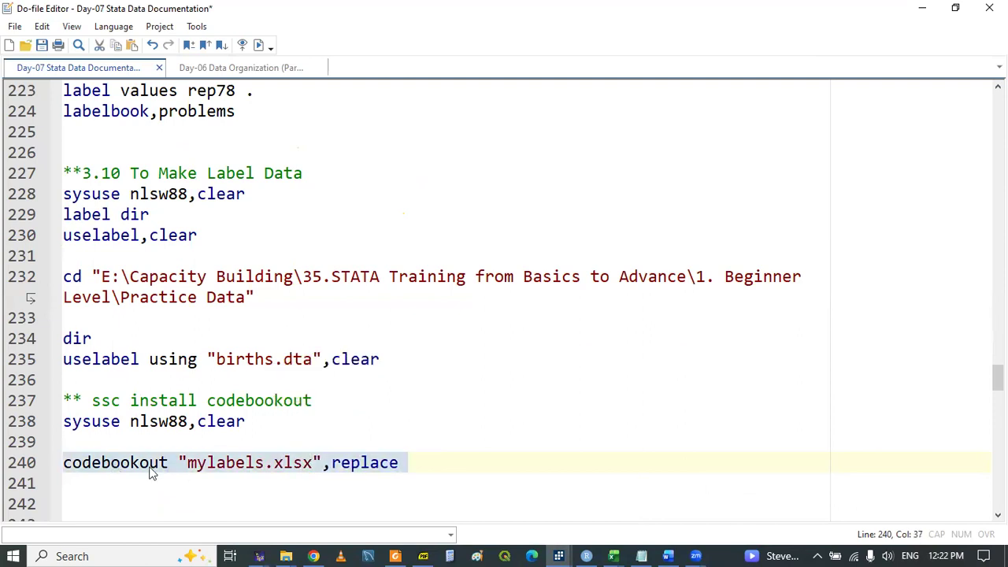
pyautogui.click(559, 551)
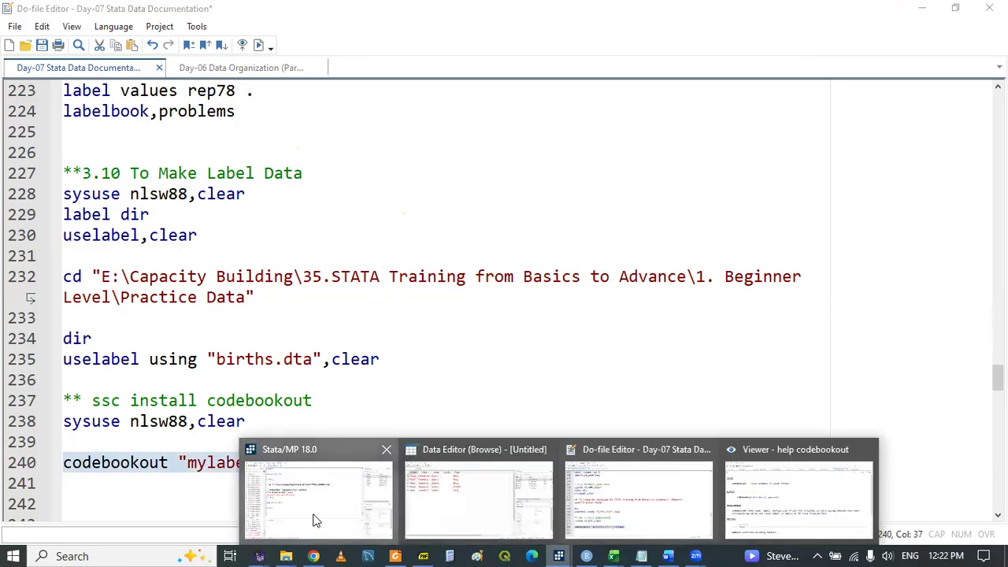
pyautogui.click(315, 512)
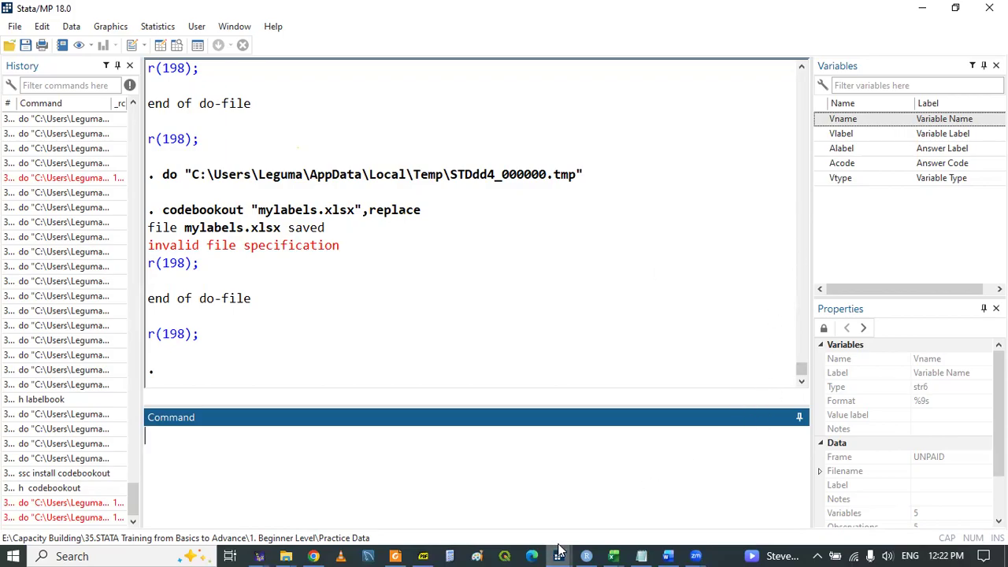
pyautogui.click(558, 554)
pyautogui.click(397, 492)
# Run lines 238 to 240 together, loading nlsw88 before exporting the codebook to mylabels.xlsx, and check the output.
pyautogui.click(553, 548)
pyautogui.click(637, 488)
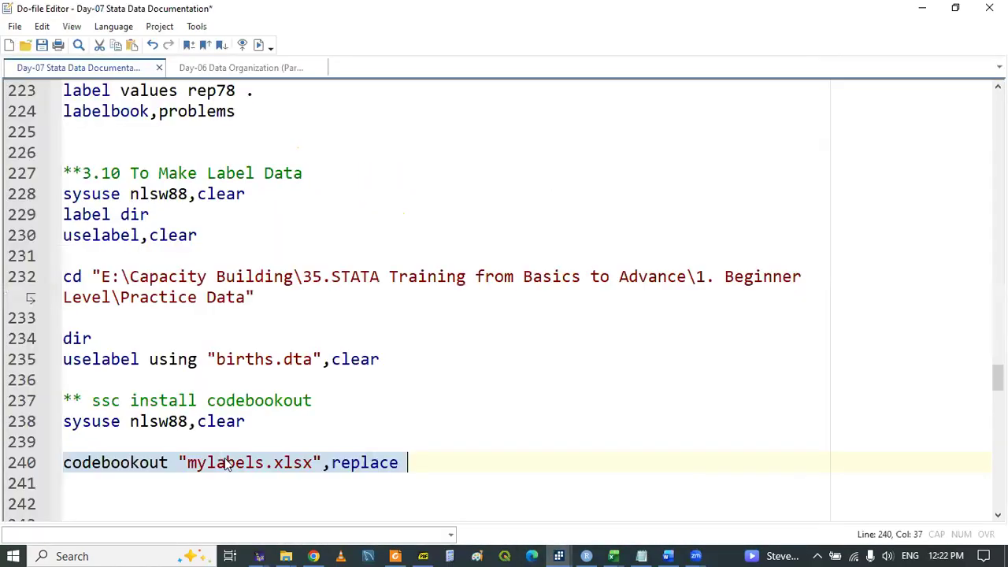
pyautogui.click(97, 427)
pyautogui.moveTo(96, 427); pyautogui.dragTo(128, 483)
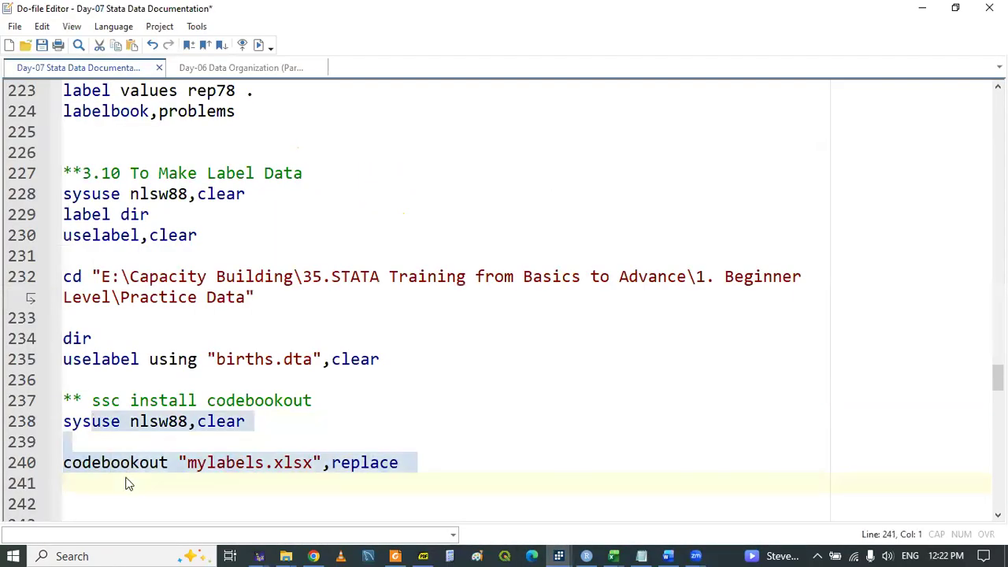
pyautogui.hotkey('ctrl', 'd')
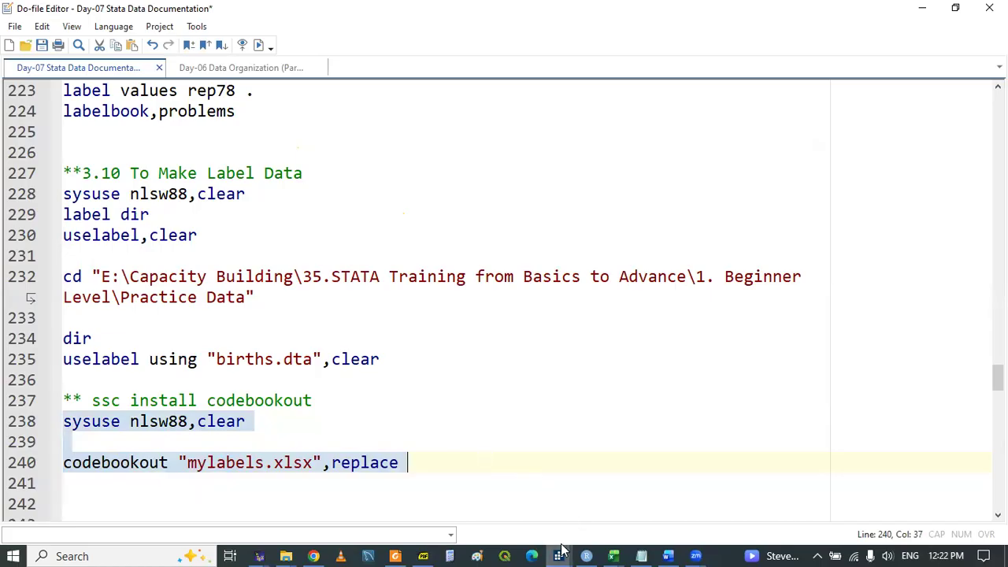
pyautogui.moveTo(558, 553)
pyautogui.click(322, 493)
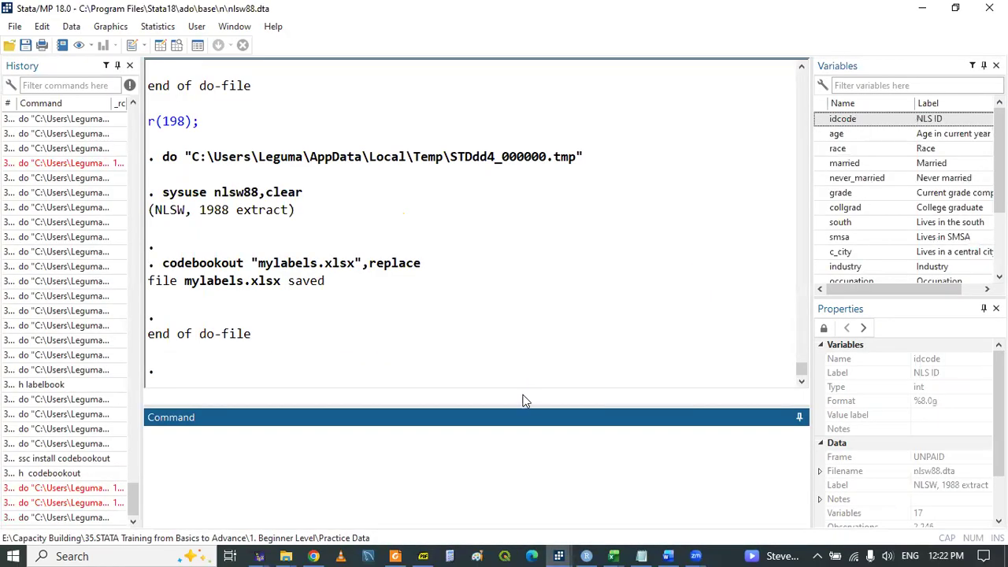
# Switch to File Explorer, locate the mylabels workbook in the Practice Data folder and open it in Excel.
pyautogui.click(287, 555)
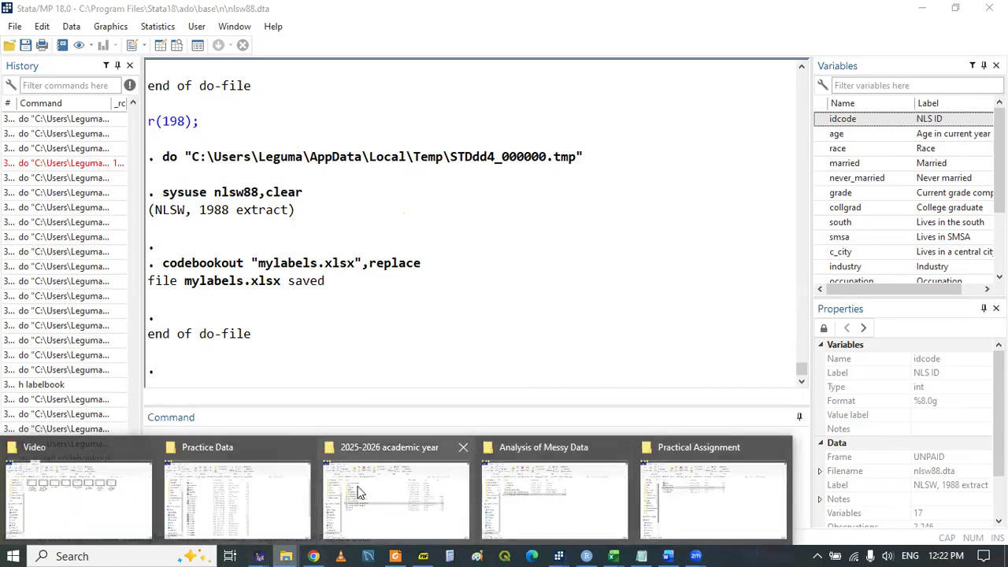
pyautogui.click(221, 504)
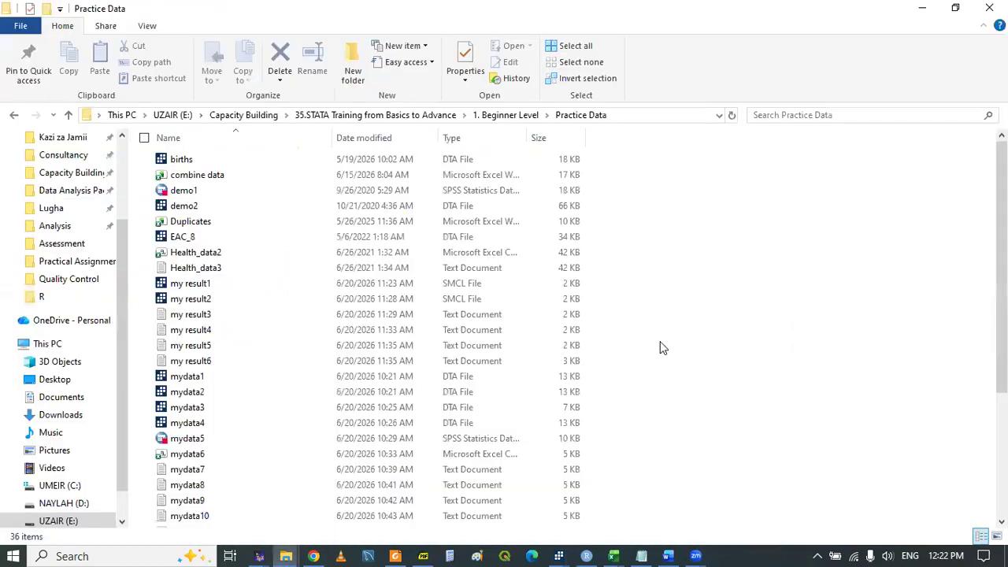
pyautogui.click(558, 556)
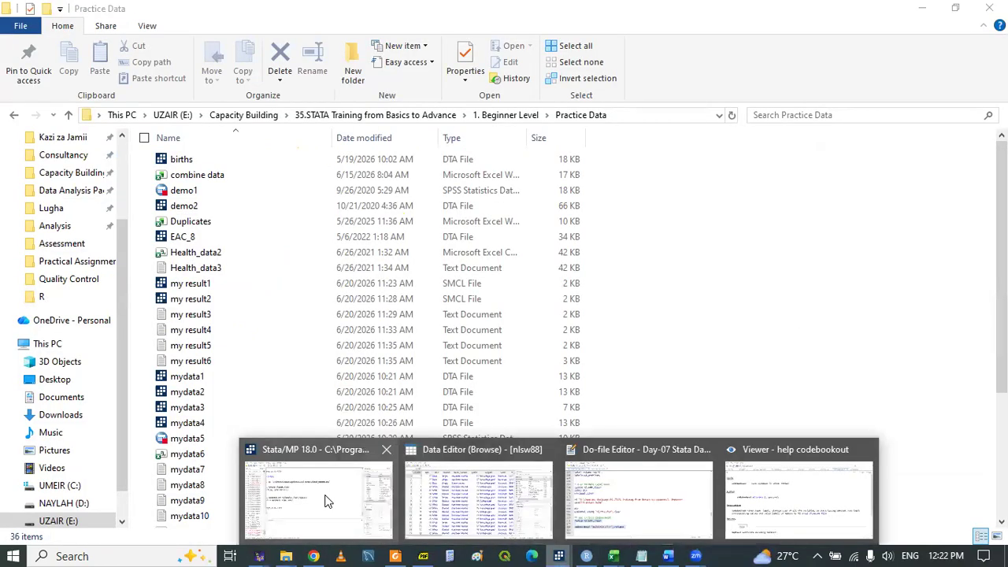
pyautogui.click(328, 496)
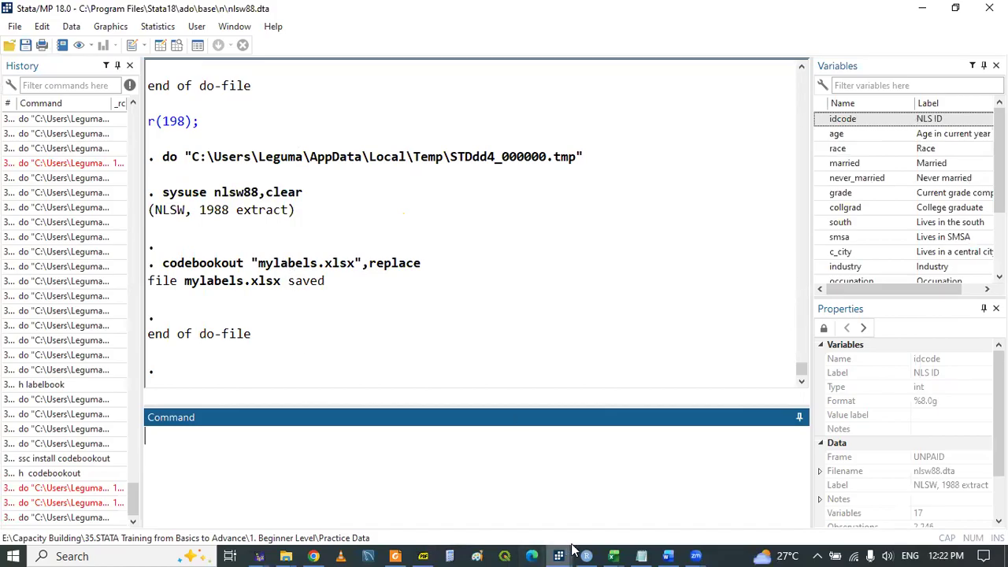
pyautogui.moveTo(286, 555)
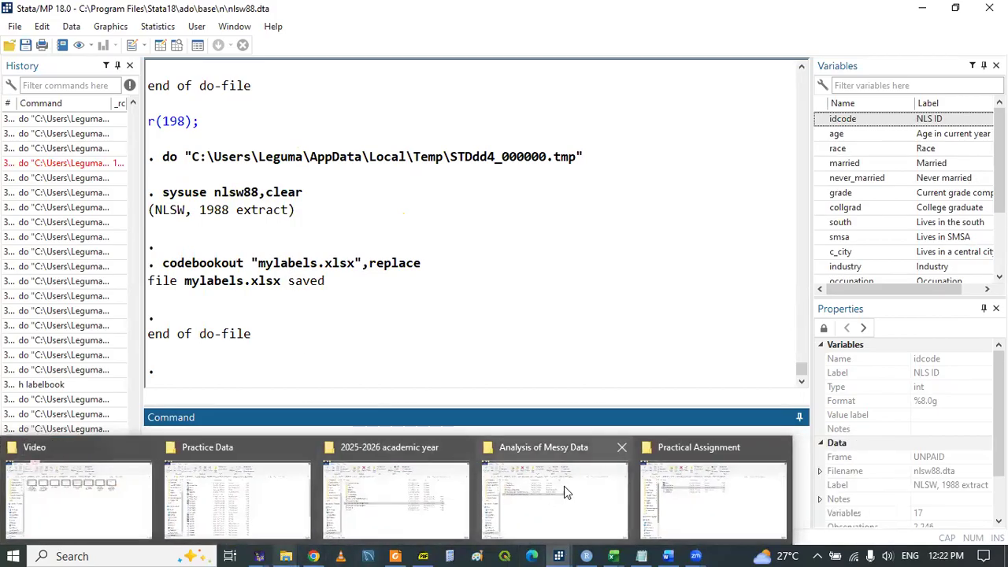
pyautogui.click(289, 500)
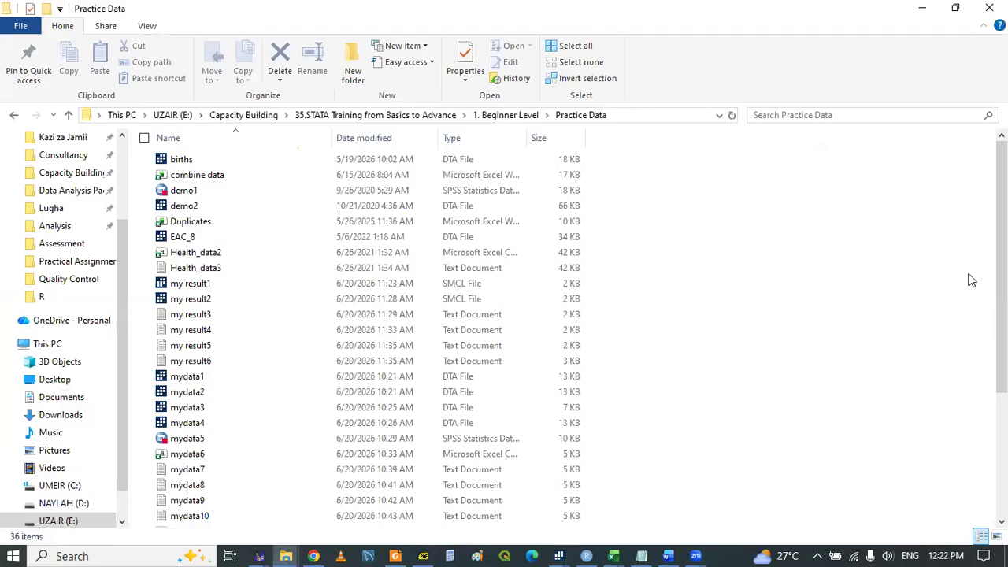
pyautogui.moveTo(1001, 236); pyautogui.dragTo(1001, 360)
pyautogui.press('m')
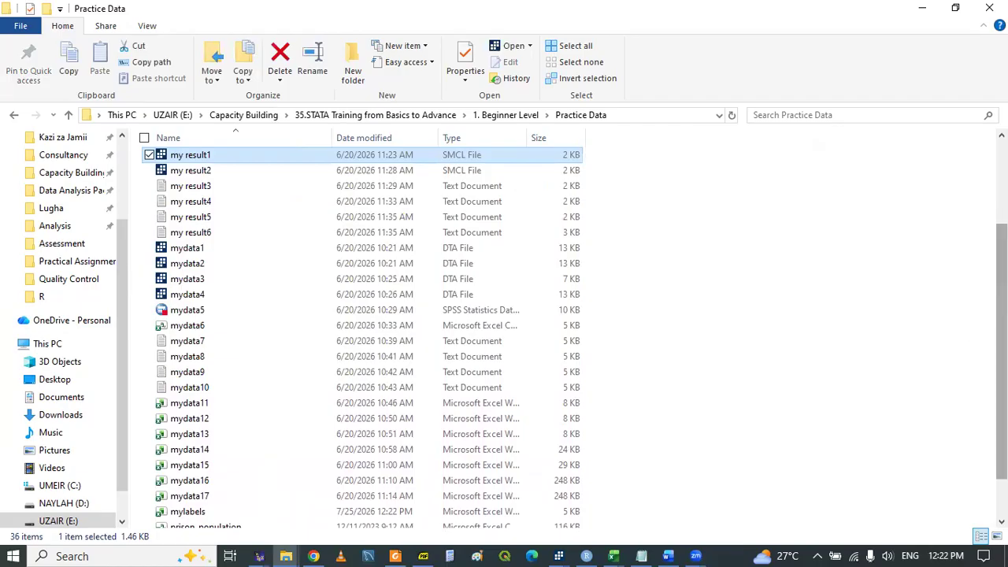
pyautogui.scroll(3, 362, 339)
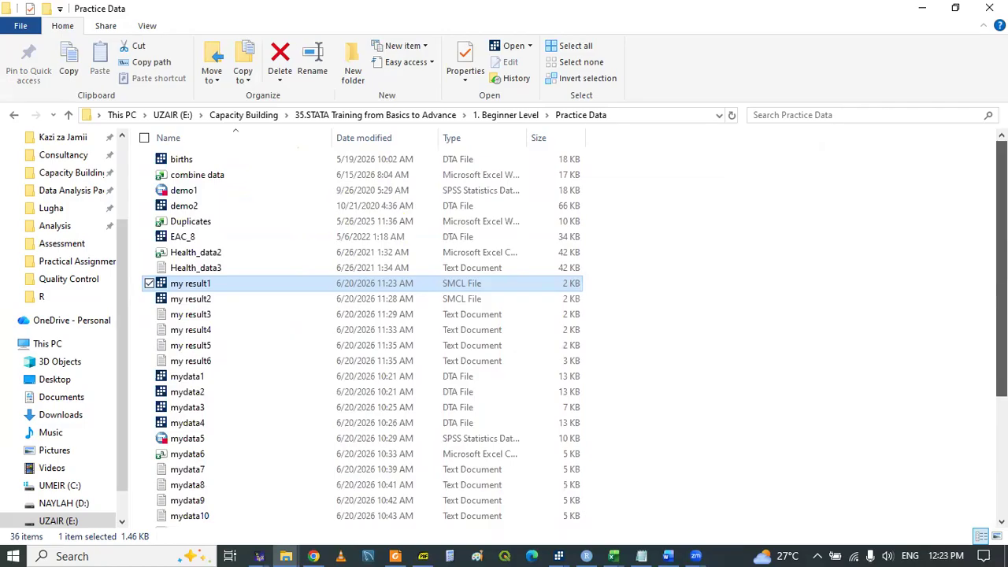
pyautogui.scroll(-3, 362, 330)
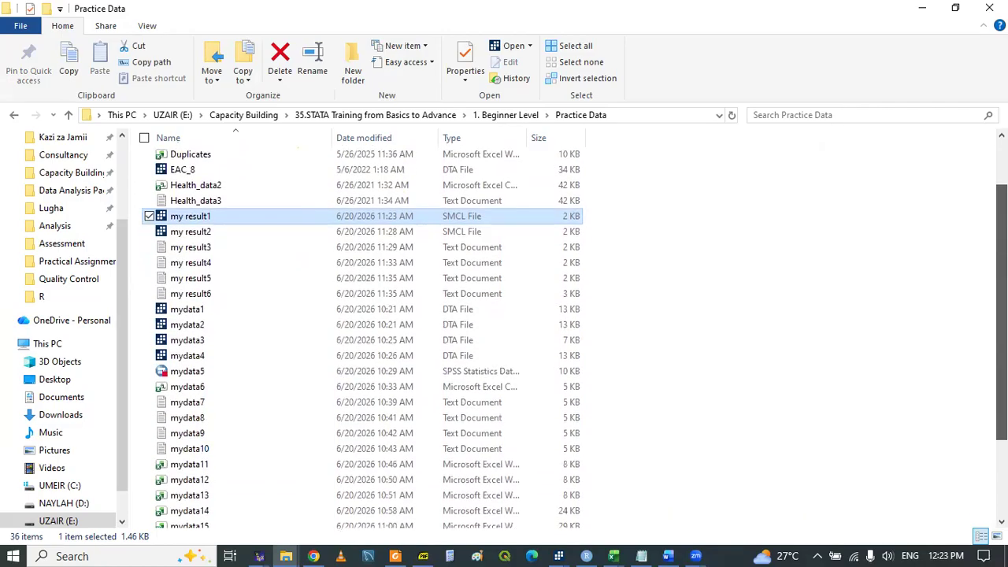
pyautogui.scroll(-1, 362, 338)
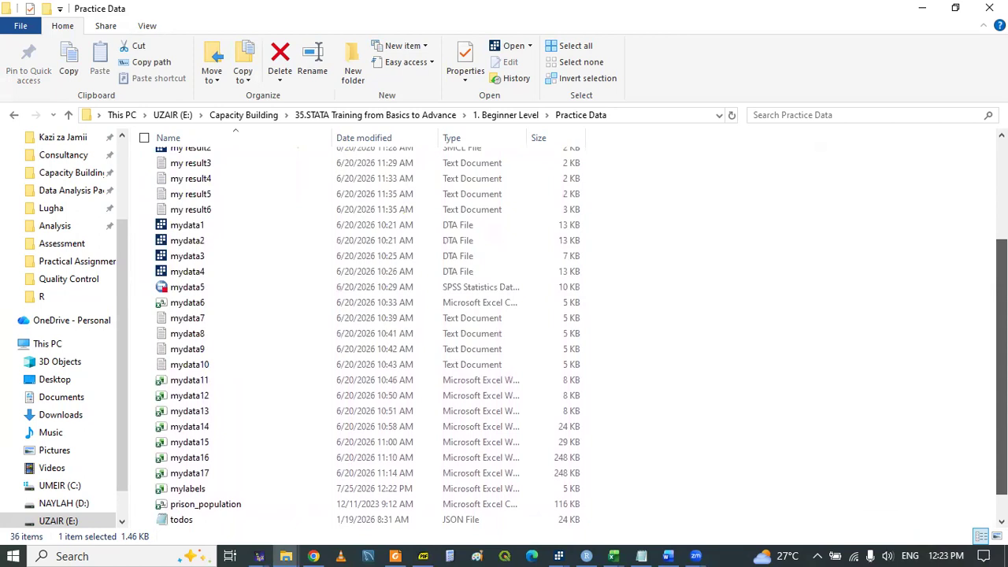
pyautogui.scroll(-1, 362, 339)
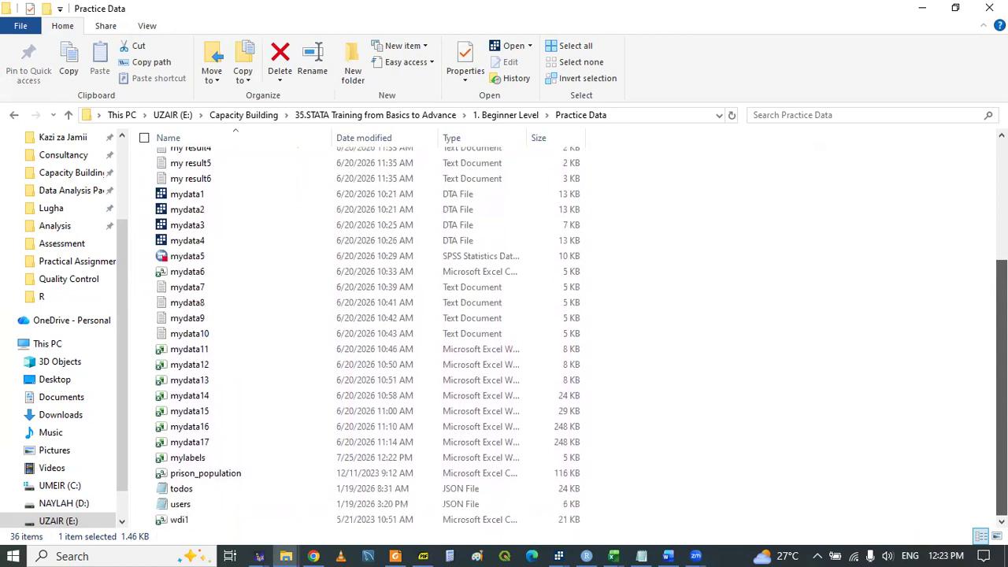
pyautogui.doubleClick(192, 457)
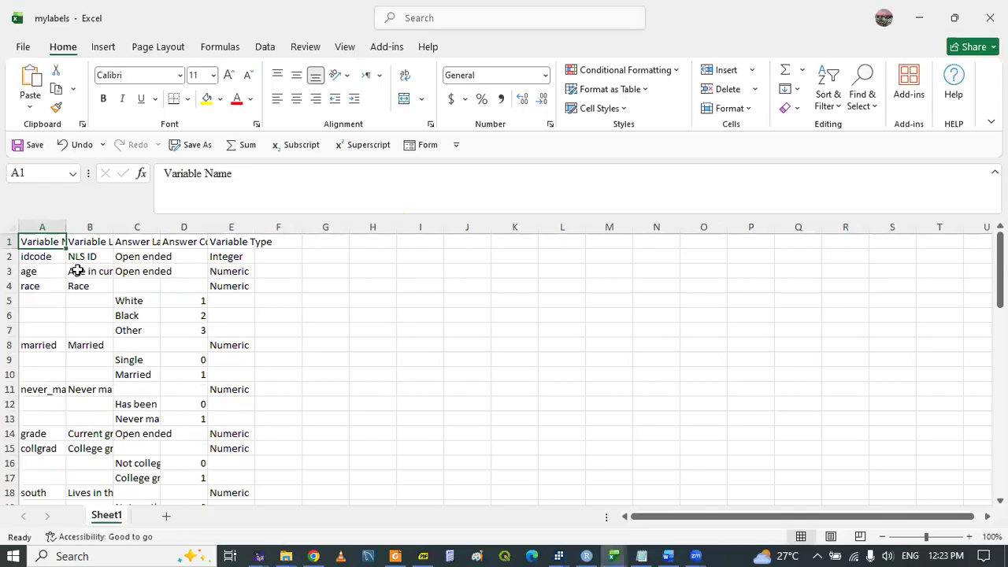
# Auto-fit the Variable Name and Variable Label column widths while checking the idcode and race rows.
pyautogui.doubleClick(66, 227)
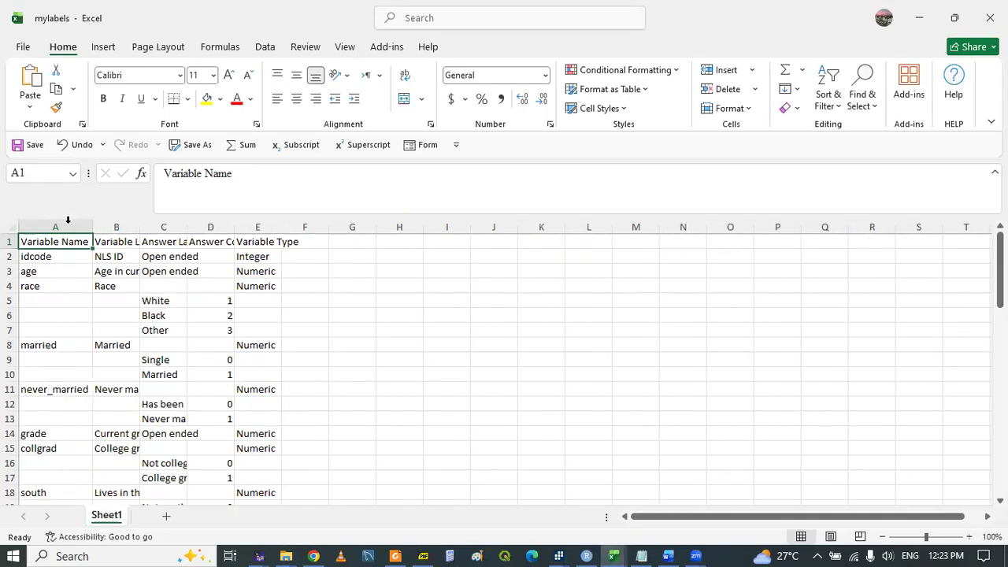
pyautogui.click(36, 257)
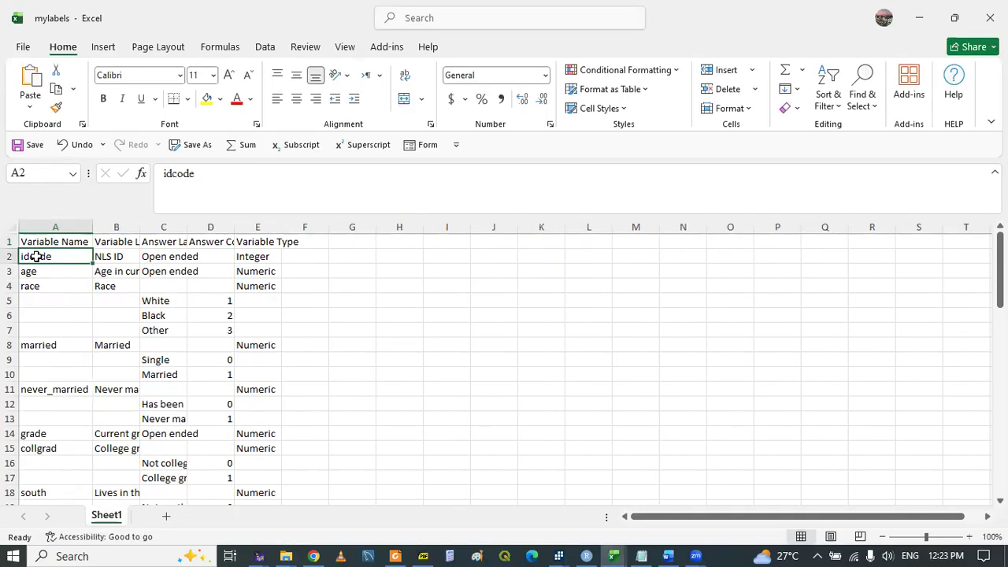
pyautogui.click(256, 256)
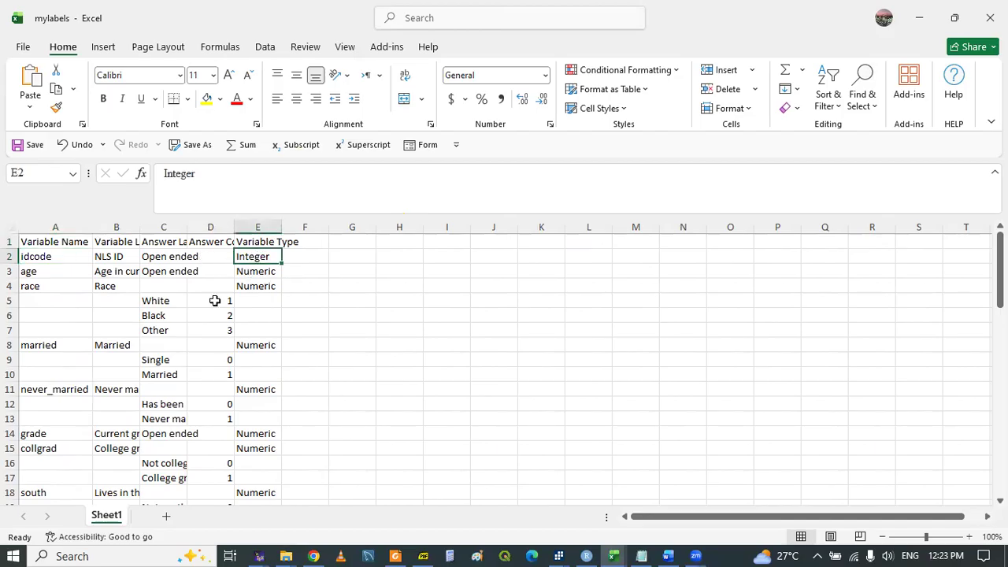
pyautogui.click(32, 287)
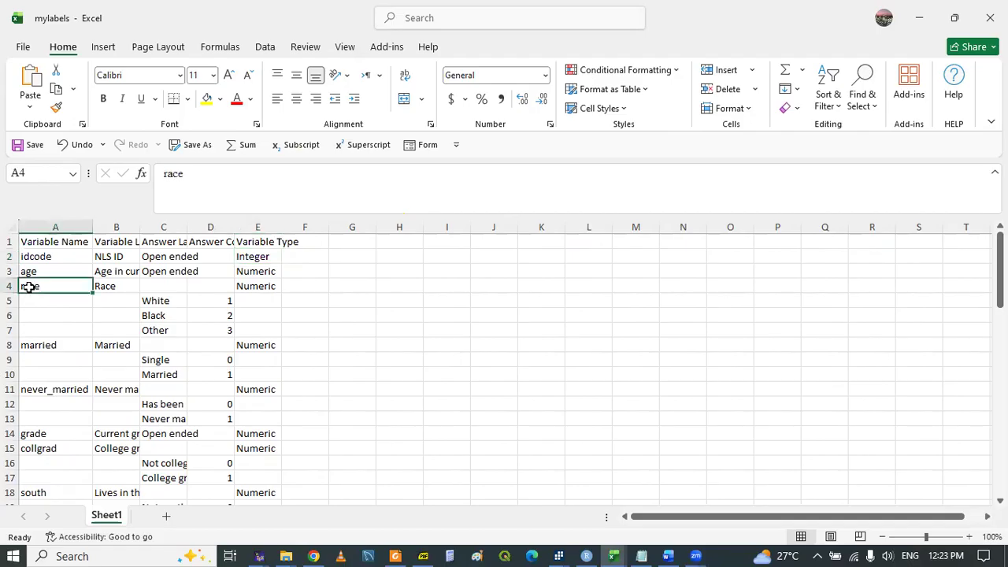
pyautogui.click(113, 284)
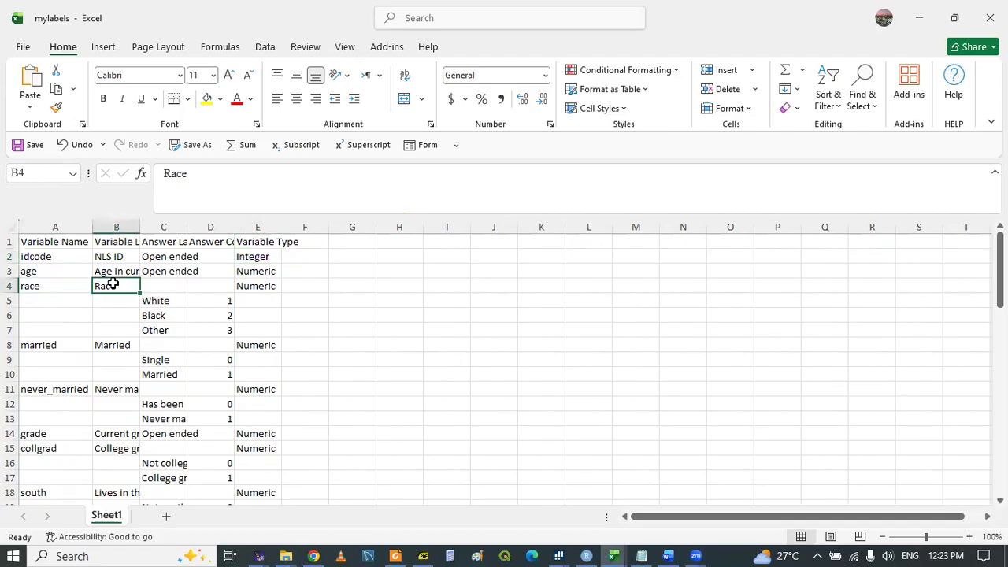
pyautogui.doubleClick(140, 227)
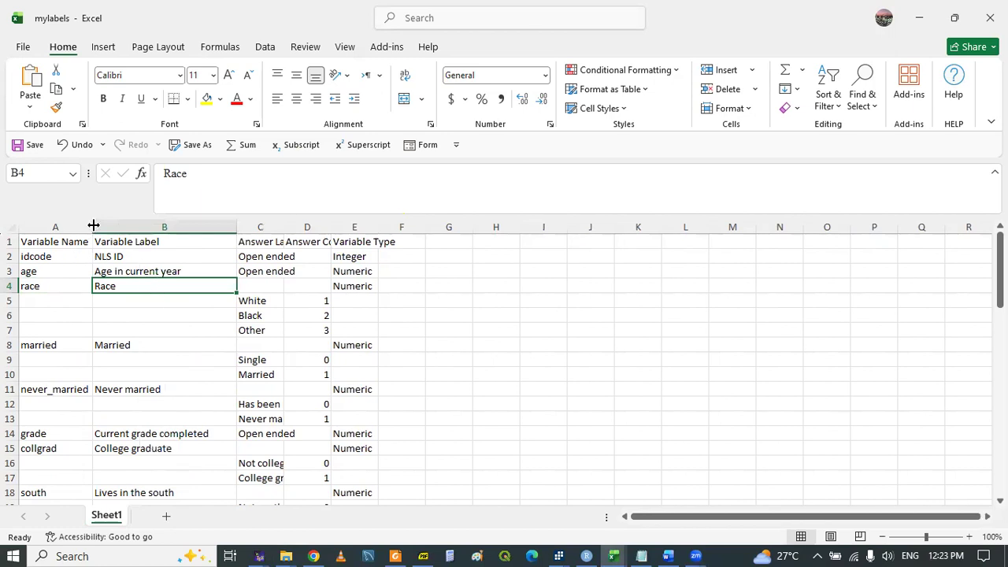
# Auto-fit the Answer Label column and review its entries for idcode, age and race.
pyautogui.click(58, 241)
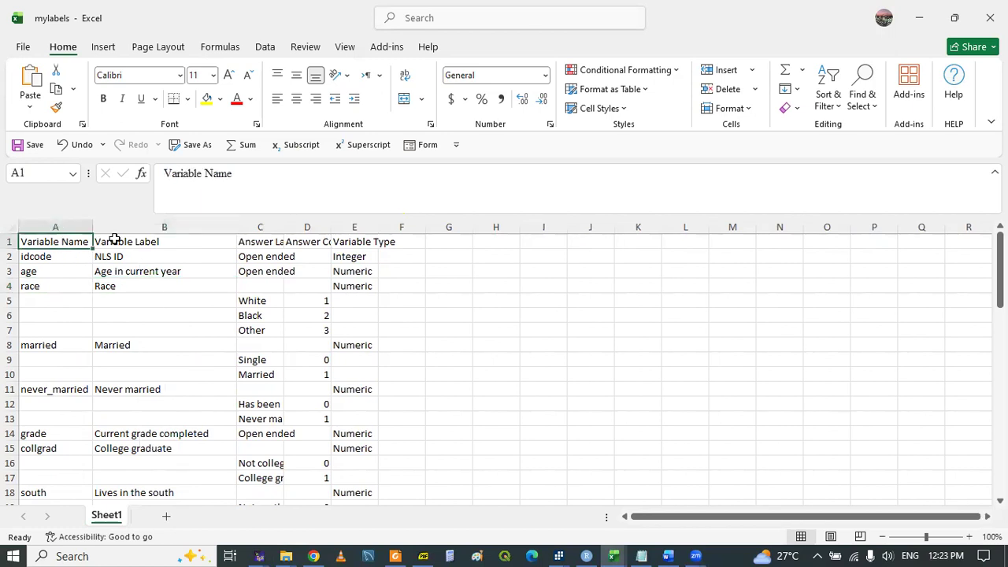
pyautogui.click(207, 241)
pyautogui.doubleClick(283, 227)
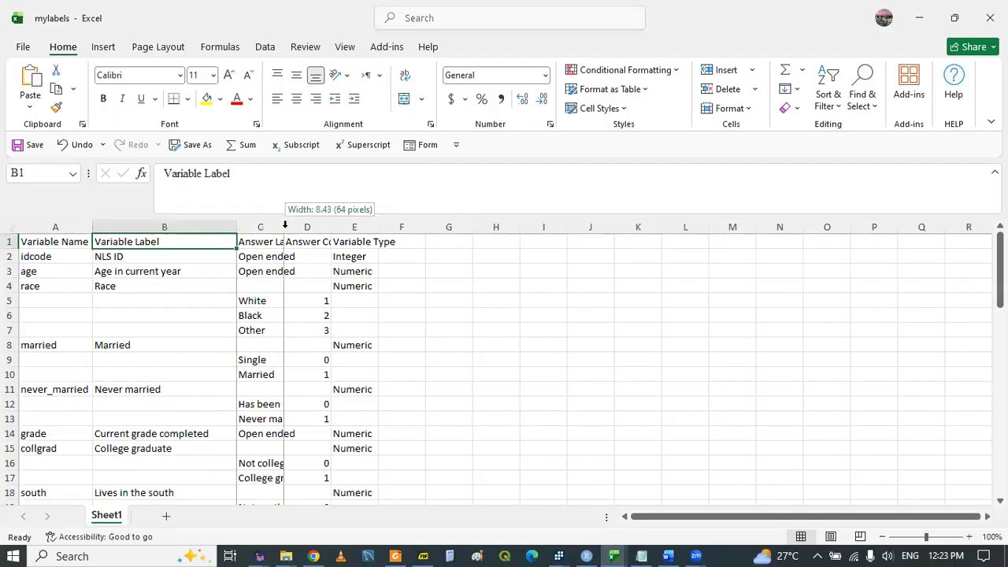
pyautogui.click(277, 242)
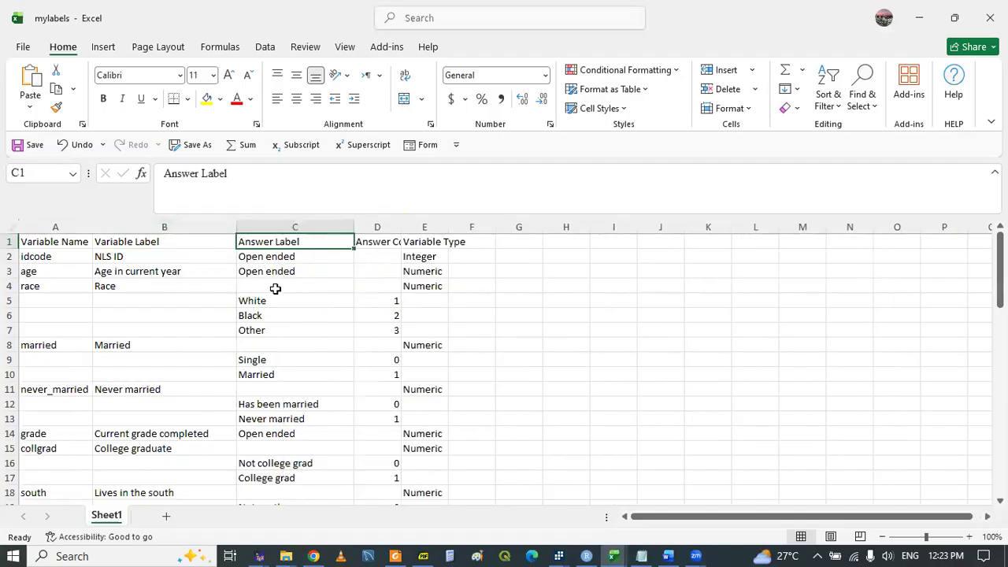
pyautogui.click(266, 260)
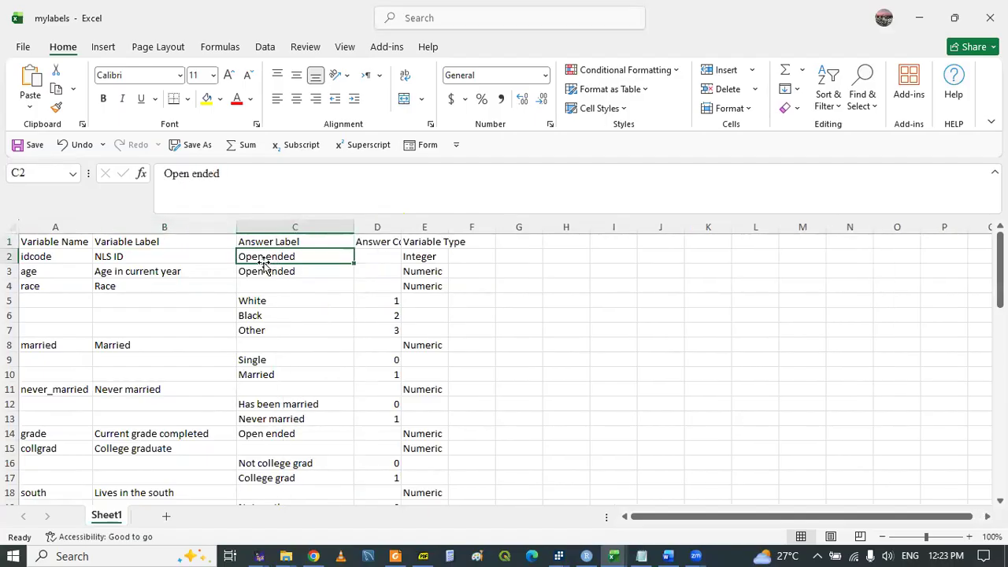
pyautogui.click(279, 281)
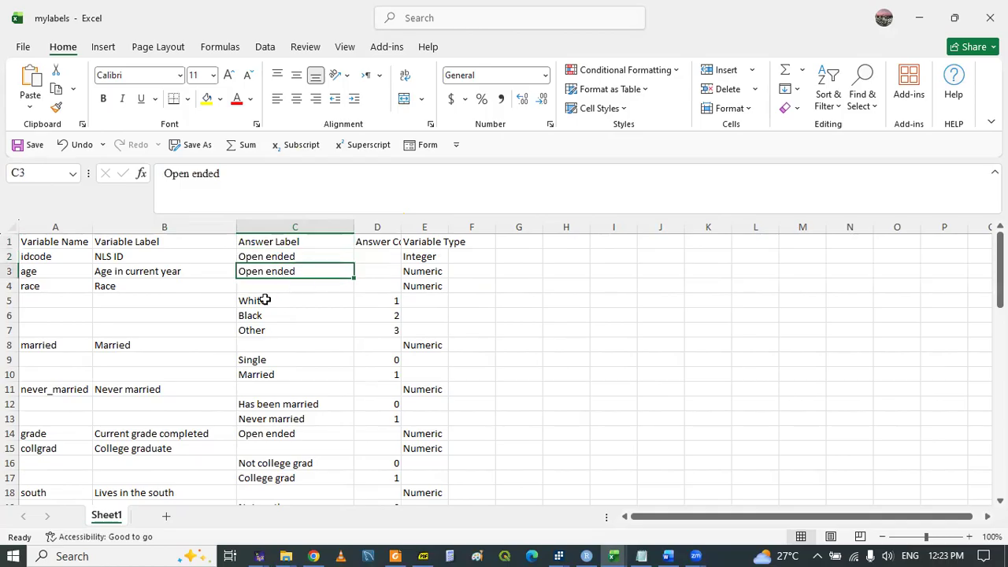
pyautogui.moveTo(257, 299); pyautogui.dragTo(259, 324)
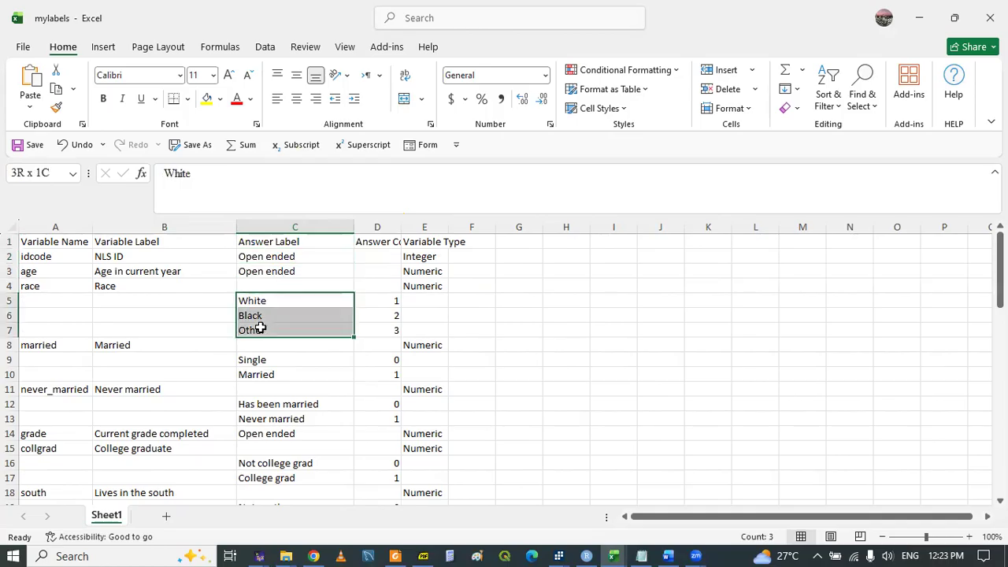
# Auto-fit the Answer Code and Variable Type columns, reviewing the race codes and the married variable's type.
pyautogui.doubleClick(401, 225)
pyautogui.moveTo(393, 300); pyautogui.dragTo(396, 329)
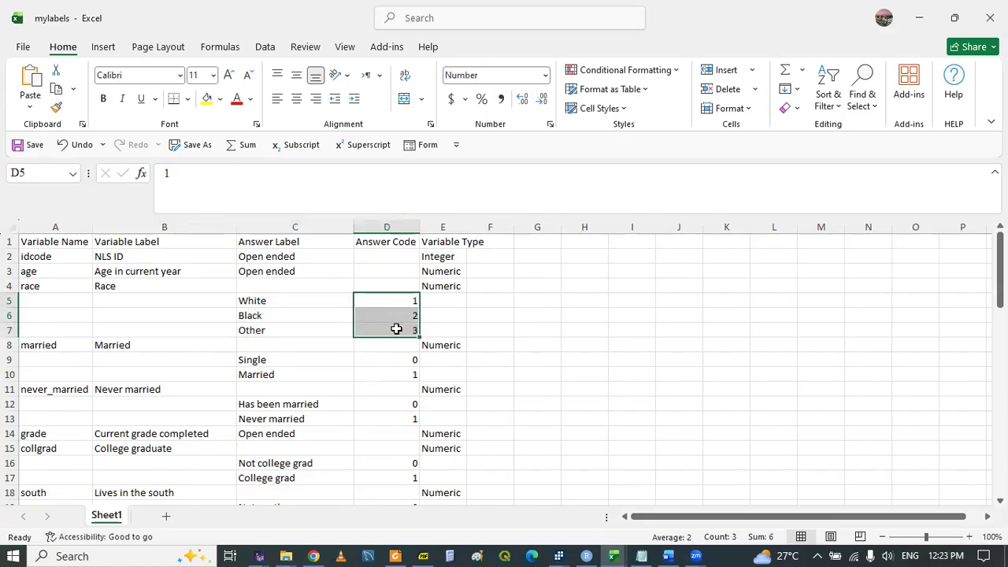
pyautogui.doubleClick(466, 227)
pyautogui.click(473, 345)
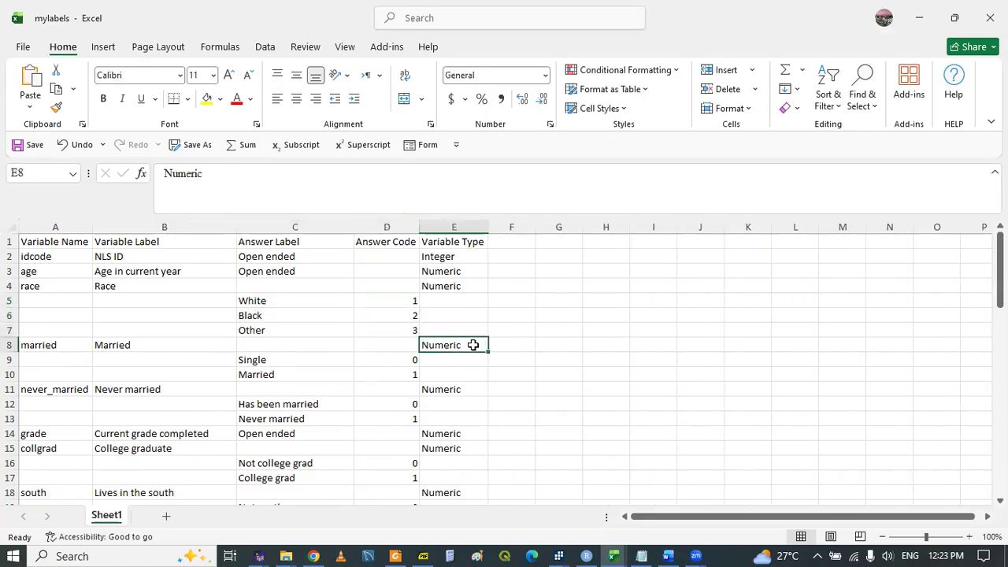
pyautogui.click(213, 373)
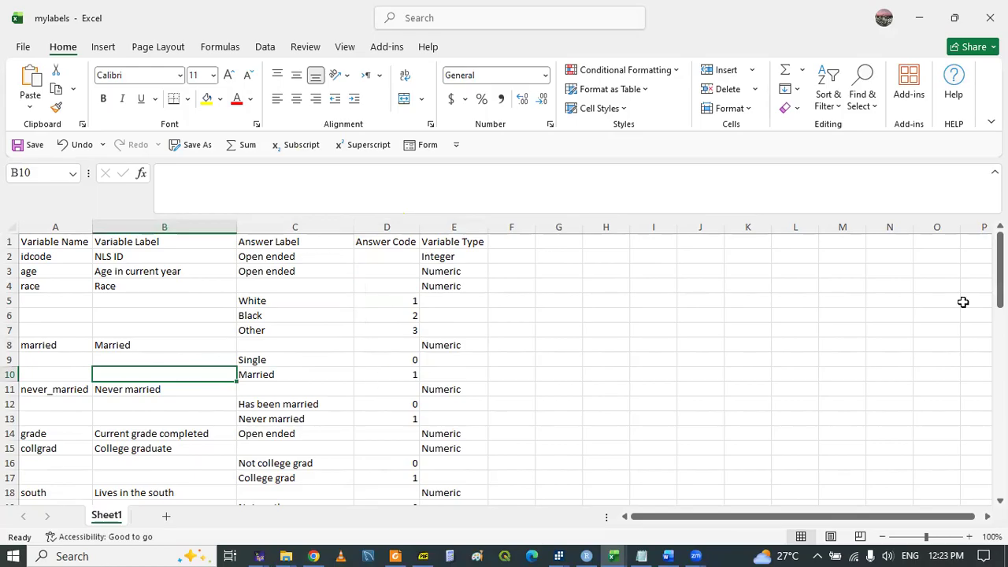
pyautogui.moveTo(999, 268)
pyautogui.mouseDown()
pyautogui.moveTo(999, 450)
pyautogui.moveTo(1000, 268)
pyautogui.mouseUp()
# Review the five codebook headers in row 1, from Variable Name through Variable Type.
pyautogui.click(54, 241)
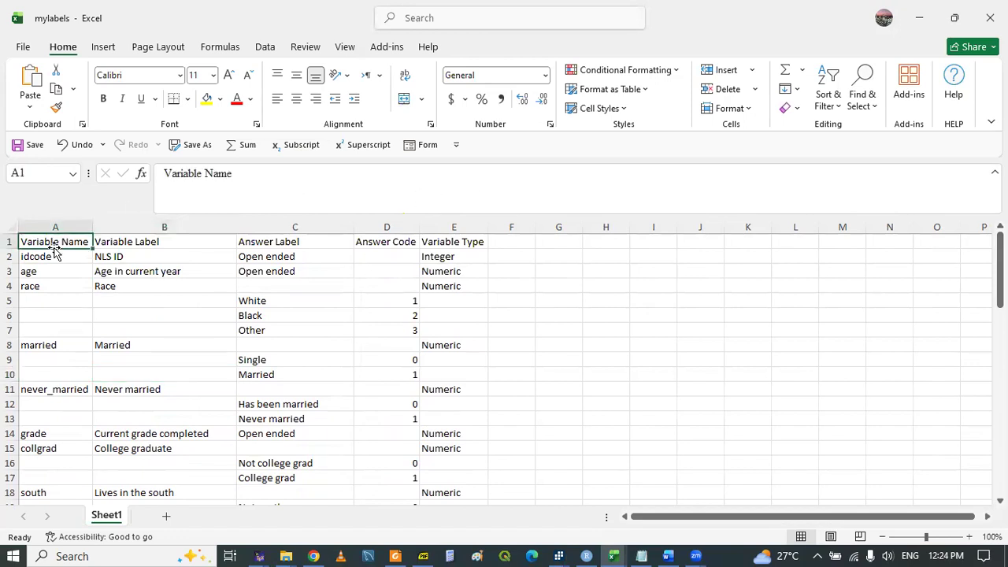
pyautogui.click(159, 245)
pyautogui.click(267, 240)
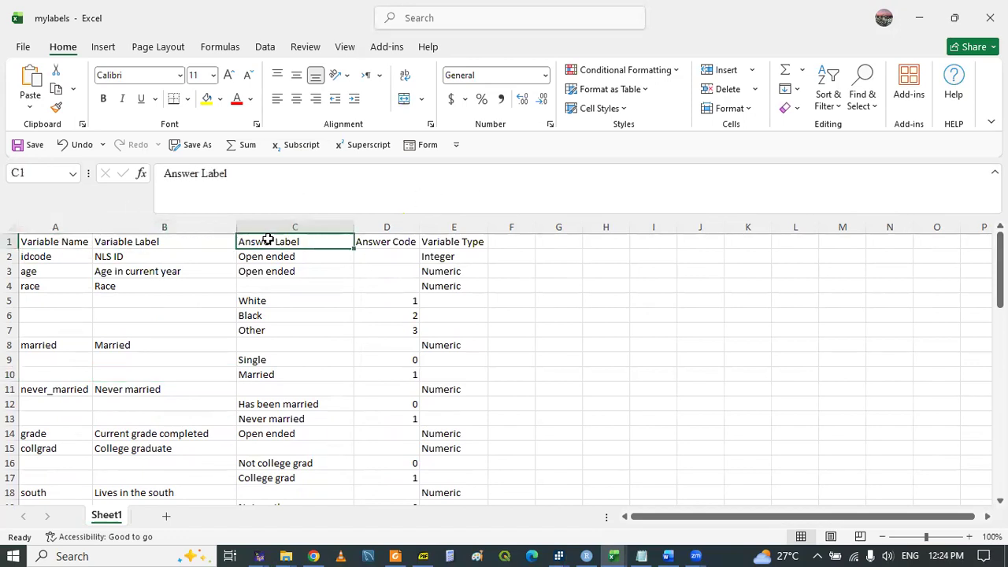
pyautogui.click(386, 240)
pyautogui.click(447, 243)
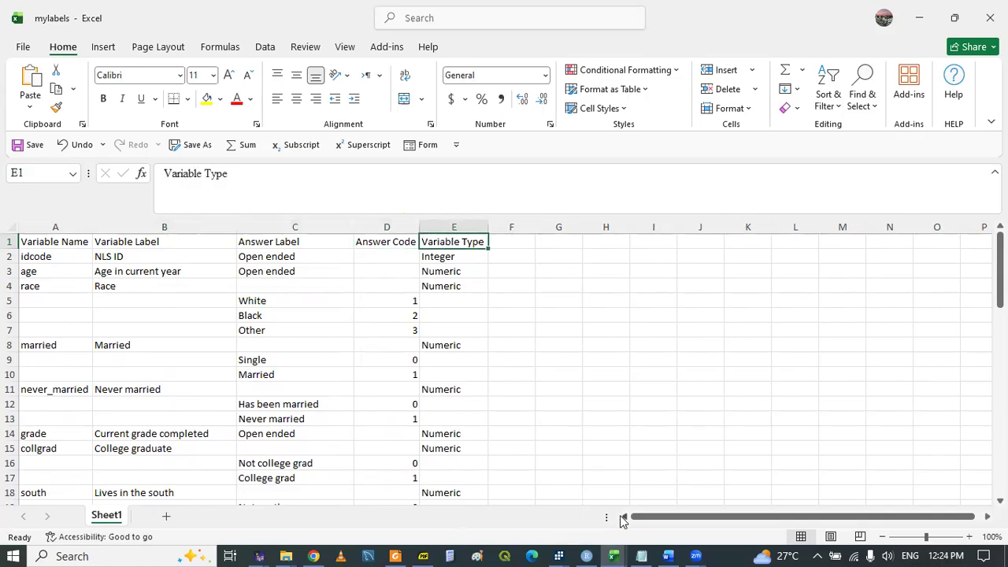
pyautogui.click(557, 551)
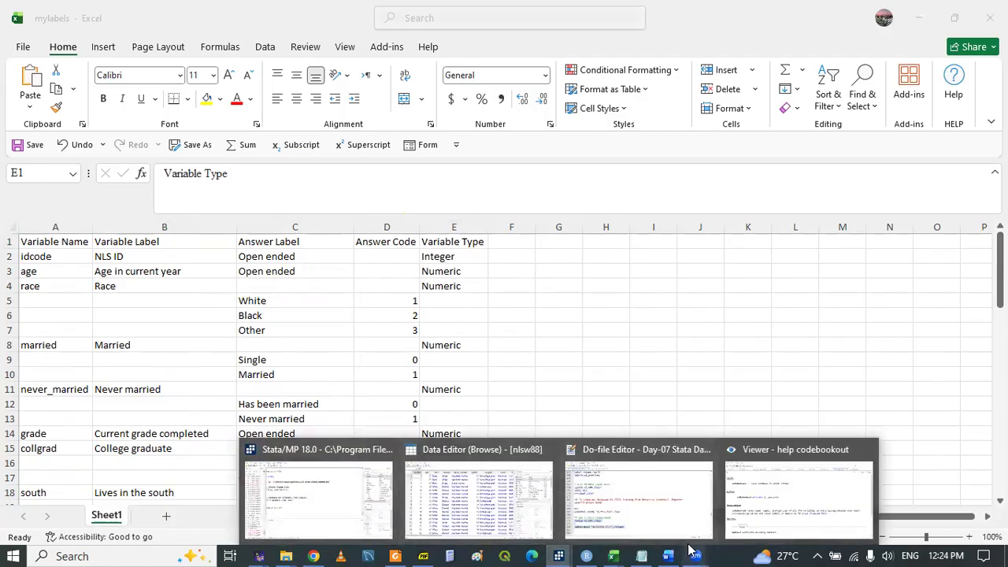
pyautogui.moveTo(696, 556)
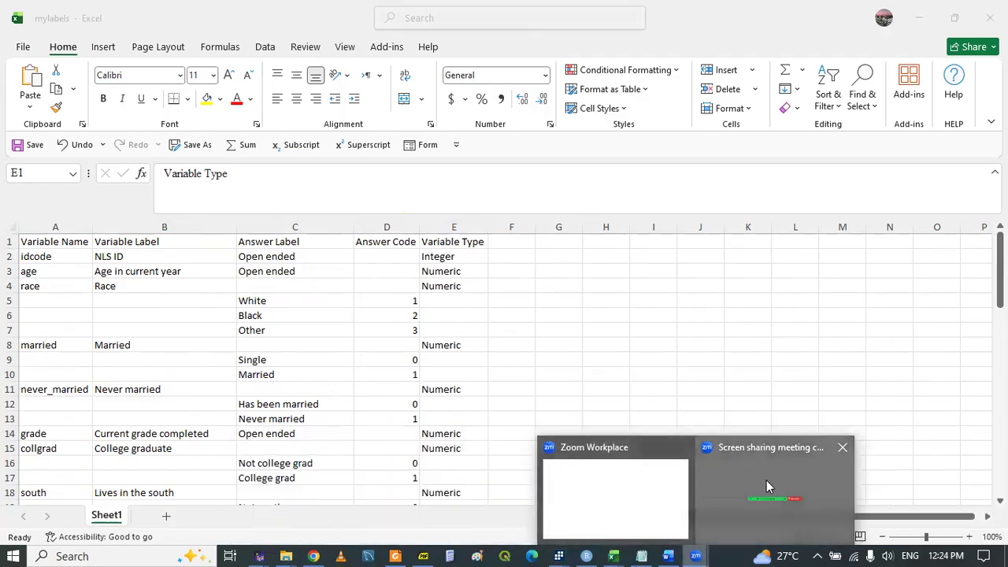